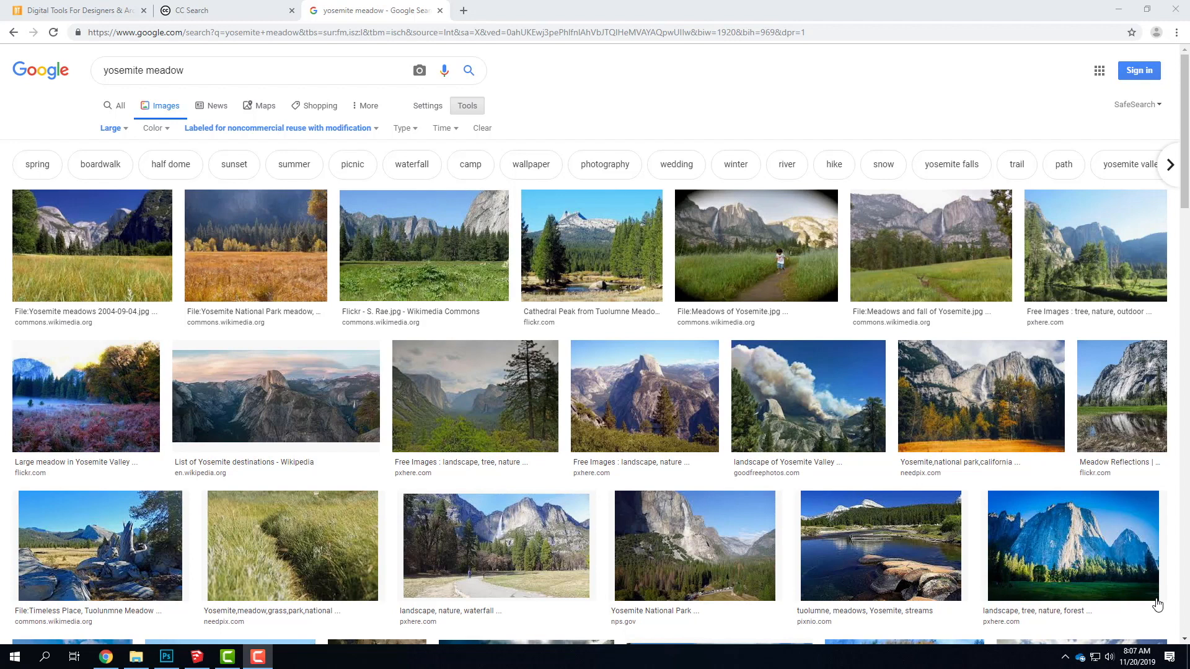
- Minimize the browser and switch to the A106.skp house model in SketchUp
{"action": "left_click", "coordinate": [1119, 12]}
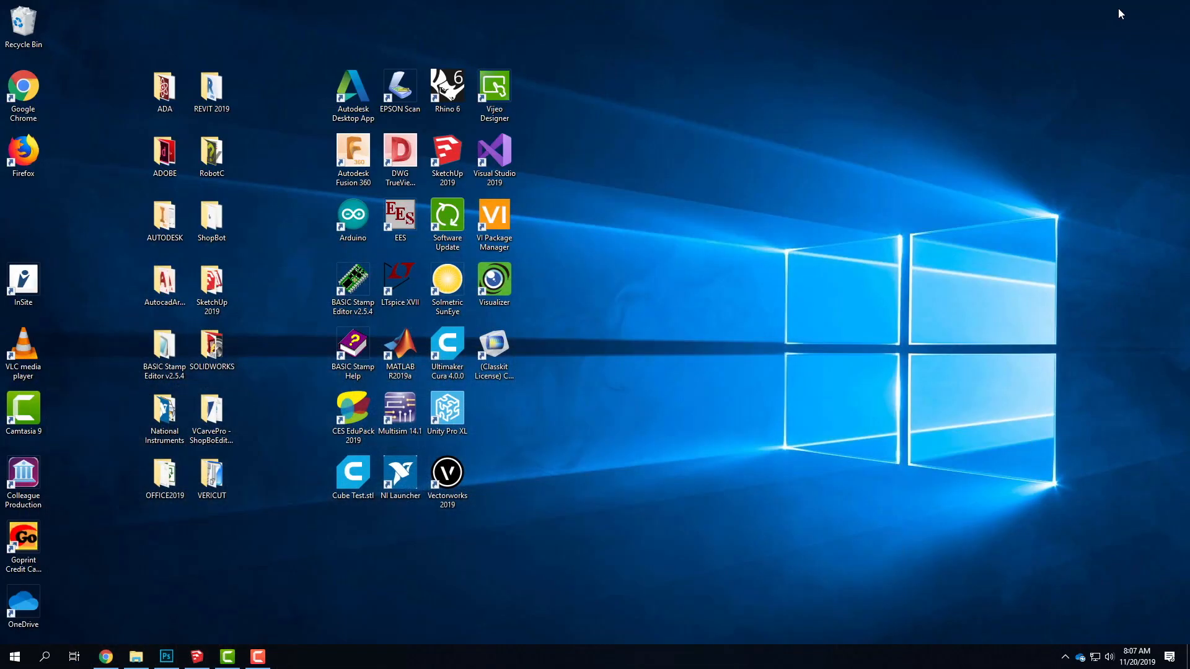
{"action": "left_click", "coordinate": [197, 657]}
{"action": "left_click", "coordinate": [646, 433]}
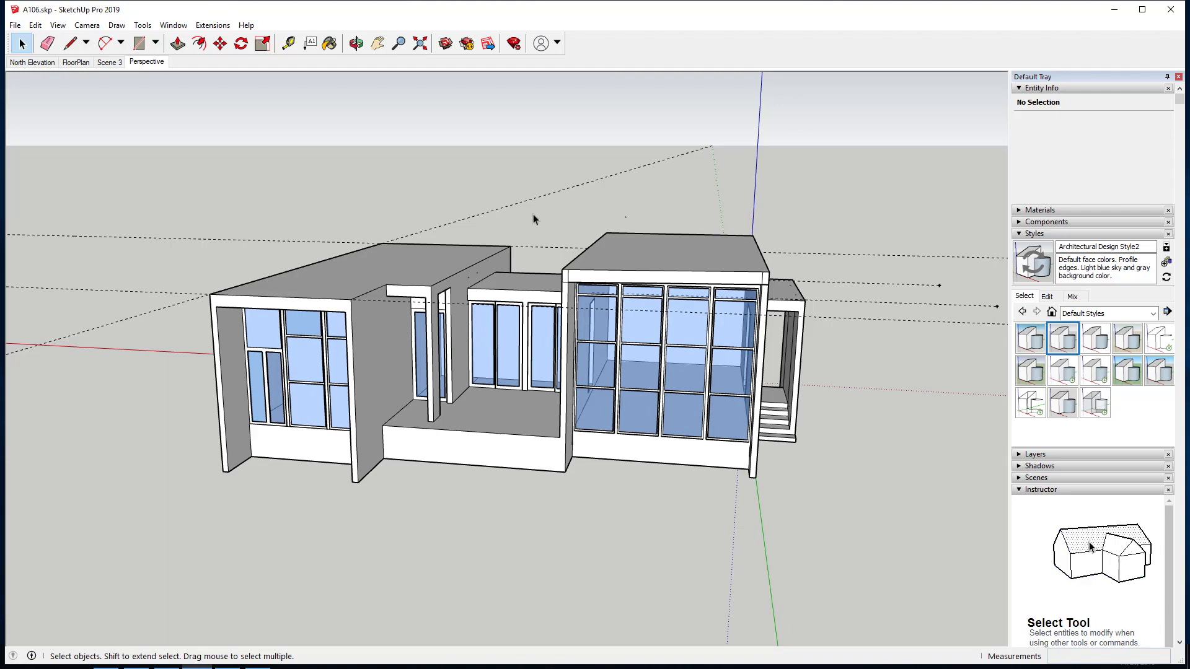
- Orbit and zoom around the house to examine the side with the large window walls
{"action": "mouse_move", "coordinate": [725, 341]}
{"action": "middle_mouse_down"}
{"action": "mouse_move", "coordinate": [717, 301]}
{"action": "mouse_move", "coordinate": [773, 279]}
{"action": "mouse_move", "coordinate": [831, 337]}
{"action": "mouse_move", "coordinate": [789, 314]}
{"action": "mouse_move", "coordinate": [730, 345]}
{"action": "middle_mouse_up"}
{"action": "middle_click_drag", "start_coordinate": [907, 343], "coordinate": [694, 444]}
{"action": "middle_click_drag", "start_coordinate": [300, 438], "coordinate": [678, 370]}
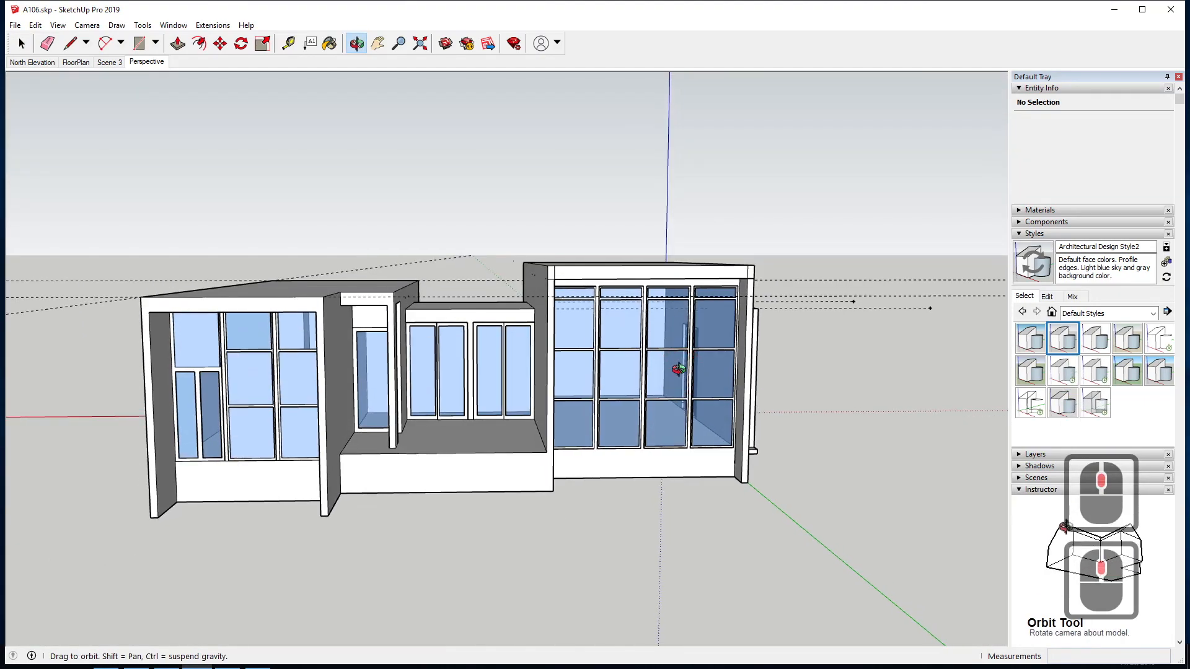
{"action": "scroll", "coordinate": [748, 356], "scroll_direction": "down", "scroll_amount": 2}
{"action": "mouse_move", "coordinate": [558, 374]}
{"action": "middle_mouse_down"}
{"action": "mouse_move", "coordinate": [519, 370]}
{"action": "mouse_move", "coordinate": [552, 380]}
{"action": "mouse_move", "coordinate": [550, 366]}
{"action": "middle_mouse_up"}
{"action": "scroll", "coordinate": [335, 380], "scroll_direction": "up", "scroll_amount": 3}
{"action": "scroll", "coordinate": [539, 380], "scroll_direction": "down", "scroll_amount": 3}
{"action": "scroll", "coordinate": [524, 382], "scroll_direction": "up", "scroll_amount": 1}
{"action": "scroll", "coordinate": [483, 372], "scroll_direction": "up", "scroll_amount": 2}
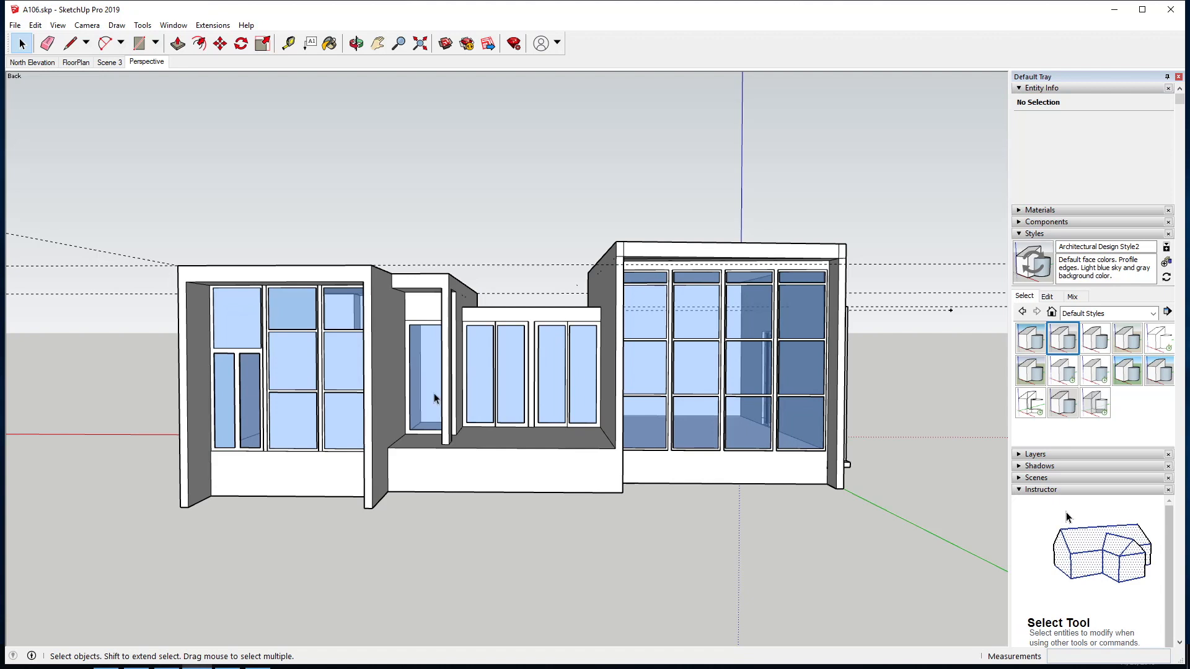
{"action": "middle_click_drag", "start_coordinate": [489, 397], "coordinate": [487, 397]}
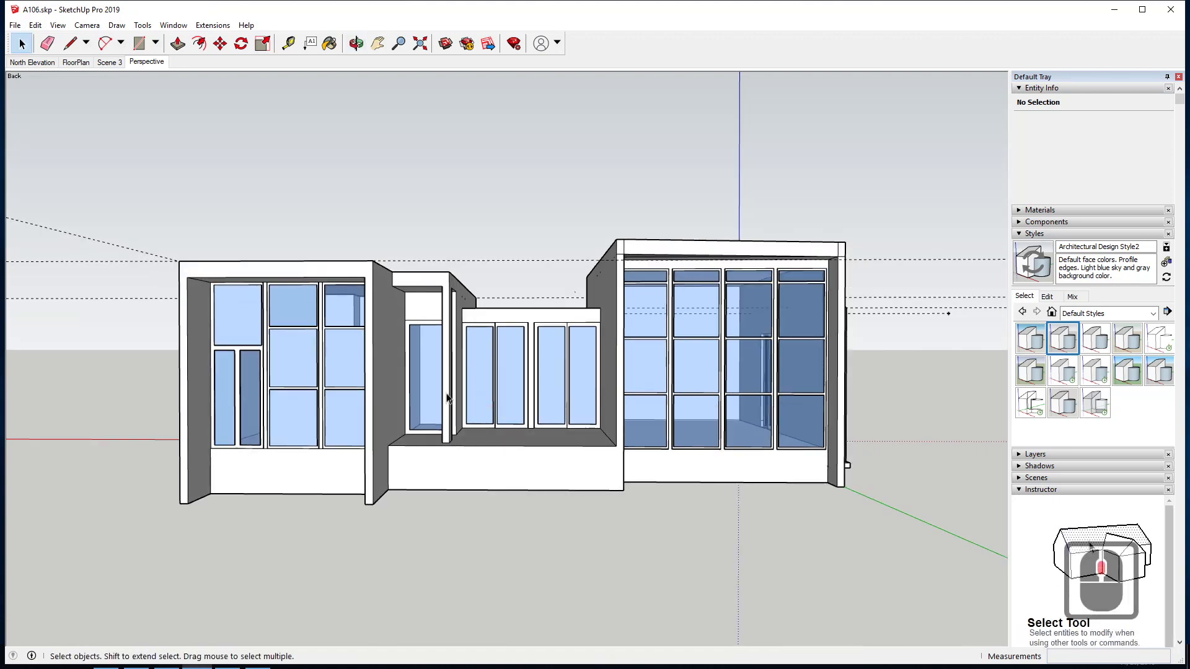
{"action": "middle_click_drag", "start_coordinate": [548, 409], "coordinate": [552, 403]}
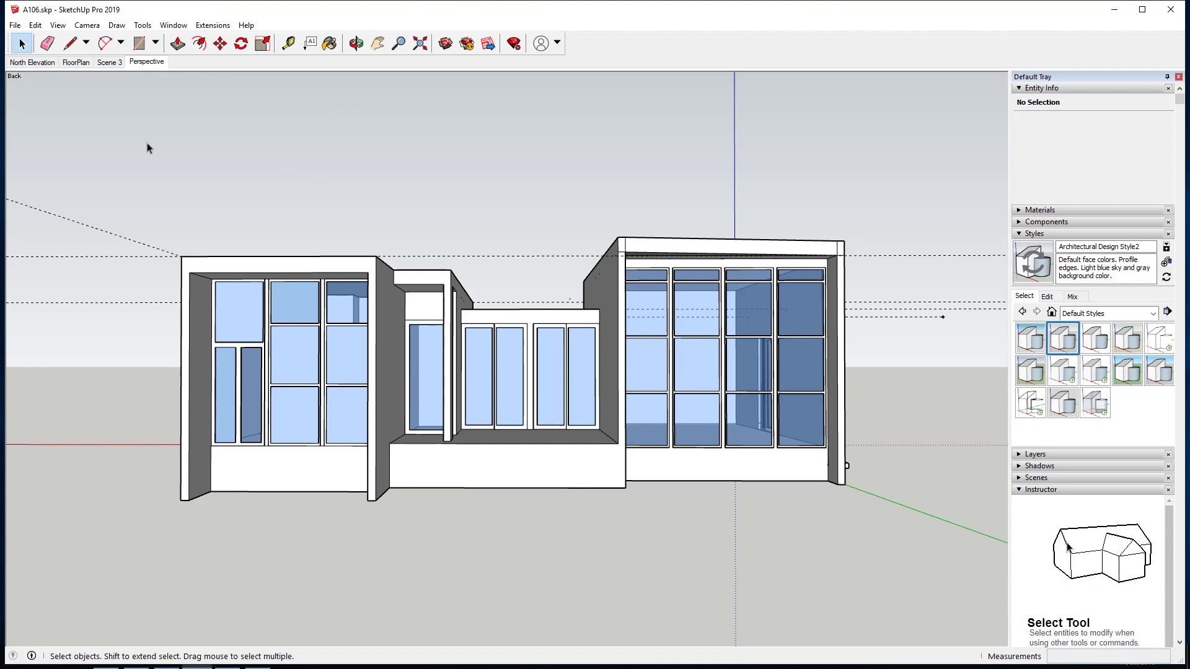
- Set the camera to the standard Front view
{"action": "left_click", "coordinate": [90, 26]}
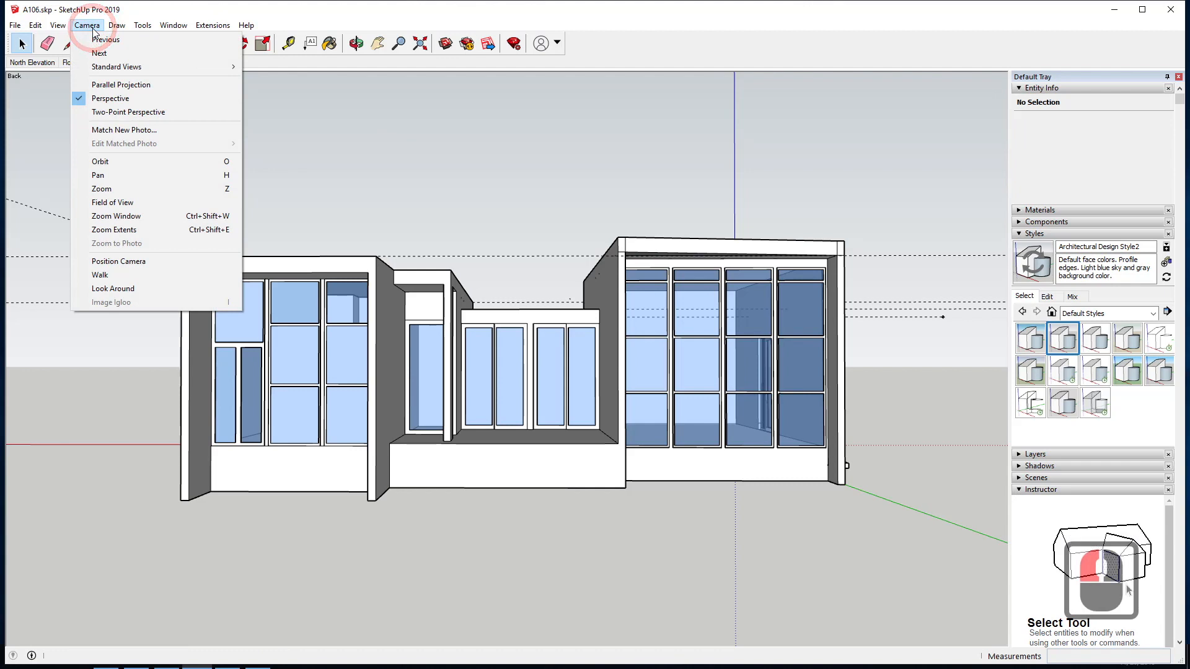
{"action": "mouse_move", "coordinate": [59, 28]}
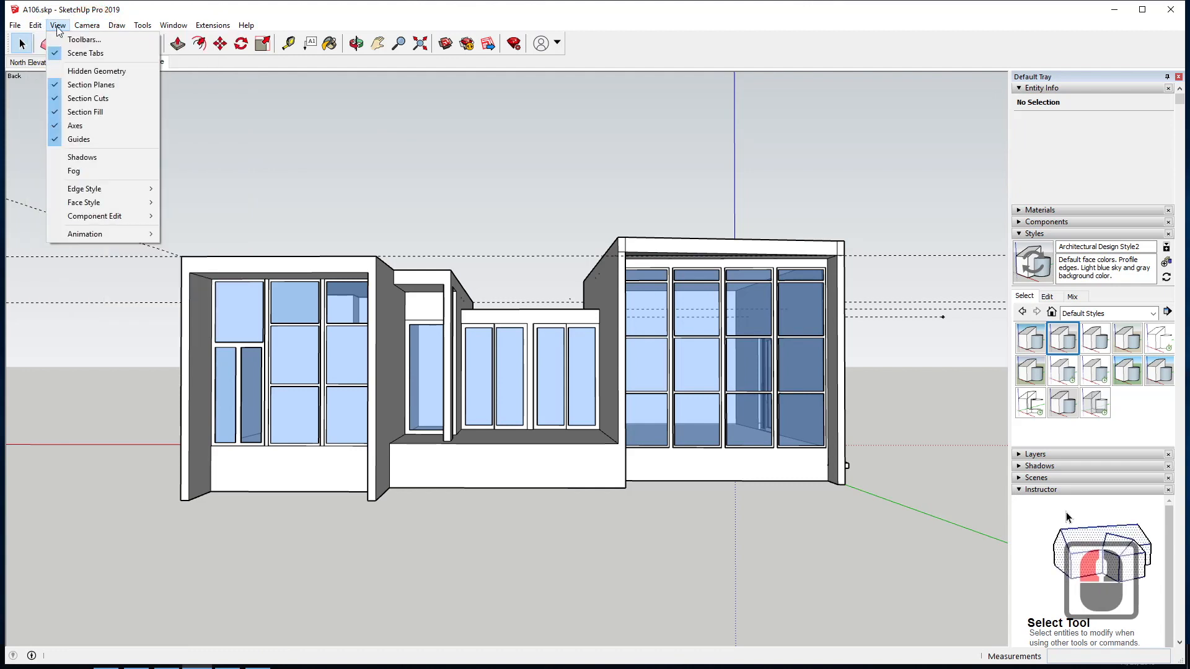
{"action": "mouse_move", "coordinate": [99, 31]}
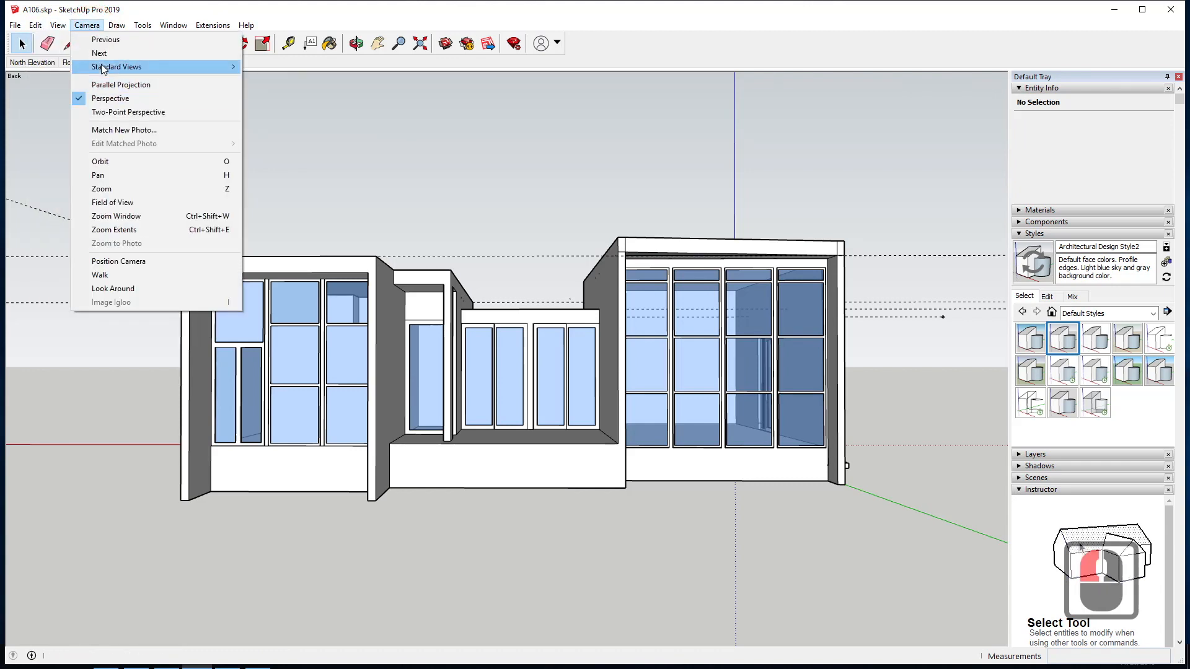
{"action": "mouse_move", "coordinate": [155, 67]}
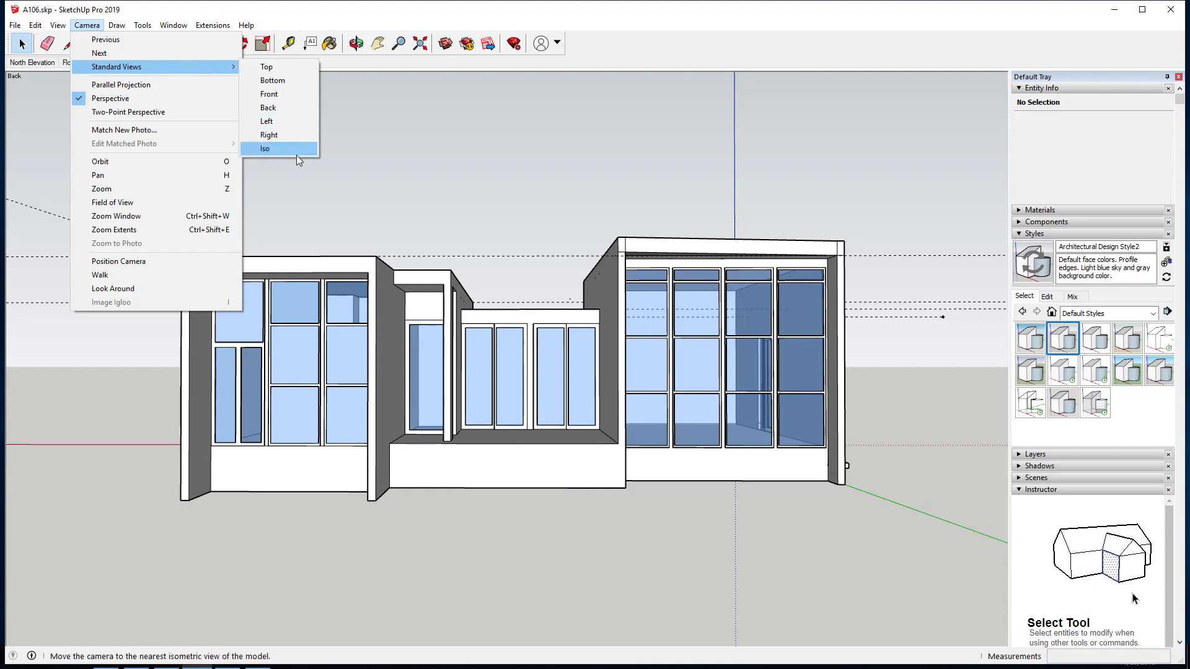
{"action": "left_click", "coordinate": [292, 96]}
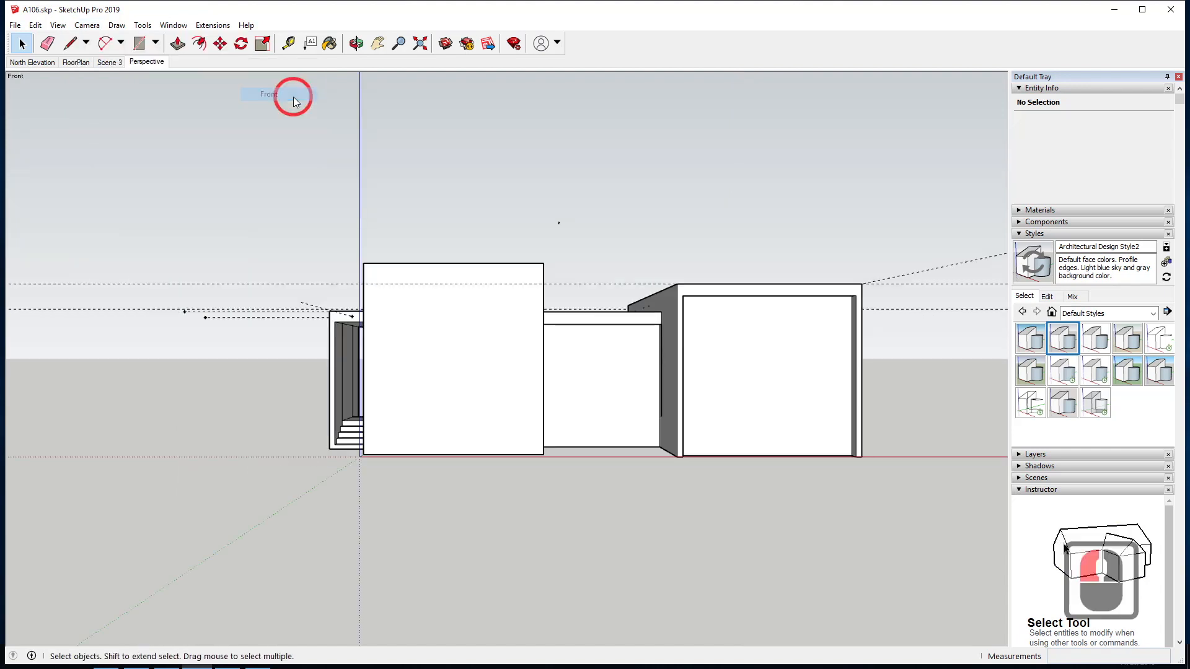
- Set the camera to the standard Back view and switch it from perspective to Parallel Projection
{"action": "left_click", "coordinate": [87, 25]}
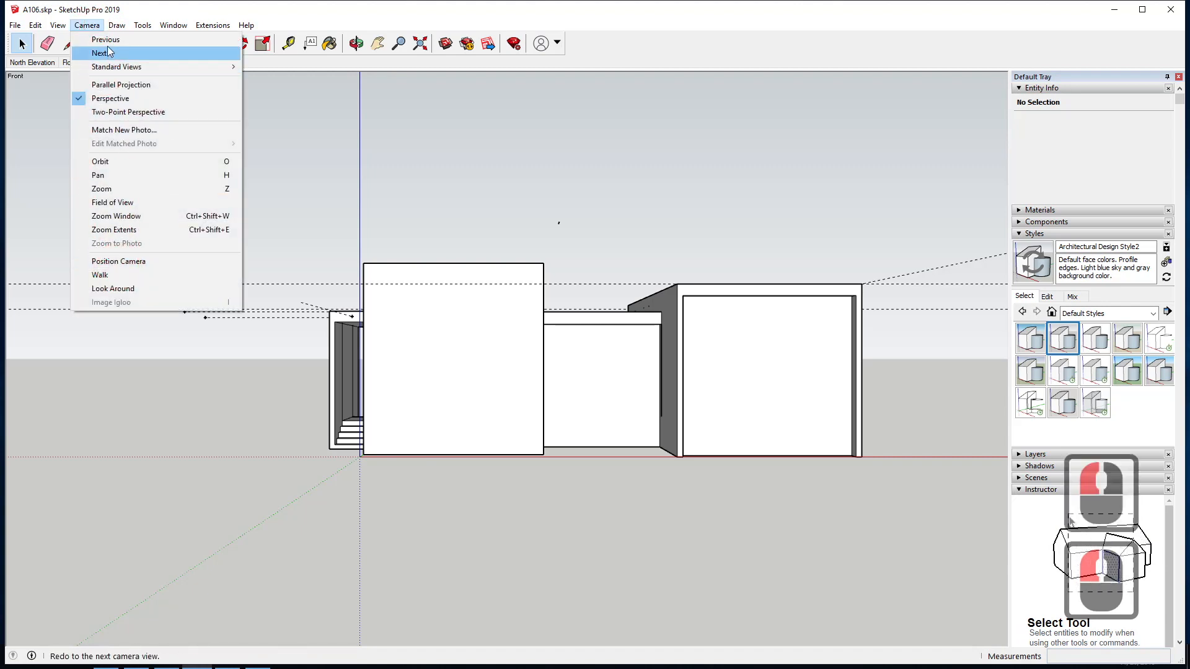
{"action": "mouse_move", "coordinate": [112, 66]}
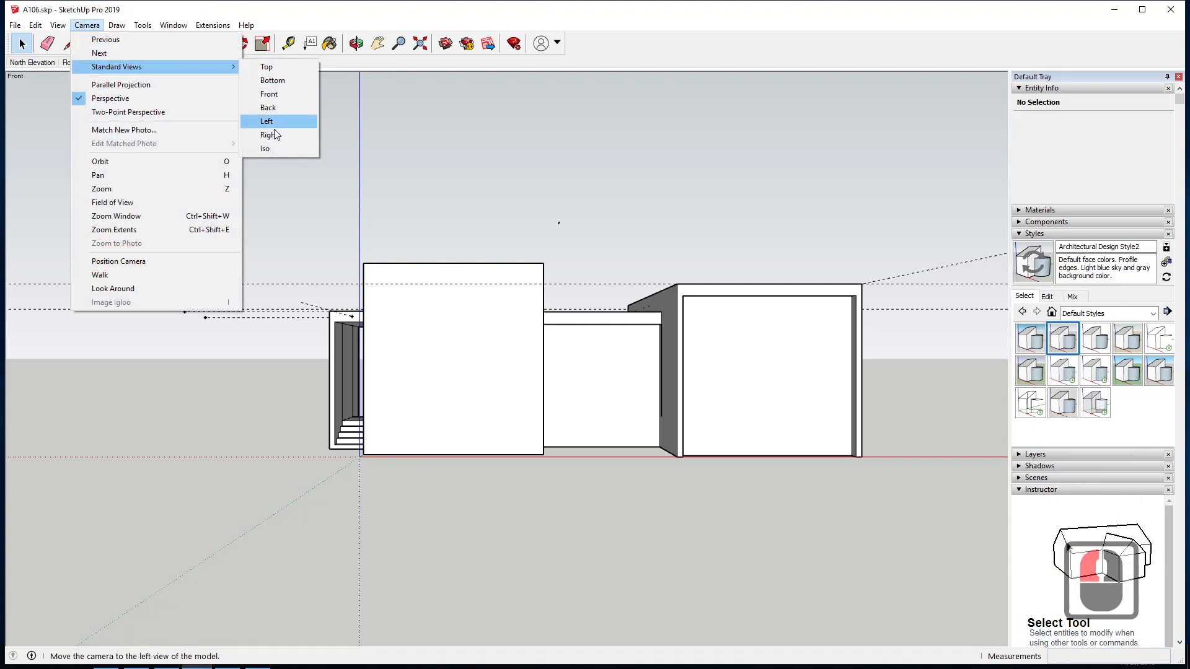
{"action": "left_click", "coordinate": [273, 109]}
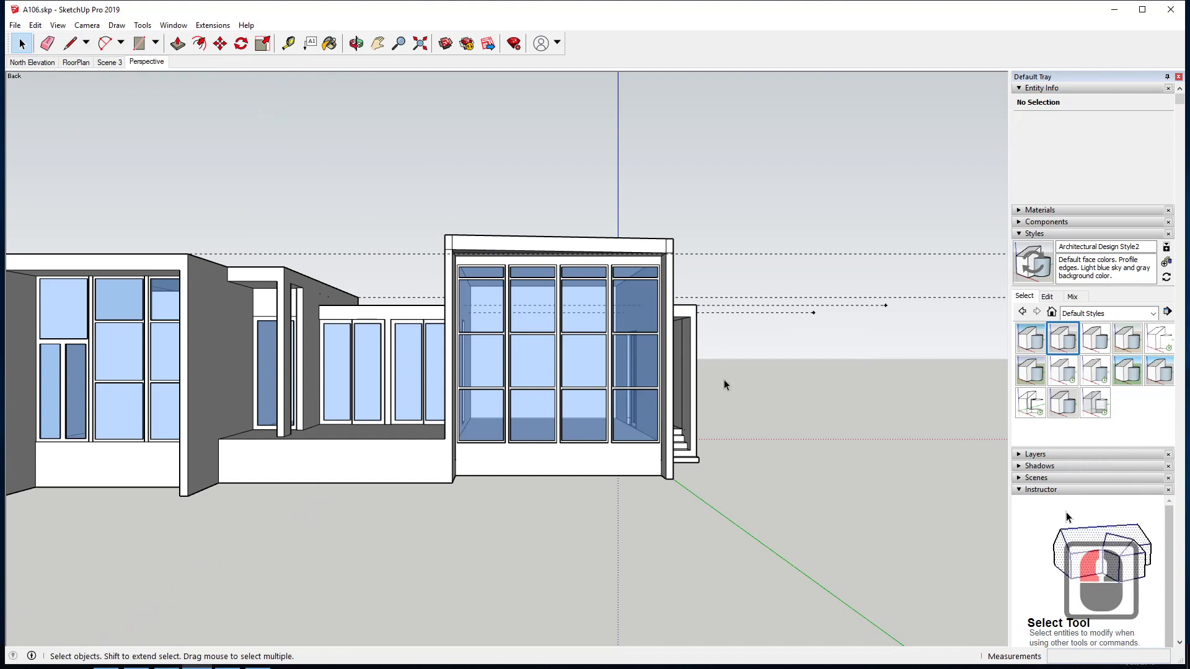
{"action": "left_click", "coordinate": [87, 26]}
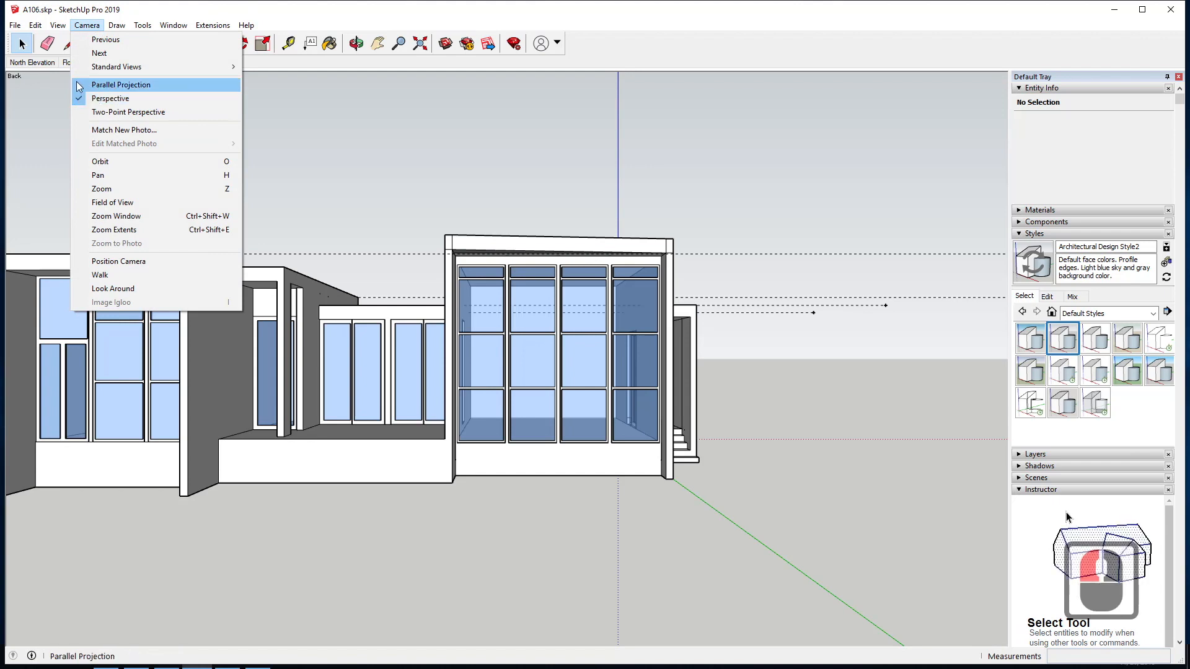
{"action": "left_click", "coordinate": [130, 85]}
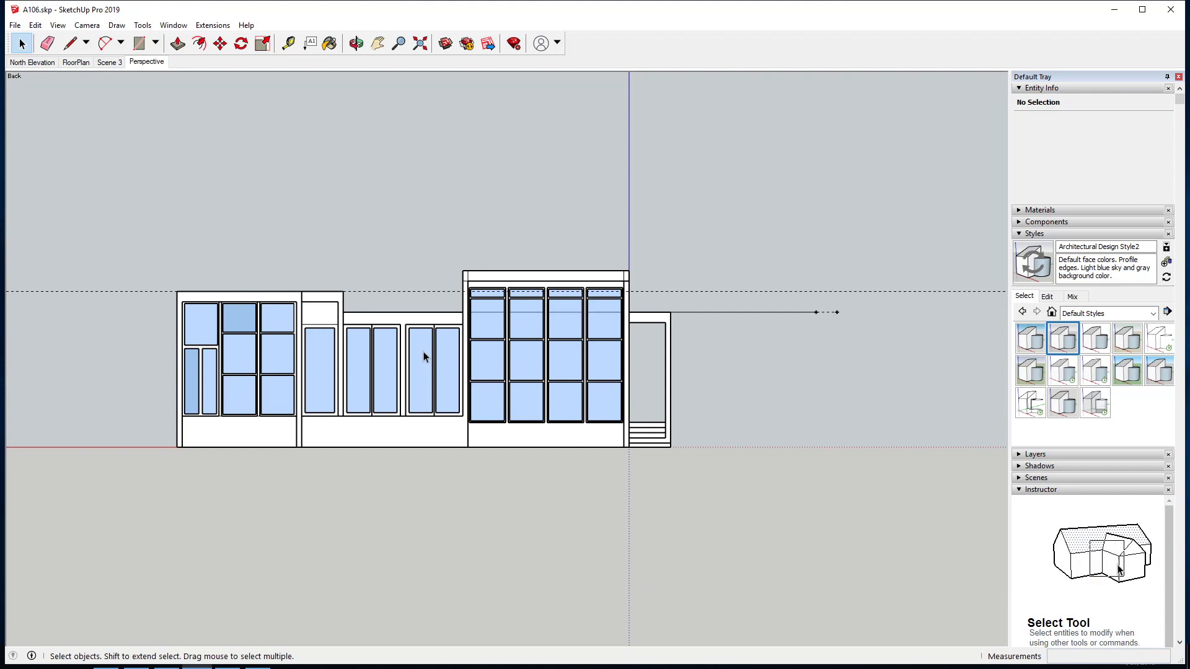
- Frame the whole back elevation and add it as a new scene, saving the style changes as a new style
{"action": "left_click", "coordinate": [378, 45]}
{"action": "left_click_drag", "start_coordinate": [396, 375], "coordinate": [475, 381]}
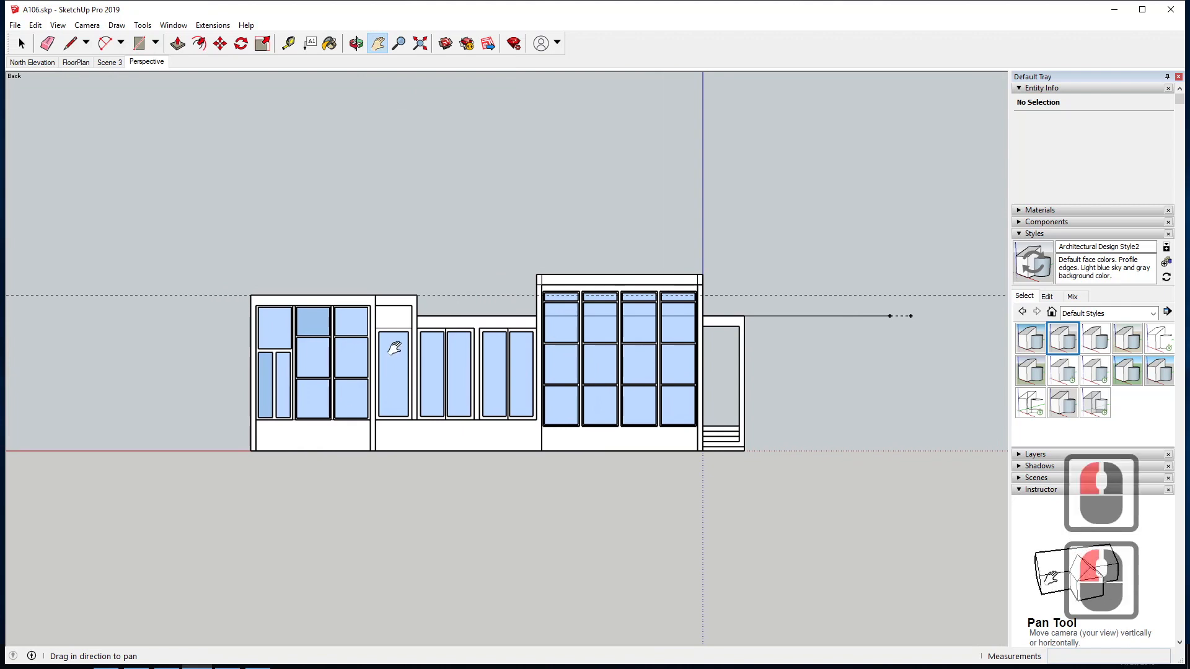
{"action": "scroll", "coordinate": [393, 341], "scroll_direction": "up", "scroll_amount": 1}
{"action": "scroll", "coordinate": [393, 341], "scroll_direction": "up", "scroll_amount": 1}
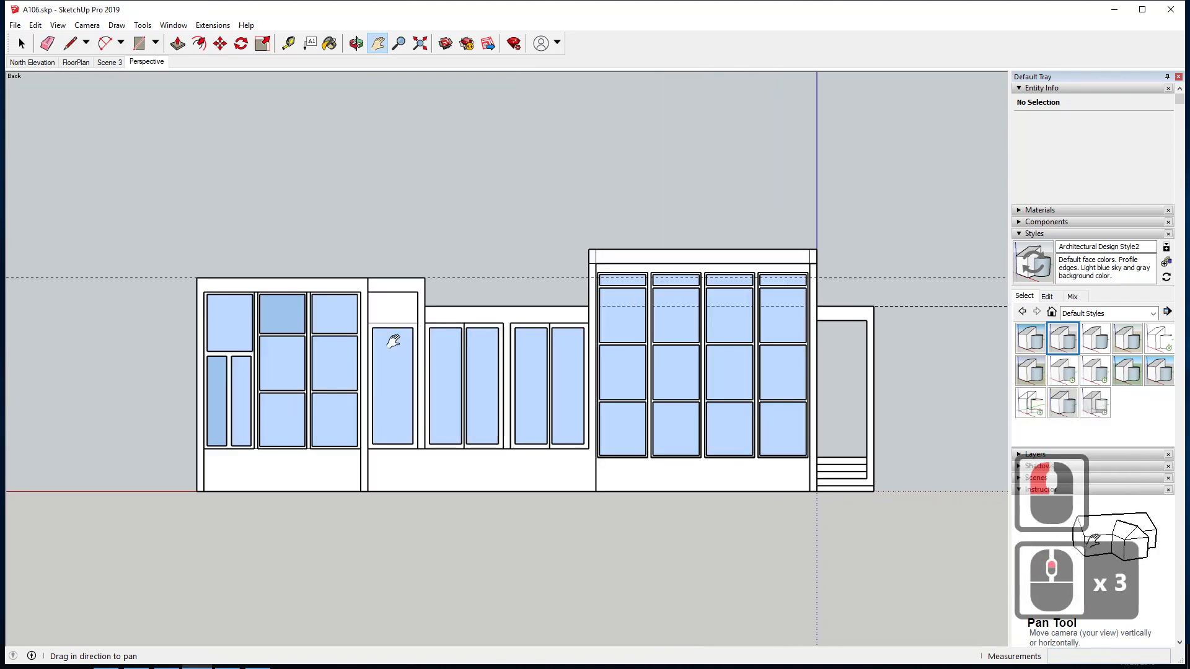
{"action": "left_click_drag", "start_coordinate": [519, 401], "coordinate": [524, 417]}
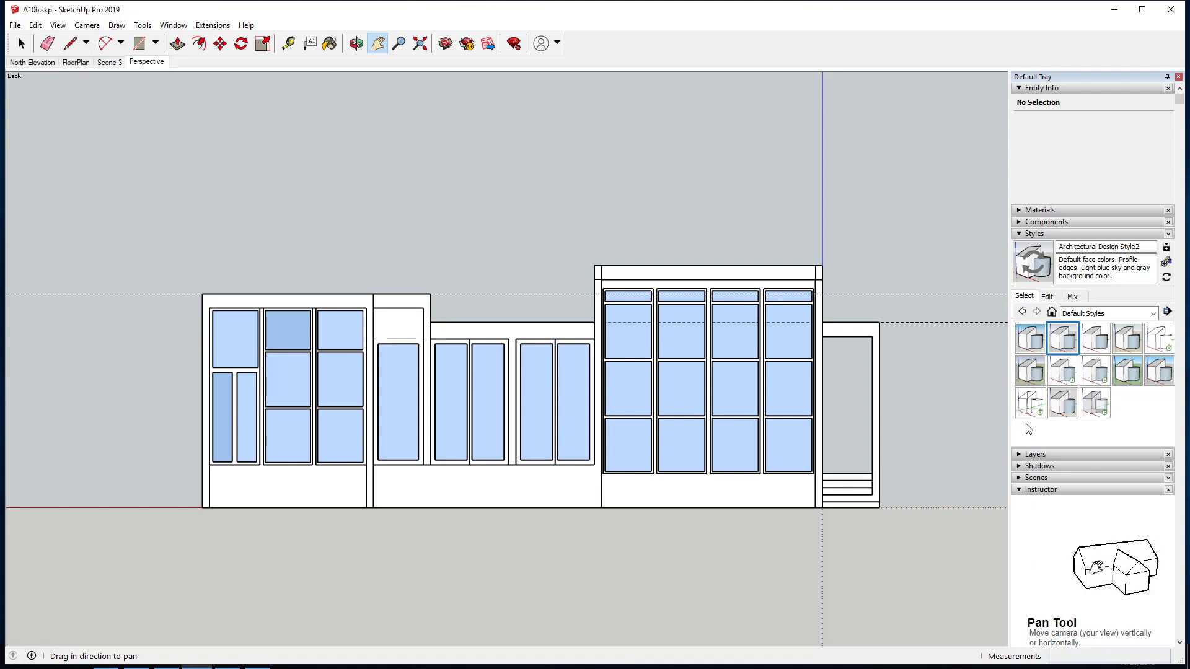
{"action": "left_click", "coordinate": [1019, 88]}
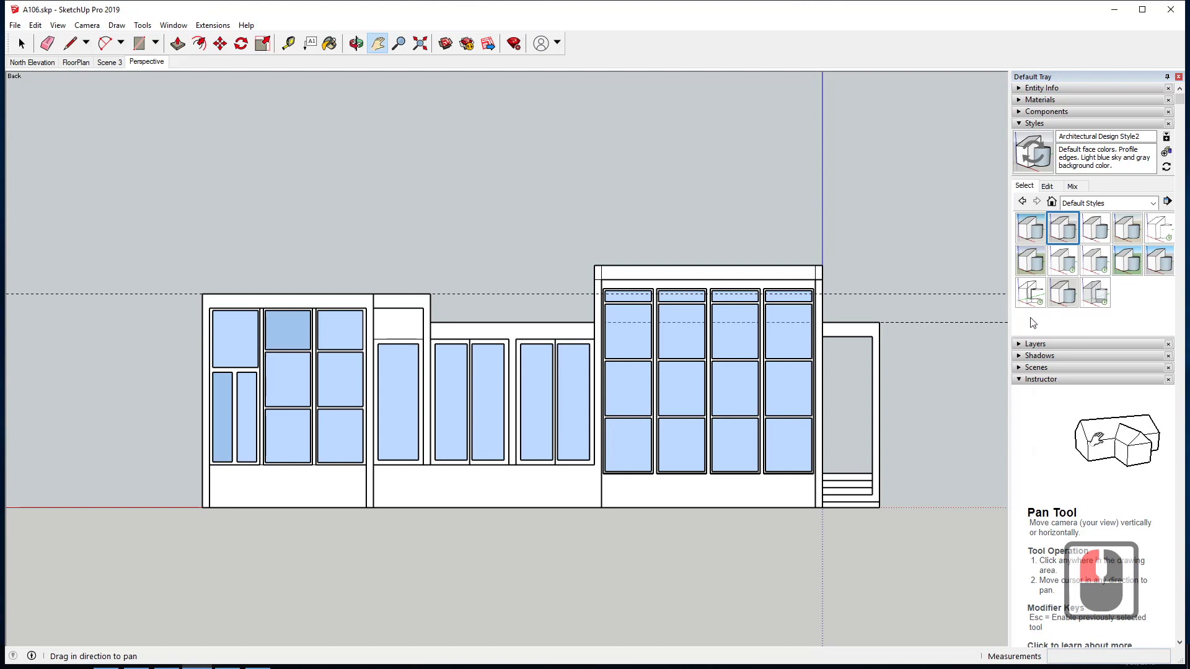
{"action": "left_click", "coordinate": [1023, 368]}
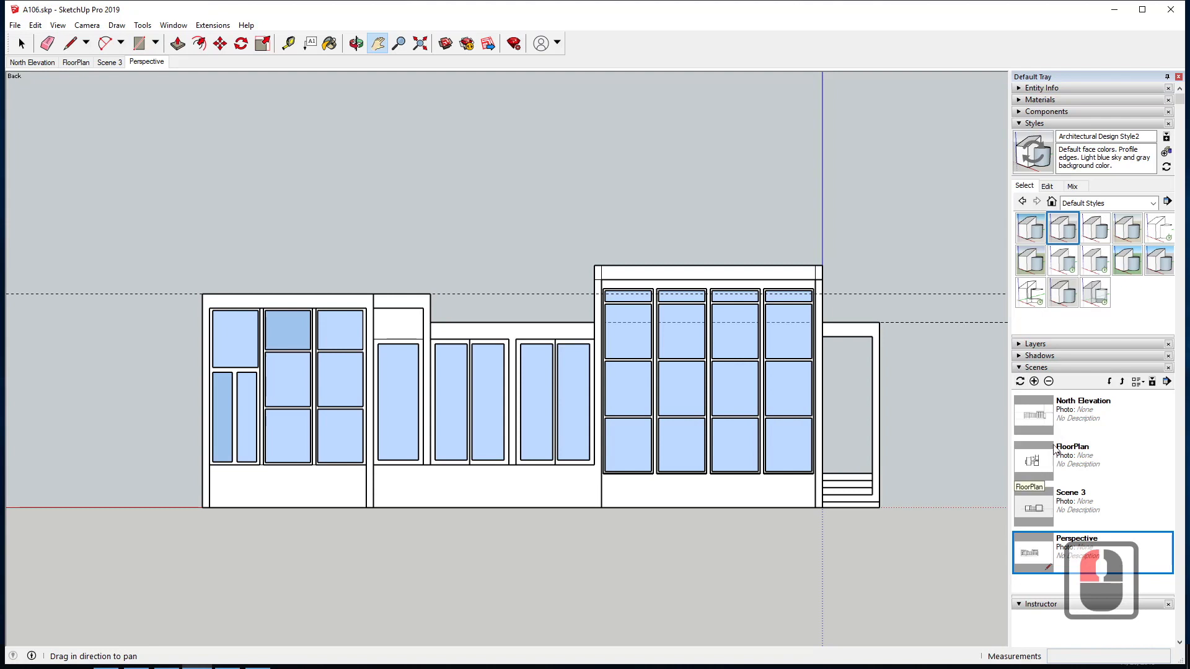
{"action": "scroll", "coordinate": [1060, 488], "scroll_direction": "down", "scroll_amount": 2}
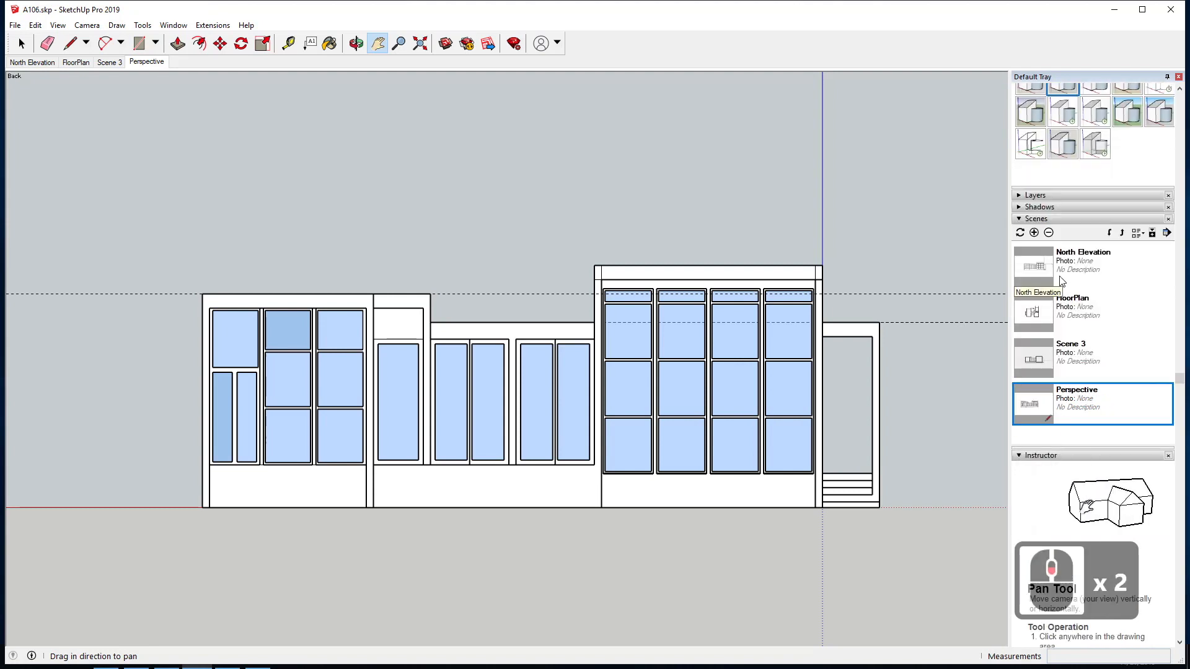
{"action": "left_click", "coordinate": [1034, 233]}
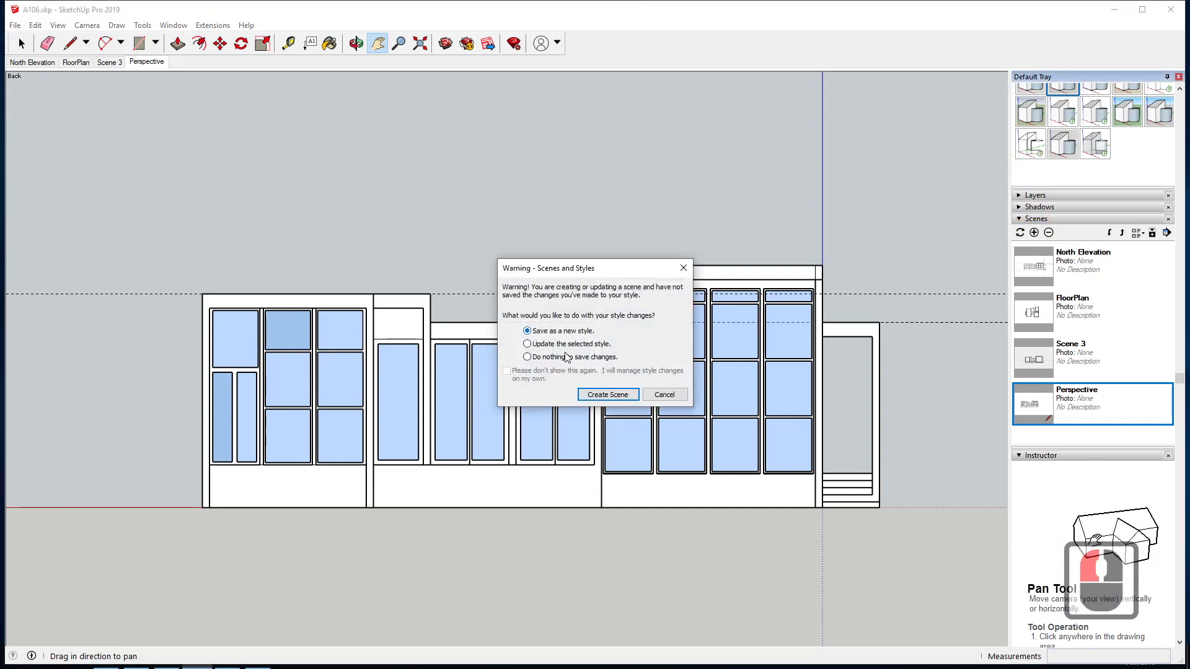
{"action": "left_click", "coordinate": [605, 395]}
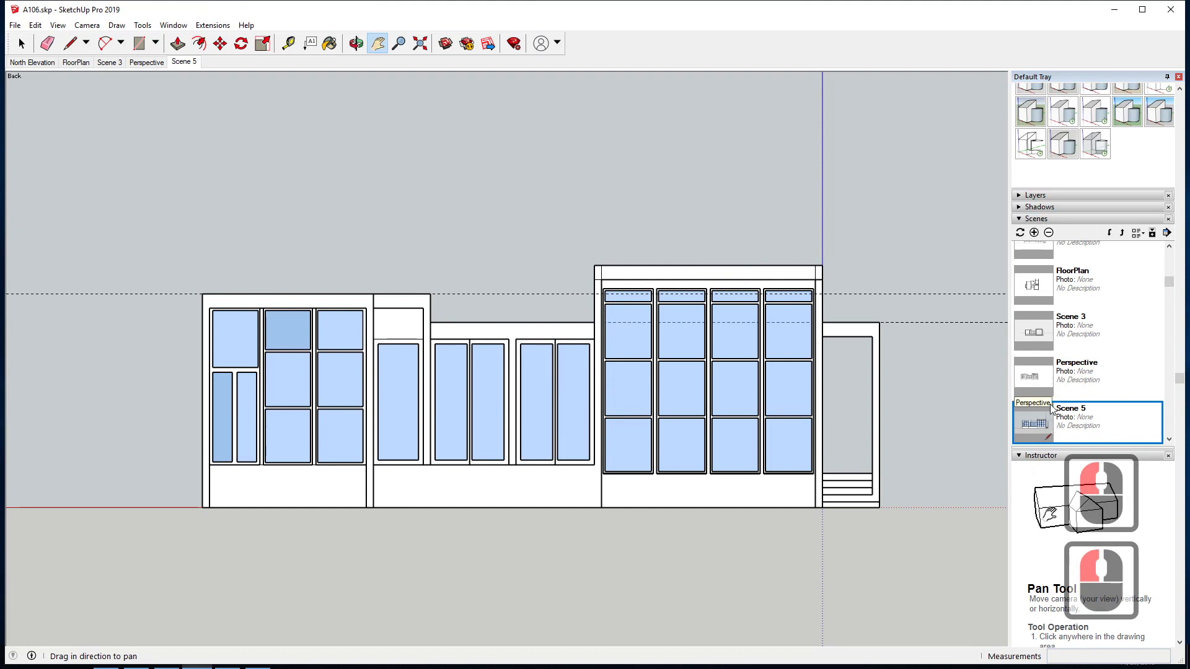
- Rename the new Scene 5 as Elevation-F2019
{"action": "left_click", "coordinate": [1074, 412]}
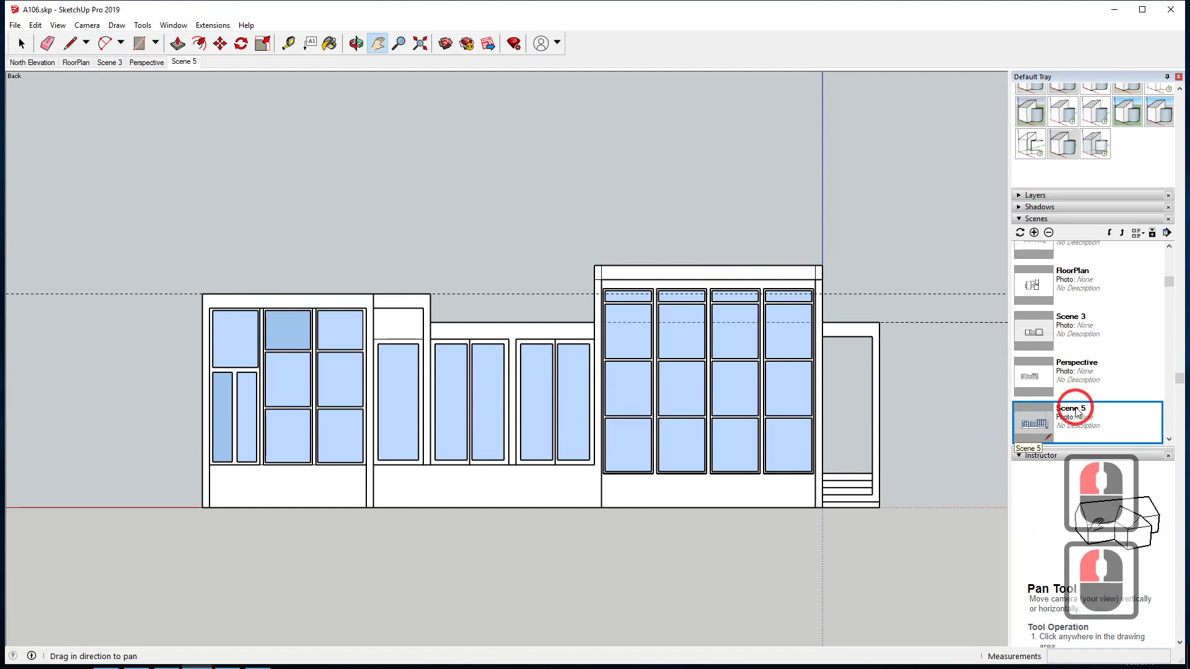
{"action": "left_click", "coordinate": [1077, 412]}
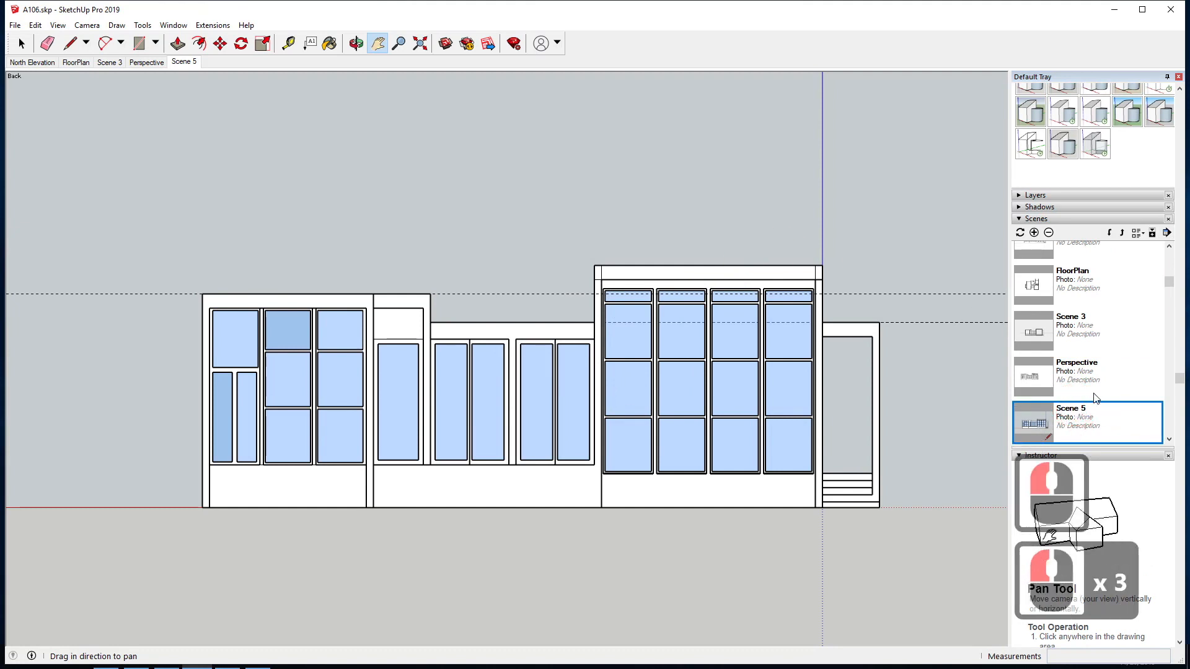
{"action": "scroll", "coordinate": [1094, 399], "scroll_direction": "down", "scroll_amount": 3}
{"action": "scroll", "coordinate": [1094, 390], "scroll_direction": "up", "scroll_amount": 2}
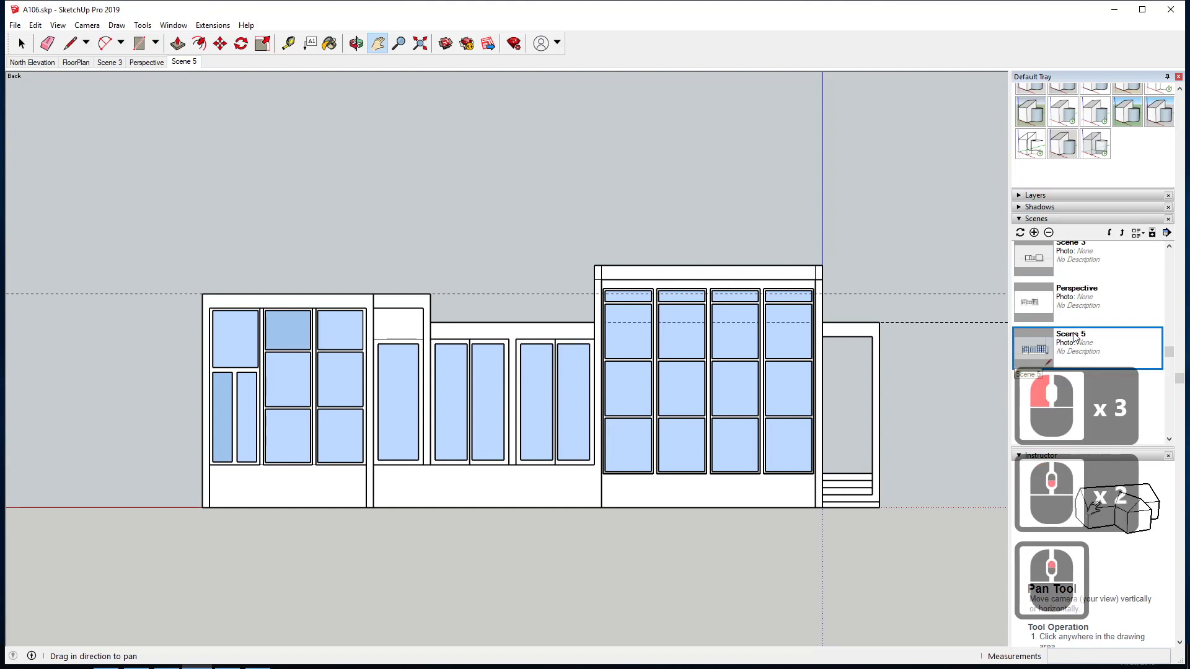
{"action": "right_click", "coordinate": [1109, 342]}
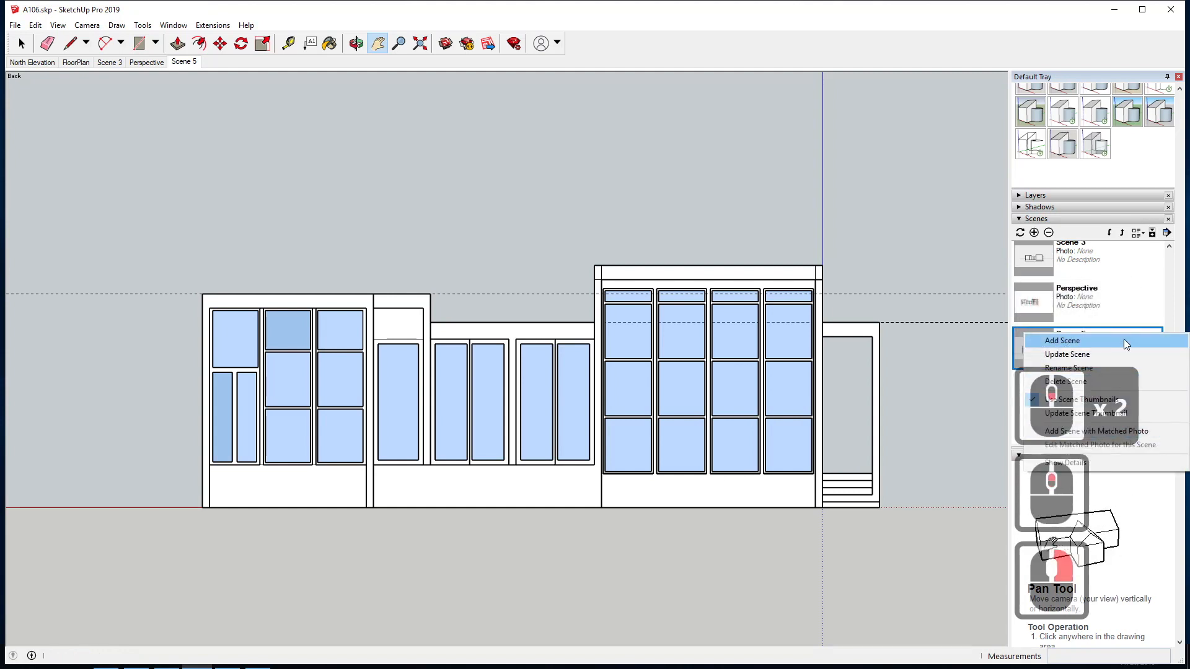
{"action": "left_click", "coordinate": [1123, 368]}
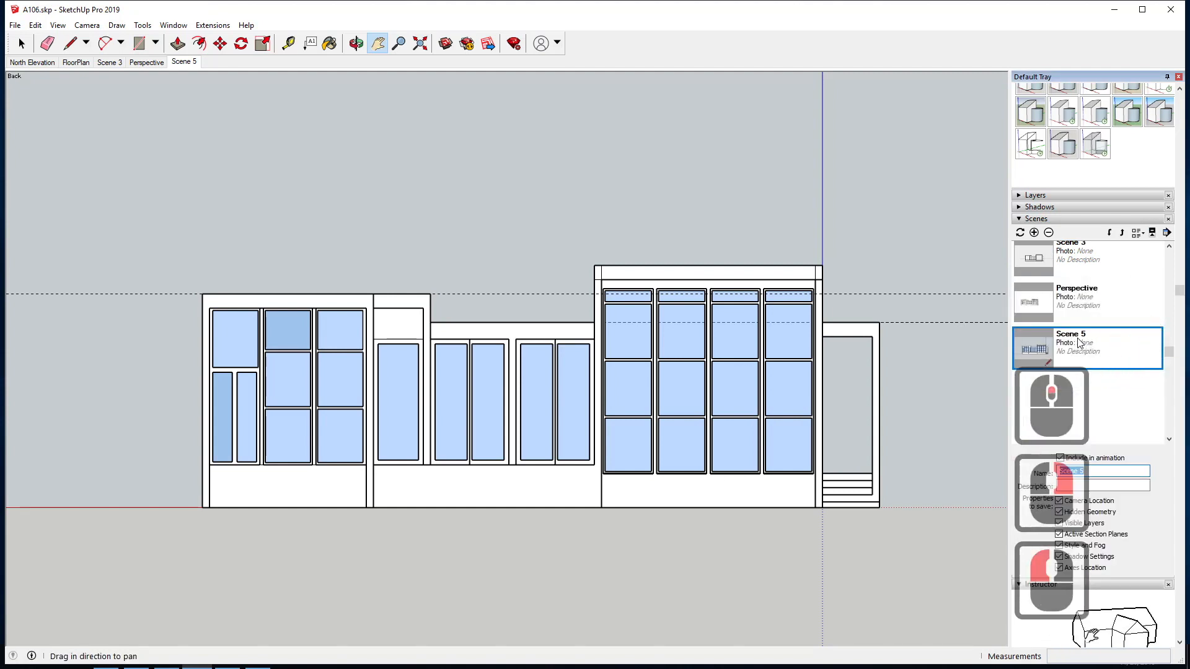
{"action": "left_click", "coordinate": [1077, 337]}
{"action": "left_click", "coordinate": [1010, 474]}
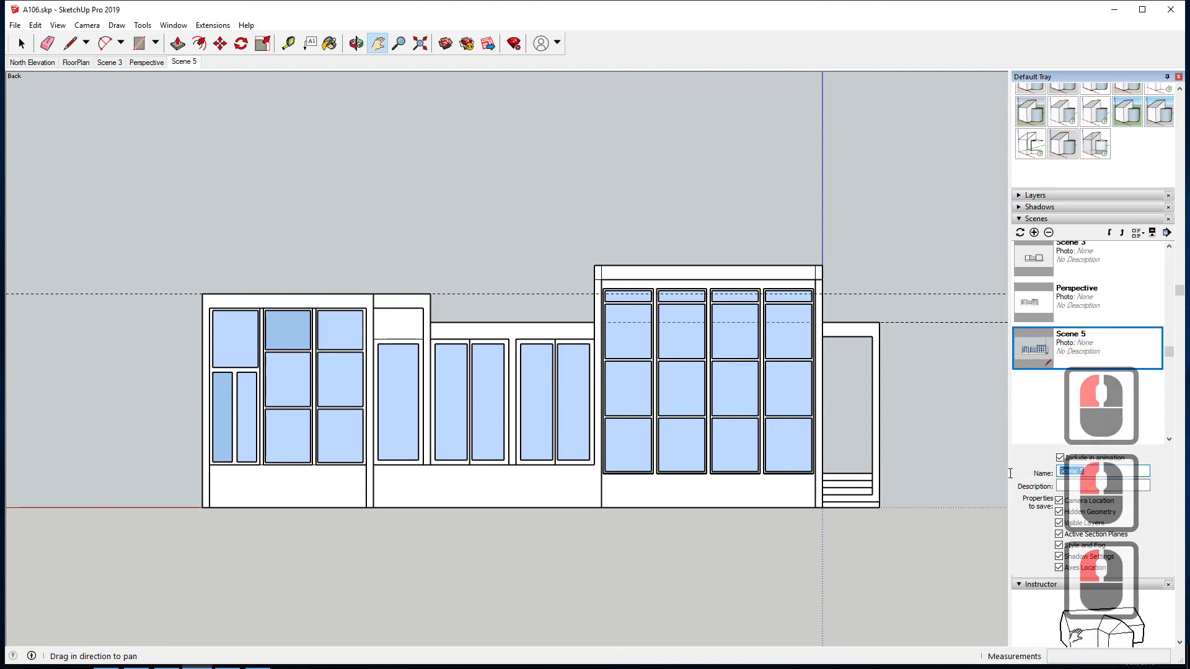
{"action": "type", "text": "Elevation-F2019"}
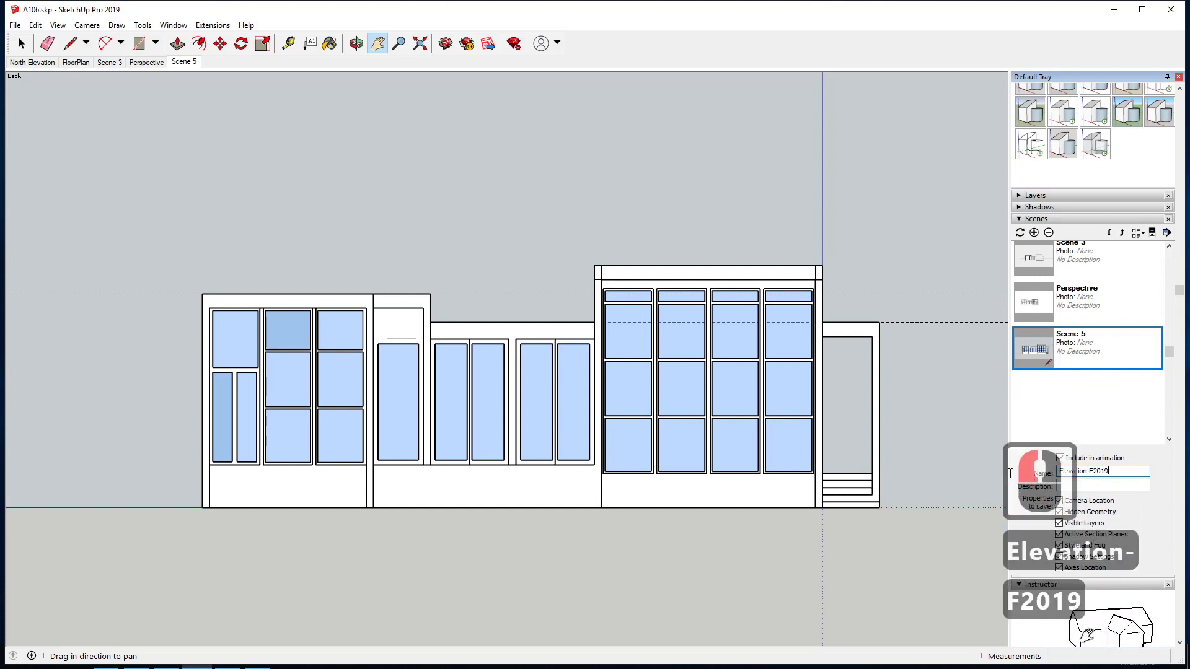
{"action": "key", "text": "Return"}
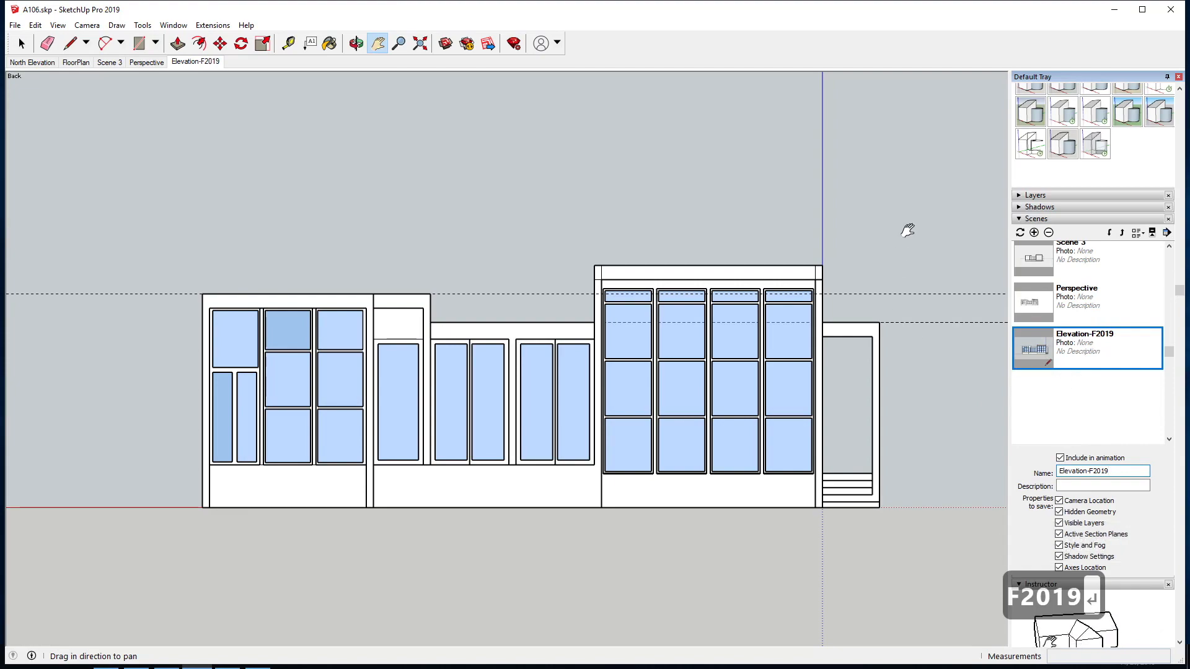
- Orbit away from the elevation, activate the Perspective scene, and return to the Elevation-F2019 scene to check its saved view
{"action": "middle_click_drag", "start_coordinate": [370, 231], "coordinate": [417, 239]}
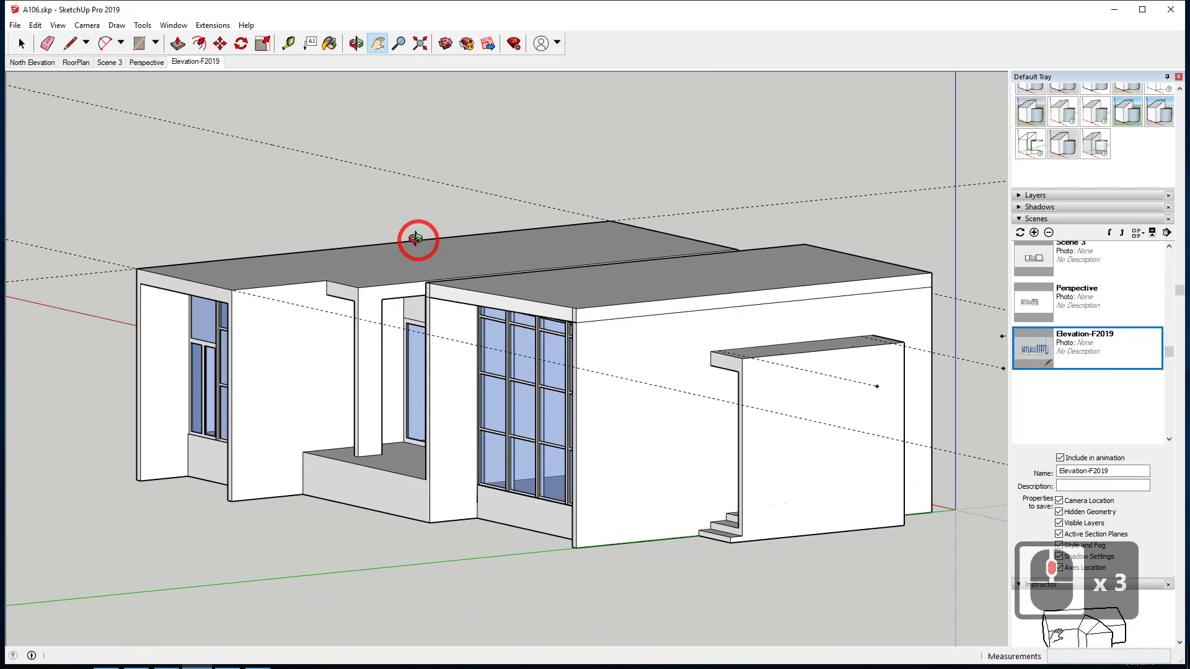
{"action": "left_click", "coordinate": [151, 63]}
{"action": "left_click", "coordinate": [192, 61]}
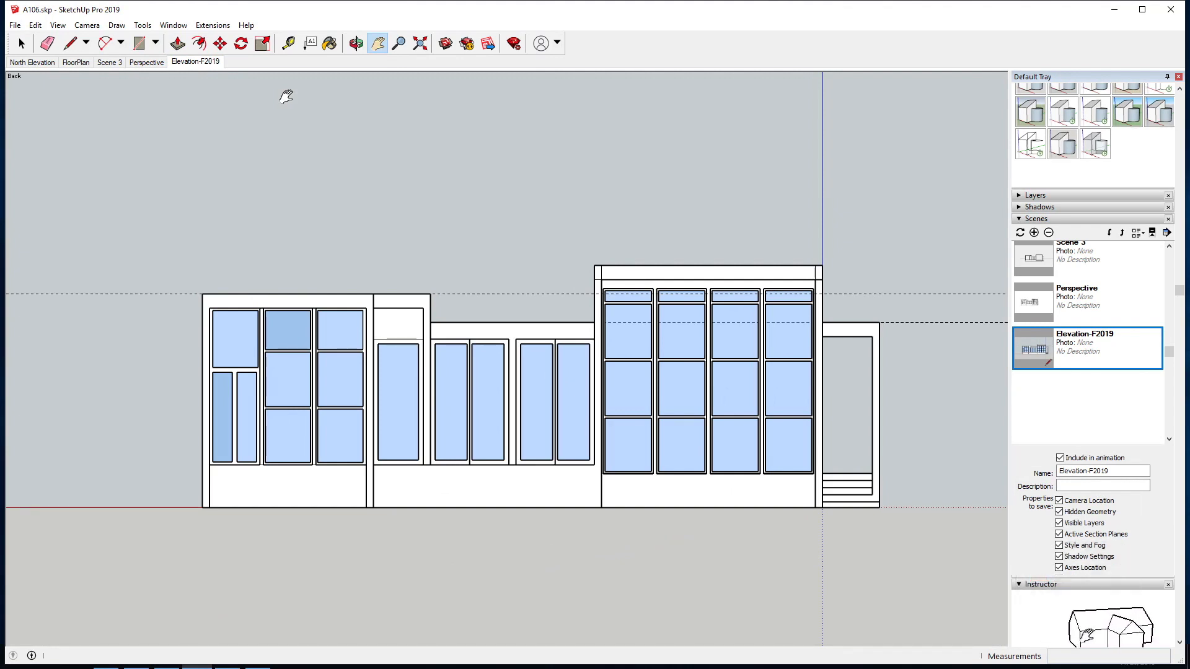
- Collapse the Scenes and Instructor sections and display the Default Styles collection in Styles
{"action": "left_click", "coordinate": [1019, 220]}
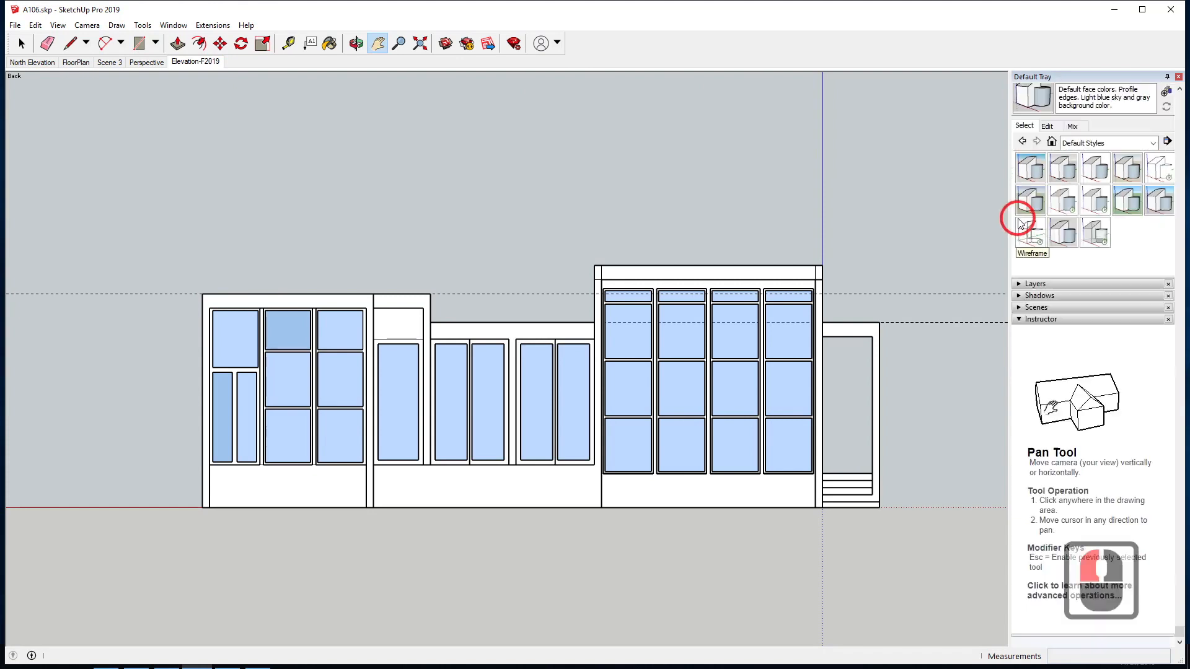
{"action": "left_click", "coordinate": [1036, 320]}
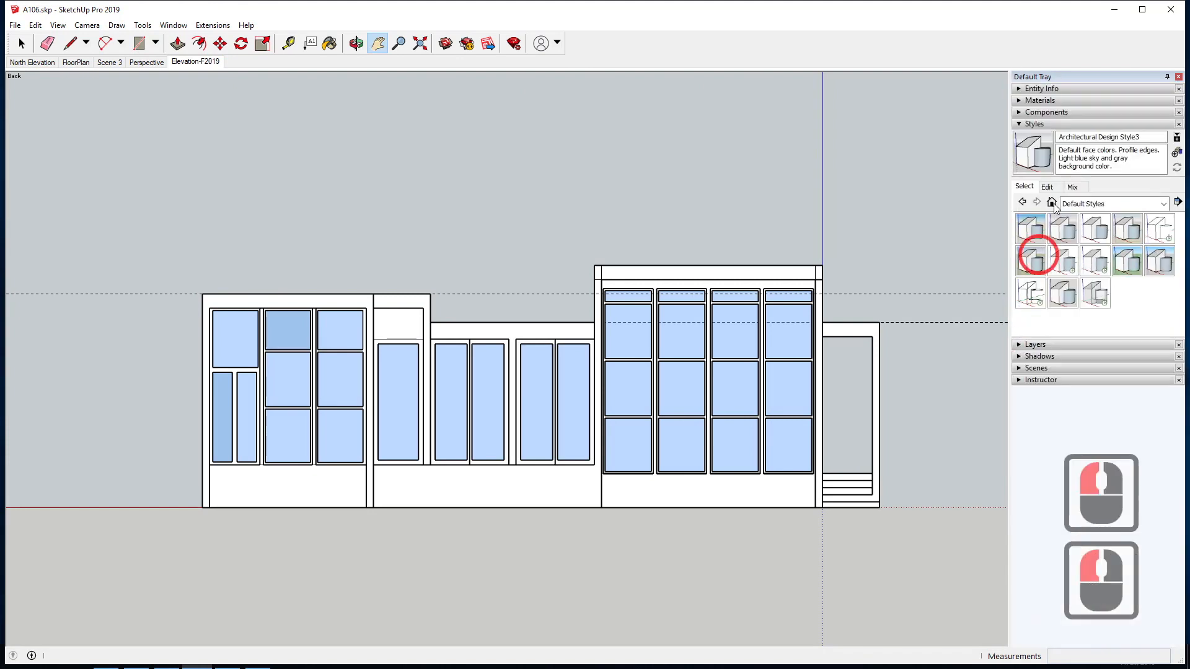
{"action": "left_click", "coordinate": [1023, 126]}
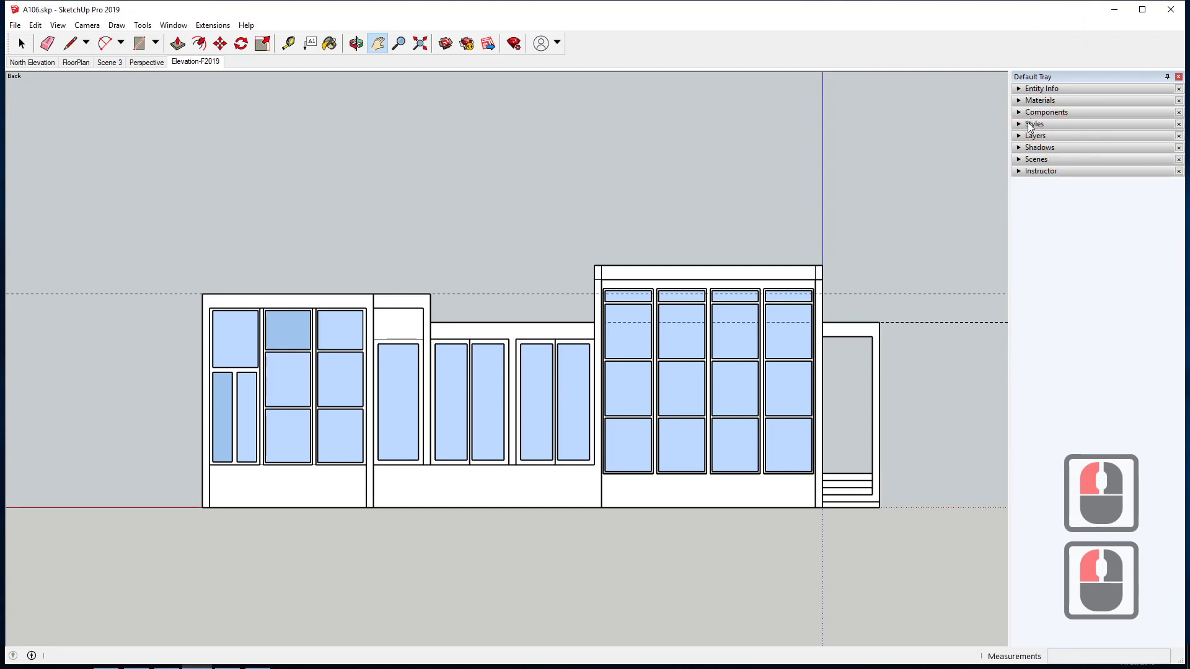
{"action": "left_click", "coordinate": [1032, 124]}
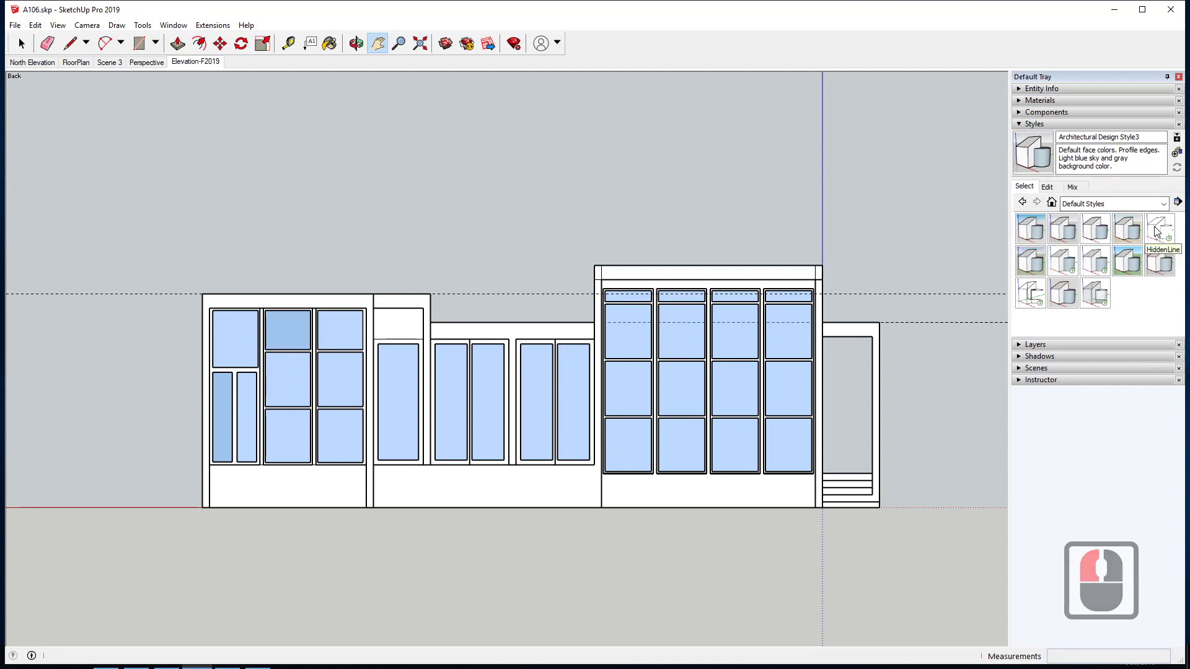
{"action": "left_click", "coordinate": [1073, 207]}
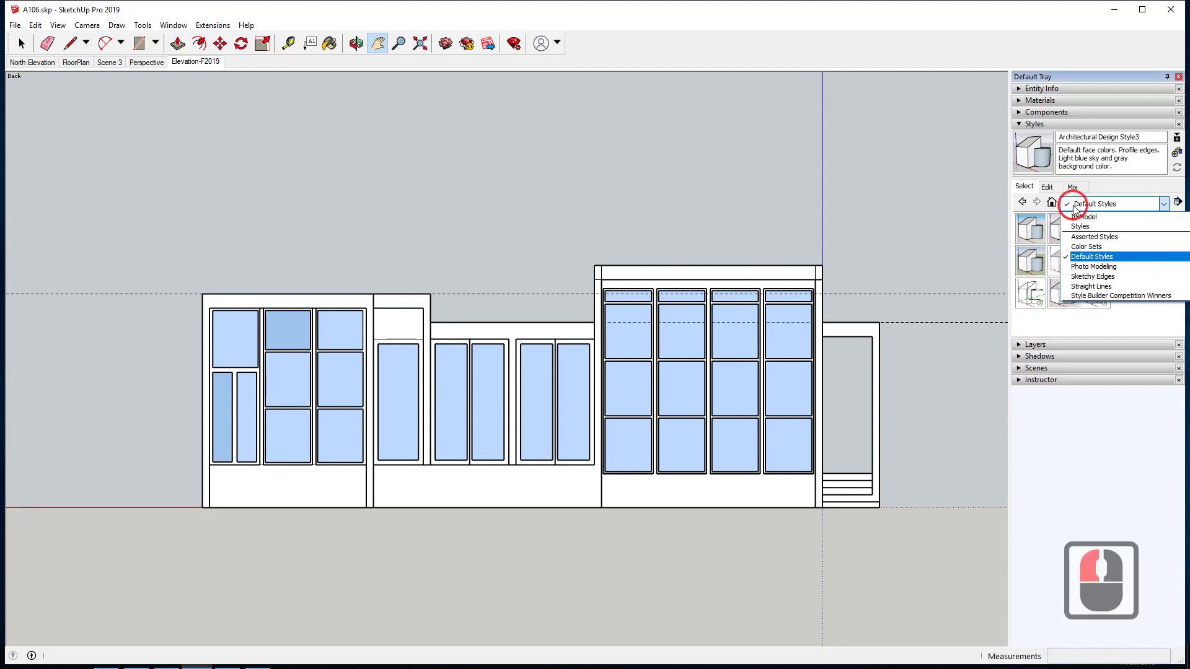
{"action": "left_click", "coordinate": [1093, 257]}
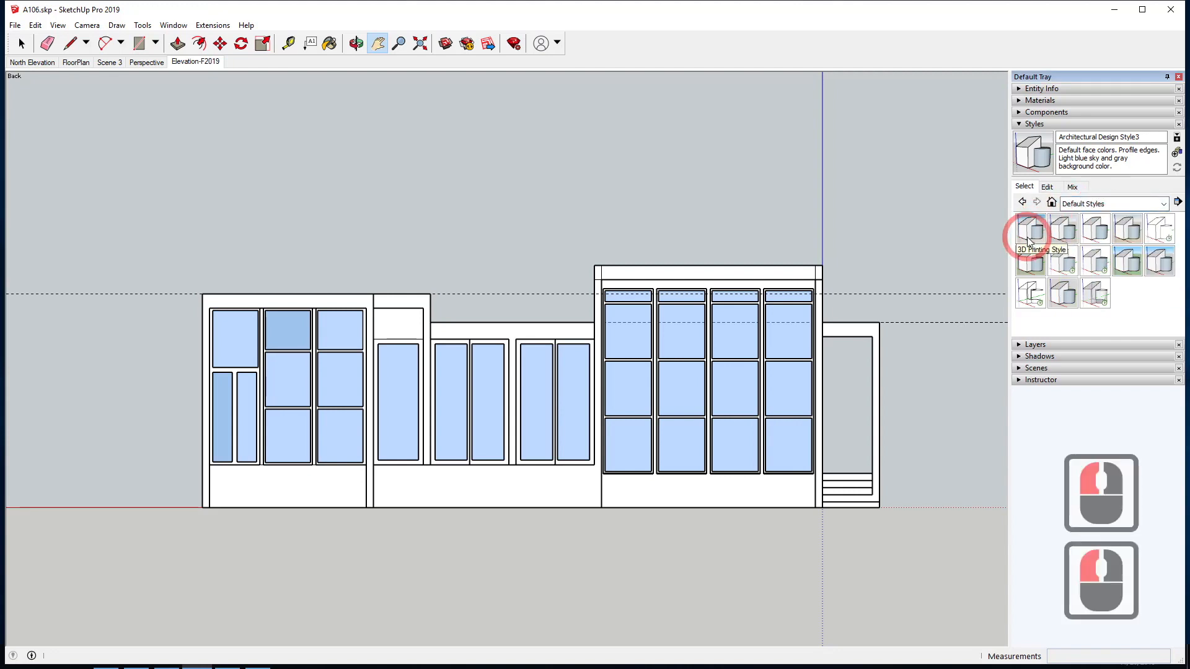
- Compare the HiddenLine style with Architectural Design Style on the elevation, leaving HiddenLine applied
{"action": "left_click", "coordinate": [1161, 231]}
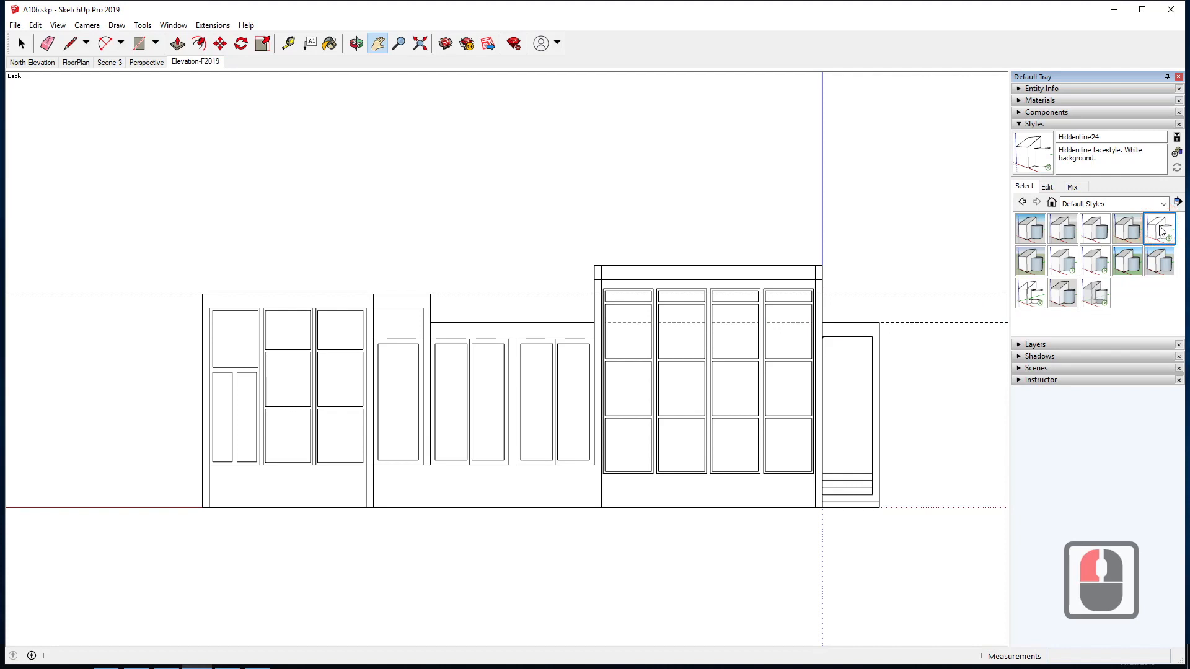
{"action": "left_click", "coordinate": [1071, 227]}
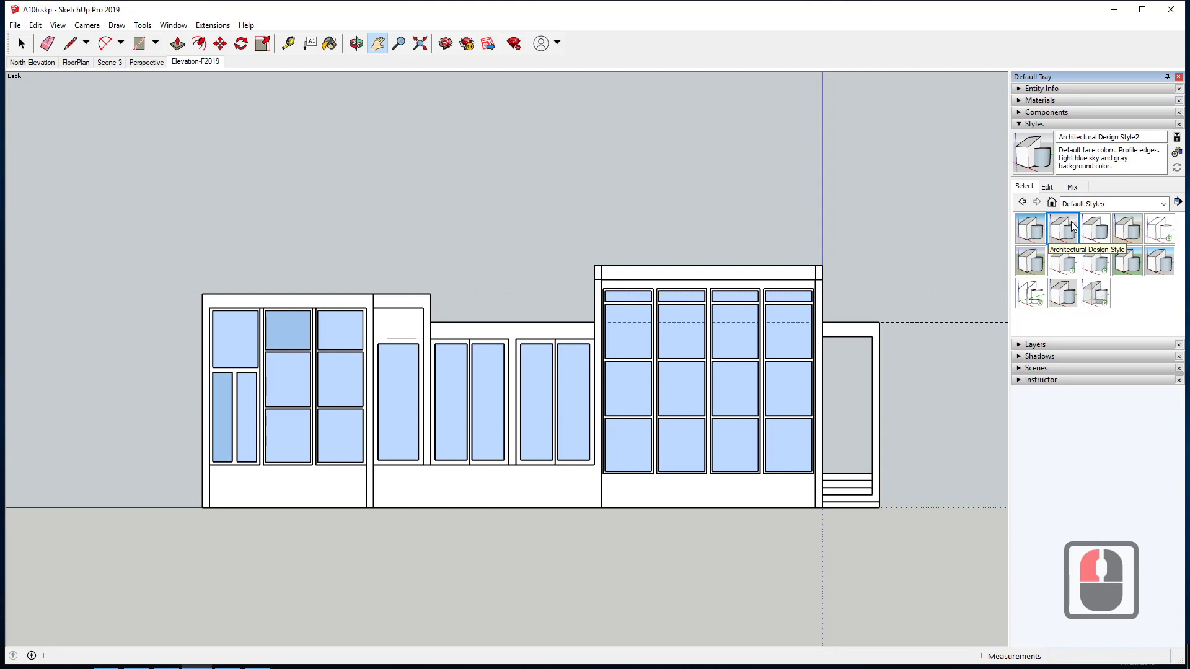
{"action": "left_click", "coordinate": [1161, 229]}
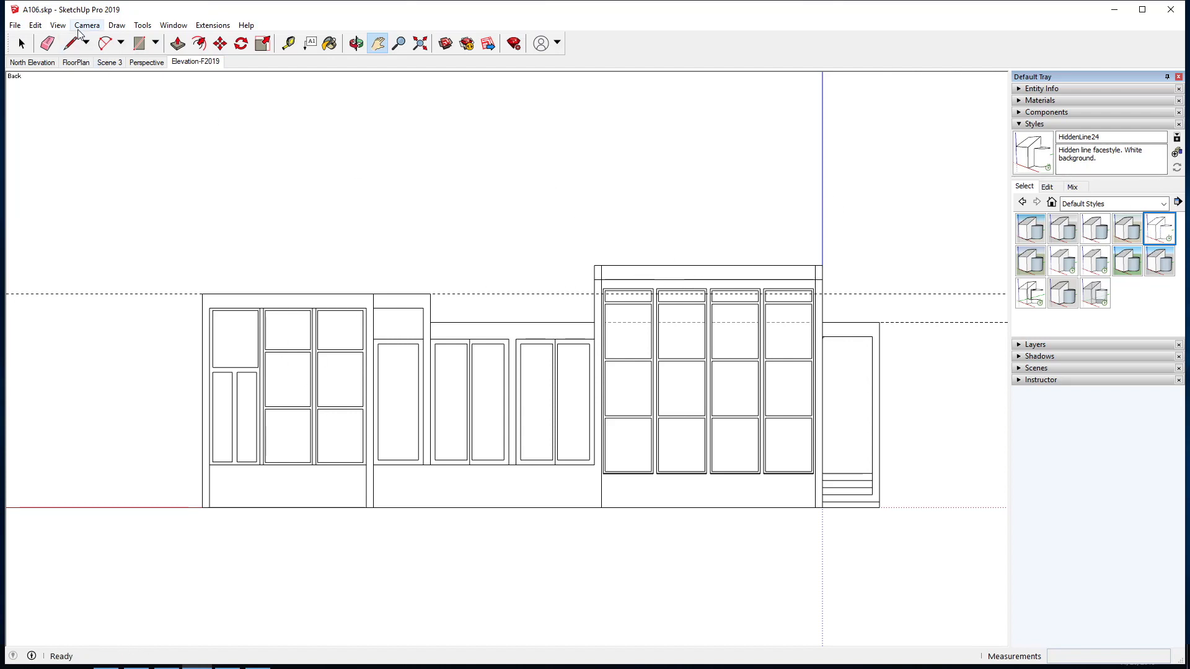
- Turn off the display of guides, axes, section fill and section cuts in the elevation
{"action": "left_click", "coordinate": [57, 24]}
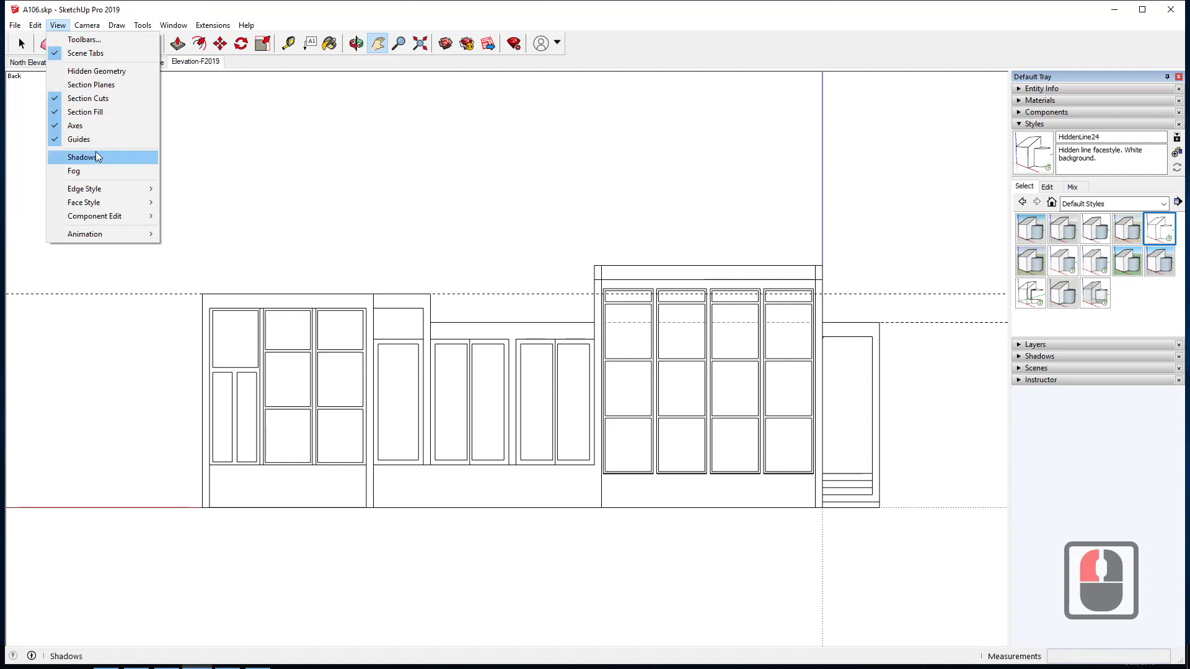
{"action": "left_click", "coordinate": [78, 140]}
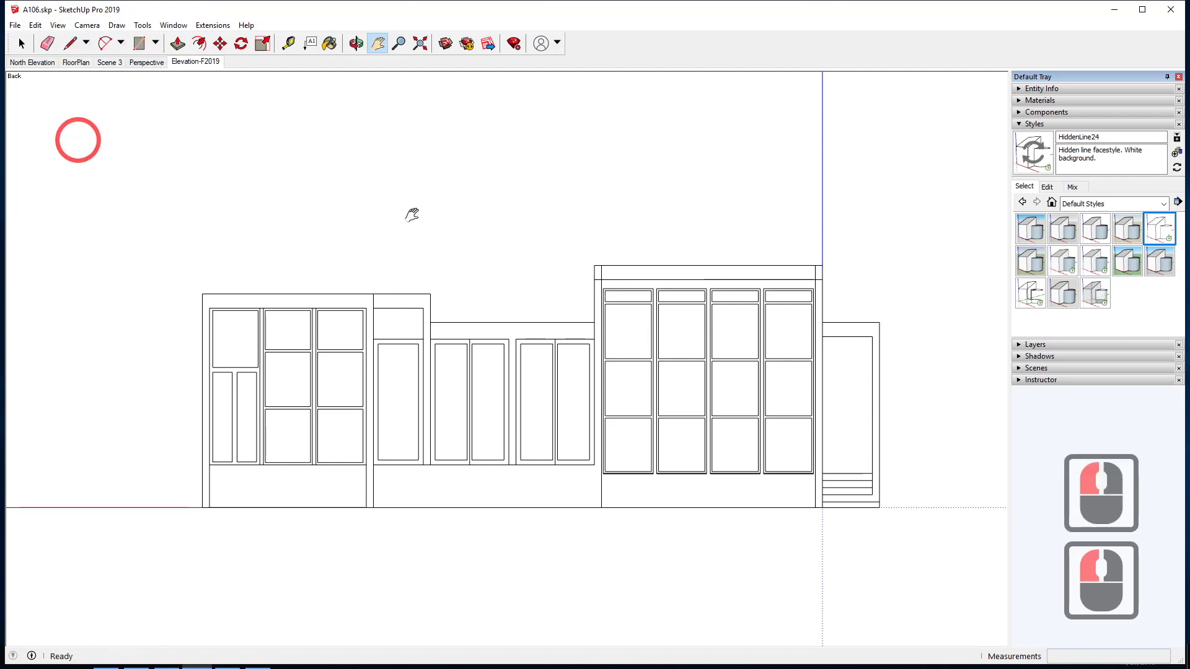
{"action": "left_click", "coordinate": [58, 25]}
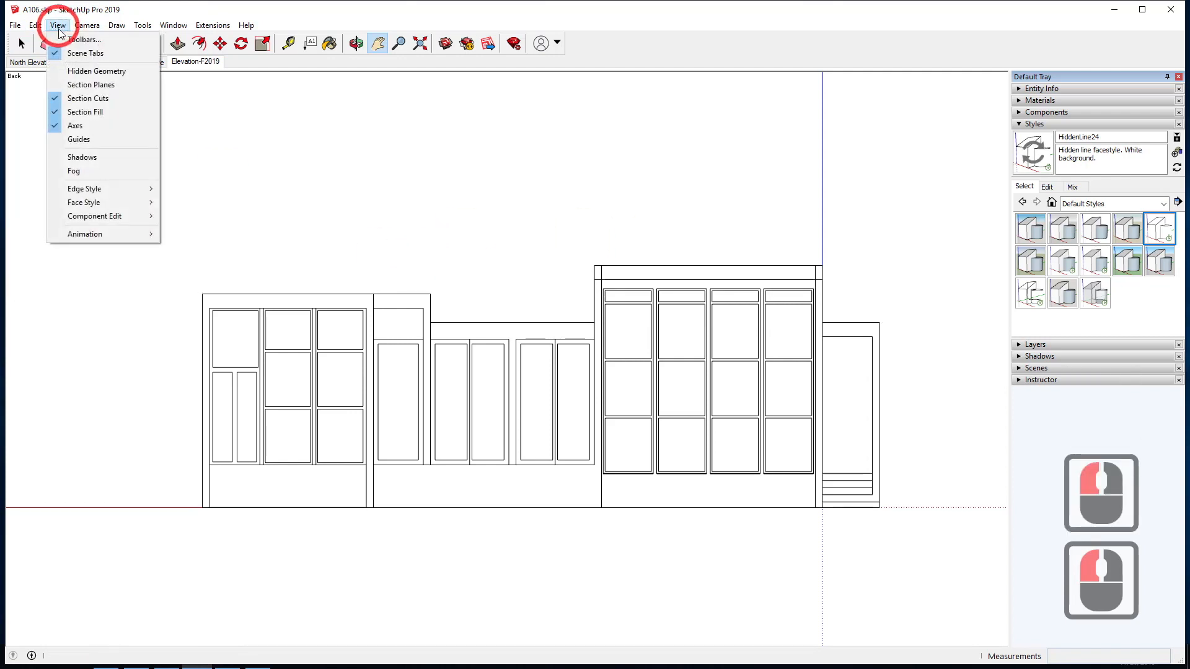
{"action": "left_click", "coordinate": [71, 126]}
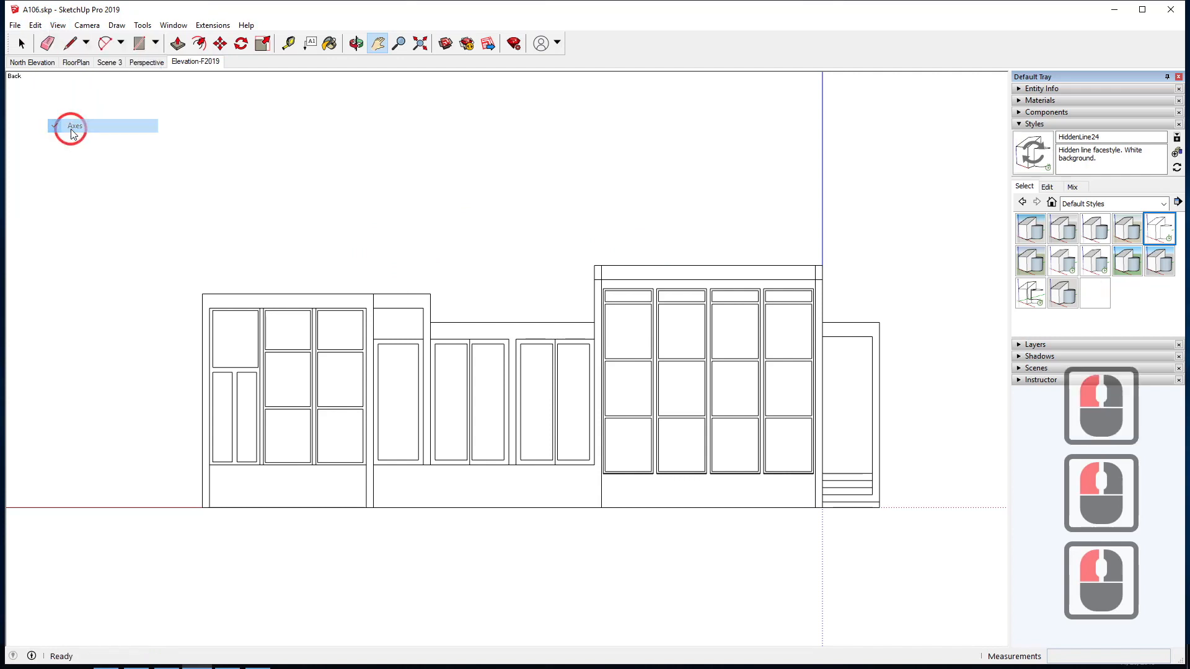
{"action": "left_click", "coordinate": [57, 25]}
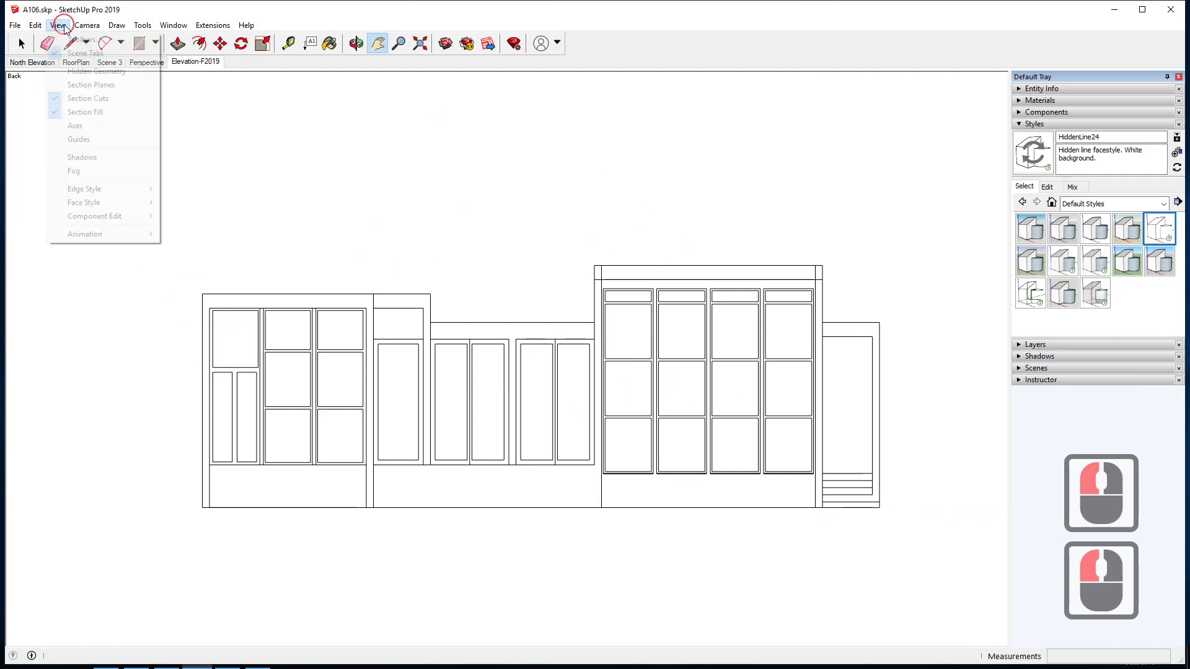
{"action": "left_click", "coordinate": [62, 114]}
{"action": "left_click", "coordinate": [58, 25]}
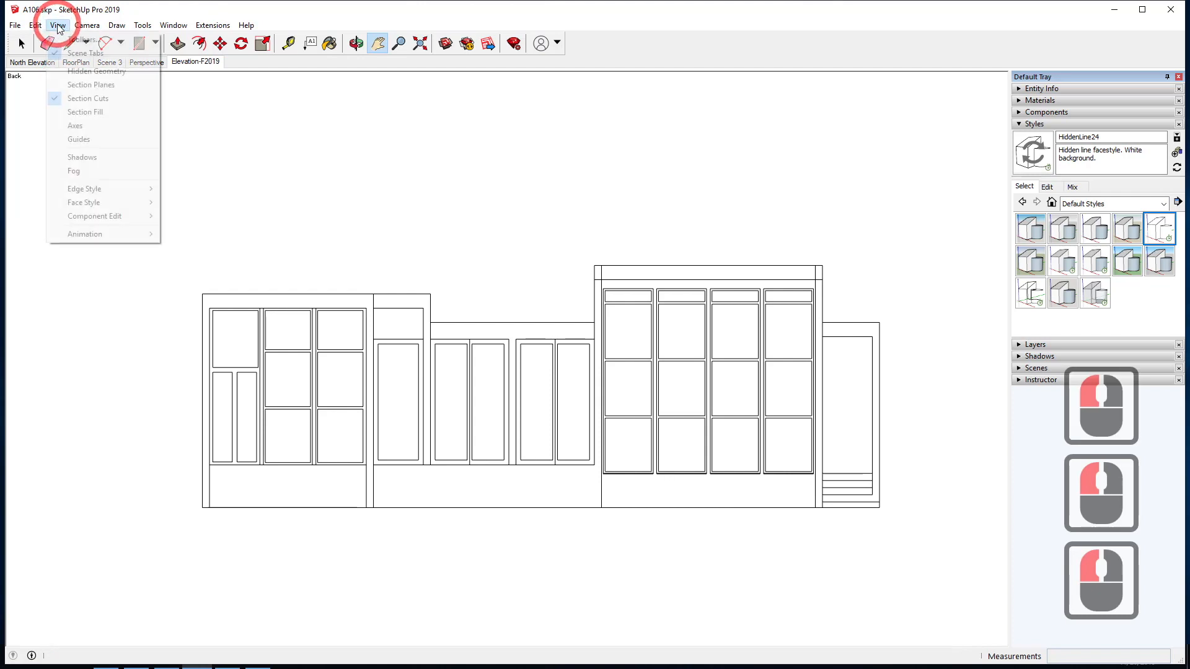
{"action": "left_click", "coordinate": [59, 101]}
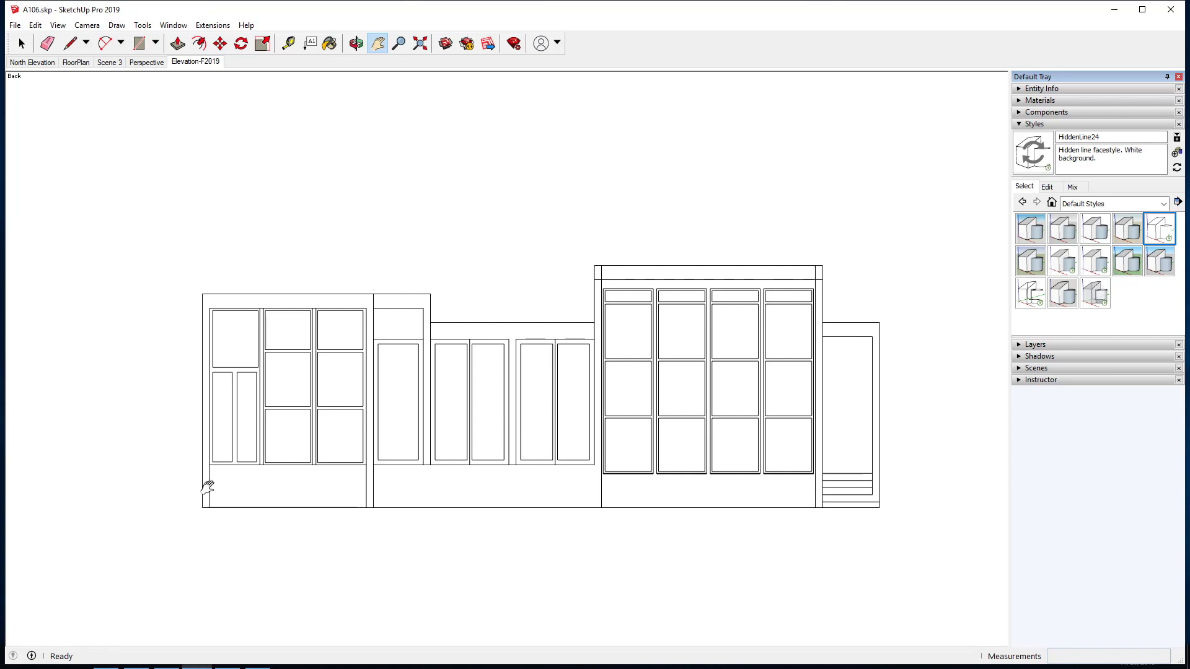
- Maximize SketchUp, switch to Chrome to read the "SketchUp 4.4 [Styles for Photoshop]" tutorial's export instructions, and return to SketchUp
{"action": "left_click", "coordinate": [1142, 9]}
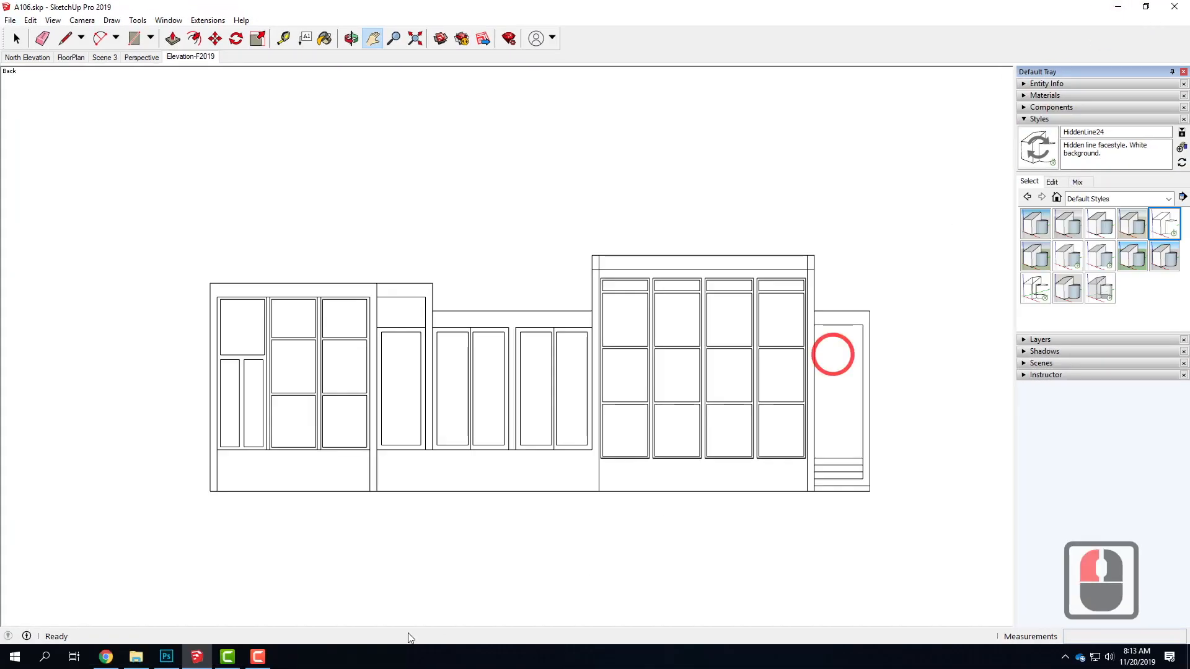
{"action": "left_click", "coordinate": [106, 656]}
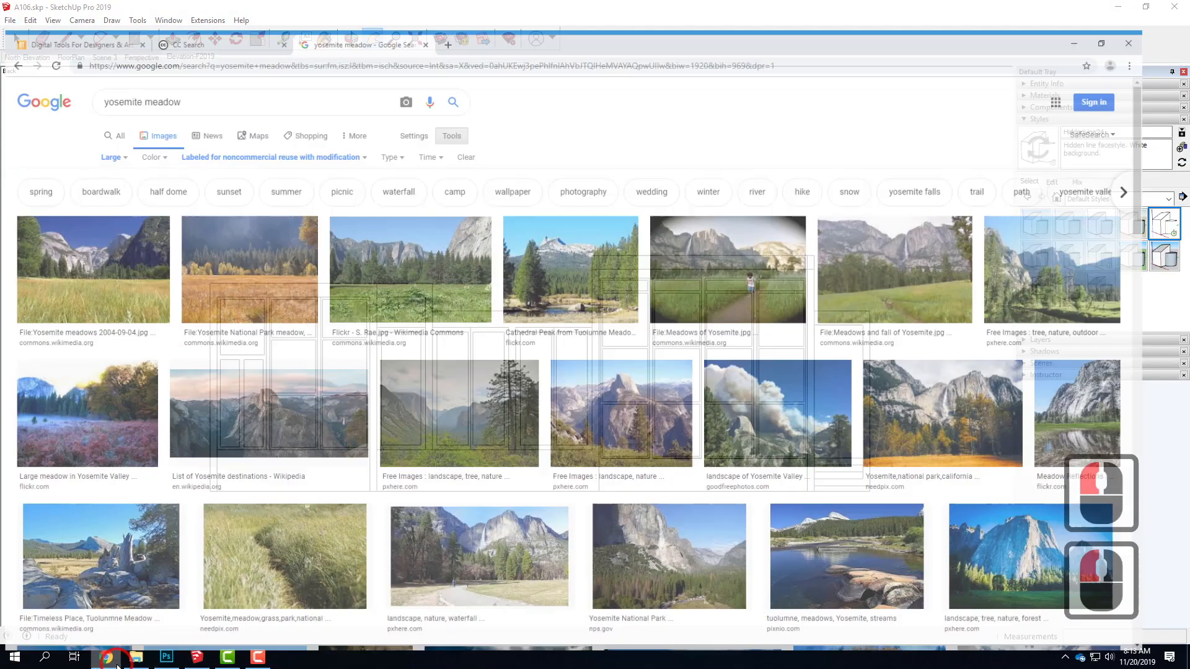
{"action": "left_click", "coordinate": [80, 11]}
{"action": "mouse_move", "coordinate": [645, 189]}
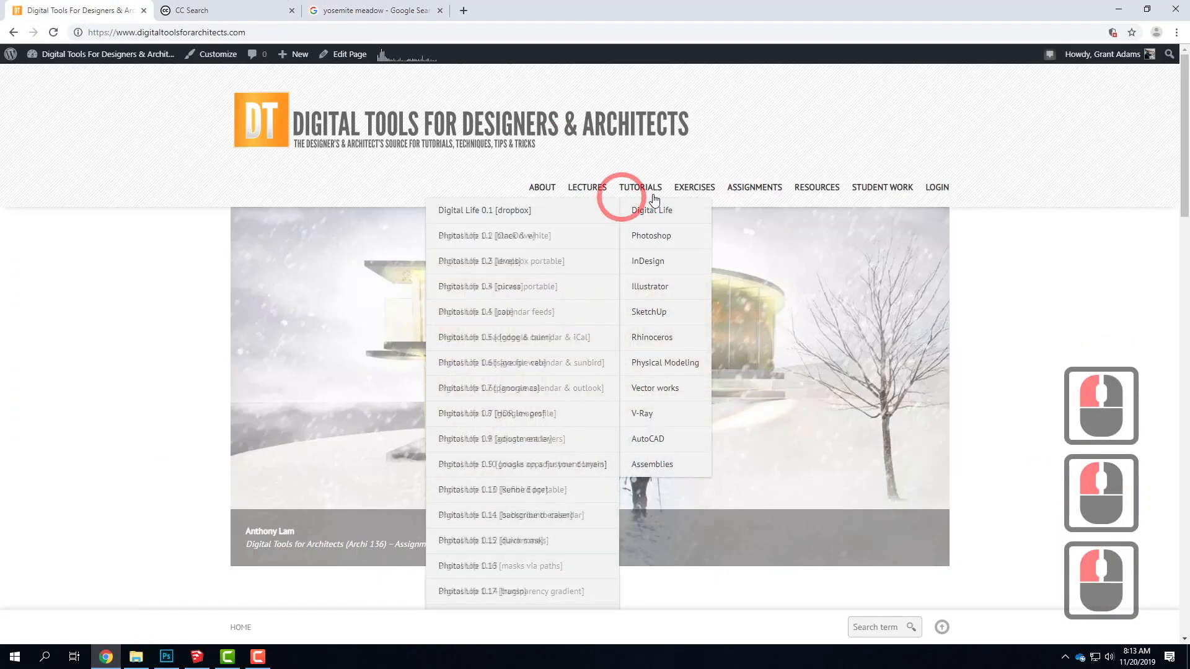
{"action": "mouse_move", "coordinate": [627, 315]}
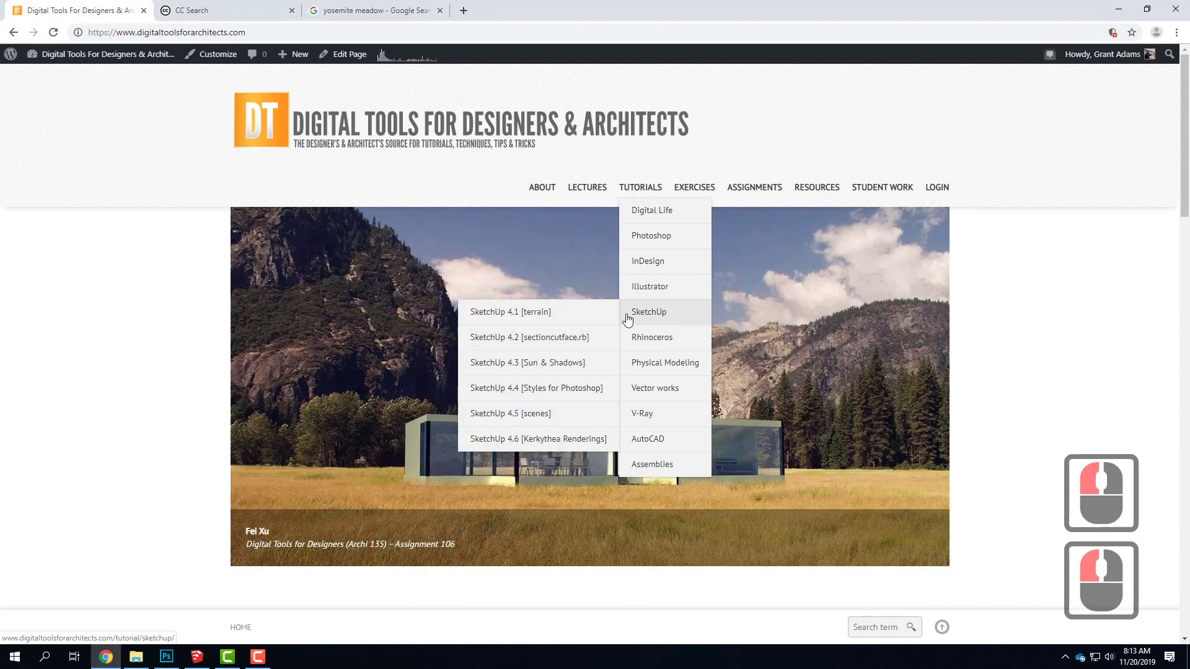
{"action": "left_click", "coordinate": [518, 397]}
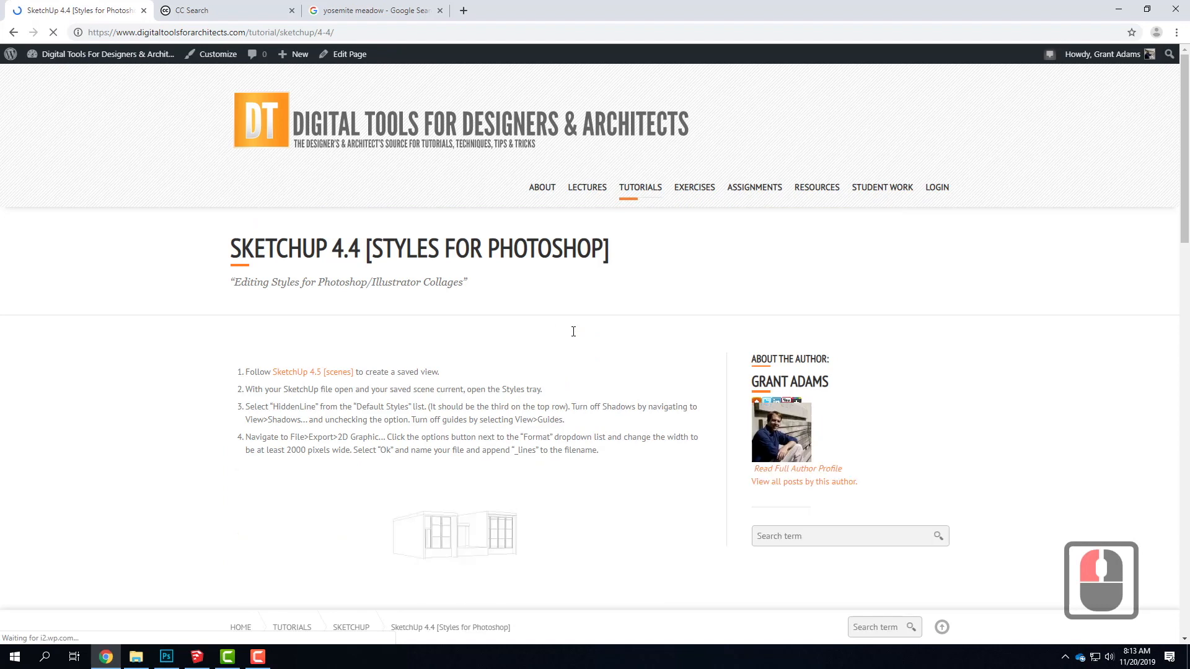
{"action": "scroll", "coordinate": [430, 230], "scroll_direction": "down", "scroll_amount": 4}
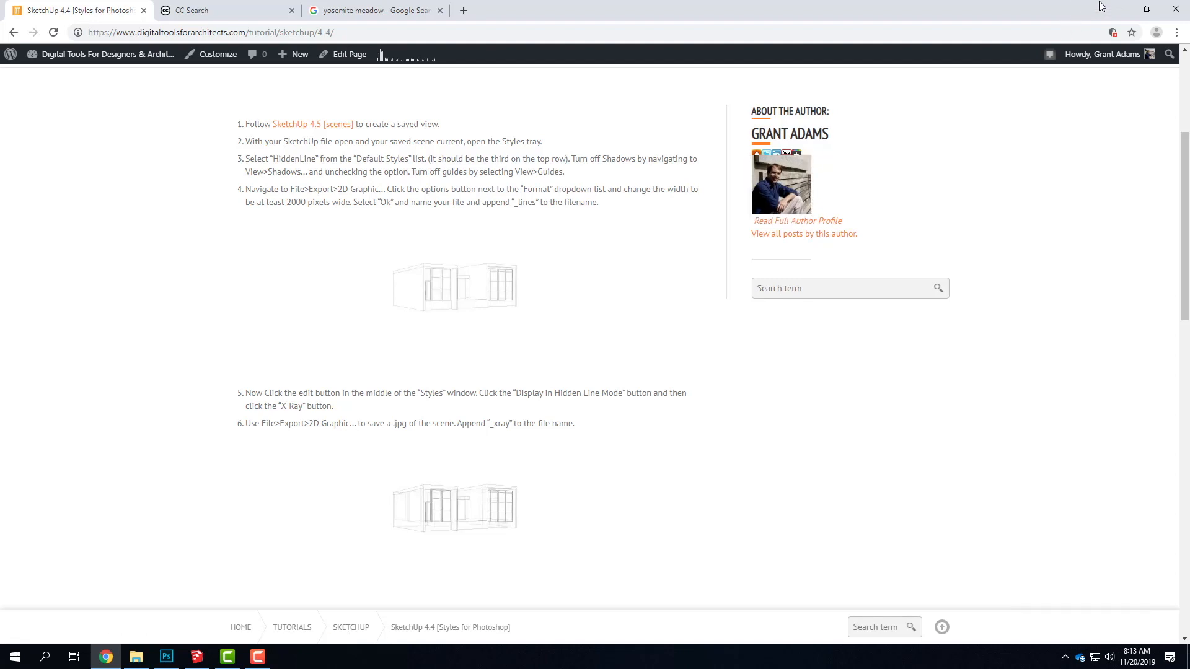
{"action": "left_click", "coordinate": [1118, 9]}
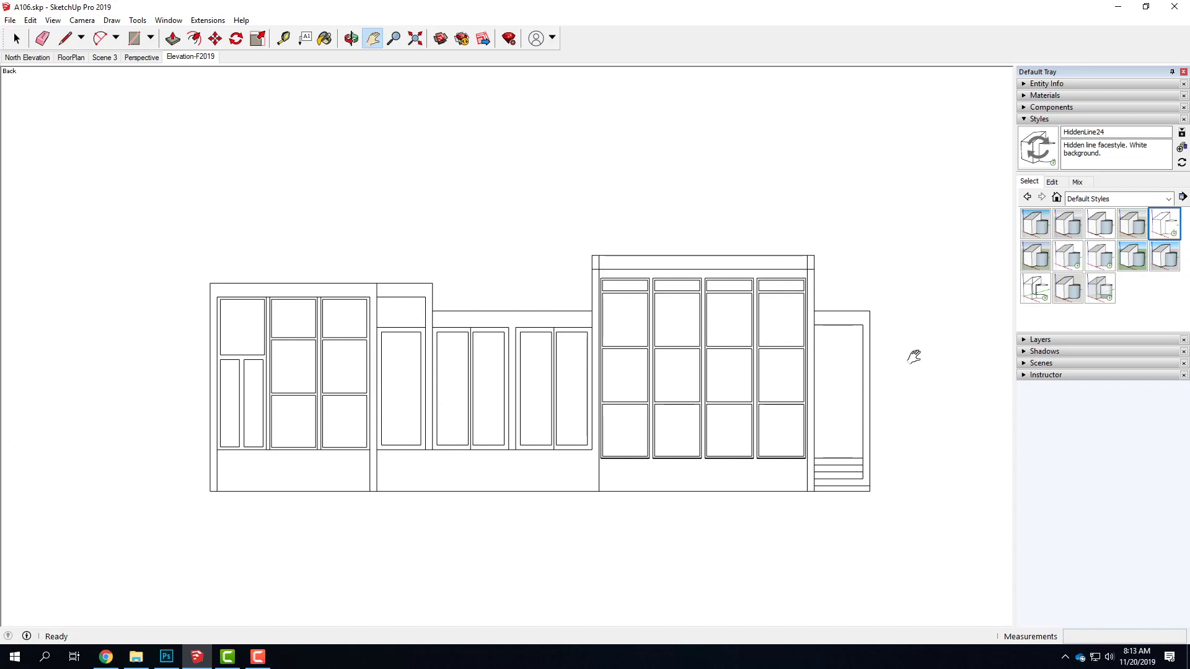
- Start a 2D graphic export and browse OneDrive to Live Demonstrations > Live - A135 Exercises > A106
{"action": "left_click", "coordinate": [11, 21]}
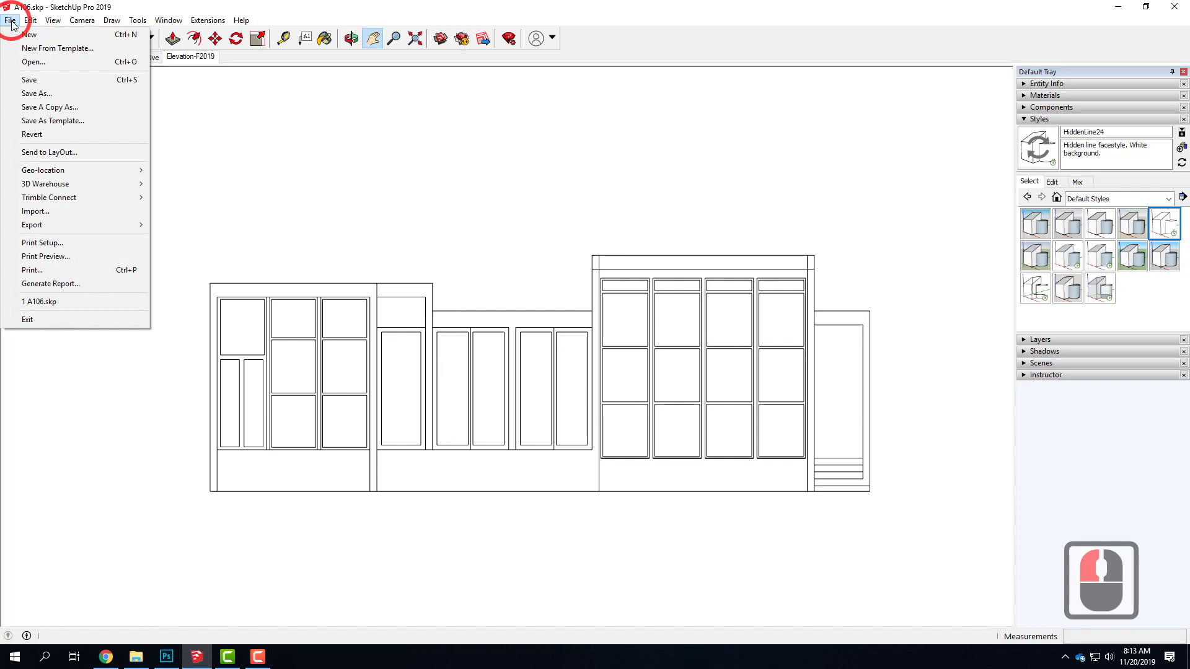
{"action": "mouse_move", "coordinate": [59, 224]}
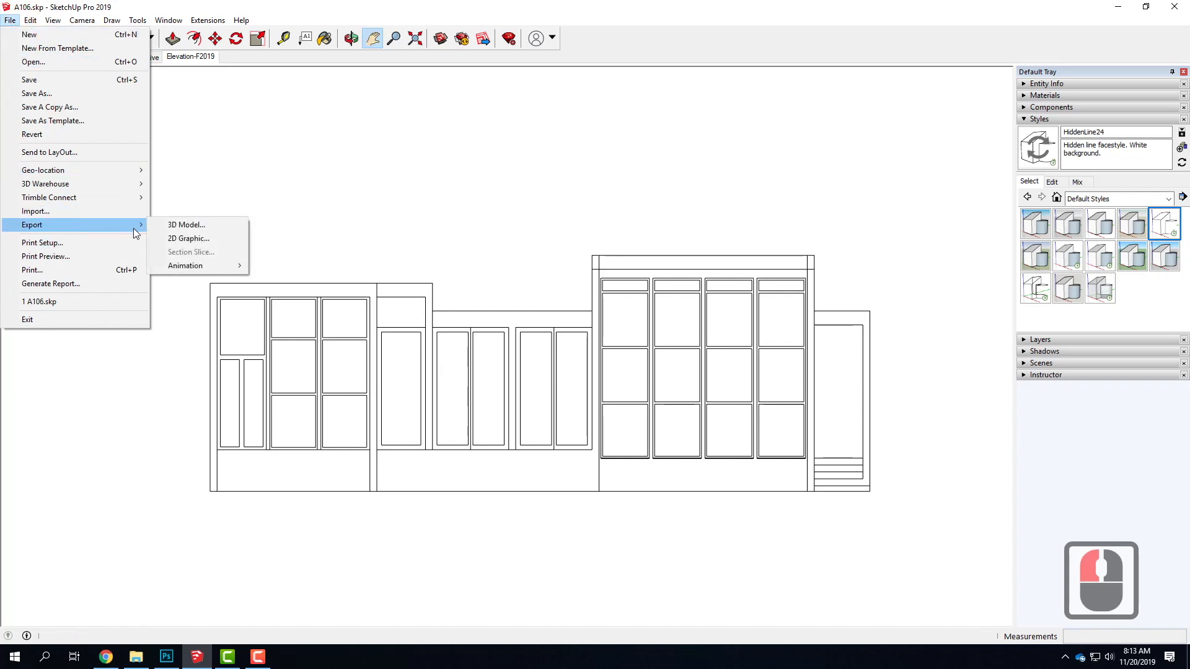
{"action": "left_click", "coordinate": [213, 239]}
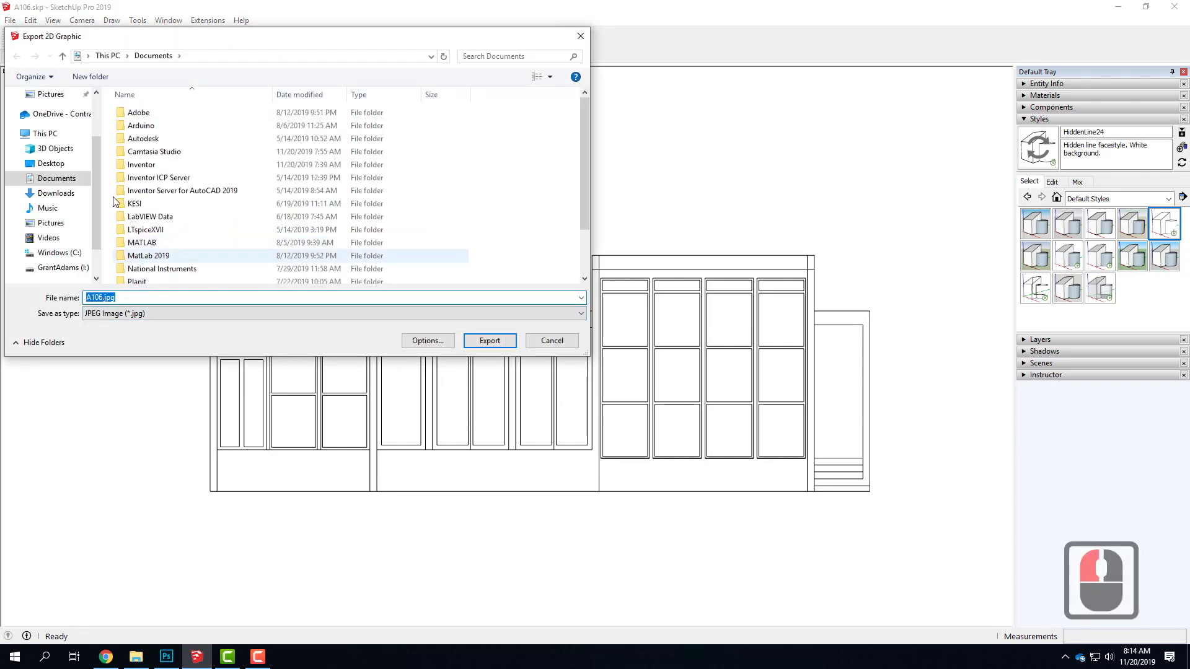
{"action": "left_click", "coordinate": [50, 114]}
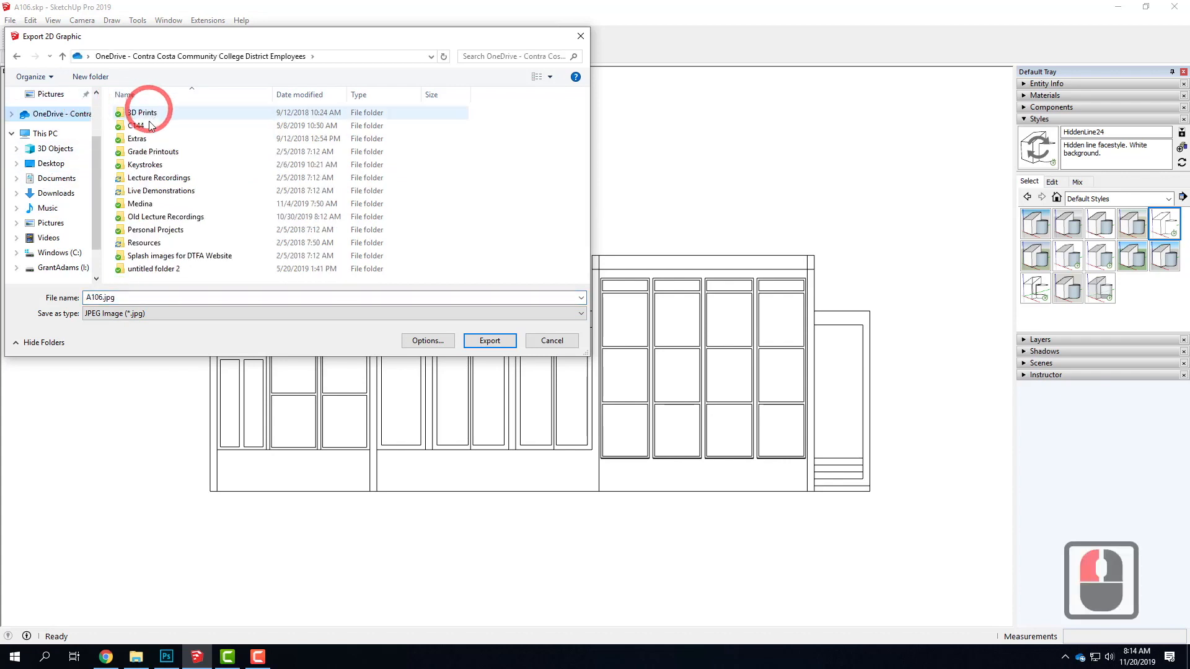
{"action": "double_click", "coordinate": [156, 190]}
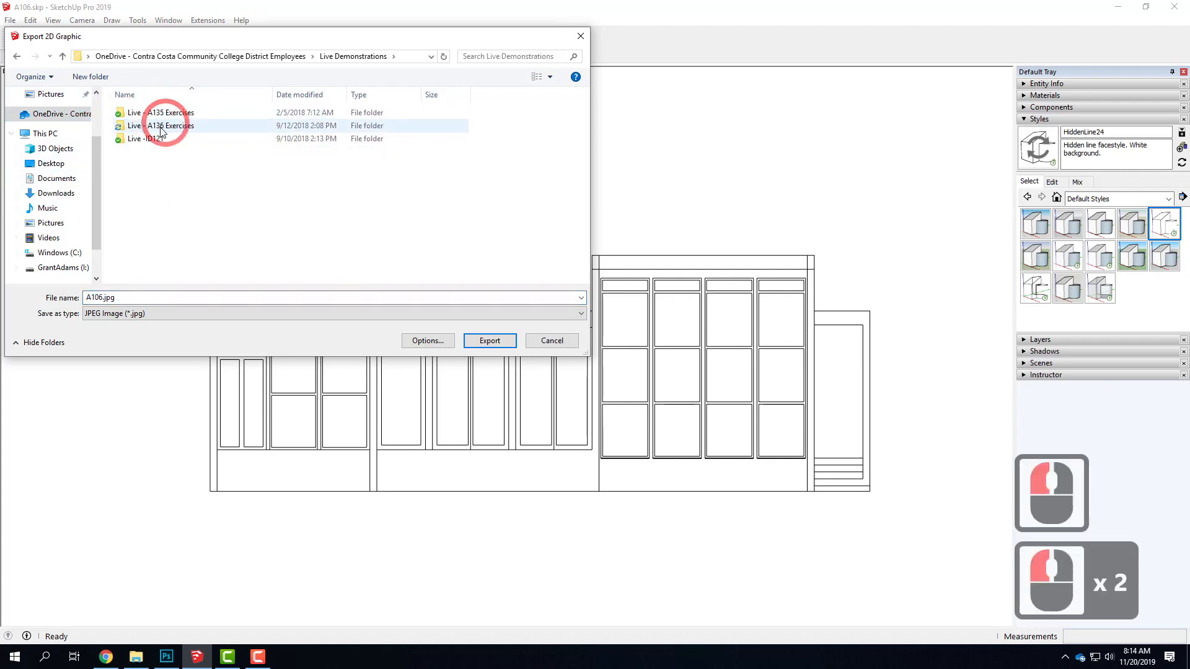
{"action": "double_click", "coordinate": [156, 113]}
{"action": "double_click", "coordinate": [137, 114]}
- Create a folder named F2019 inside A106 and open it
{"action": "left_click", "coordinate": [98, 77]}
{"action": "left_click", "coordinate": [379, 273]}
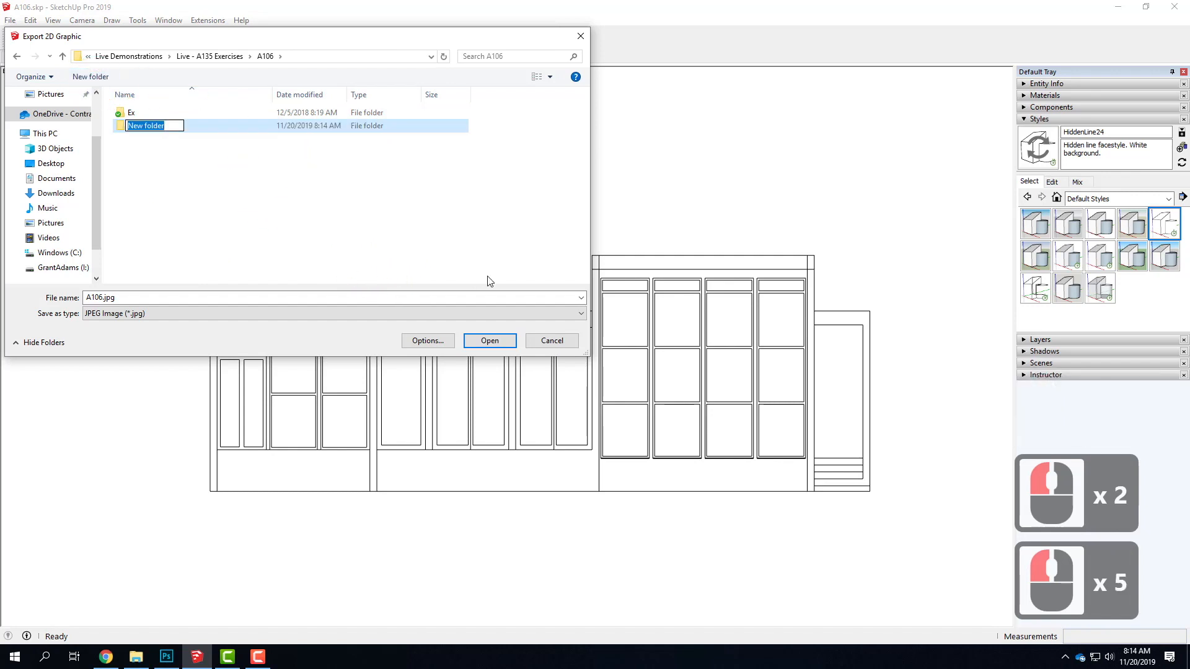
{"action": "type", "text": "F219"}
{"action": "key", "text": "BackSpace"}
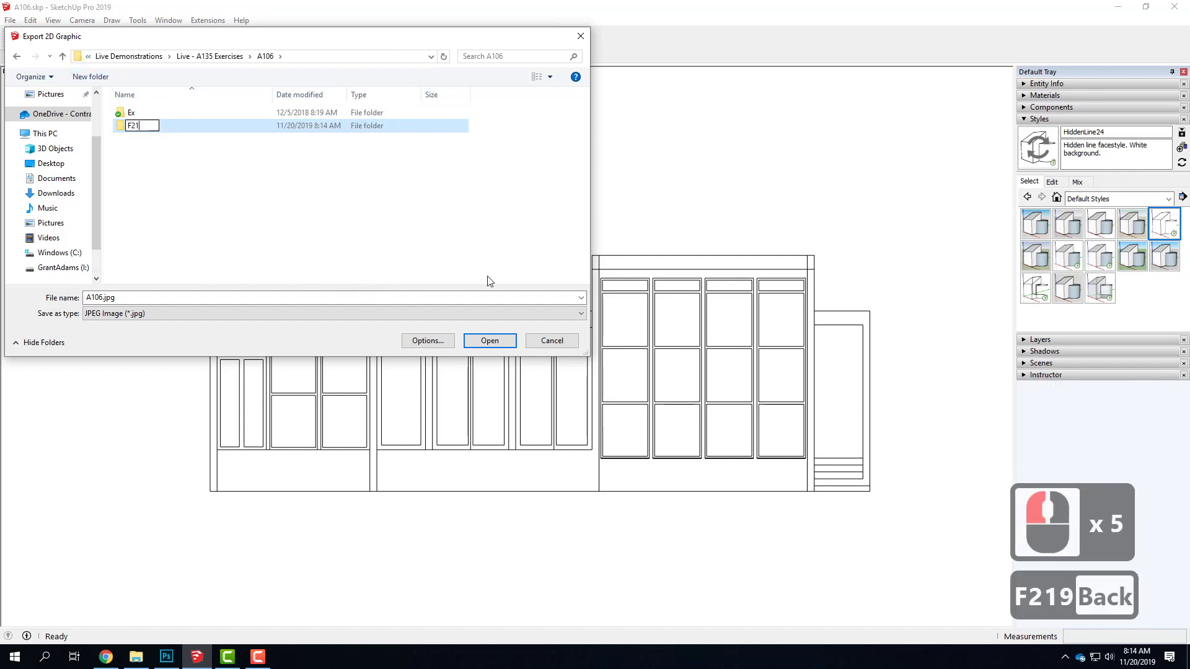
{"action": "key", "text": "BackSpace"}
{"action": "type", "text": "019"}
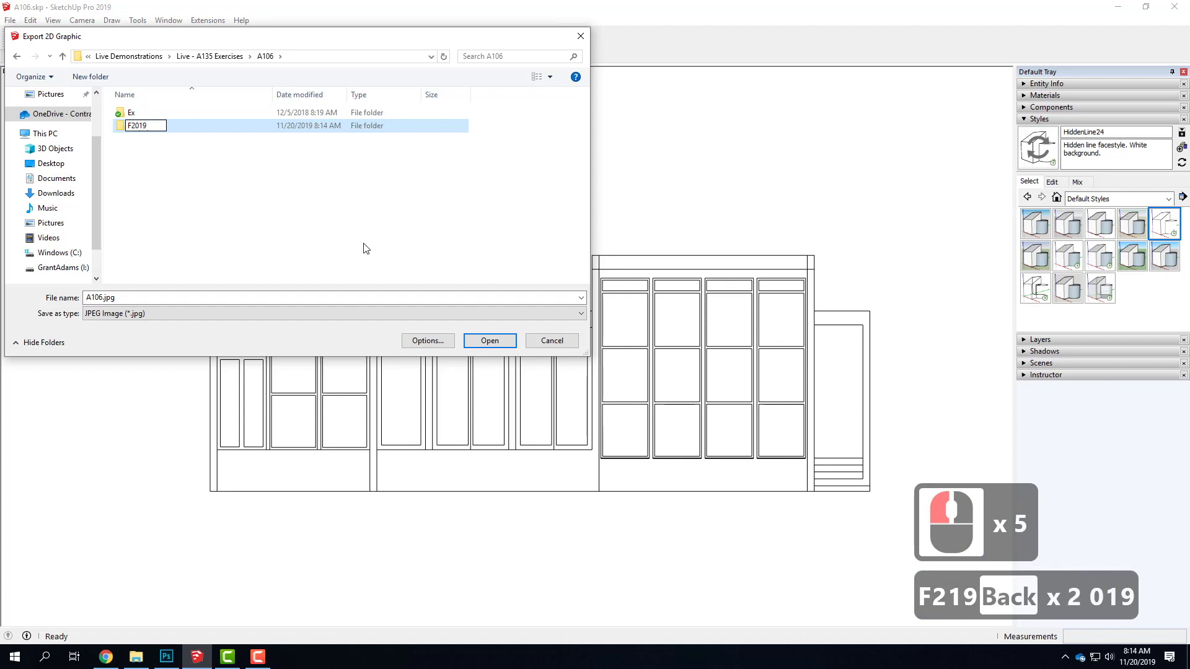
{"action": "double_click", "coordinate": [205, 131]}
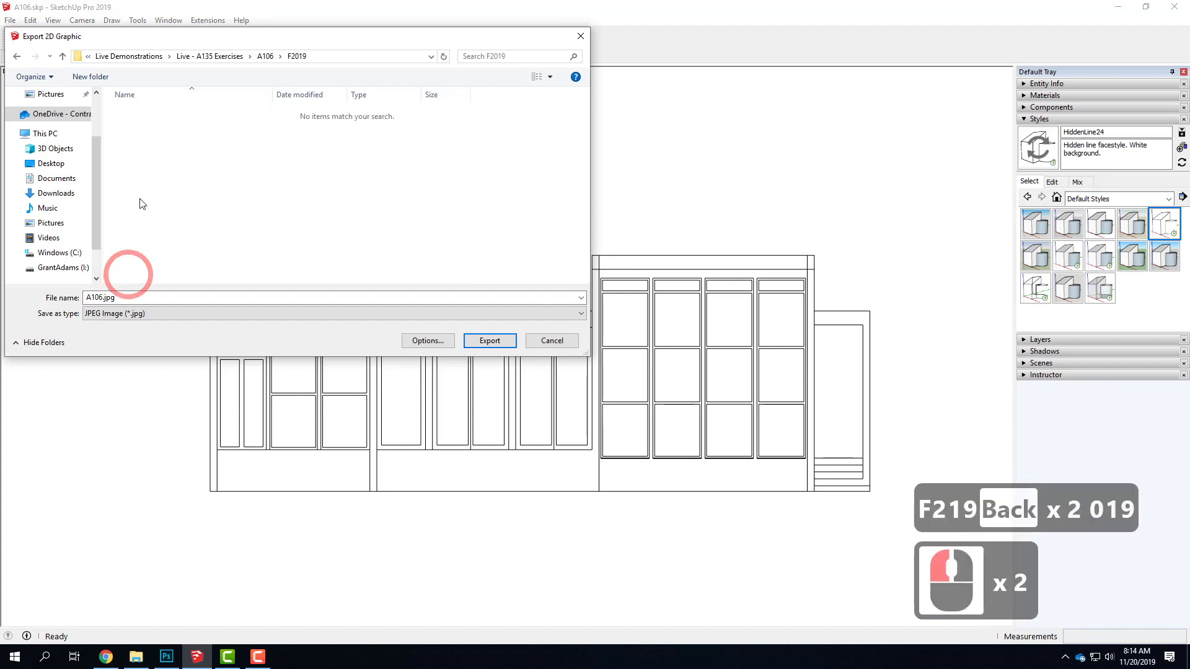
- Create a folder named Elevation inside F2019 and open it as the export location
{"action": "left_click", "coordinate": [90, 77]}
{"action": "type", "text": "Elevation"}
{"action": "key", "text": "Return"}
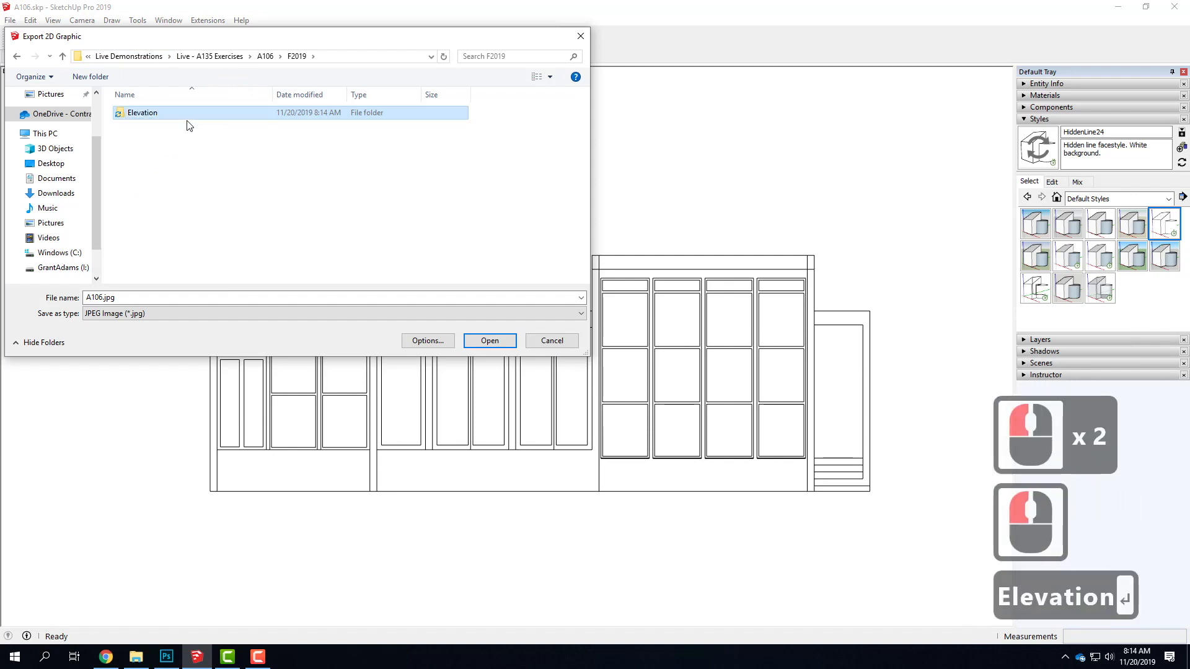
{"action": "double_click", "coordinate": [165, 114]}
- Name the export file Elevation01_lines.jpg in the Elevation folder
{"action": "triple_click", "coordinate": [107, 298]}
{"action": "left_click", "coordinate": [102, 297]}
{"action": "left_click_drag", "start_coordinate": [103, 296], "coordinate": [62, 296]}
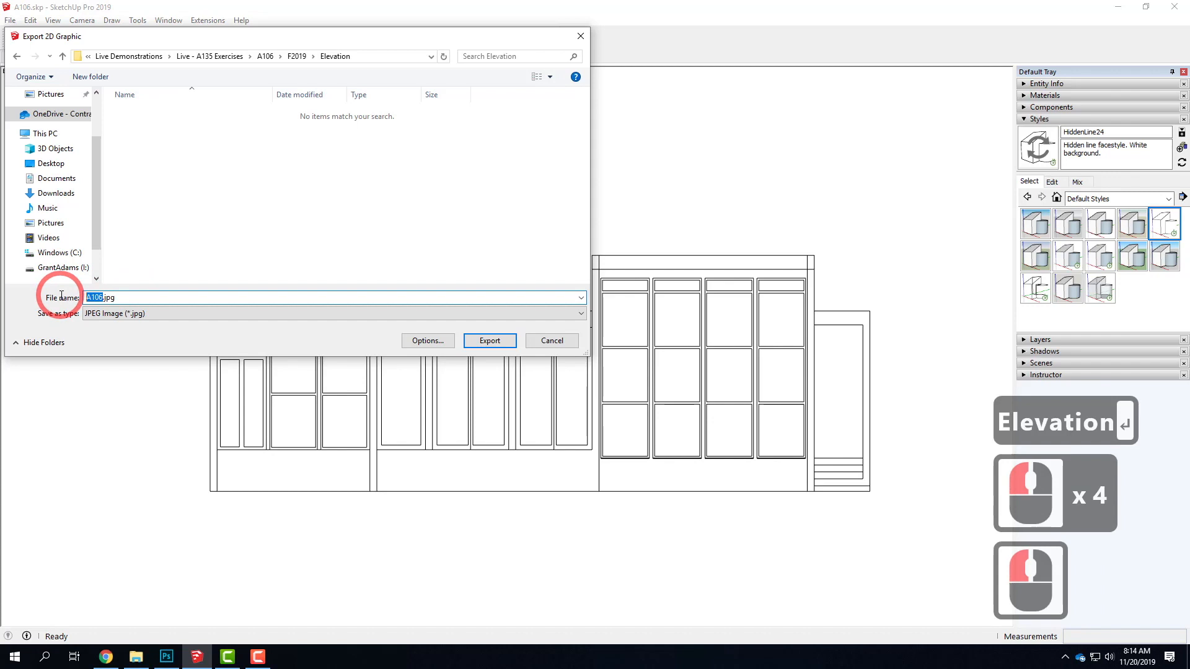
{"action": "type", "text": "E;eva"}
{"action": "key", "text": "BackSpace"}
{"action": "key", "text": "BackSpace"}
{"action": "key", "text": "BackSpace"}
{"action": "key", "text": "BackSpace"}
{"action": "type", "text": "l"}
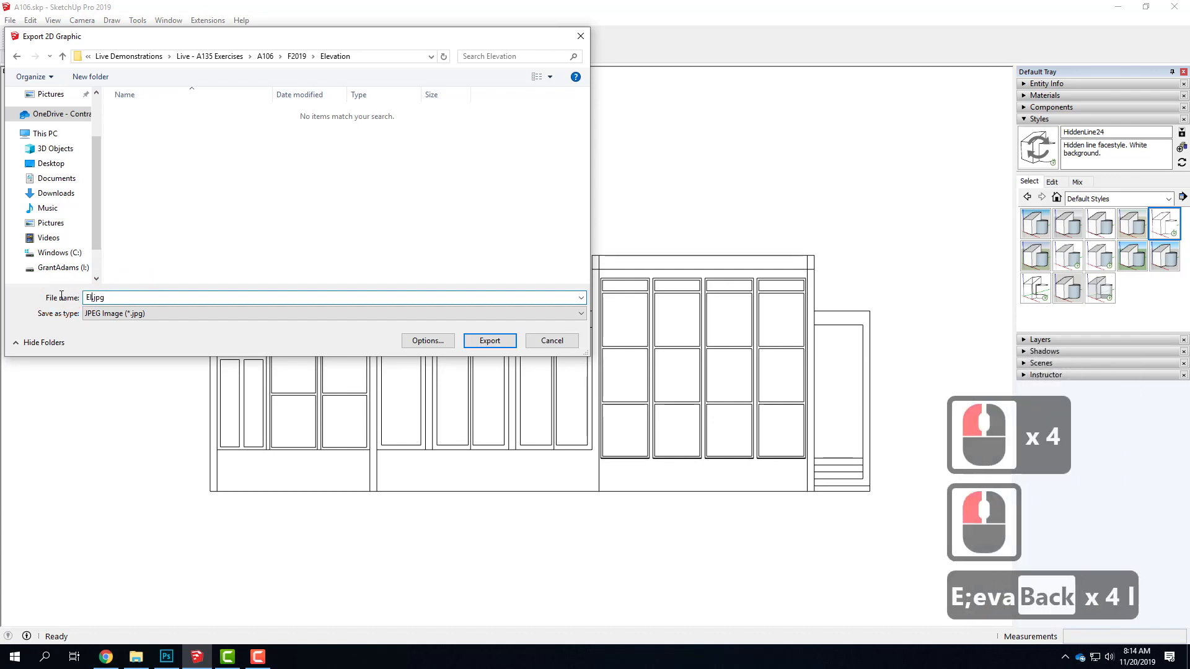
{"action": "type", "text": "evation01"}
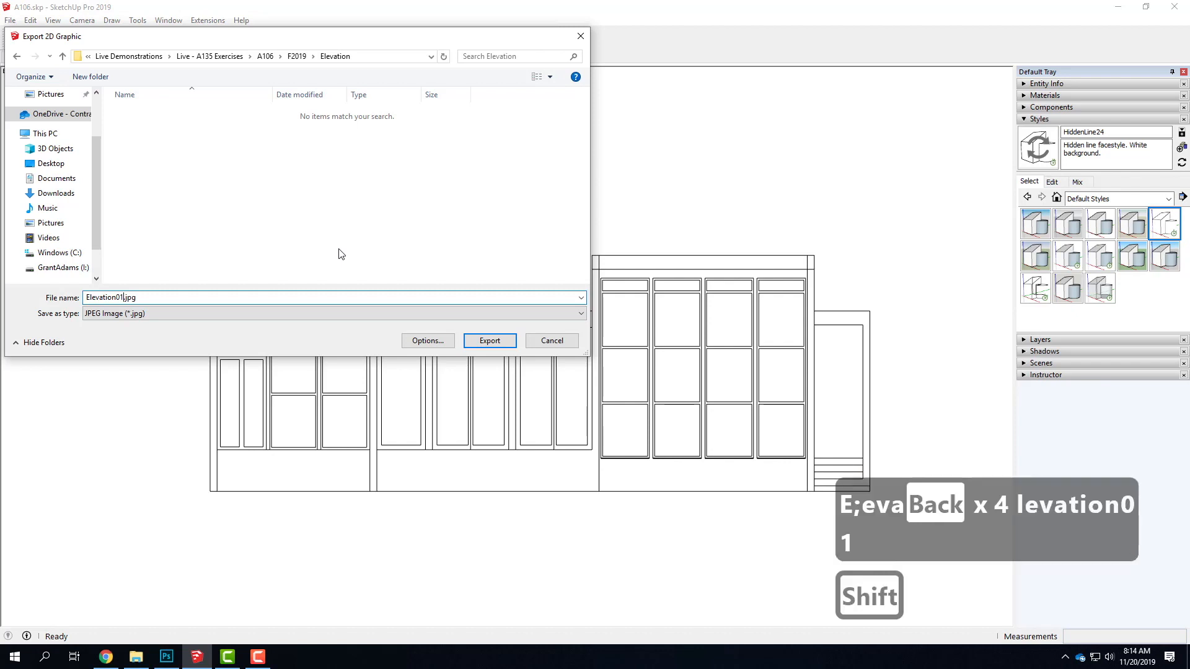
{"action": "type", "text": "_lines"}
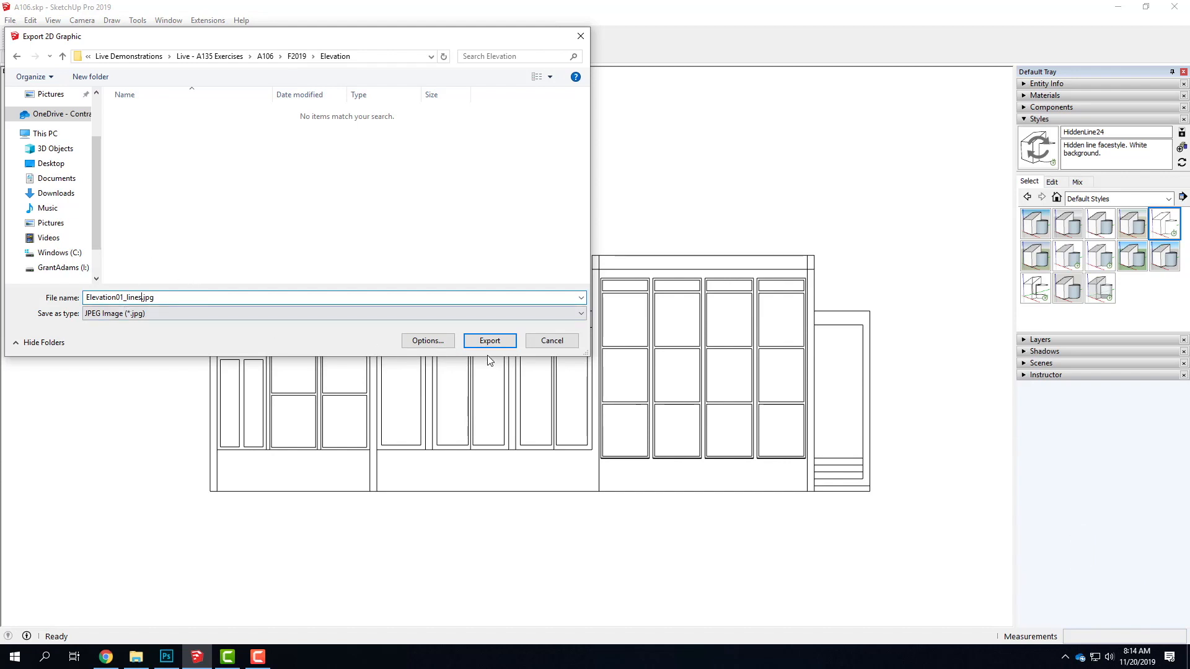
- Turn off the view size, set the image width to 5000 pixels at better JPEG quality, and export the line elevation
{"action": "left_click", "coordinate": [430, 342]}
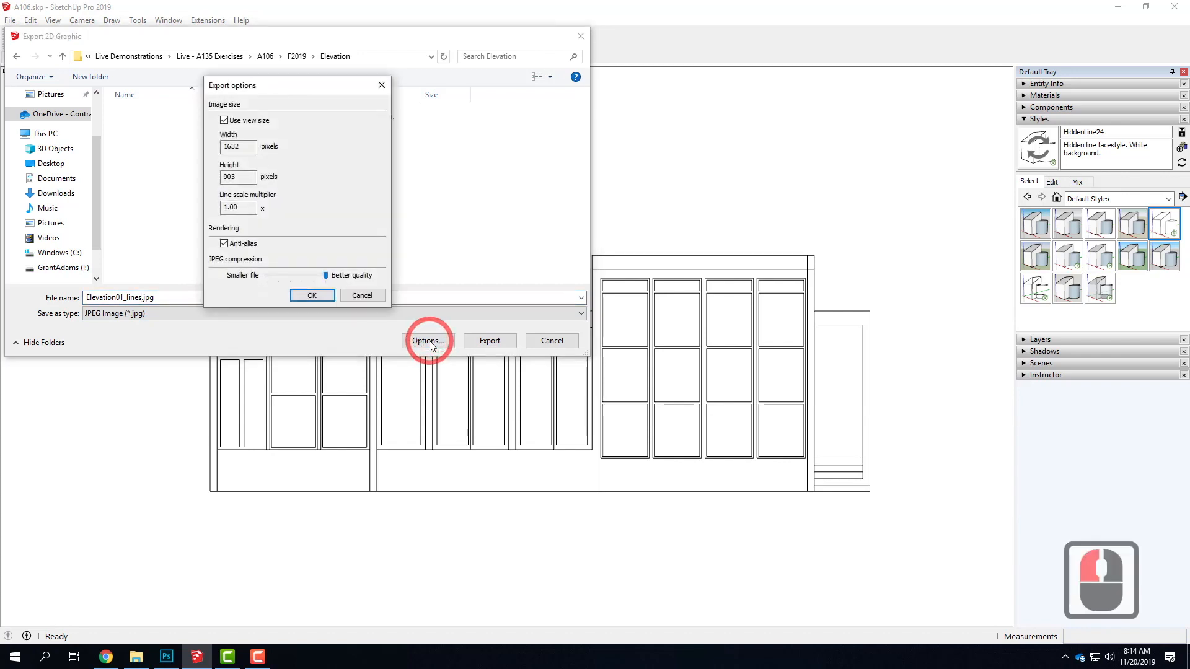
{"action": "left_click_drag", "start_coordinate": [270, 88], "coordinate": [368, 146]}
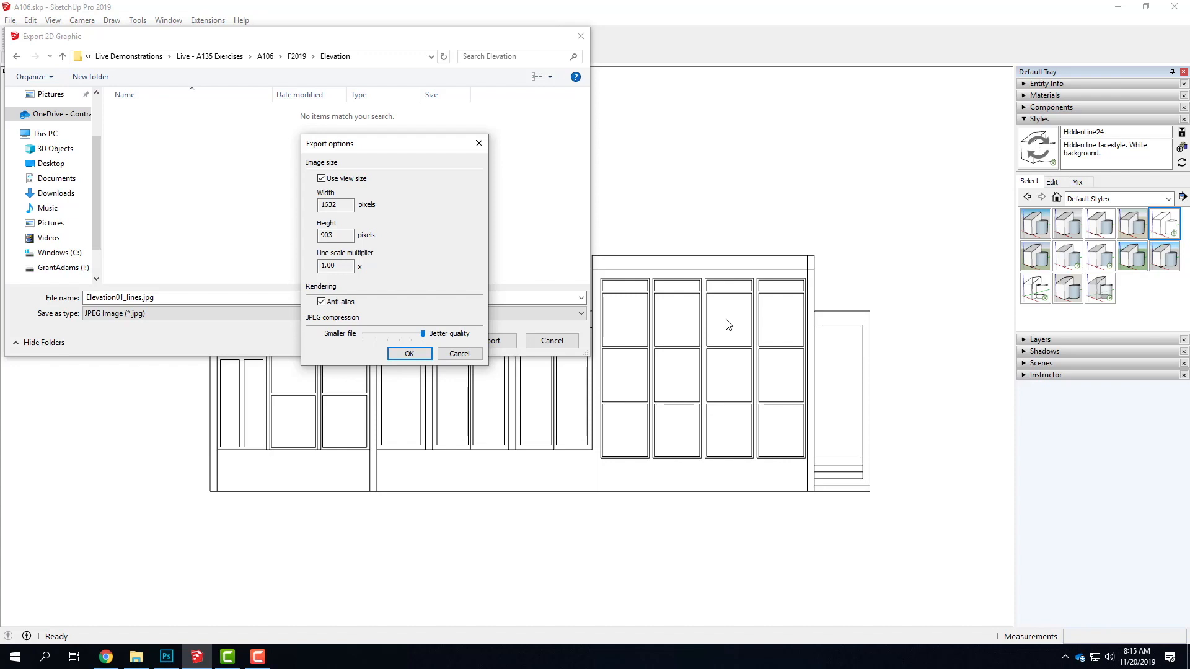
{"action": "left_click", "coordinate": [202, 197]}
{"action": "type", "text": "5000"}
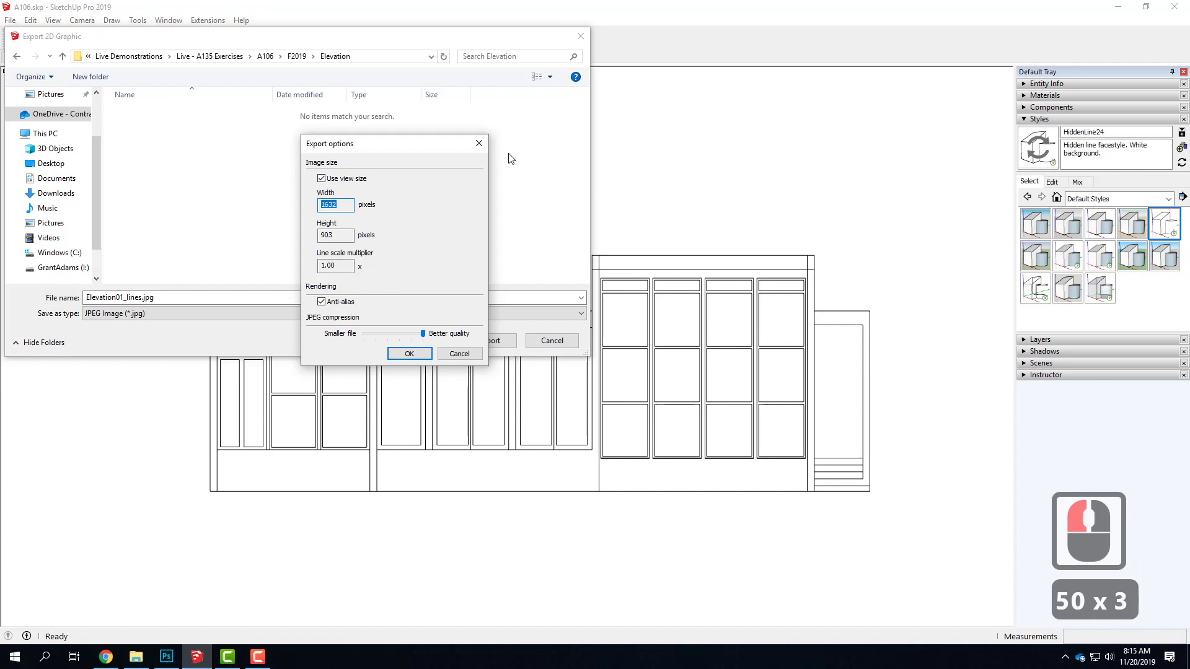
{"action": "left_click", "coordinate": [321, 179]}
{"action": "left_click_drag", "start_coordinate": [345, 206], "coordinate": [293, 200]}
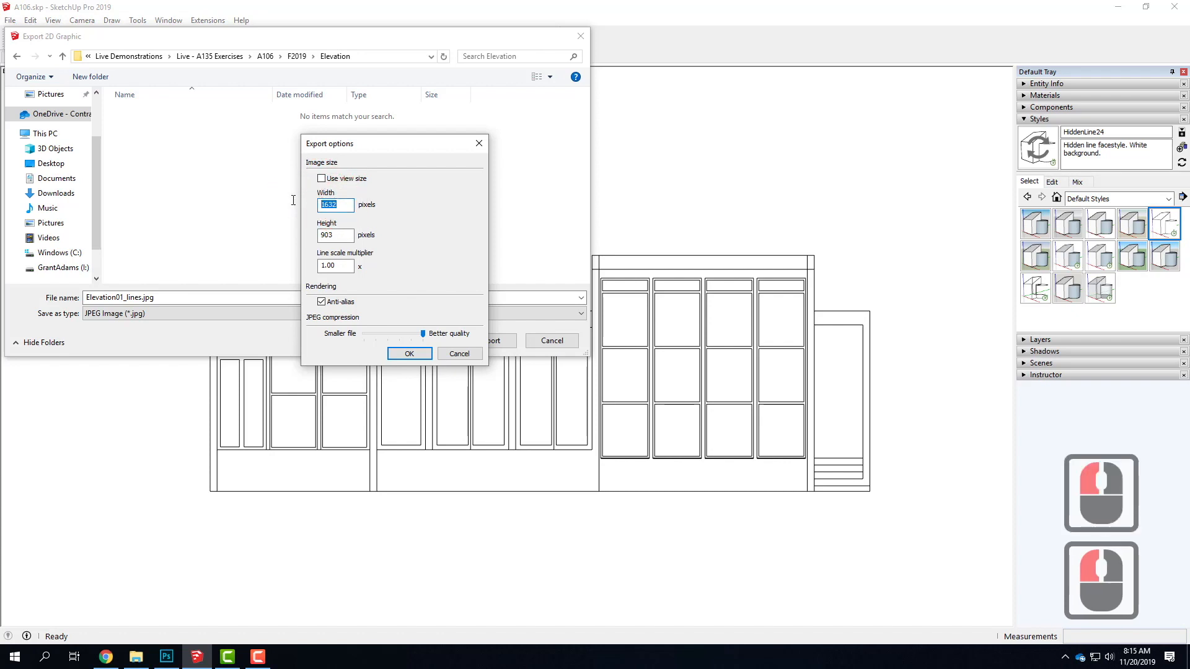
{"action": "type", "text": "5000"}
{"action": "left_click", "coordinate": [330, 236]}
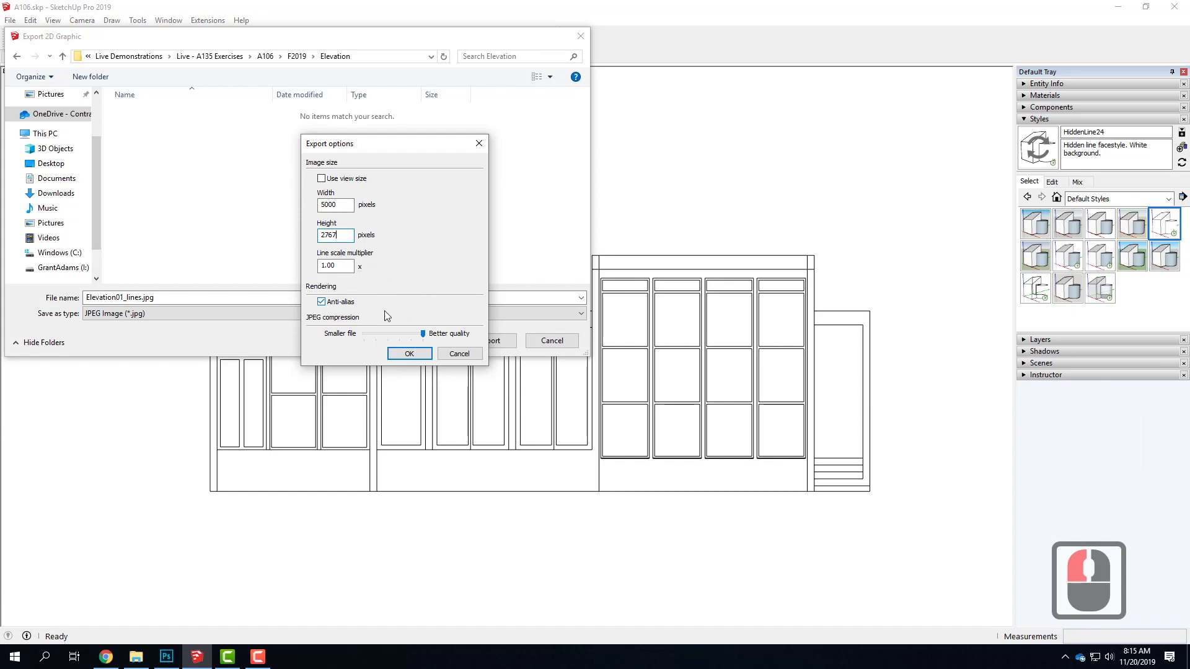
{"action": "left_click", "coordinate": [424, 334]}
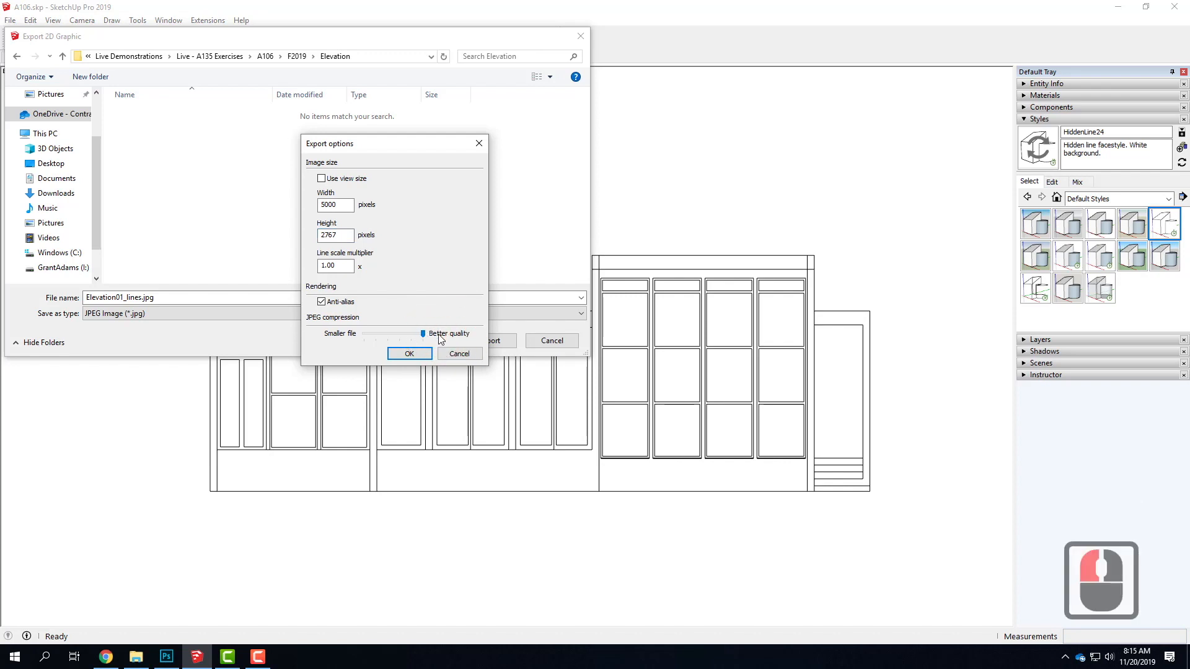
{"action": "left_click", "coordinate": [411, 355]}
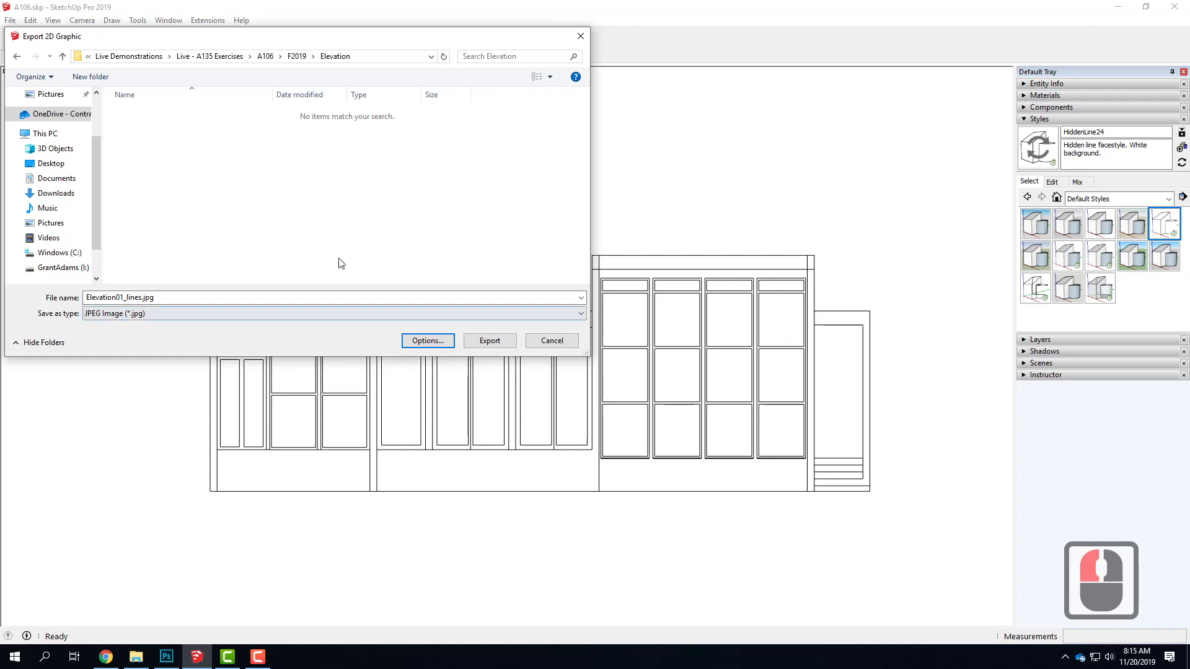
{"action": "left_click", "coordinate": [489, 341]}
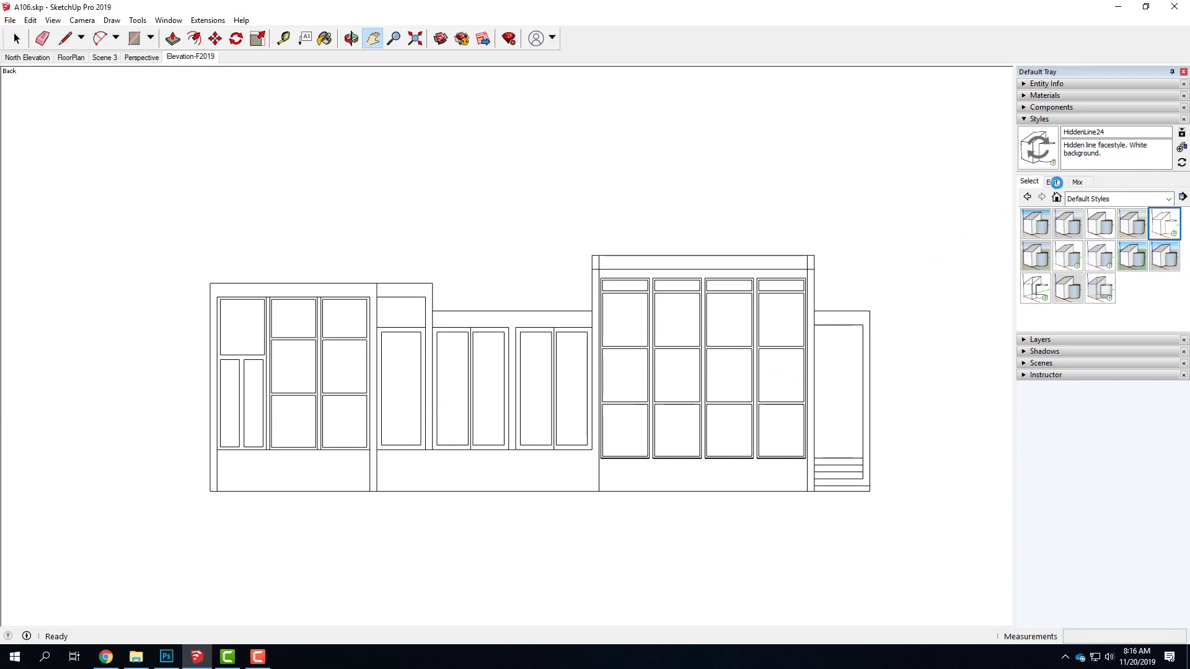
- Open the HiddenLine24 style for editing, widen the tray, and look through its edge and face settings
{"action": "left_click", "coordinate": [1055, 181]}
{"action": "left_click", "coordinate": [1029, 181]}
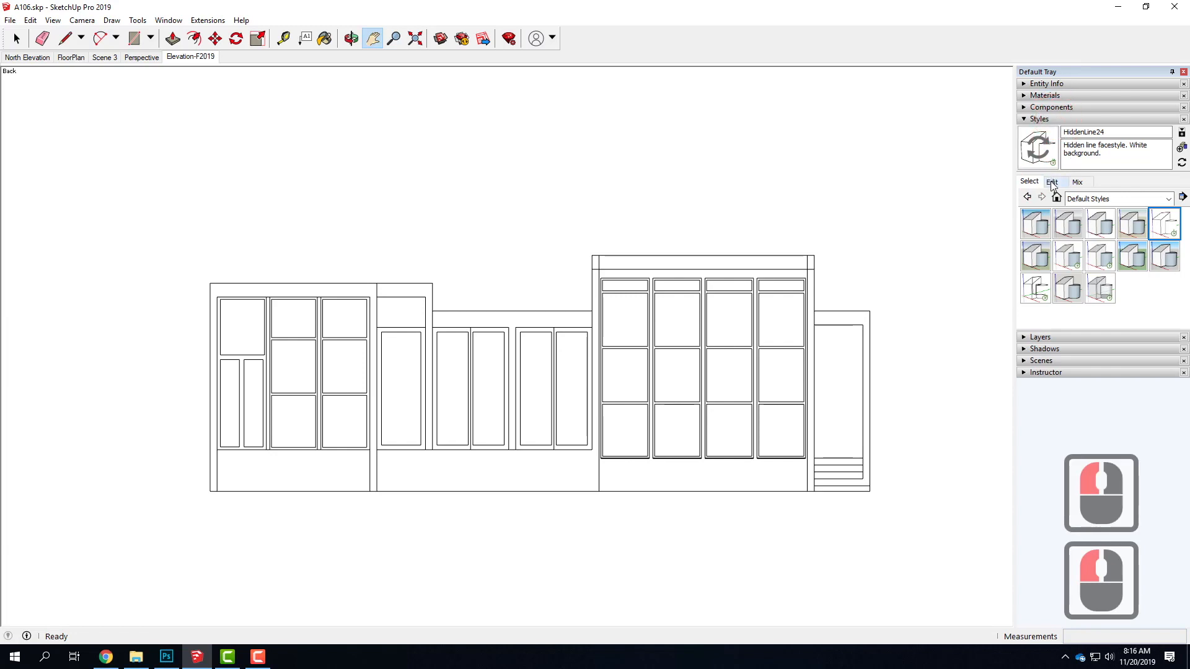
{"action": "left_click", "coordinate": [1052, 184]}
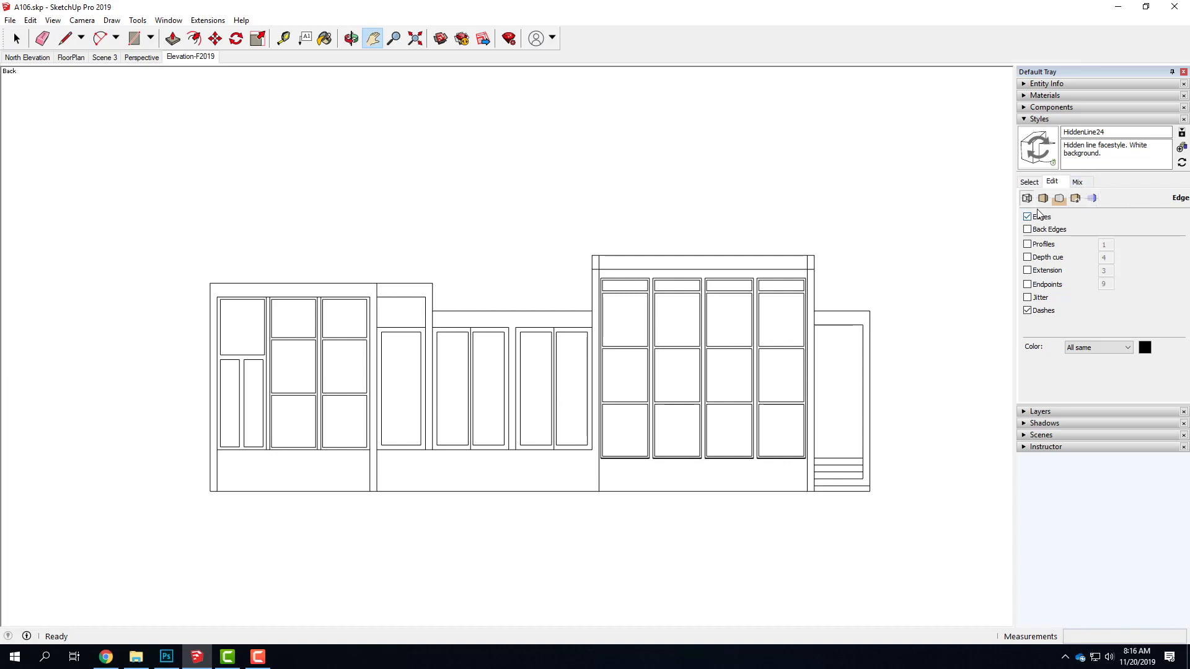
{"action": "mouse_move", "coordinate": [1015, 203]}
{"action": "left_mouse_down"}
{"action": "mouse_move", "coordinate": [958, 203]}
{"action": "mouse_move", "coordinate": [998, 203]}
{"action": "left_mouse_up"}
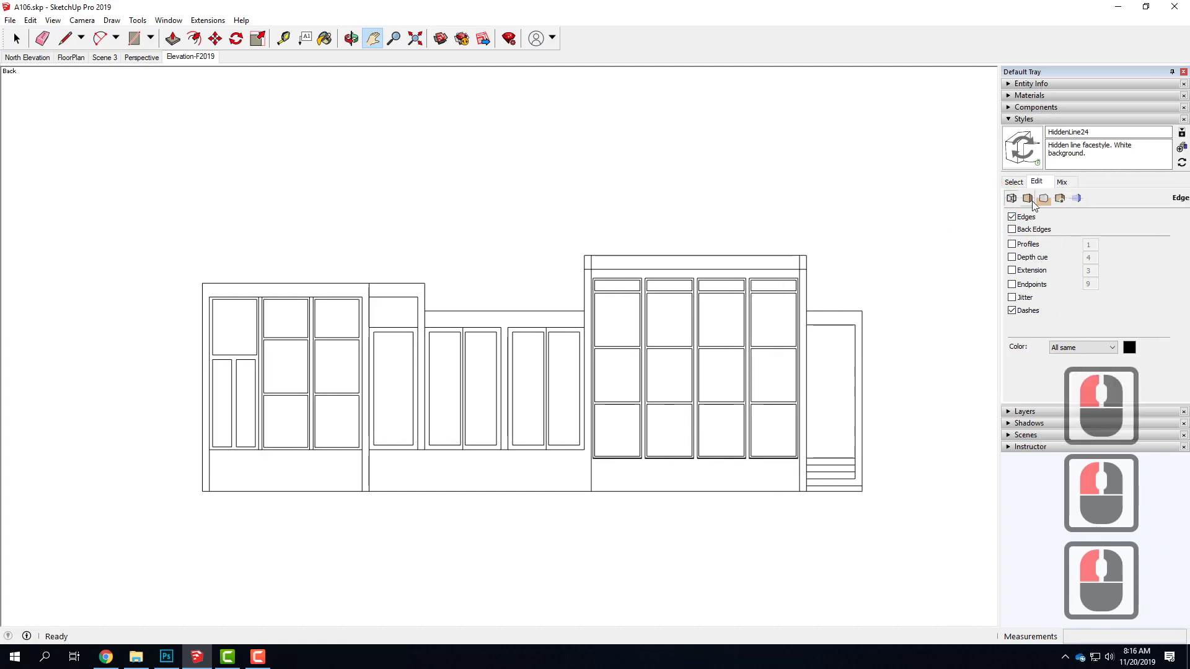
{"action": "left_click", "coordinate": [1029, 200]}
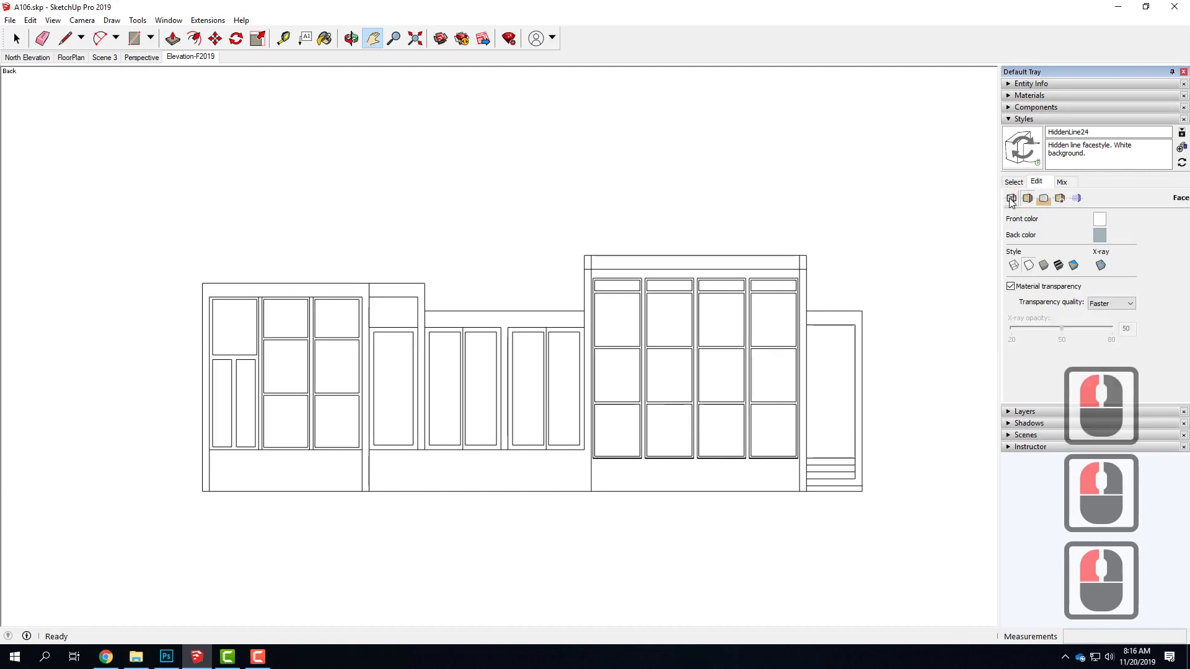
{"action": "left_click", "coordinate": [1011, 200]}
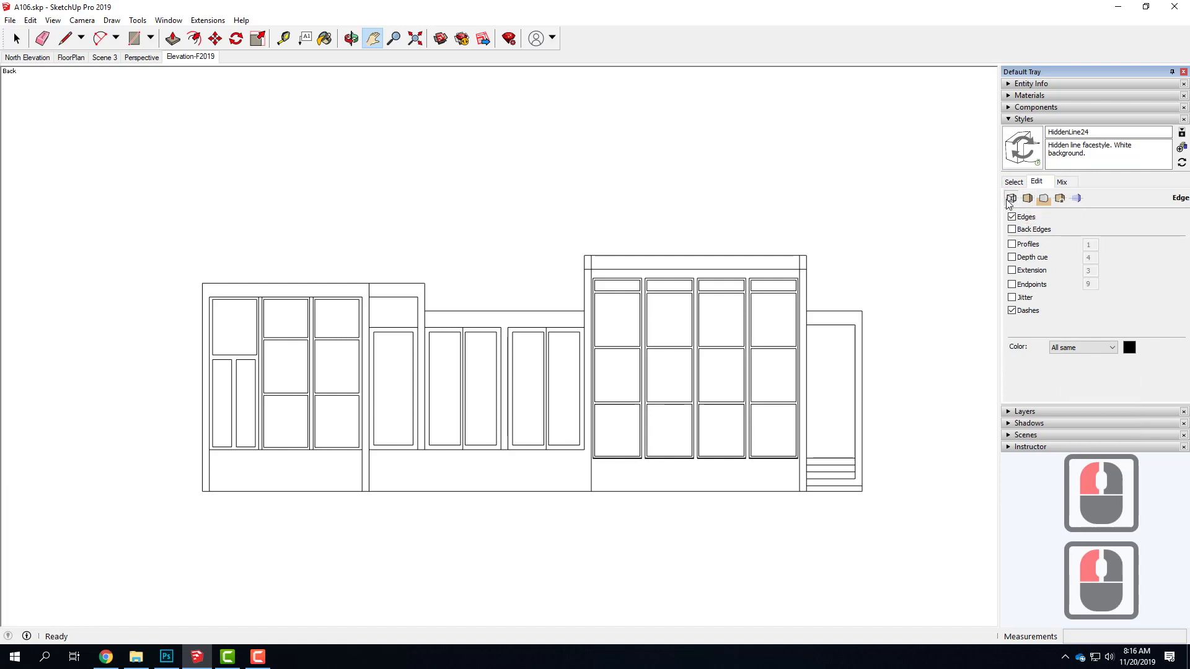
- Turn on X-ray display in the face settings of the HiddenLine24 style
{"action": "left_click", "coordinate": [1028, 199]}
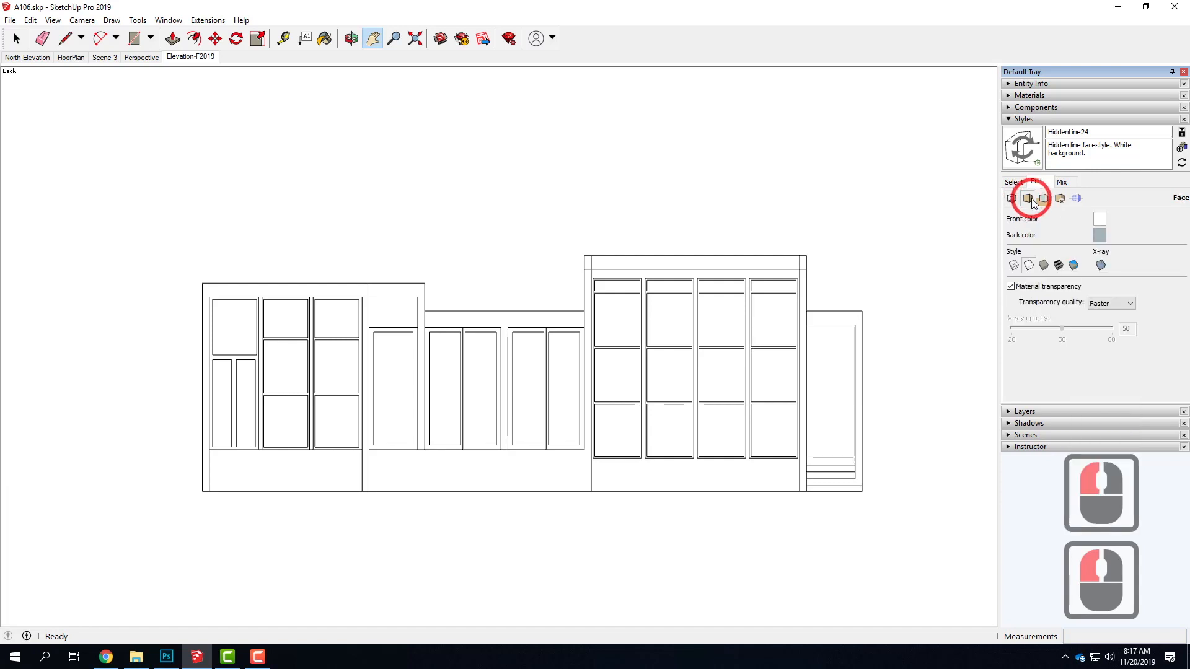
{"action": "left_click", "coordinate": [1099, 265]}
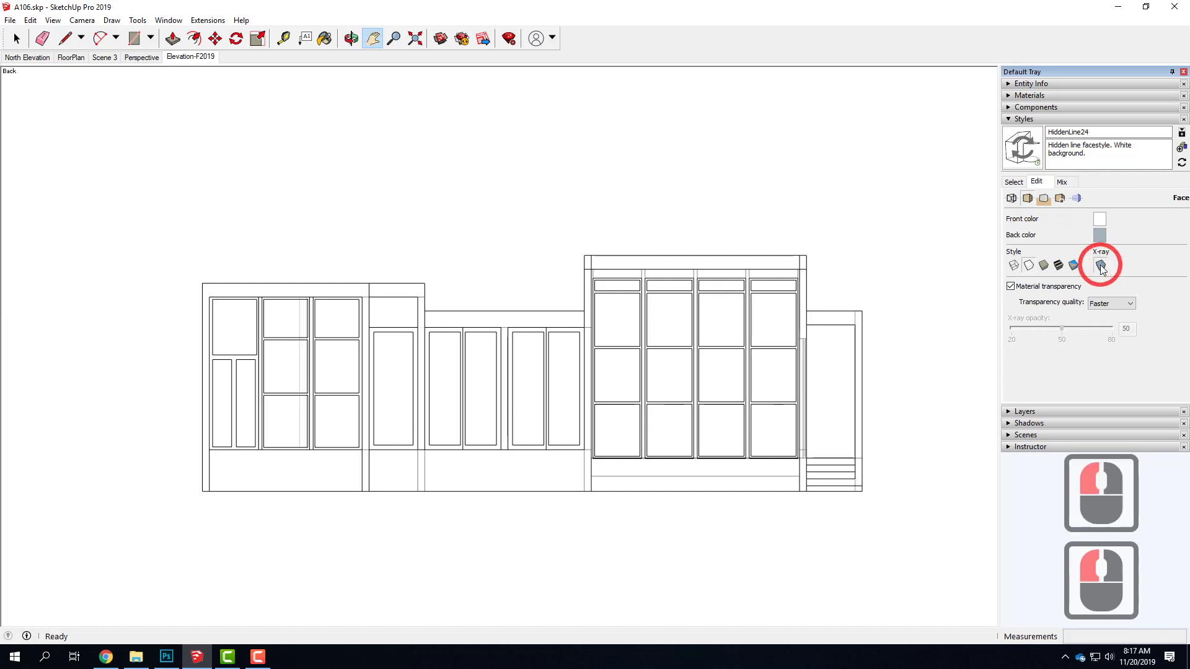
{"action": "double_click", "coordinate": [1099, 265]}
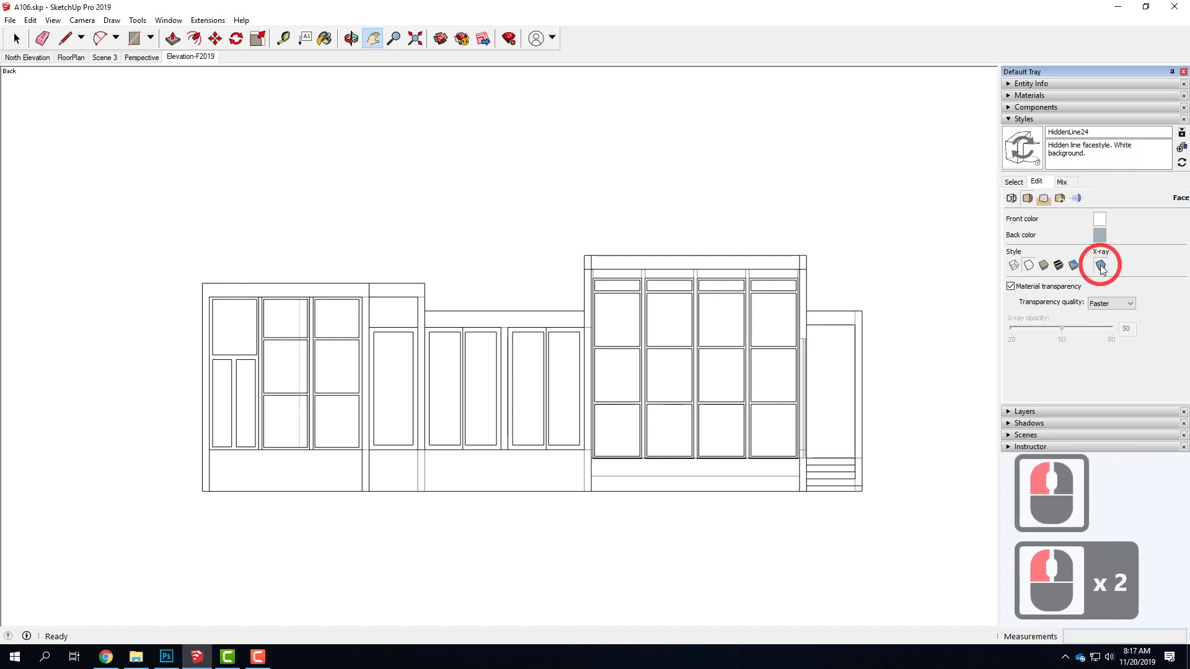
{"action": "left_click", "coordinate": [1100, 265]}
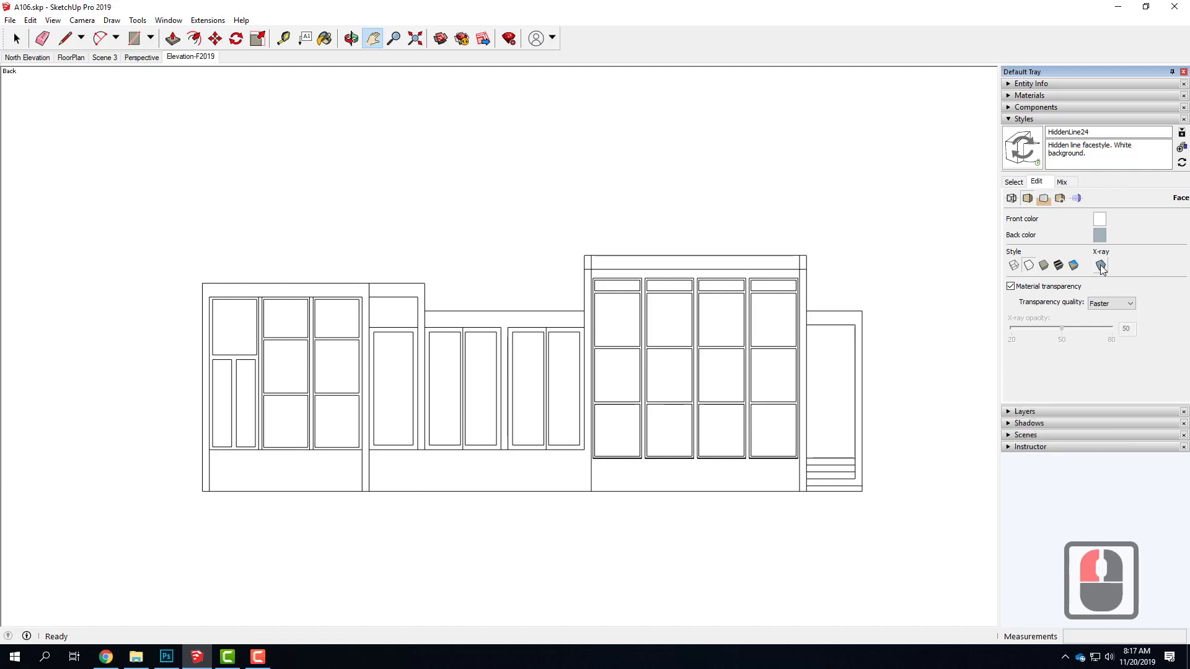
{"action": "left_click", "coordinate": [1099, 265]}
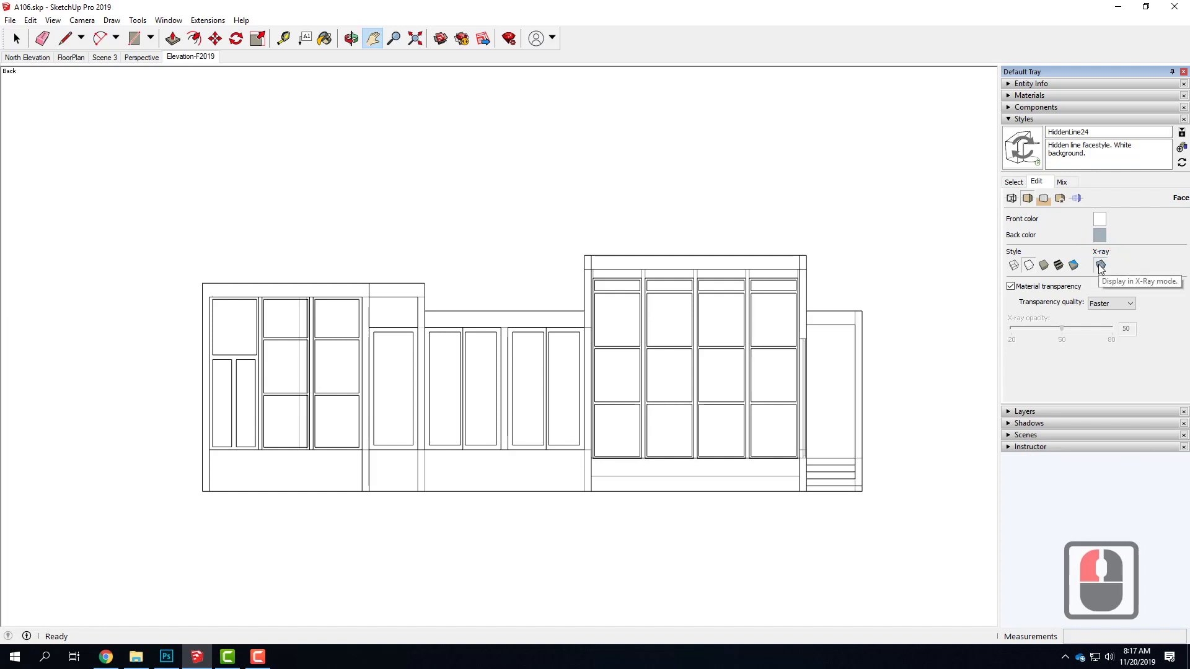
{"action": "left_click", "coordinate": [1100, 265]}
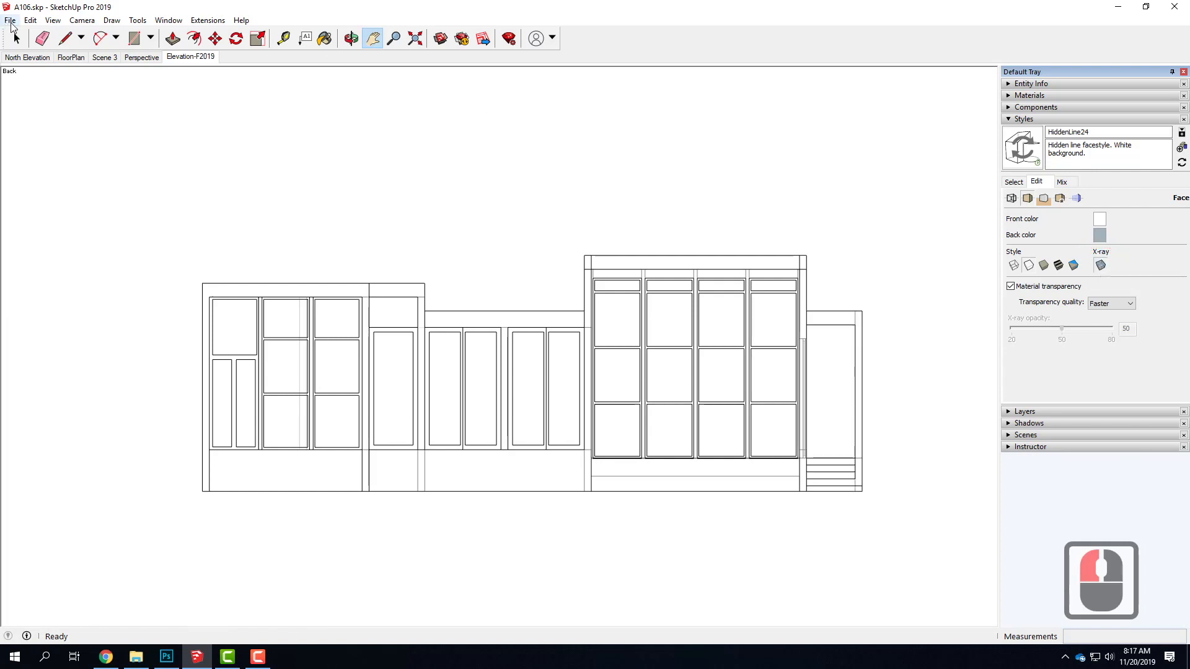
- Start another 2D graphic export and name the file Elevation01_xray.jpg, based on the existing Elevation01_lines.jpg name
{"action": "left_click", "coordinate": [10, 21]}
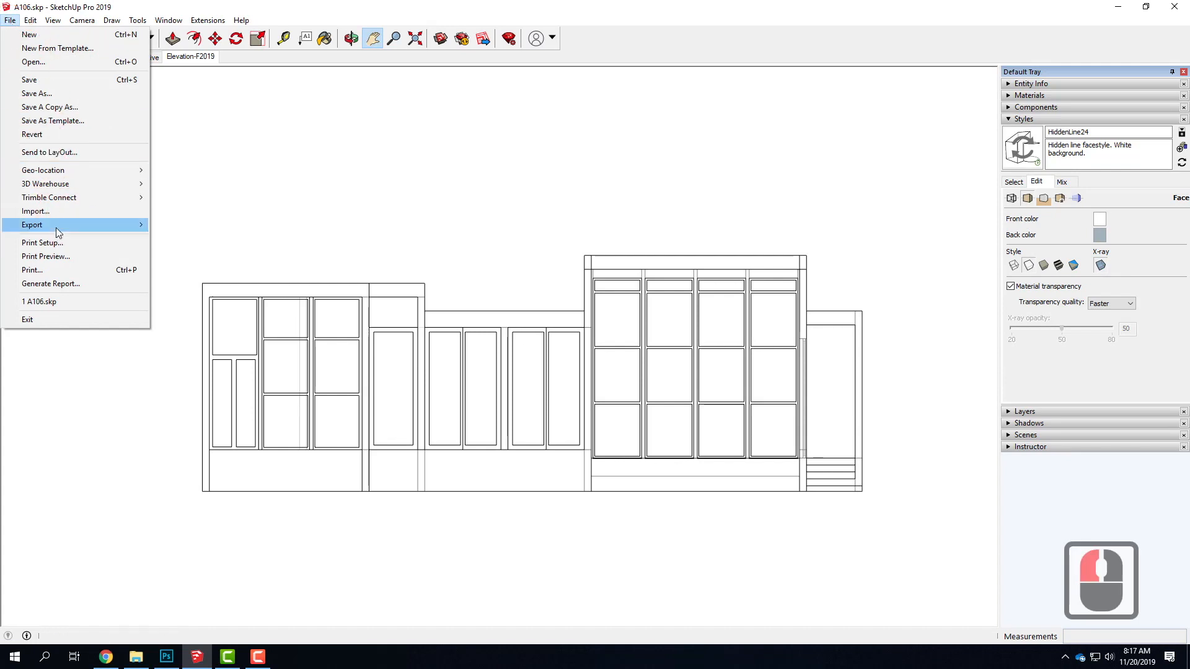
{"action": "mouse_move", "coordinate": [55, 228]}
{"action": "left_click", "coordinate": [188, 239]}
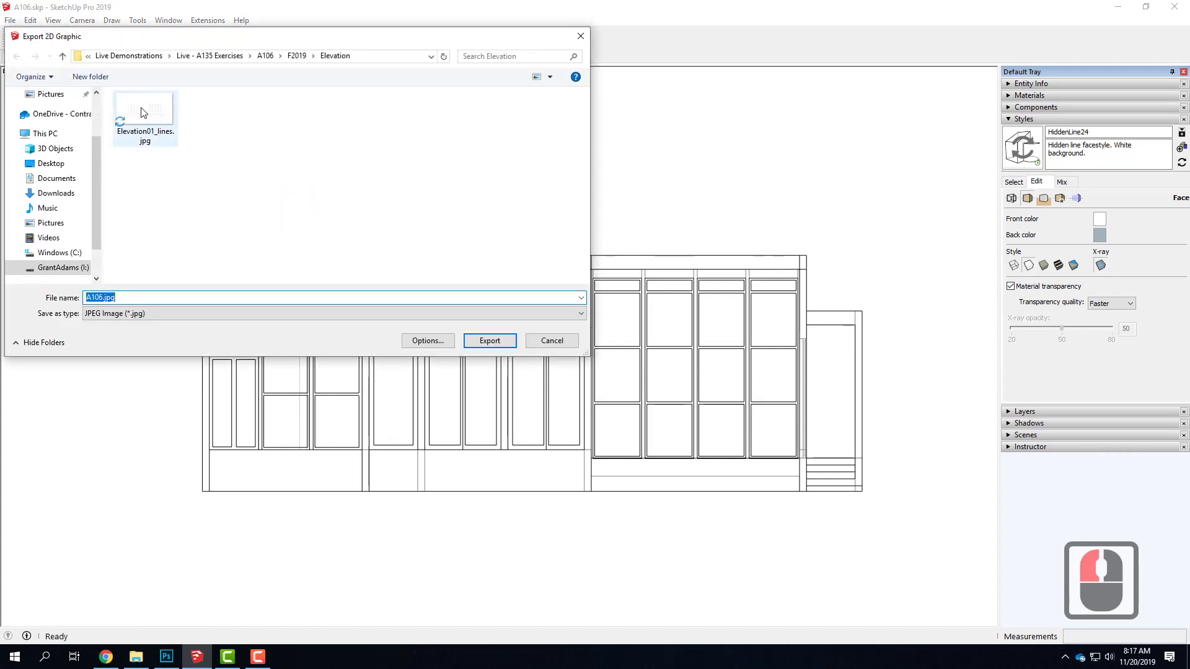
{"action": "left_click", "coordinate": [143, 112]}
{"action": "left_click", "coordinate": [138, 298]}
{"action": "double_click", "coordinate": [138, 297]}
{"action": "key", "text": "Right"}
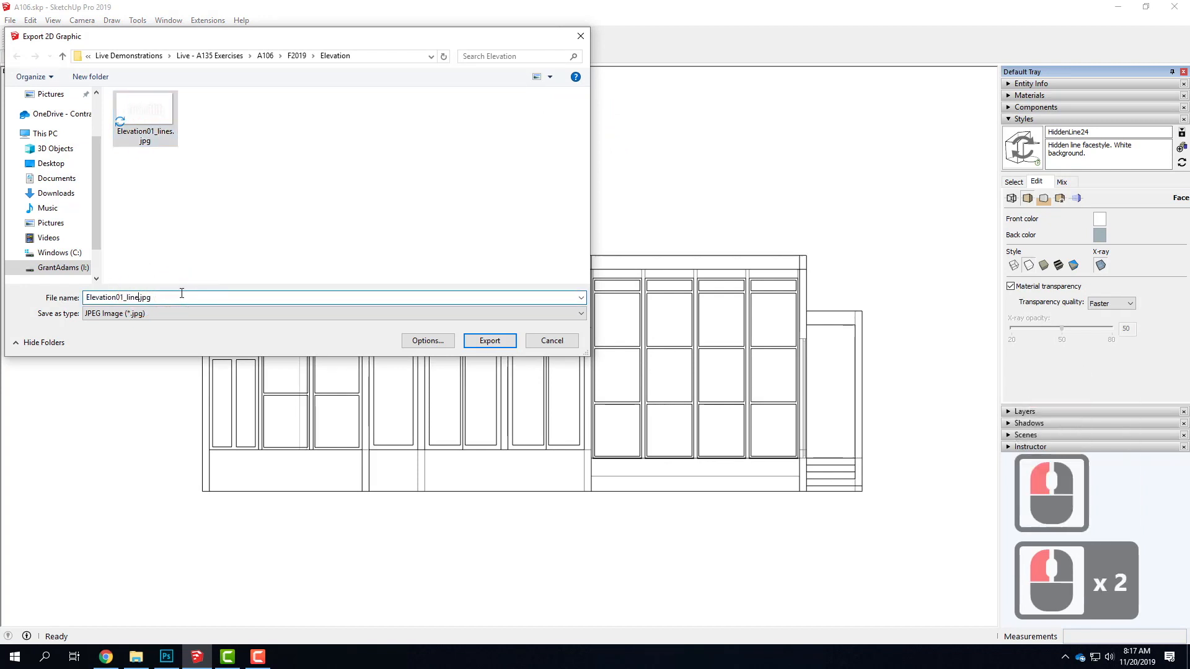
{"action": "key", "text": "BackSpace"}
{"action": "key", "text": "BackSpace"}
{"action": "key", "text": "BackSpace"}
{"action": "type", "text": "e"}
{"action": "key", "text": "BackSpace"}
{"action": "type", "text": "xray"}
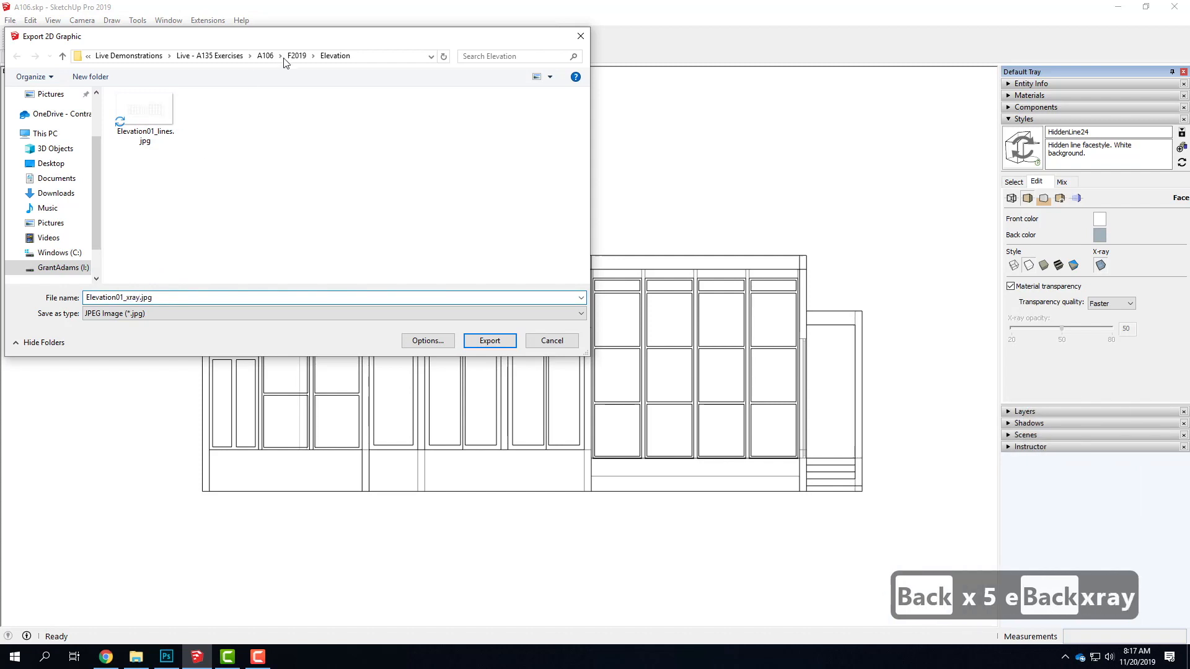
- Check the export options, accept the 5000-pixel width, and export the X-ray elevation
{"action": "left_click", "coordinate": [433, 340]}
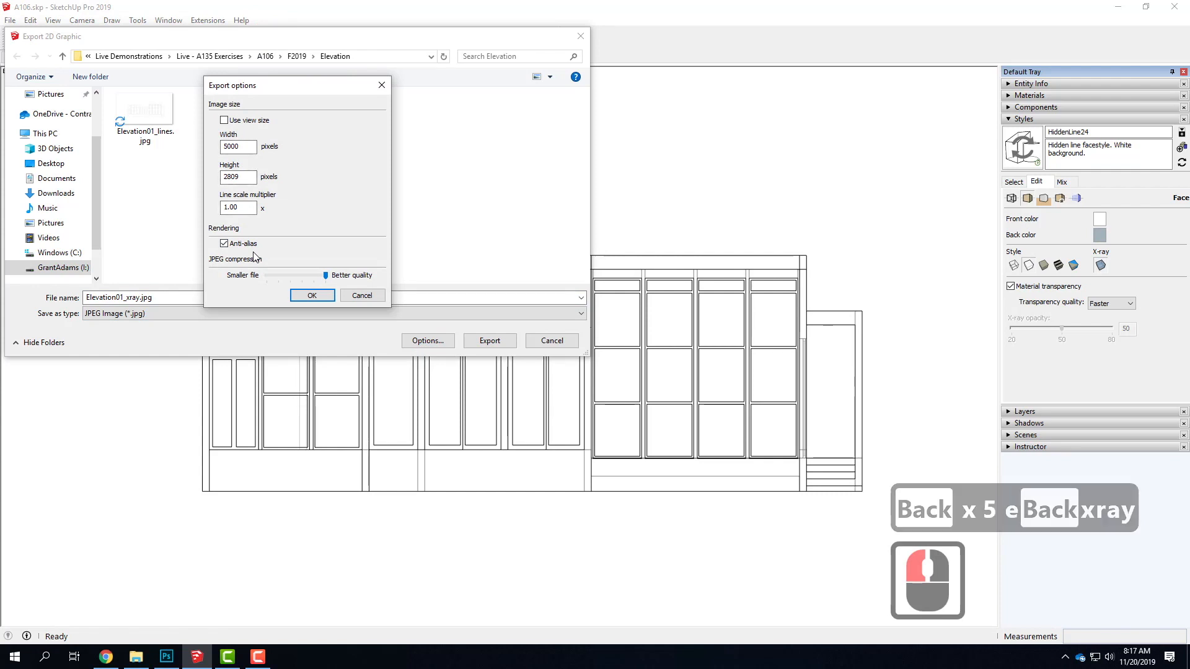
{"action": "left_click", "coordinate": [312, 297]}
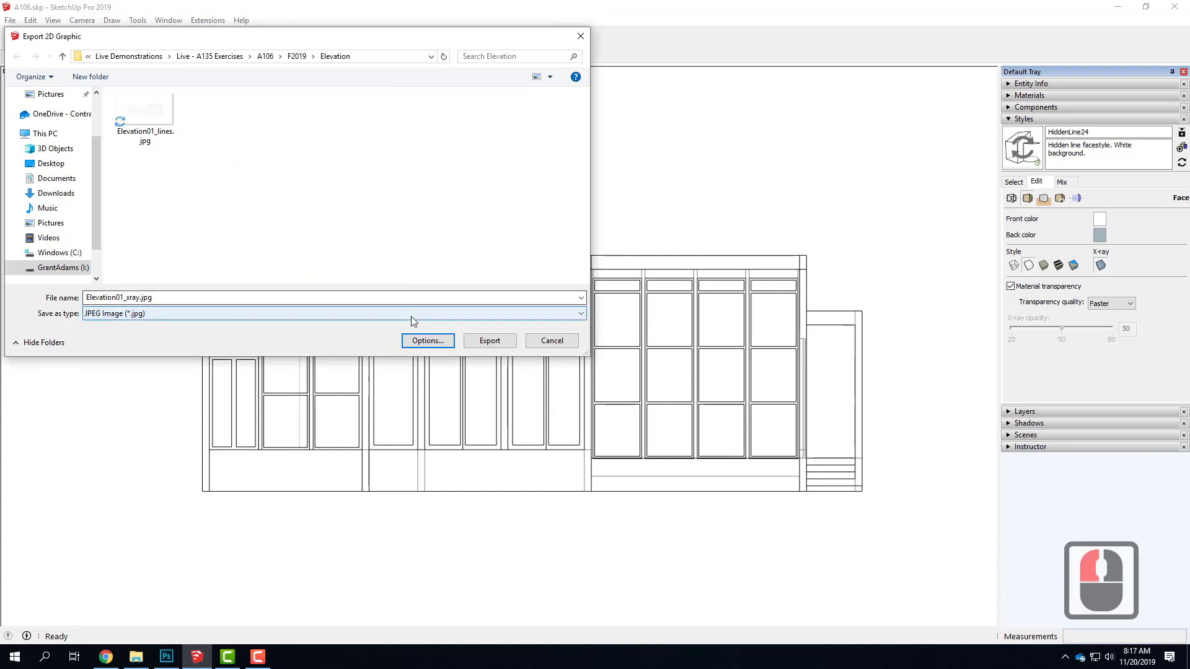
{"action": "left_click", "coordinate": [484, 341]}
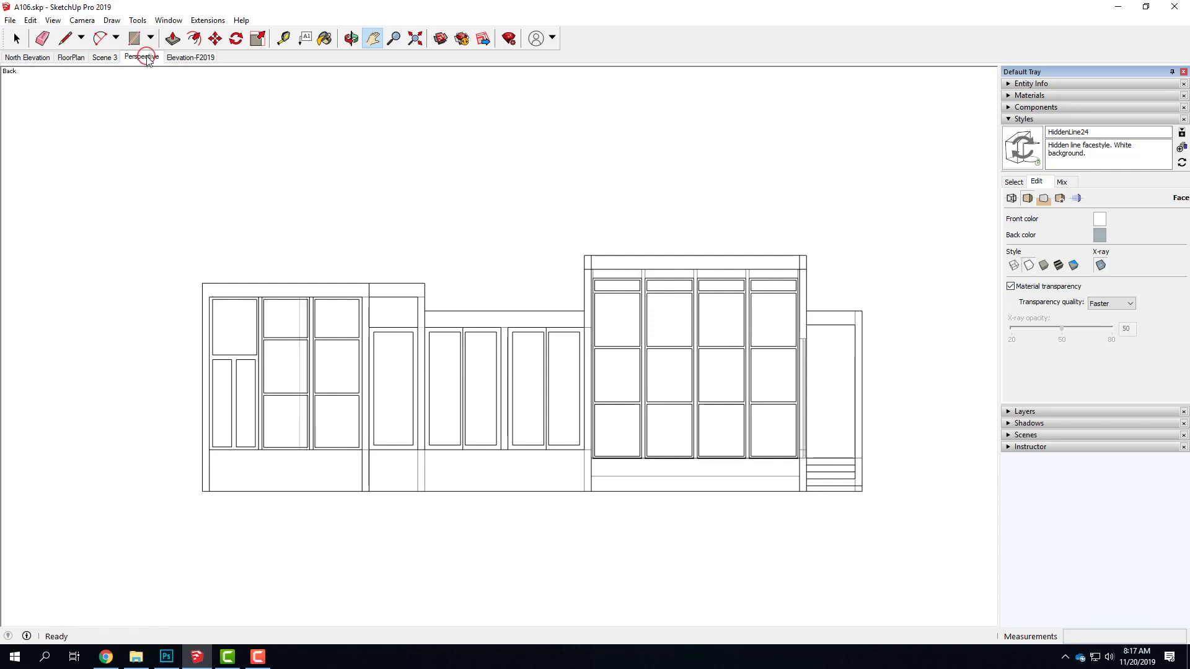
- Return to the Elevation-F2019 scene and apply the HiddenLine24 style from Default Styles
{"action": "double_click", "coordinate": [180, 57]}
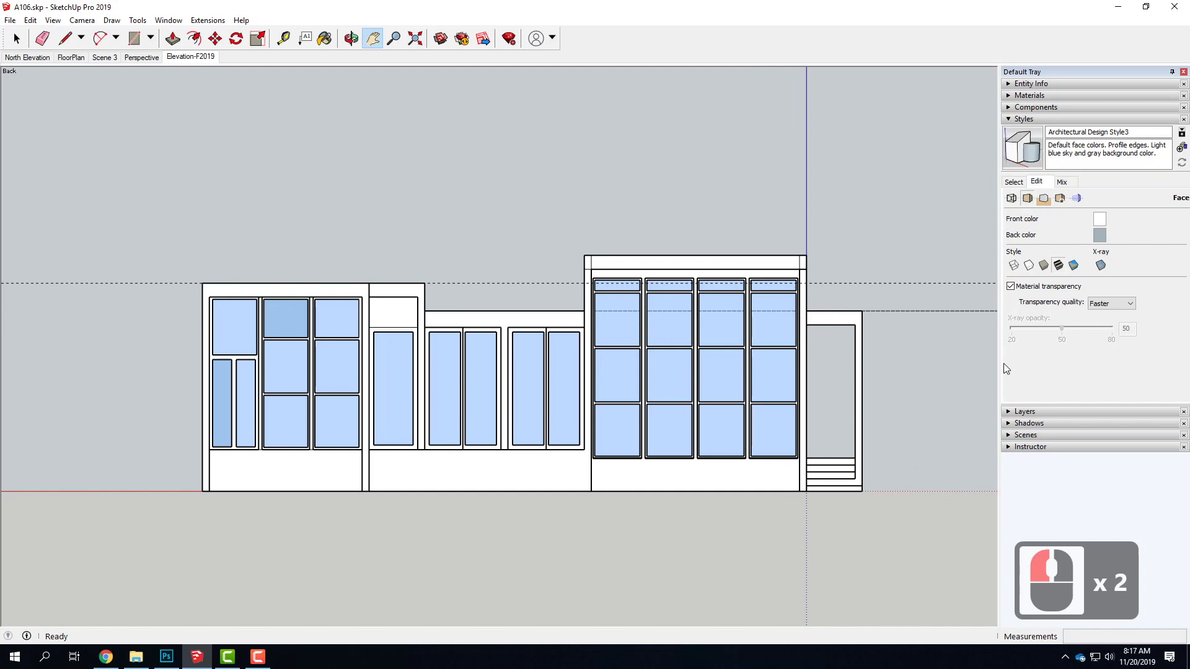
{"action": "left_click", "coordinate": [1011, 184]}
{"action": "double_click", "coordinate": [1150, 223]}
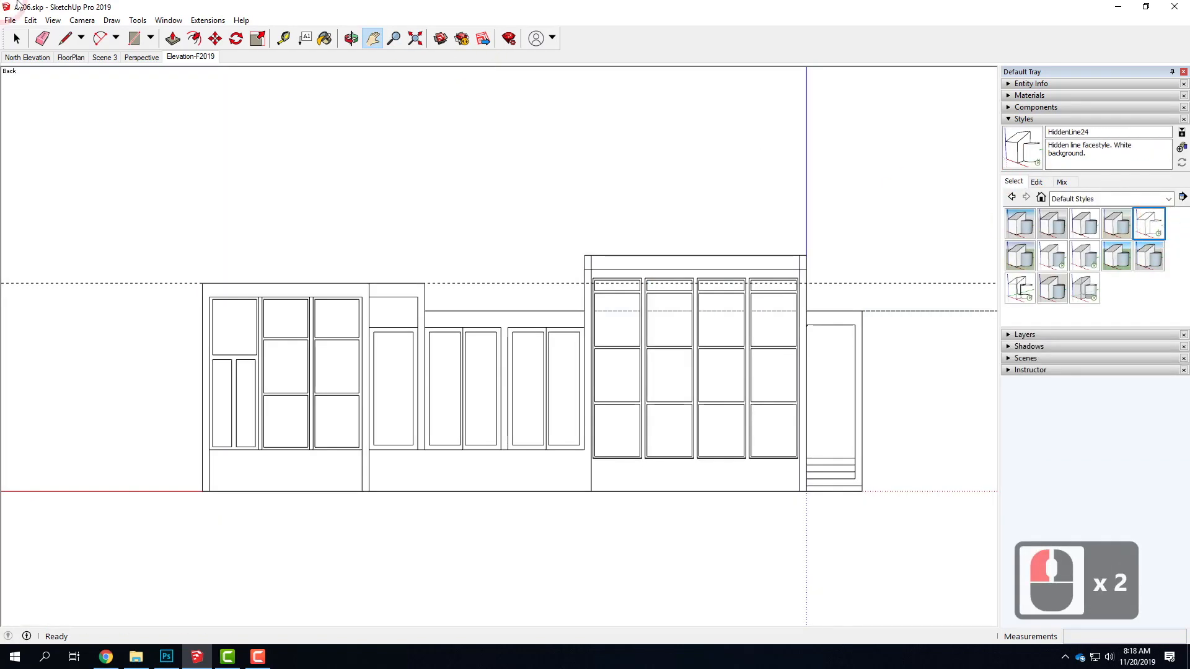
- Hide the section cuts, section fill, guides and axes in the elevation view
{"action": "left_click", "coordinate": [53, 20]}
{"action": "left_click", "coordinate": [75, 88]}
{"action": "left_click", "coordinate": [54, 20]}
{"action": "left_click", "coordinate": [68, 106]}
{"action": "left_click", "coordinate": [53, 20]}
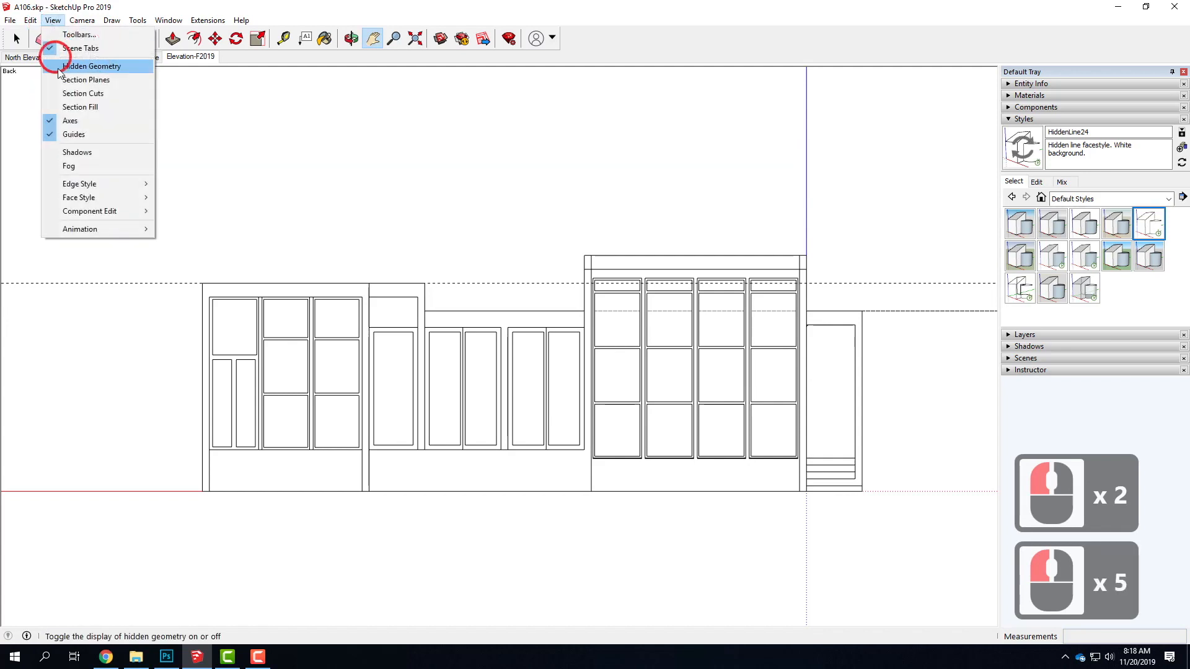
{"action": "left_click", "coordinate": [68, 107]}
{"action": "left_click", "coordinate": [54, 20]}
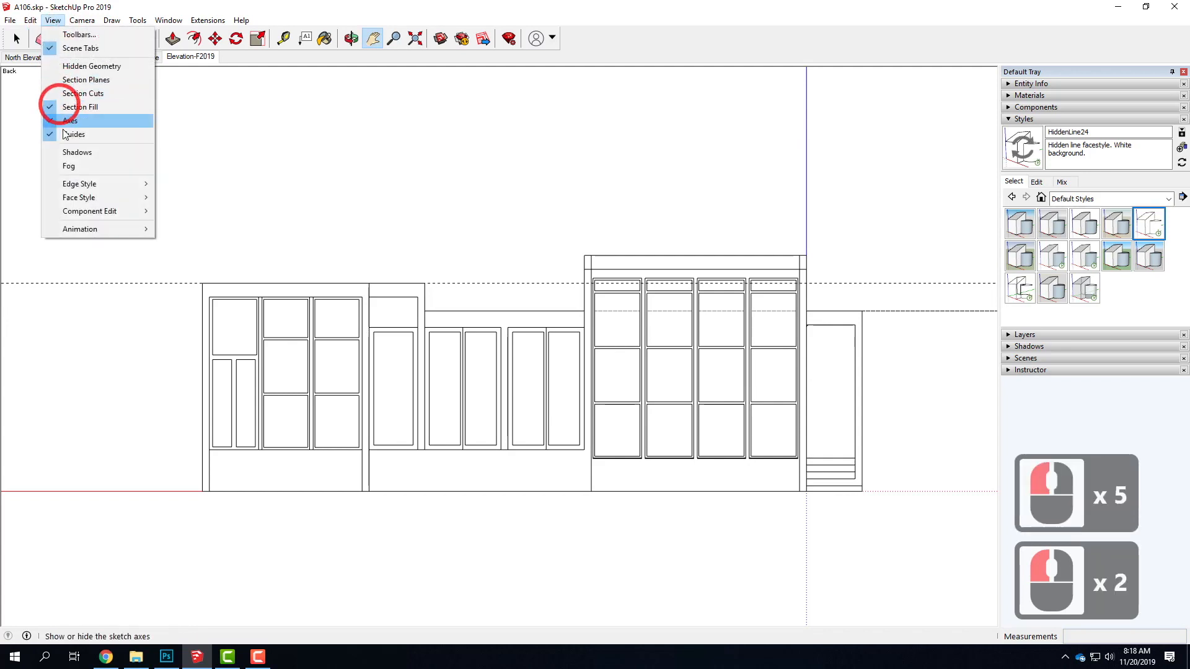
{"action": "left_click", "coordinate": [70, 134]}
{"action": "left_click", "coordinate": [54, 19]}
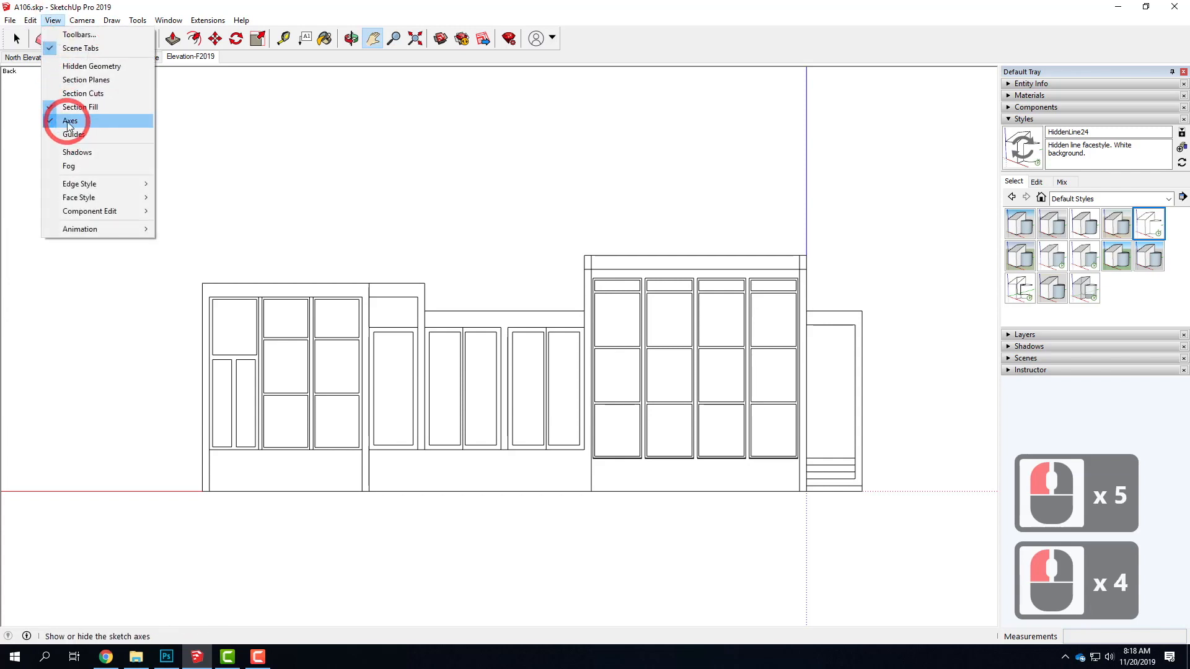
{"action": "left_click", "coordinate": [69, 120]}
{"action": "left_click", "coordinate": [53, 20]}
{"action": "left_click", "coordinate": [71, 107]}
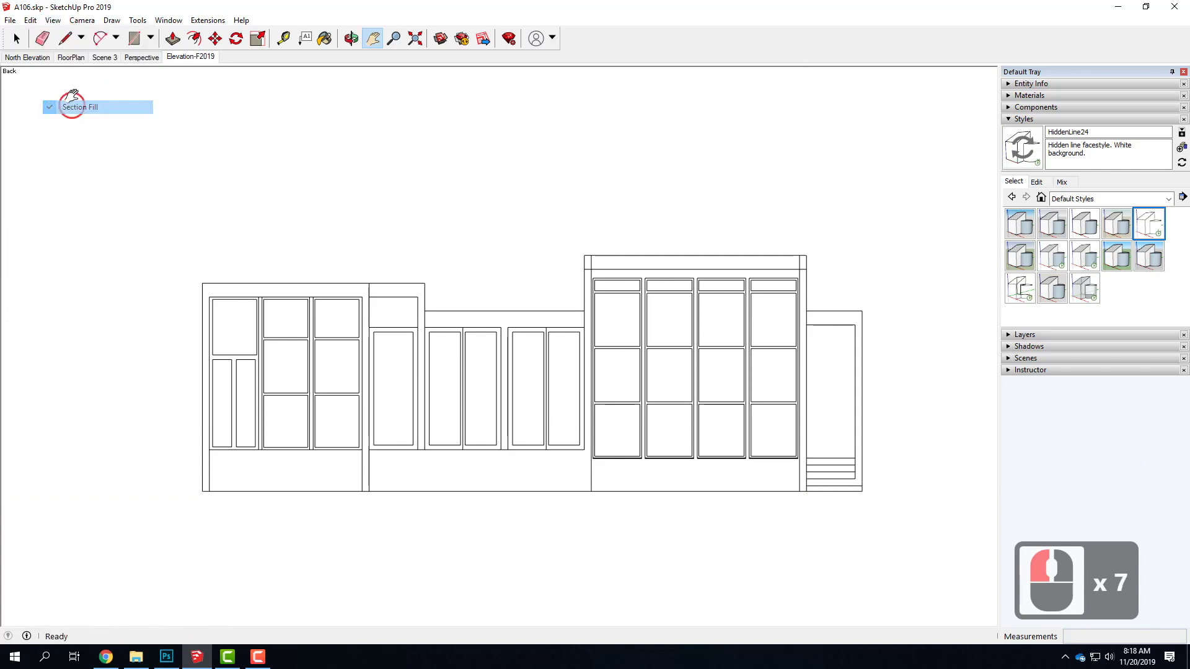
- Export the cleaned-up line elevation as a 5000-pixel-wide 2D graphic, replacing the existing Elevation01_lines.jpg
{"action": "left_click", "coordinate": [10, 19]}
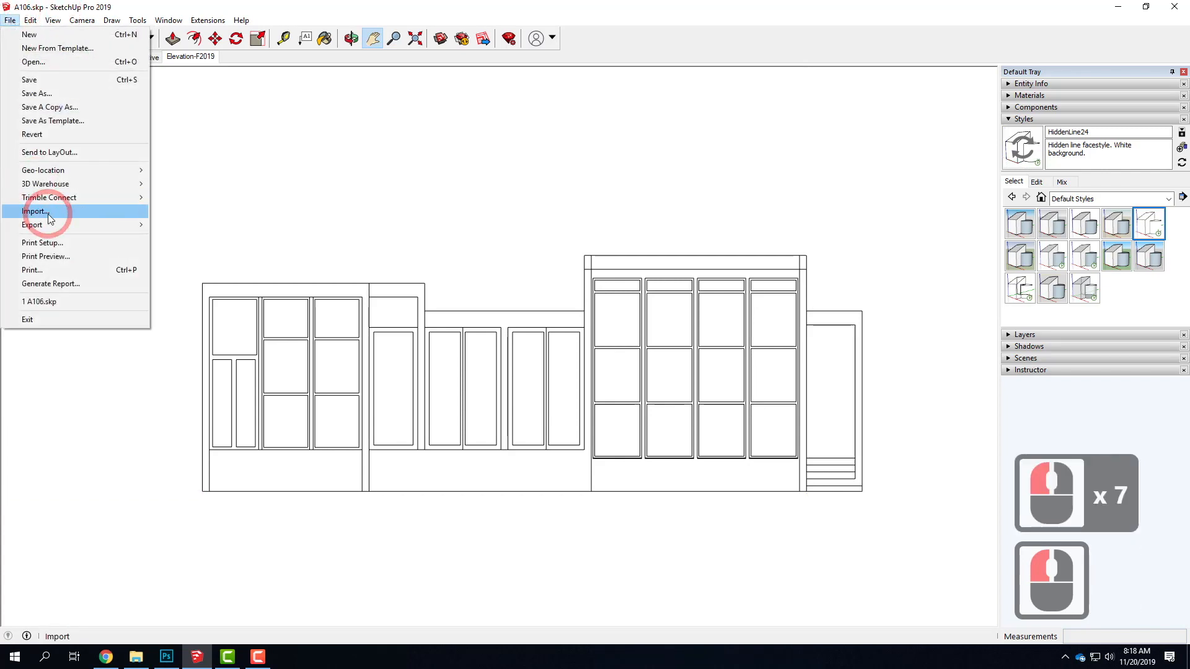
{"action": "left_click", "coordinate": [300, 234]}
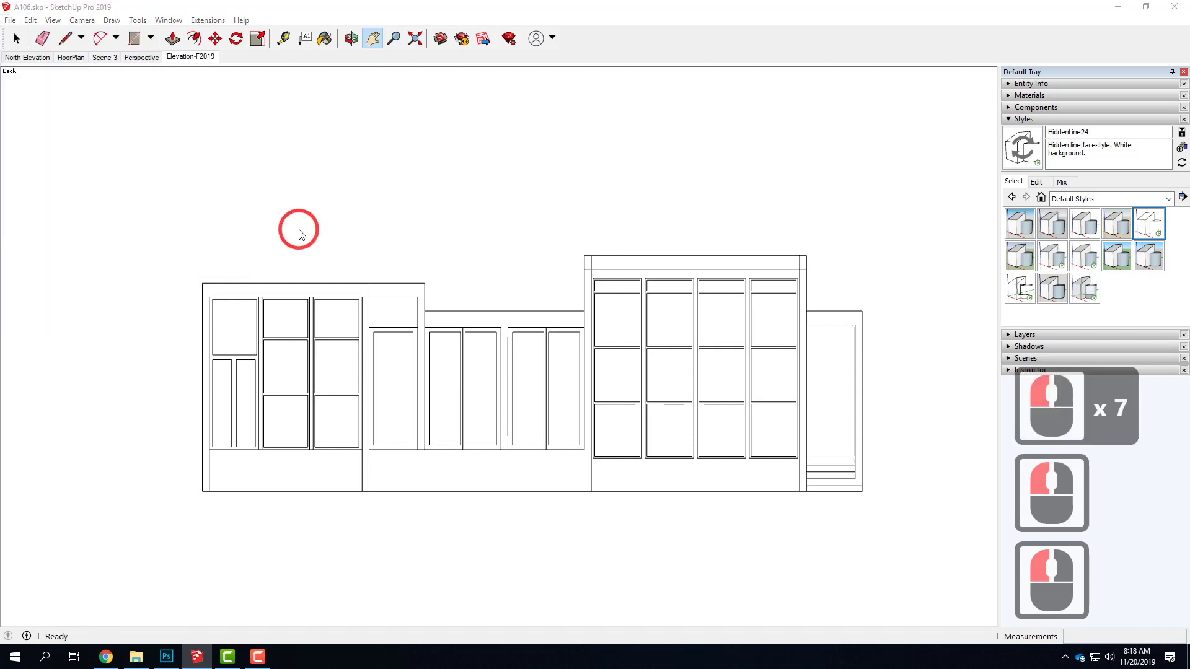
{"action": "left_click", "coordinate": [145, 133]}
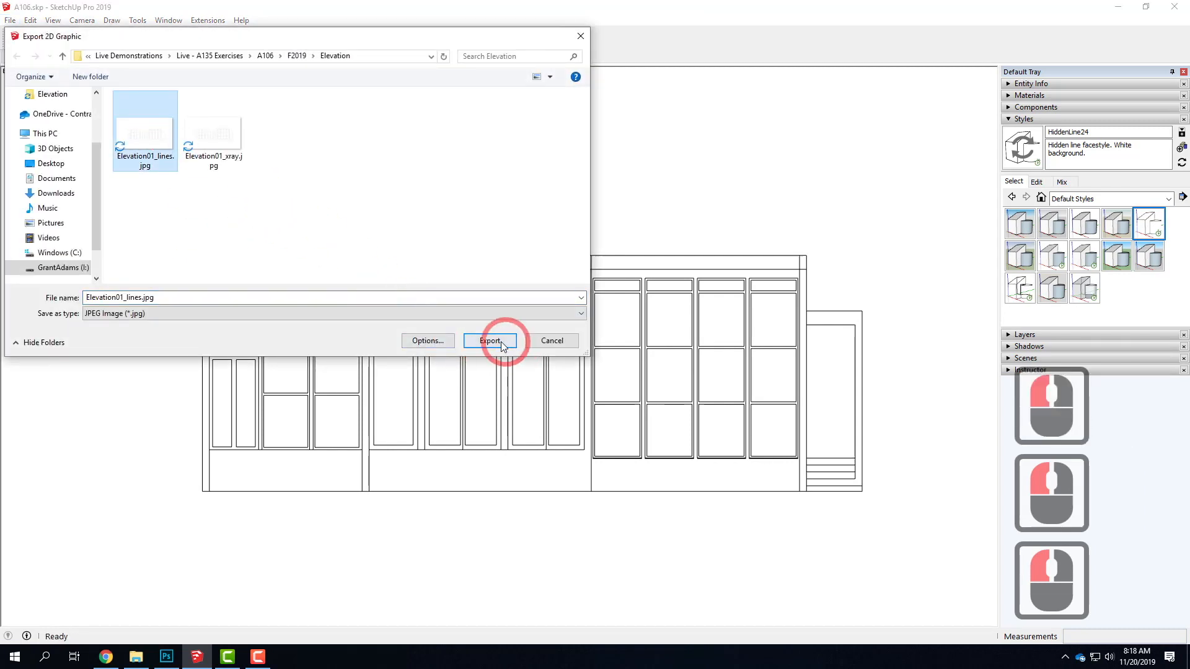
{"action": "left_click", "coordinate": [428, 340]}
{"action": "left_click", "coordinate": [223, 119]}
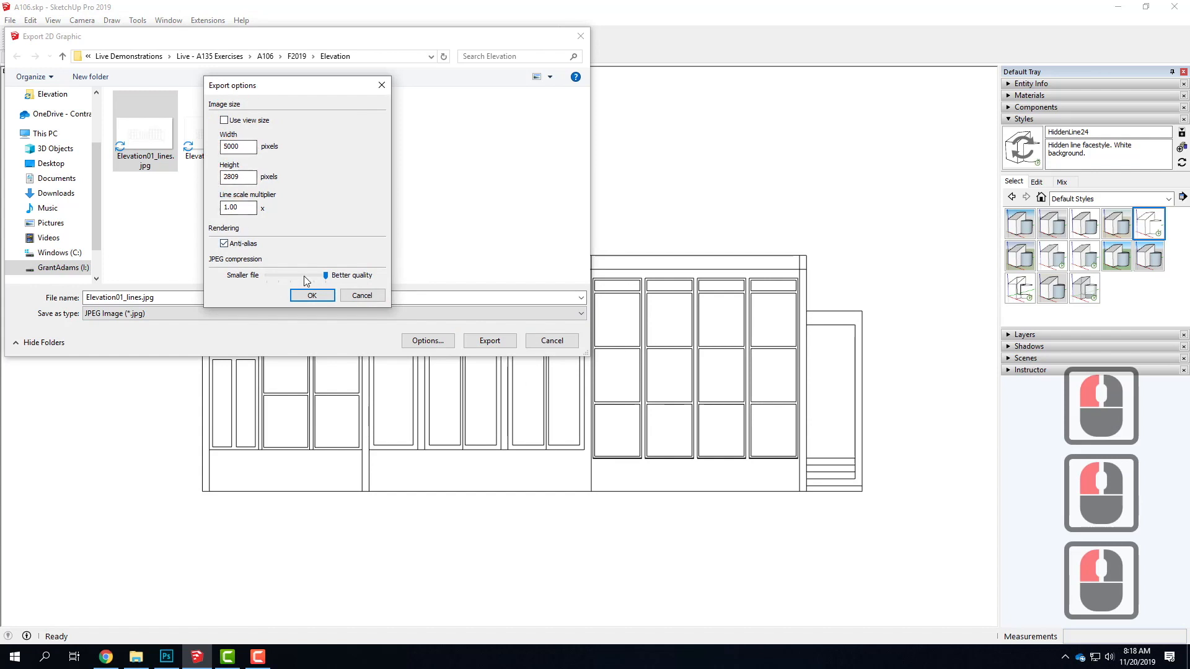
{"action": "left_click", "coordinate": [312, 295]}
{"action": "left_click", "coordinate": [489, 340]}
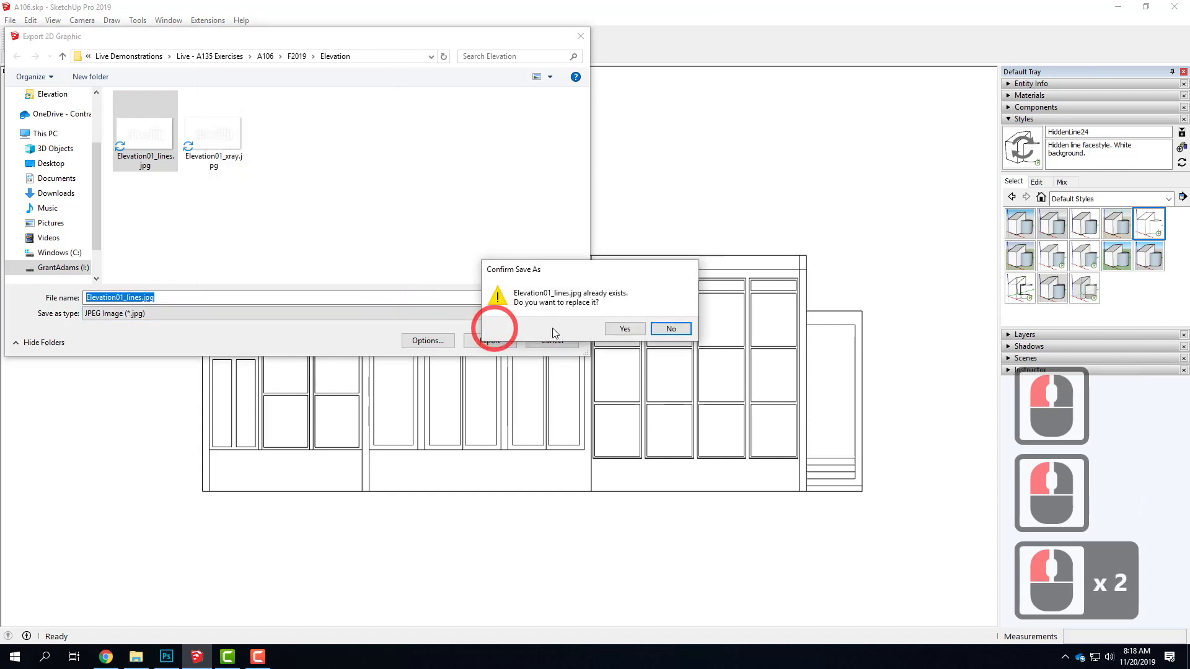
{"action": "left_click", "coordinate": [624, 329]}
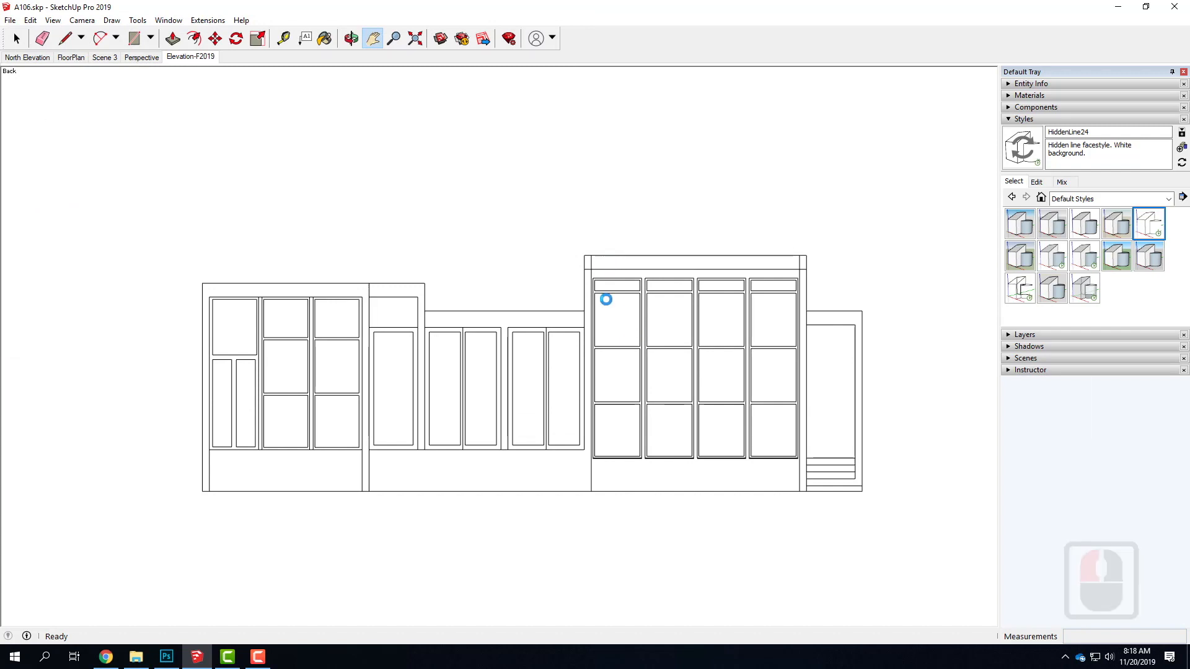
- Export the elevation with X-ray display turned on, replacing the existing Elevation01_xray.jpg, and switch X-ray back off
{"action": "left_click", "coordinate": [1035, 182]}
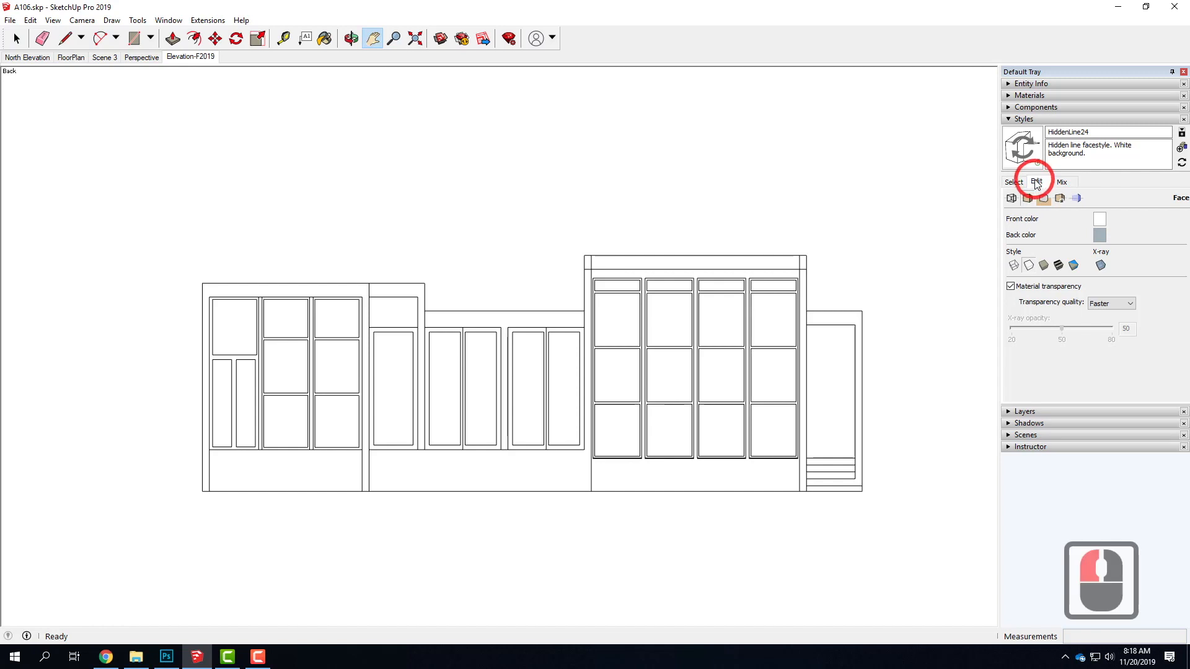
{"action": "left_click", "coordinate": [1100, 265]}
{"action": "left_click", "coordinate": [9, 19]}
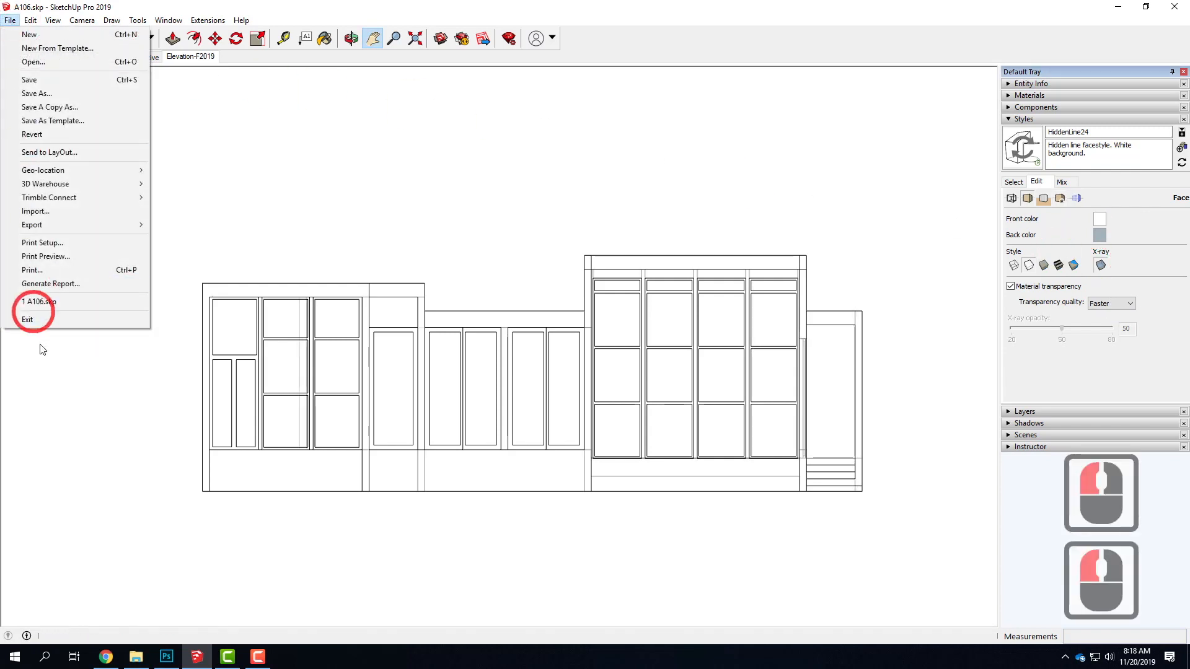
{"action": "mouse_move", "coordinate": [81, 224]}
{"action": "left_click", "coordinate": [209, 236]}
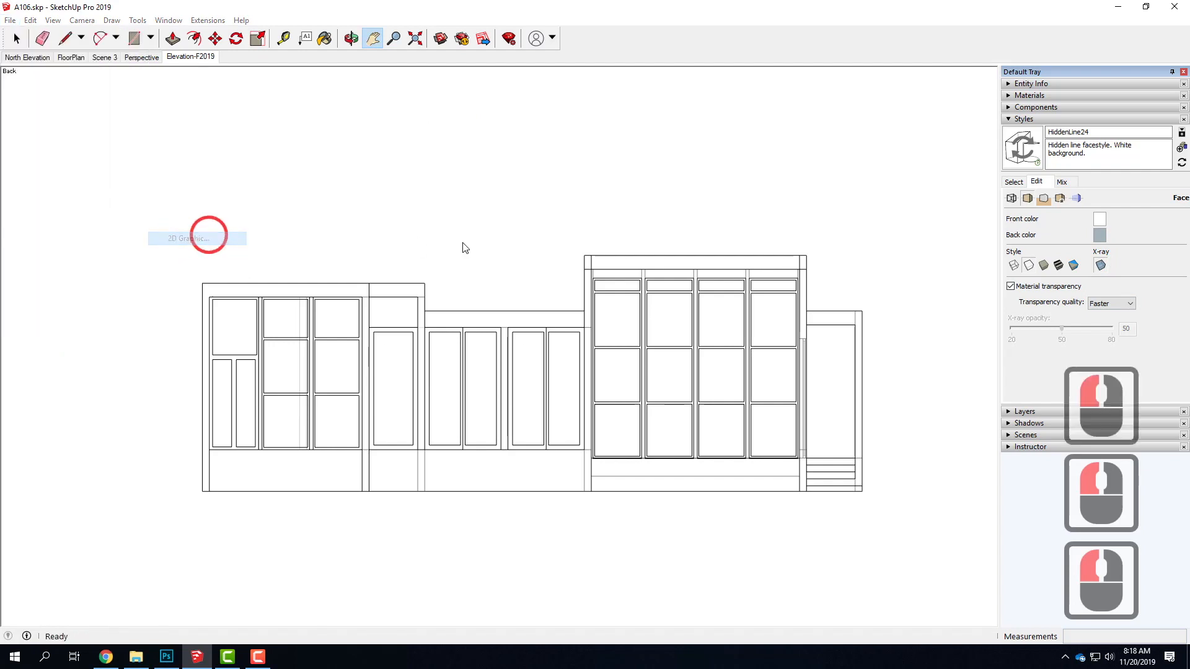
{"action": "left_click", "coordinate": [213, 131]}
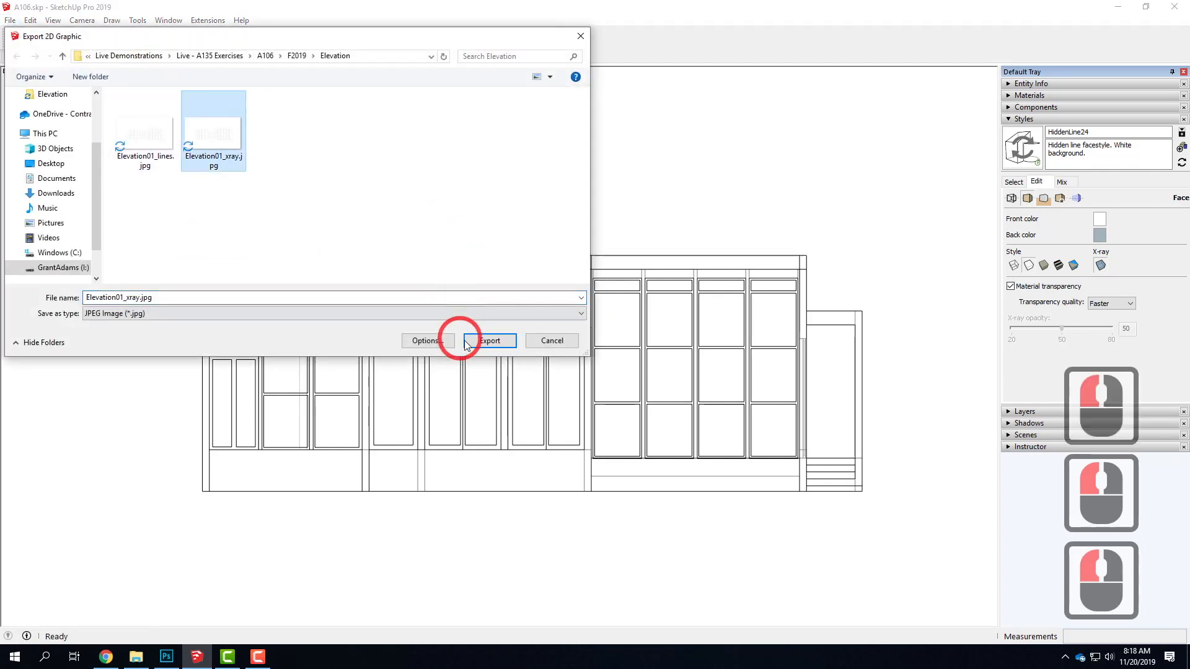
{"action": "left_click", "coordinate": [487, 340]}
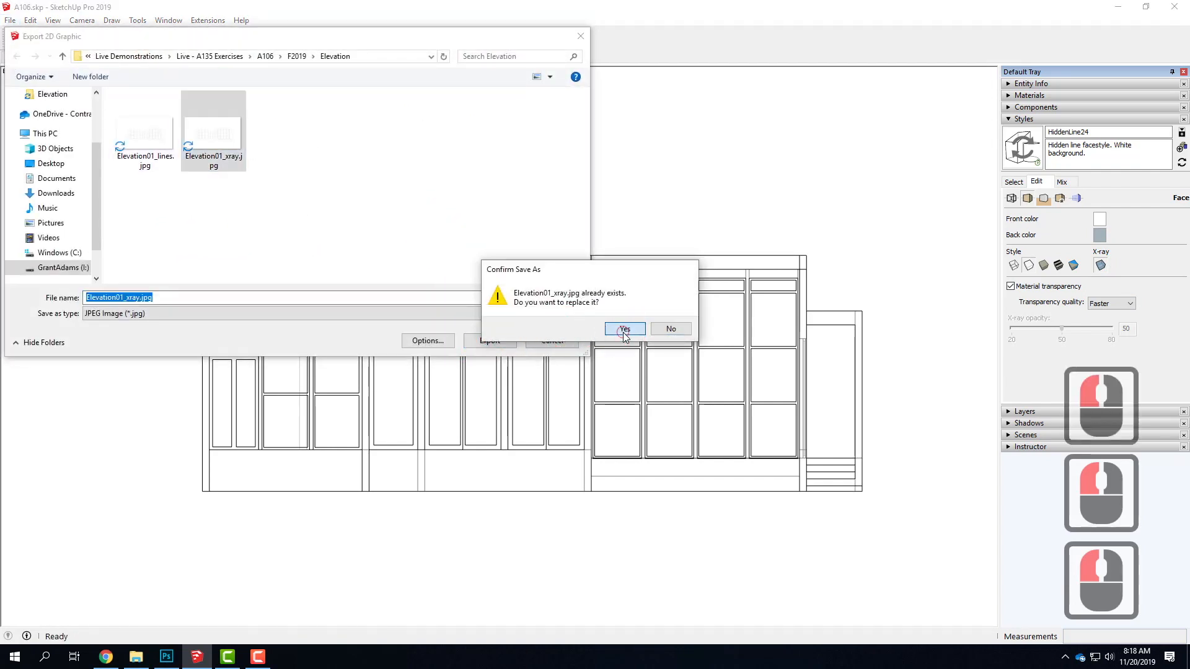
{"action": "left_click", "coordinate": [624, 330]}
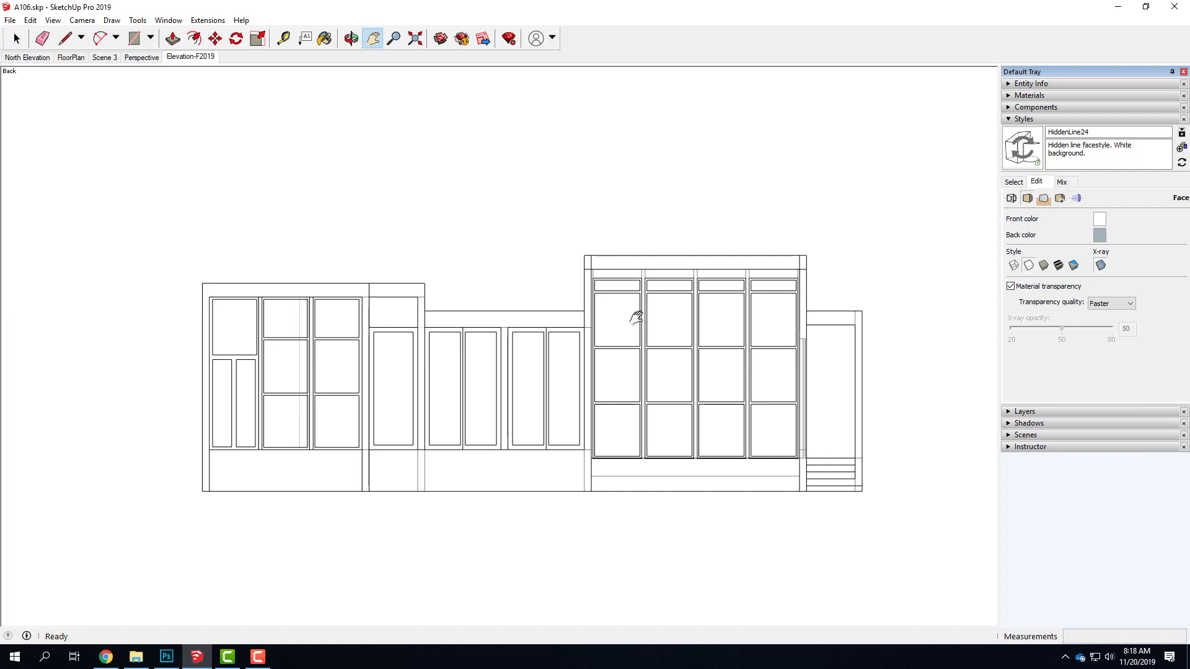
{"action": "left_click", "coordinate": [1101, 265]}
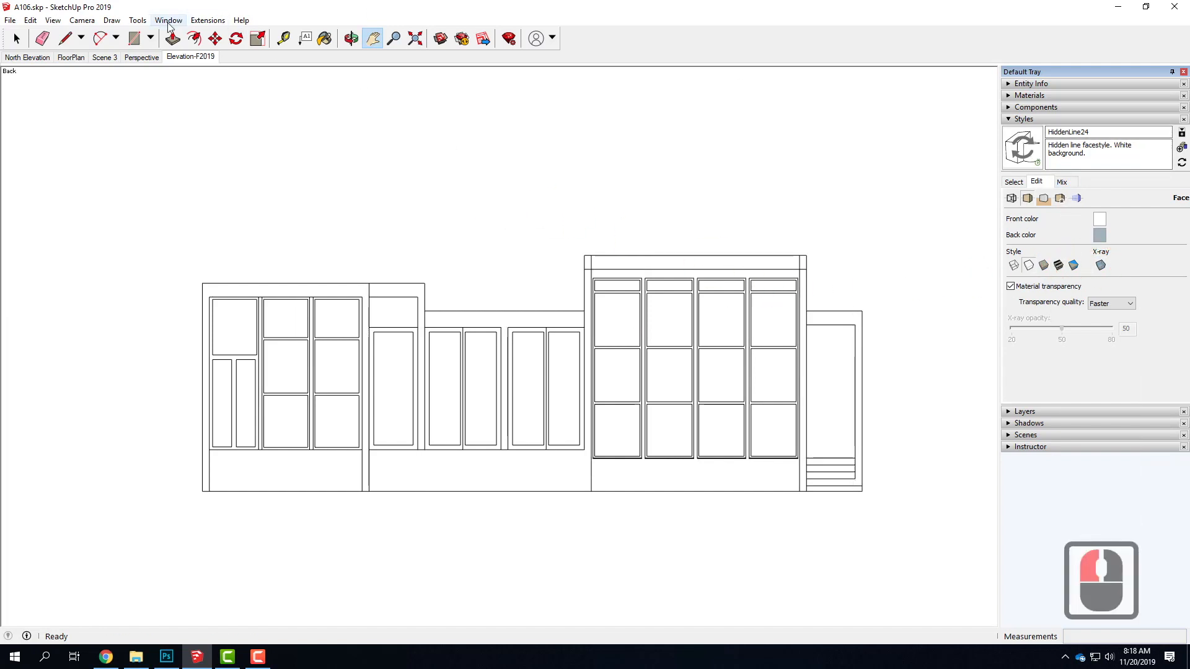
{"action": "left_click", "coordinate": [54, 20]}
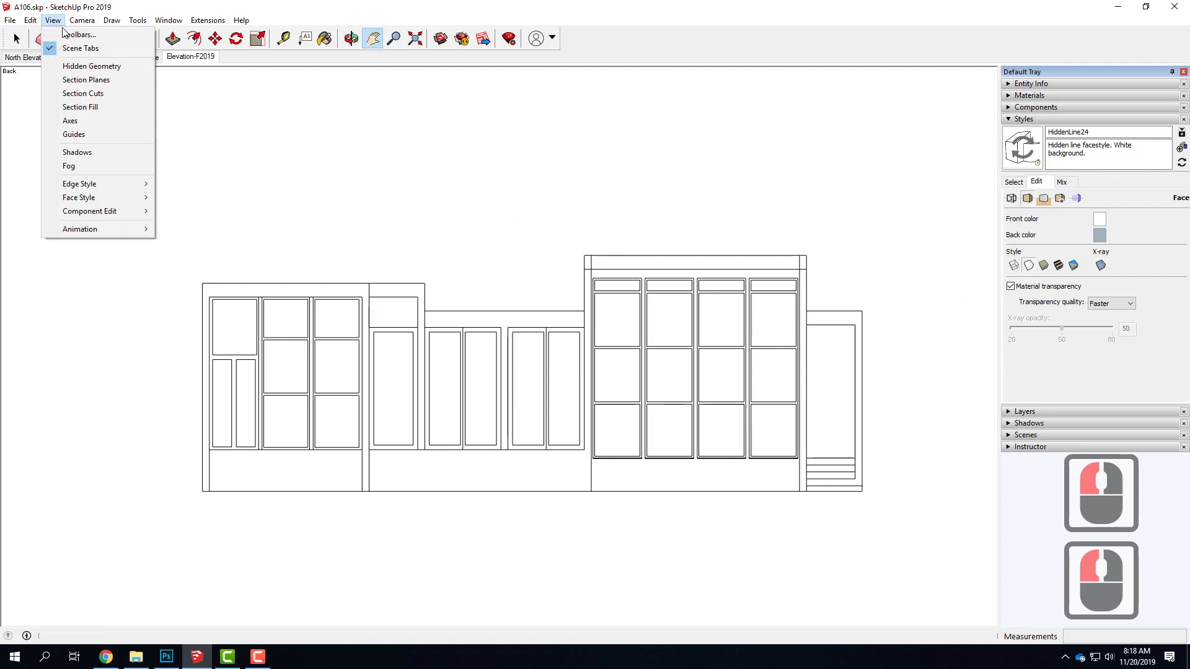
{"action": "left_click", "coordinate": [74, 135]}
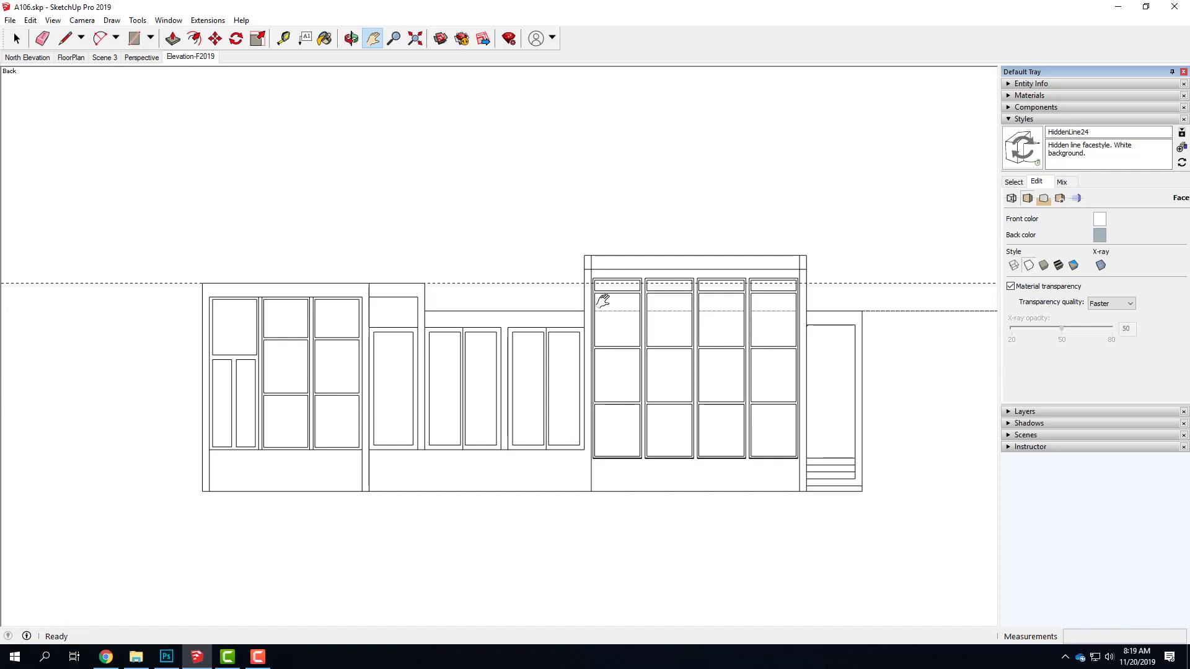
{"action": "left_click", "coordinate": [53, 21]}
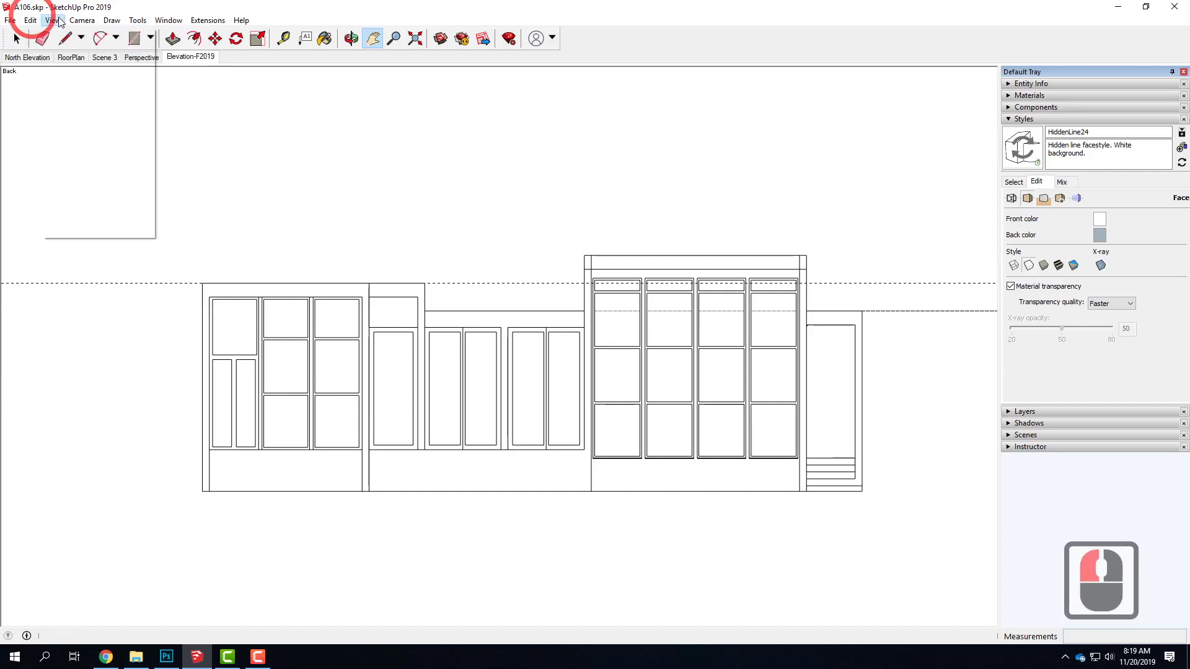
{"action": "left_click", "coordinate": [73, 134]}
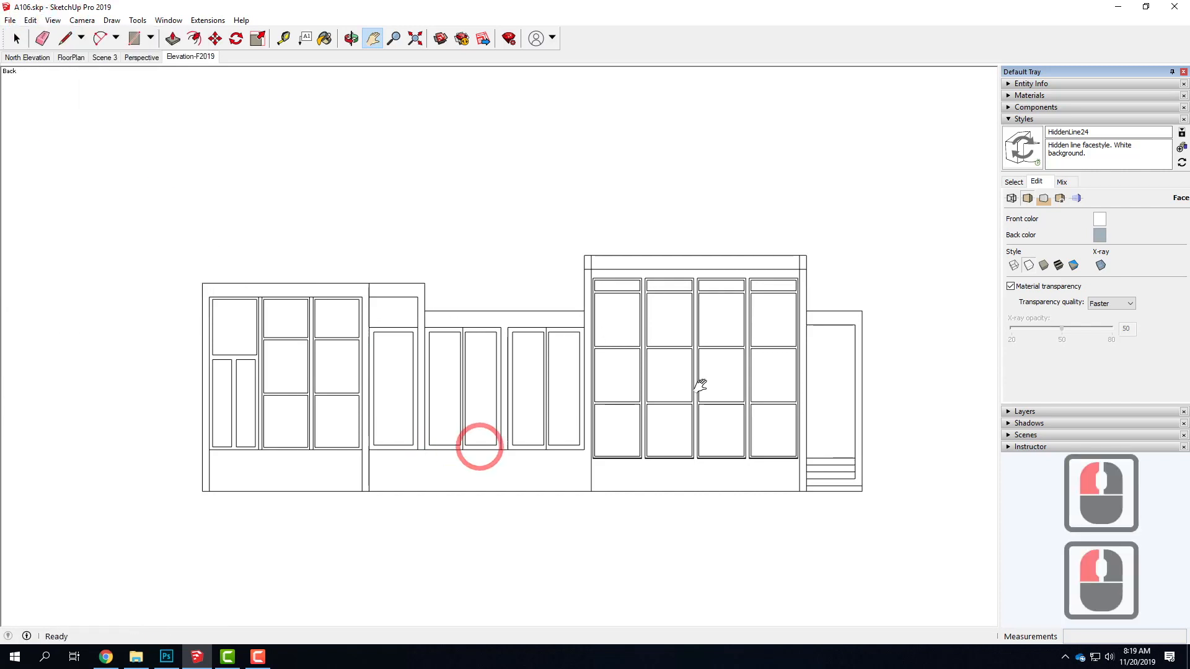
- Turn on shadows and set the sun to 04:05 PM on 07/03 so the facade receives cast shadows
{"action": "left_click", "coordinate": [53, 21]}
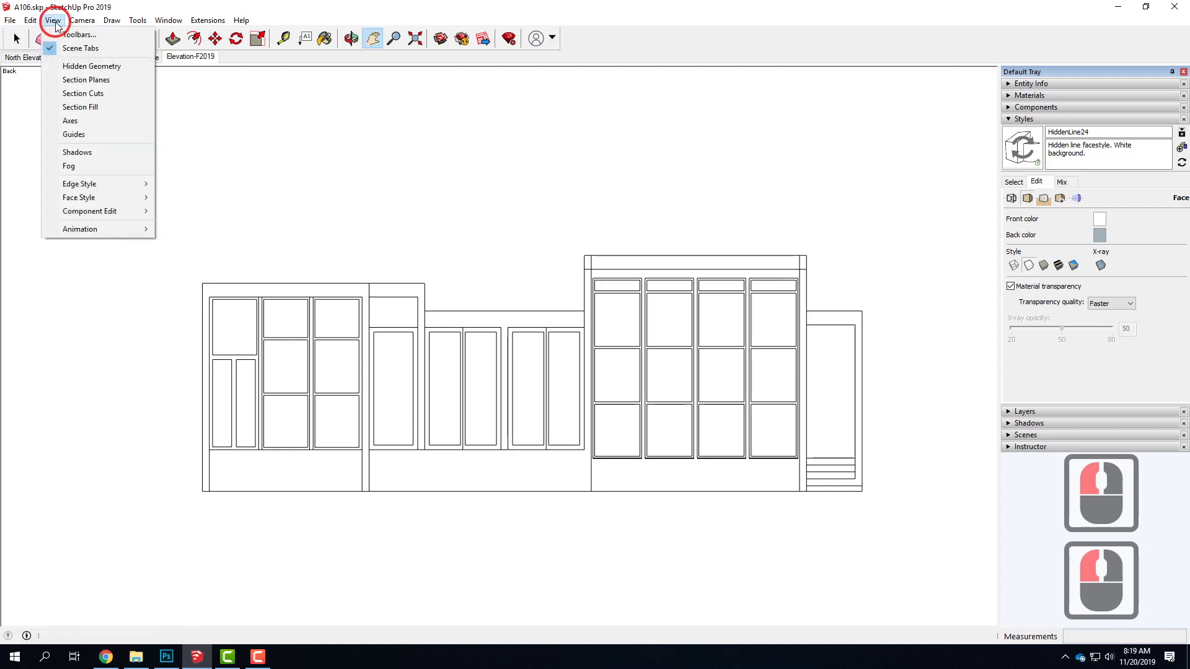
{"action": "left_click", "coordinate": [71, 152]}
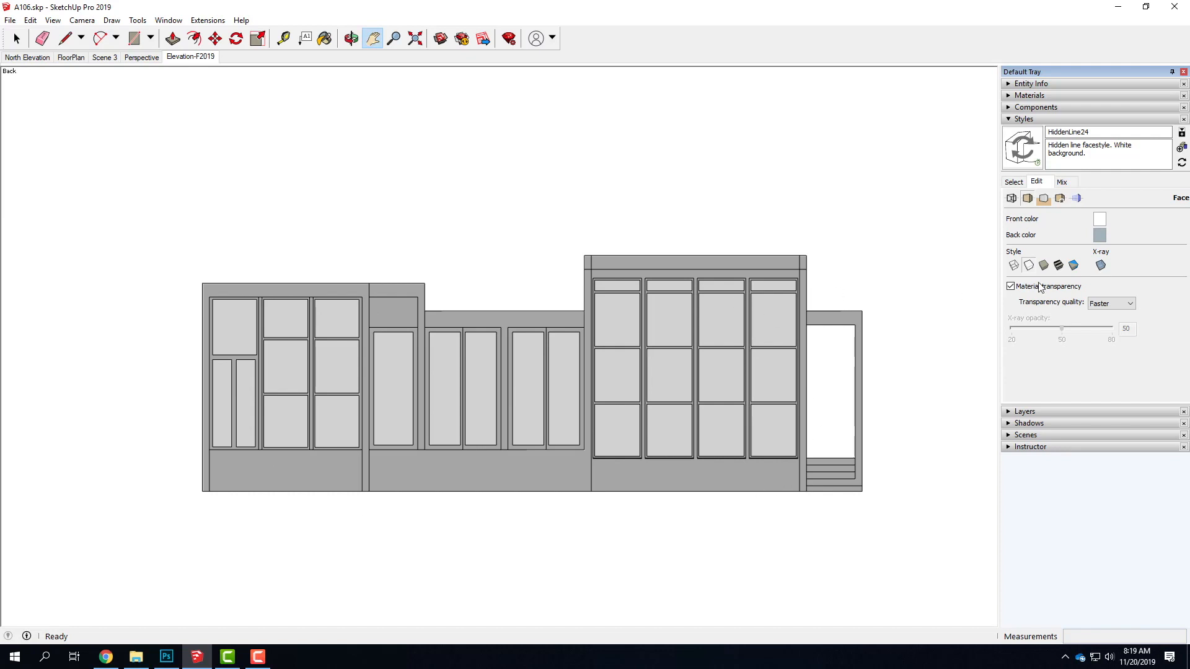
{"action": "left_click", "coordinate": [1008, 424]}
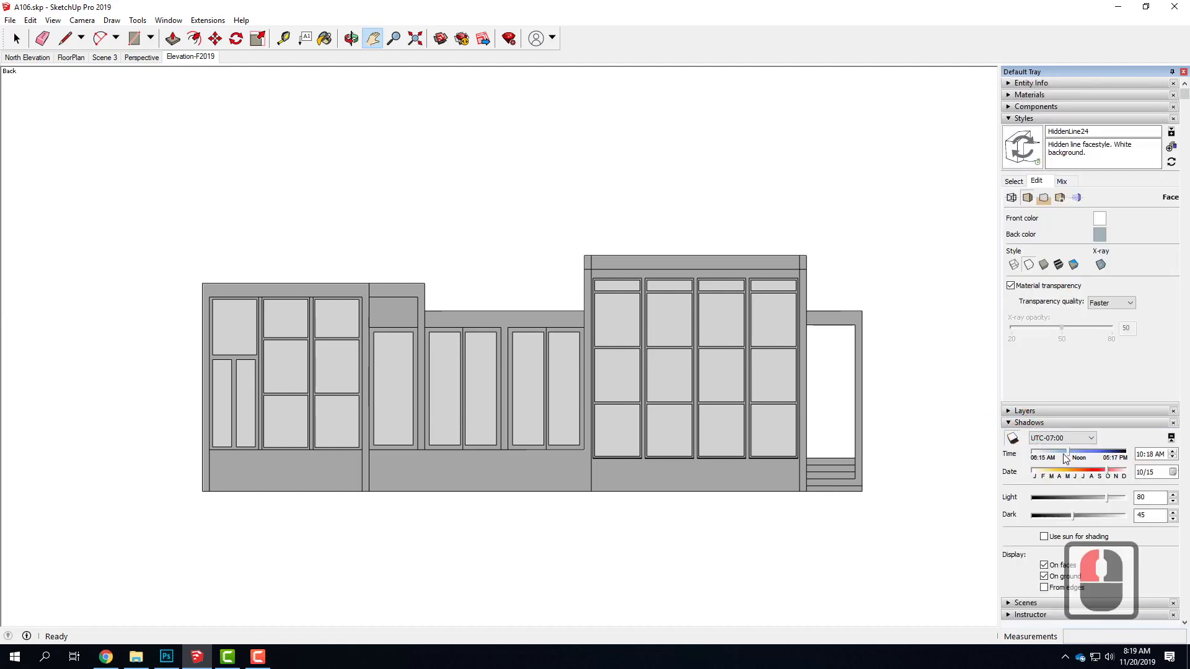
{"action": "mouse_move", "coordinate": [1064, 455]}
{"action": "left_mouse_down"}
{"action": "mouse_move", "coordinate": [1037, 456]}
{"action": "mouse_move", "coordinate": [1068, 458]}
{"action": "mouse_move", "coordinate": [1077, 472]}
{"action": "mouse_move", "coordinate": [1043, 473]}
{"action": "mouse_move", "coordinate": [1113, 472]}
{"action": "left_mouse_up"}
{"action": "left_click_drag", "start_coordinate": [1054, 447], "coordinate": [1112, 462]}
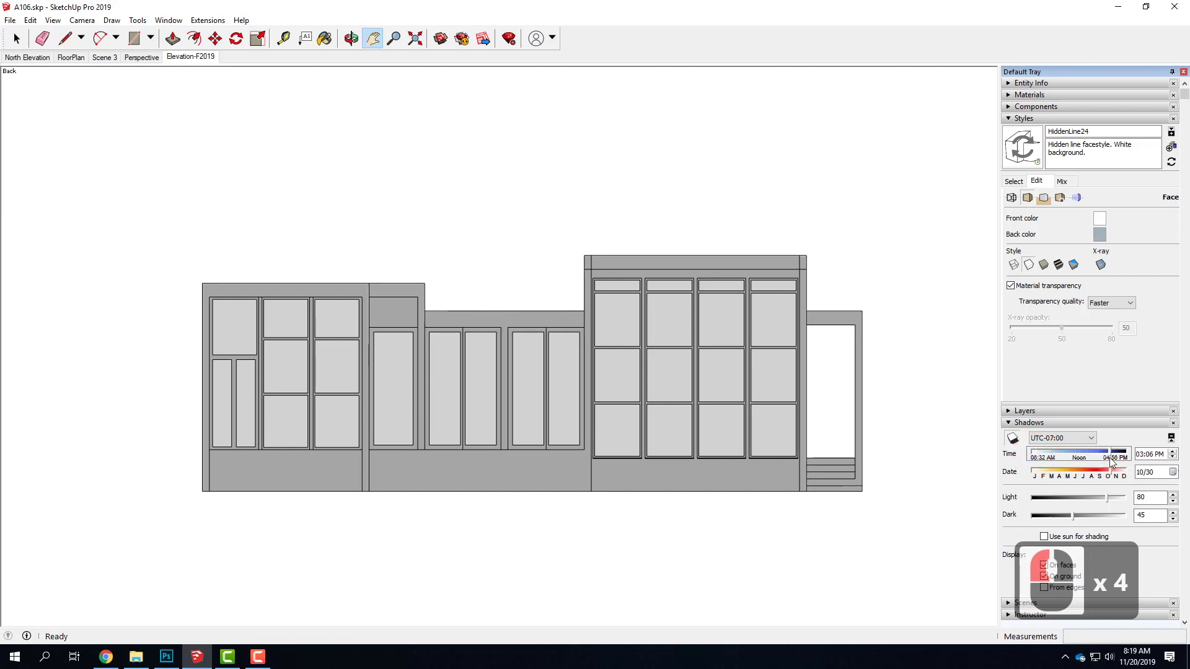
{"action": "left_click", "coordinate": [1117, 456]}
{"action": "left_click_drag", "start_coordinate": [1108, 469], "coordinate": [1076, 473]}
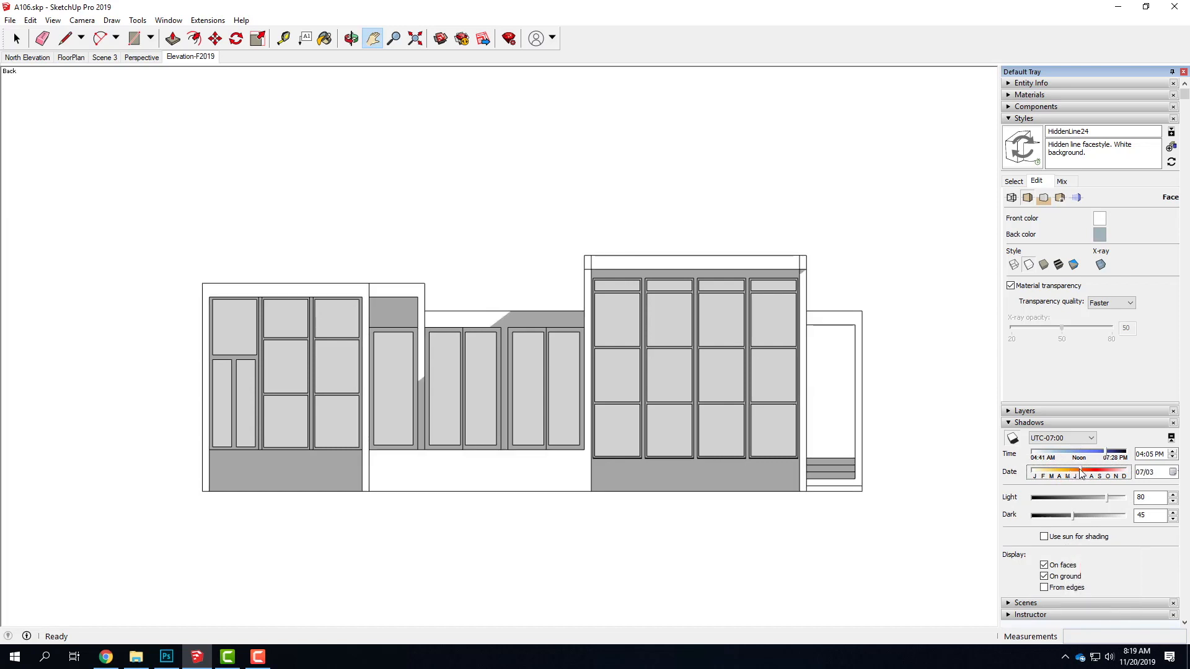
{"action": "left_click", "coordinate": [1079, 472]}
- Turn off the style's edges and export the shadows-only elevation as a 2D graphic named Elevation01_shadows.jpg
{"action": "left_click", "coordinate": [1012, 198]}
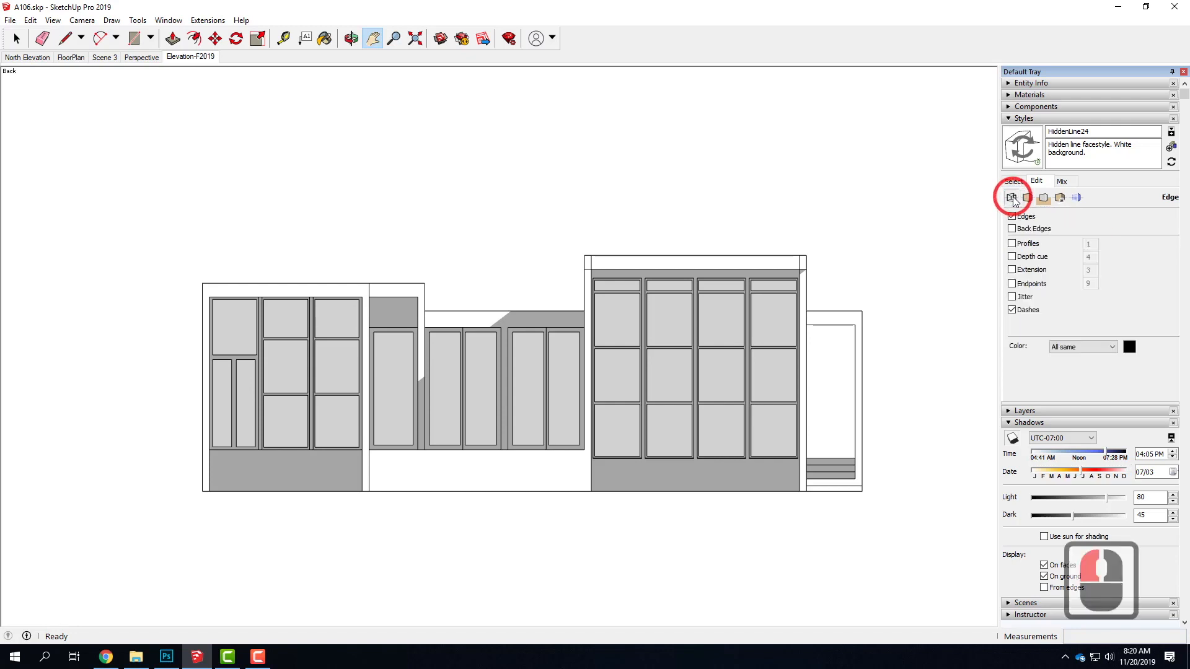
{"action": "left_click", "coordinate": [1012, 216]}
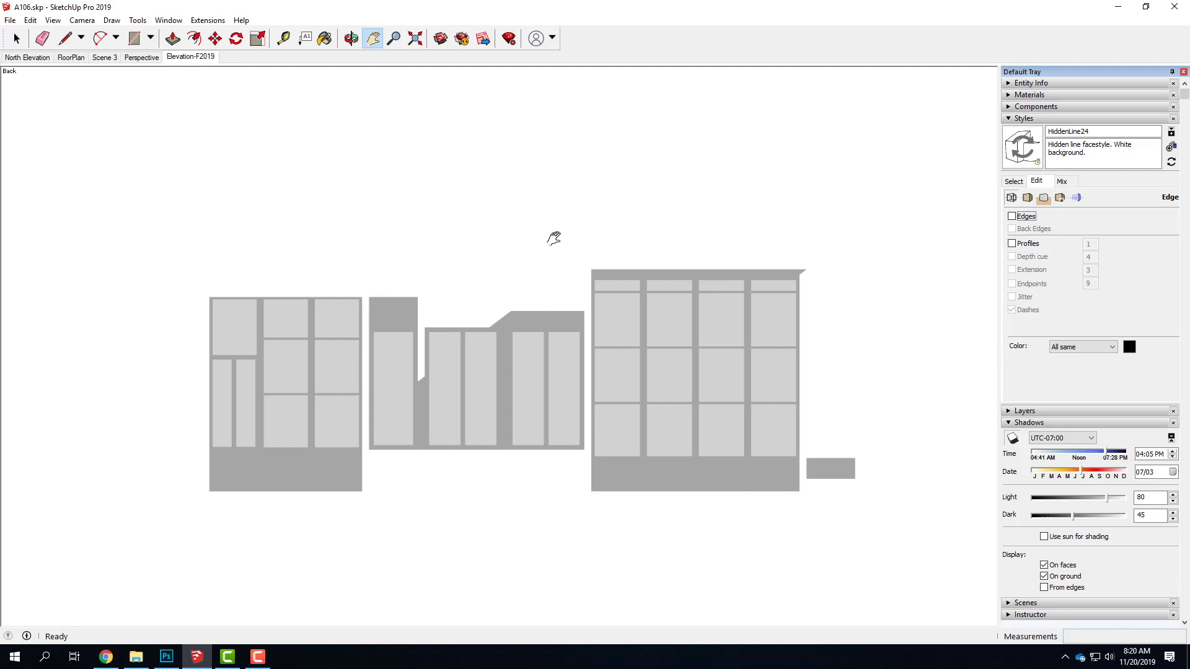
{"action": "left_click", "coordinate": [12, 20]}
{"action": "left_click", "coordinate": [47, 225]}
{"action": "left_click", "coordinate": [189, 238]}
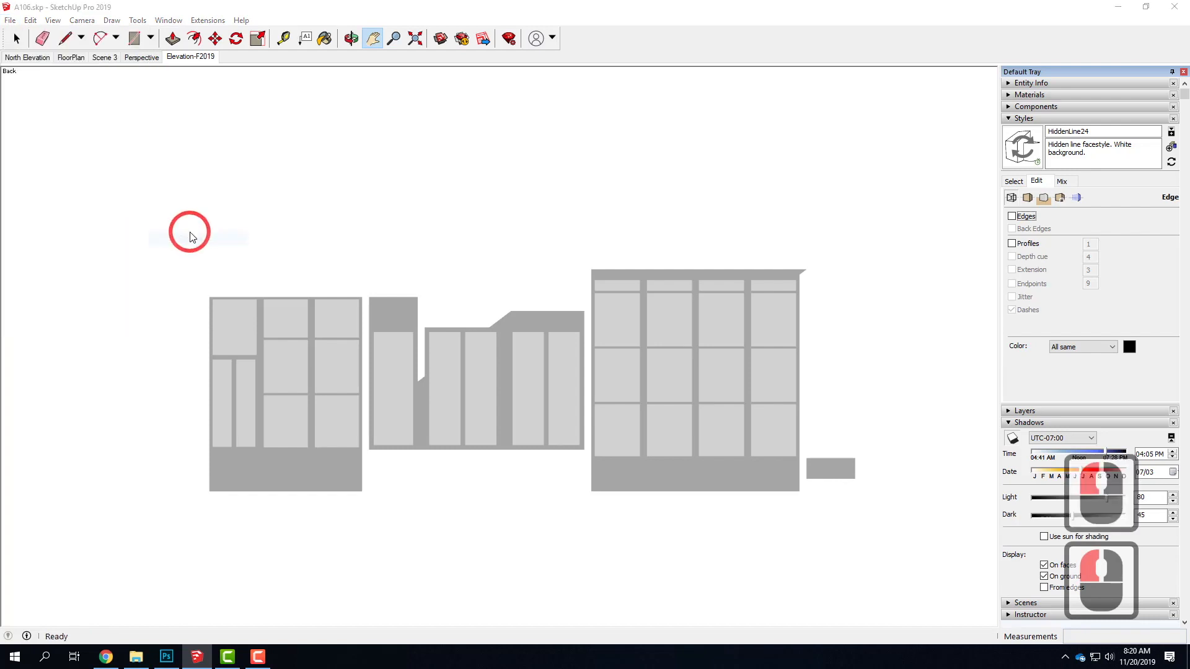
{"action": "left_click", "coordinate": [213, 133]}
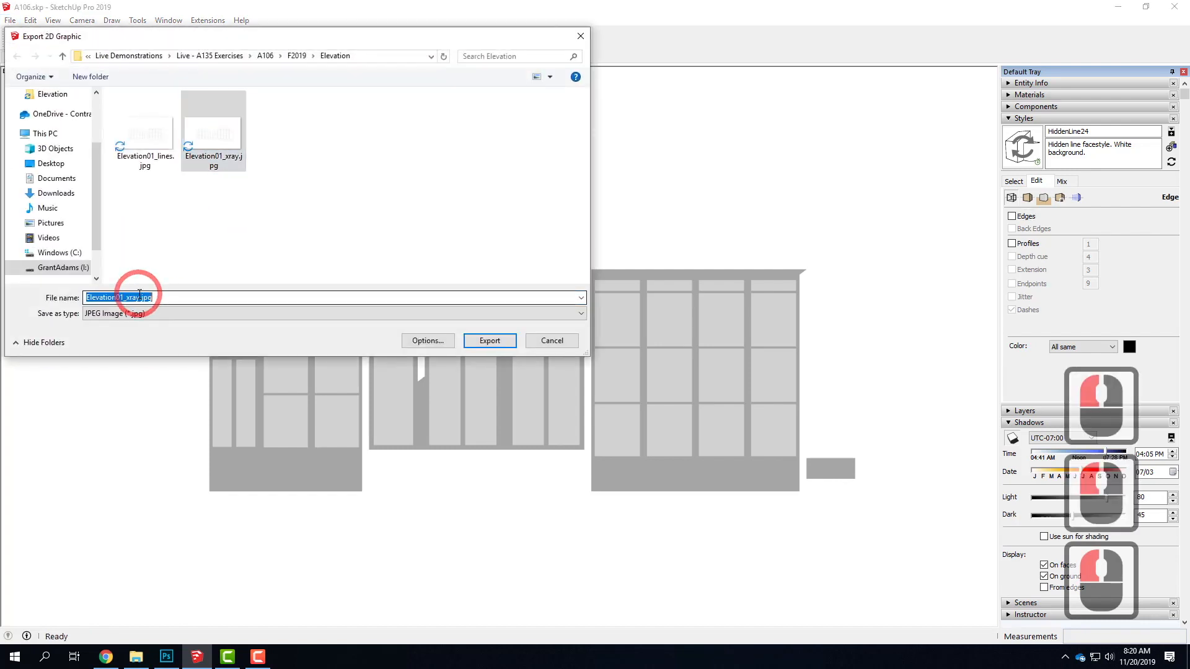
{"action": "triple_click", "coordinate": [174, 298]}
{"action": "key", "text": "Right"}
{"action": "key", "text": "BackSpace"}
{"action": "key", "text": "BackSpace"}
{"action": "key", "text": "BackSpace"}
{"action": "key", "text": "BackSpace"}
{"action": "type", "text": "shadows"}
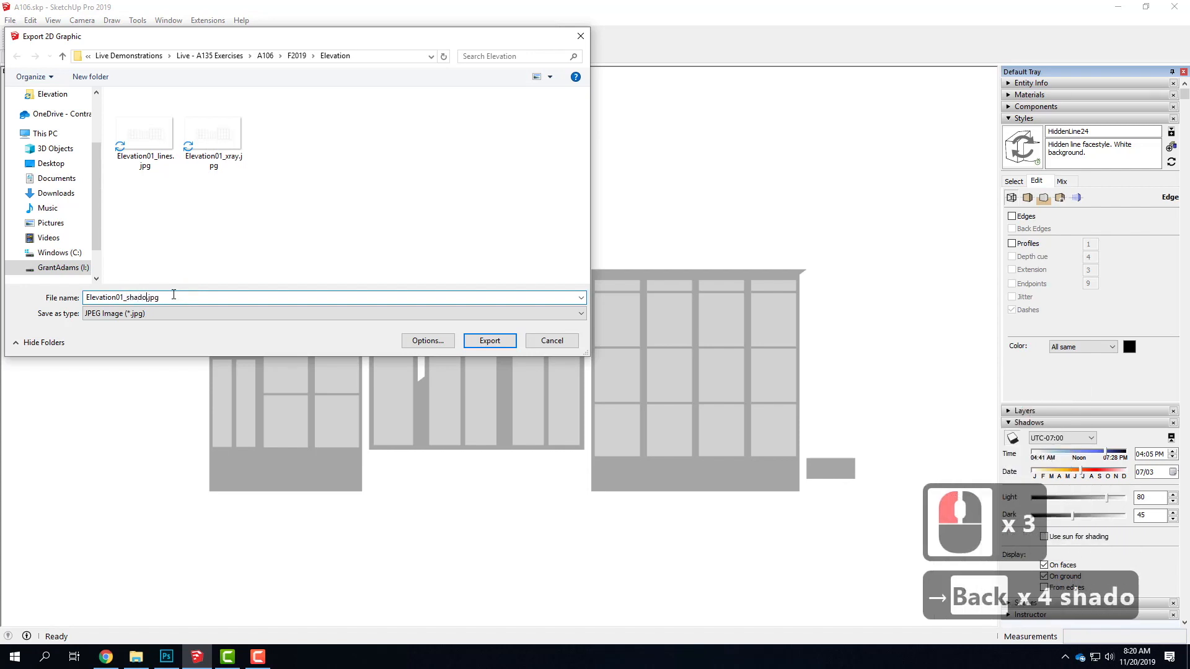
{"action": "left_click", "coordinate": [490, 341]}
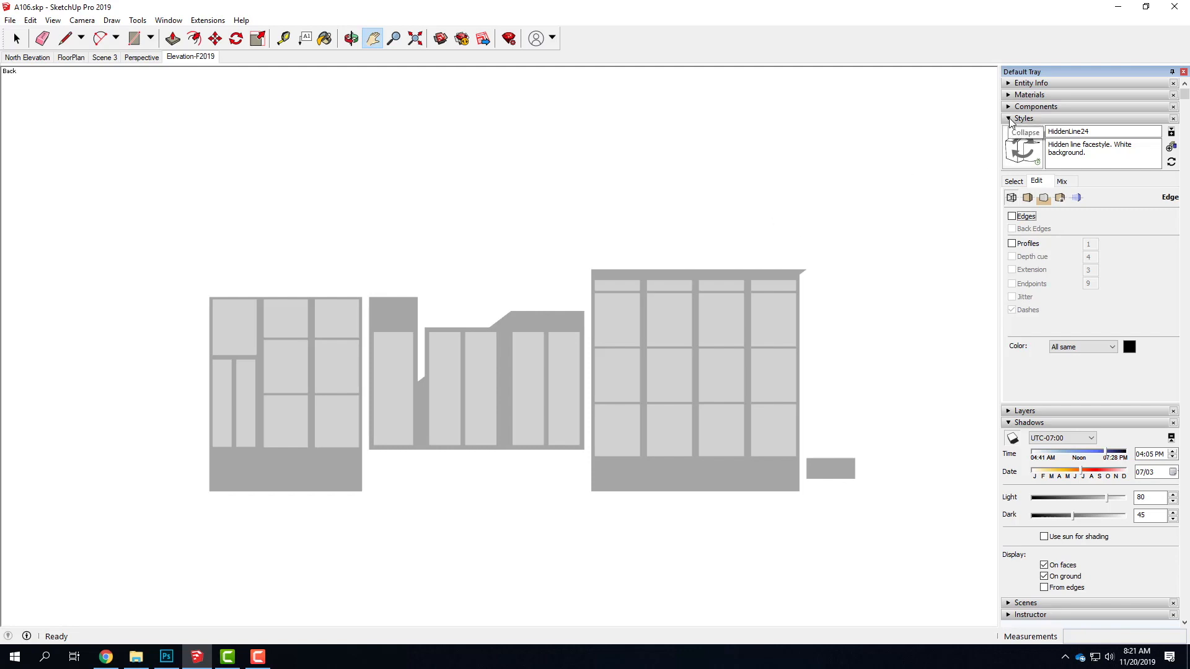
- Apply the Airbrush with Endpoints style from the Sketchy Edges collection to the back elevation
{"action": "left_click", "coordinate": [1012, 183]}
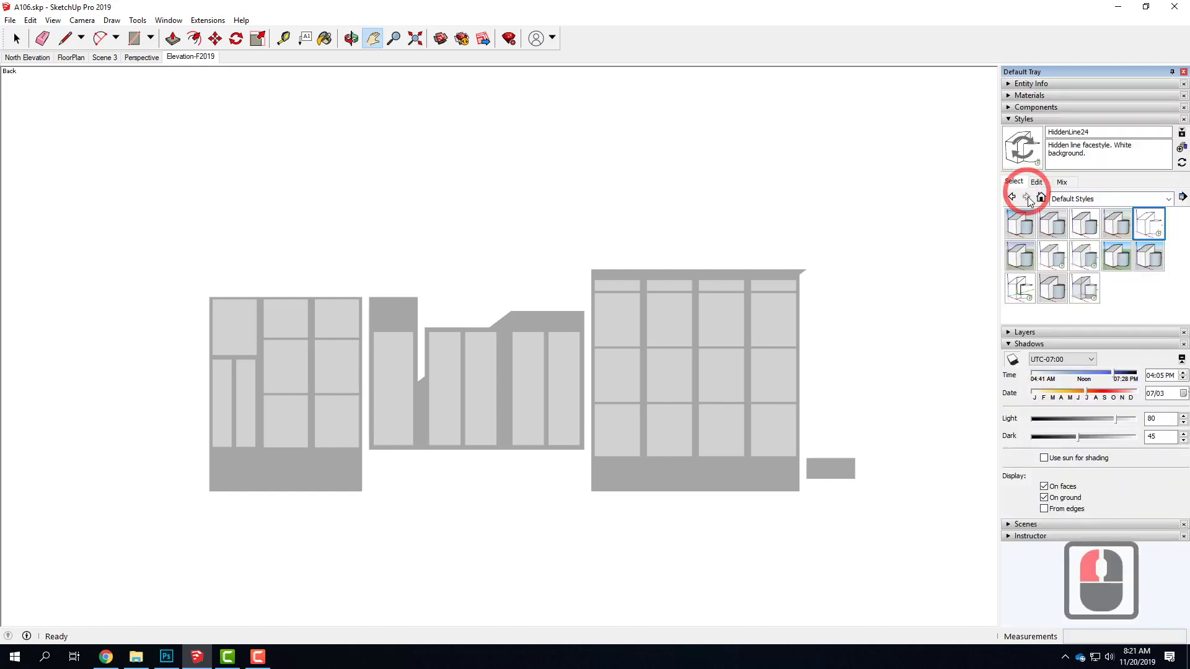
{"action": "left_click", "coordinate": [1078, 198]}
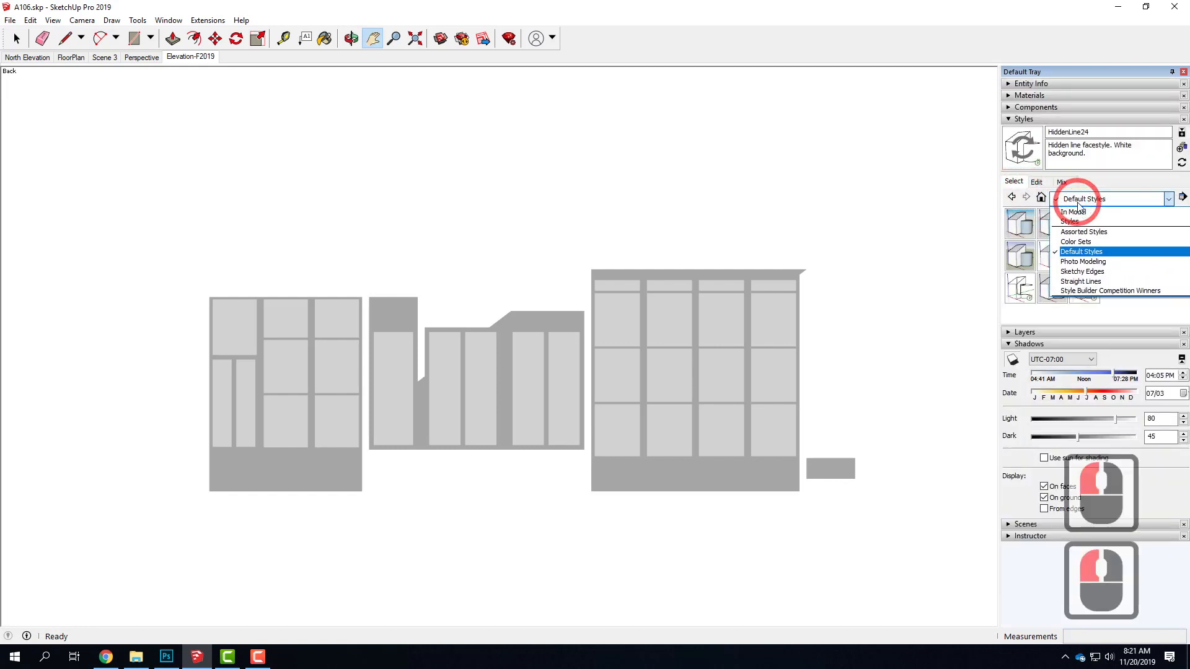
{"action": "left_click", "coordinate": [1084, 272]}
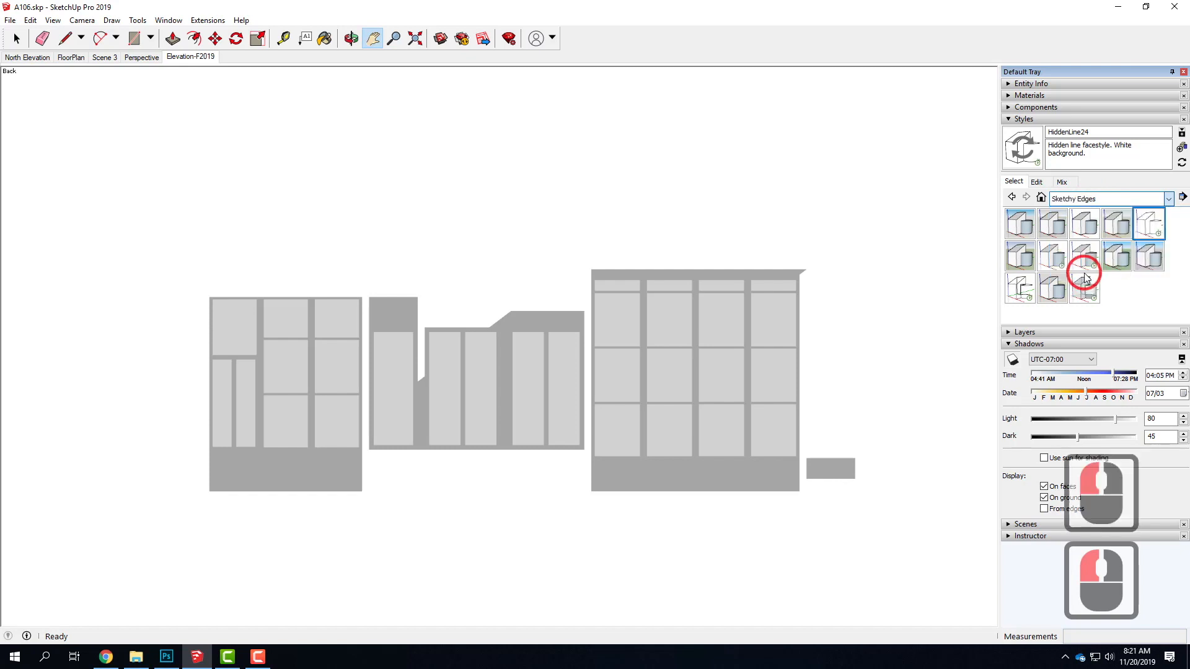
{"action": "left_click", "coordinate": [1051, 226]}
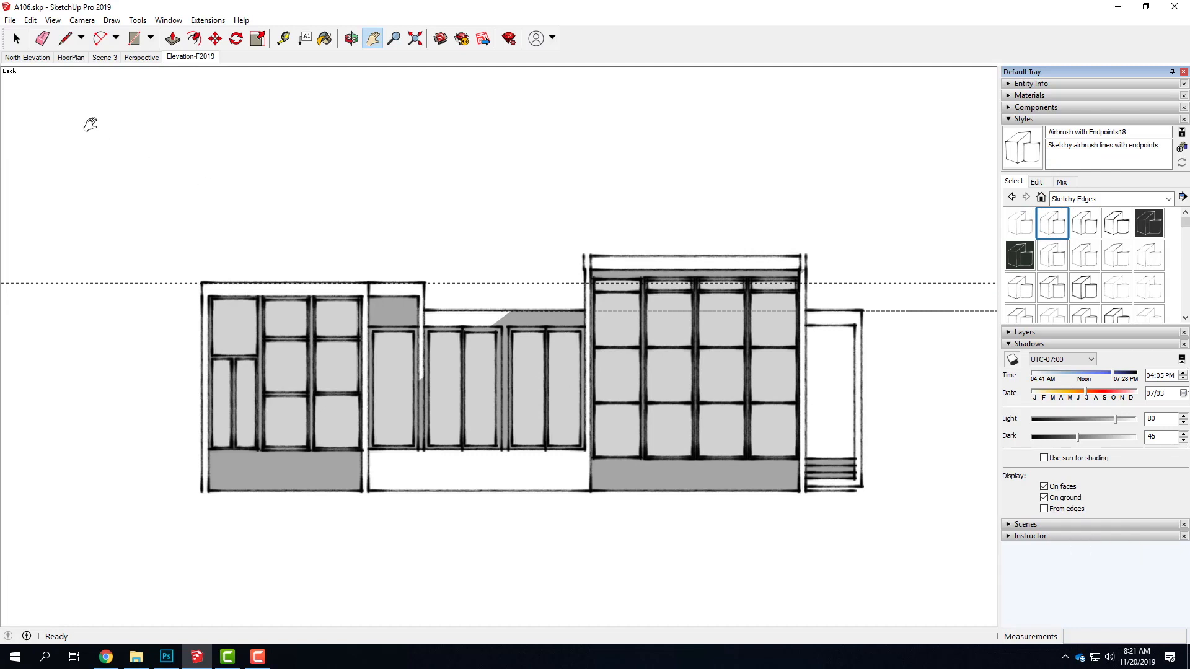
- Turn off section fill, section cuts, section planes, shadows and guides in the airbrush-style elevation view
{"action": "left_click", "coordinate": [53, 20]}
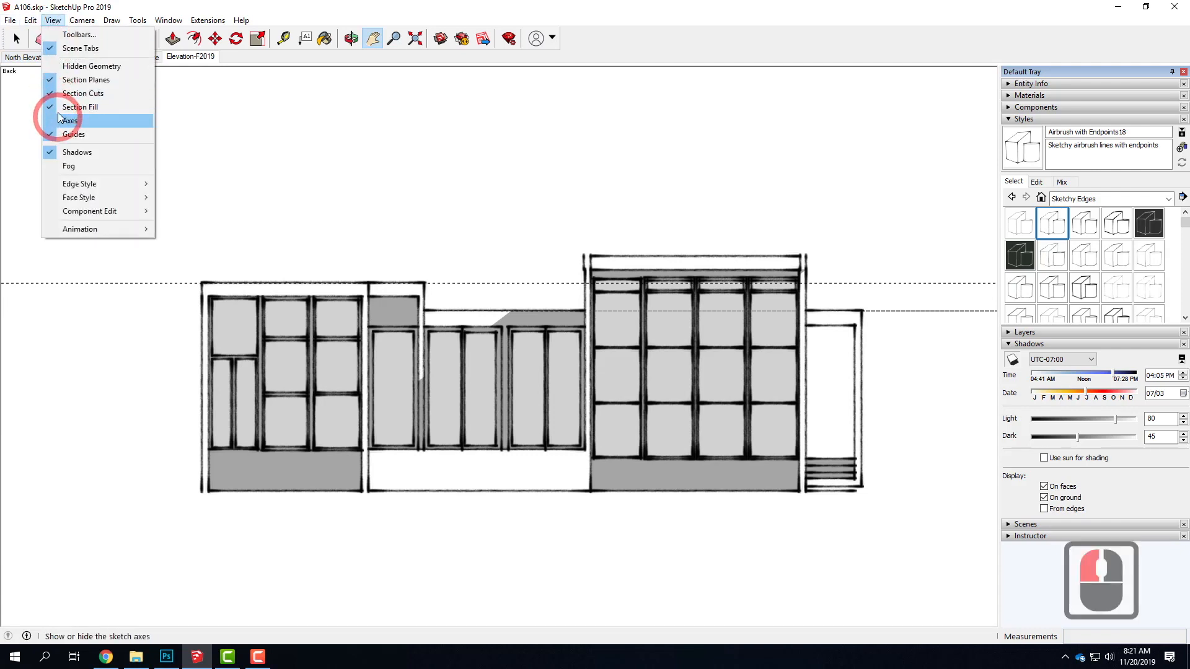
{"action": "left_click", "coordinate": [65, 106]}
{"action": "left_click", "coordinate": [53, 20]}
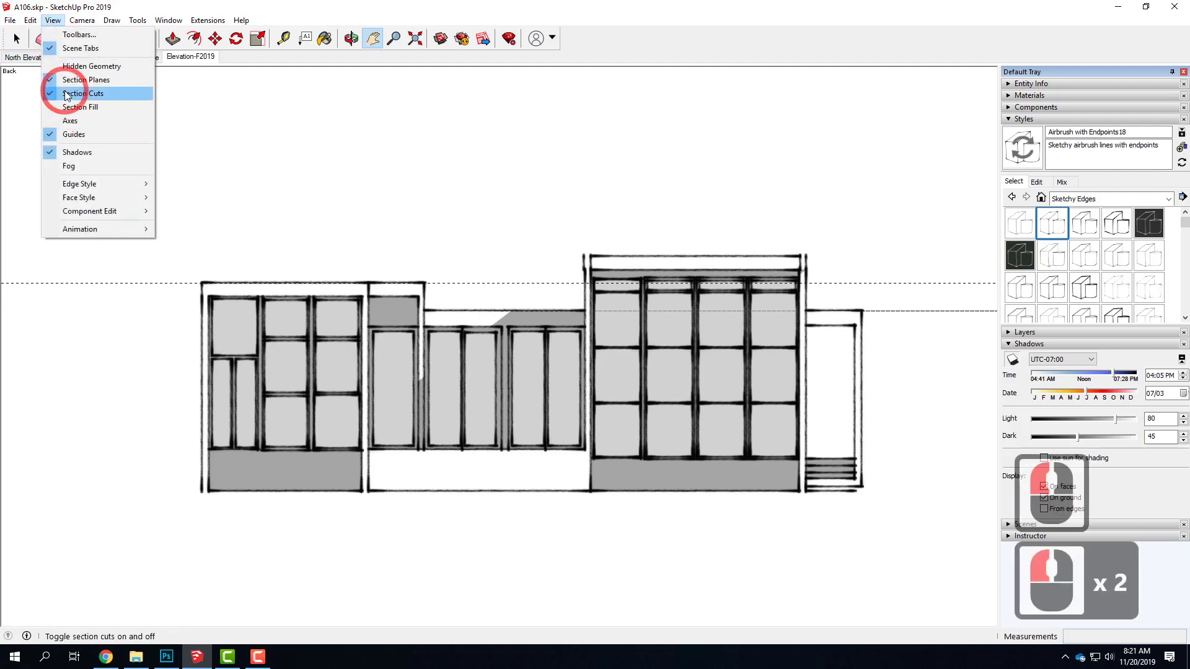
{"action": "left_click", "coordinate": [67, 94]}
{"action": "left_click", "coordinate": [53, 20]}
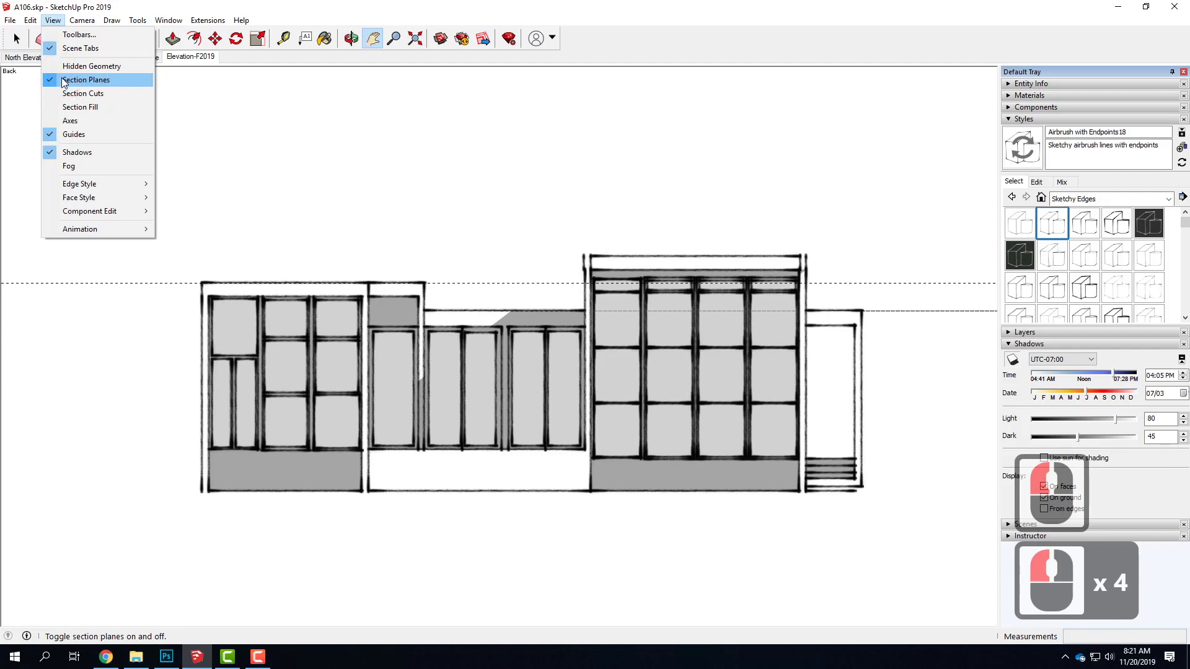
{"action": "left_click", "coordinate": [64, 82]}
{"action": "left_click", "coordinate": [53, 20]}
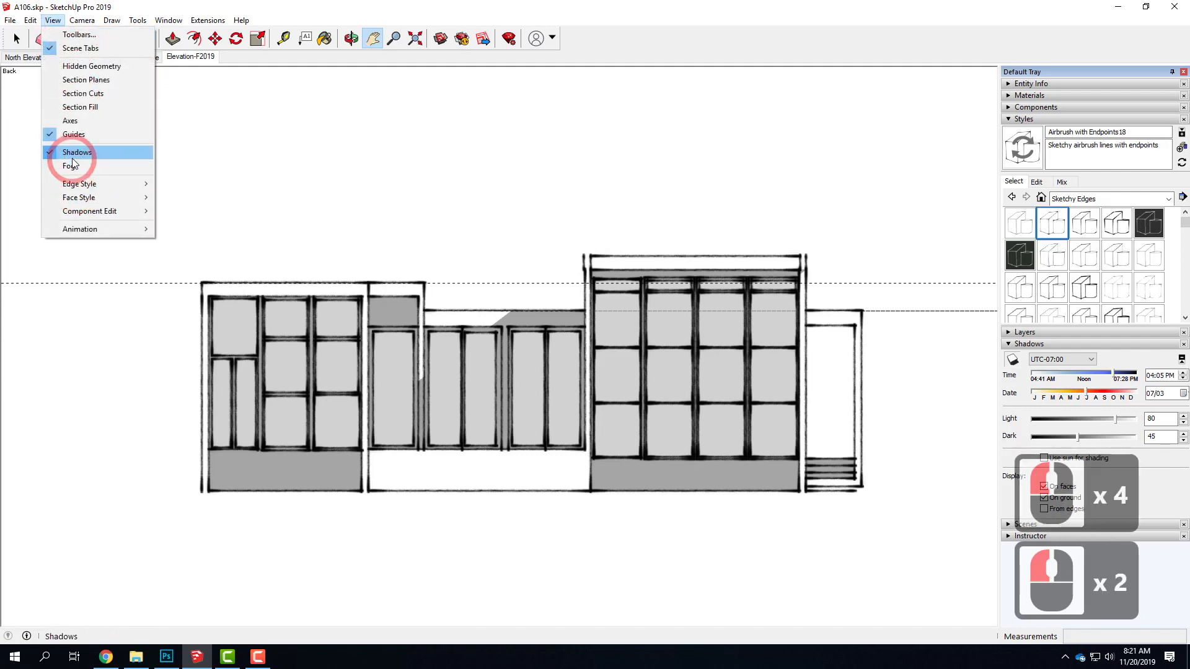
{"action": "left_click", "coordinate": [72, 158]}
{"action": "left_click", "coordinate": [53, 20]}
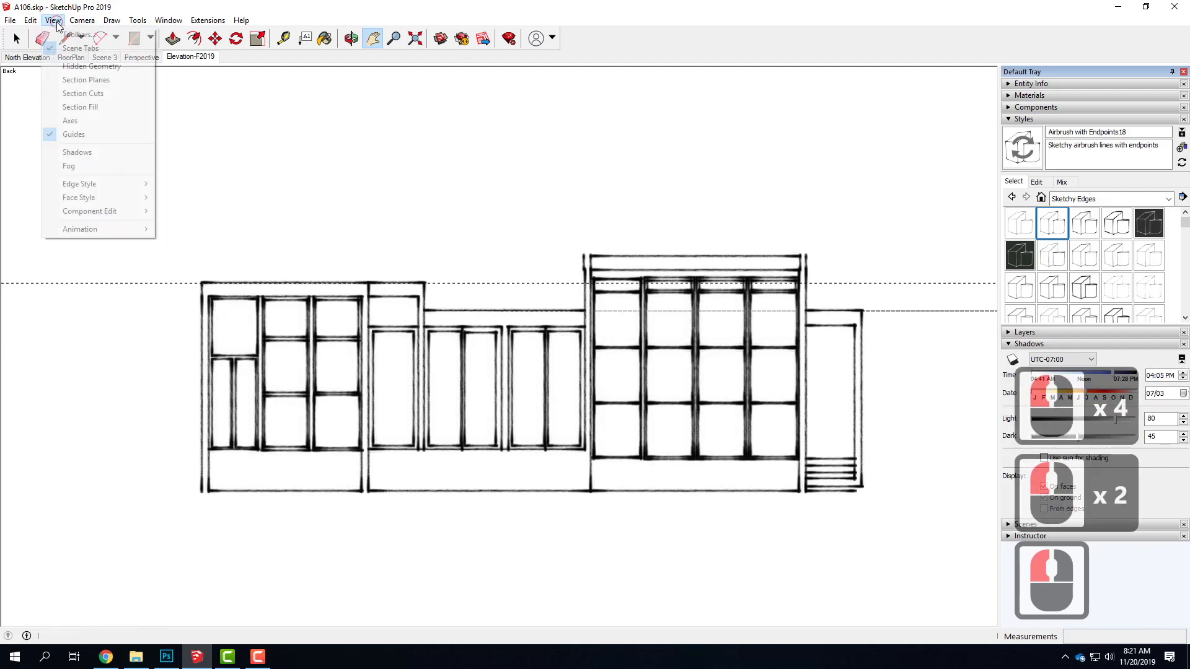
{"action": "left_click", "coordinate": [51, 136]}
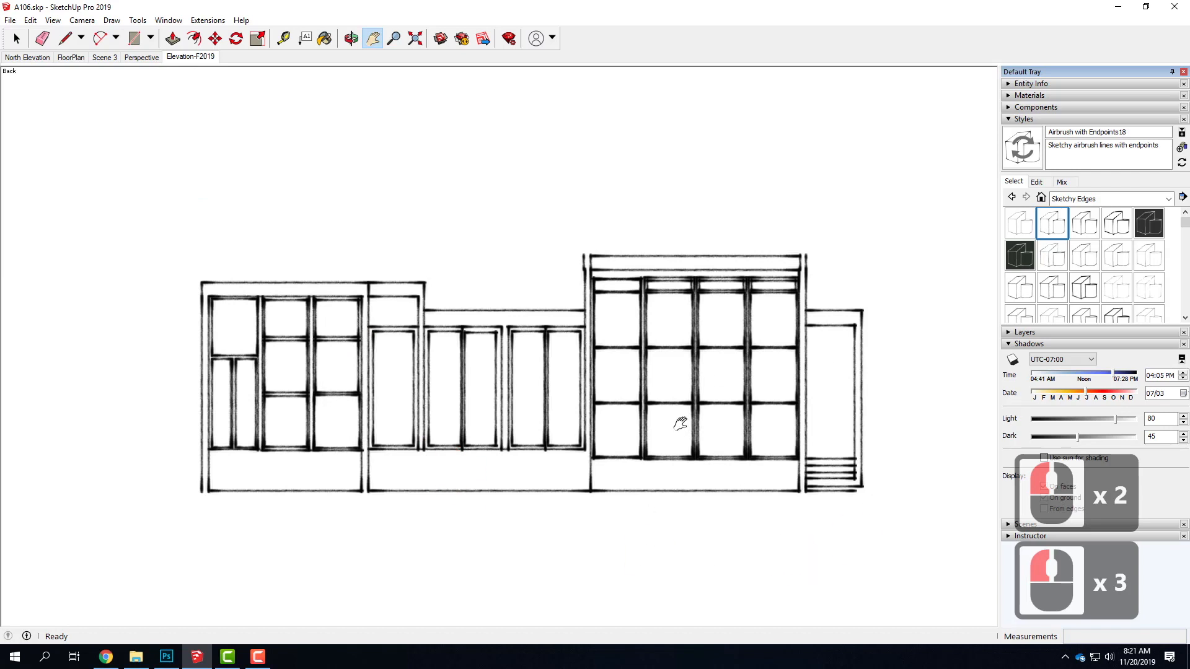
- Export the airbrush-style elevation as a 2D JPEG graphic named Elevation01_airbrush.jpg in the F2019/Elevation folder
{"action": "left_click", "coordinate": [10, 20]}
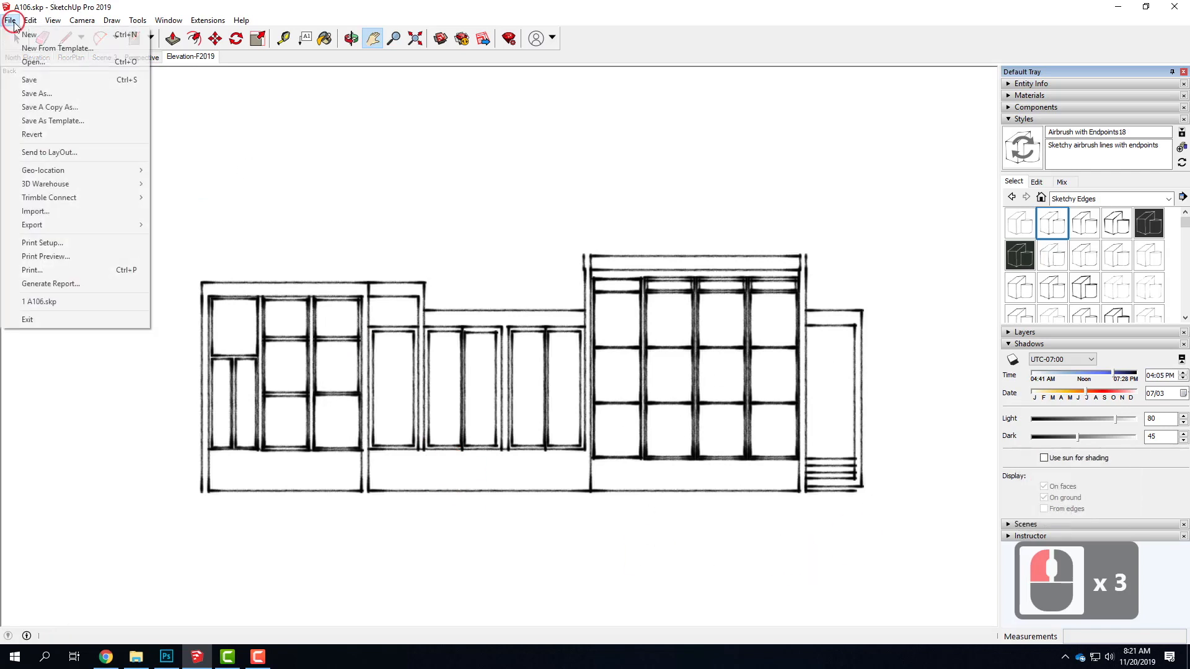
{"action": "mouse_move", "coordinate": [74, 224]}
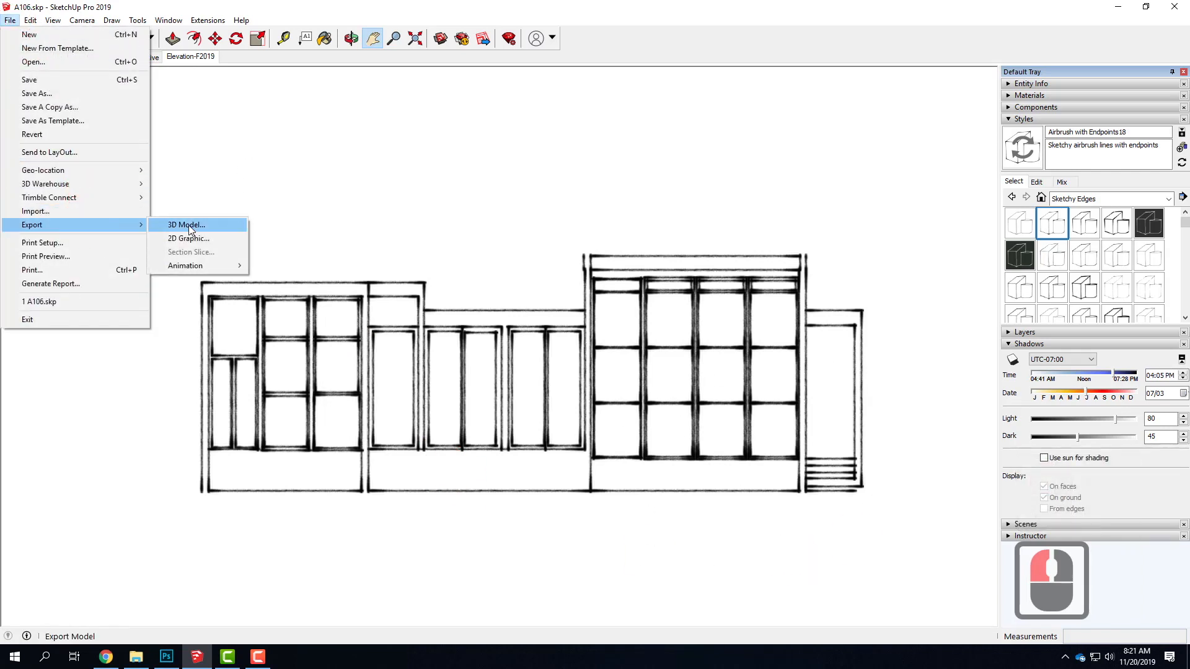
{"action": "left_click", "coordinate": [198, 238]}
{"action": "left_click", "coordinate": [282, 135]}
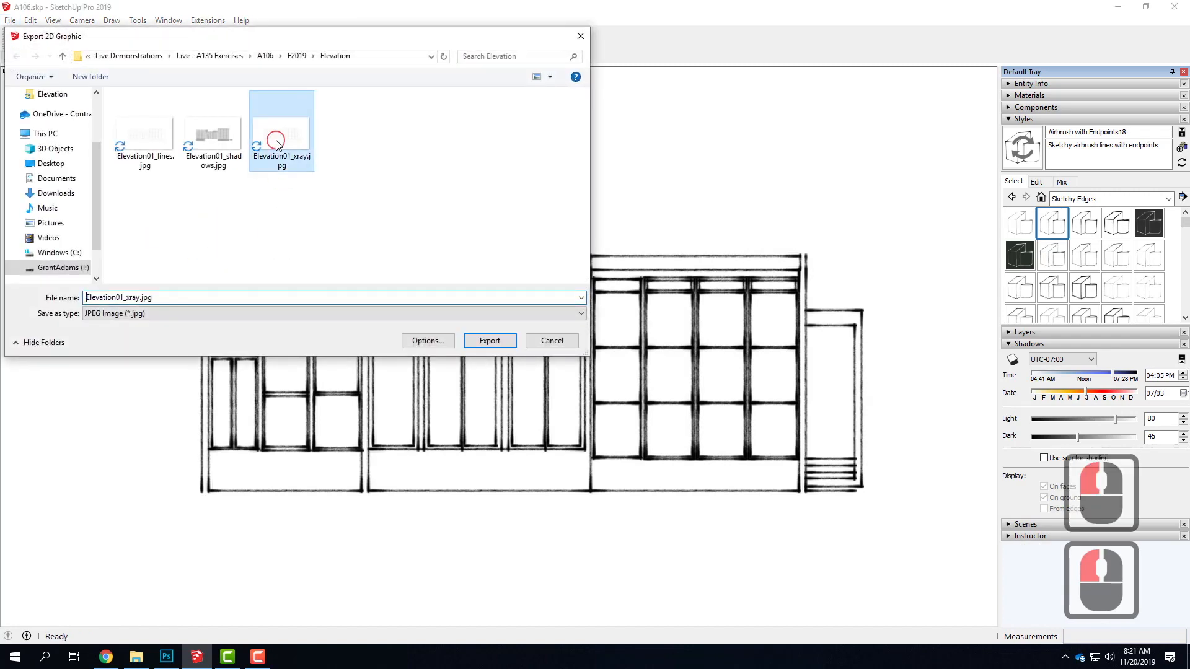
{"action": "left_click", "coordinate": [134, 297]}
{"action": "left_click", "coordinate": [183, 290]}
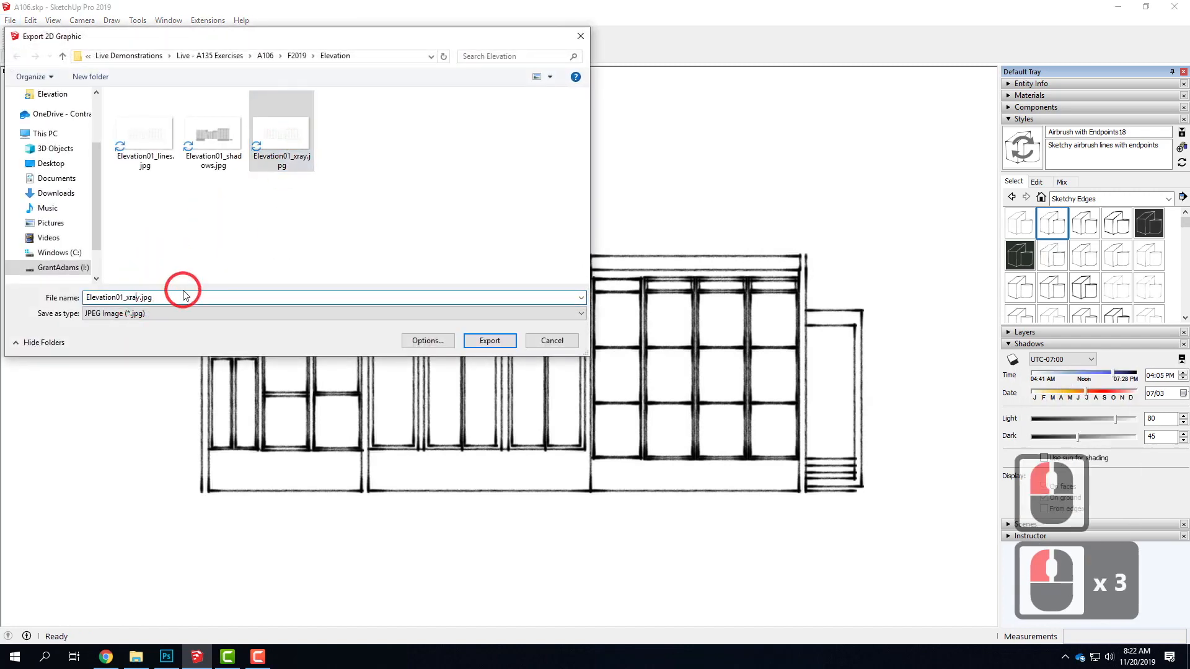
{"action": "key", "text": "Right"}
{"action": "key", "text": "BackSpace"}
{"action": "key", "text": "BackSpace"}
{"action": "key", "text": "BackSpace"}
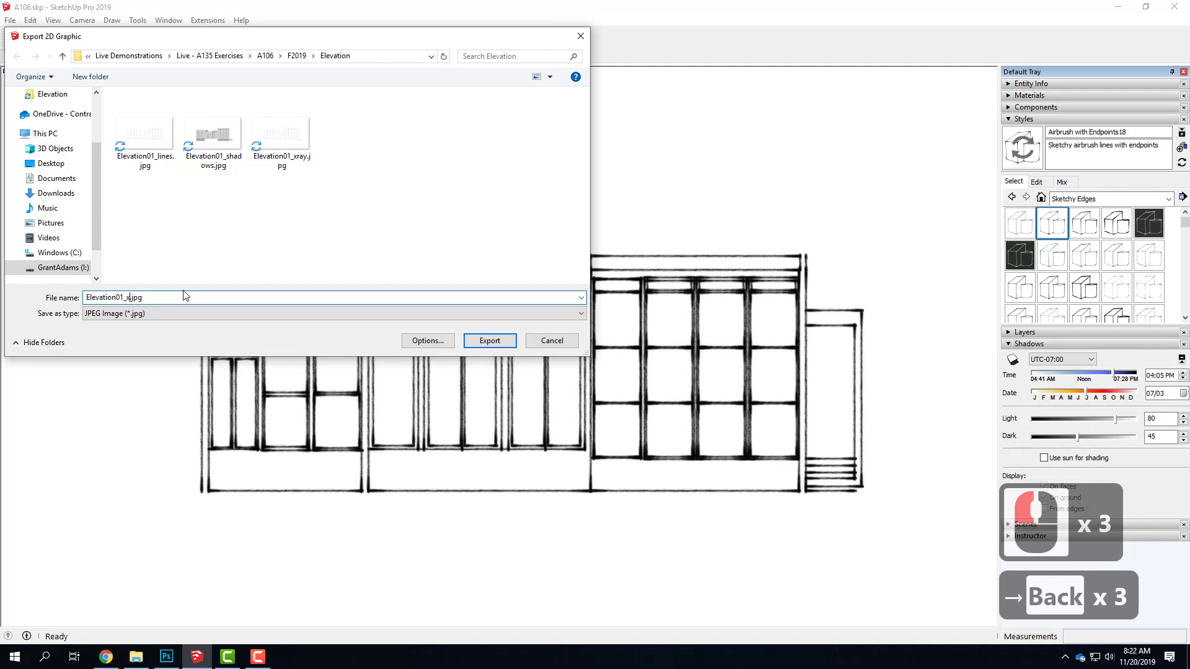
{"action": "type", "text": "airbrush"}
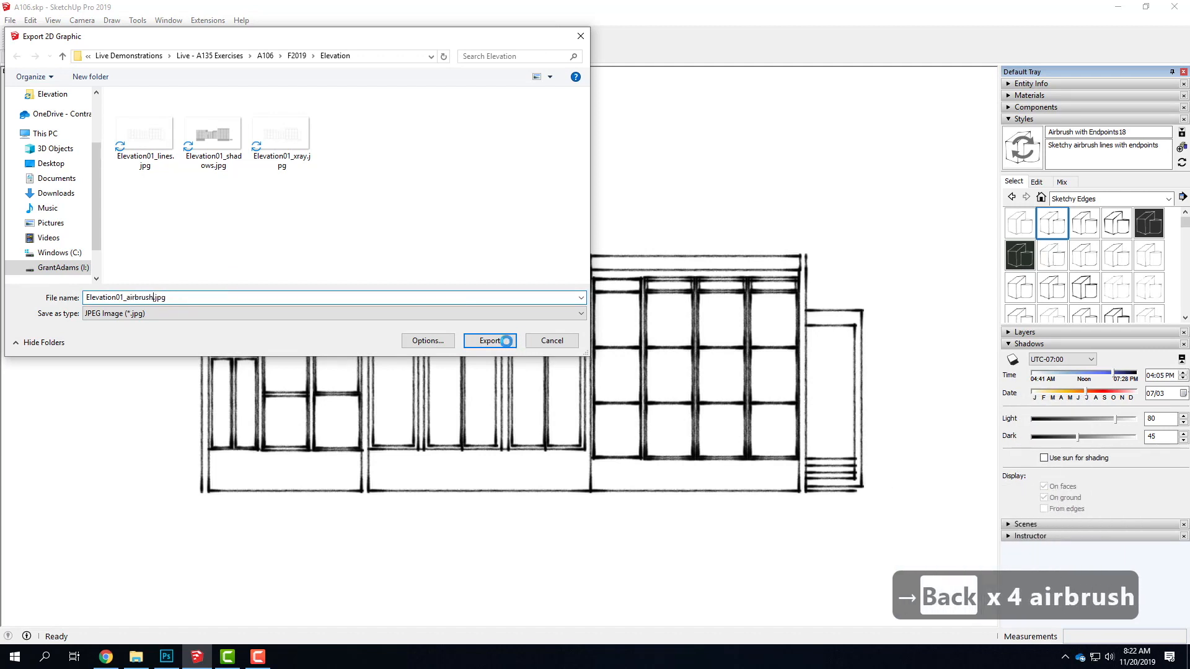
{"action": "left_click", "coordinate": [507, 341]}
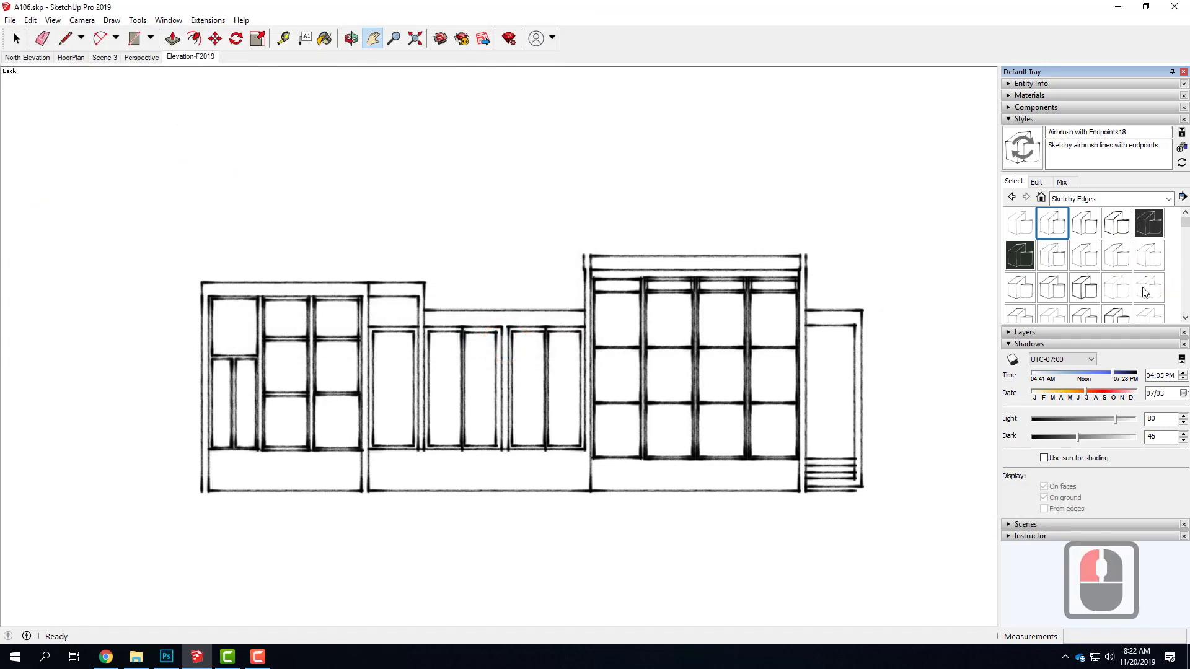
- Try the Pen Grey sketchy-edge style on the elevation, then apply Pen Black instead
{"action": "scroll", "coordinate": [1164, 318], "scroll_direction": "down", "scroll_amount": 2}
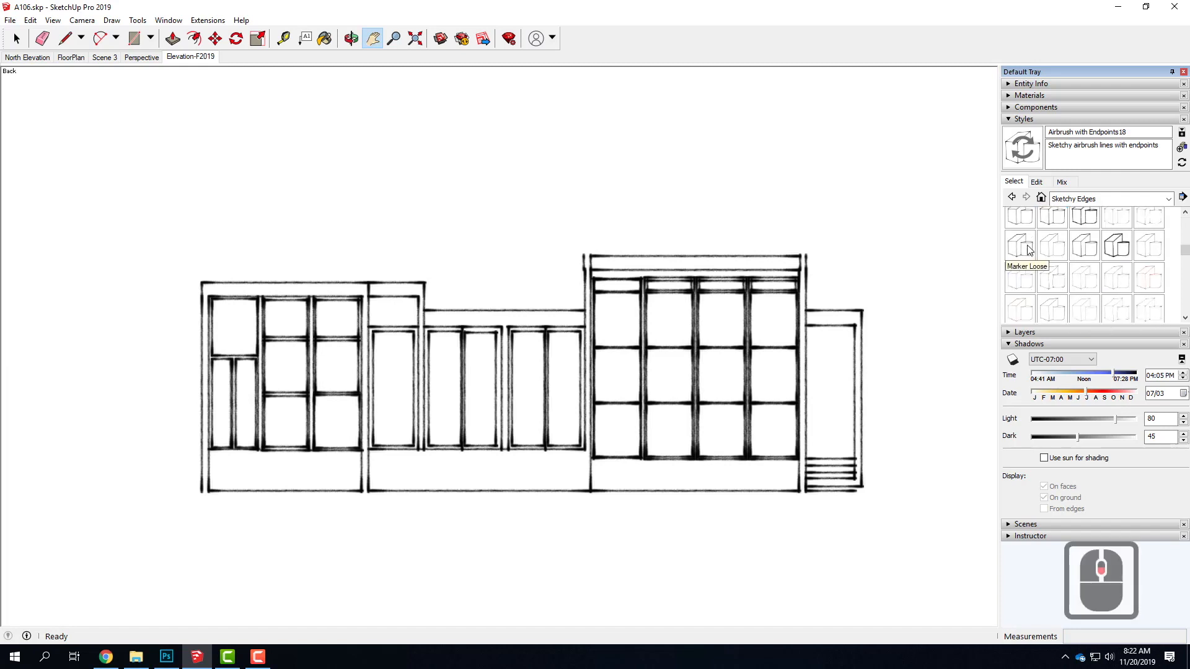
{"action": "left_click", "coordinate": [1080, 279]}
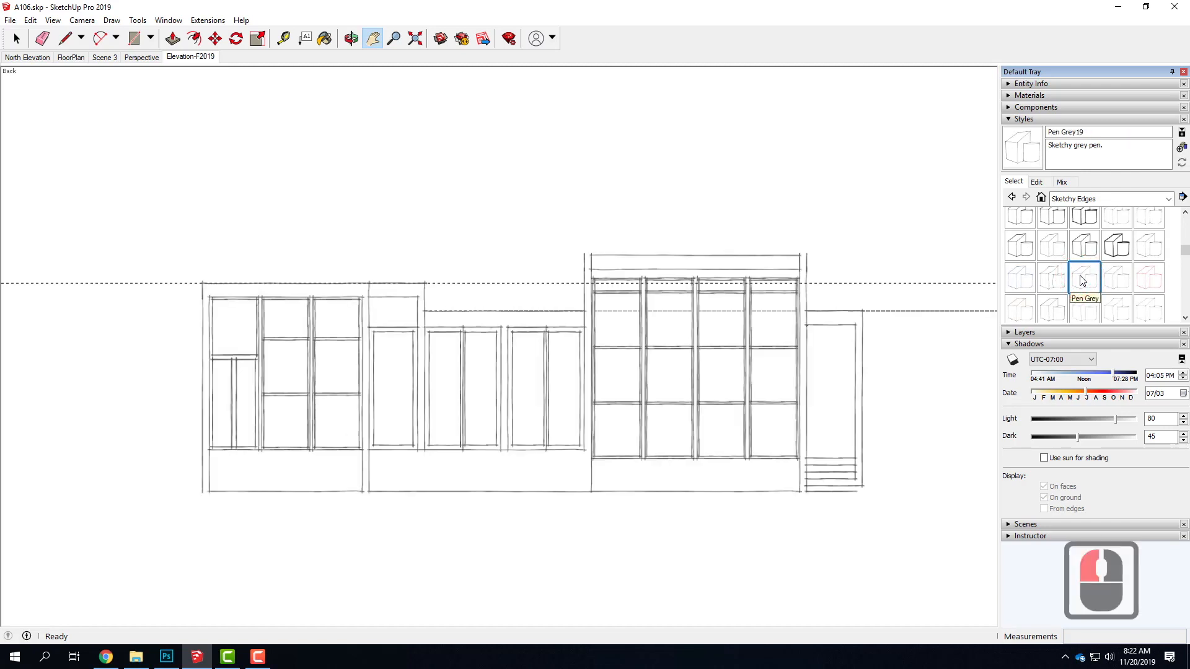
{"action": "left_click", "coordinate": [1147, 248]}
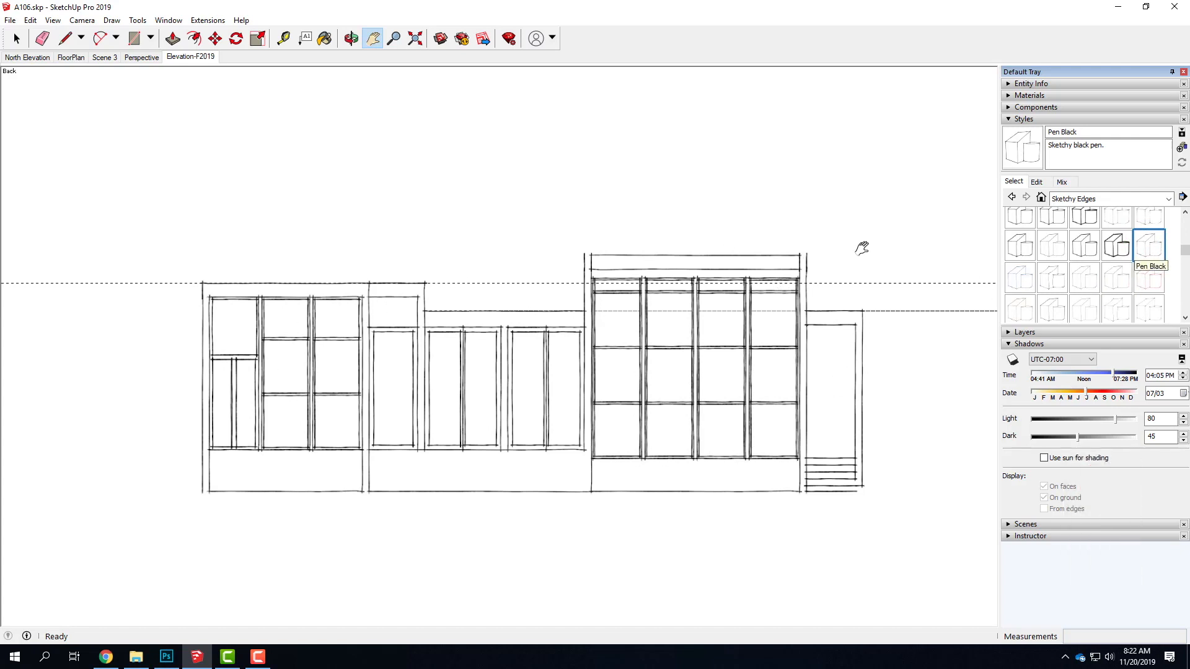
- Hide the guides, section fill, section cuts and section planes in the Pen Black elevation view
{"action": "left_click", "coordinate": [81, 21]}
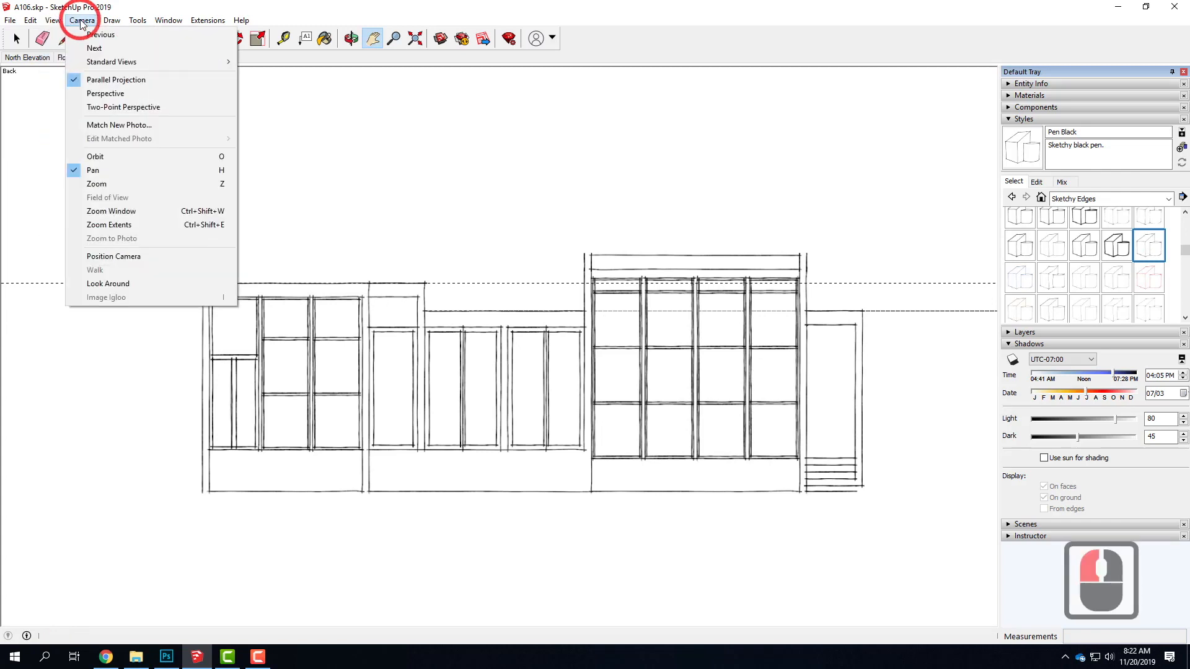
{"action": "mouse_move", "coordinate": [51, 21]}
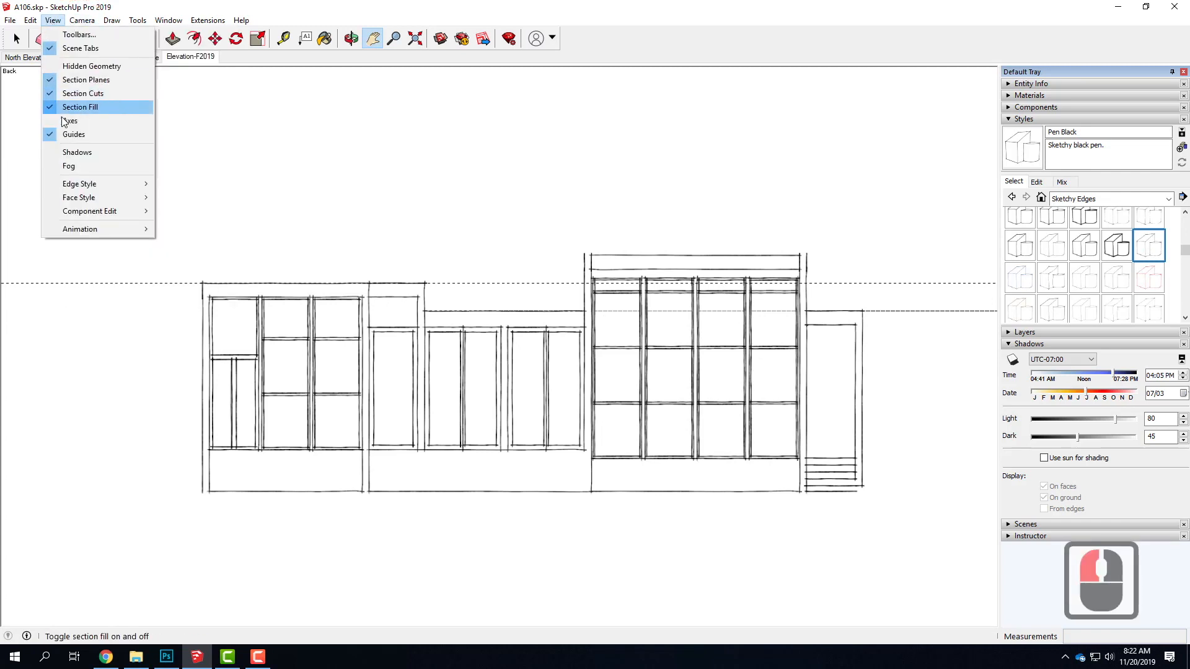
{"action": "left_click", "coordinate": [47, 136]}
{"action": "left_click", "coordinate": [52, 21]}
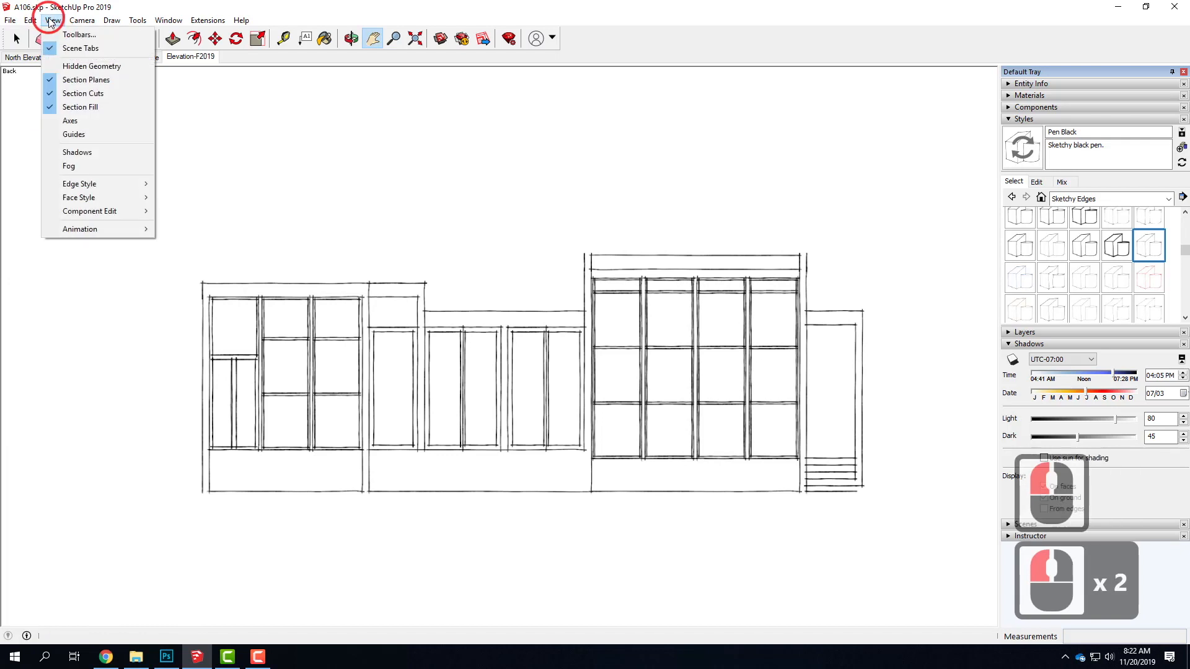
{"action": "left_click", "coordinate": [52, 107]}
{"action": "left_click", "coordinate": [52, 21]}
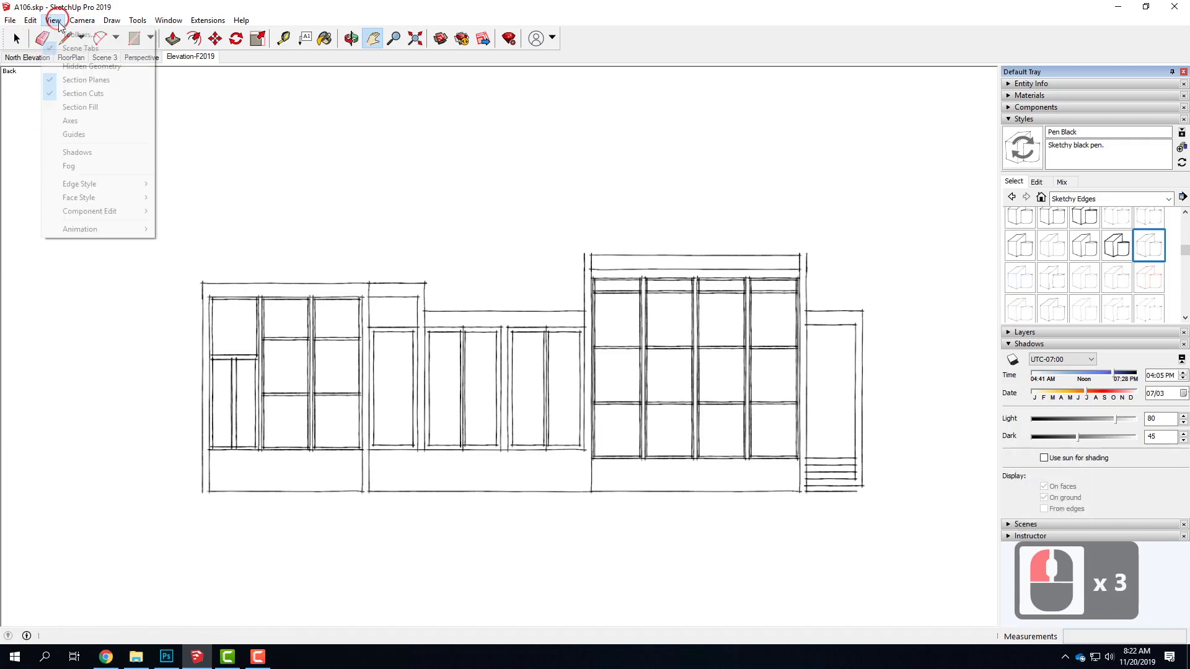
{"action": "left_click", "coordinate": [52, 93]}
{"action": "left_click", "coordinate": [52, 20]}
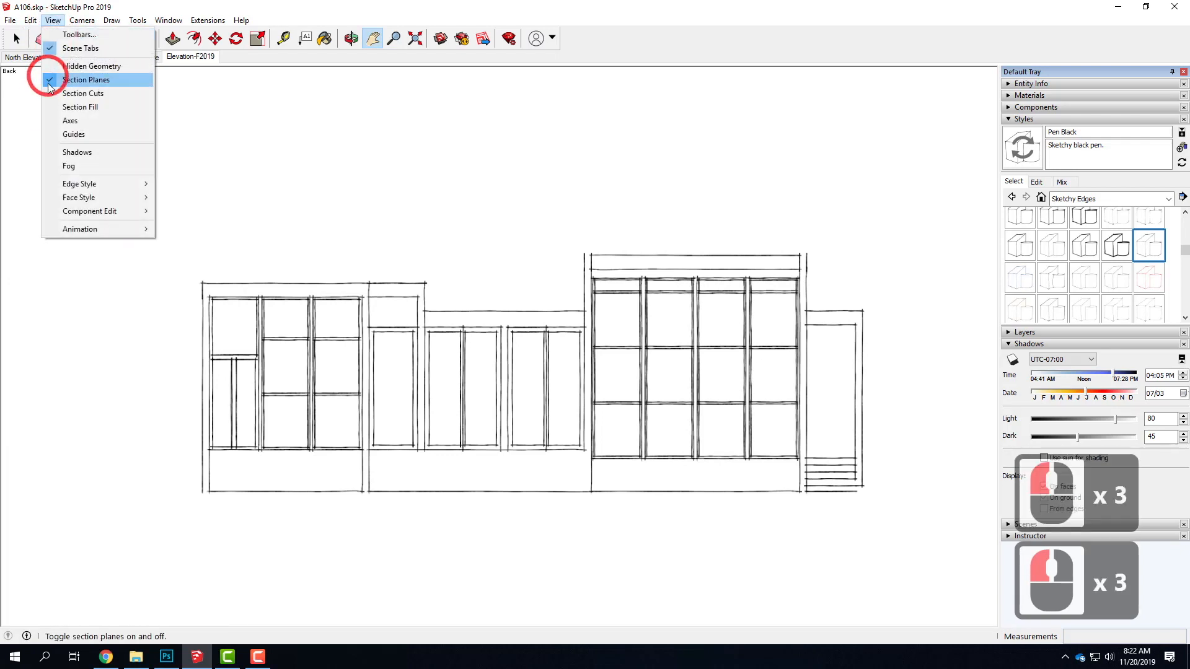
{"action": "left_click", "coordinate": [52, 79]}
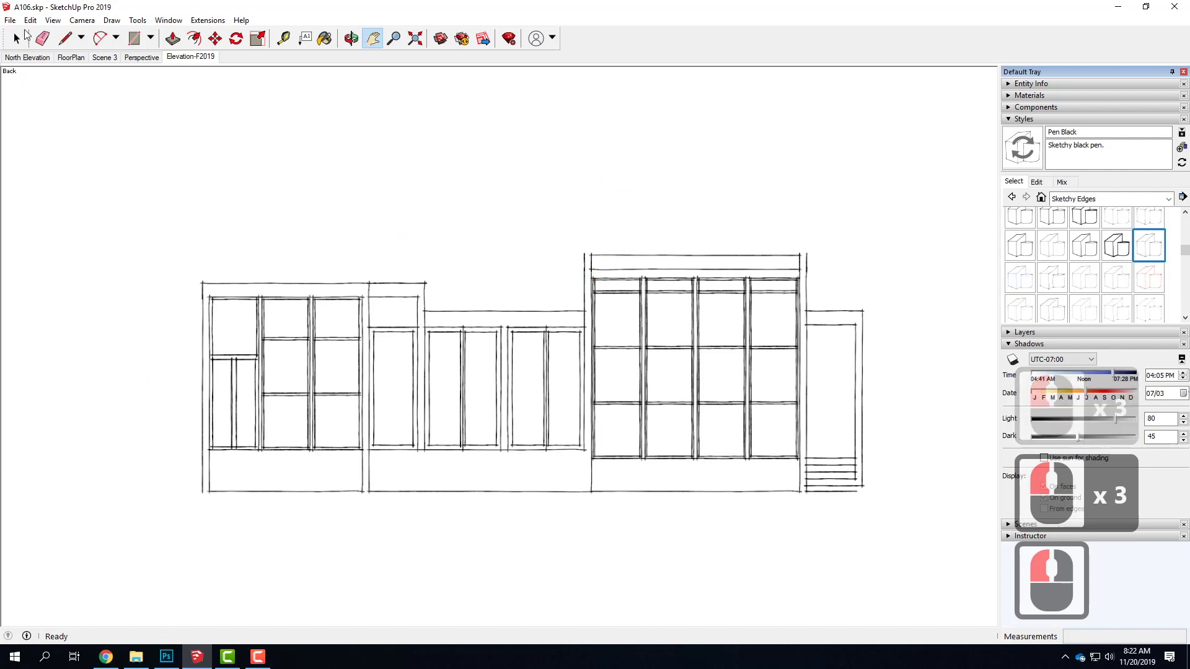
- Export the Pen Black elevation as a 2D JPEG graphic named Elevation01_pen.jpg in the same folder
{"action": "left_click", "coordinate": [10, 21]}
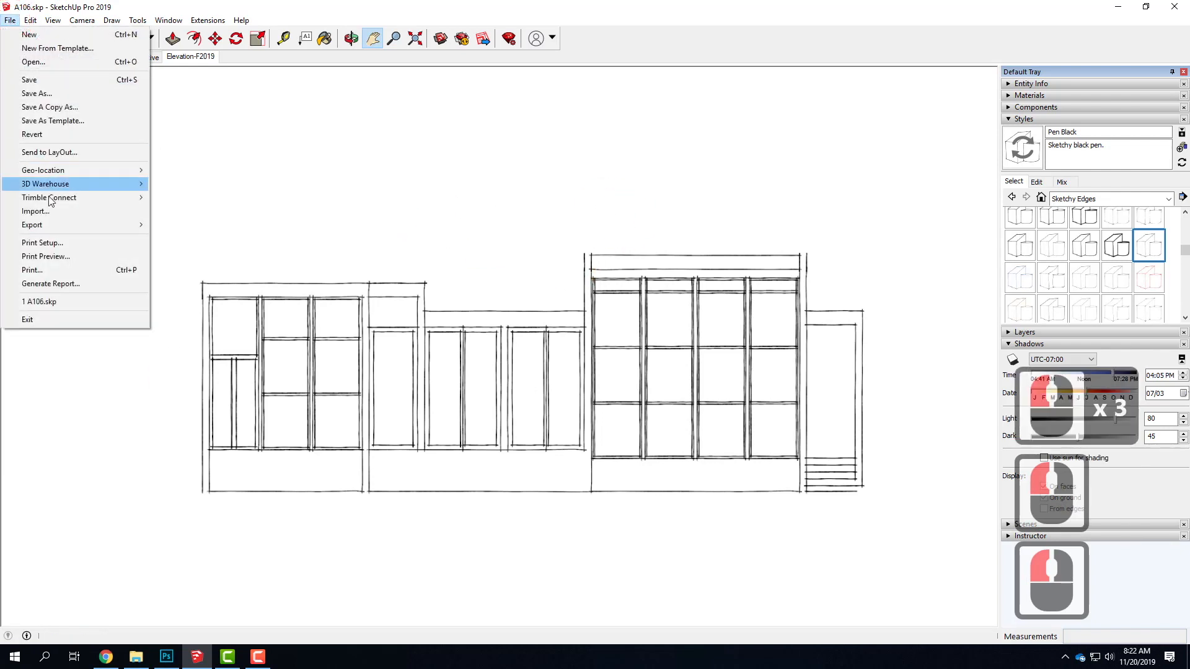
{"action": "mouse_move", "coordinate": [93, 224]}
{"action": "left_click", "coordinate": [209, 238]}
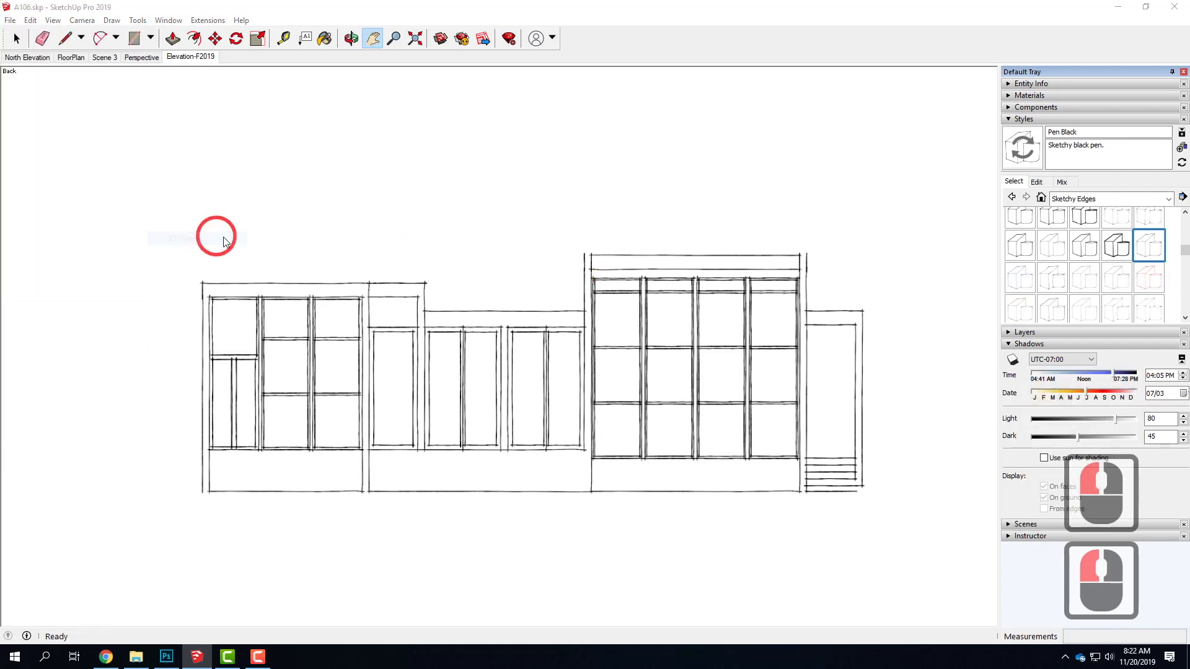
{"action": "left_click", "coordinate": [338, 143]}
{"action": "triple_click", "coordinate": [139, 298]}
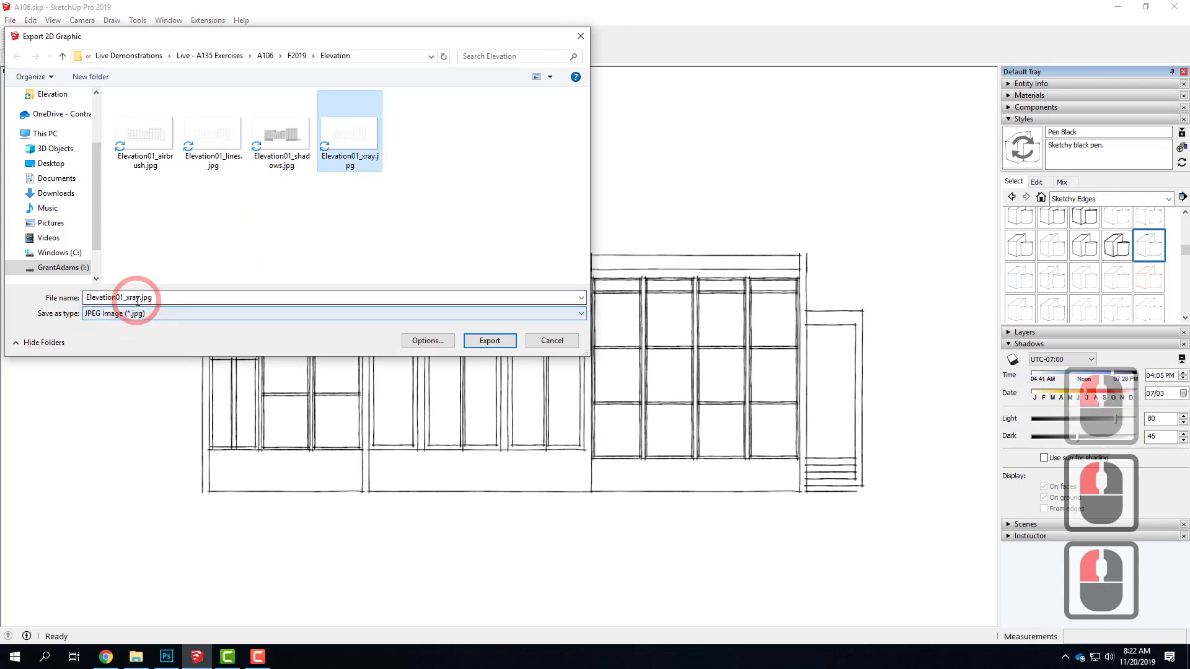
{"action": "key", "text": "BackSpace"}
{"action": "key", "text": "BackSpace"}
{"action": "key", "text": "BackSpace"}
{"action": "key", "text": "BackSpace"}
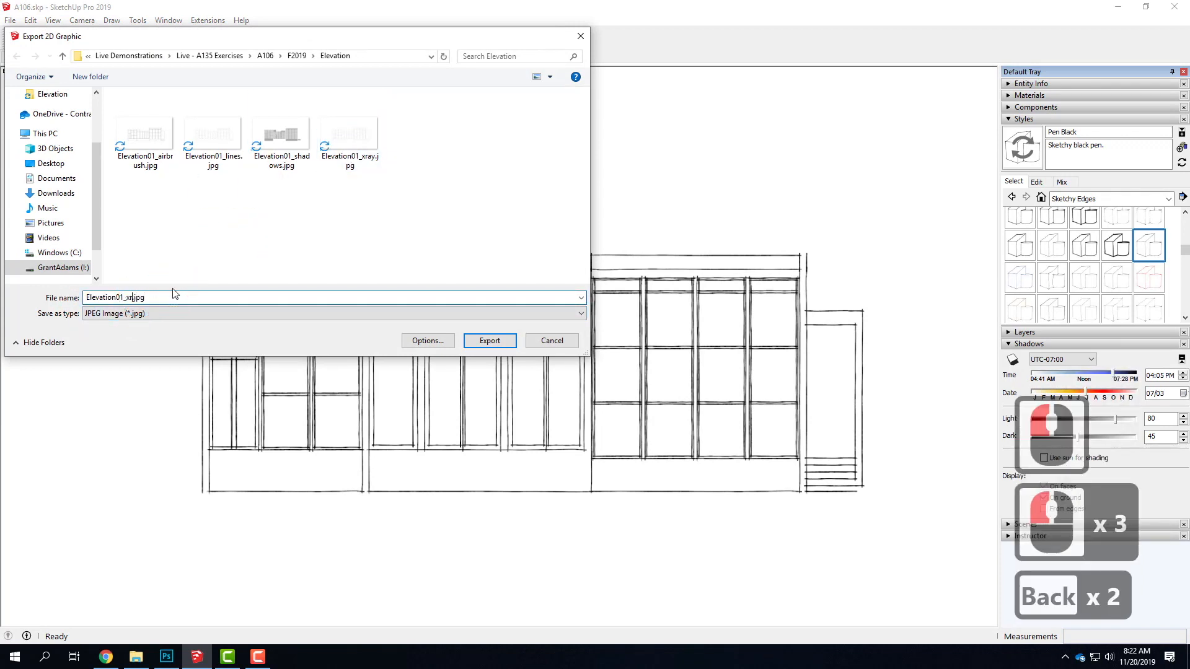
{"action": "type", "text": "pen"}
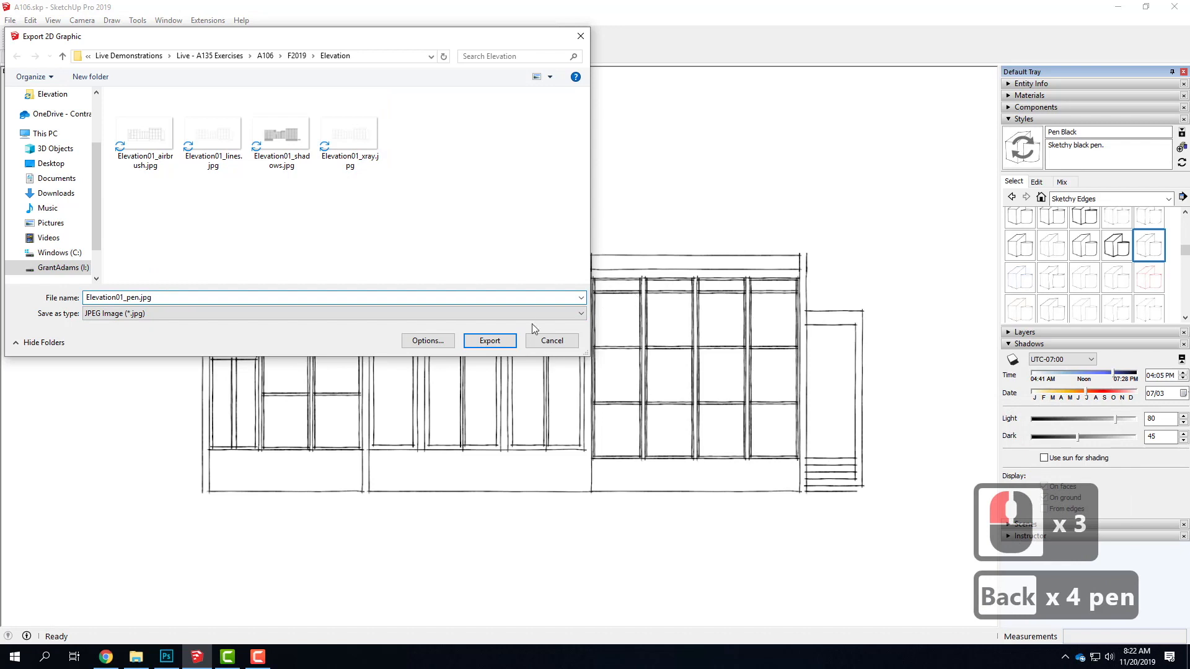
{"action": "left_click", "coordinate": [490, 341]}
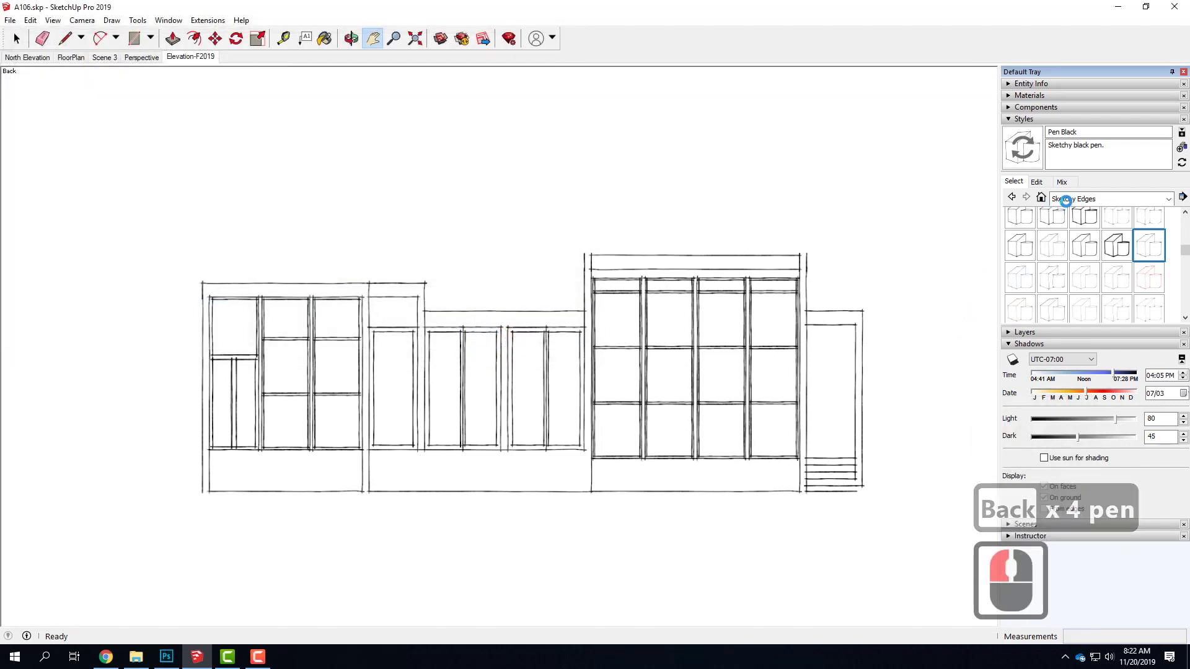
- Apply the 3D Printing Style from the Default Styles collection to the elevation
{"action": "left_click", "coordinate": [1065, 199]}
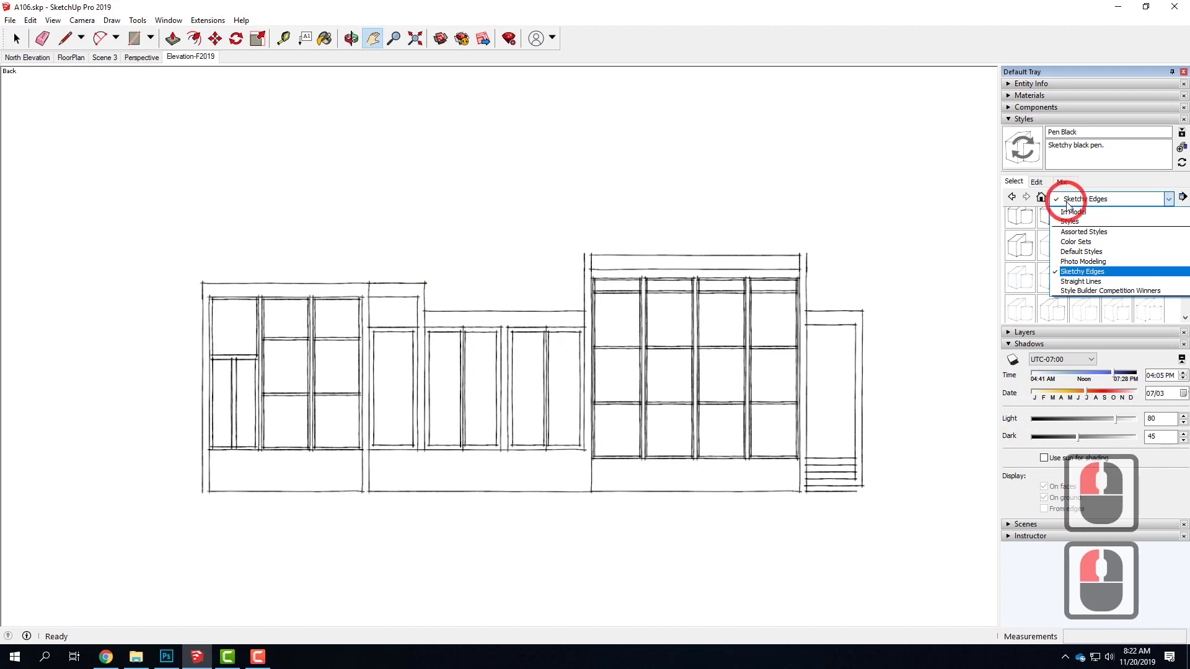
{"action": "left_click", "coordinate": [1081, 251]}
{"action": "left_click", "coordinate": [1020, 224]}
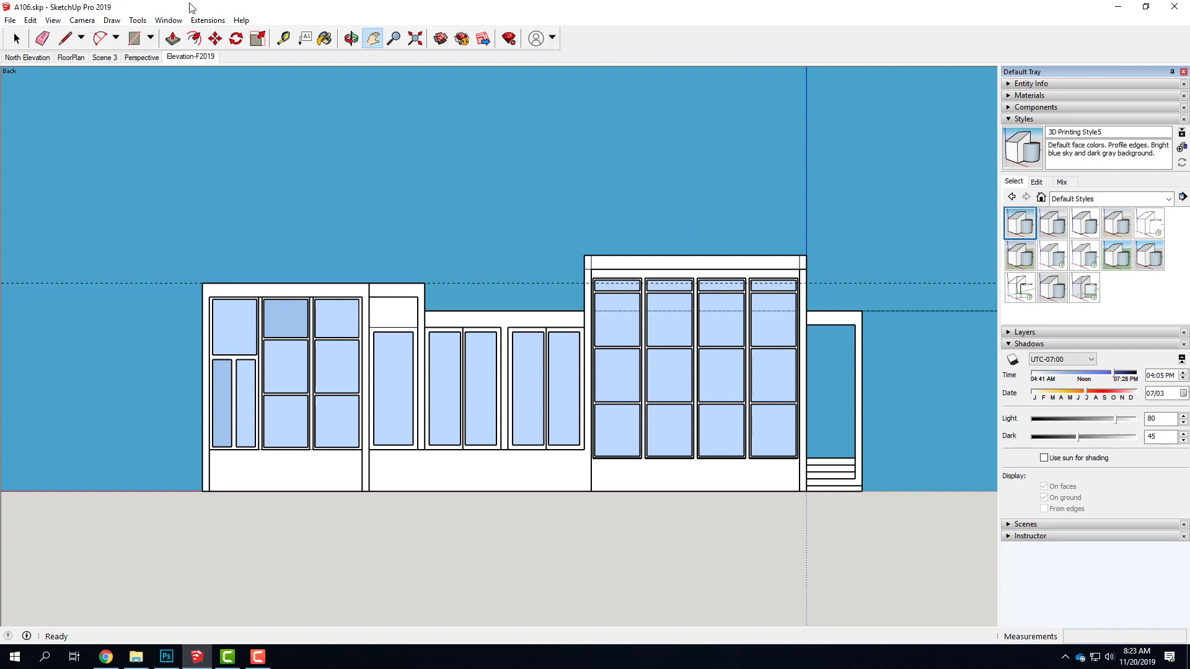
- Hide the section fill, axes and guides in the 3D Printing Style elevation view
{"action": "left_click", "coordinate": [53, 21]}
{"action": "left_click", "coordinate": [56, 103]}
{"action": "left_click", "coordinate": [53, 20]}
{"action": "left_click", "coordinate": [54, 101]}
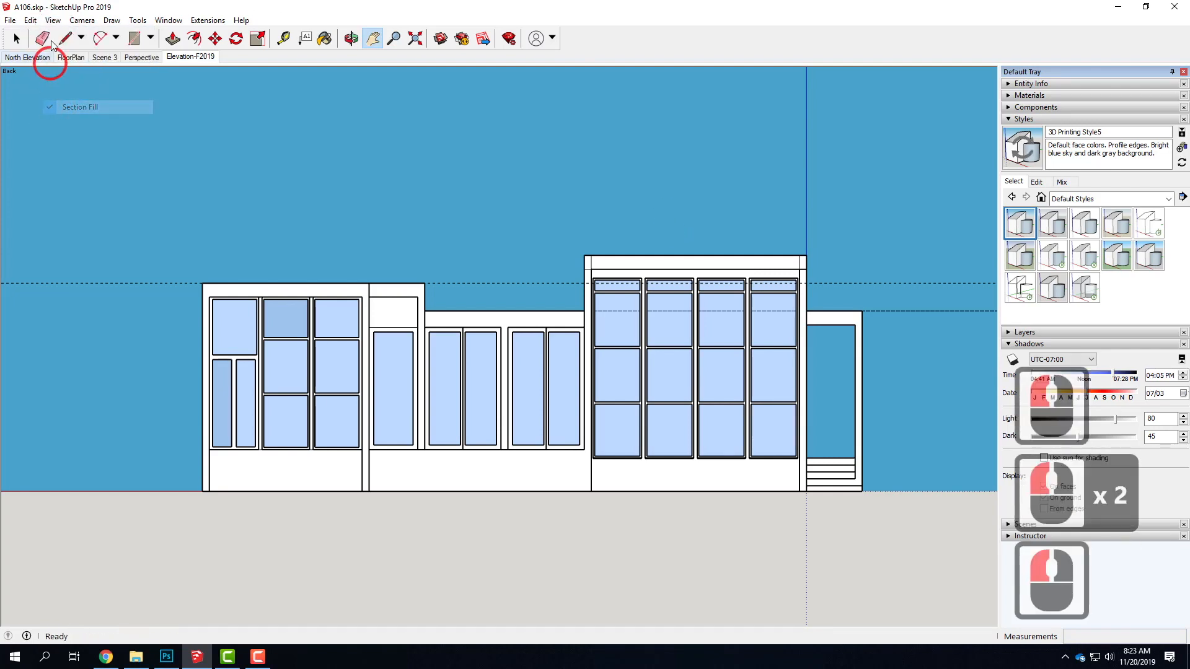
{"action": "left_click", "coordinate": [54, 20]}
{"action": "left_click", "coordinate": [56, 105]}
{"action": "left_click", "coordinate": [54, 21]}
{"action": "left_click", "coordinate": [50, 134]}
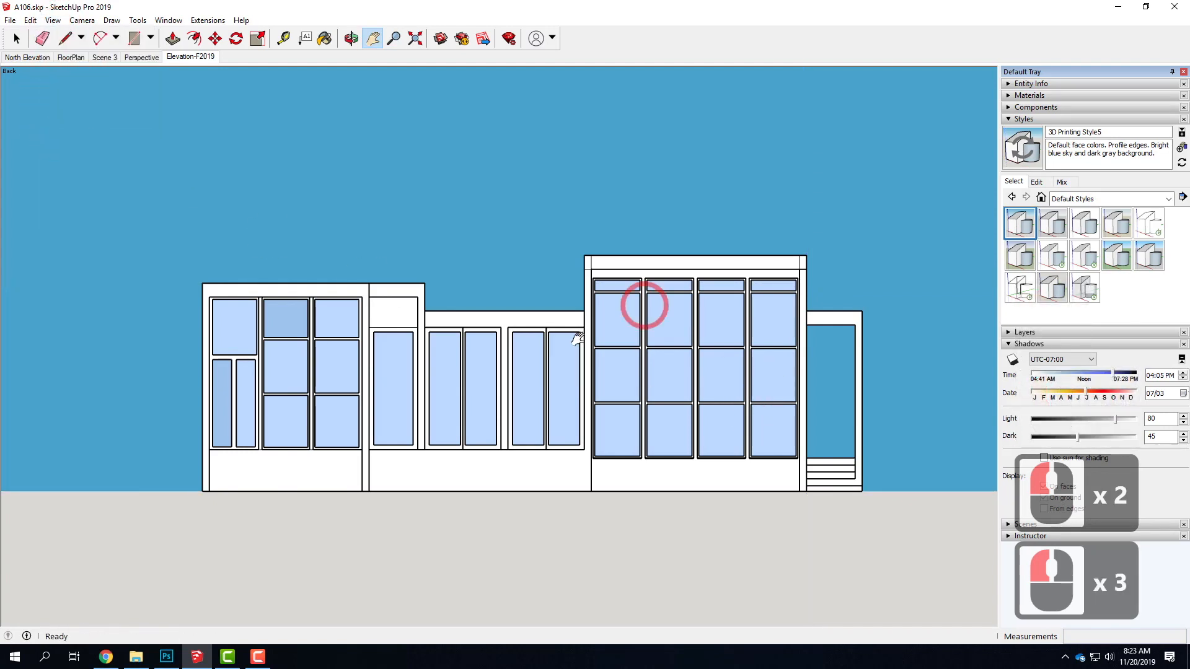
- Export the 3D Printing Style elevation as a 2D JPEG graphic named Elevation01_color.jpg in the Elevation folder
{"action": "left_click", "coordinate": [9, 19]}
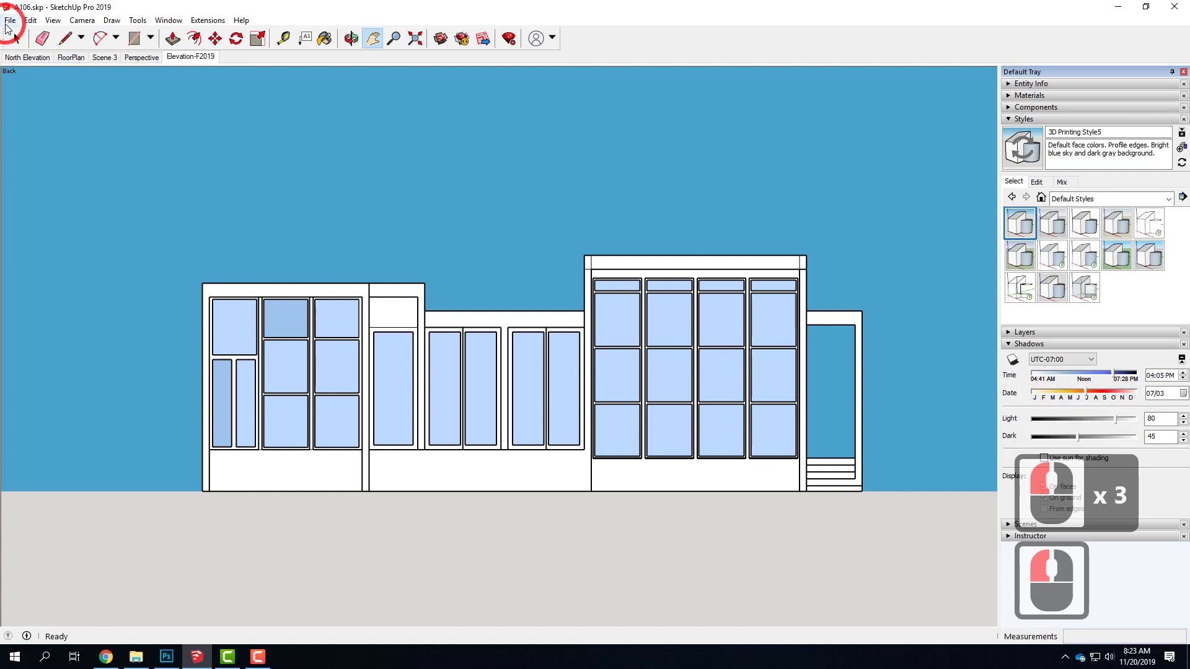
{"action": "left_click", "coordinate": [9, 20]}
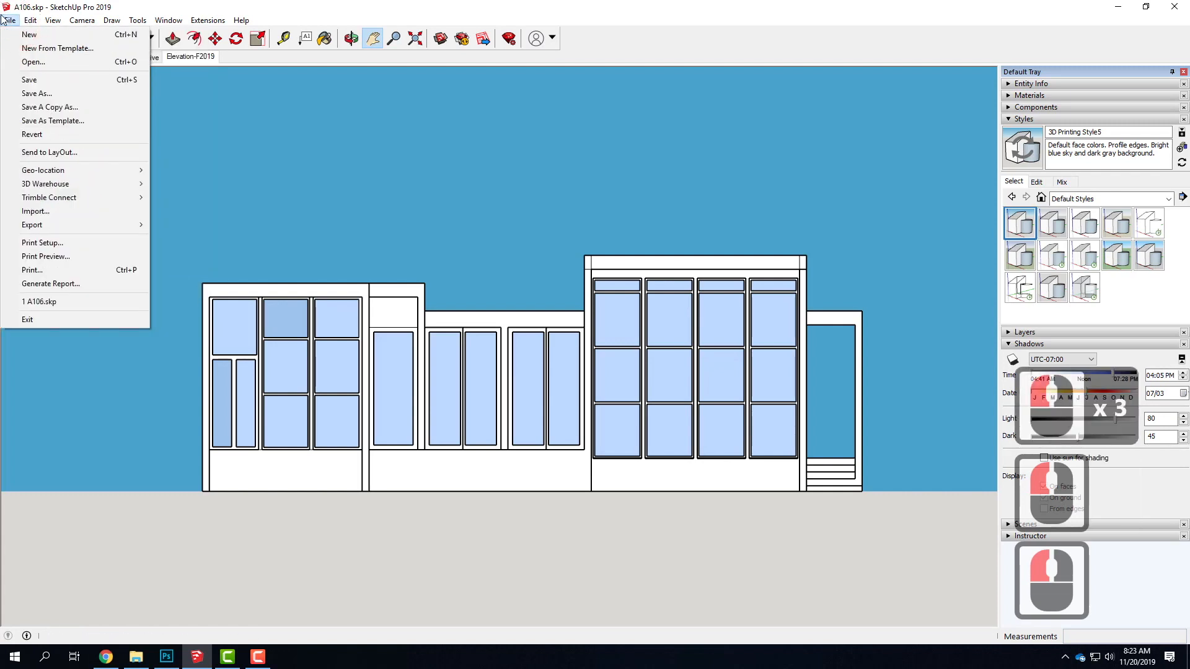
{"action": "mouse_move", "coordinate": [41, 228]}
{"action": "left_click", "coordinate": [205, 239]}
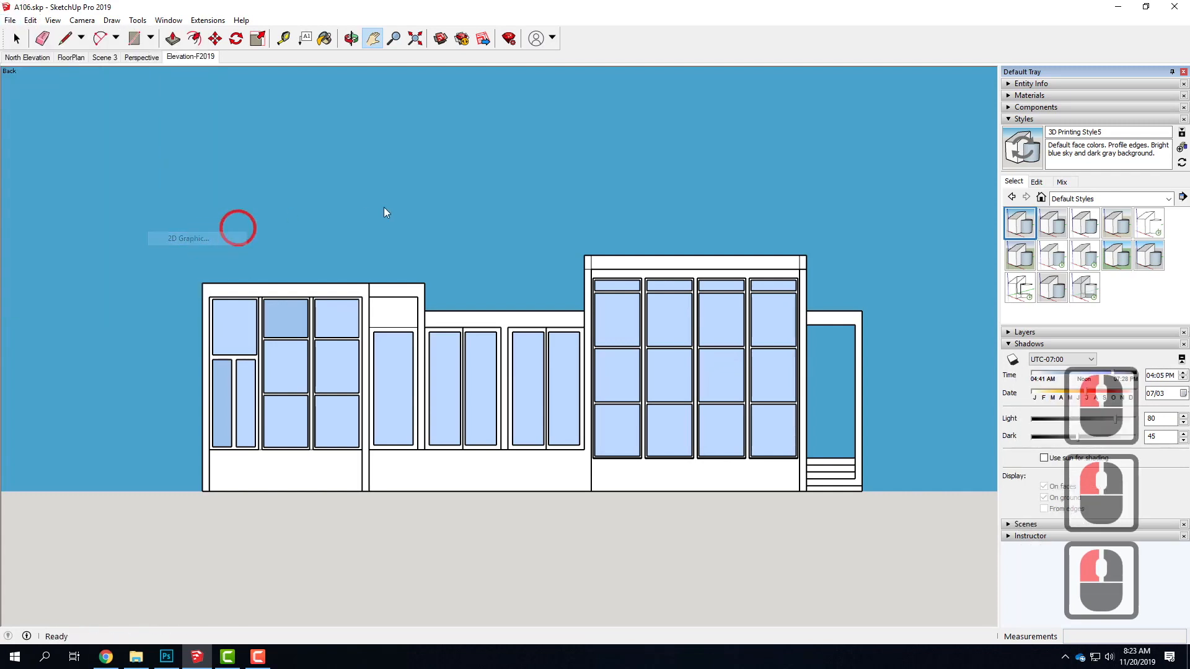
{"action": "left_click", "coordinate": [408, 140]}
{"action": "left_click", "coordinate": [142, 298]}
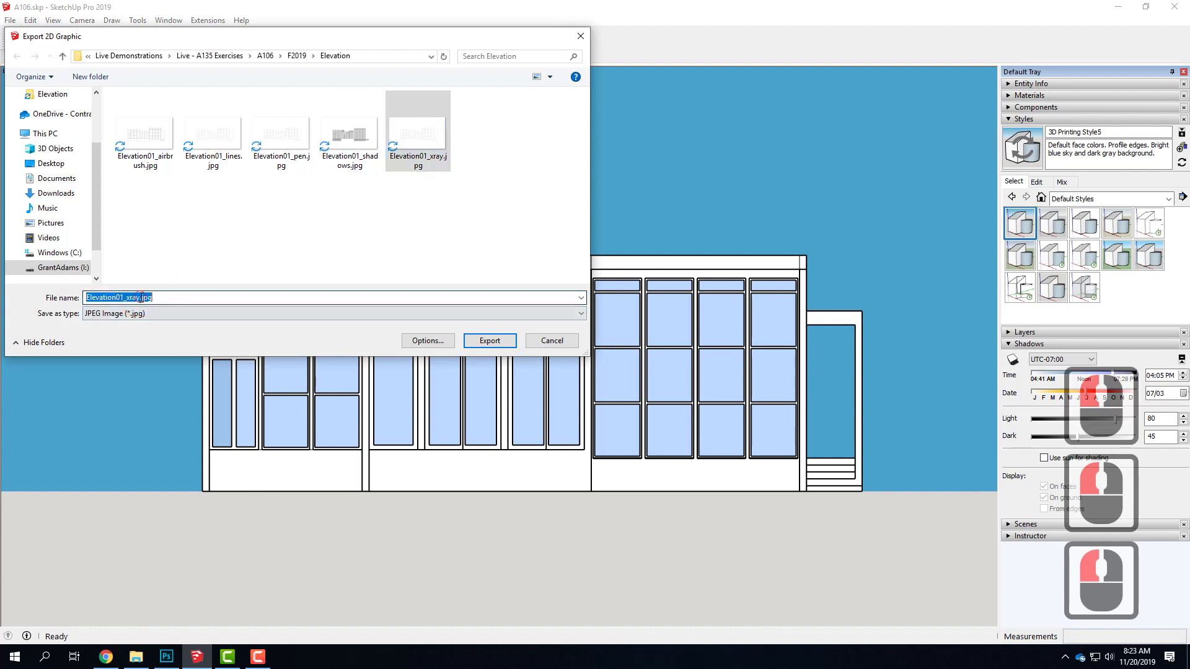
{"action": "left_click", "coordinate": [137, 297]}
{"action": "left_click", "coordinate": [137, 297]}
{"action": "key", "text": "BackSpace"}
{"action": "key", "text": "BackSpace"}
{"action": "key", "text": "BackSpace"}
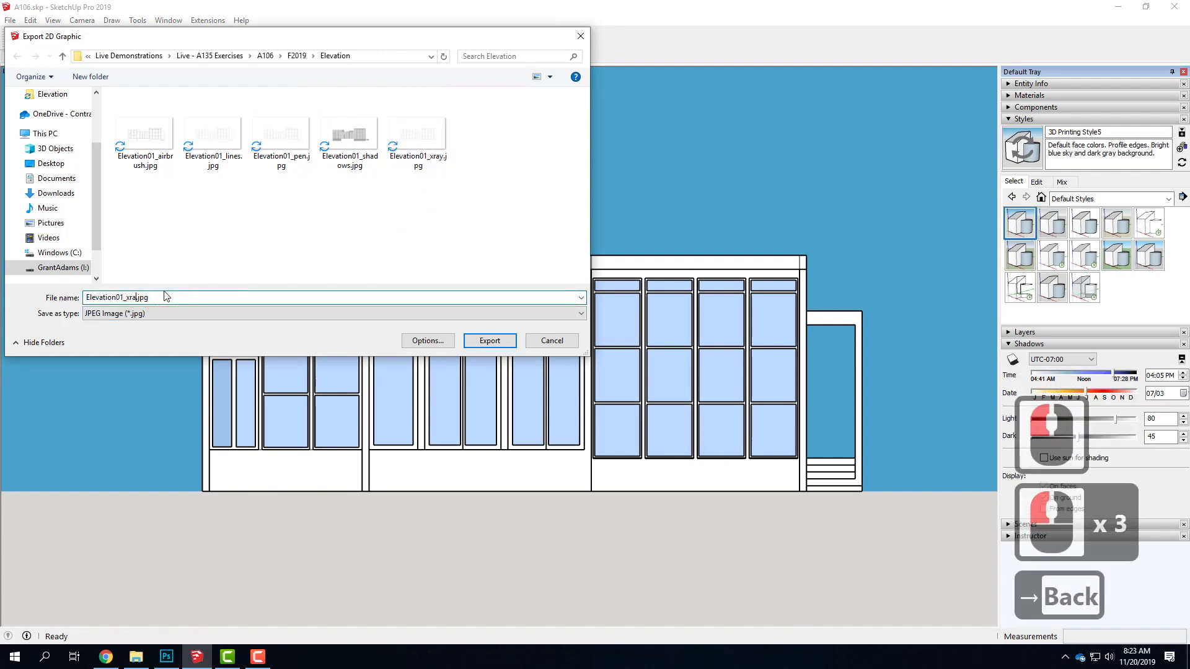
{"action": "key", "text": "BackSpace"}
{"action": "type", "text": "cop"}
{"action": "key", "text": "BackSpace"}
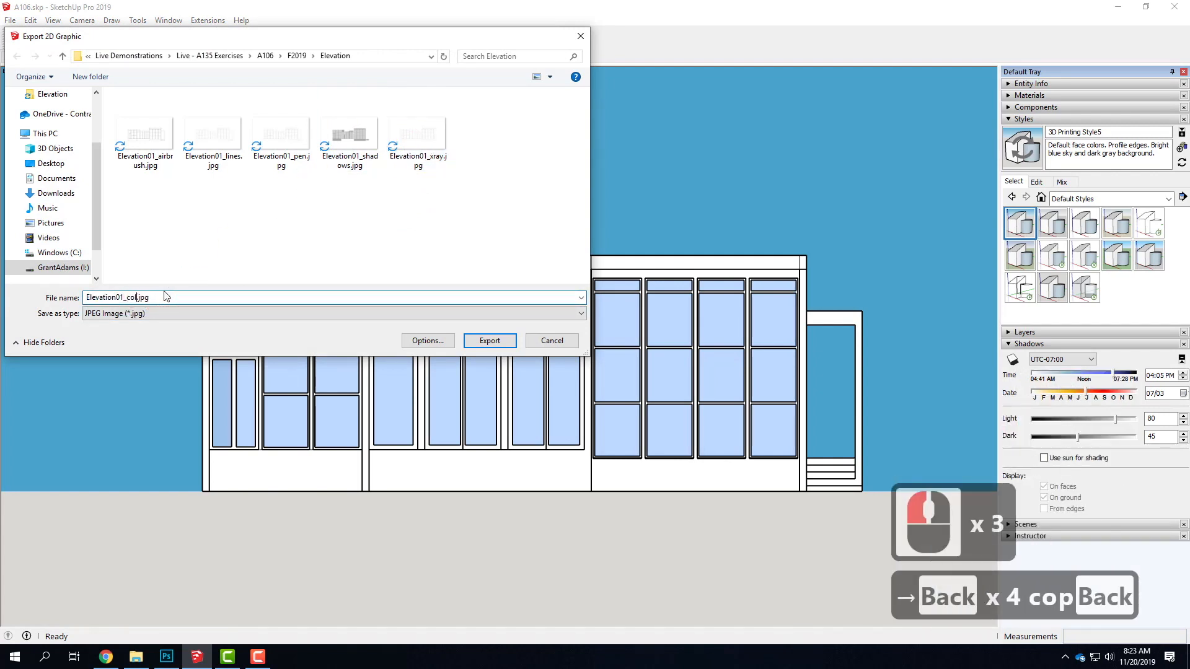
{"action": "type", "text": "lor"}
{"action": "left_click", "coordinate": [490, 340]}
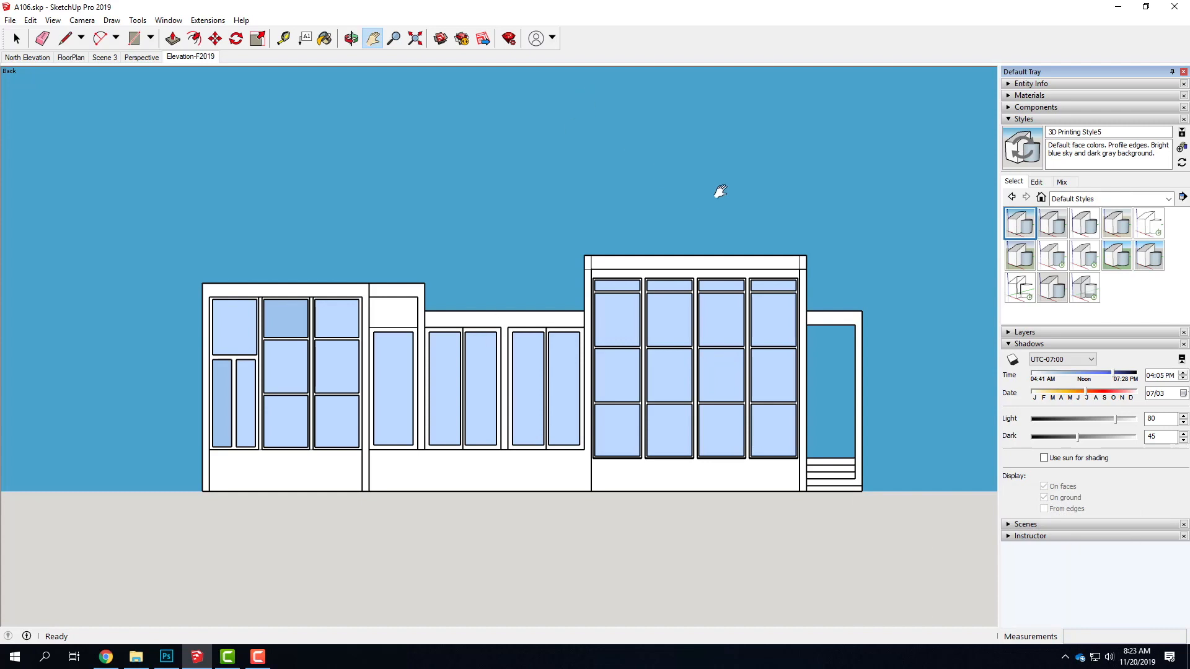
- Switch to Photoshop and browse for a file to open in OneDrive's Live Demonstrations/Live - A135 Exercises/A106/F2019/Elevation folder
{"action": "left_click", "coordinate": [1118, 7]}
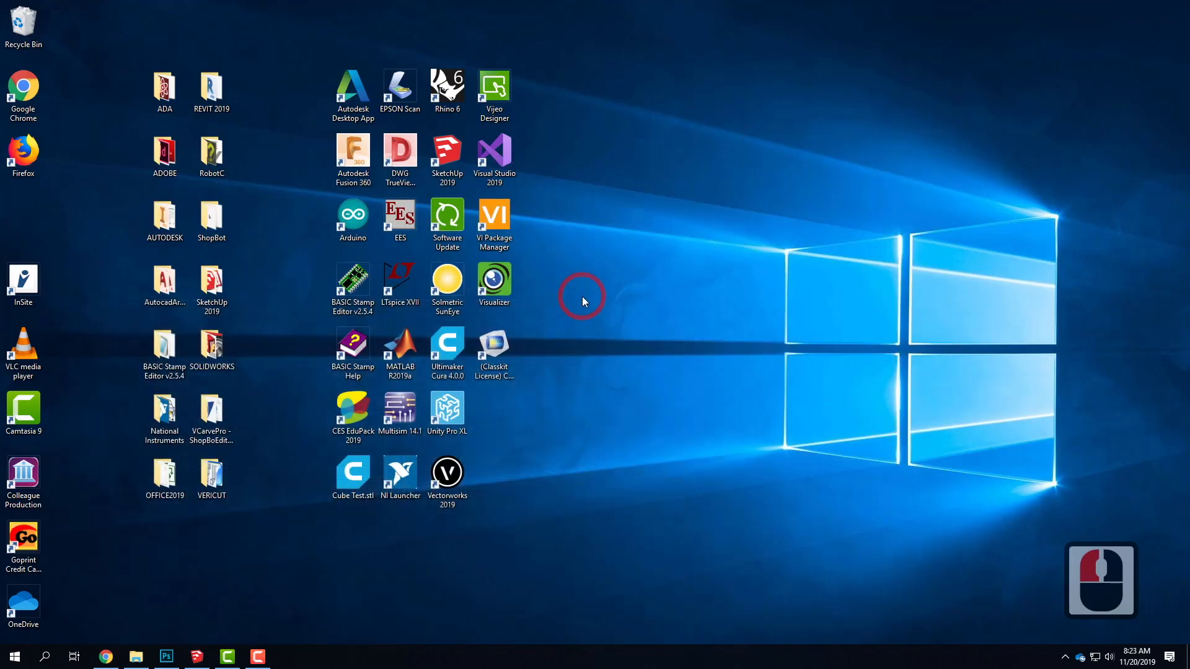
{"action": "left_click", "coordinate": [166, 656]}
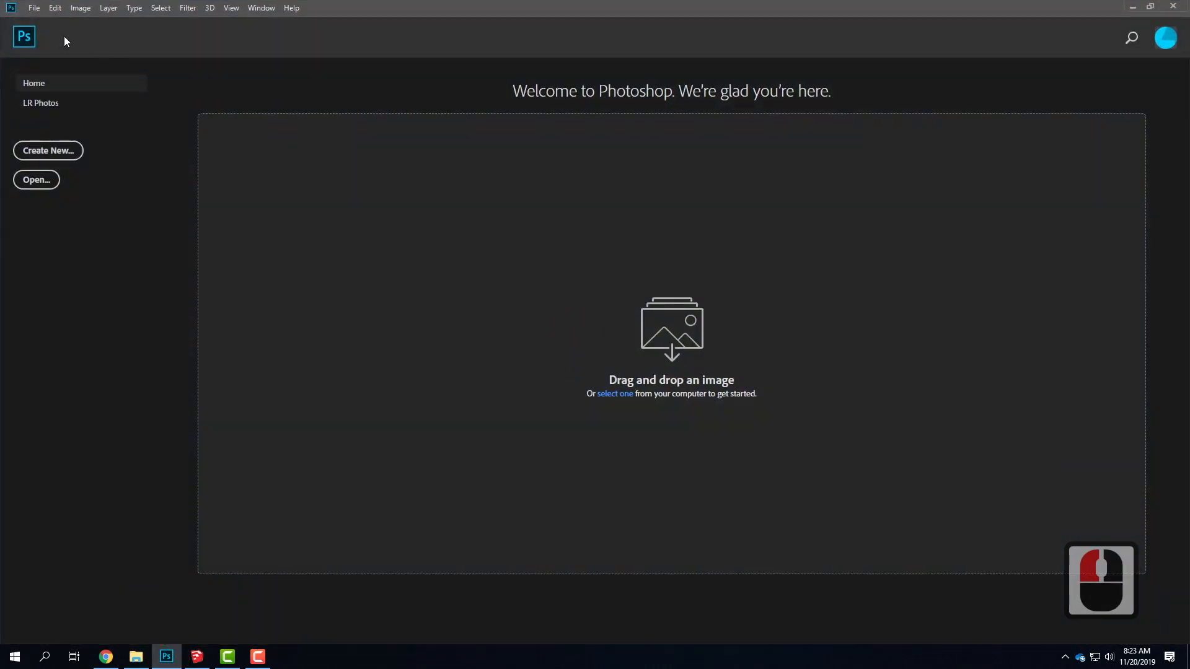
{"action": "left_click", "coordinate": [35, 8]}
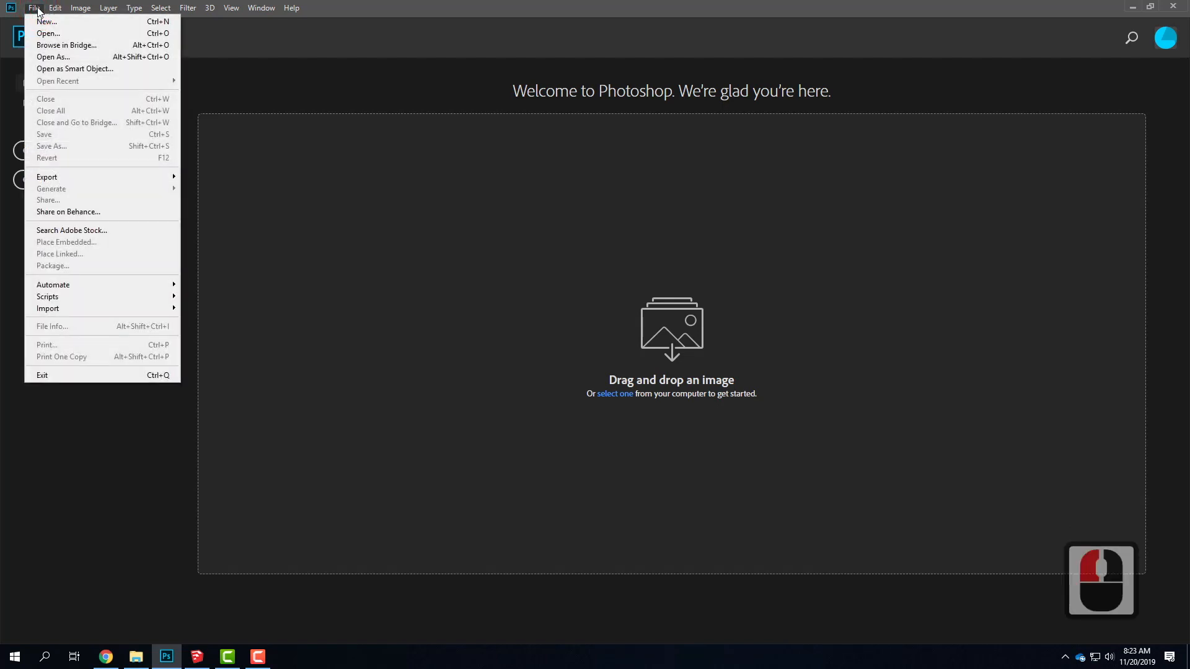
{"action": "left_click", "coordinate": [54, 33]}
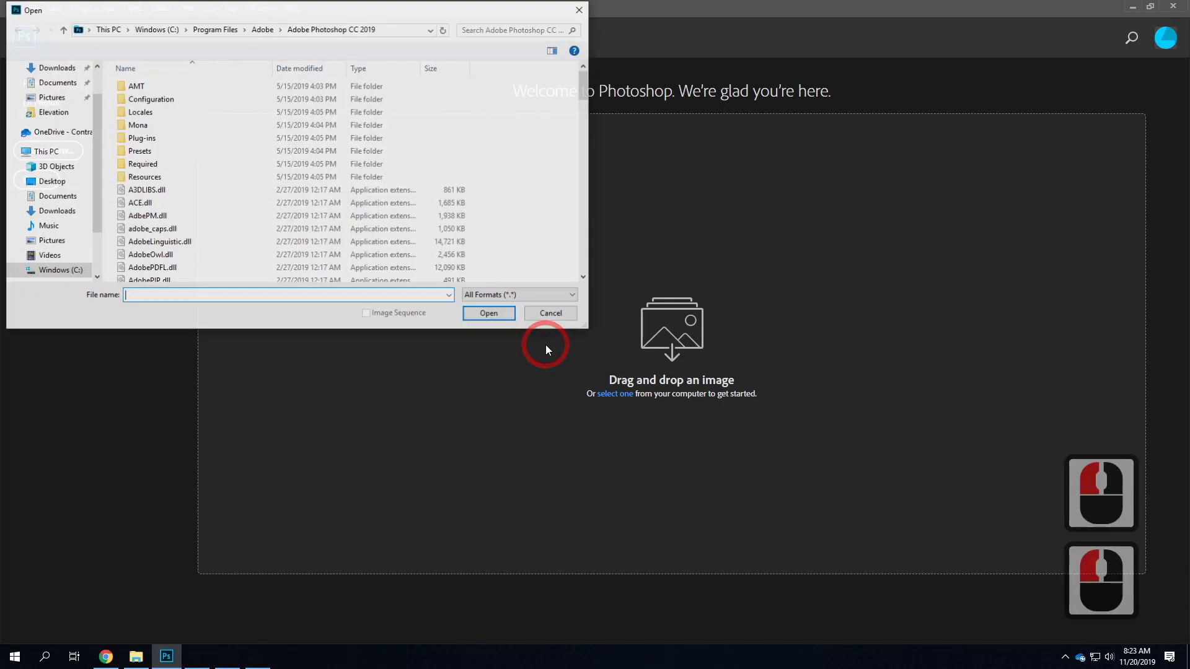
{"action": "left_click", "coordinate": [56, 132]}
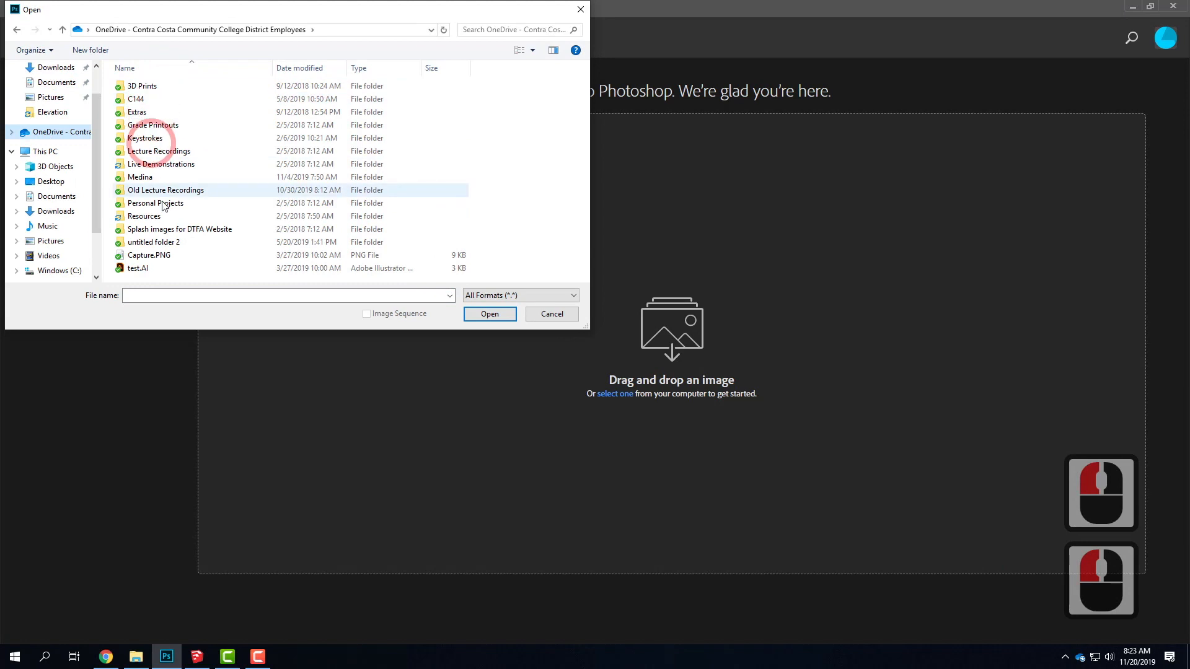
{"action": "double_click", "coordinate": [154, 166]}
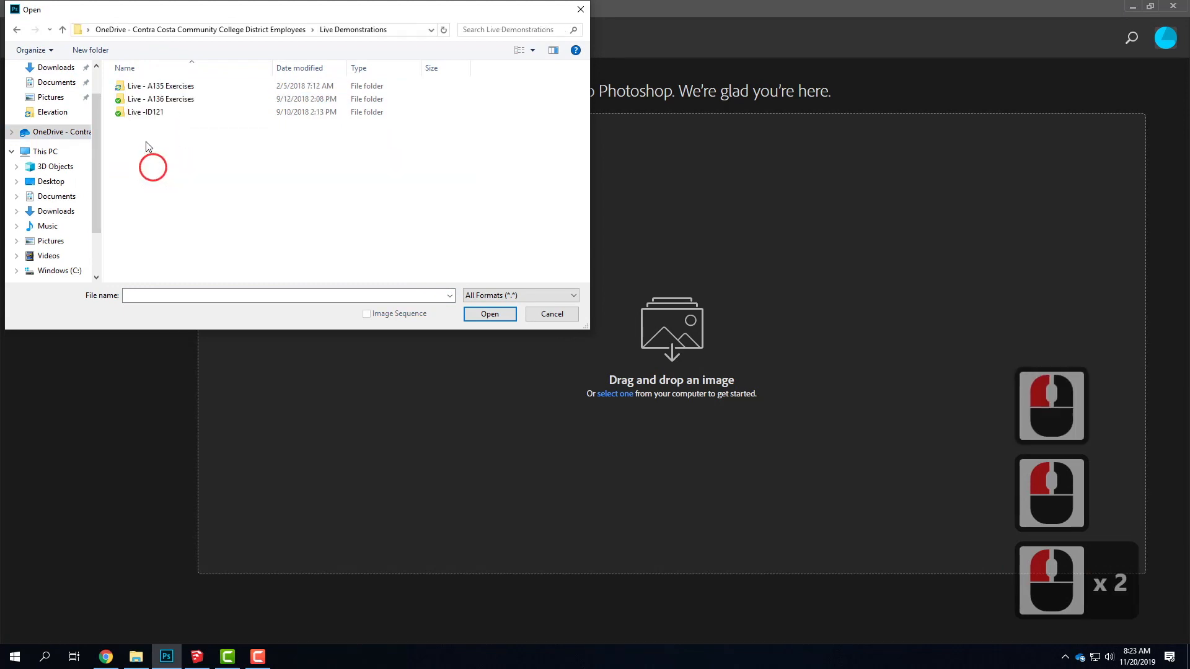
{"action": "double_click", "coordinate": [134, 88]}
{"action": "left_click", "coordinate": [144, 90]}
{"action": "double_click", "coordinate": [144, 89]}
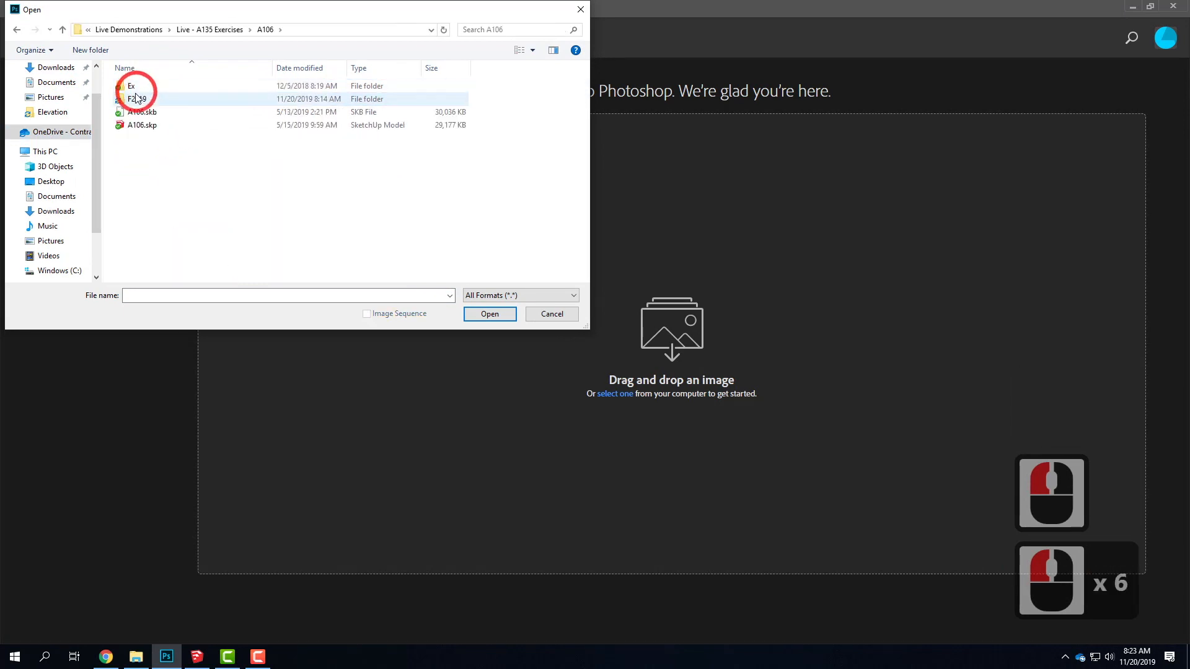
{"action": "double_click", "coordinate": [135, 99]}
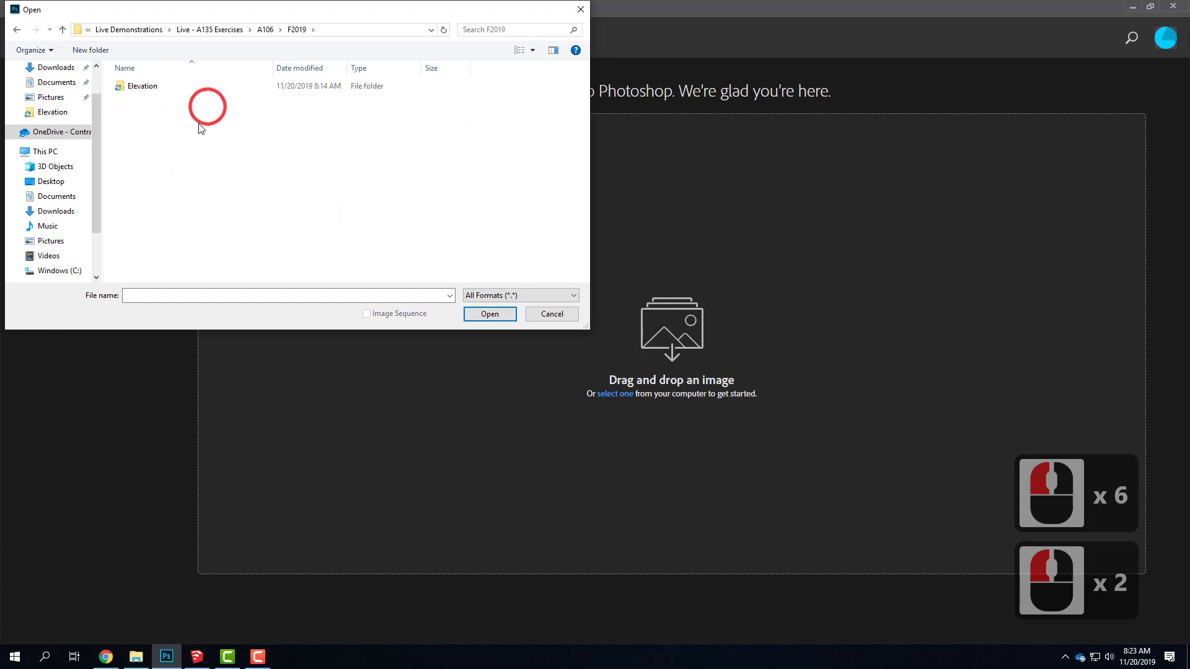
{"action": "double_click", "coordinate": [142, 86]}
- Open Elevation01_lines.jpg as the base document and fit the whole image in the view
{"action": "left_click", "coordinate": [282, 112]}
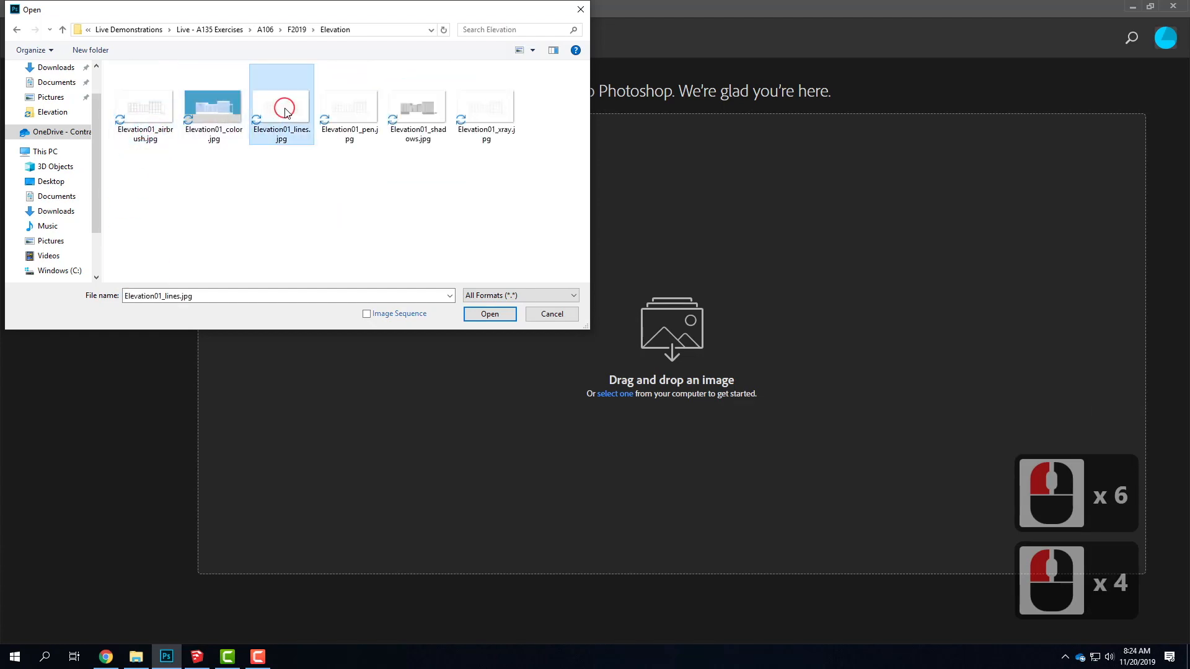
{"action": "left_click", "coordinate": [495, 314]}
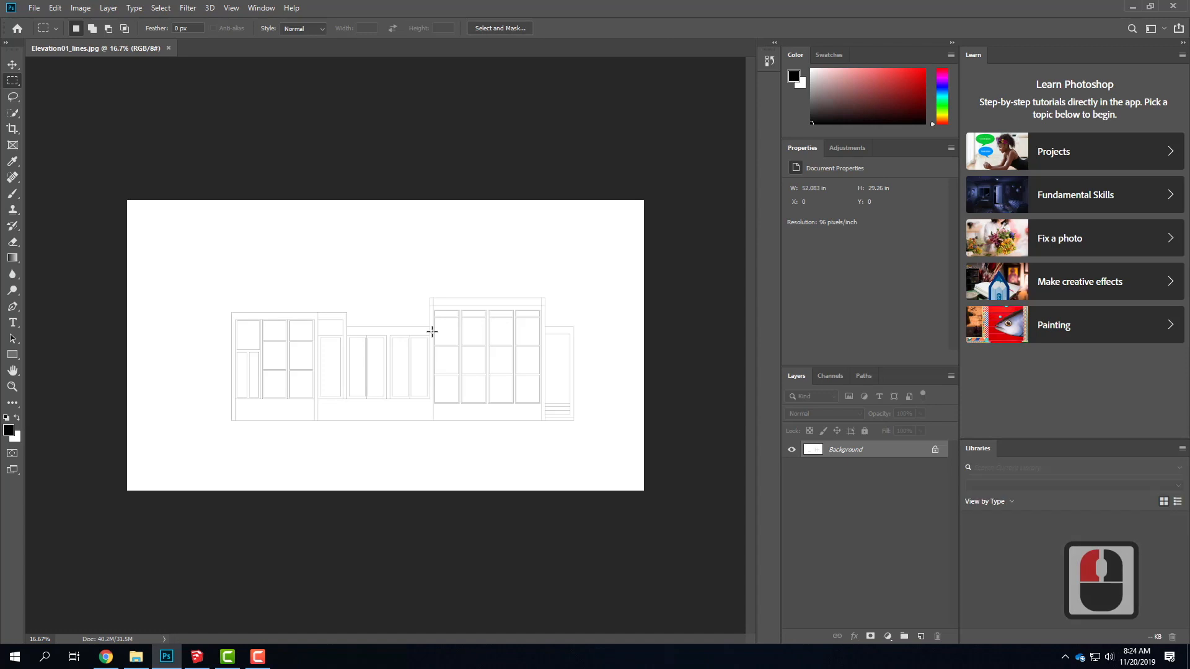
{"action": "key", "text": "ctrl+0"}
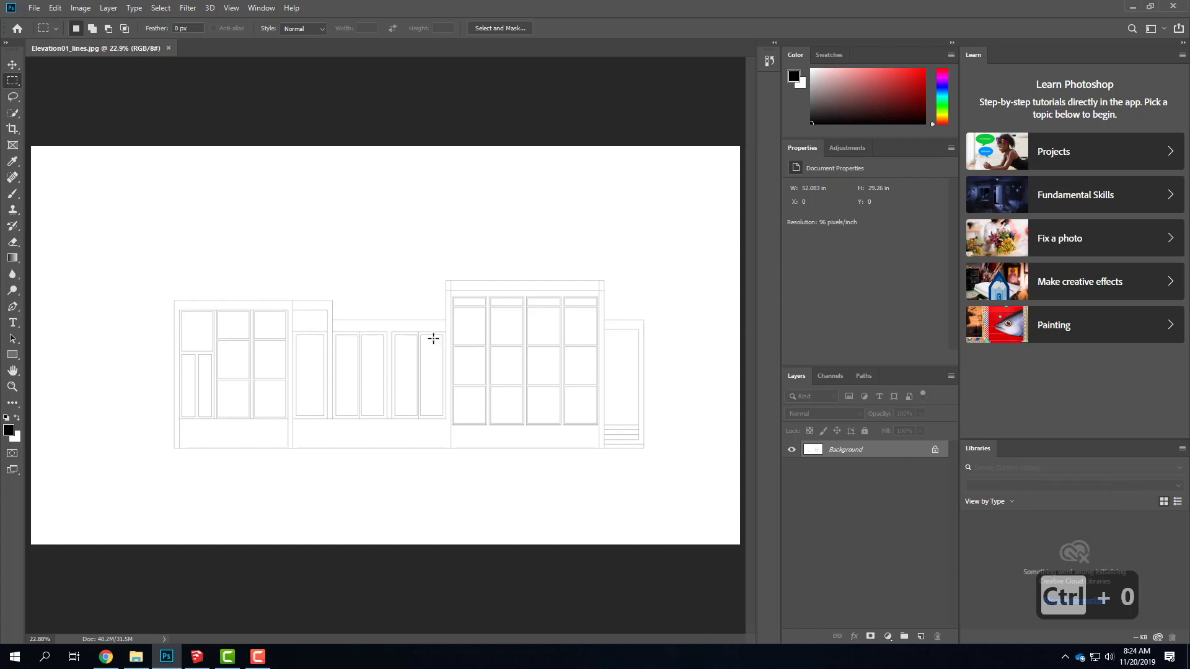
- Place Elevation01_xray.jpg as an embedded smart object above the Background line drawing at its default size
{"action": "left_click", "coordinate": [34, 8]}
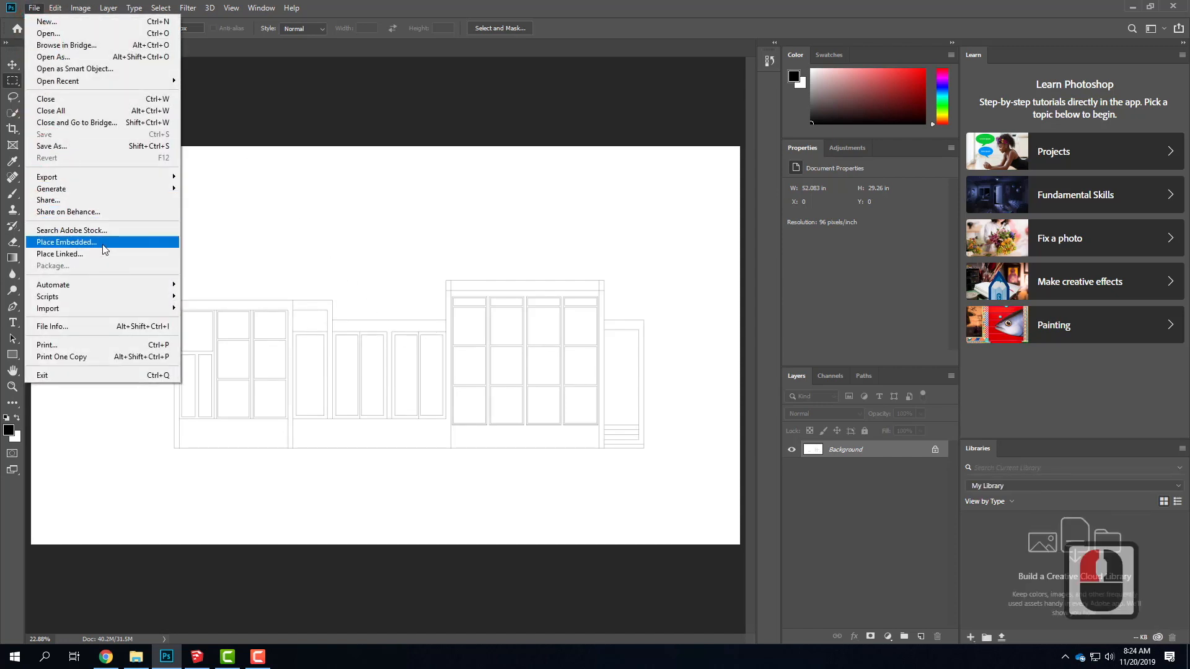
{"action": "left_click", "coordinate": [68, 242]}
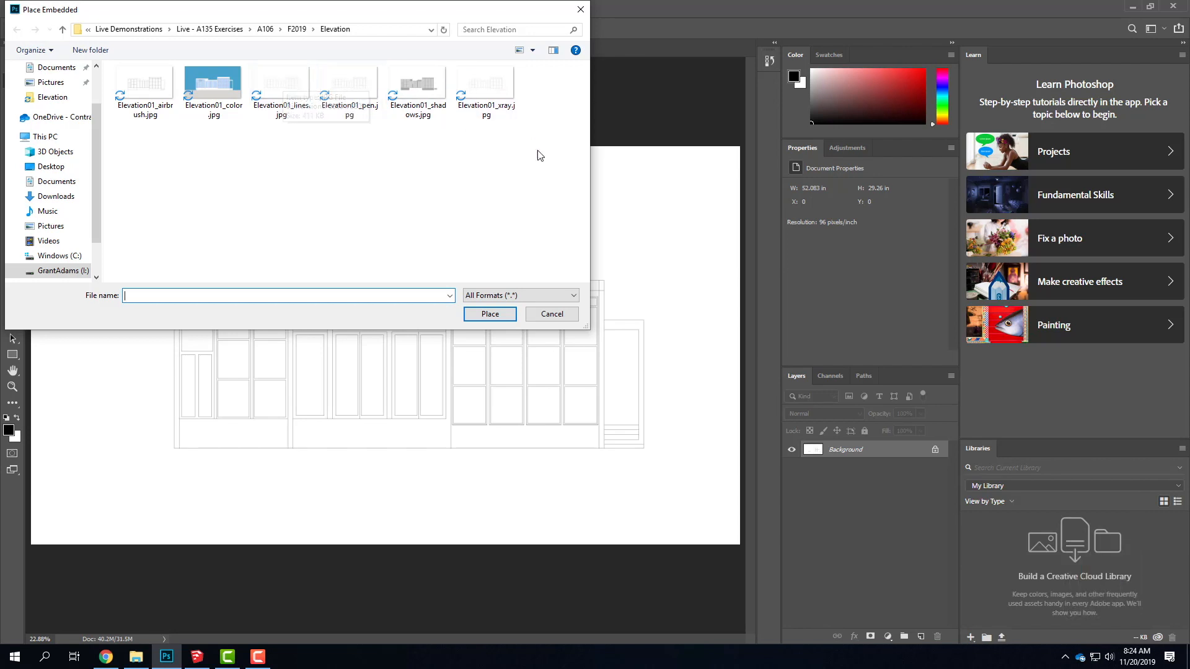
{"action": "left_click", "coordinate": [485, 87]}
{"action": "left_click", "coordinate": [489, 317]}
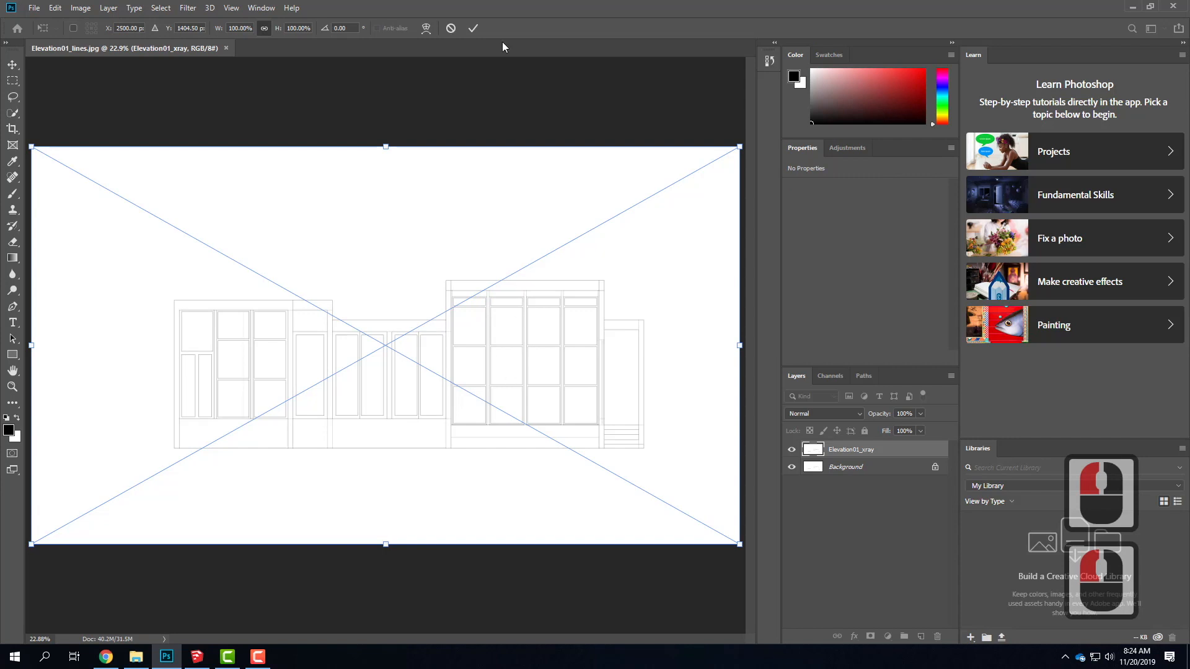
{"action": "left_click", "coordinate": [473, 28]}
{"action": "left_click", "coordinate": [564, 377]}
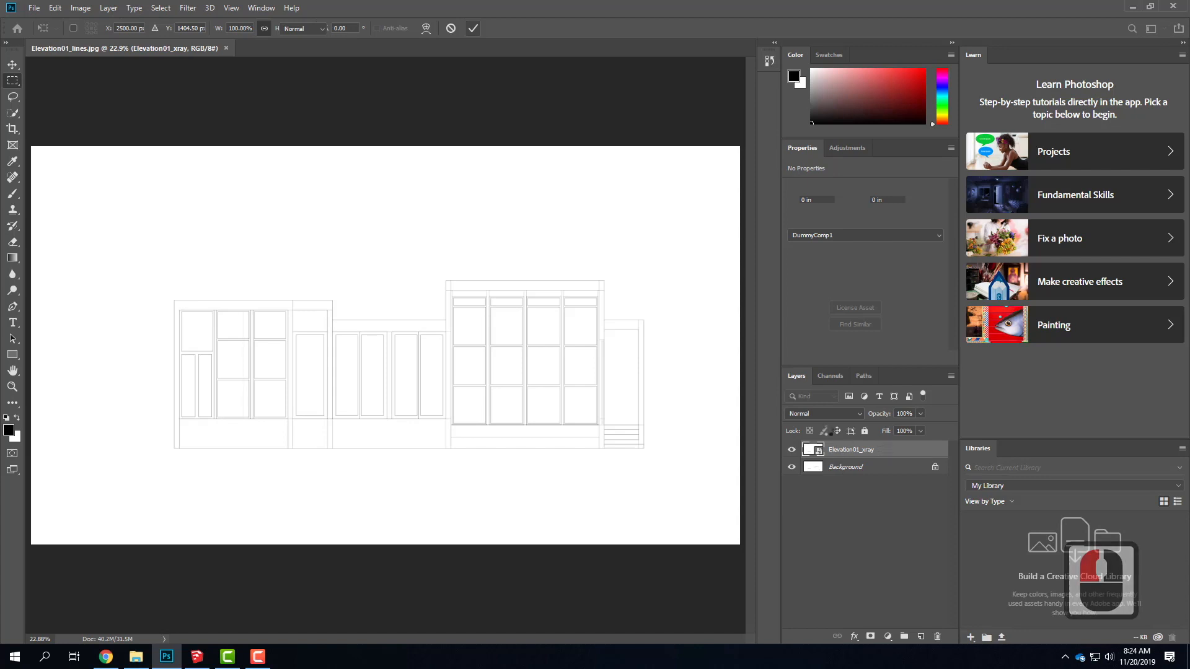
- Place Elevation01_shadows.jpg as an embedded smart object above the X-ray layer
{"action": "left_click", "coordinate": [34, 9]}
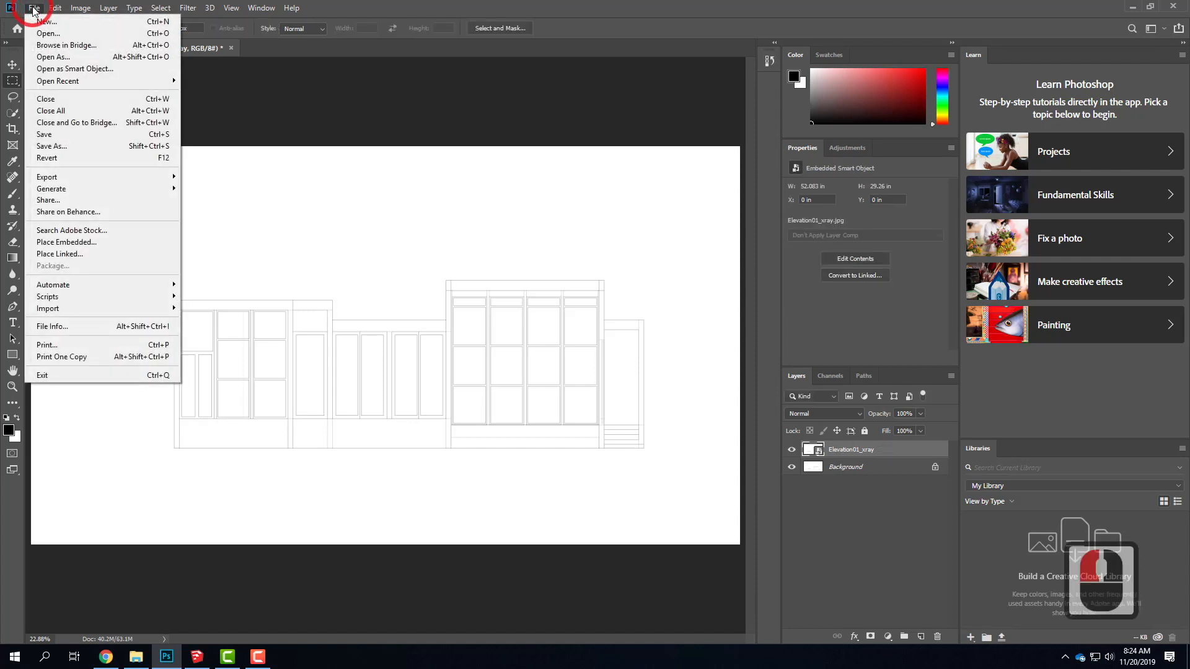
{"action": "left_click", "coordinate": [75, 242]}
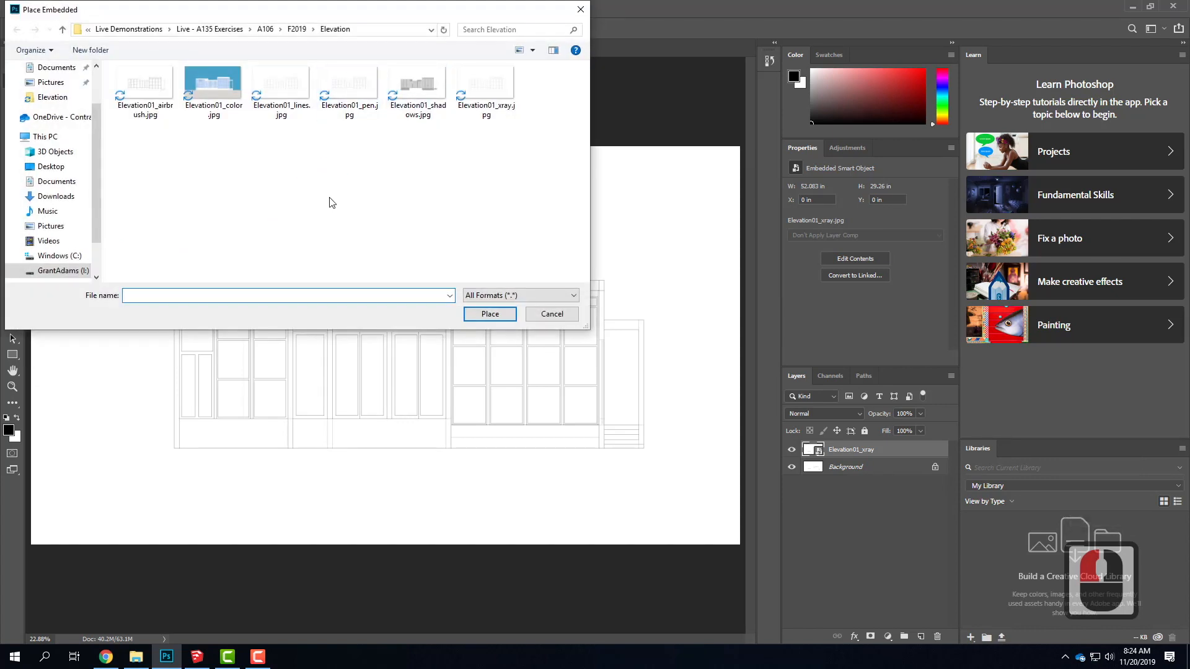
{"action": "left_click", "coordinate": [417, 93]}
{"action": "left_click", "coordinate": [485, 314]}
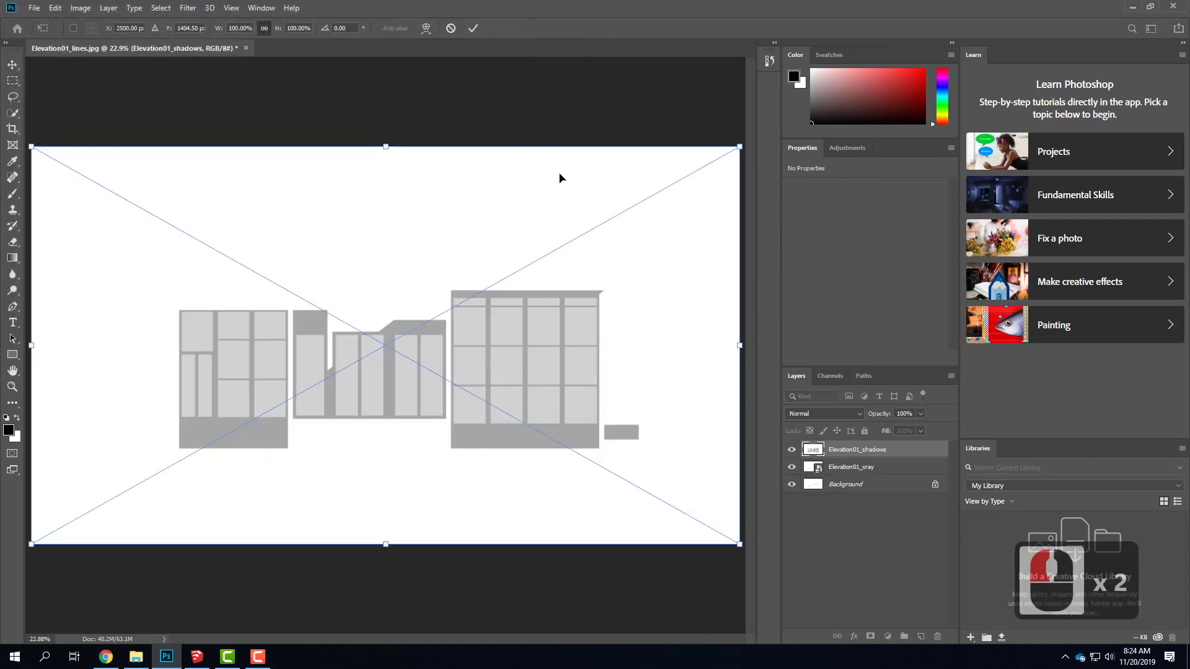
{"action": "left_click", "coordinate": [473, 28]}
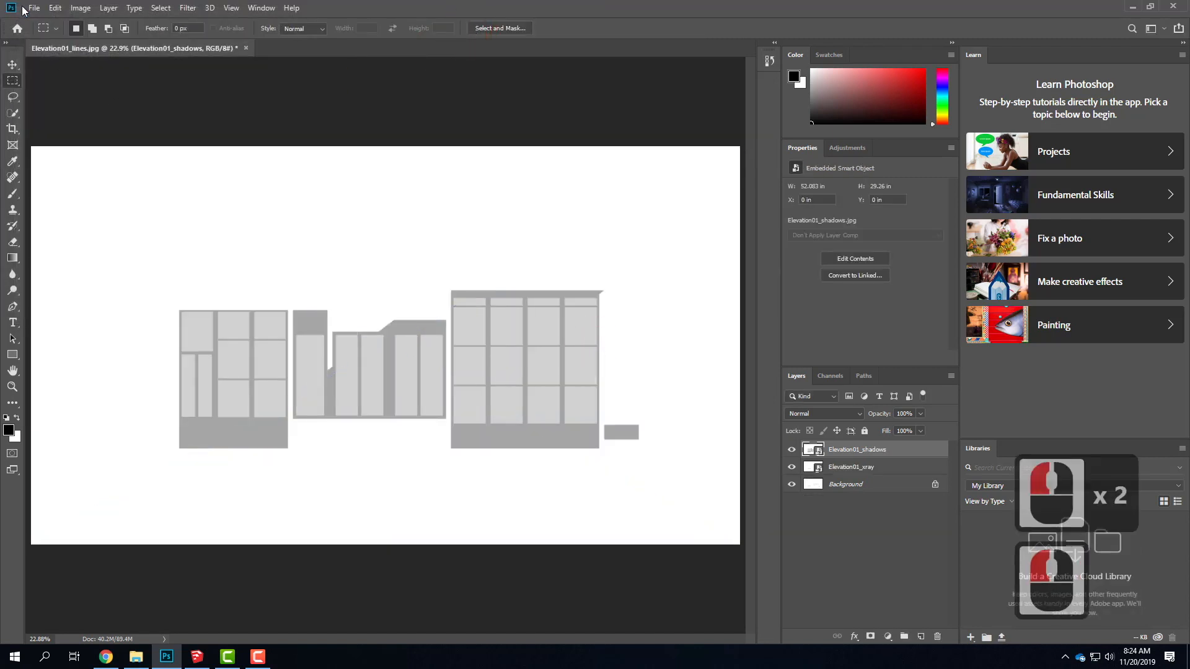
- Place Elevation01_airbrush.jpg as an embedded smart object above the shadows layer
{"action": "left_click", "coordinate": [32, 8]}
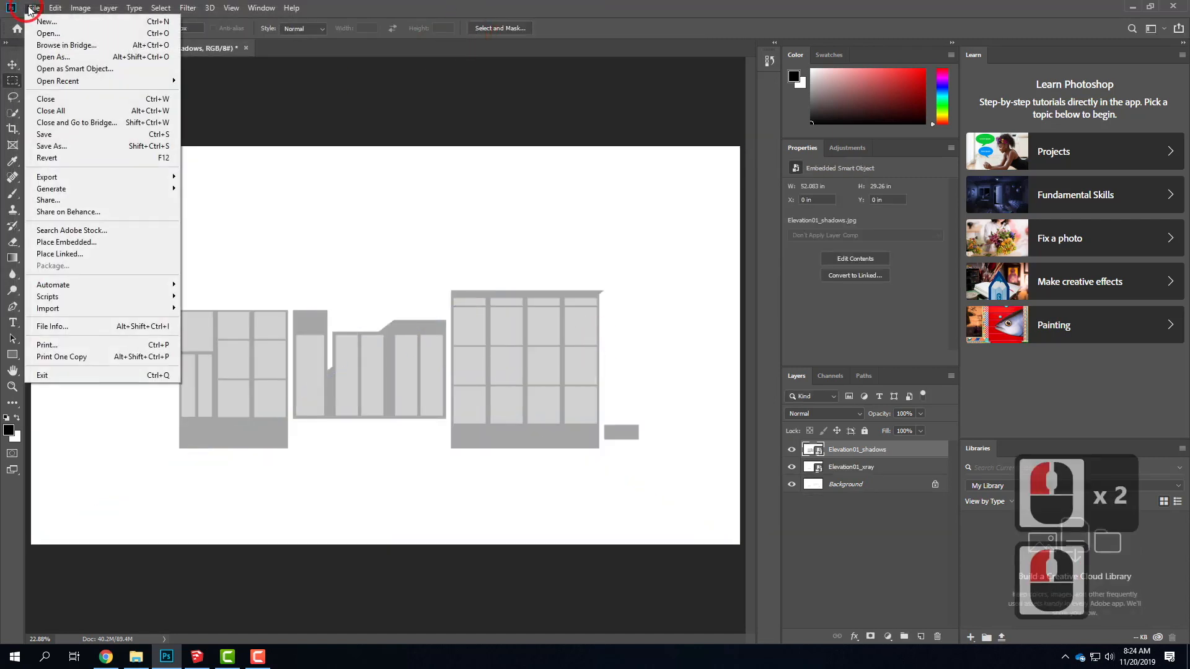
{"action": "left_click", "coordinate": [77, 244]}
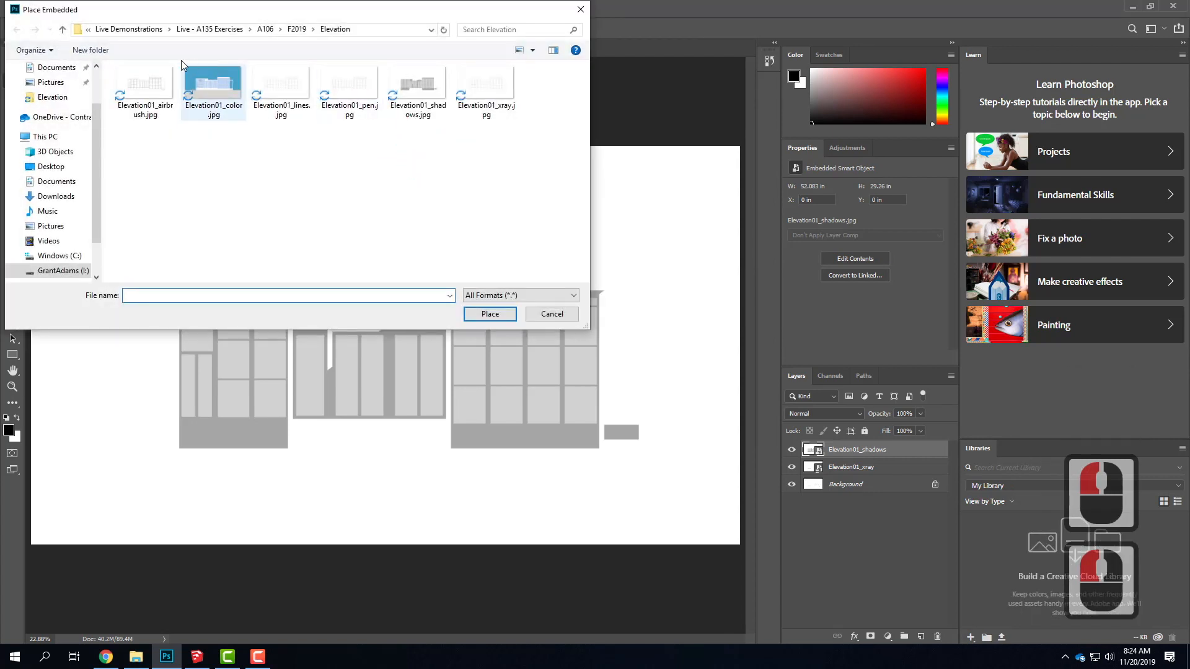
{"action": "left_click", "coordinate": [145, 86]}
{"action": "left_click", "coordinate": [489, 314]}
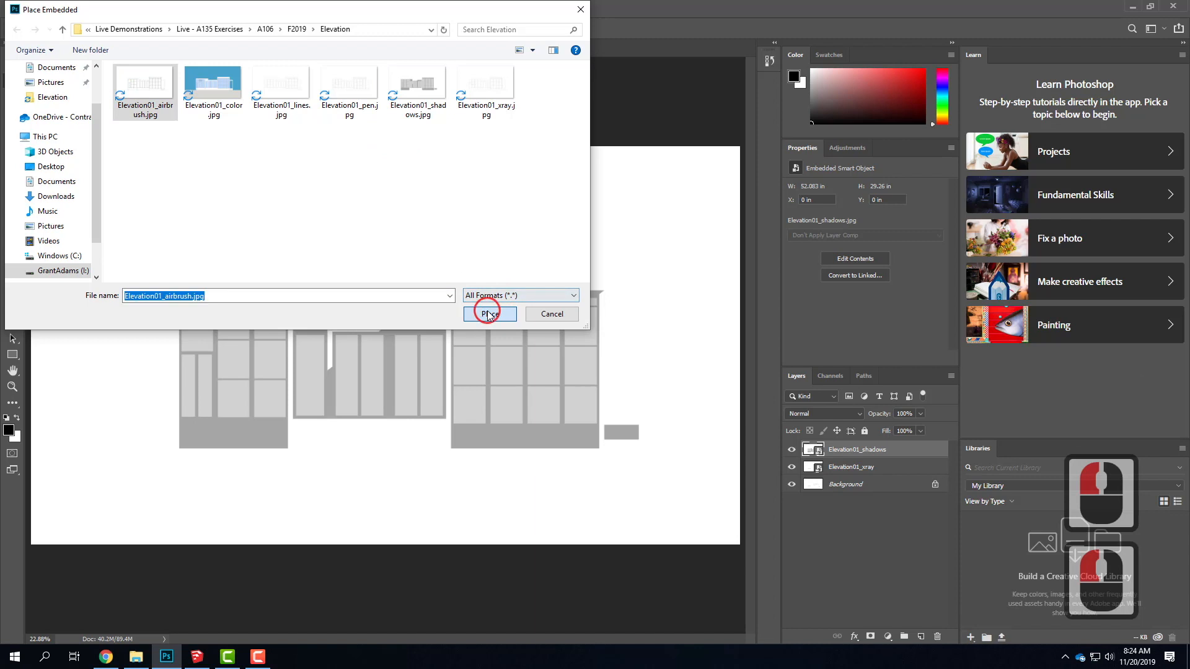
{"action": "left_click", "coordinate": [473, 28]}
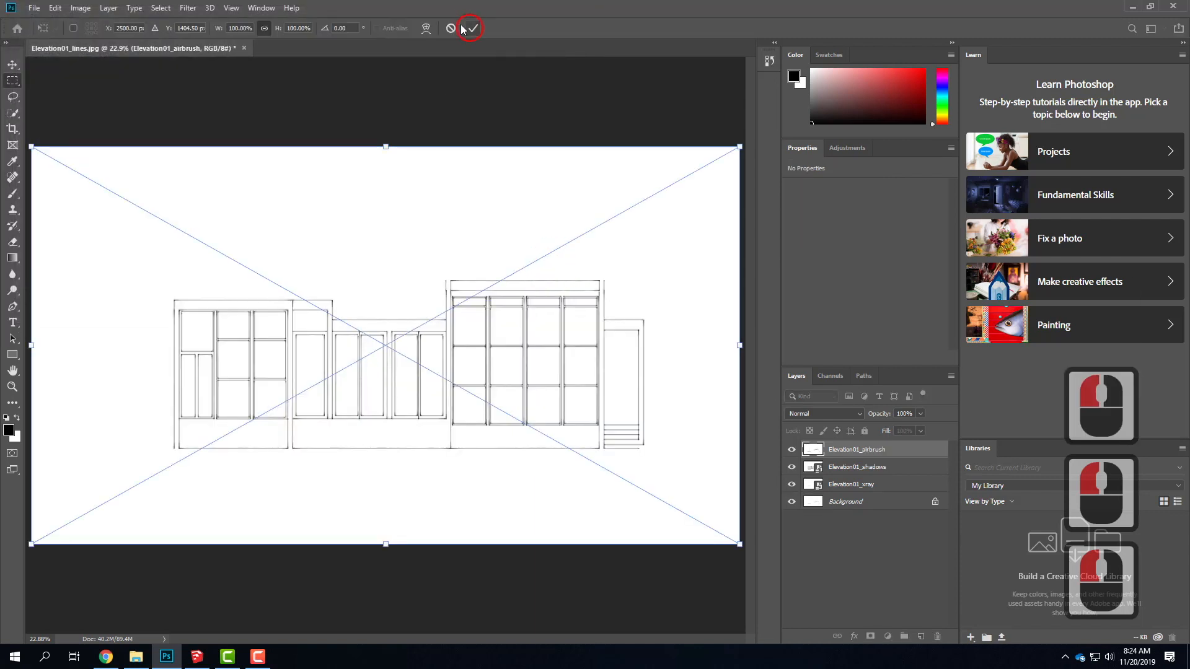
- Place Elevation01_pen.jpg as an embedded smart object above the airbrush layer at its default size
{"action": "left_click", "coordinate": [34, 7]}
{"action": "left_click", "coordinate": [47, 176]}
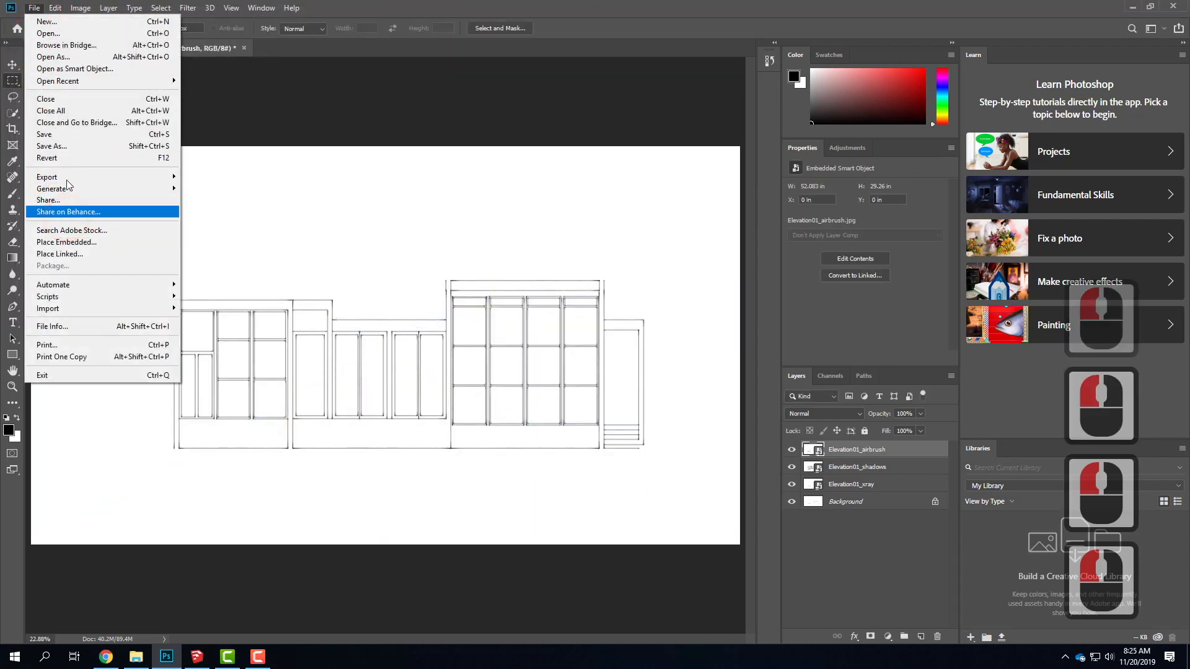
{"action": "left_click", "coordinate": [99, 243]}
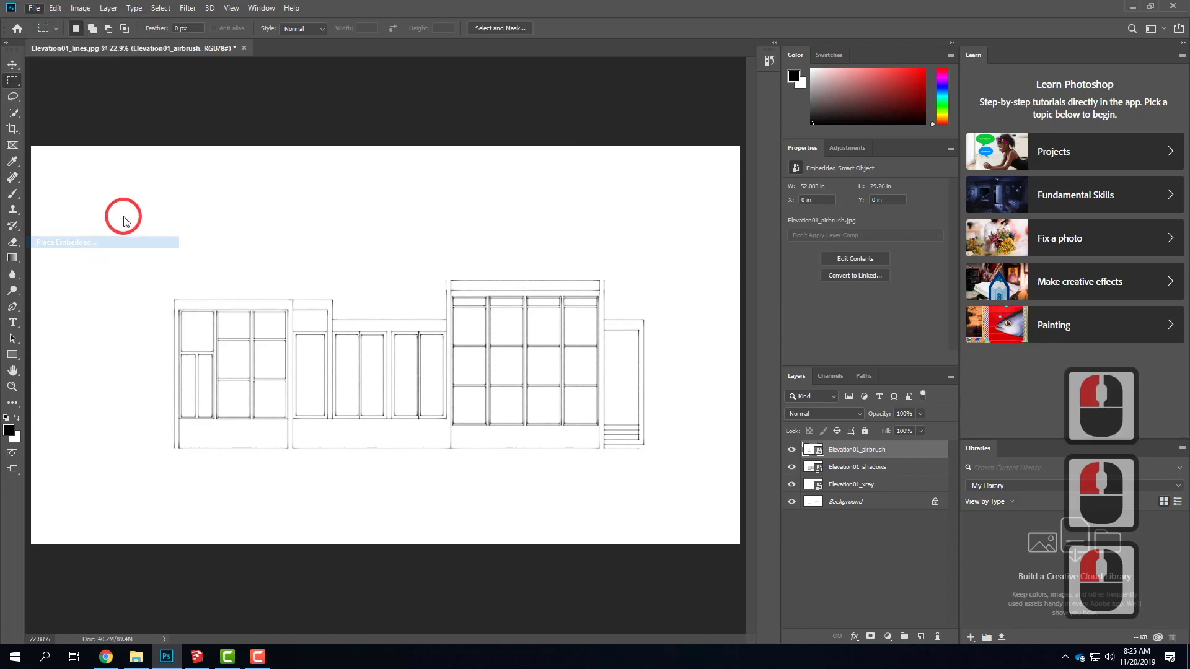
{"action": "left_click", "coordinate": [350, 83]}
{"action": "left_click", "coordinate": [489, 314]}
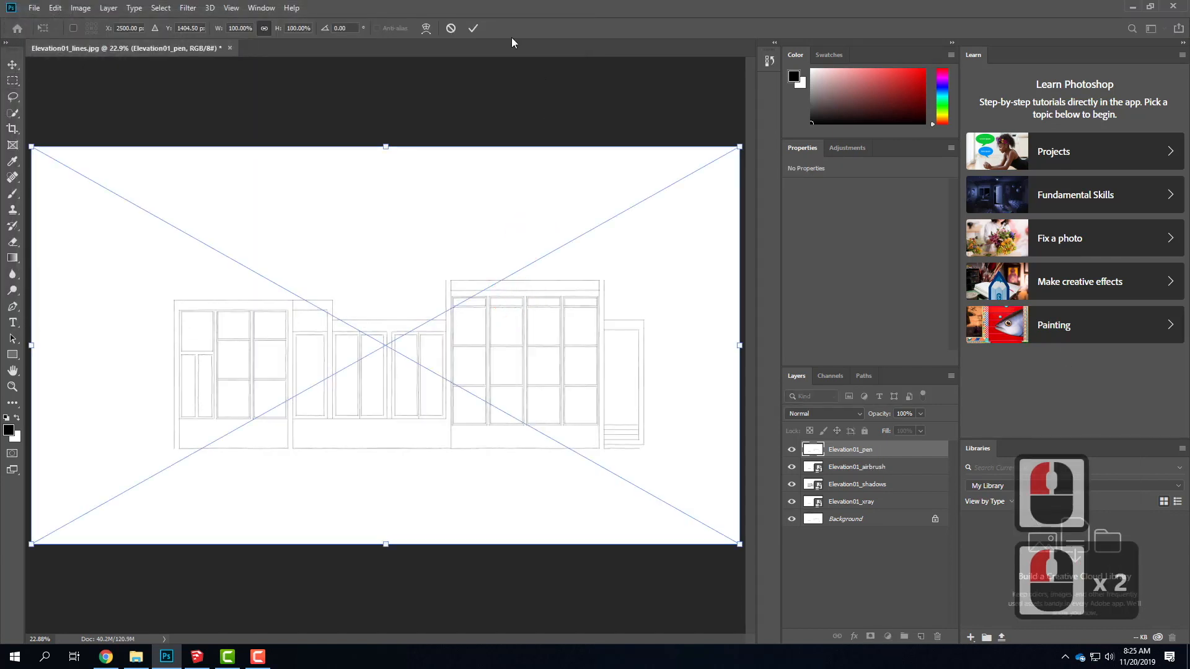
{"action": "left_click", "coordinate": [473, 29]}
- Place Elevation01_color.jpg as an embedded smart object above the pen layer at its default size
{"action": "left_click", "coordinate": [34, 8]}
{"action": "left_click", "coordinate": [91, 241]}
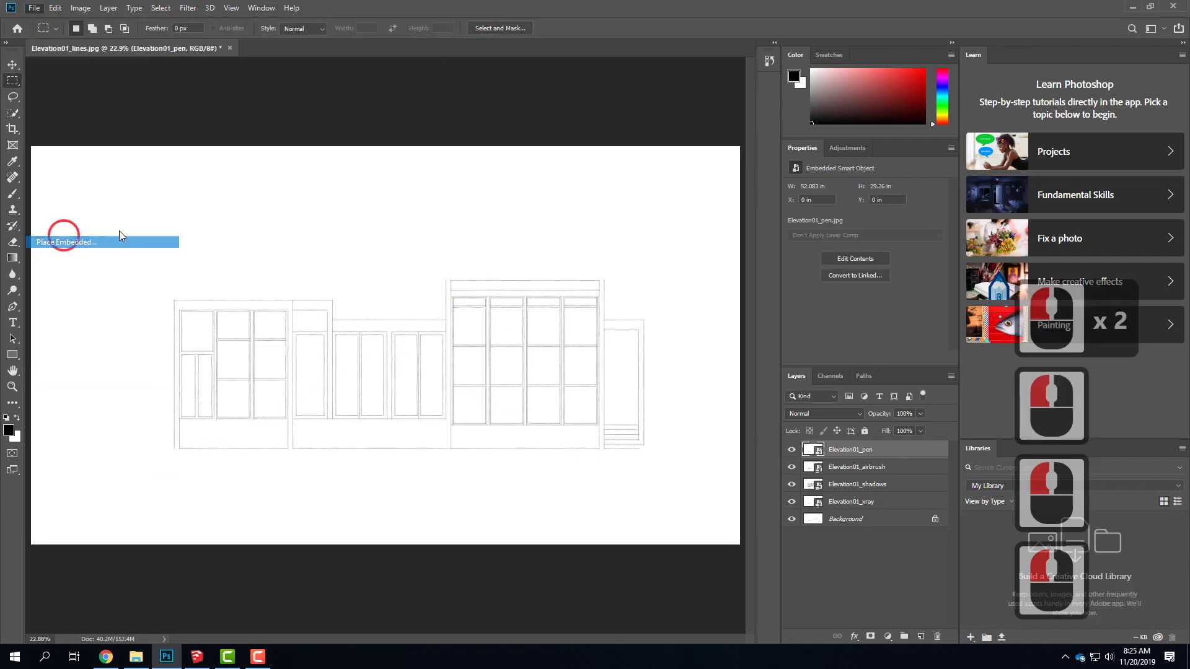
{"action": "left_click", "coordinate": [211, 69]}
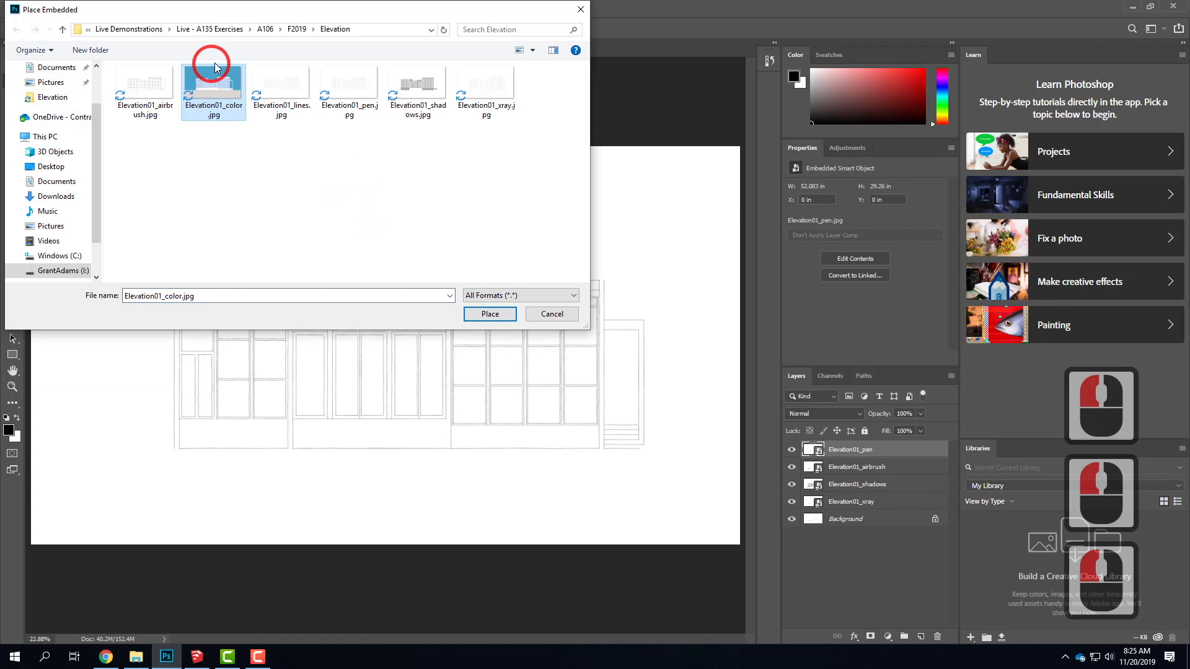
{"action": "left_click", "coordinate": [490, 314]}
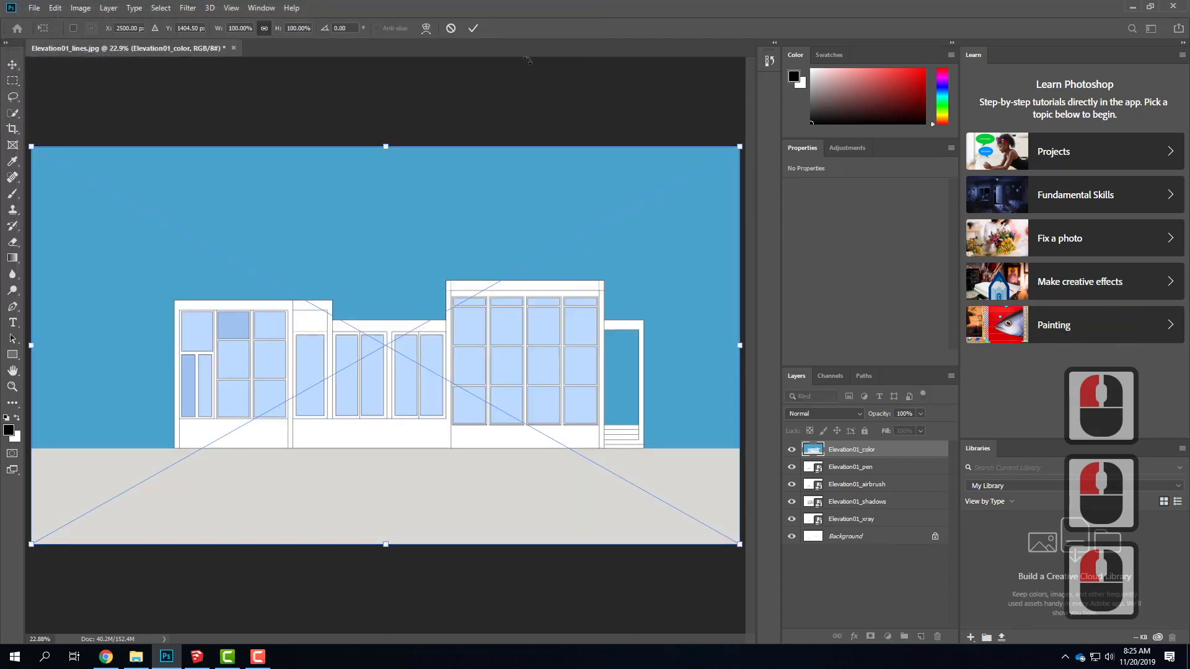
{"action": "left_click", "coordinate": [474, 28]}
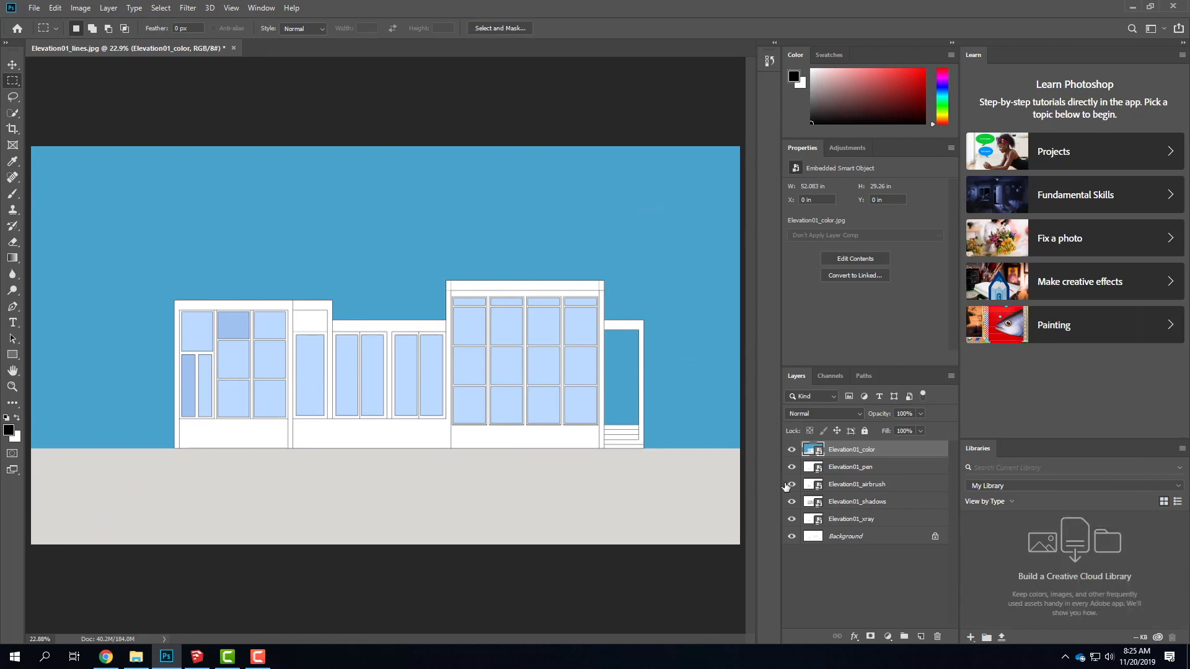
- Rename the Elevation01_color layer to Color
{"action": "left_click", "coordinate": [852, 451]}
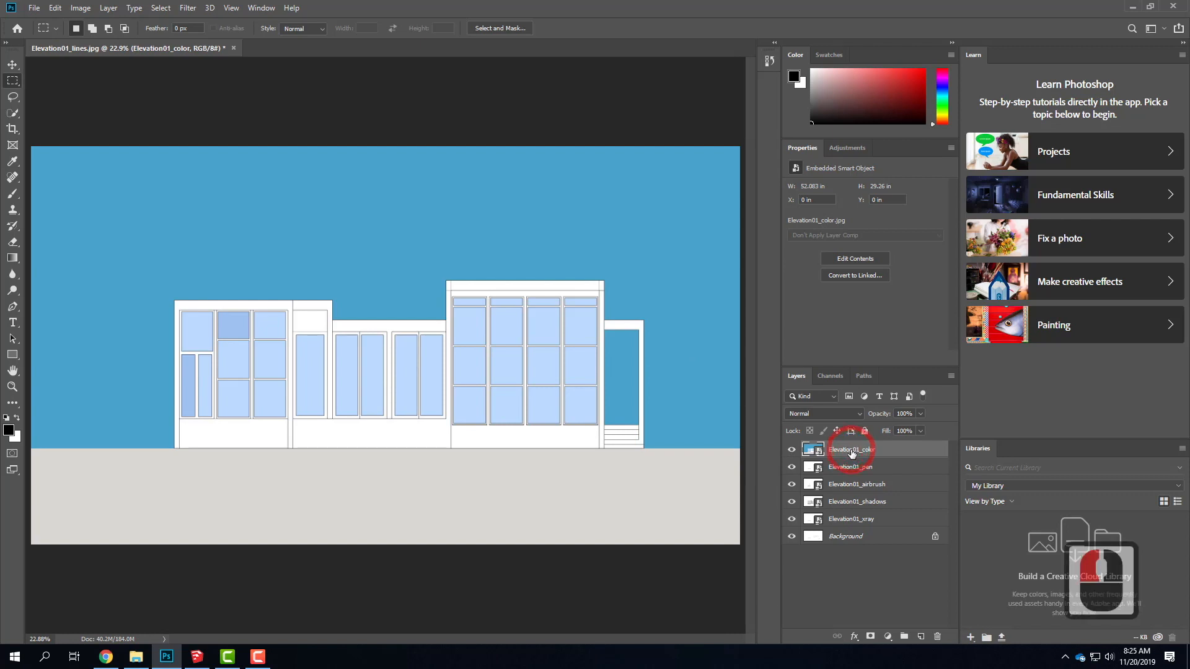
{"action": "double_click", "coordinate": [852, 450]}
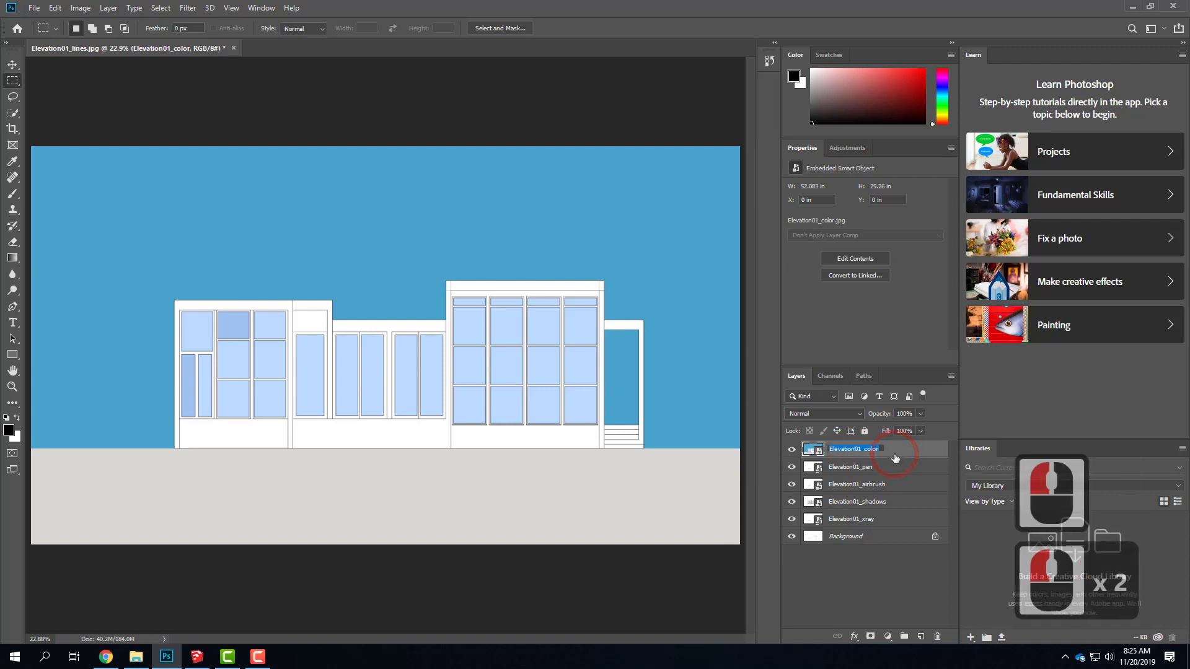
{"action": "type", "text": "Color"}
{"action": "key", "text": "Return"}
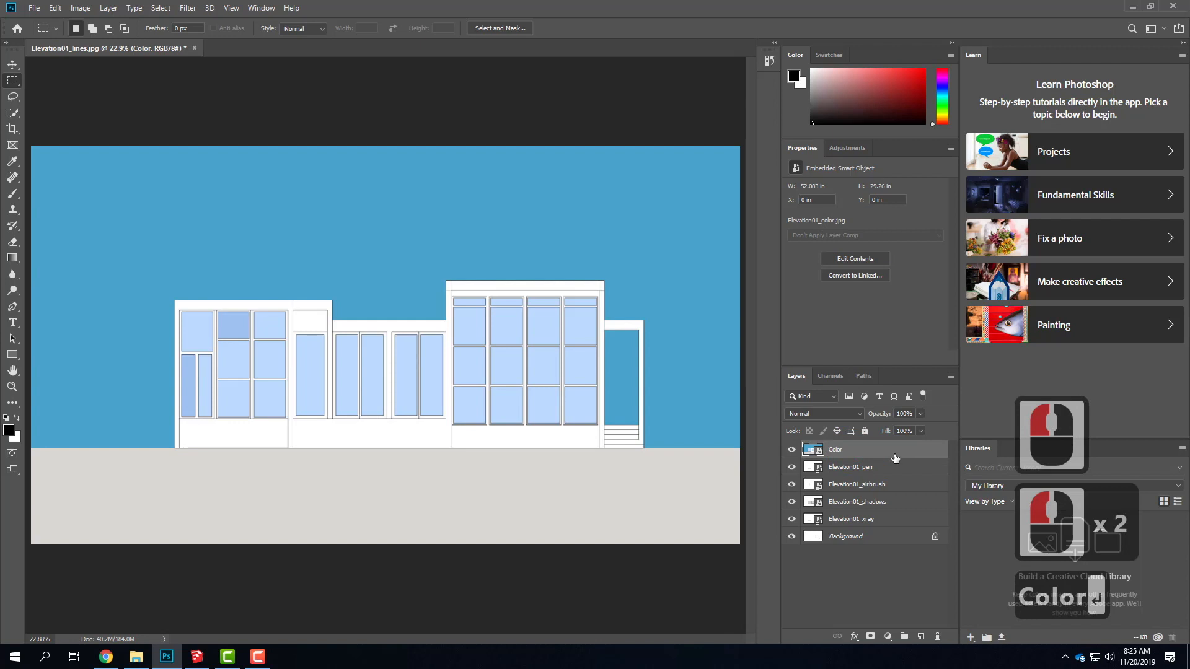
- Rename the Elevation01_pen layer to Pen
{"action": "double_click", "coordinate": [863, 466]}
{"action": "type", "text": "{pe"}
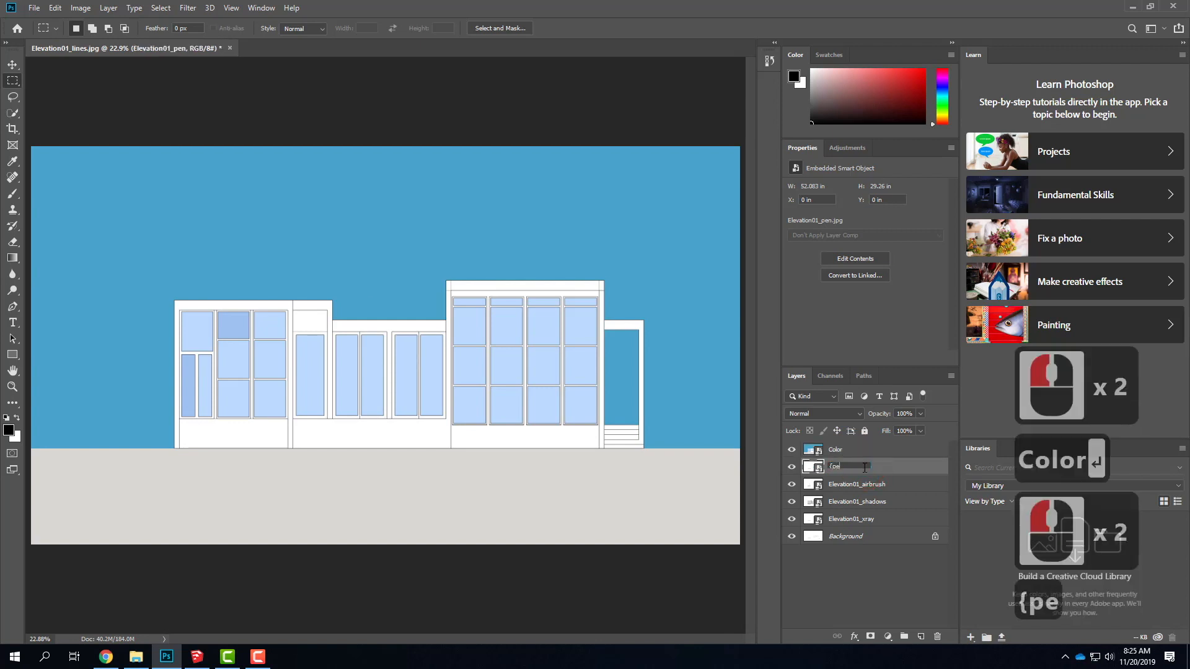
{"action": "key", "text": "BackSpace"}
{"action": "key", "text": "BackSpace"}
{"action": "key", "text": "BackSpace"}
{"action": "type", "text": "Pen"}
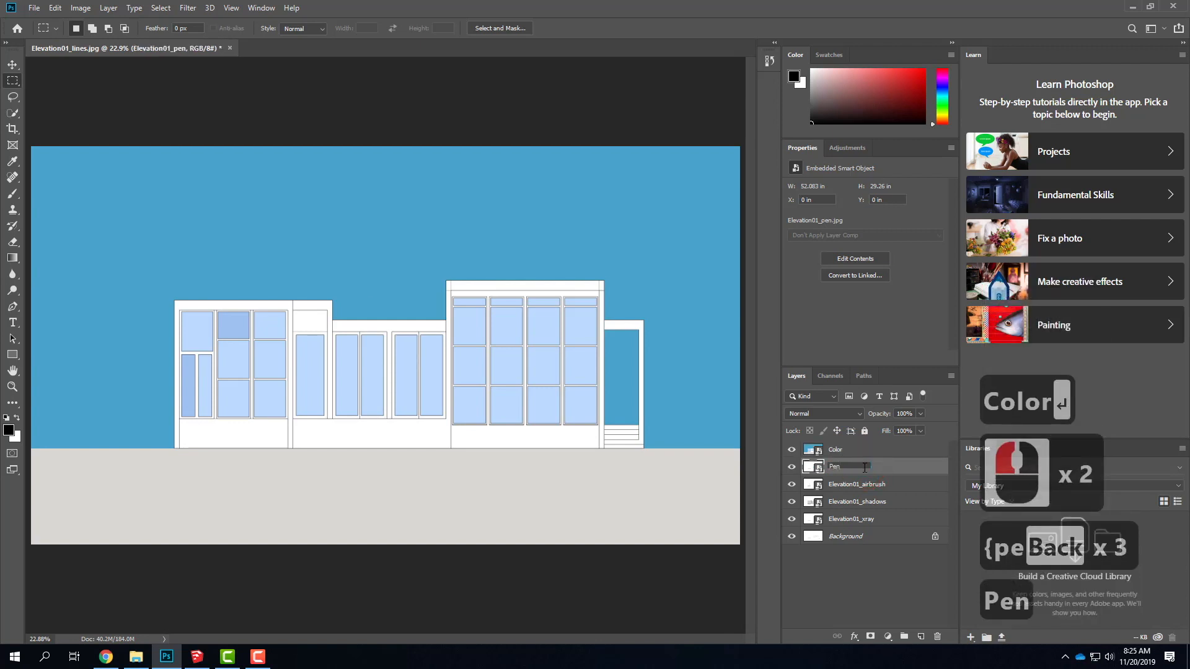
- Rename the Elevation01_airbrush layer to Airbrush
{"action": "left_click", "coordinate": [856, 485]}
{"action": "double_click", "coordinate": [858, 485]}
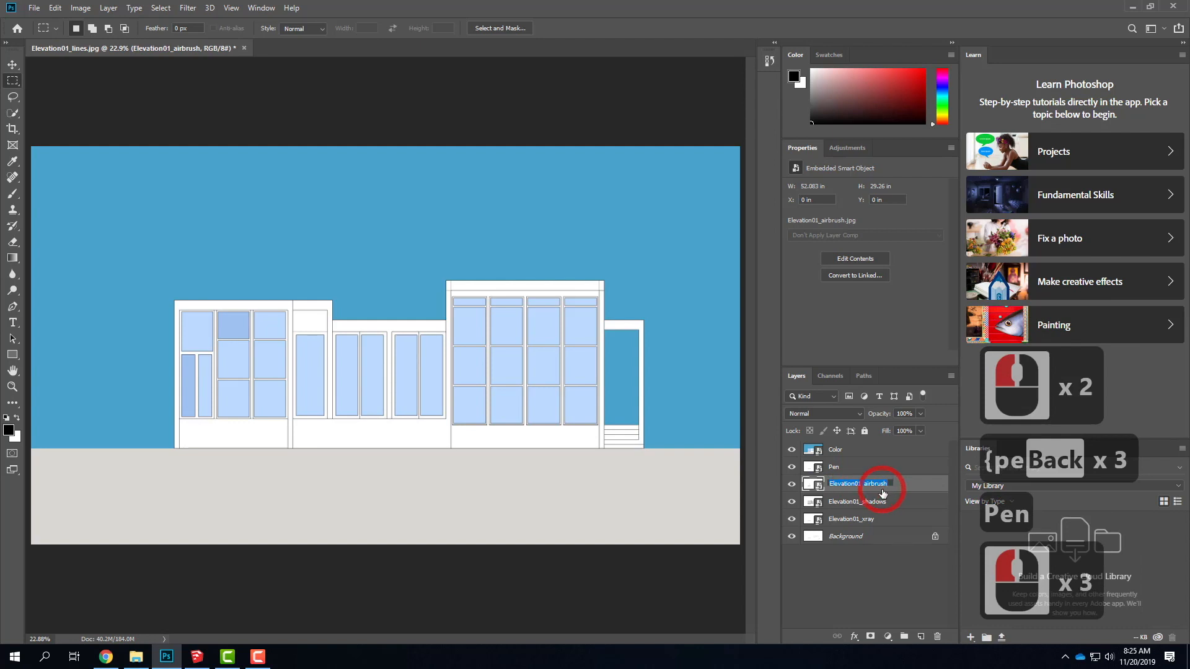
{"action": "type", "text": "Airbursh"}
{"action": "key", "text": "BackSpace"}
{"action": "key", "text": "BackSpace"}
{"action": "key", "text": "BackSpace"}
{"action": "key", "text": "BackSpace"}
{"action": "type", "text": "rush"}
{"action": "key", "text": "Return"}
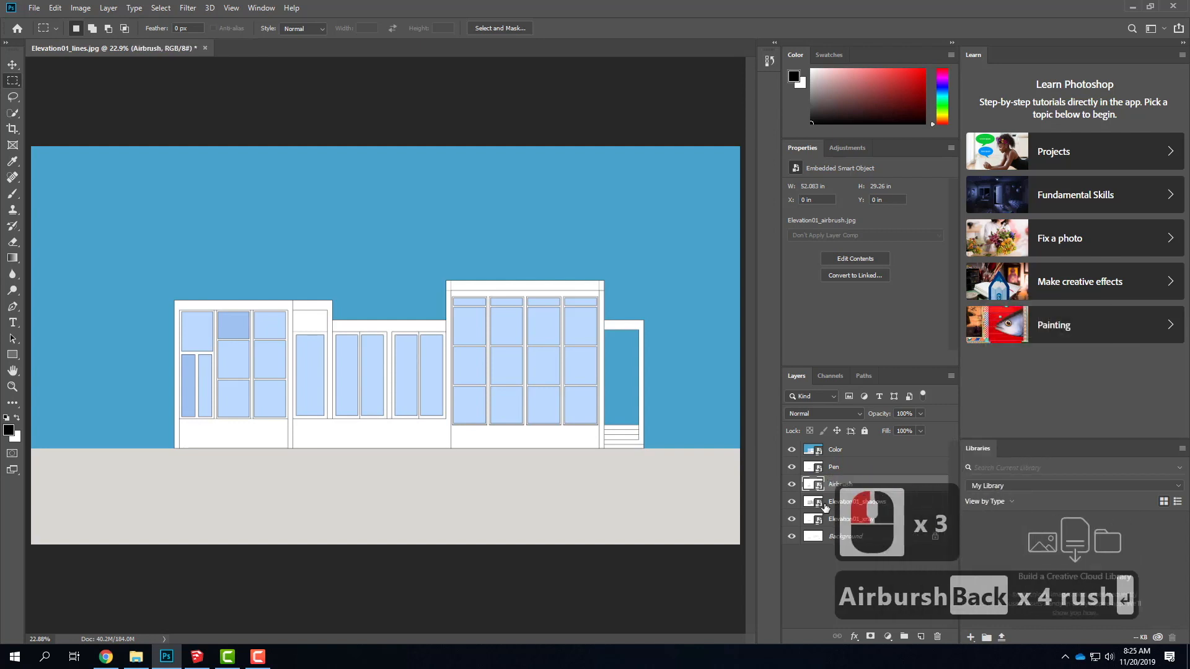
- Rename the Elevation01_shadows layer to Shadows
{"action": "double_click", "coordinate": [835, 503]}
{"action": "type", "text": "S"}
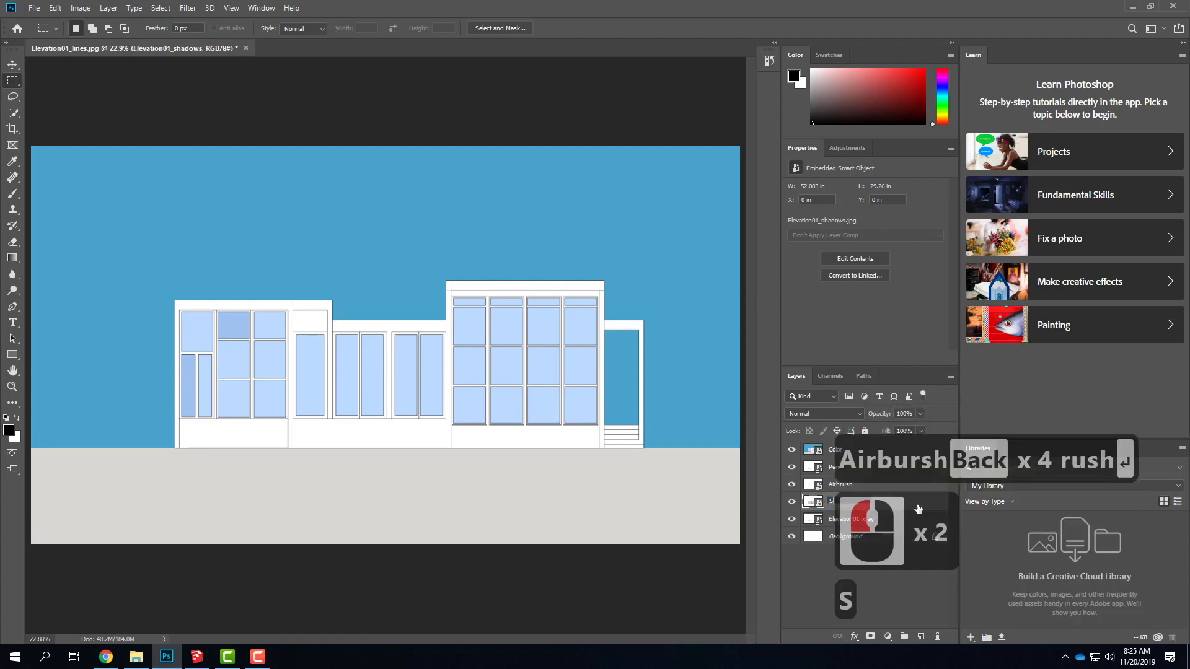
{"action": "type", "text": "hadows"}
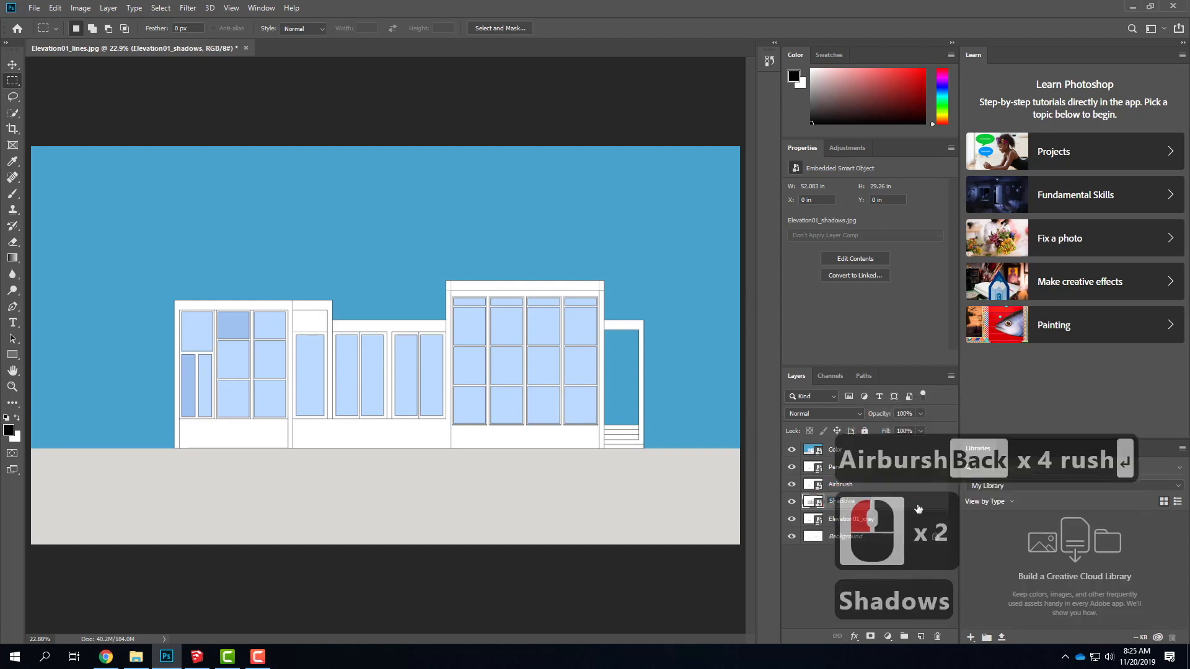
{"action": "key", "text": "Return"}
- Rename the Elevation01_xray layer to Xray
{"action": "left_click", "coordinate": [836, 521]}
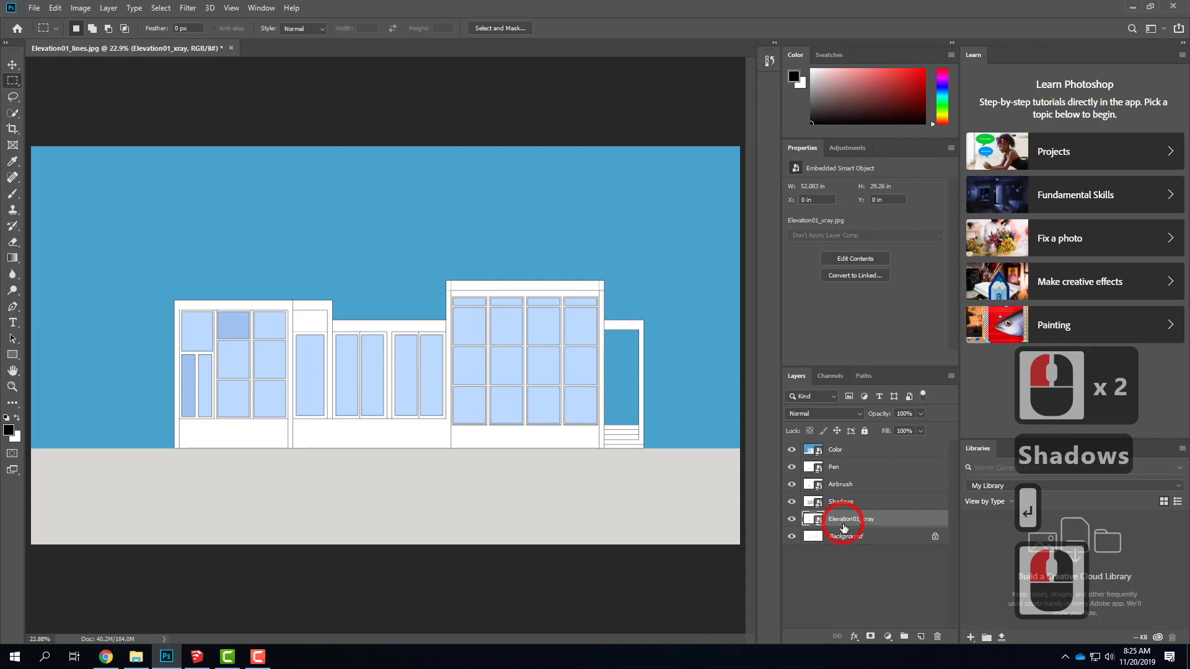
{"action": "double_click", "coordinate": [843, 524]}
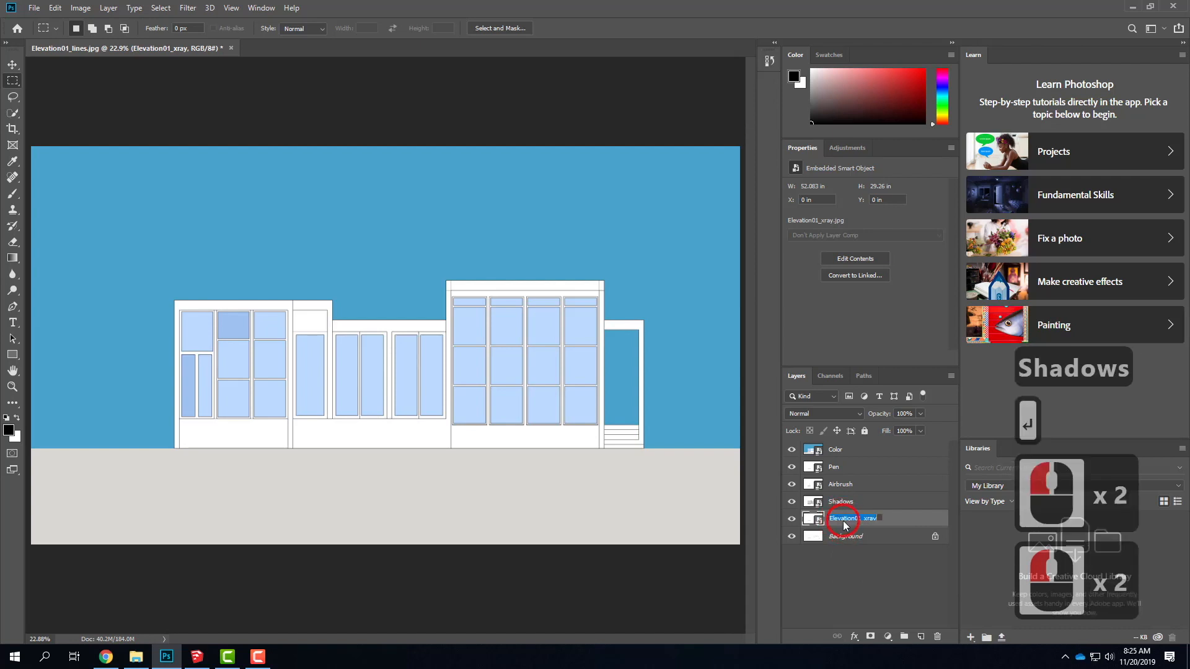
{"action": "type", "text": "Xre"}
{"action": "key", "text": "BackSpace"}
{"action": "key", "text": "BackSpace"}
{"action": "type", "text": "ray"}
{"action": "key", "text": "Return"}
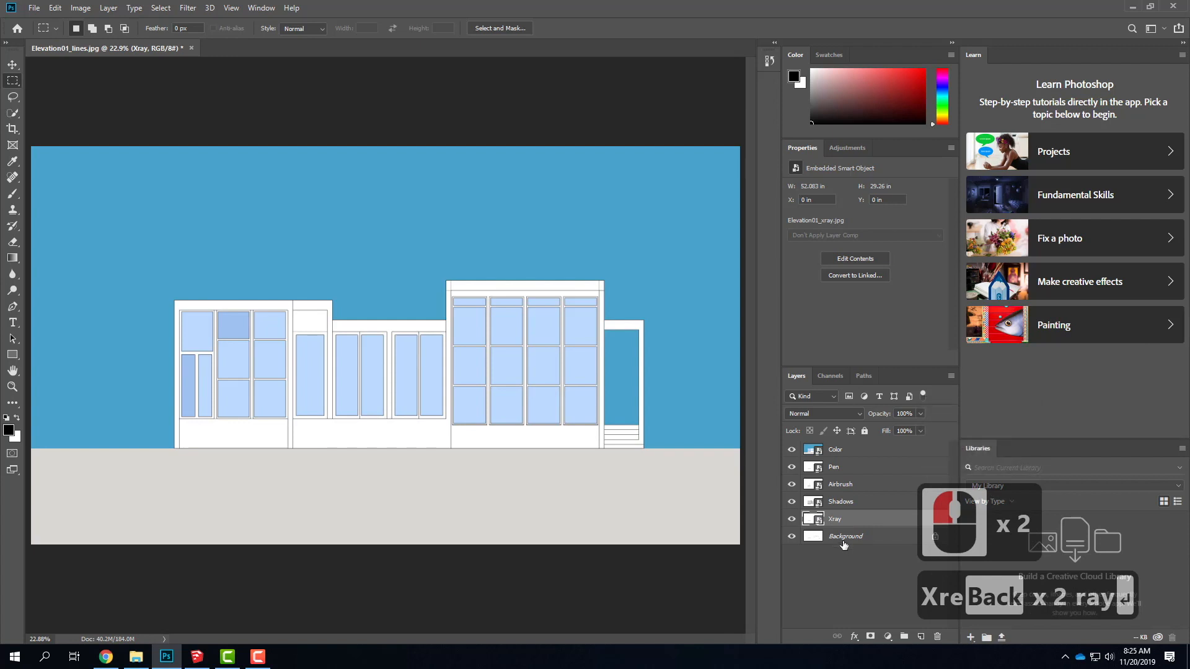
- Convert the locked Background into a regular layer named Lines, with Normal mode and 100% opacity
{"action": "left_click", "coordinate": [844, 536]}
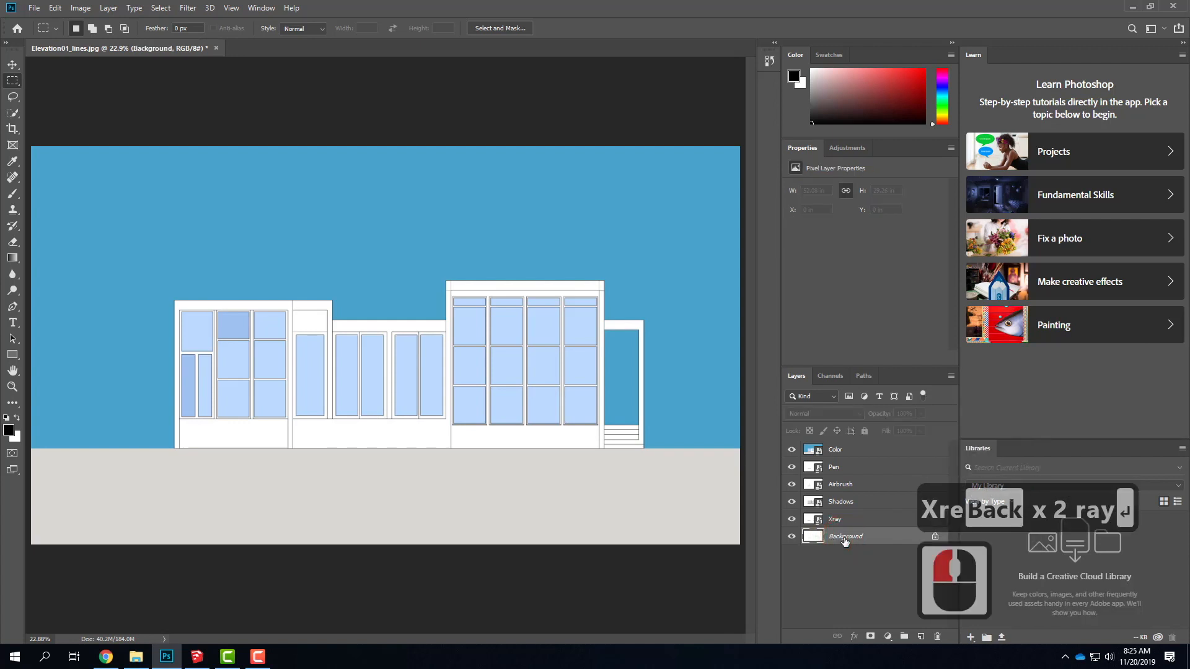
{"action": "right_click", "coordinate": [844, 539]}
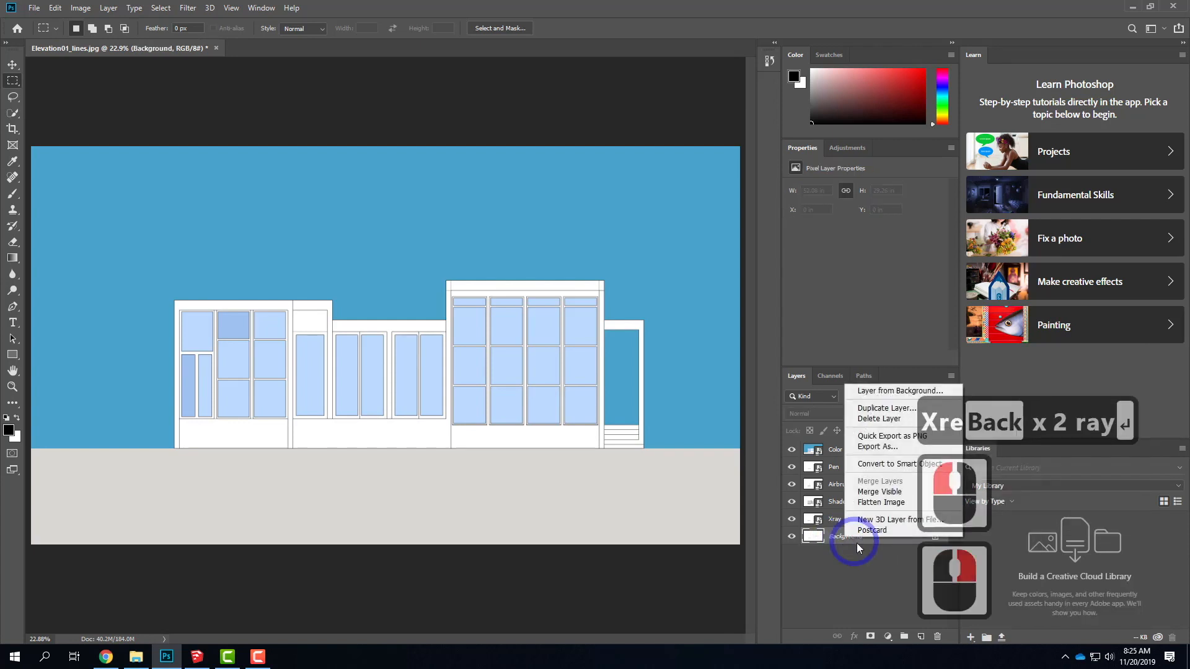
{"action": "left_click", "coordinate": [894, 393]}
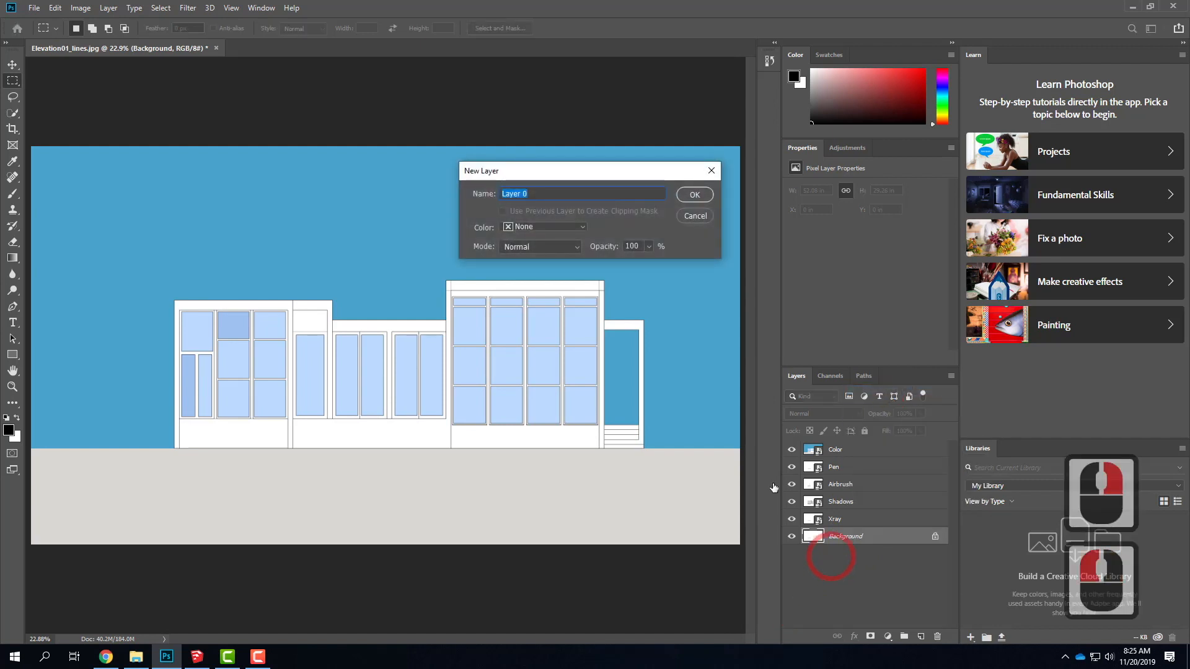
{"action": "type", "text": "Lines"}
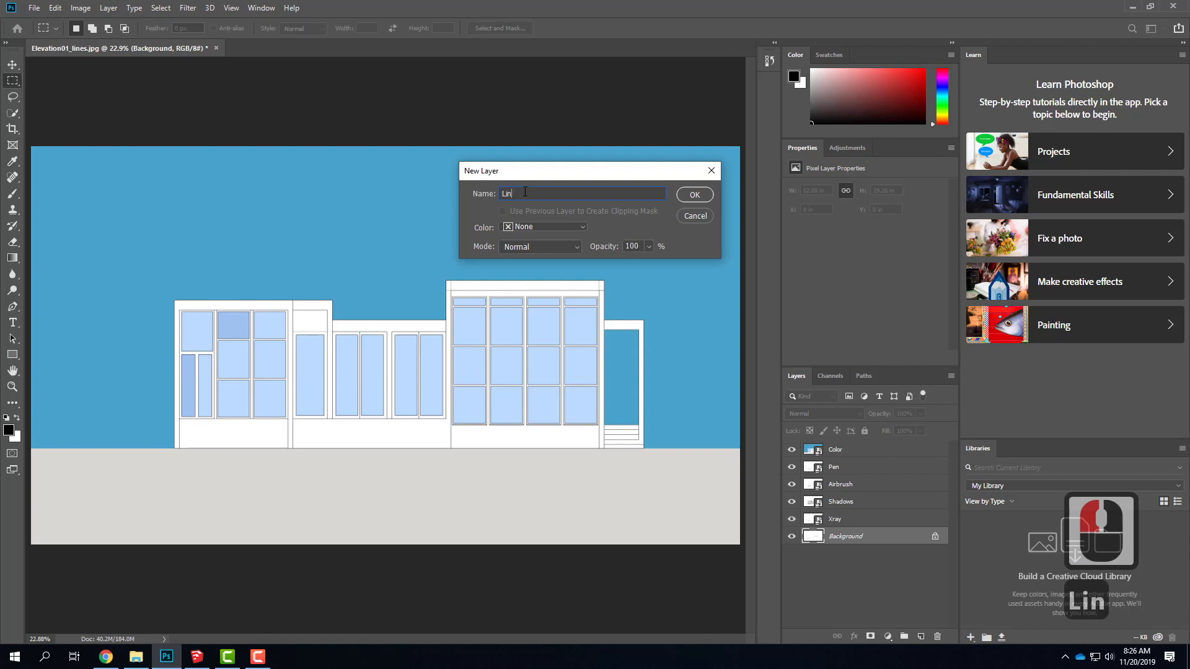
{"action": "left_click", "coordinate": [694, 194]}
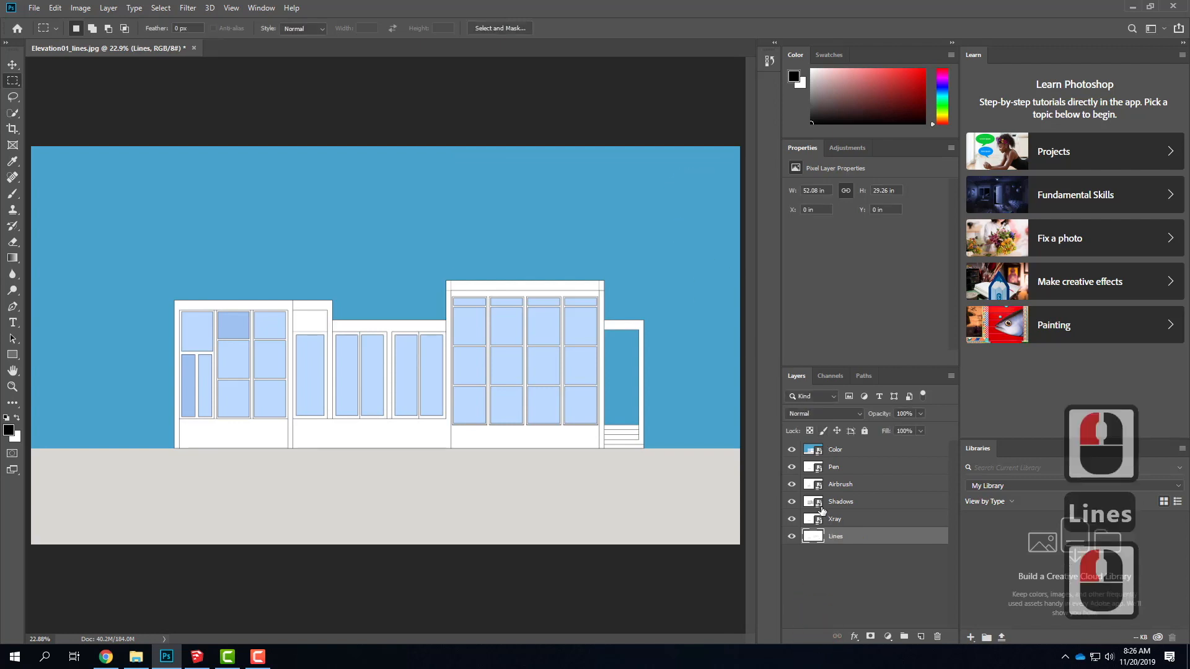
- Compare the Color and Pen layers by toggling their visibility, leaving Color hidden and Pen shown
{"action": "left_click", "coordinate": [792, 449]}
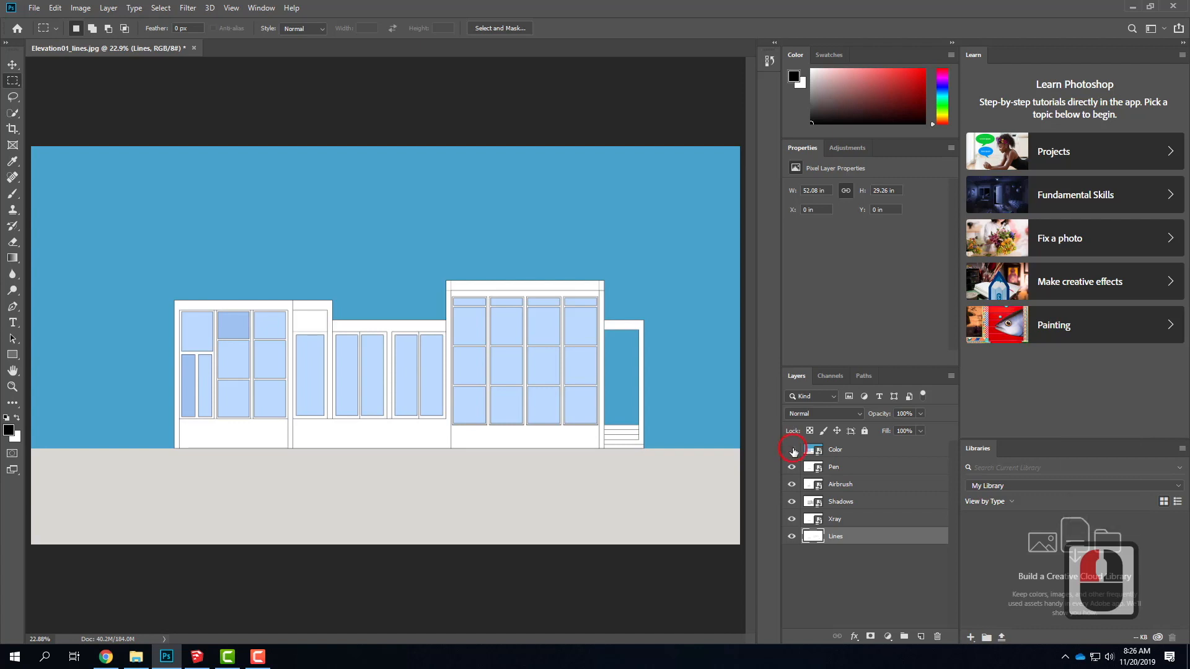
{"action": "left_click", "coordinate": [791, 467]}
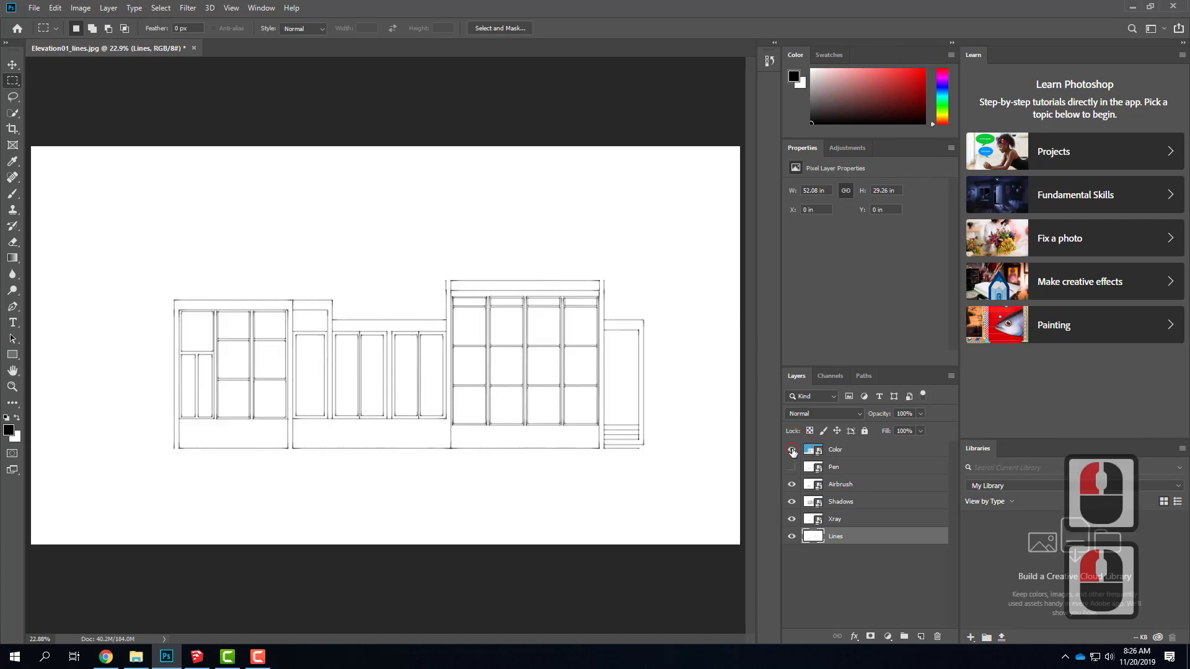
{"action": "left_click", "coordinate": [792, 451]}
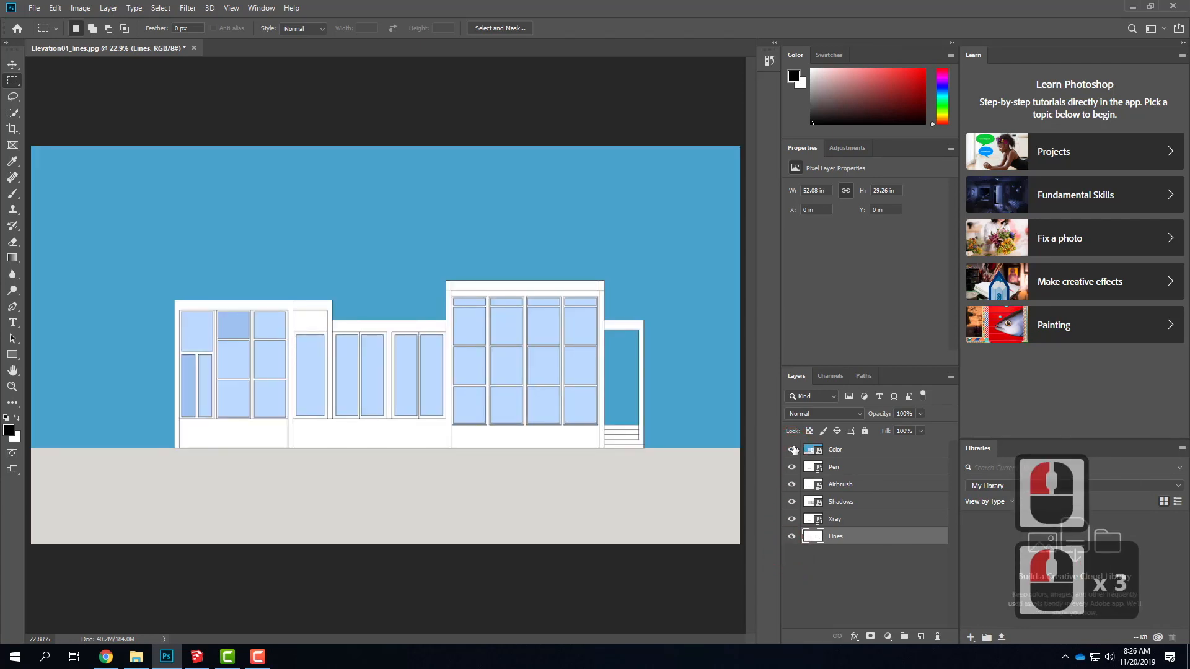
{"action": "left_click", "coordinate": [792, 451]}
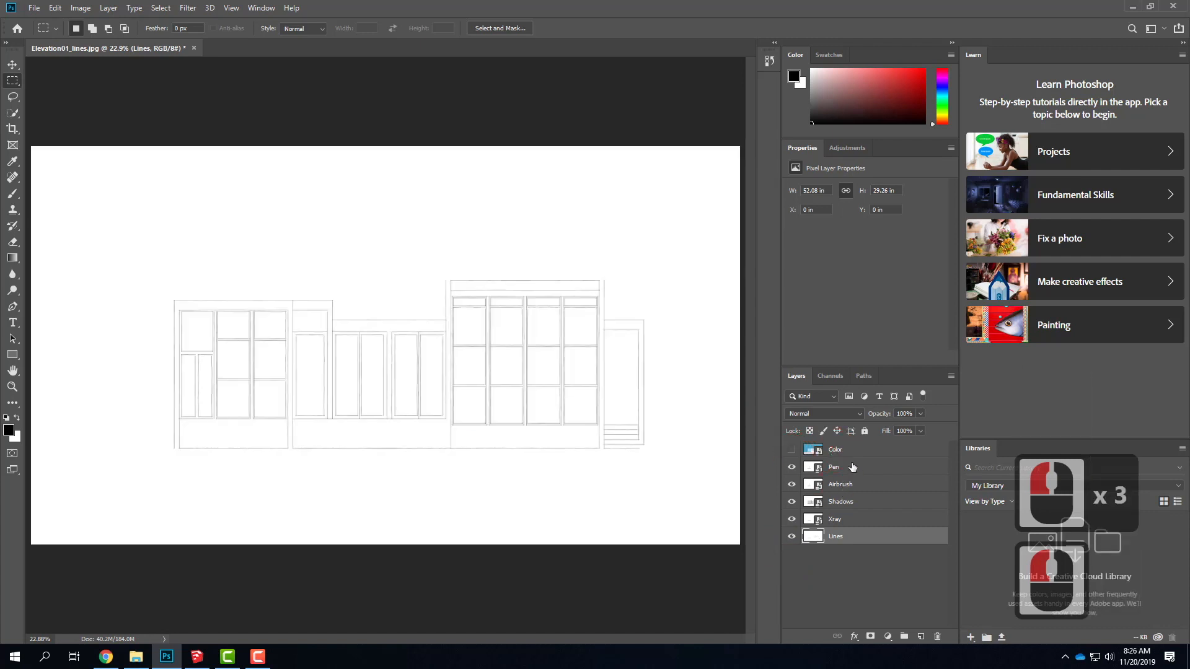
- Set the blend mode of the Pen layer and the Airbrush layer to Multiply
{"action": "left_click", "coordinate": [855, 466]}
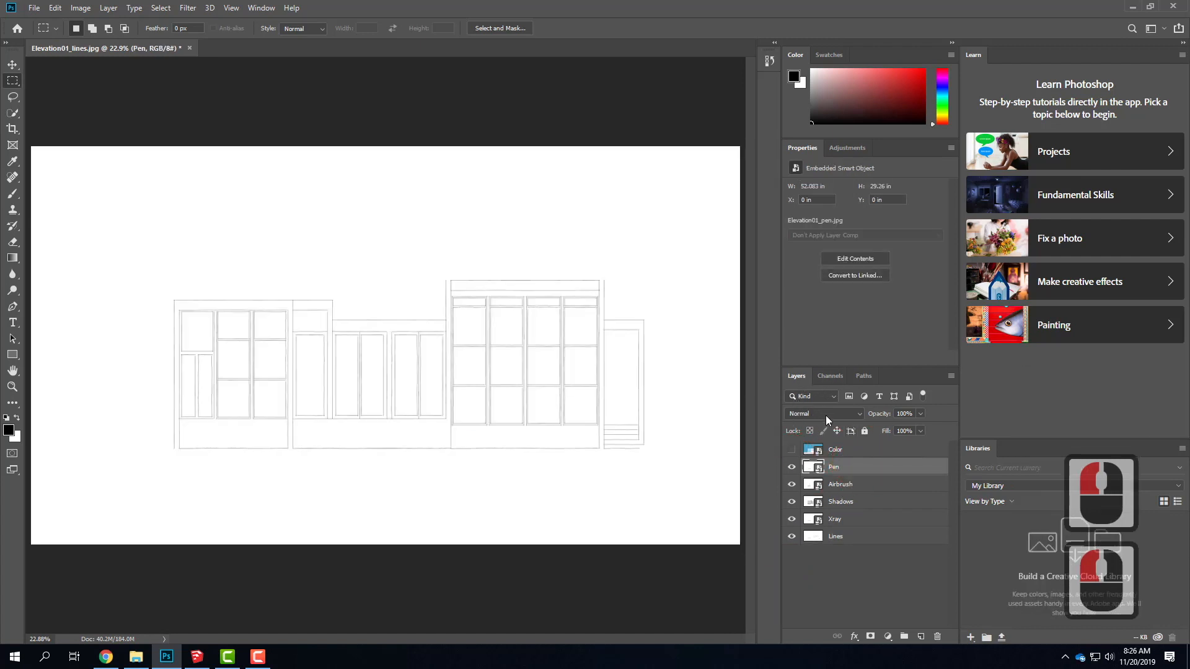
{"action": "left_click", "coordinate": [823, 412]}
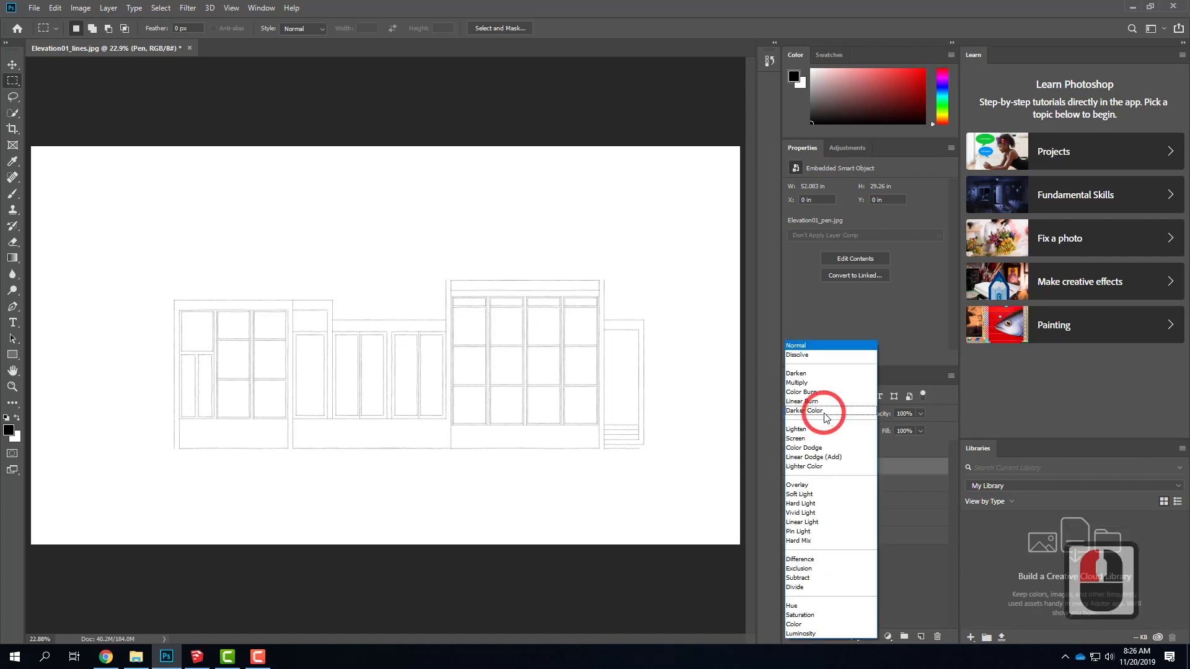
{"action": "left_click", "coordinate": [812, 380]}
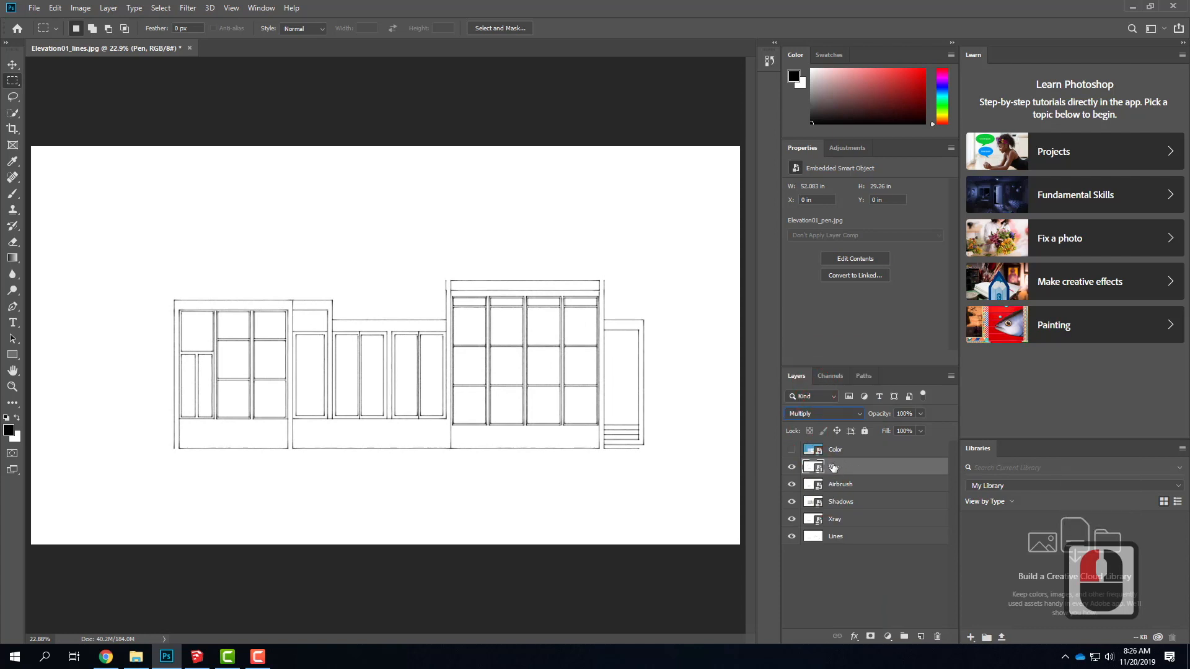
{"action": "left_click", "coordinate": [837, 484]}
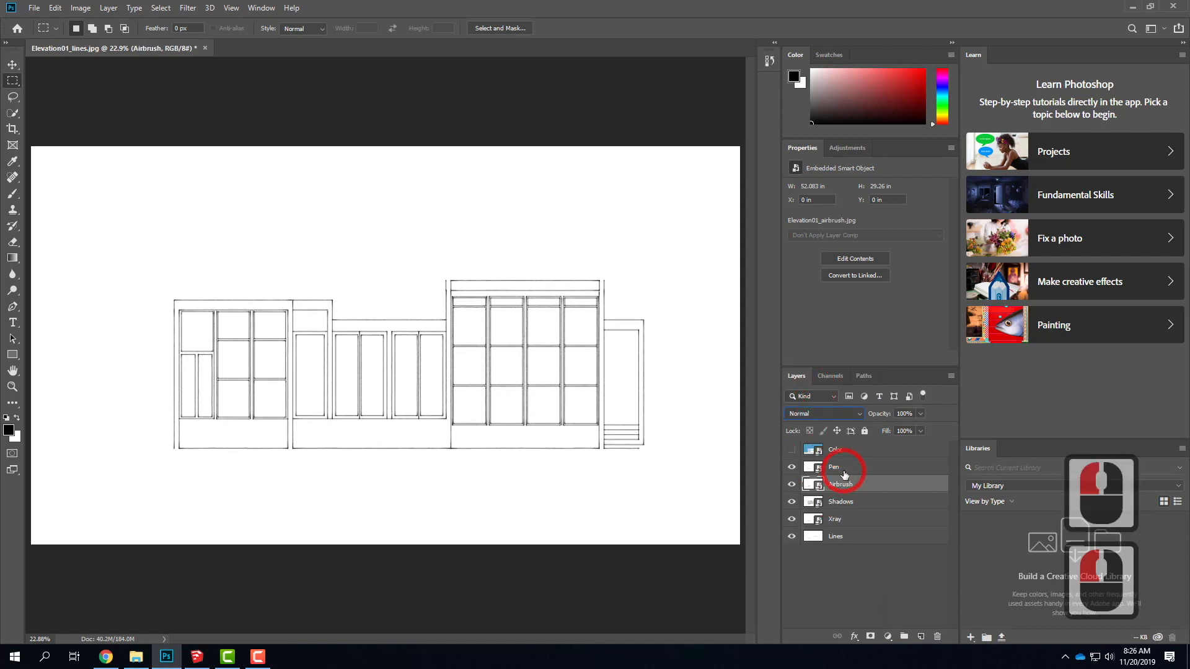
{"action": "left_click", "coordinate": [830, 414]}
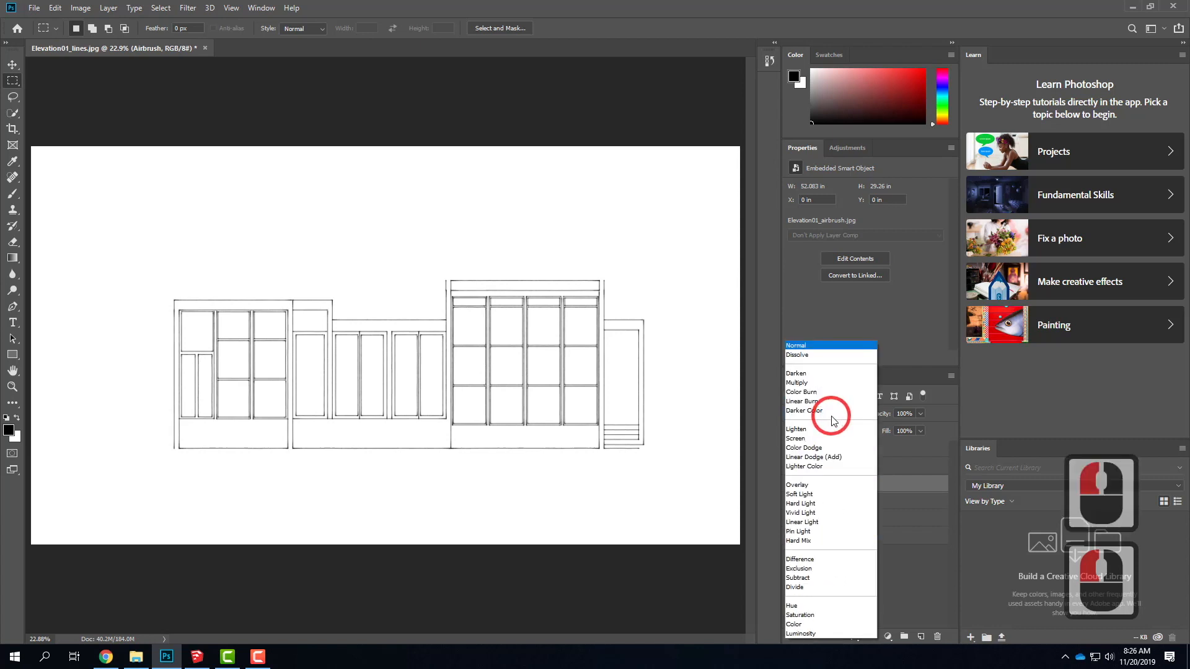
{"action": "left_click", "coordinate": [823, 382]}
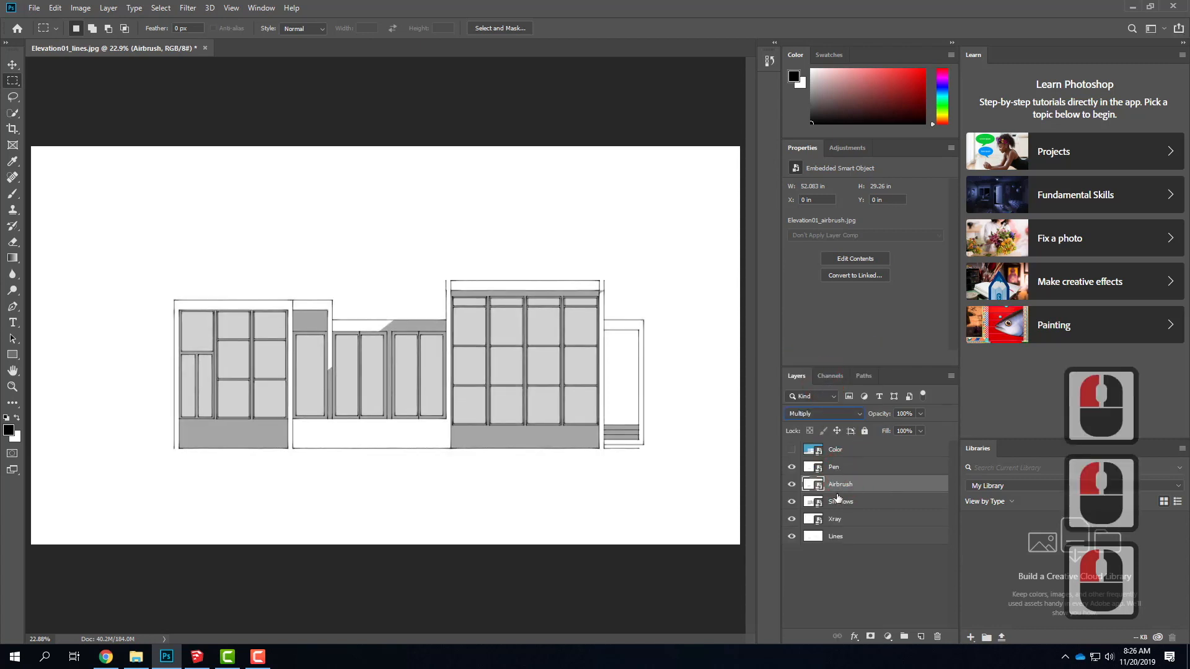
- Set the blend mode of the Shadows layer and the Xray layer to Multiply
{"action": "left_click", "coordinate": [842, 502]}
{"action": "left_click", "coordinate": [832, 412]}
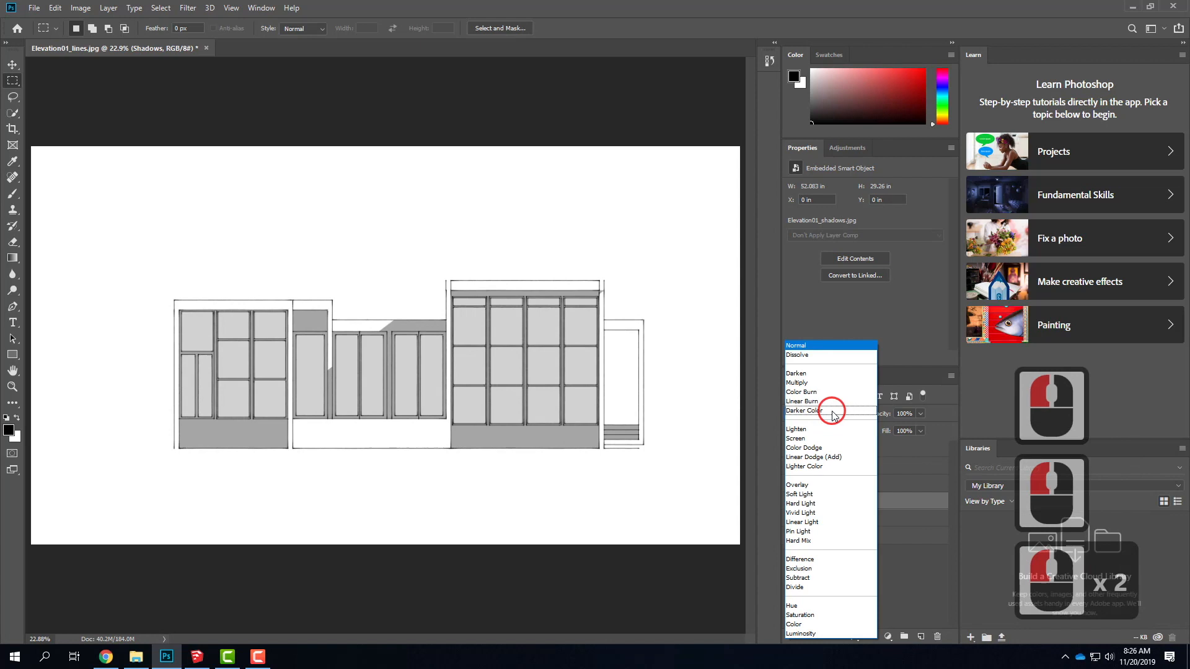
{"action": "left_click", "coordinate": [830, 384]}
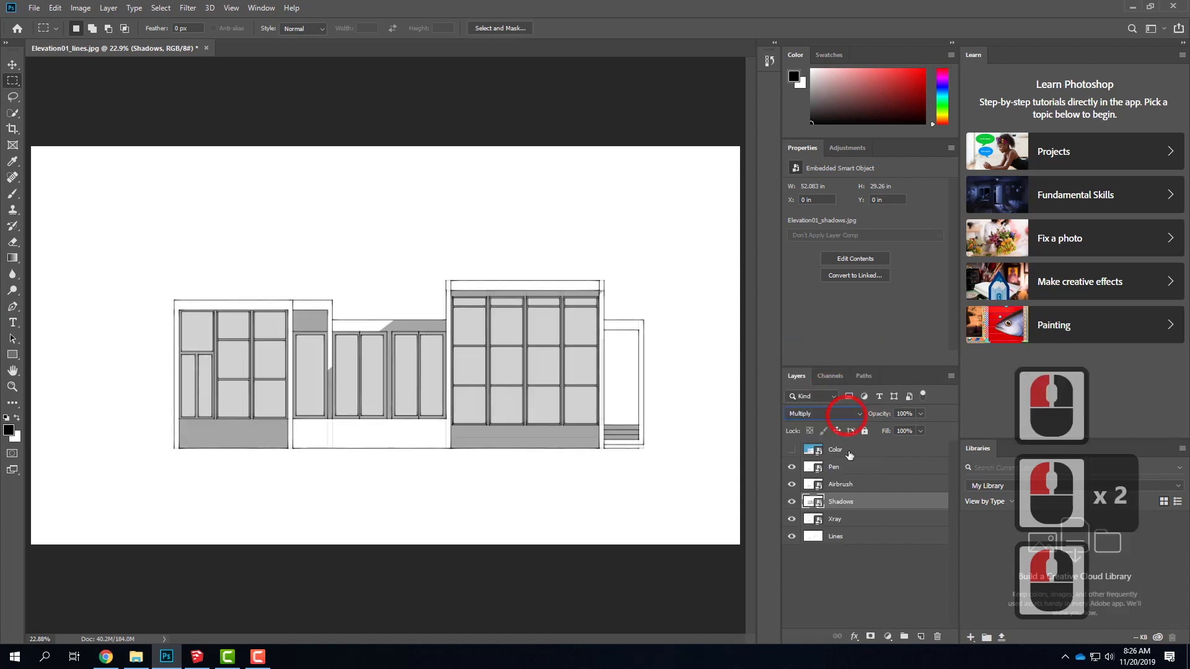
{"action": "left_click", "coordinate": [843, 516]}
{"action": "left_click", "coordinate": [839, 412]}
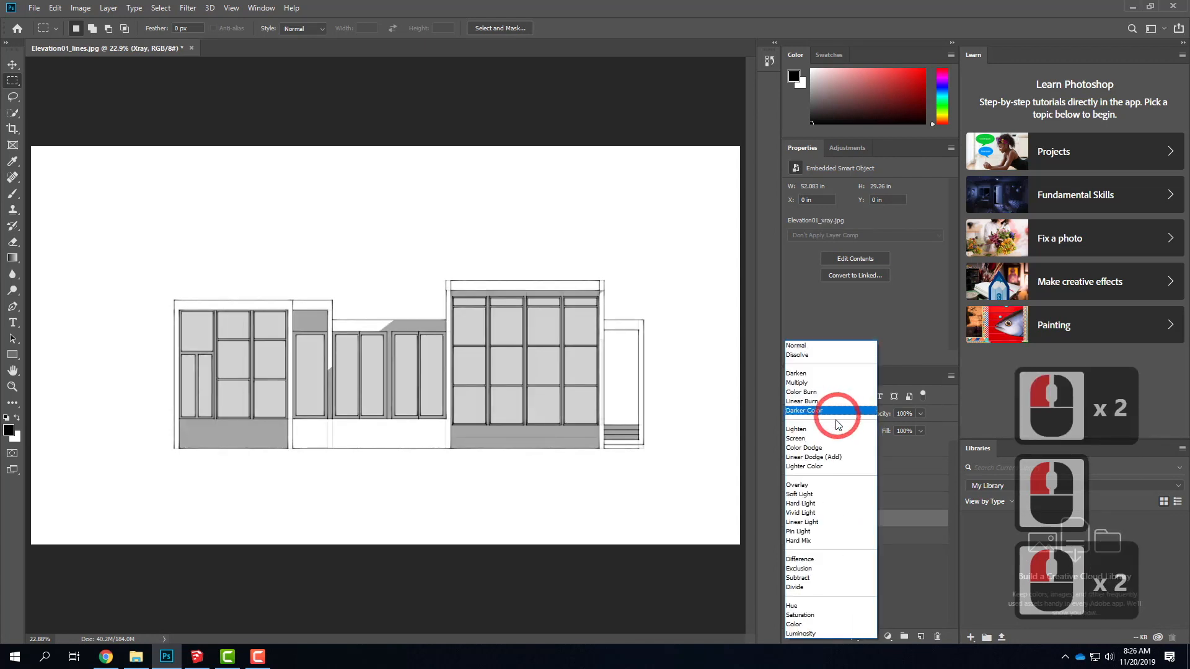
{"action": "left_click", "coordinate": [832, 383]}
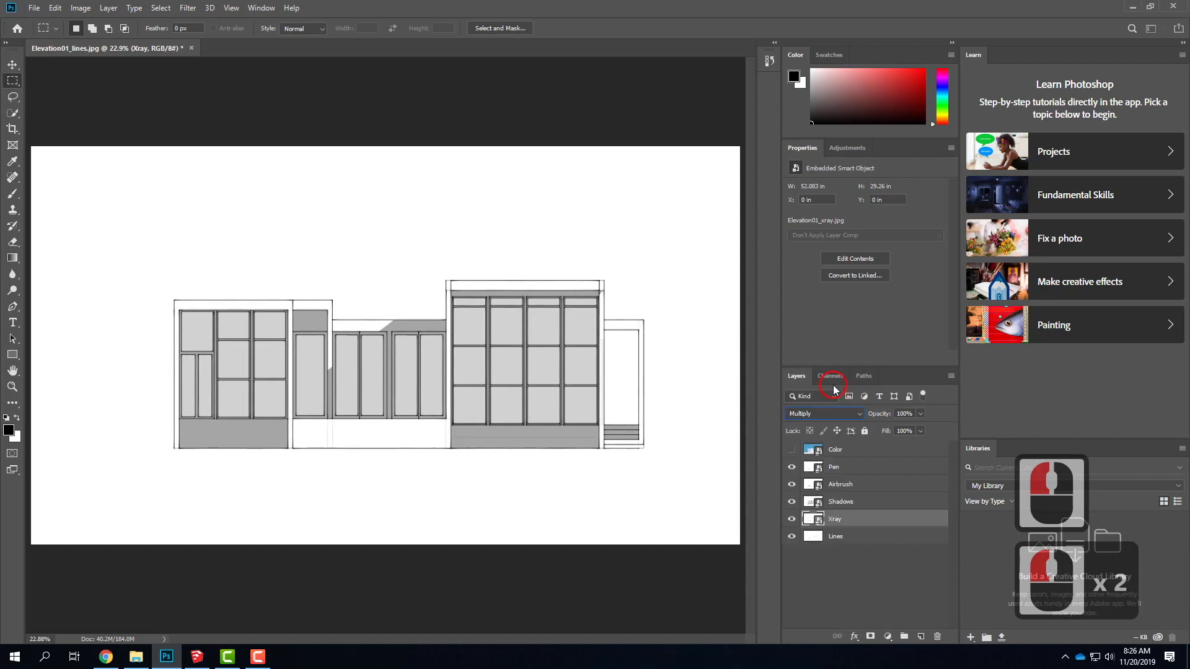
- Hide the Pen, Airbrush, Shadows and Xray layers above Lines, and show them again one by one to compare their effect
{"action": "left_click", "coordinate": [862, 527]}
{"action": "left_click", "coordinate": [858, 537]}
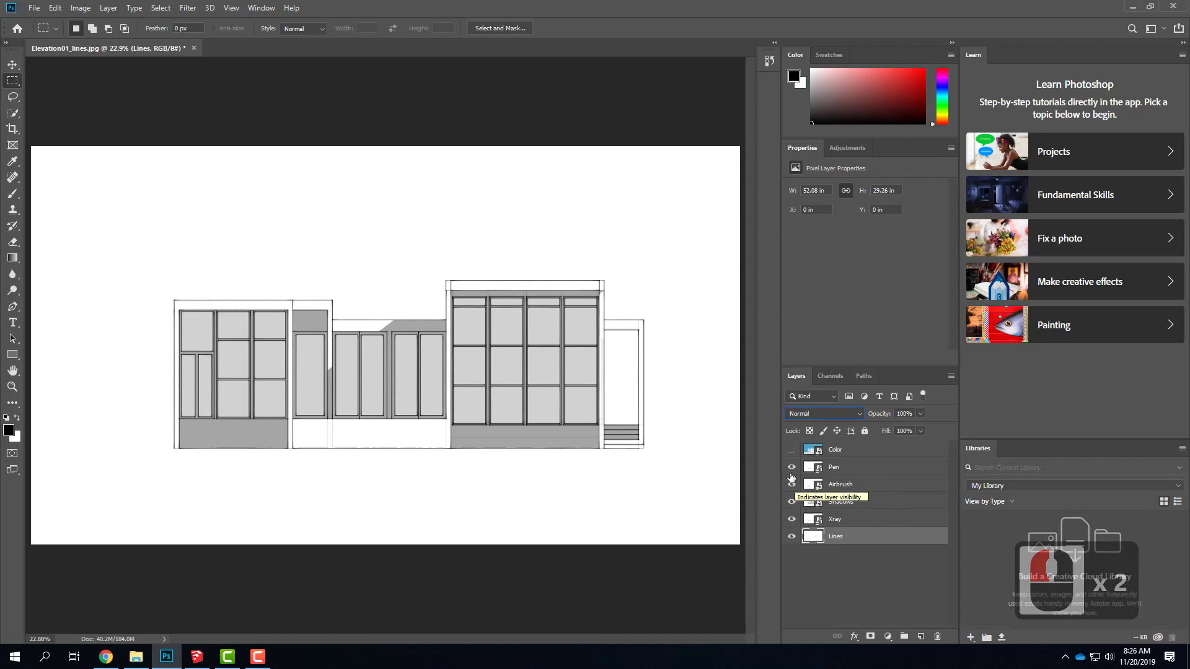
{"action": "left_click_drag", "start_coordinate": [791, 466], "coordinate": [791, 518]}
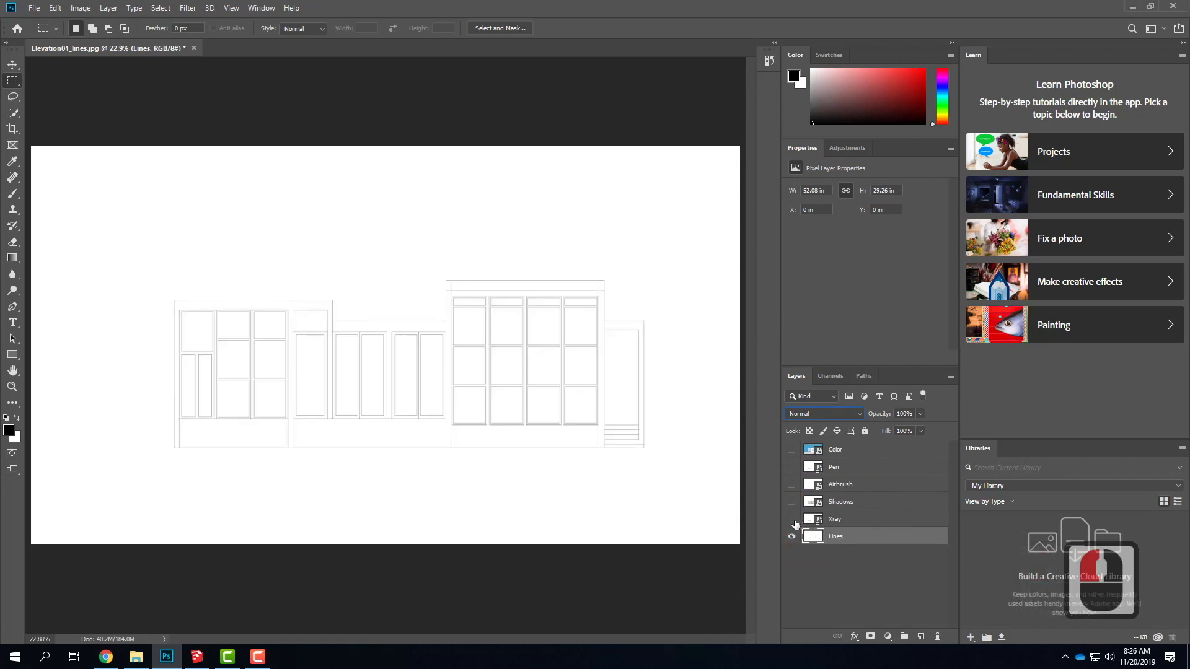
{"action": "left_click", "coordinate": [793, 519]}
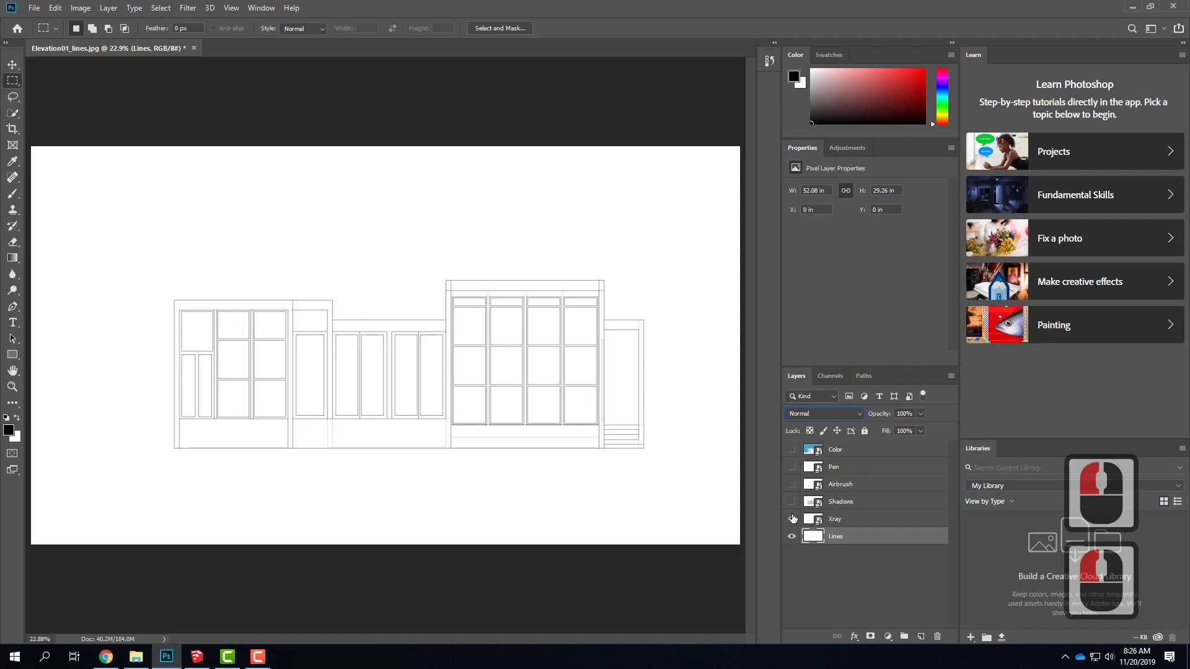
{"action": "left_click", "coordinate": [791, 502]}
{"action": "left_click", "coordinate": [792, 484]}
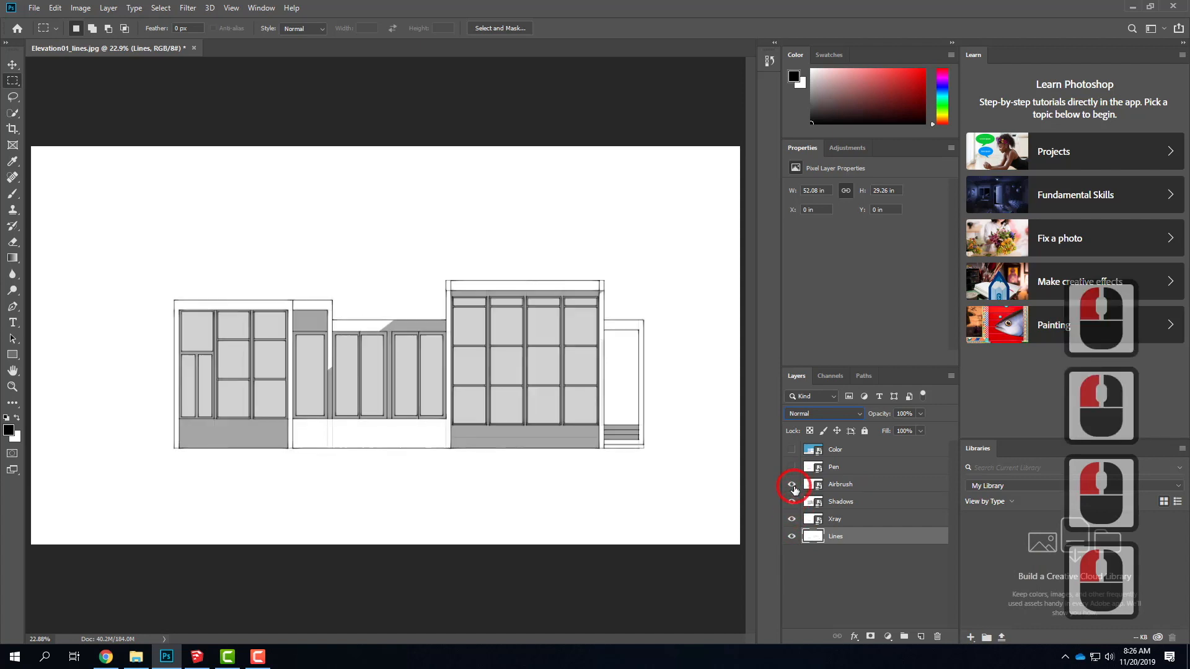
{"action": "left_click", "coordinate": [792, 468]}
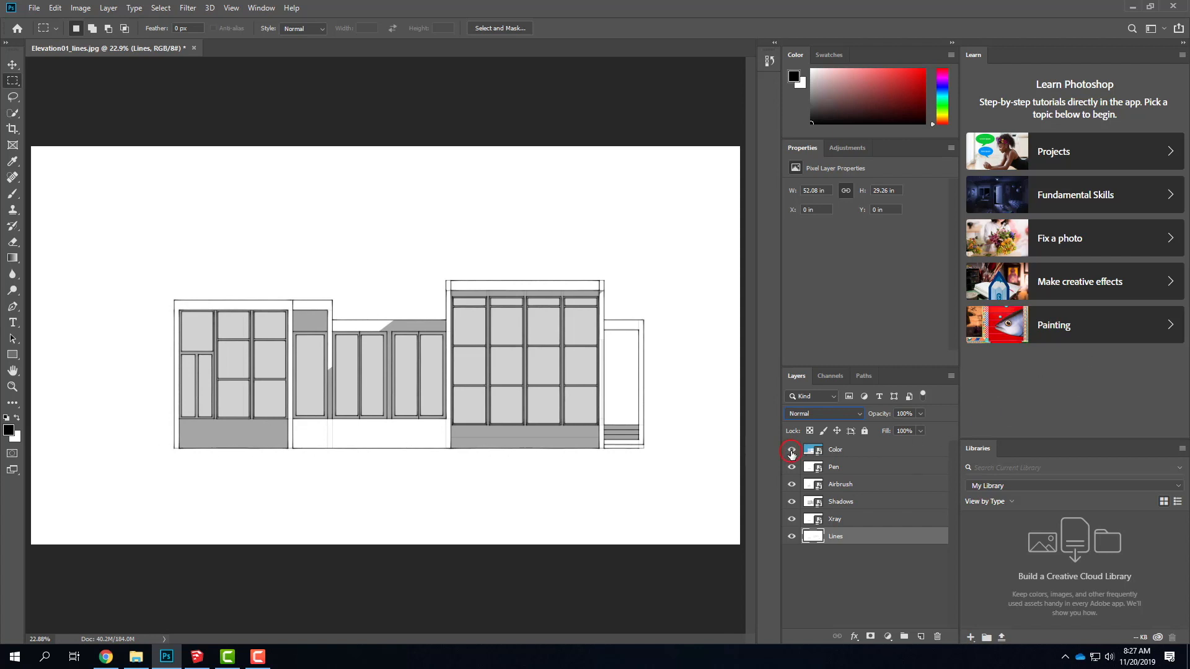
- Show the Color layer and select its grey ground area below the building with the Magic Wand
{"action": "left_click", "coordinate": [791, 449]}
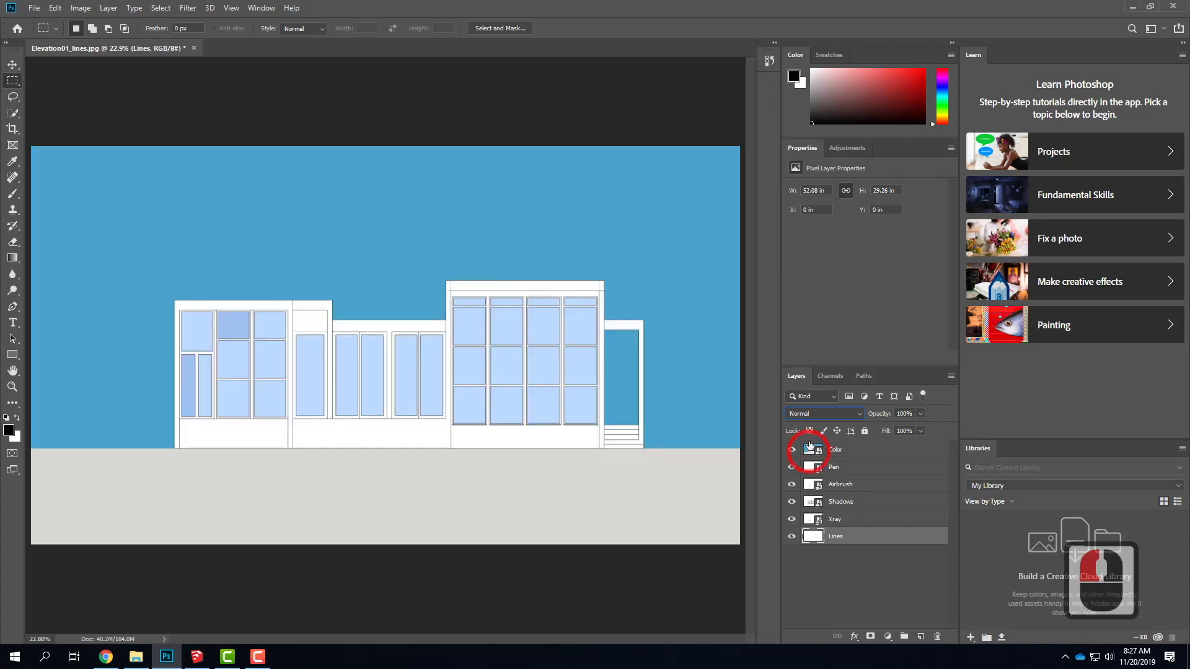
{"action": "left_click", "coordinate": [12, 113]}
{"action": "left_click", "coordinate": [60, 125]}
{"action": "double_click", "coordinate": [307, 484]}
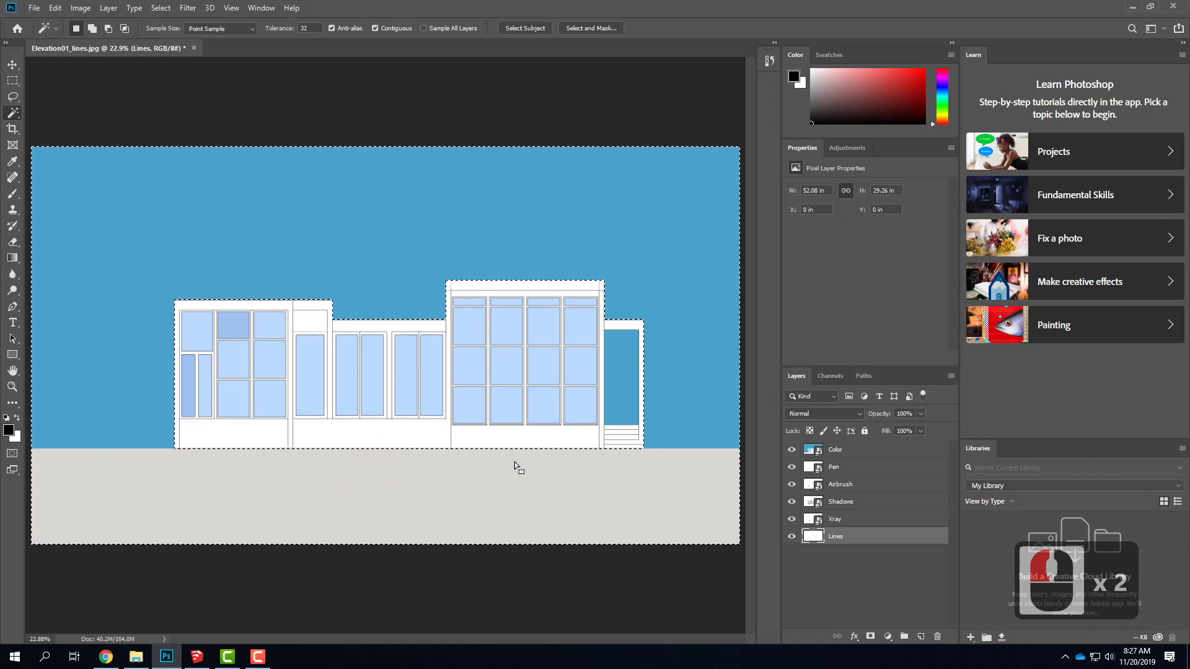
{"action": "double_click", "coordinate": [689, 480]}
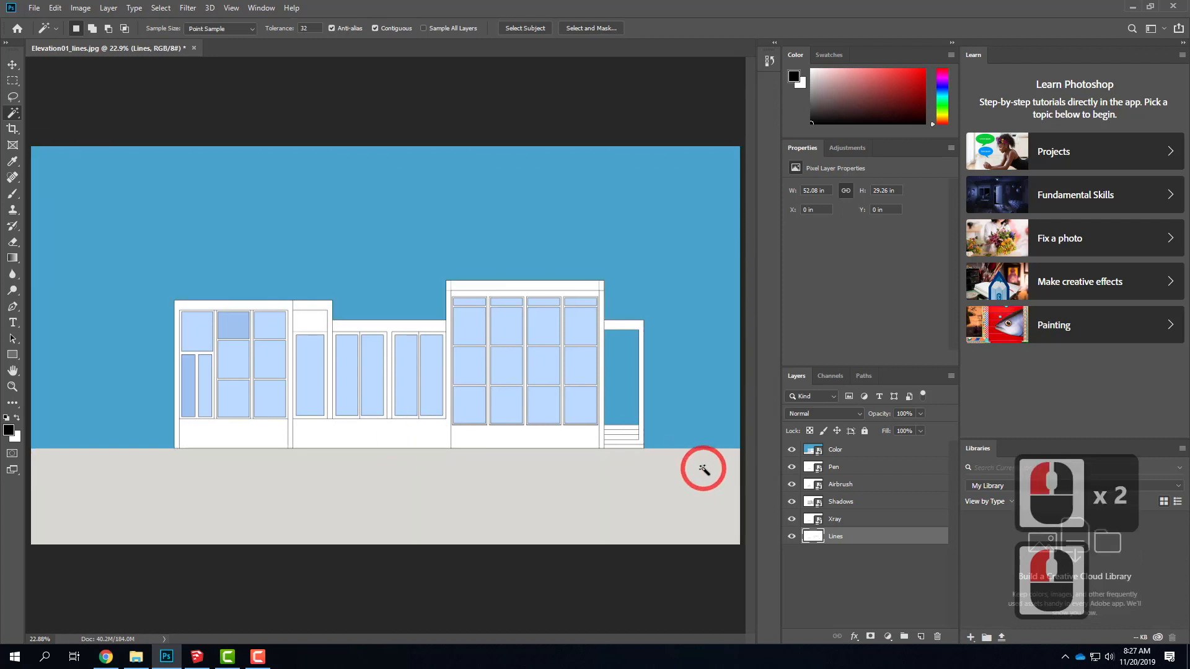
{"action": "left_click", "coordinate": [858, 449]}
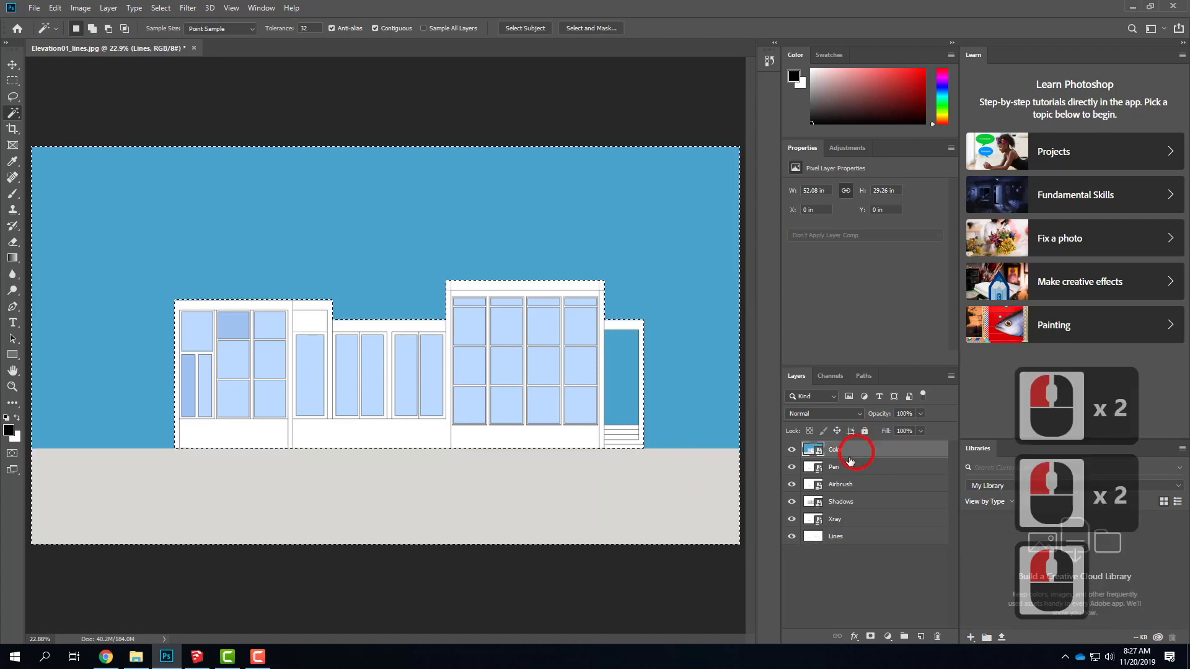
{"action": "left_click", "coordinate": [552, 496]}
{"action": "left_click", "coordinate": [530, 491]}
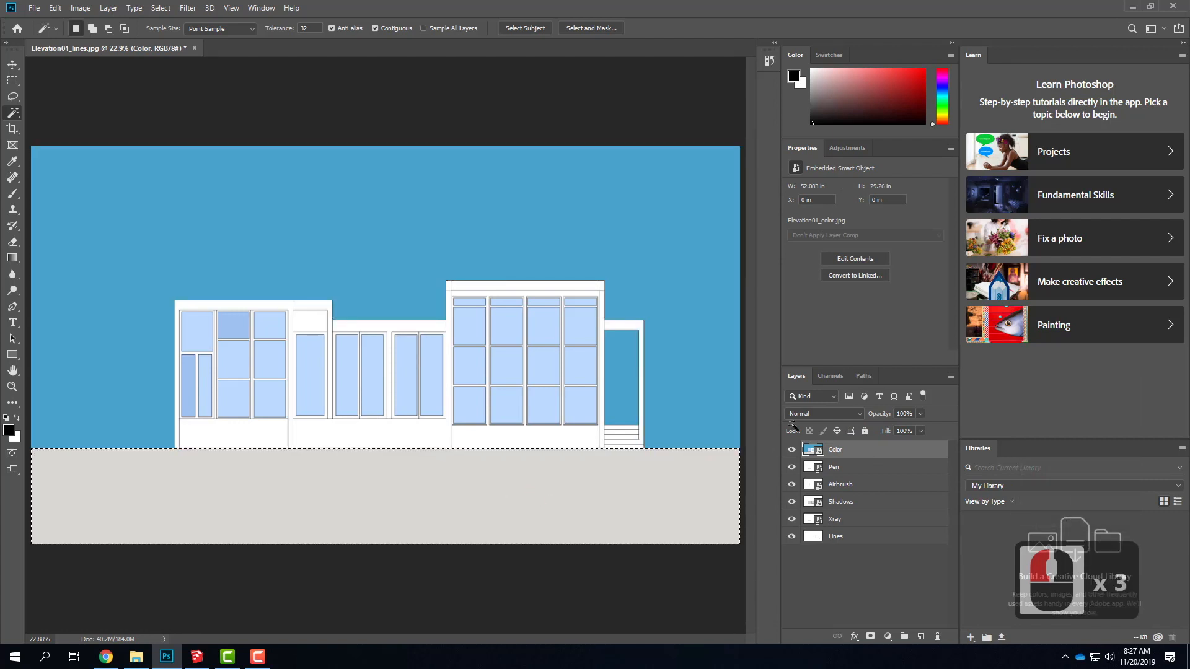
- Hide the Color layer and create a new layer named Ground above it
{"action": "left_click", "coordinate": [791, 449]}
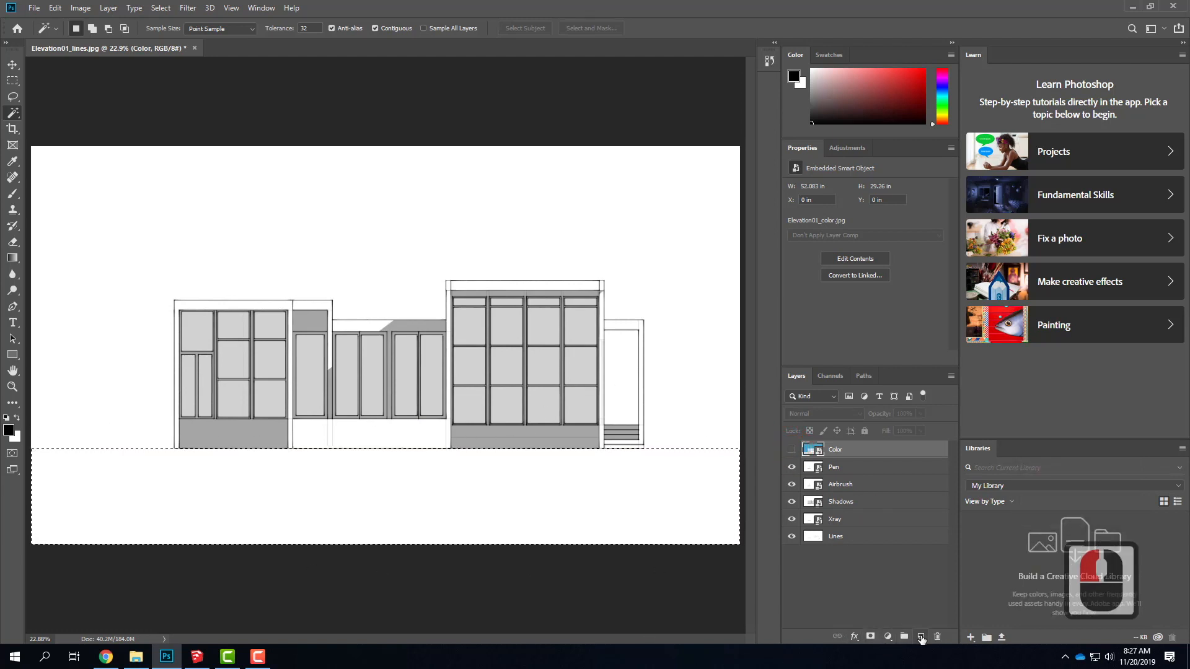
{"action": "left_click", "coordinate": [920, 637]}
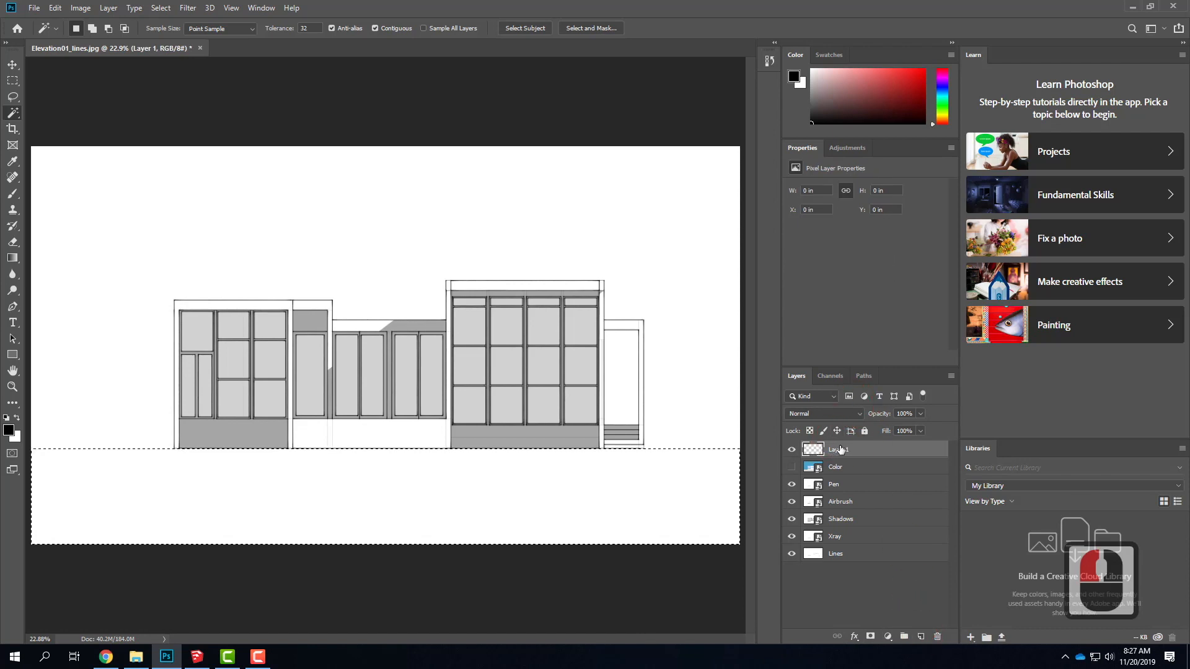
{"action": "double_click", "coordinate": [840, 451]}
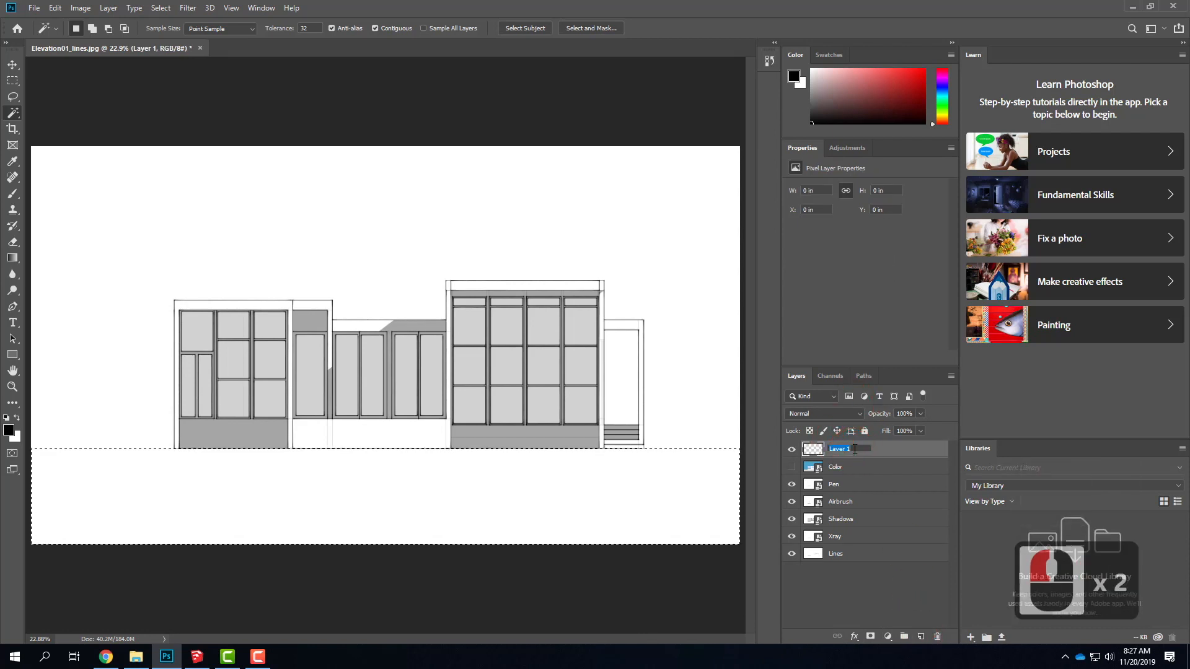
{"action": "type", "text": "Ground"}
{"action": "key", "text": "Return"}
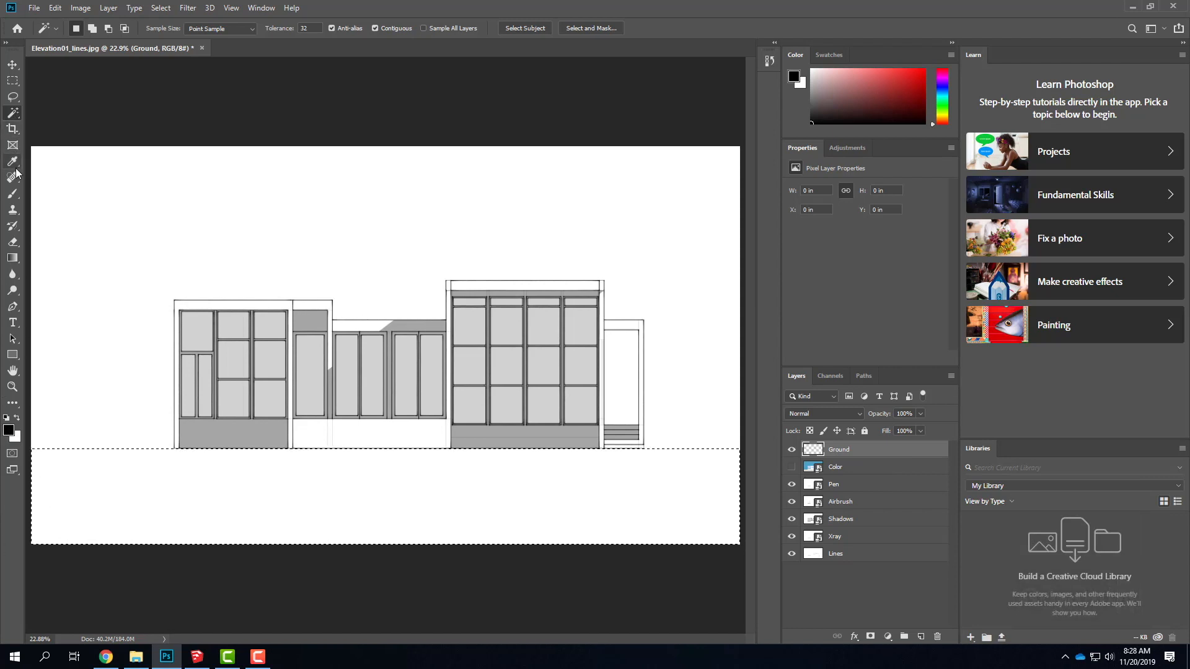
- Paint the selected ground area solid black on the Ground layer with a soft 385 px brush, and clear the selection
{"action": "left_click", "coordinate": [15, 197]}
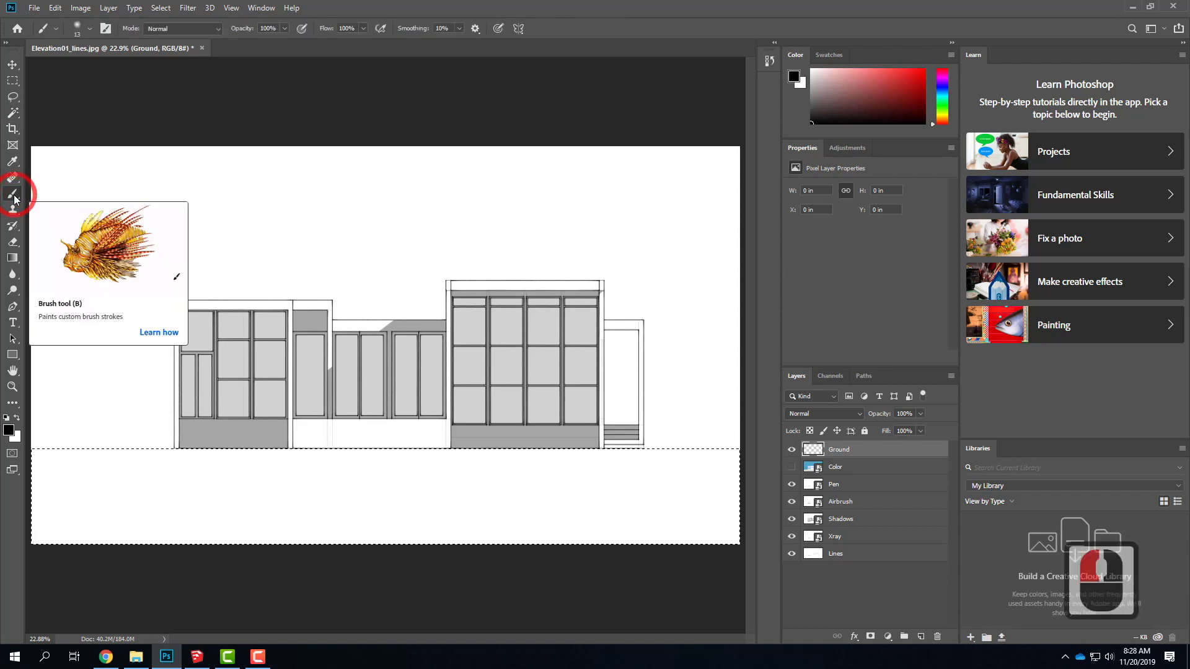
{"action": "left_click", "coordinate": [91, 30]}
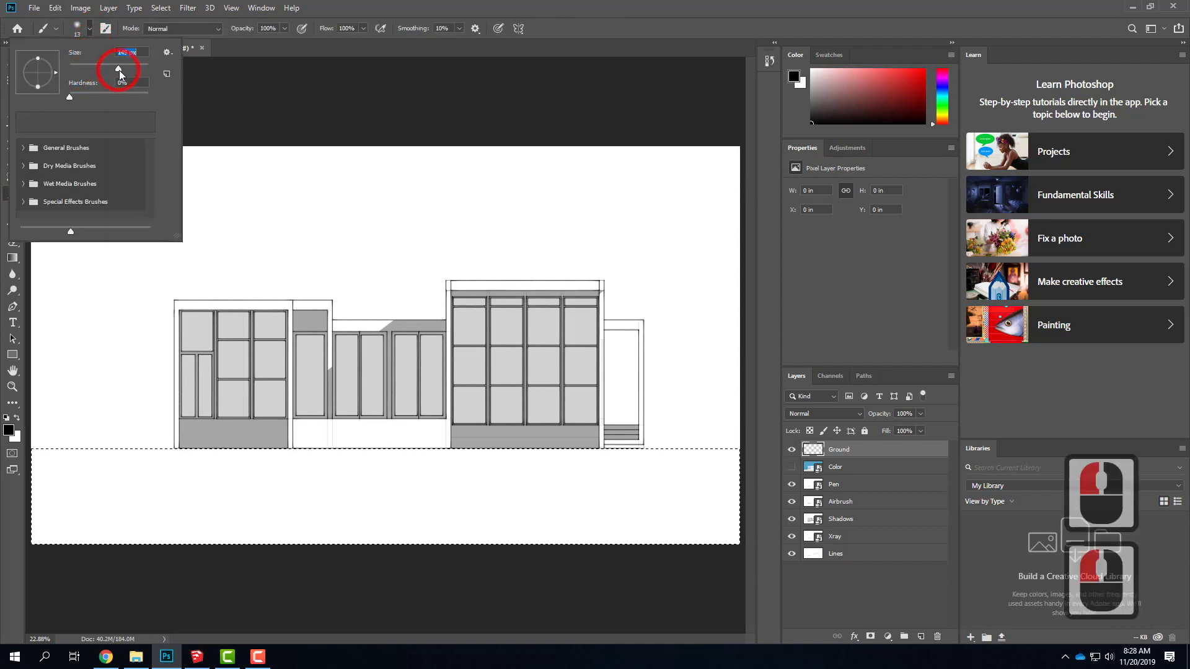
{"action": "left_click_drag", "start_coordinate": [133, 72], "coordinate": [138, 72]}
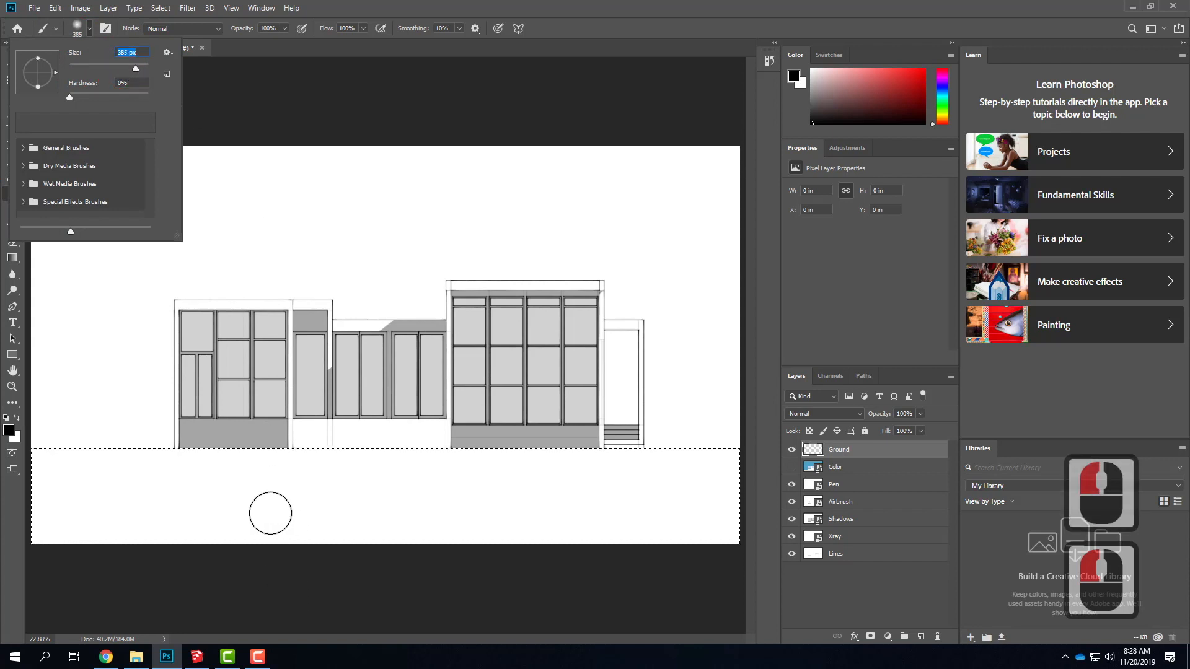
{"action": "left_click", "coordinate": [92, 28]}
{"action": "mouse_move", "coordinate": [163, 481]}
{"action": "left_mouse_down"}
{"action": "mouse_move", "coordinate": [19, 477]}
{"action": "mouse_move", "coordinate": [7, 462]}
{"action": "mouse_move", "coordinate": [6, 509]}
{"action": "mouse_move", "coordinate": [584, 483]}
{"action": "mouse_move", "coordinate": [267, 501]}
{"action": "mouse_move", "coordinate": [719, 527]}
{"action": "mouse_move", "coordinate": [655, 490]}
{"action": "mouse_move", "coordinate": [797, 457]}
{"action": "mouse_move", "coordinate": [404, 452]}
{"action": "mouse_move", "coordinate": [579, 427]}
{"action": "left_mouse_up"}
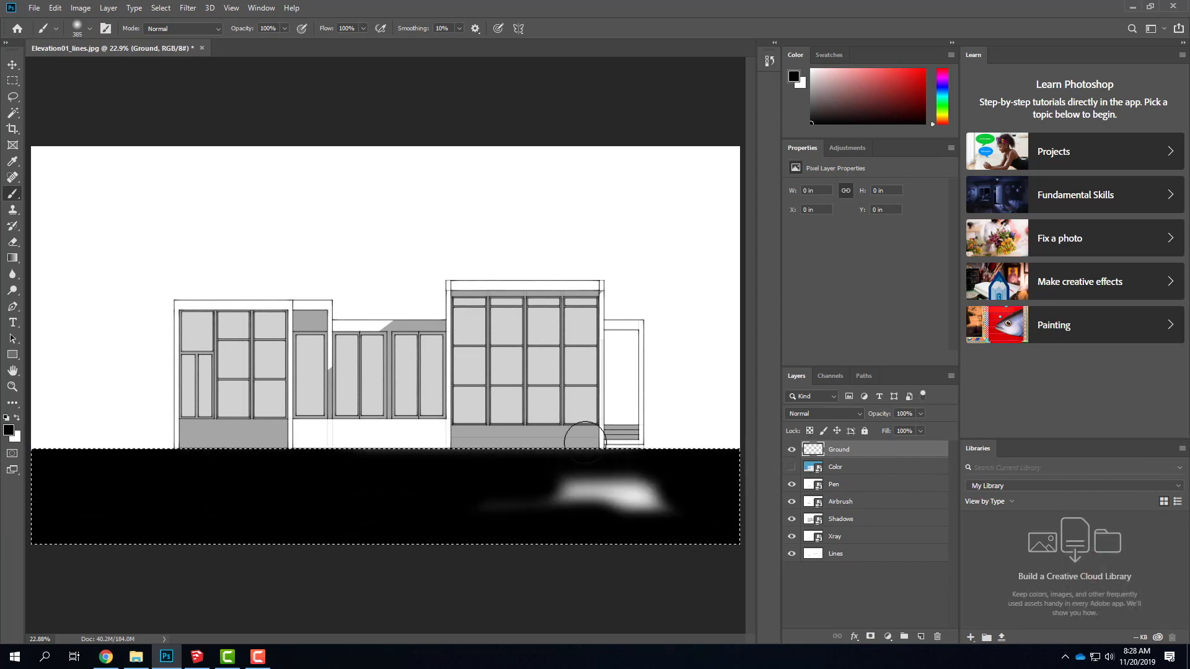
{"action": "left_click_drag", "start_coordinate": [433, 478], "coordinate": [656, 507]}
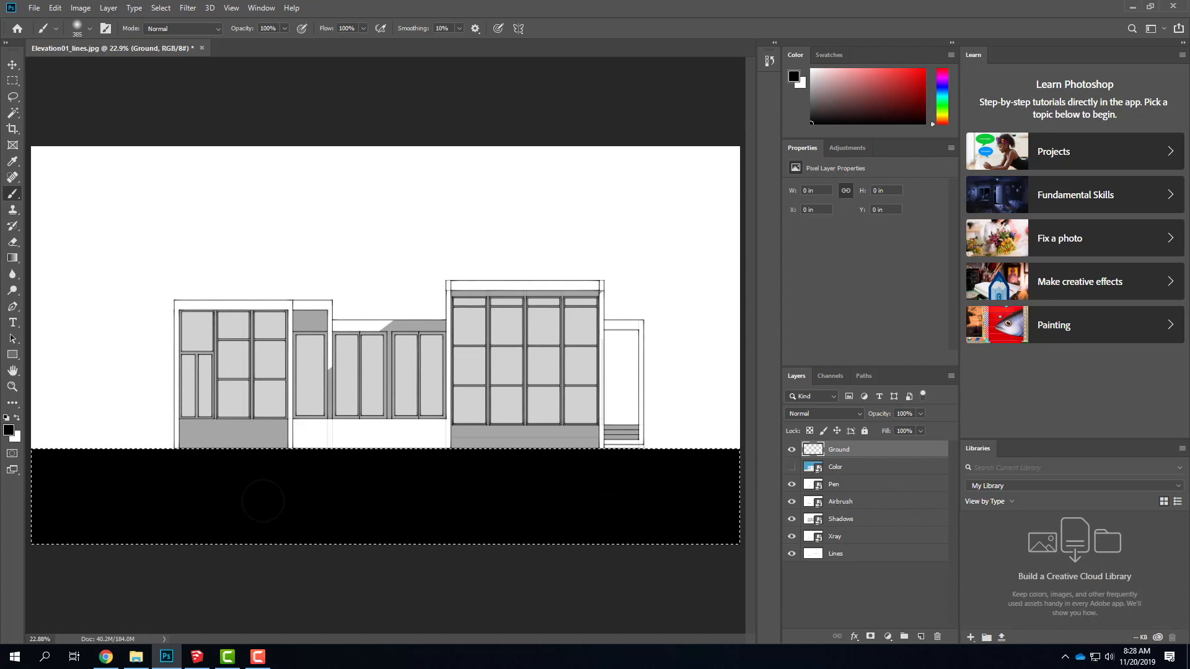
{"action": "left_click", "coordinate": [13, 80]}
{"action": "left_click", "coordinate": [178, 106]}
{"action": "left_click", "coordinate": [793, 436]}
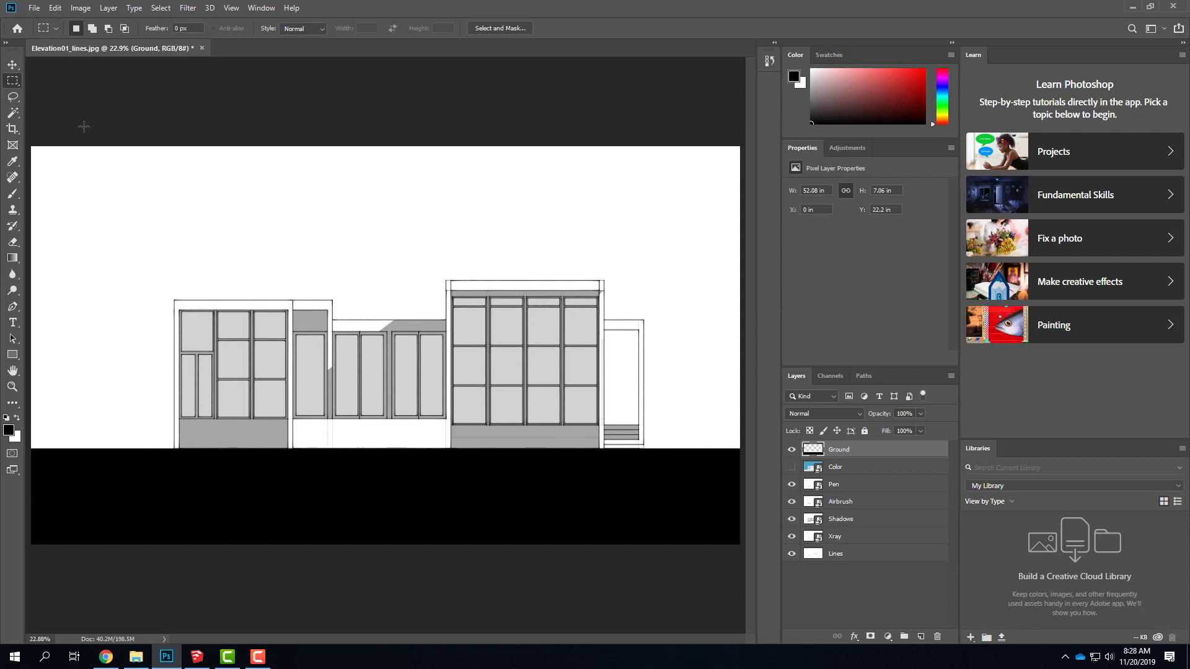
- Lasso an irregular strip across the ground's upper edge, paint it black to roughen the ground line, and deselect
{"action": "left_click", "coordinate": [12, 96]}
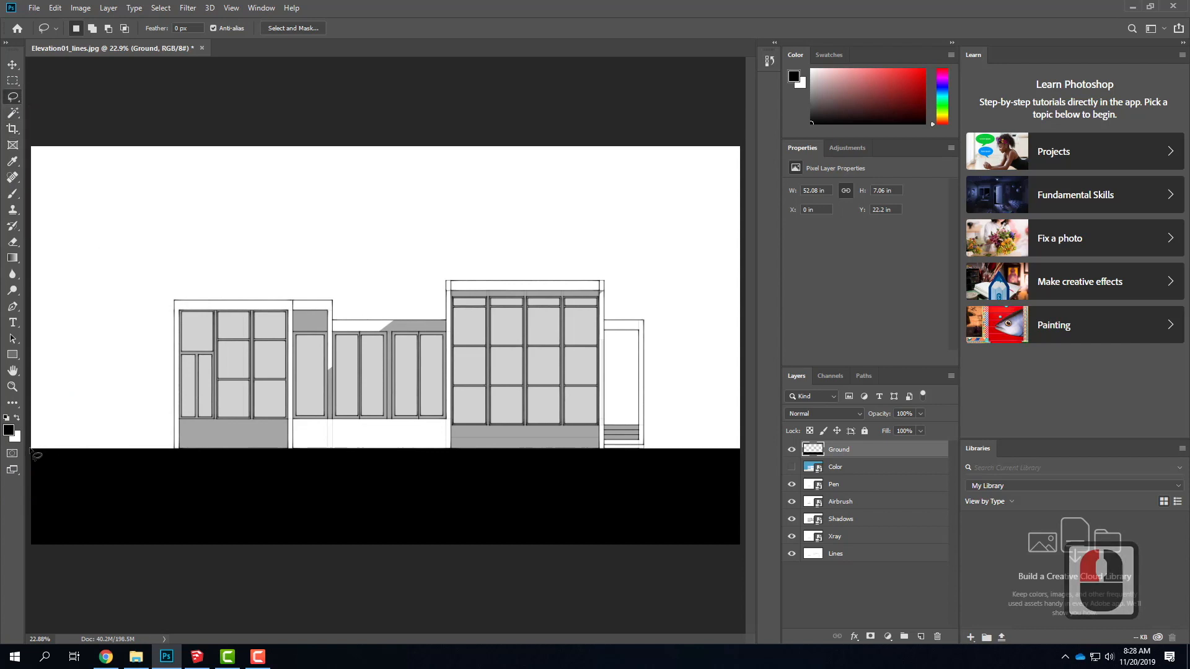
{"action": "mouse_move", "coordinate": [30, 448]}
{"action": "left_mouse_down"}
{"action": "mouse_move", "coordinate": [733, 446]}
{"action": "mouse_move", "coordinate": [606, 485]}
{"action": "mouse_move", "coordinate": [246, 514]}
{"action": "mouse_move", "coordinate": [34, 502]}
{"action": "mouse_move", "coordinate": [32, 448]}
{"action": "left_mouse_up"}
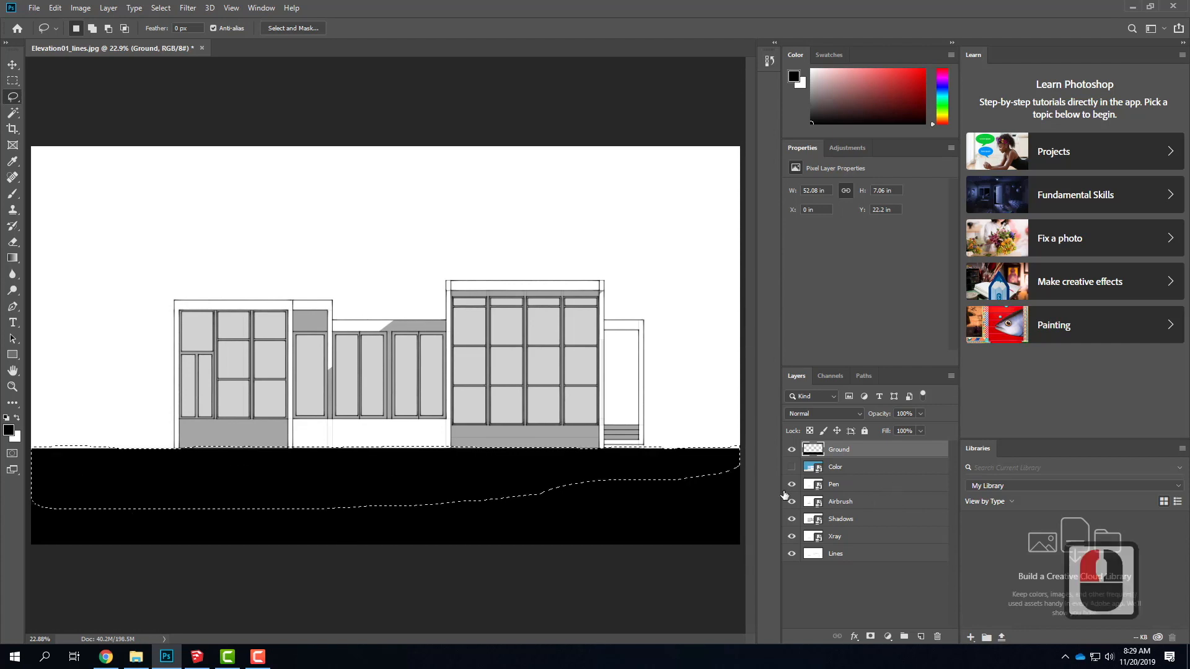
{"action": "left_click", "coordinate": [13, 194]}
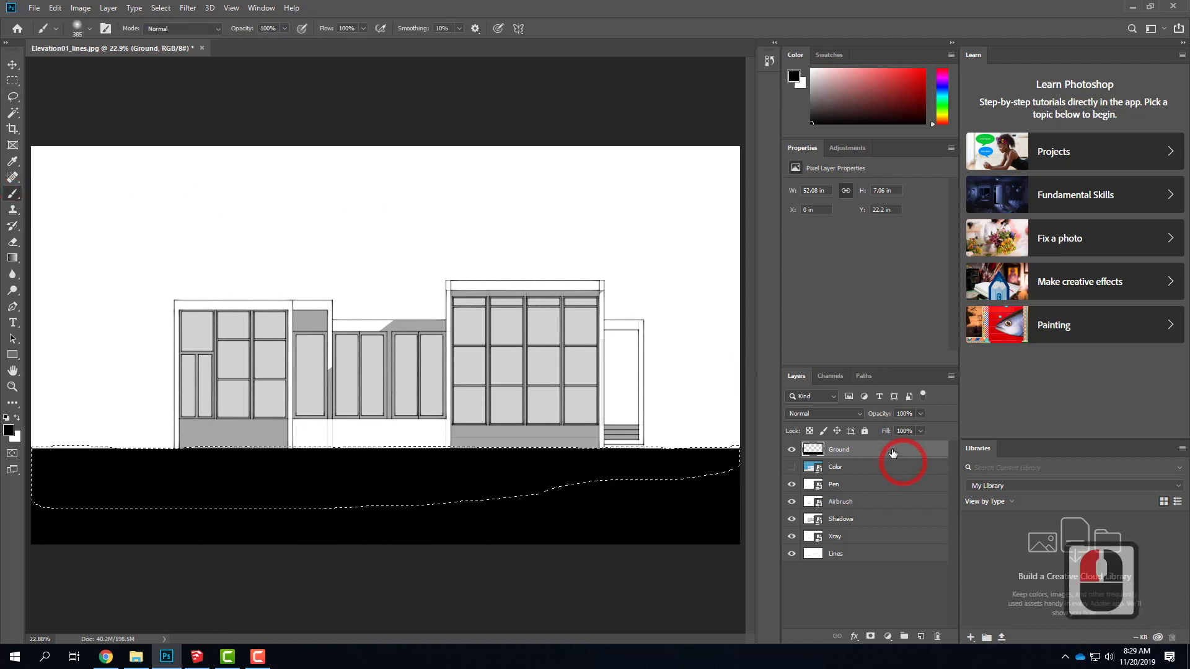
{"action": "mouse_move", "coordinate": [226, 458]}
{"action": "left_mouse_down"}
{"action": "mouse_move", "coordinate": [48, 457]}
{"action": "mouse_move", "coordinate": [510, 457]}
{"action": "left_mouse_up"}
{"action": "mouse_move", "coordinate": [278, 451]}
{"action": "left_mouse_down"}
{"action": "mouse_move", "coordinate": [1, 444]}
{"action": "mouse_move", "coordinate": [841, 454]}
{"action": "left_mouse_up"}
{"action": "mouse_move", "coordinate": [555, 454]}
{"action": "left_mouse_down"}
{"action": "mouse_move", "coordinate": [741, 454]}
{"action": "mouse_move", "coordinate": [3, 452]}
{"action": "left_mouse_up"}
{"action": "left_click", "coordinate": [11, 81]}
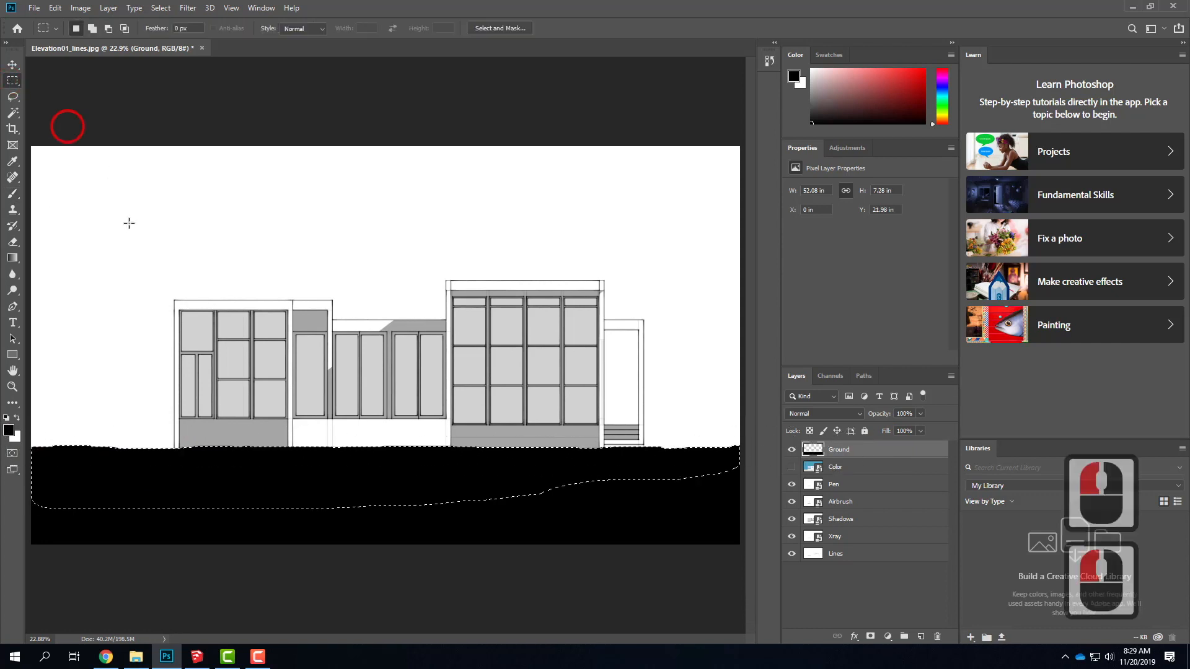
{"action": "left_click", "coordinate": [130, 226]}
- Examine the uneven upper edge of the black ground along the base of the building at 50% zoom
{"action": "key", "text": "ctrl+equal"}
{"action": "key", "text": "ctrl+equal"}
{"action": "key", "text": "ctrl+equal"}
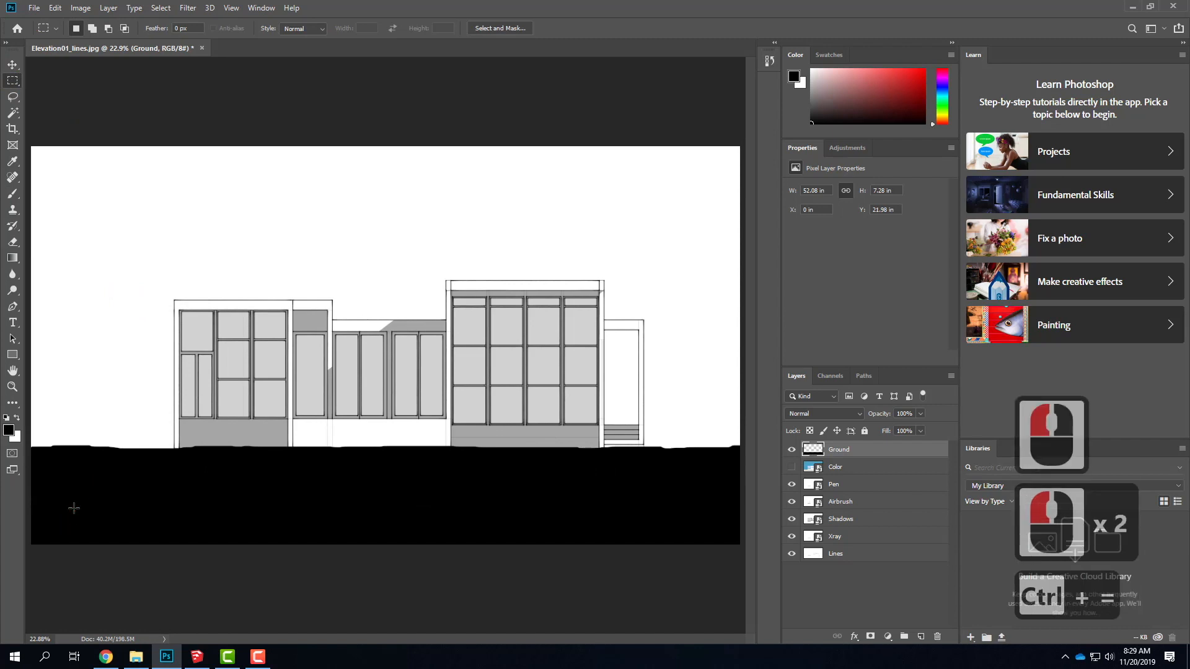
{"action": "left_click_drag", "start_coordinate": [172, 509], "coordinate": [577, 404]}
{"action": "left_click_drag", "start_coordinate": [310, 497], "coordinate": [522, 412]}
{"action": "left_click", "coordinate": [638, 440]}
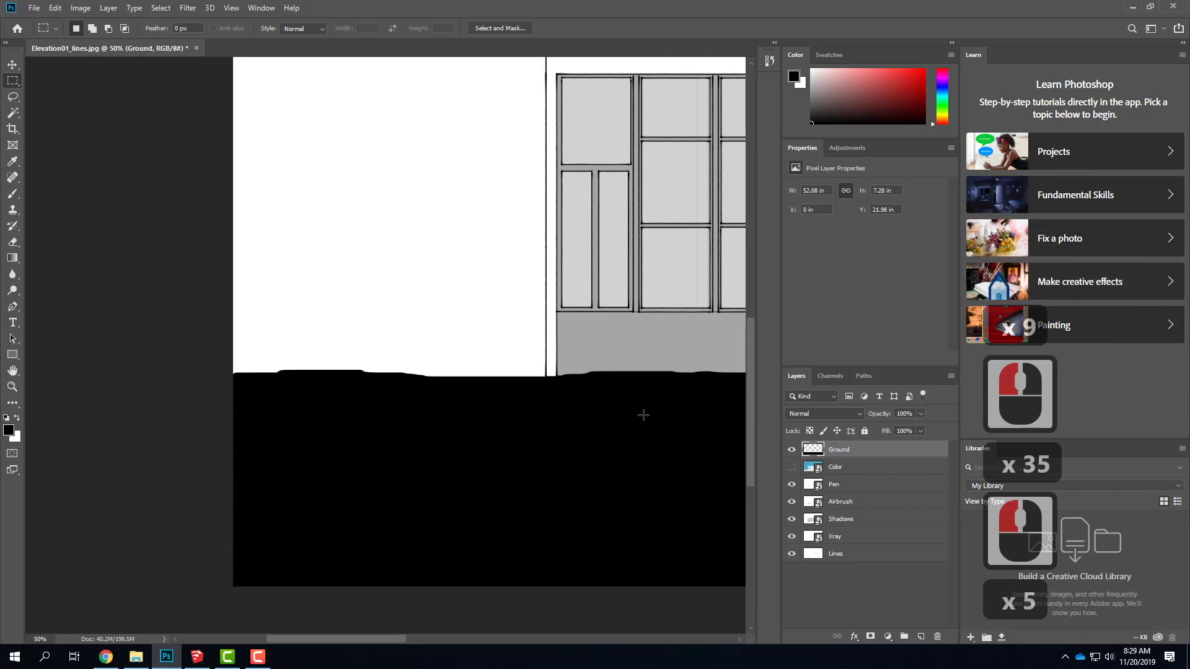
{"action": "left_click_drag", "start_coordinate": [662, 340], "coordinate": [115, 376]}
{"action": "left_click_drag", "start_coordinate": [477, 362], "coordinate": [553, 352]}
{"action": "left_click_drag", "start_coordinate": [96, 346], "coordinate": [456, 341]}
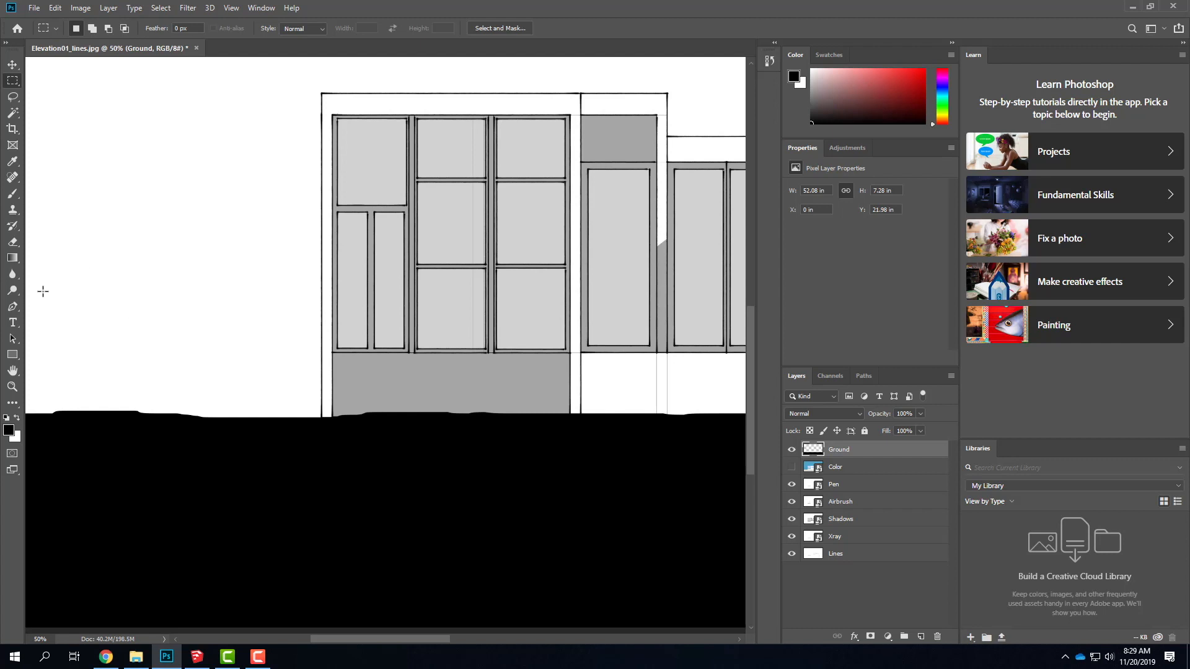
- Activate the Clone Stamp tool and restore the Legacy Brushes set to its brush presets
{"action": "left_click", "coordinate": [12, 210]}
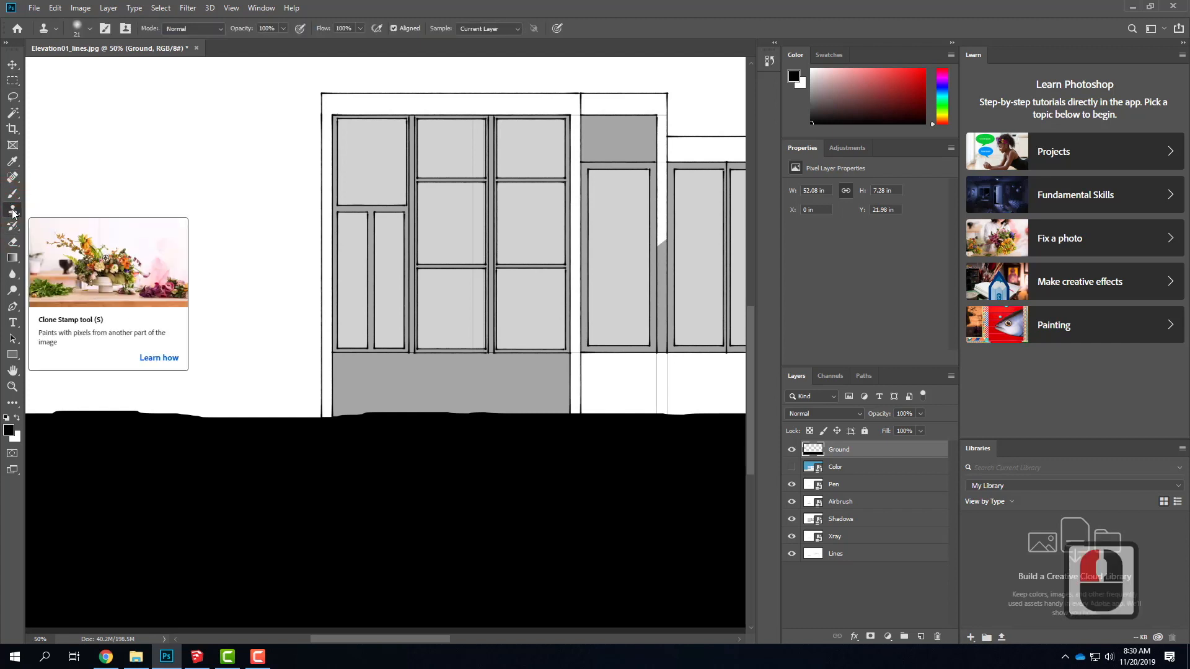
{"action": "left_click", "coordinate": [90, 30]}
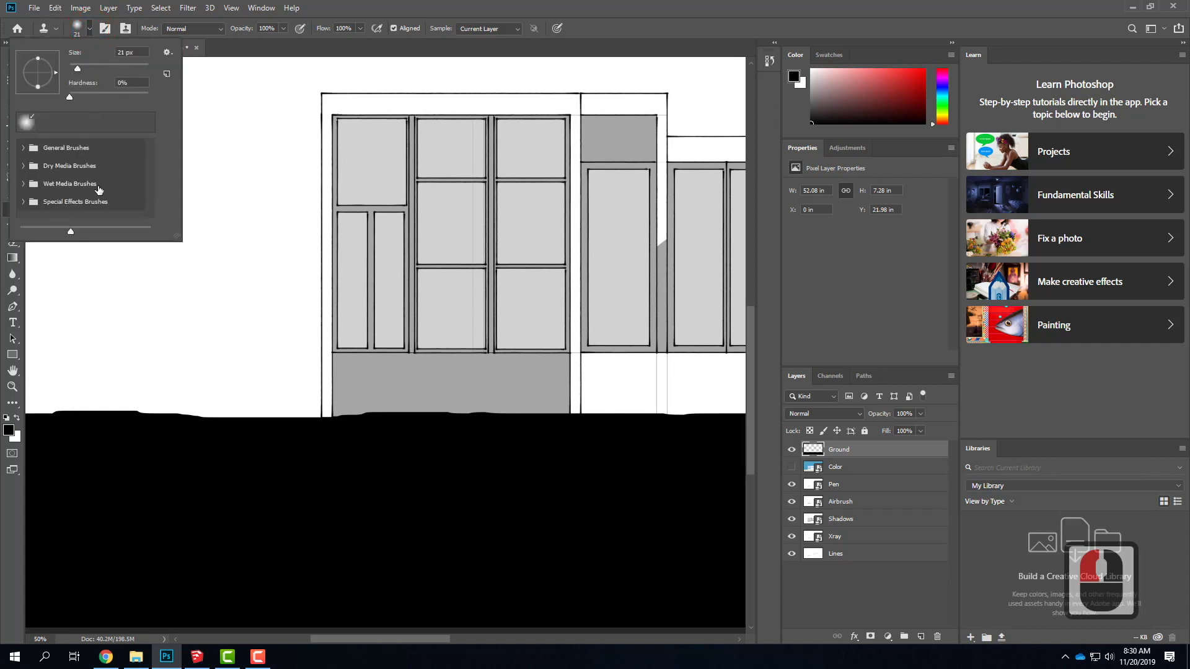
{"action": "left_click", "coordinate": [169, 52]}
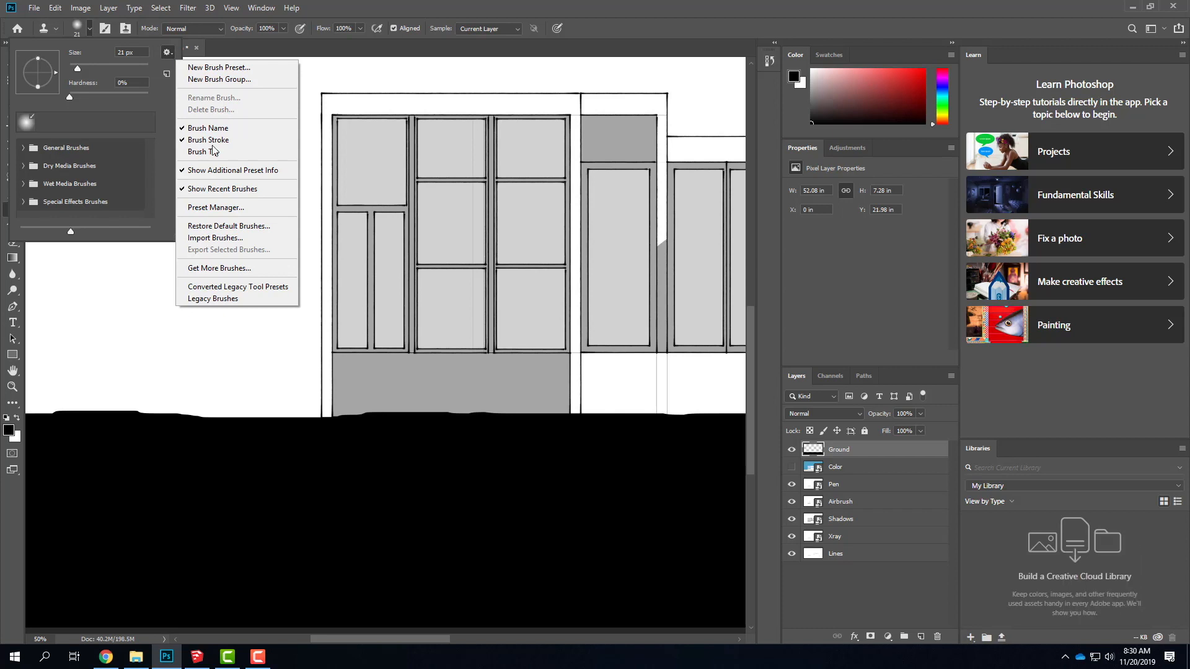
{"action": "left_click", "coordinate": [218, 298]}
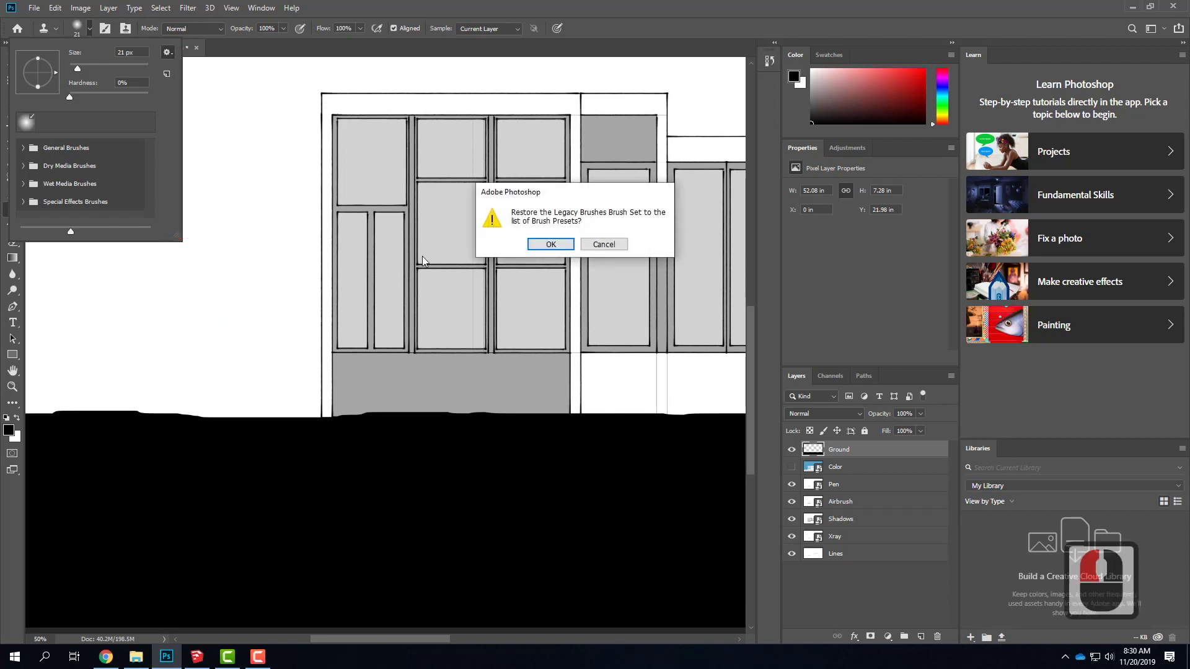
{"action": "left_click", "coordinate": [550, 245]}
- Choose the Grass brush from the Default Brushes group of the Legacy Brushes for the Clone Stamp tool
{"action": "left_click_drag", "start_coordinate": [149, 175], "coordinate": [160, 212]}
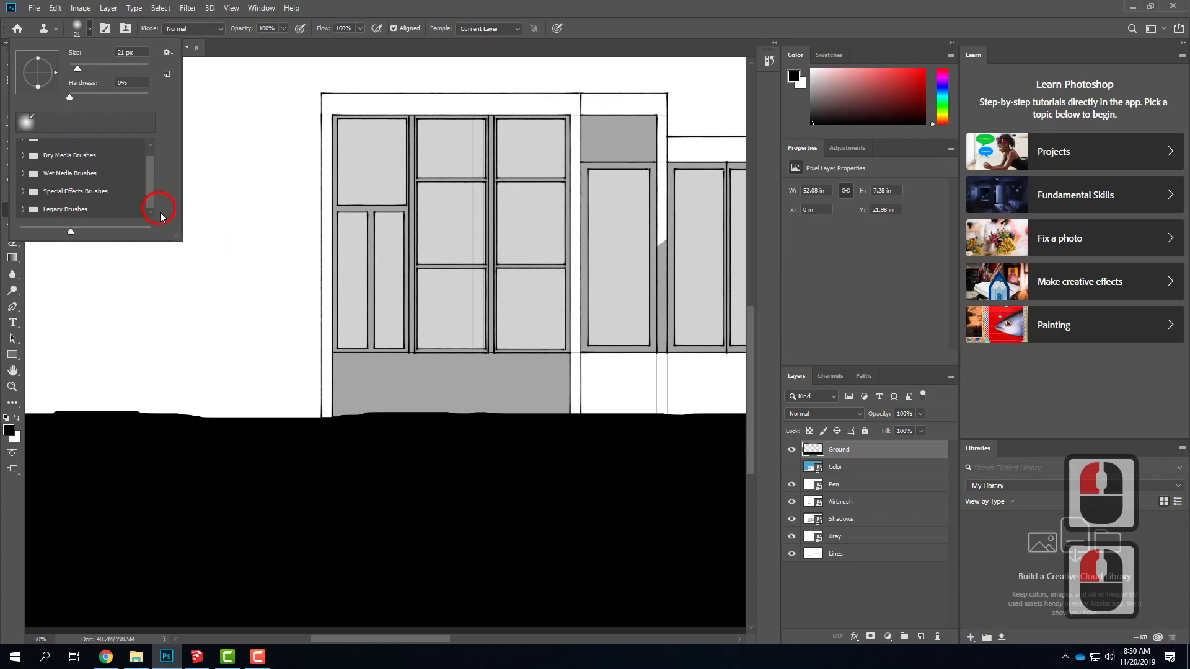
{"action": "double_click", "coordinate": [31, 210]}
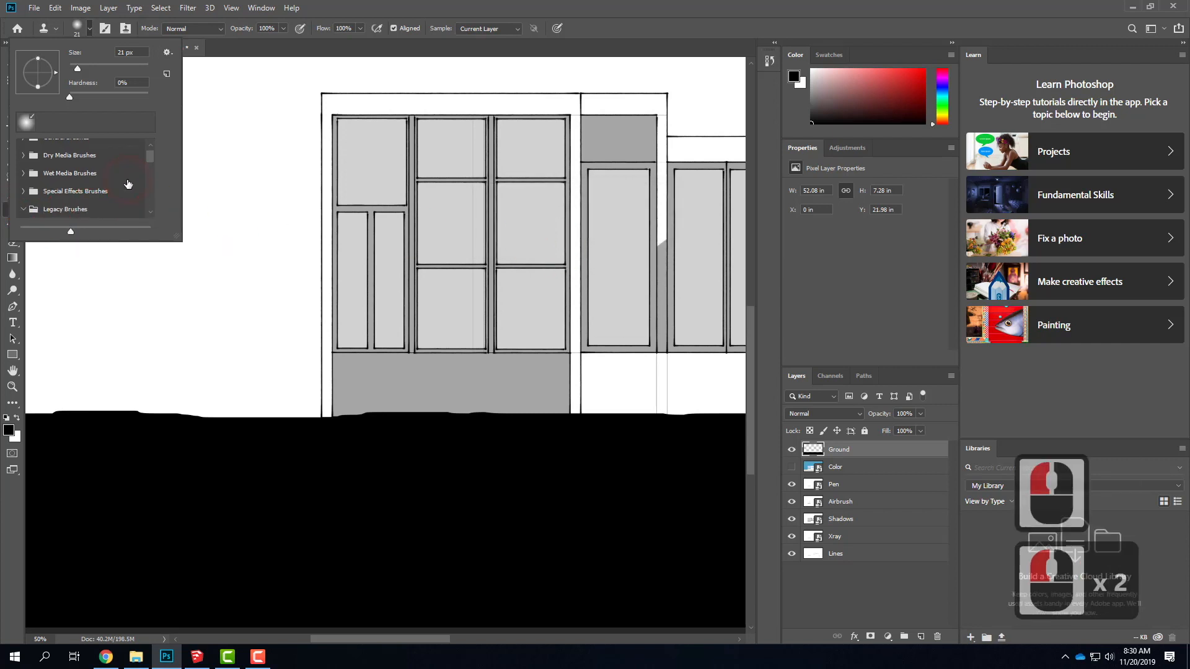
{"action": "scroll", "coordinate": [128, 184], "scroll_direction": "down", "scroll_amount": 3}
{"action": "left_click", "coordinate": [110, 193]}
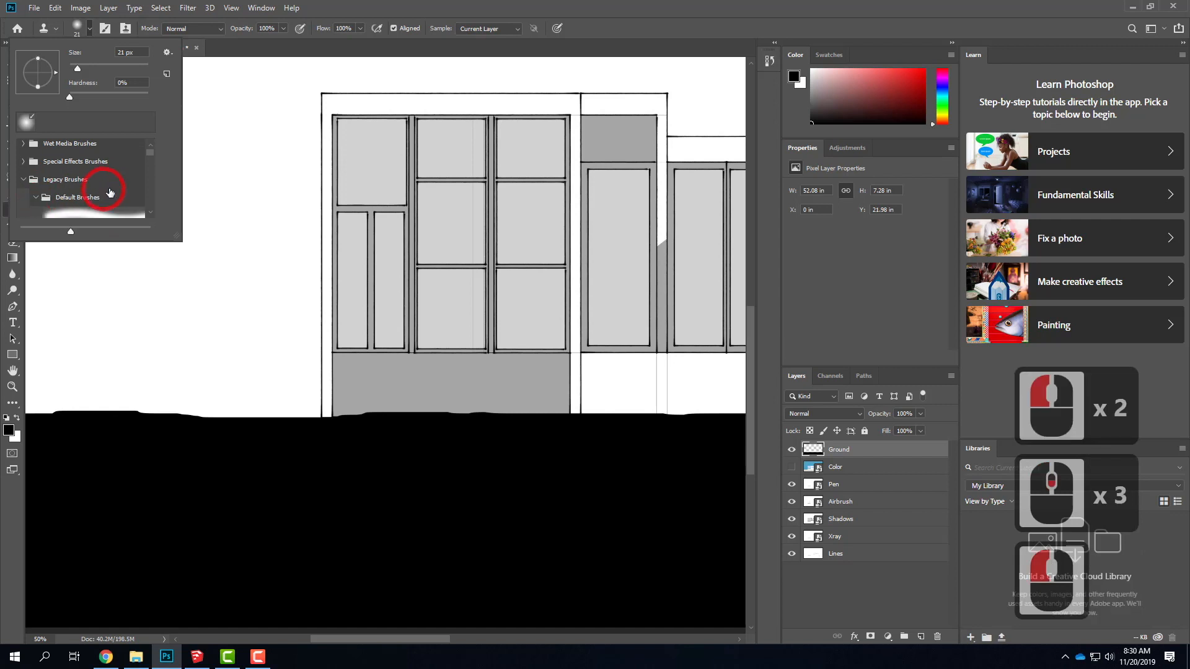
{"action": "scroll", "coordinate": [110, 193], "scroll_direction": "down", "scroll_amount": 10}
{"action": "left_click_drag", "start_coordinate": [151, 159], "coordinate": [162, 192]}
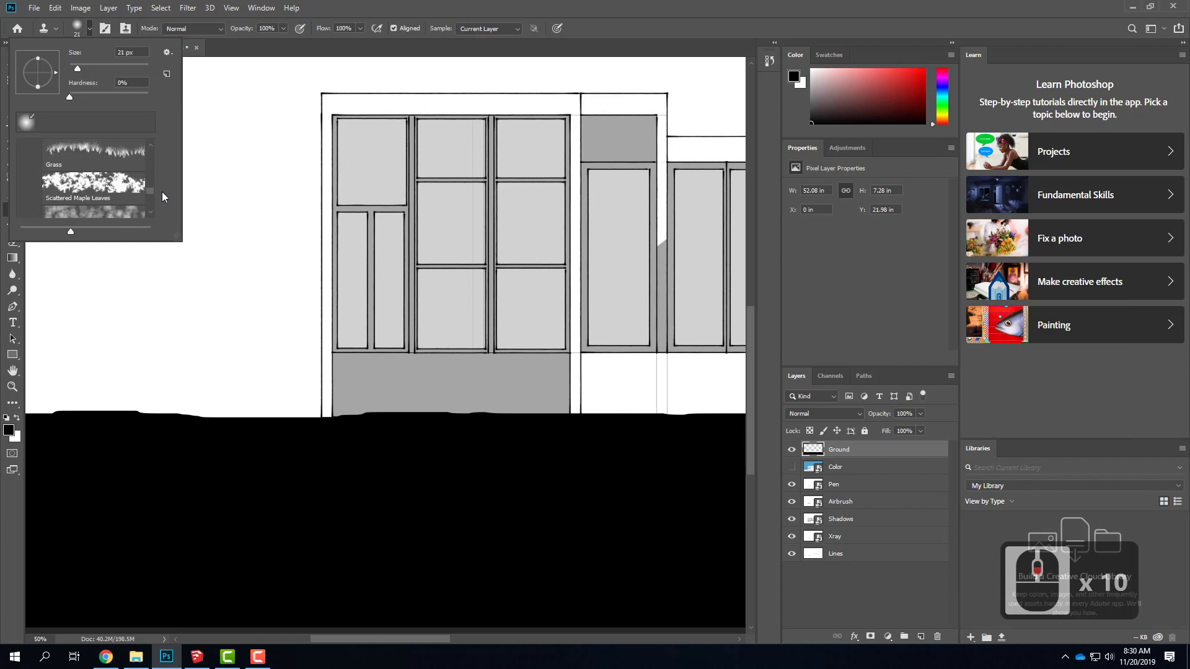
{"action": "double_click", "coordinate": [101, 157]}
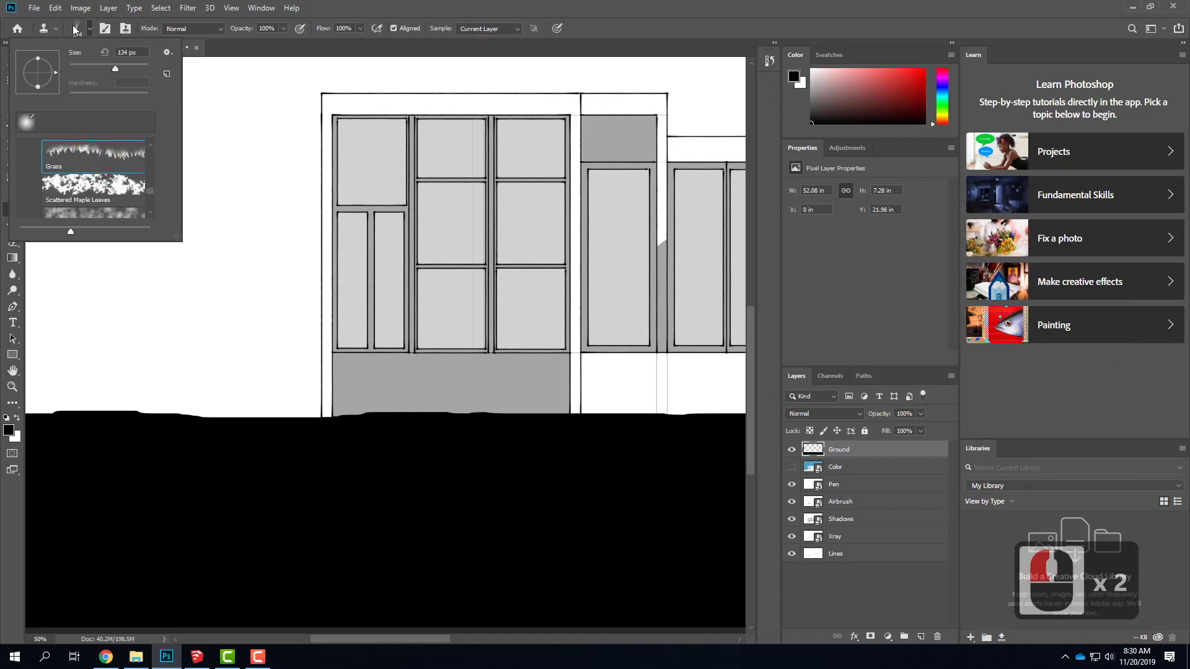
{"action": "left_click", "coordinate": [115, 246]}
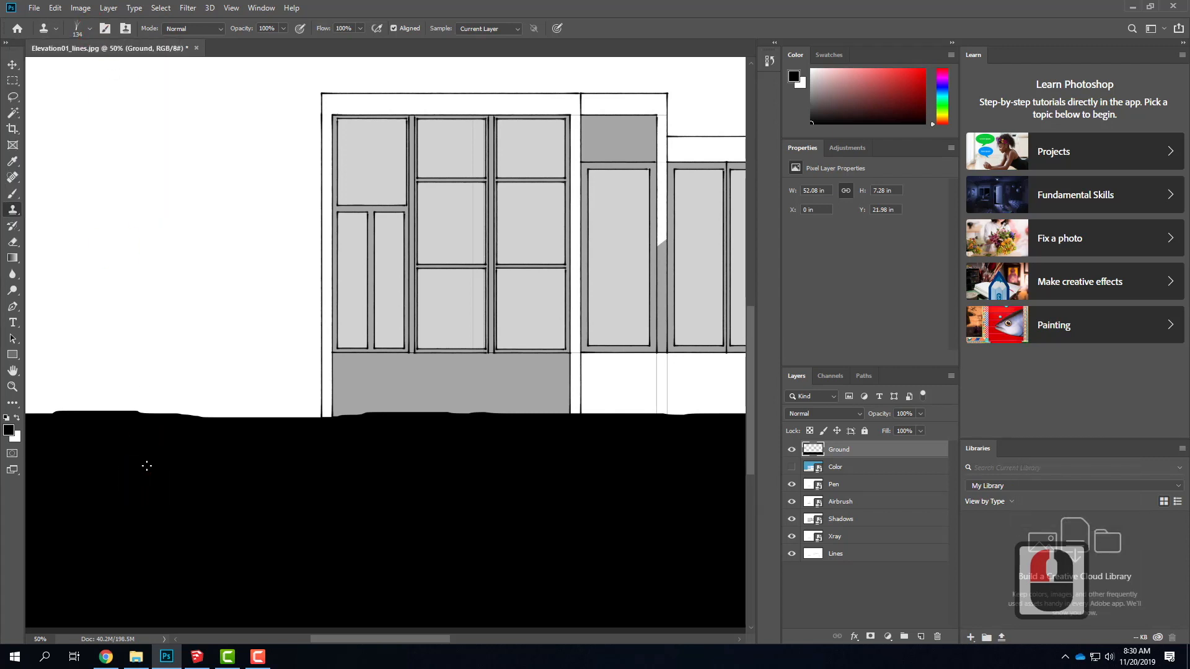
- Enlarge the Grass brush to 500 px, sample the black ground, and stamp one tuft on the ground line left of the building
{"action": "key", "text": "bracketright"}
{"action": "key", "text": "bracketright"}
{"action": "key", "text": "bracketright"}
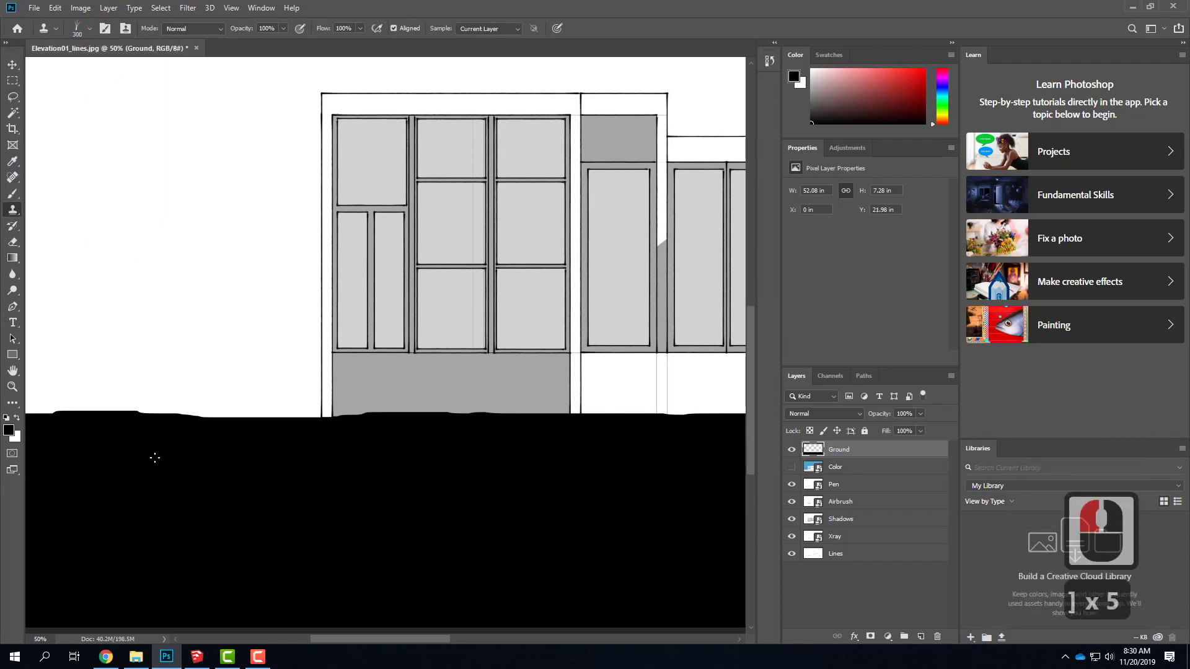
{"action": "key", "text": "bracketright"}
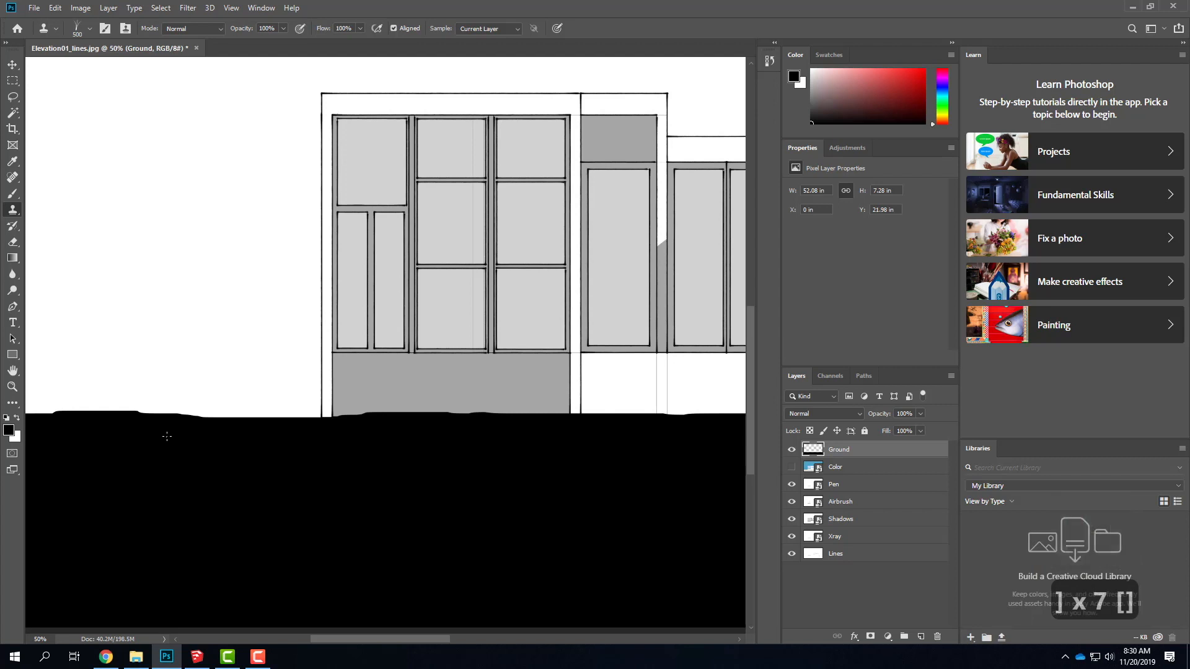
{"action": "left_click", "coordinate": [172, 456], "text": "alt"}
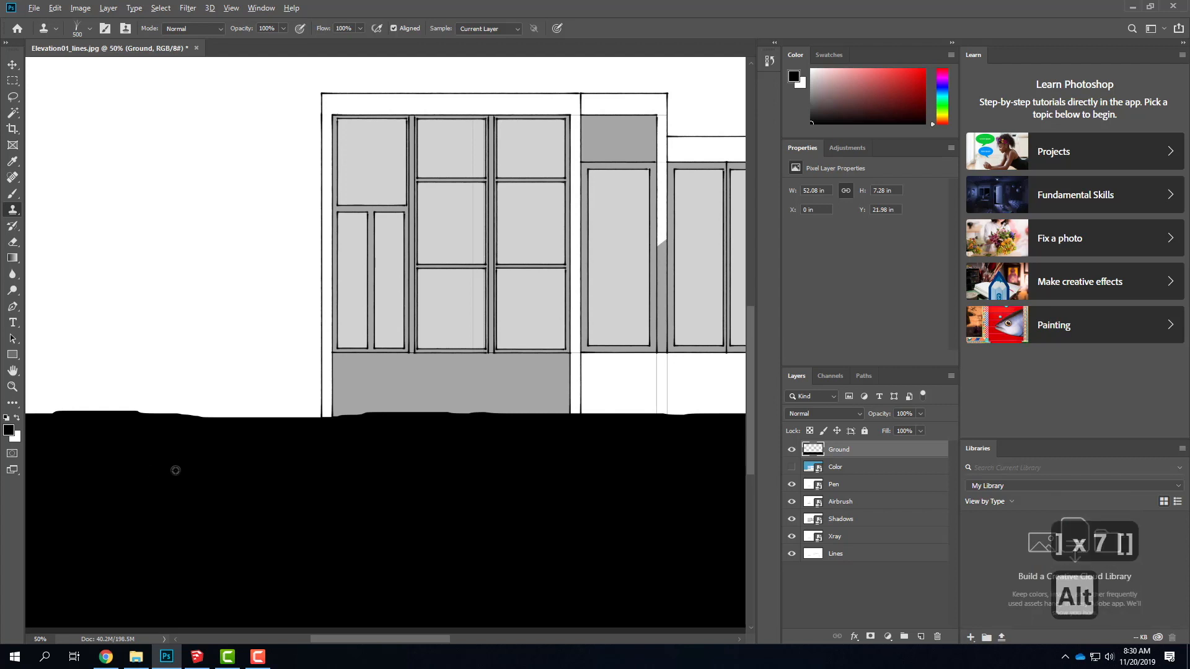
{"action": "left_click", "coordinate": [173, 425], "text": "alt"}
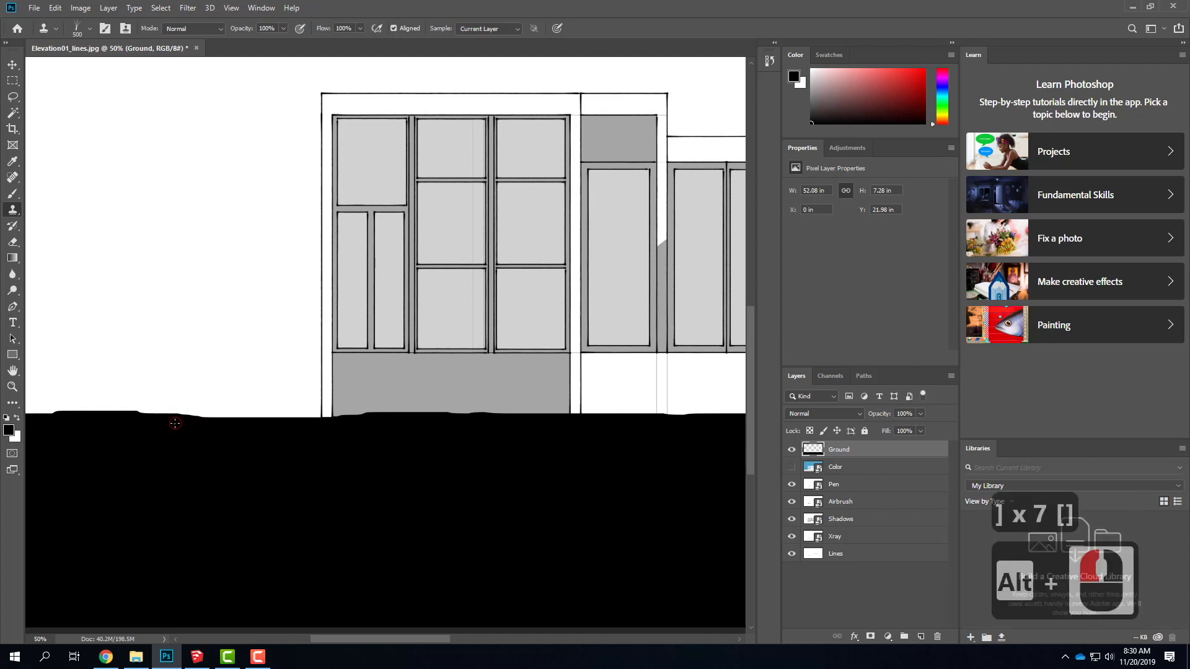
{"action": "left_click", "coordinate": [173, 417]}
- Reduce the Grass brush to 125 px and clone black grass along the ground line from the canvas's left edge to the building's left block
{"action": "key", "text": "bracketleft"}
{"action": "key", "text": "bracketleft"}
{"action": "key", "text": "bracketleft"}
{"action": "key", "text": "bracketleft"}
{"action": "key", "text": "bracketleft"}
{"action": "key", "text": "bracketleft"}
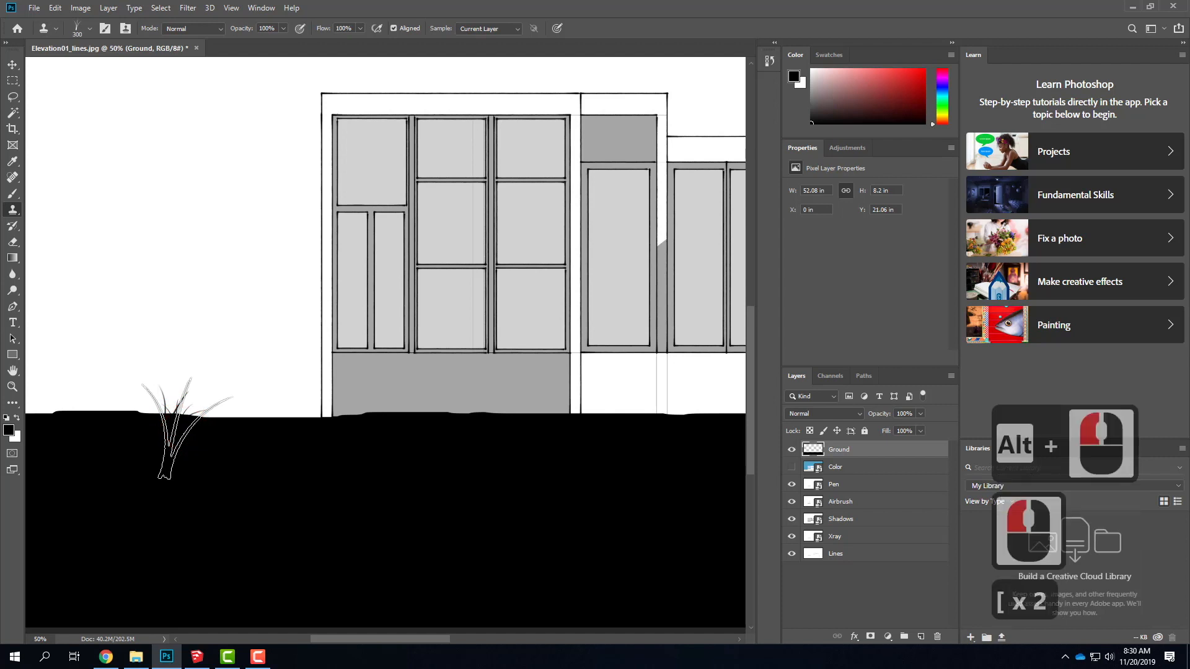
{"action": "key", "text": "bracketleft"}
{"action": "mouse_move", "coordinate": [179, 417]}
{"action": "left_mouse_down"}
{"action": "mouse_move", "coordinate": [45, 417]}
{"action": "mouse_move", "coordinate": [215, 428]}
{"action": "mouse_move", "coordinate": [338, 417]}
{"action": "mouse_move", "coordinate": [127, 421]}
{"action": "mouse_move", "coordinate": [165, 416]}
{"action": "mouse_move", "coordinate": [143, 422]}
{"action": "left_mouse_up"}
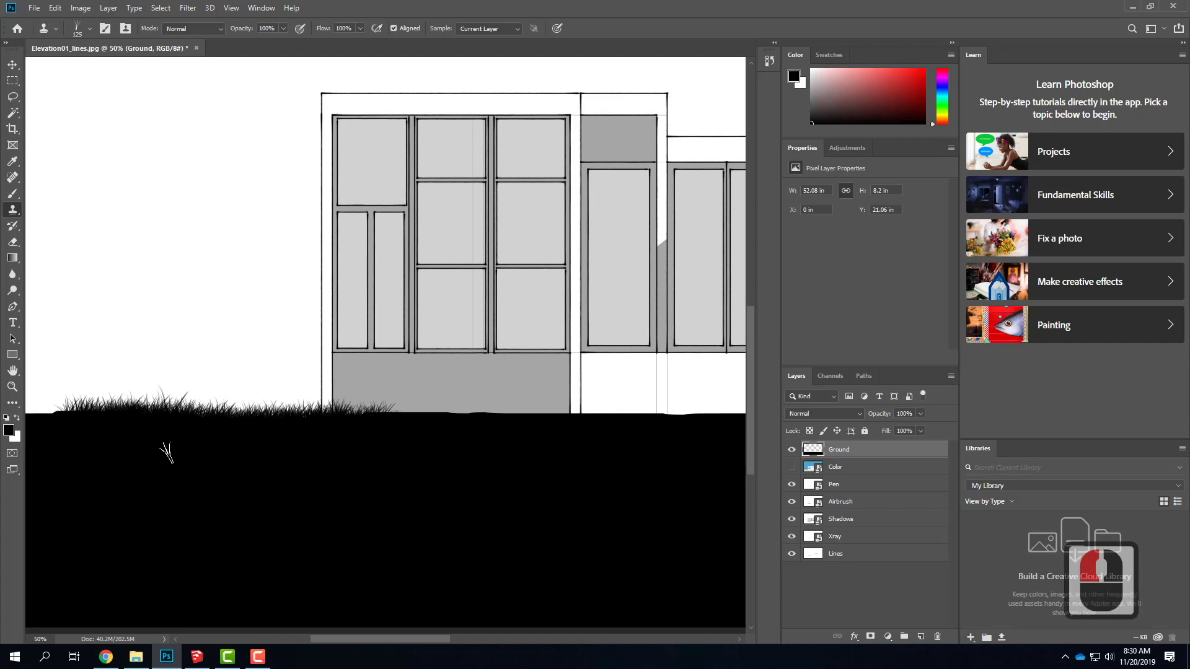
{"action": "left_click", "coordinate": [113, 454], "text": "alt"}
{"action": "mouse_move", "coordinate": [64, 419]}
{"action": "left_mouse_down"}
{"action": "mouse_move", "coordinate": [42, 415]}
{"action": "mouse_move", "coordinate": [361, 438]}
{"action": "left_mouse_up"}
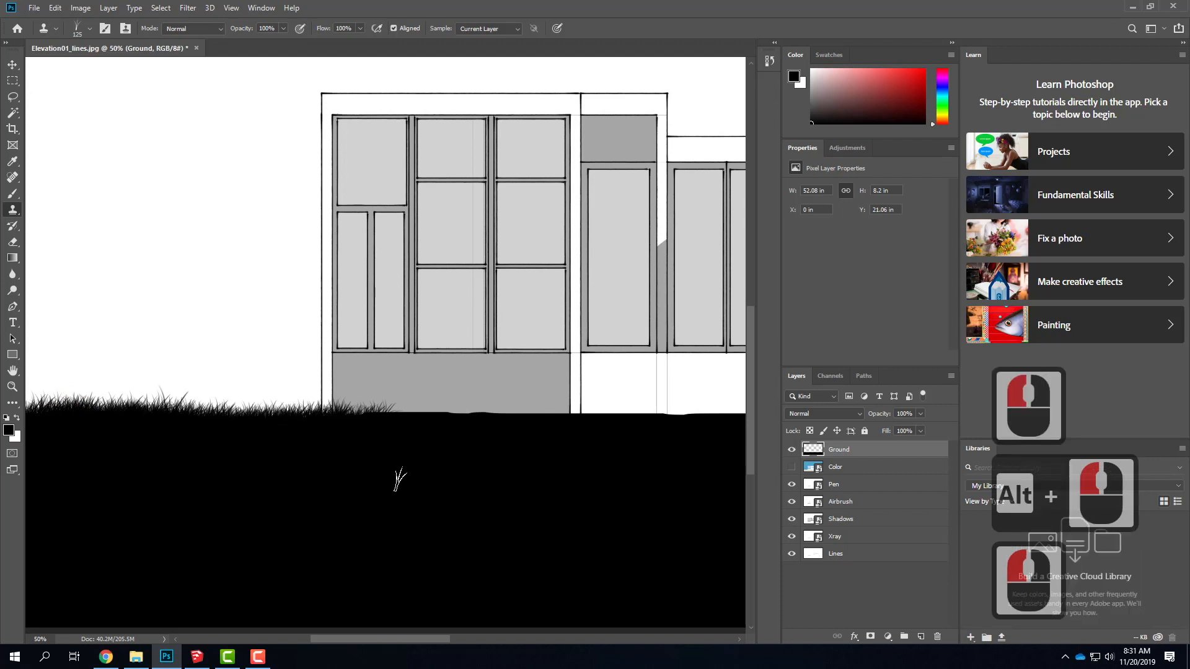
- Continue cloning the black grass along the building's base, past the middle windows to the large four-bay window block
{"action": "key", "text": "space"}
{"action": "left_click_drag", "start_coordinate": [454, 481], "coordinate": [160, 460]}
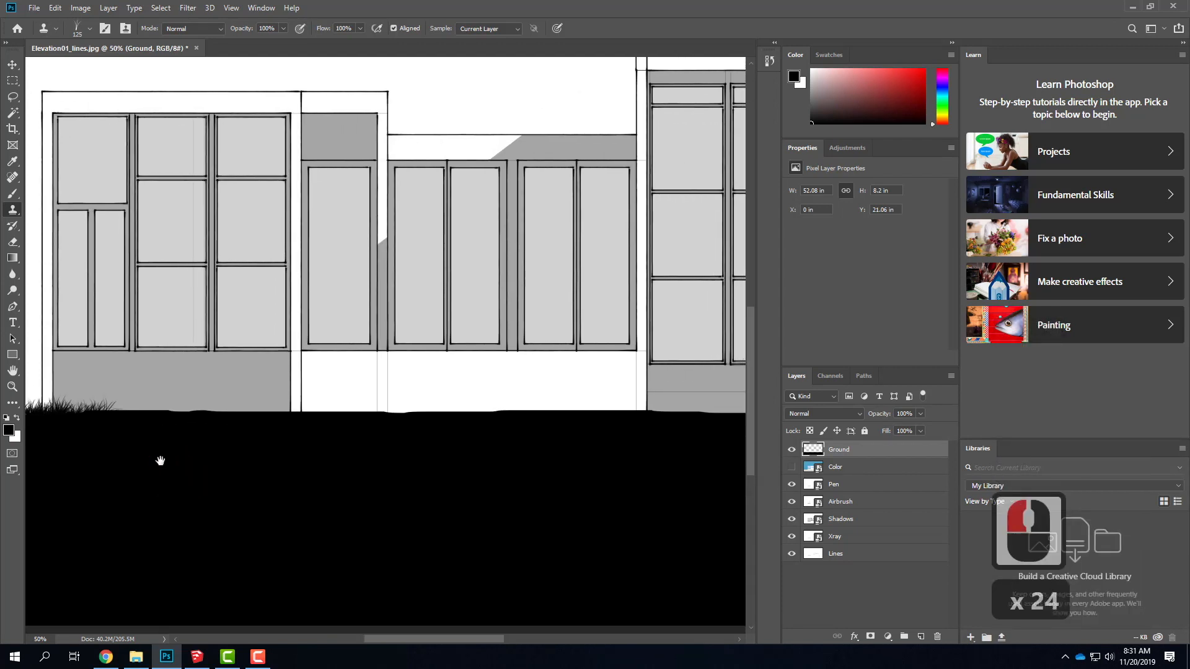
{"action": "mouse_move", "coordinate": [78, 424]}
{"action": "left_mouse_down"}
{"action": "mouse_move", "coordinate": [53, 419]}
{"action": "mouse_move", "coordinate": [545, 417]}
{"action": "mouse_move", "coordinate": [505, 411]}
{"action": "mouse_move", "coordinate": [590, 434]}
{"action": "left_mouse_up"}
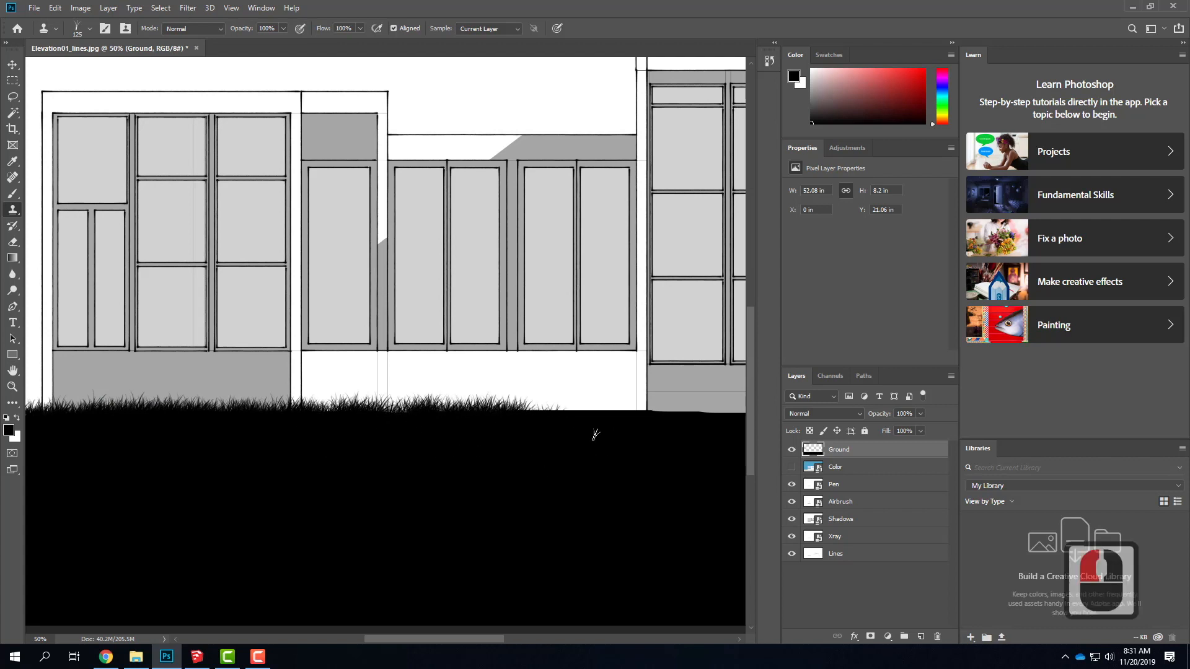
{"action": "scroll", "coordinate": [456, 428], "scroll_direction": "right", "scroll_amount": 10}
{"action": "mouse_move", "coordinate": [260, 412]}
{"action": "left_mouse_down"}
{"action": "mouse_move", "coordinate": [632, 408]}
{"action": "mouse_move", "coordinate": [579, 417]}
{"action": "mouse_move", "coordinate": [616, 411]}
{"action": "left_mouse_up"}
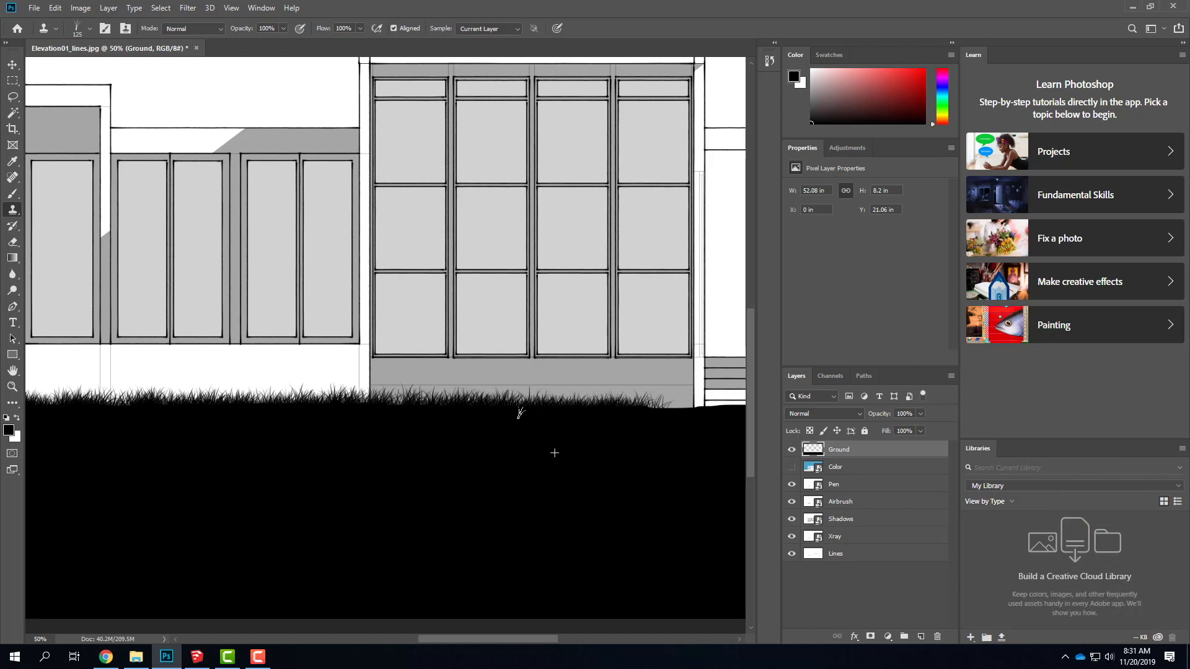
- Resample the black ground and clone grass from the large window block past the steps to the canvas's right edge
{"action": "left_click_drag", "start_coordinate": [619, 465], "coordinate": [314, 459]}
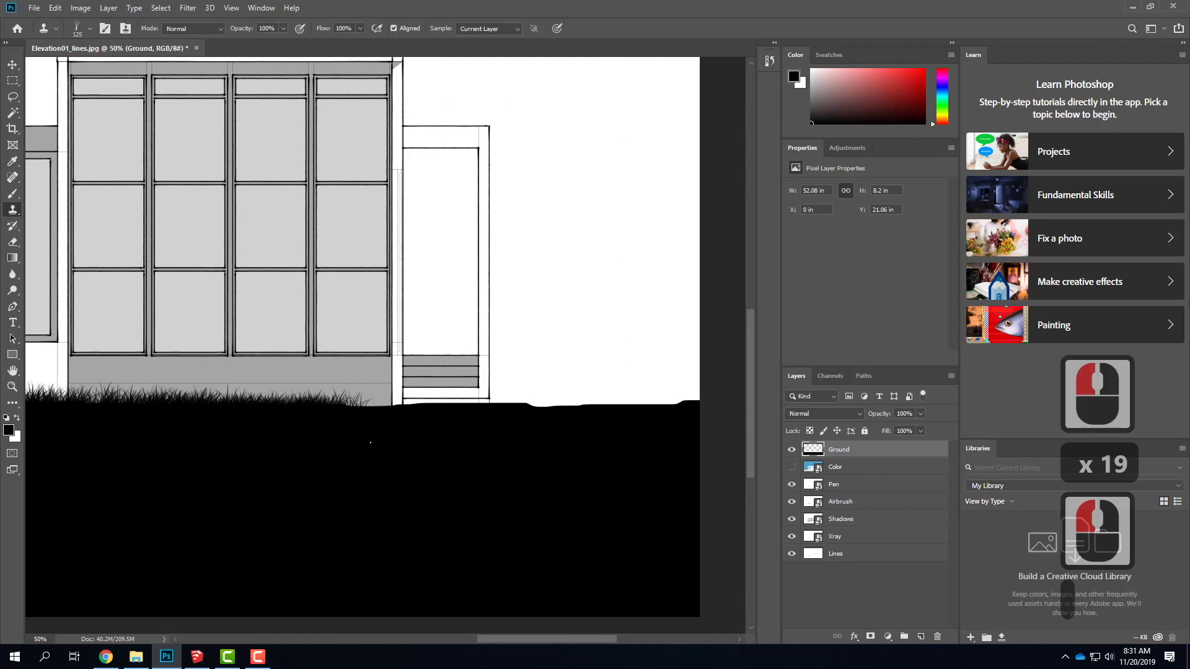
{"action": "left_click", "coordinate": [300, 454], "text": "alt"}
{"action": "mouse_move", "coordinate": [385, 407]}
{"action": "left_mouse_down"}
{"action": "mouse_move", "coordinate": [375, 407]}
{"action": "mouse_move", "coordinate": [419, 409]}
{"action": "mouse_move", "coordinate": [369, 407]}
{"action": "mouse_move", "coordinate": [703, 407]}
{"action": "mouse_move", "coordinate": [521, 414]}
{"action": "mouse_move", "coordinate": [403, 401]}
{"action": "mouse_move", "coordinate": [287, 414]}
{"action": "mouse_move", "coordinate": [255, 457]}
{"action": "left_mouse_up"}
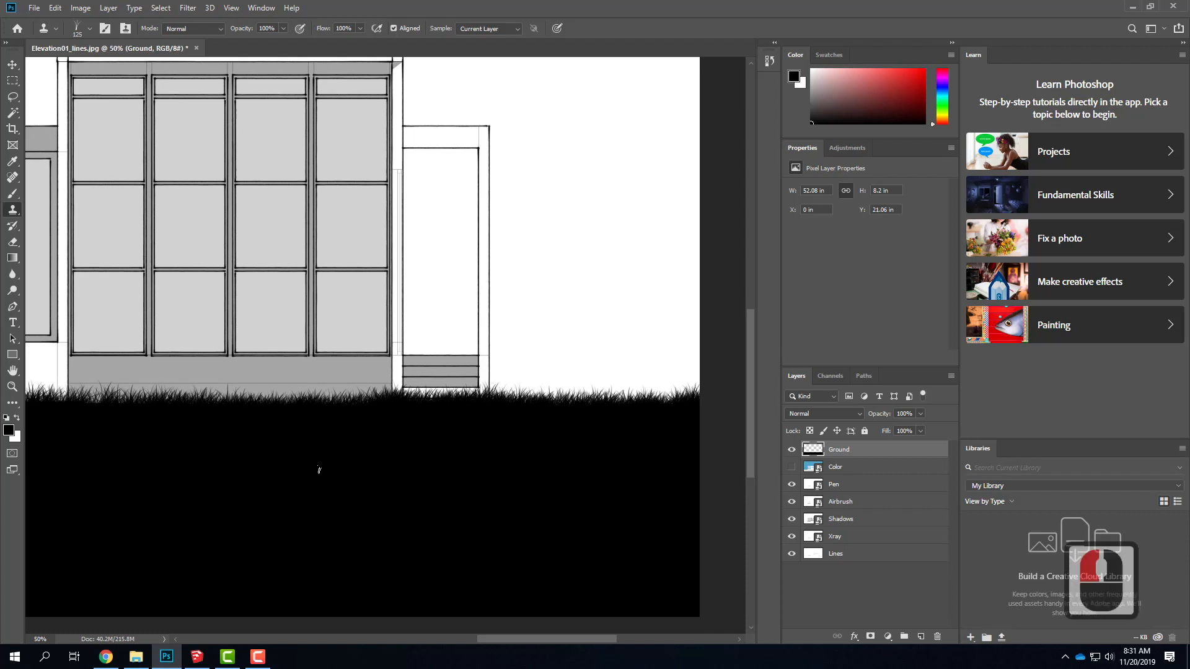
- Fit the whole elevation in view, resample the ground, and touch up the grass at the far left end
{"action": "key", "text": "ctrl+0"}
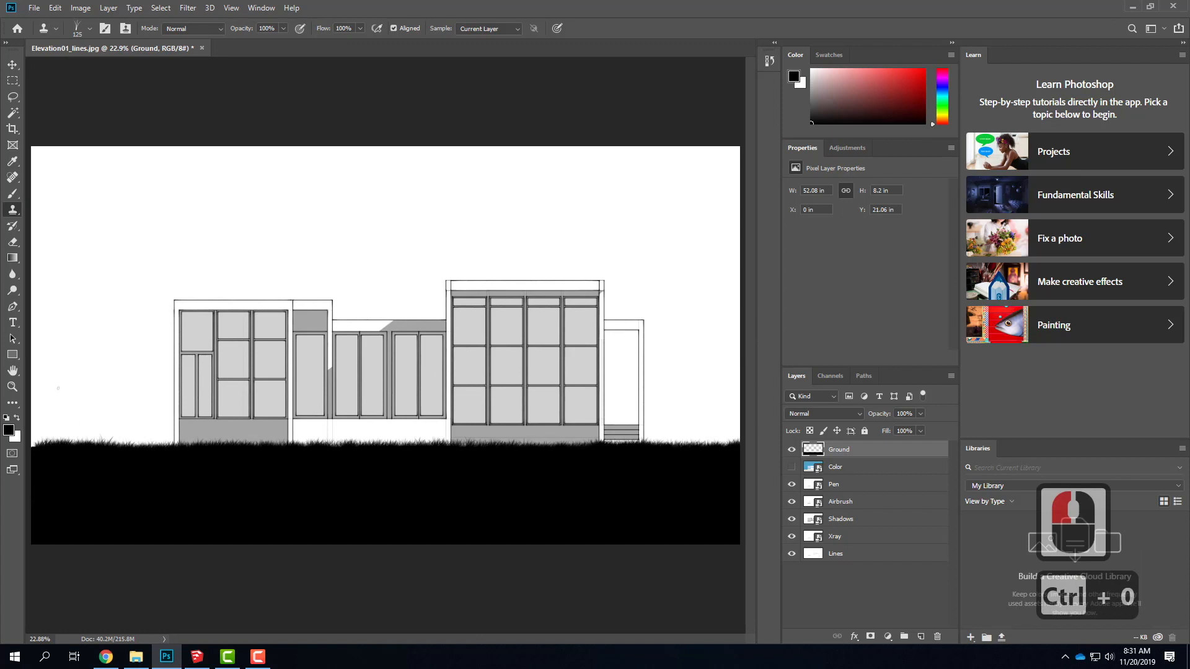
{"action": "left_click", "coordinate": [42, 447], "text": "alt"}
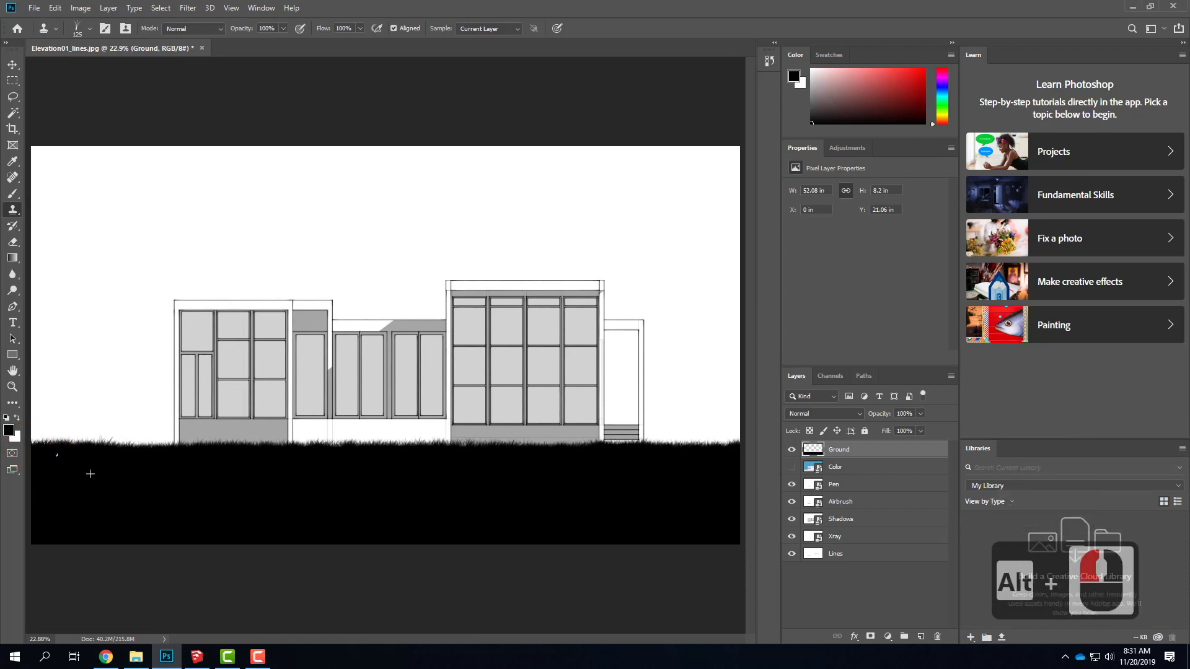
{"action": "left_click", "coordinate": [57, 455]}
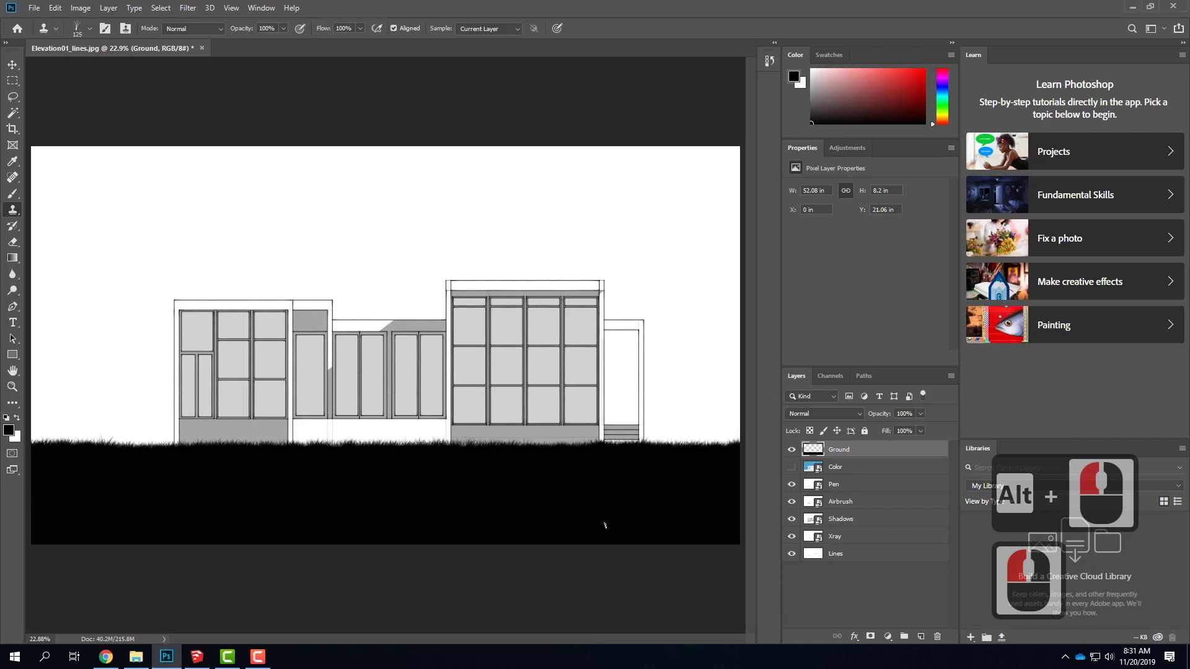
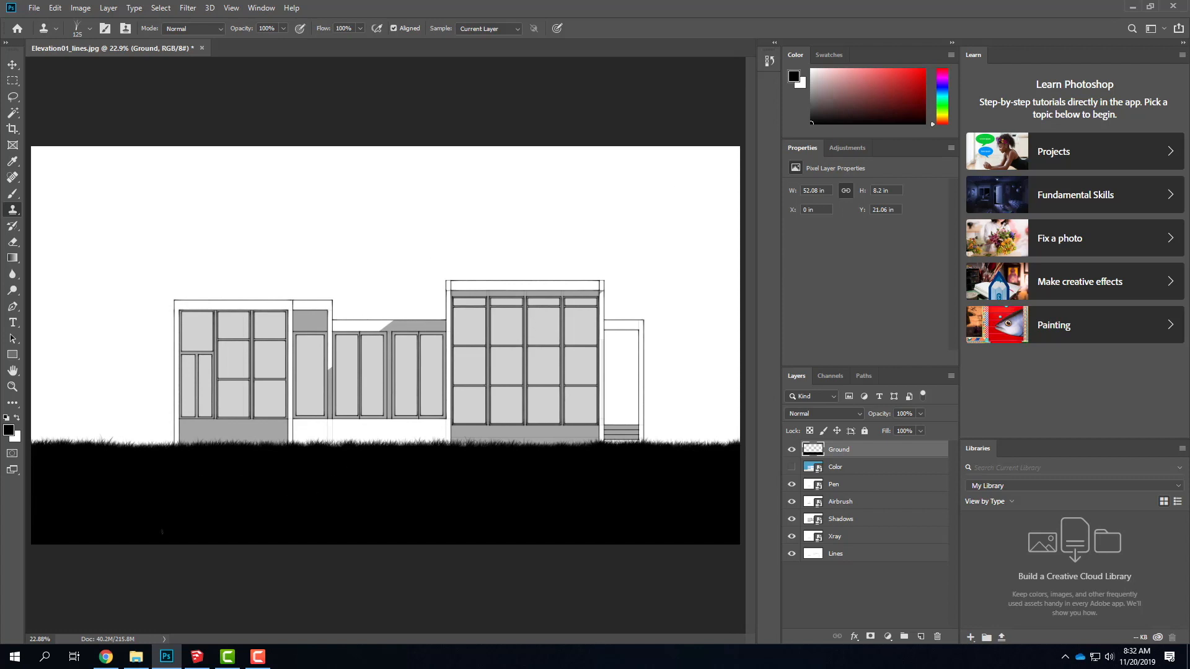
- Switch to Chrome and examine the "yosemite meadow" photos in CC Search and Google Images, including Google's usage-rights filter options
{"action": "mouse_move", "coordinate": [109, 661]}
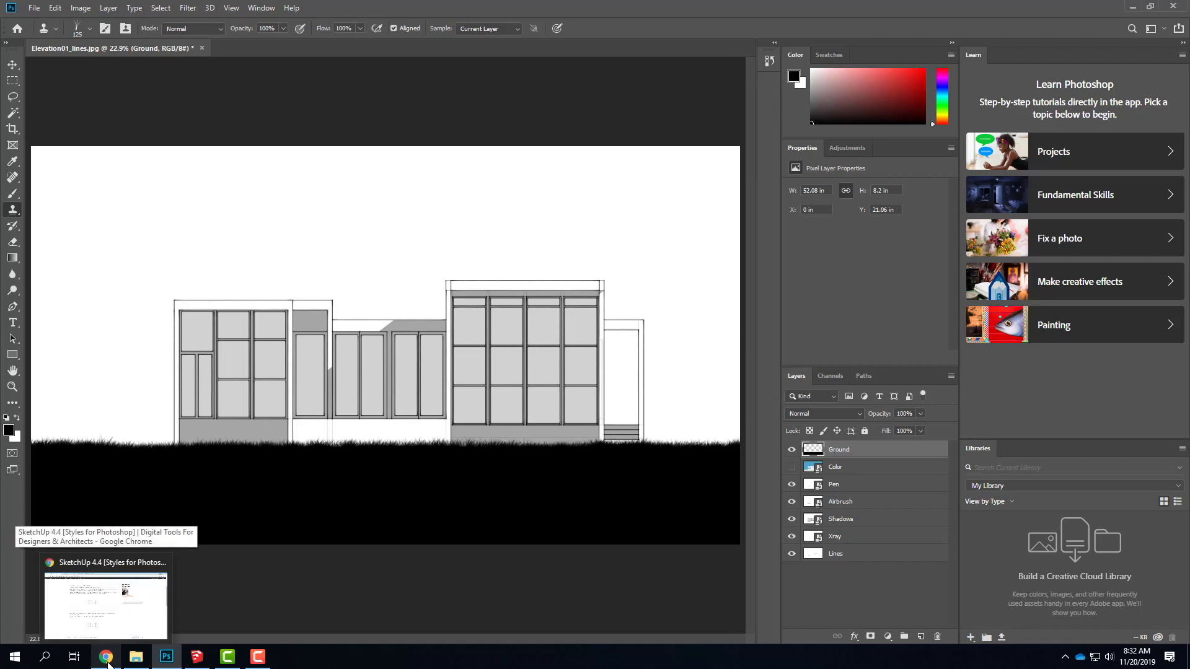
{"action": "left_click", "coordinate": [106, 658]}
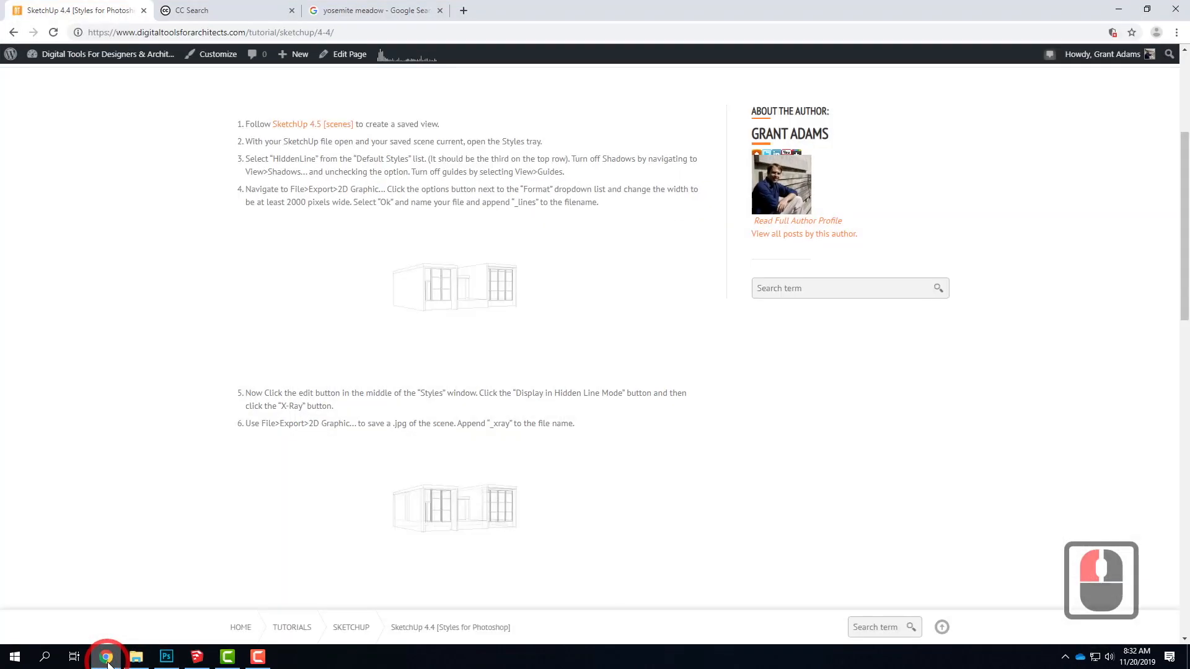
{"action": "left_click", "coordinate": [198, 10]}
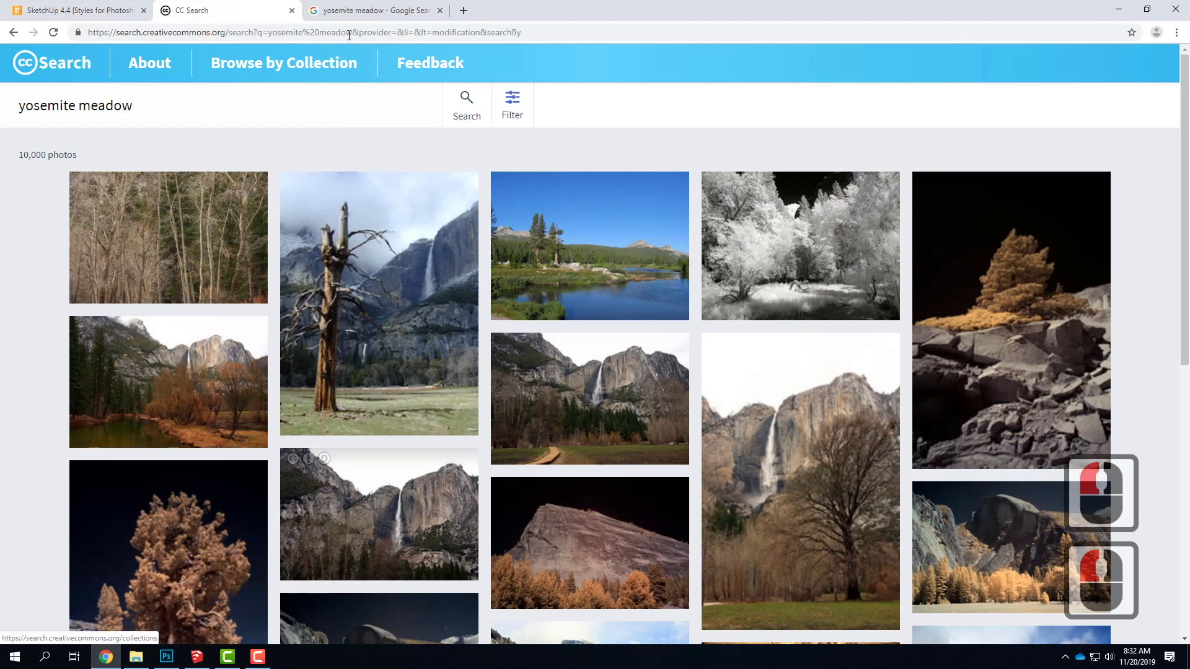
{"action": "left_click", "coordinate": [370, 13]}
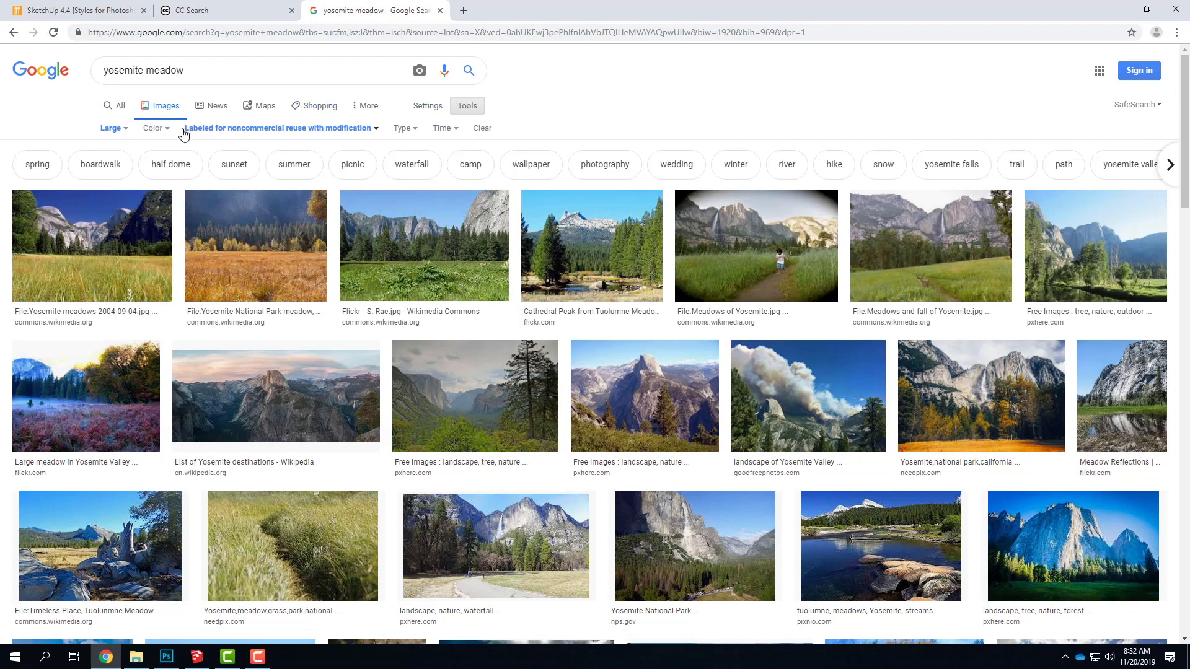
{"action": "left_click", "coordinate": [367, 127]}
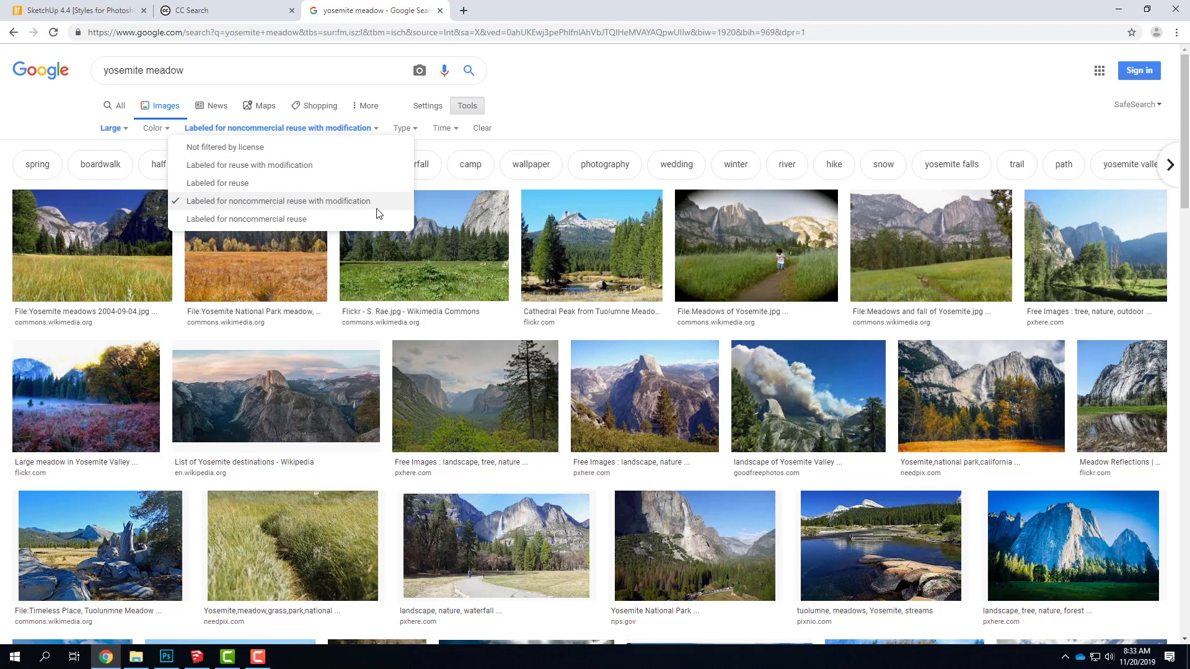
{"action": "left_click", "coordinate": [574, 101]}
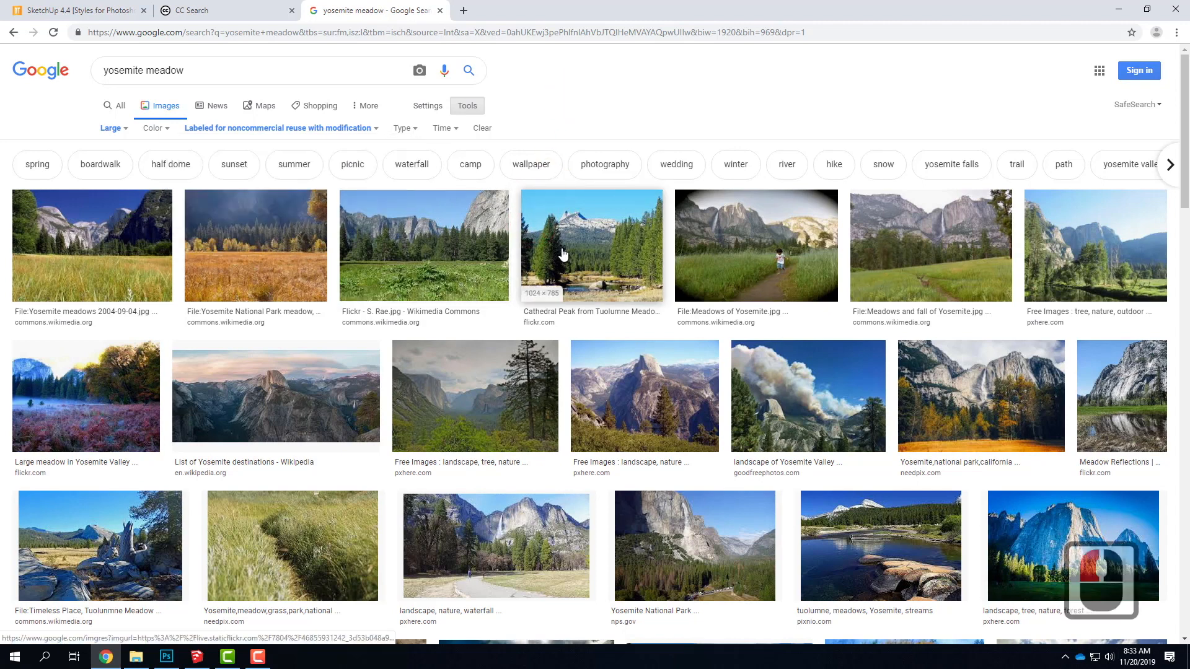
{"action": "scroll", "coordinate": [369, 290], "scroll_direction": "down", "scroll_amount": 3}
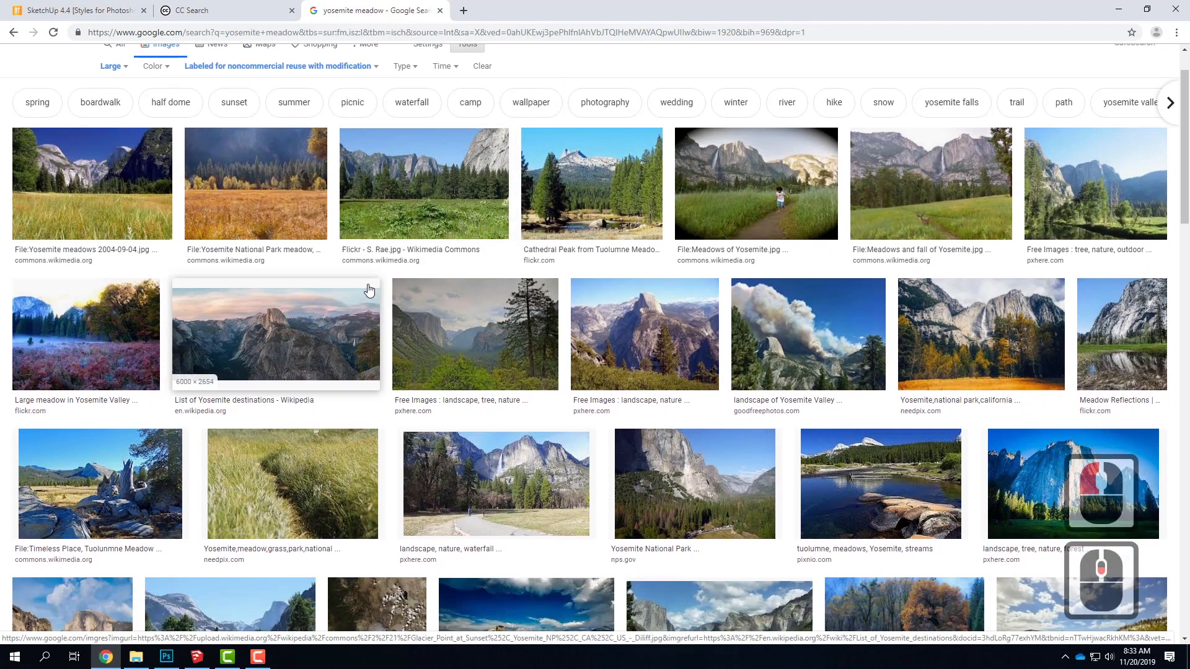
{"action": "scroll", "coordinate": [369, 290], "scroll_direction": "down", "scroll_amount": 3}
{"action": "scroll", "coordinate": [279, 268], "scroll_direction": "up", "scroll_amount": 4}
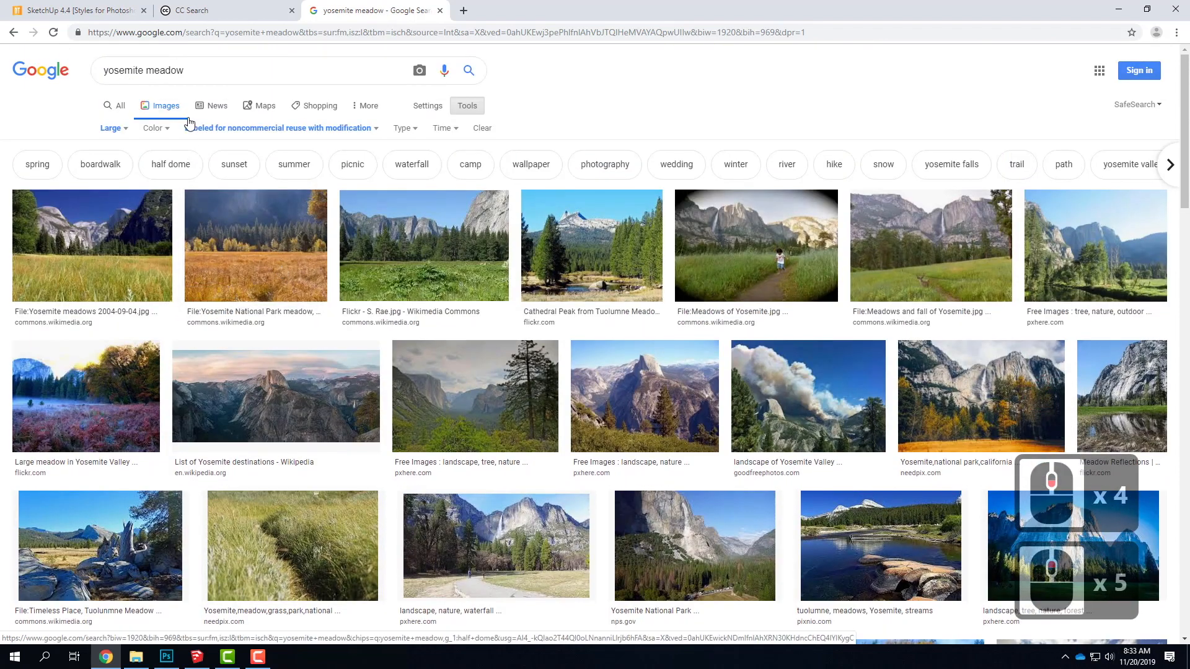
{"action": "scroll", "coordinate": [638, 392], "scroll_direction": "down", "scroll_amount": 2}
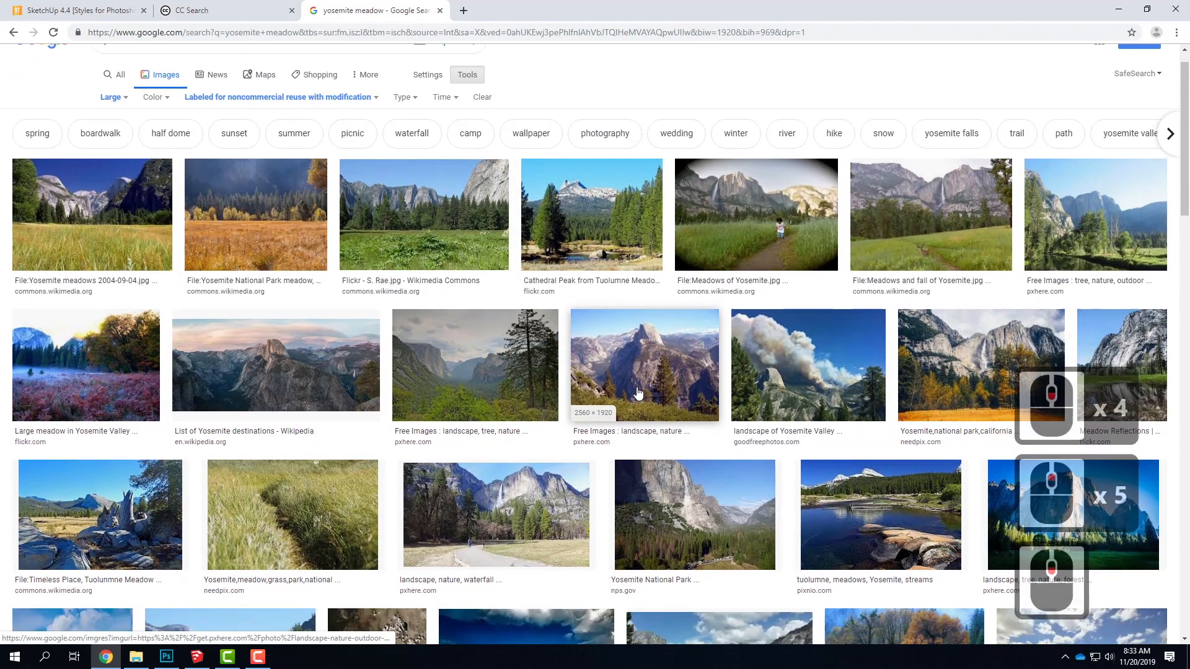
- Find the 4320 × 2880 Yosemite meadow photo with trees and Half Dome in the image results and open its Wikimedia Commons page
{"action": "scroll", "coordinate": [638, 392], "scroll_direction": "down", "scroll_amount": 3}
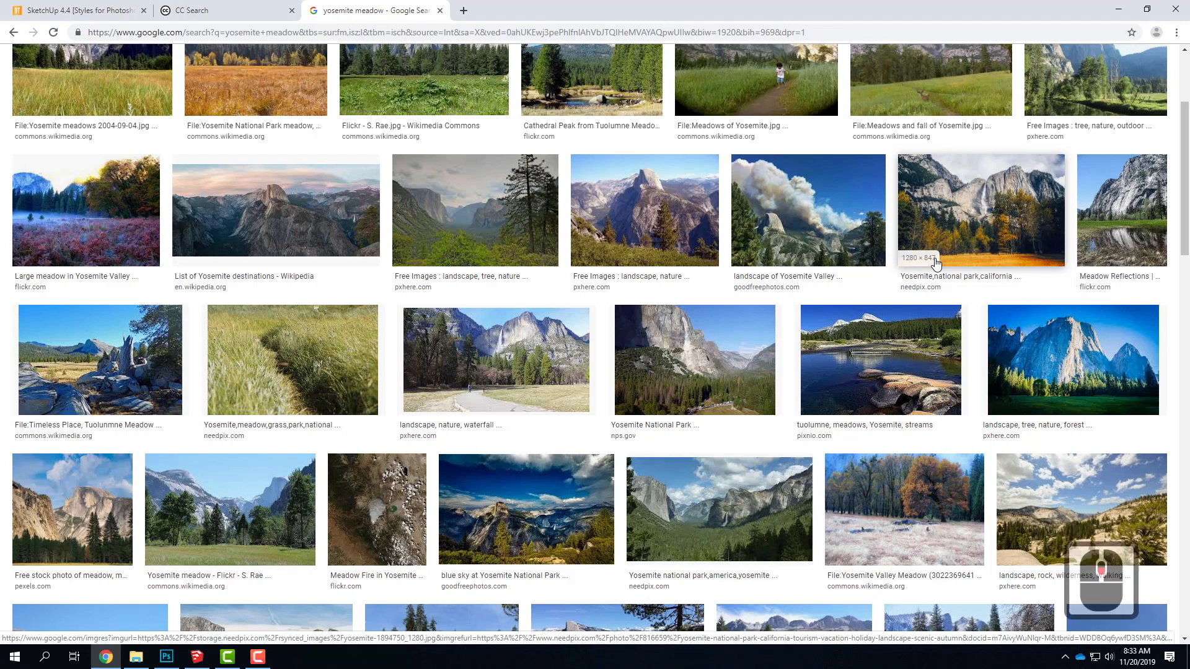
{"action": "scroll", "coordinate": [935, 264], "scroll_direction": "down", "scroll_amount": 2}
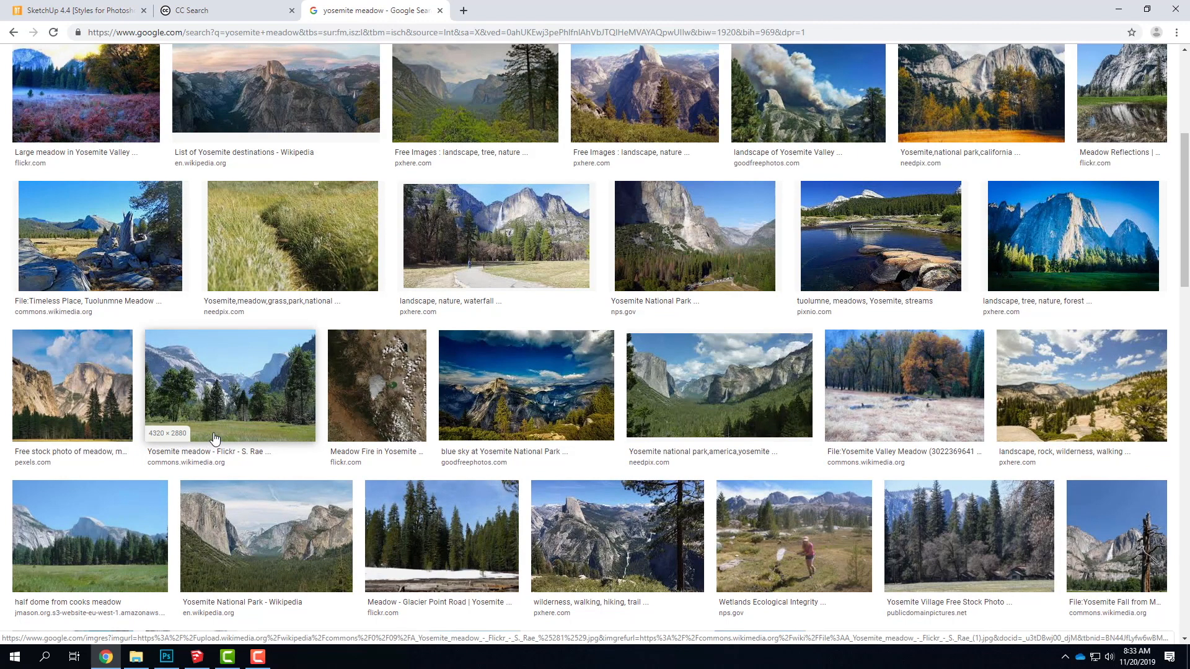
{"action": "left_click", "coordinate": [236, 415]}
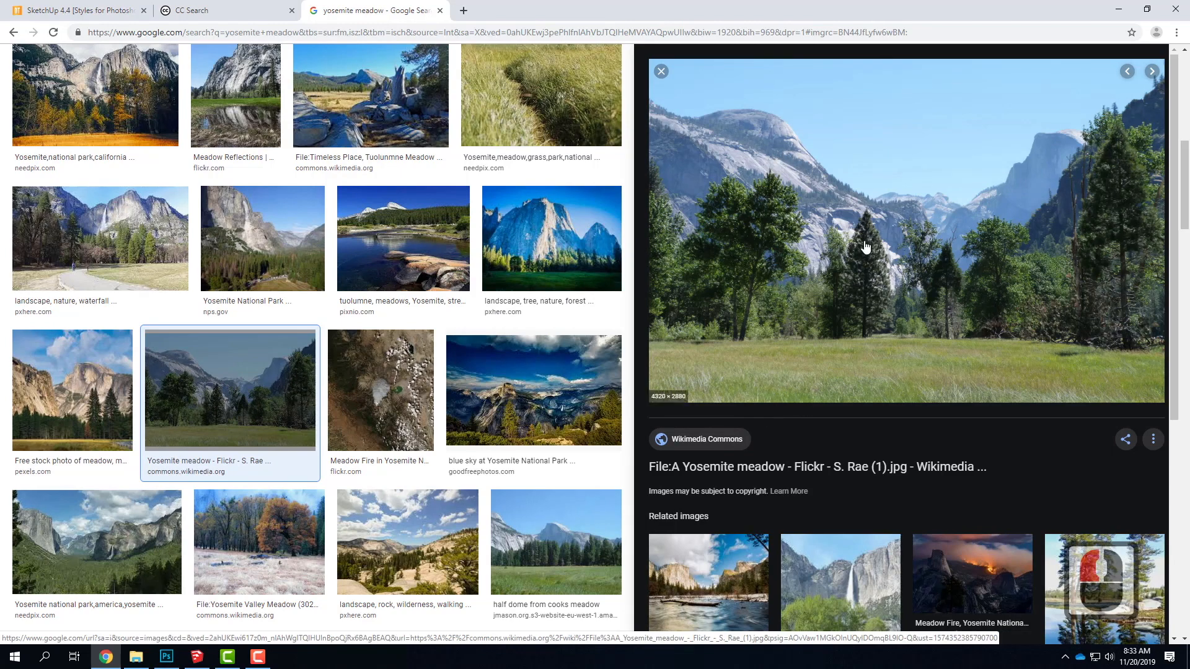
{"action": "left_click", "coordinate": [861, 302]}
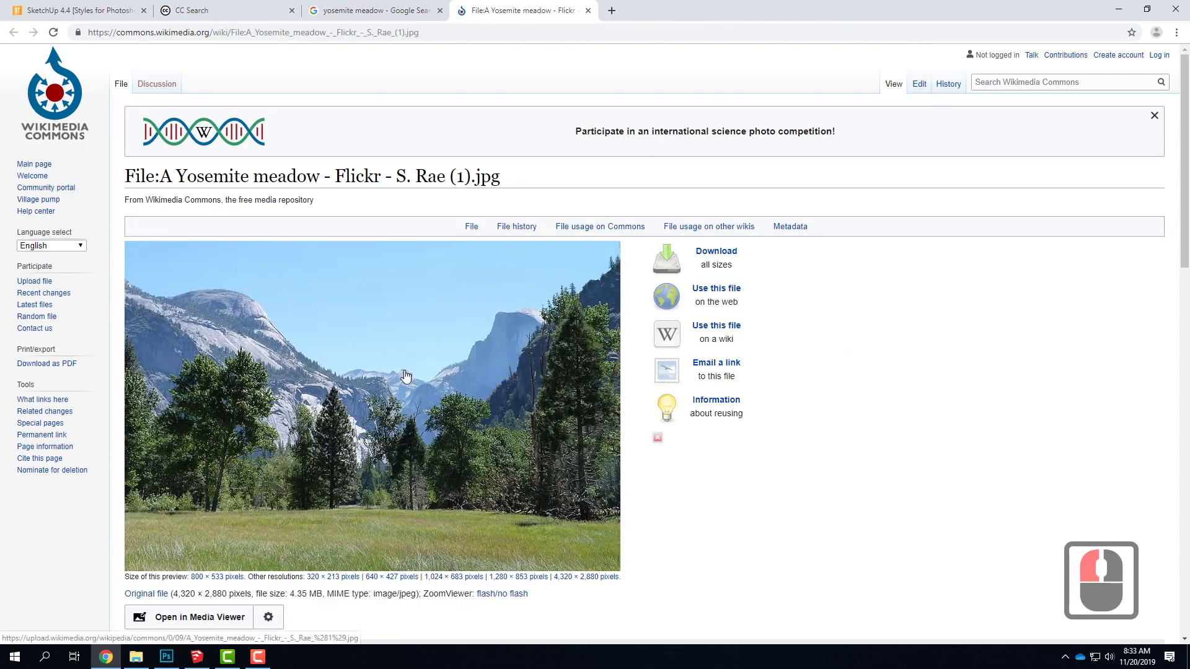
- Open the full-resolution download of the meadow photo and enlarge it to actual size
{"action": "scroll", "coordinate": [405, 378], "scroll_direction": "down", "scroll_amount": 2}
{"action": "left_click", "coordinate": [716, 127]}
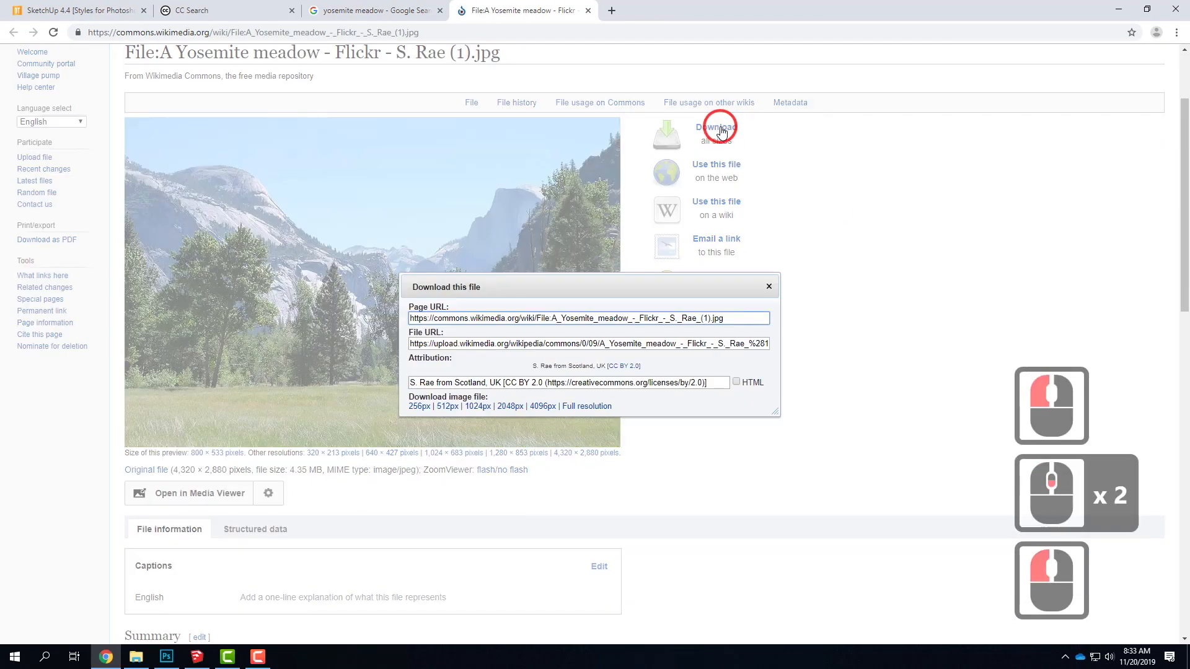
{"action": "left_click", "coordinate": [600, 408]}
{"action": "left_click", "coordinate": [511, 280]}
- Save the meadow photo as a JPEG in OneDrive's Live Demonstrations > Live - A135 Exercises > A106 > F2019 > Elevation folder
{"action": "right_click", "coordinate": [518, 277]}
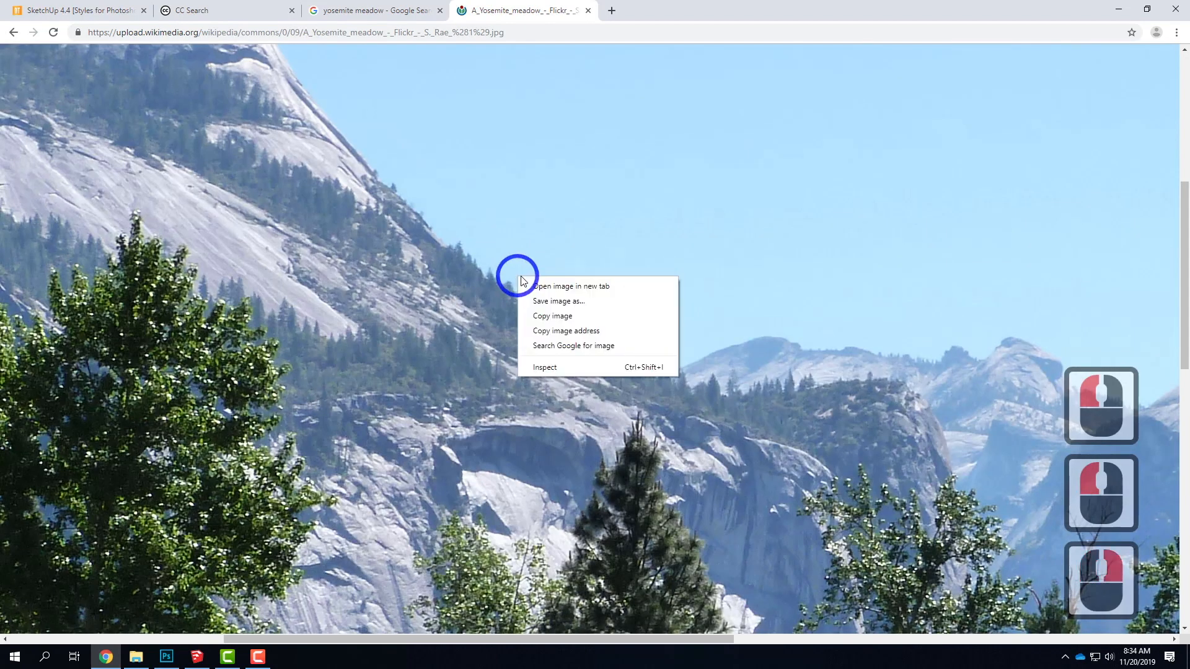
{"action": "left_click", "coordinate": [576, 303]}
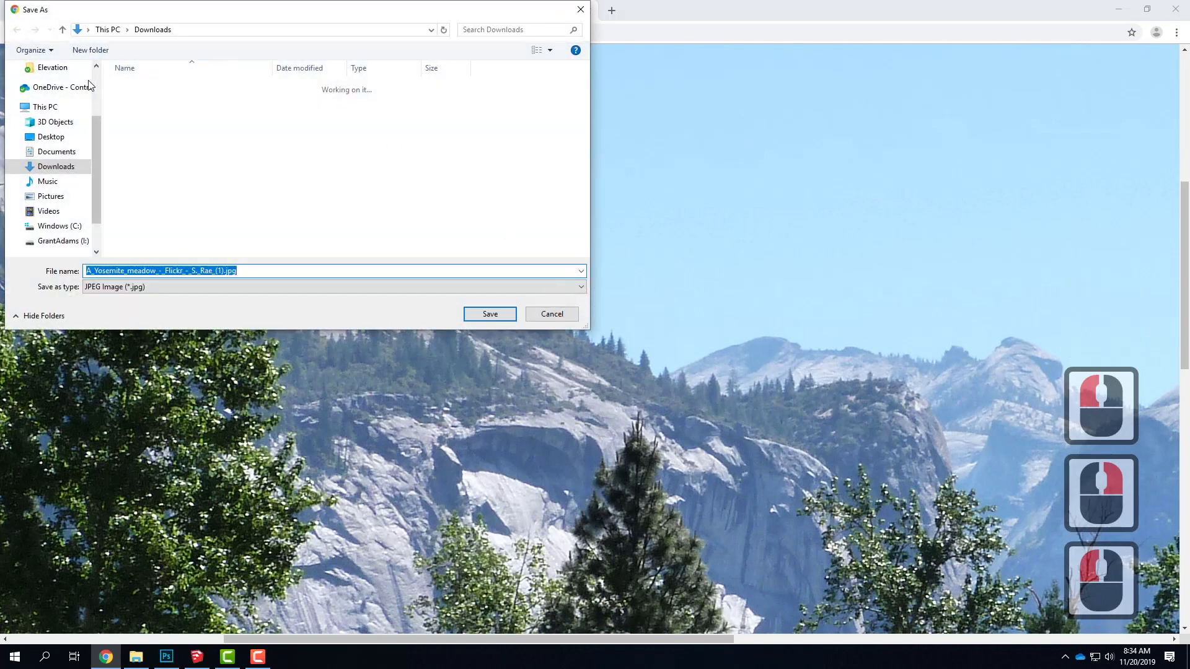
{"action": "left_click", "coordinate": [87, 87]}
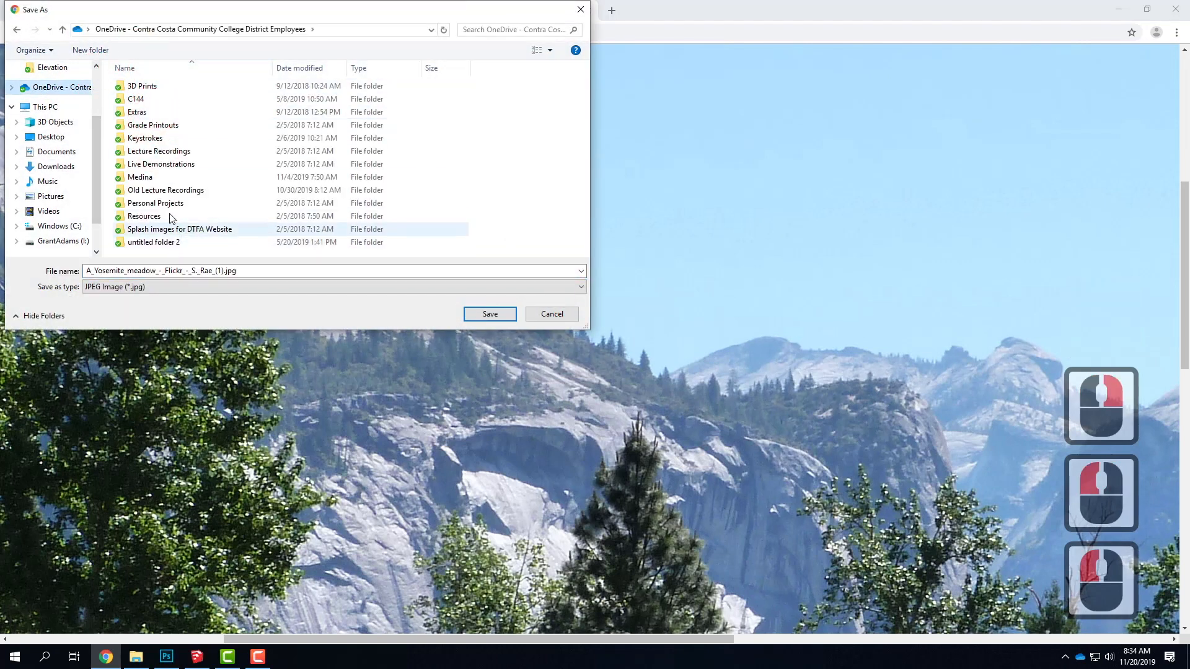
{"action": "left_click", "coordinate": [149, 164]}
{"action": "double_click", "coordinate": [148, 164]}
{"action": "double_click", "coordinate": [154, 86]}
{"action": "double_click", "coordinate": [154, 86]}
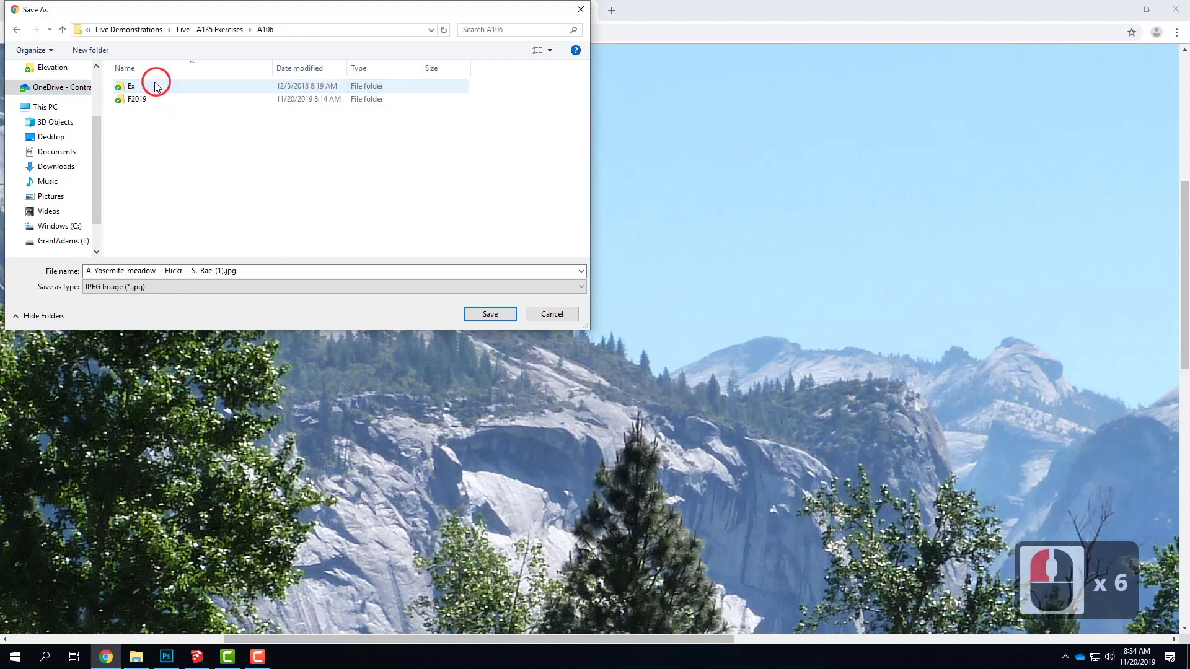
{"action": "double_click", "coordinate": [137, 99]}
{"action": "double_click", "coordinate": [139, 87]}
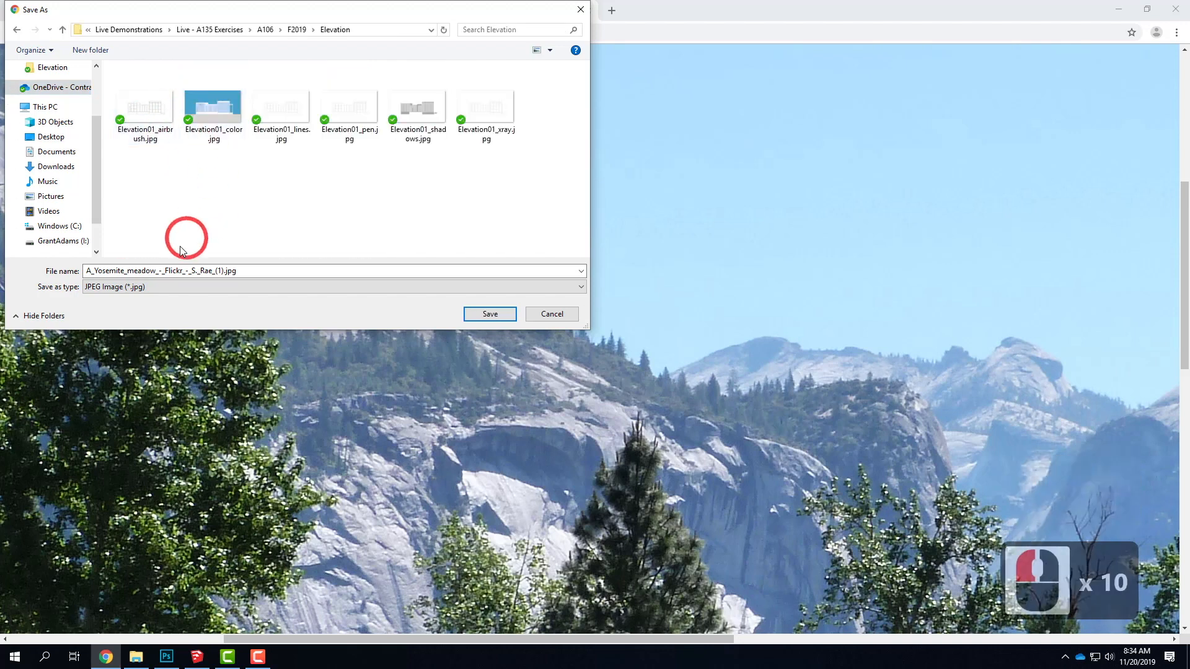
- Save the full-size Yosemite meadow photo as a JPEG image in the Elevation folder
{"action": "left_click", "coordinate": [489, 313]}
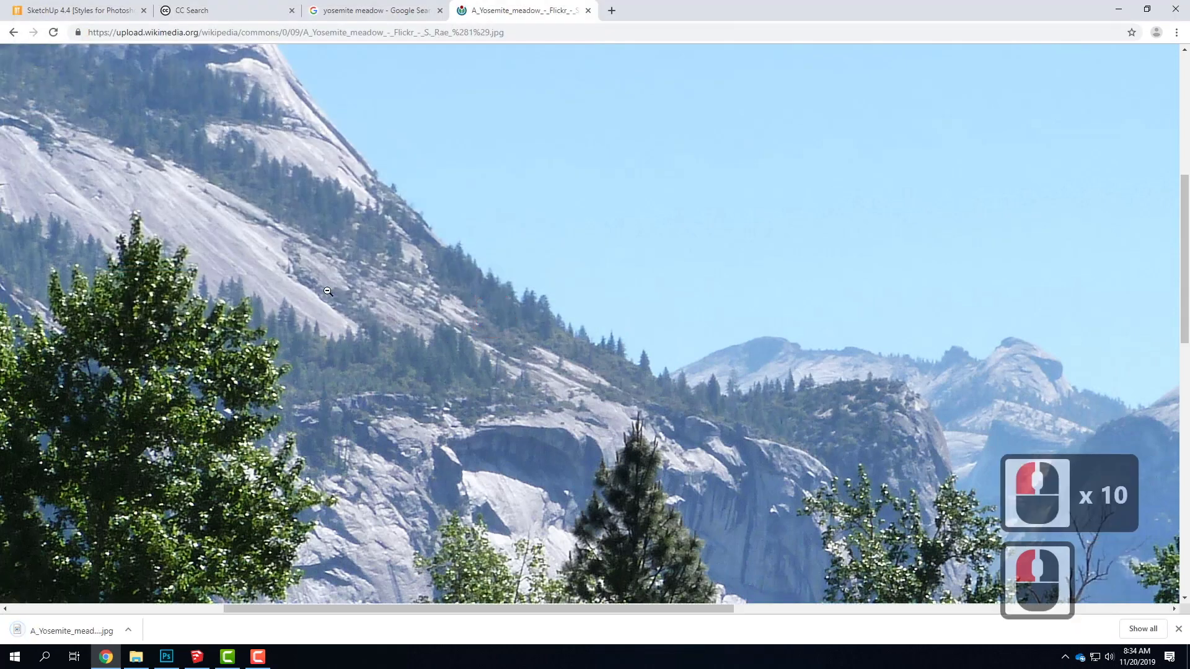
{"action": "key", "text": "ctrl+0"}
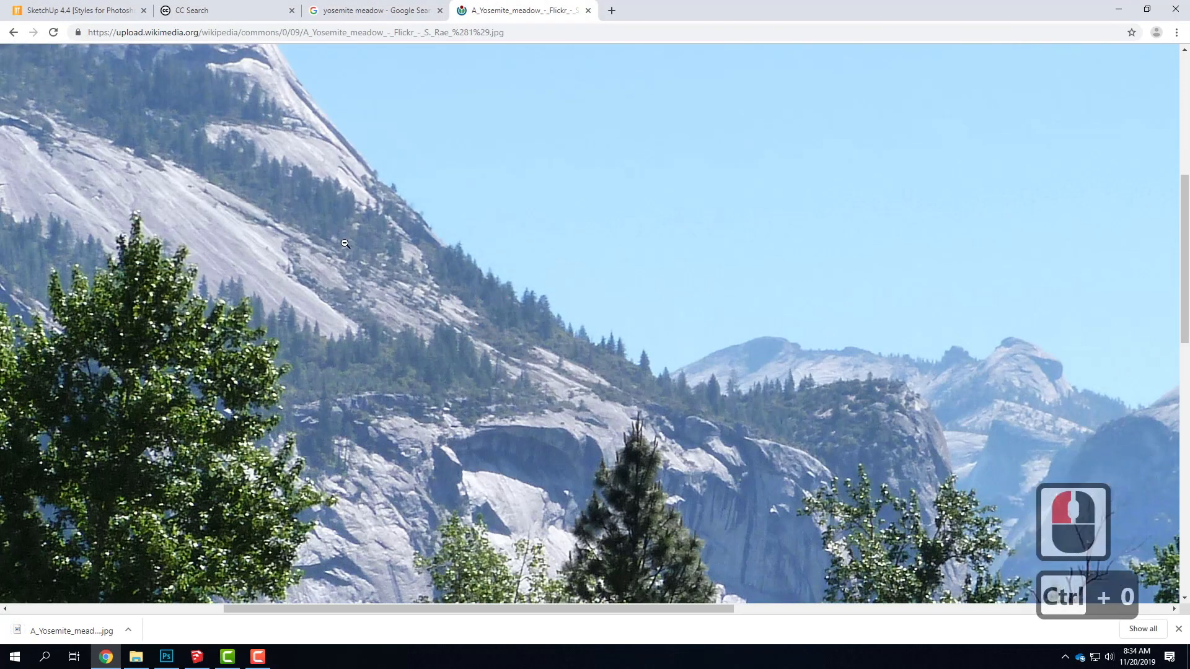
- Look through the yosemite meadow image search results for other background photos of the landscape
{"action": "left_click", "coordinate": [372, 10]}
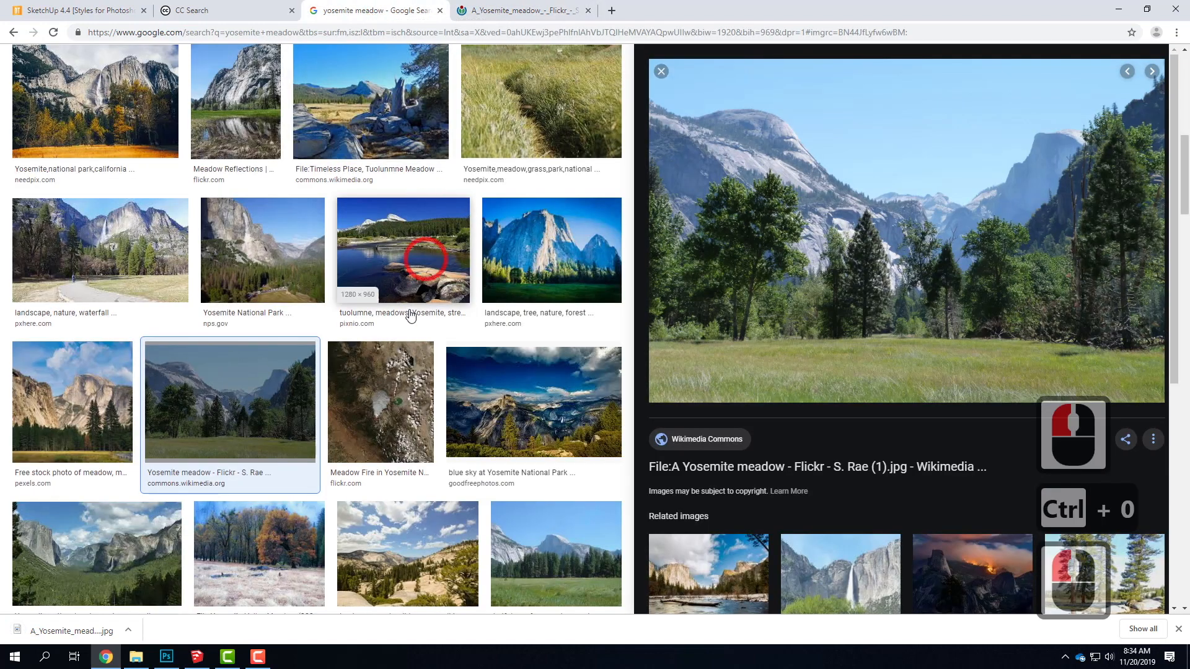
{"action": "scroll", "coordinate": [410, 315], "scroll_direction": "down", "scroll_amount": 4}
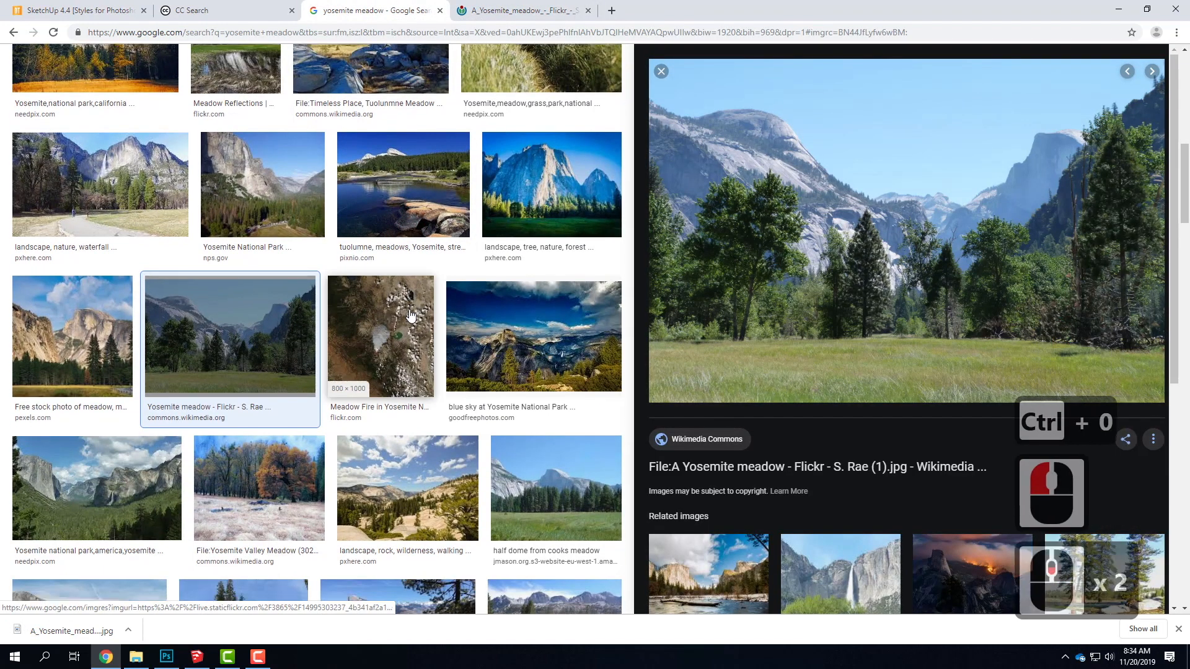
{"action": "scroll", "coordinate": [409, 315], "scroll_direction": "down", "scroll_amount": 4}
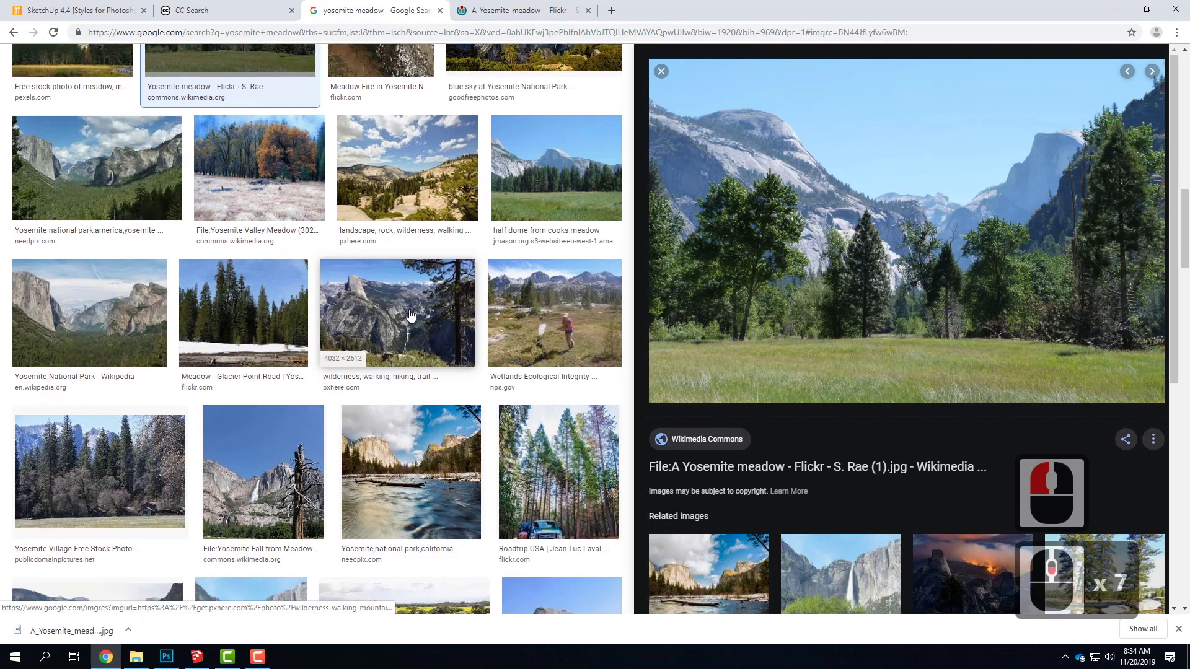
{"action": "scroll", "coordinate": [410, 315], "scroll_direction": "down", "scroll_amount": 6}
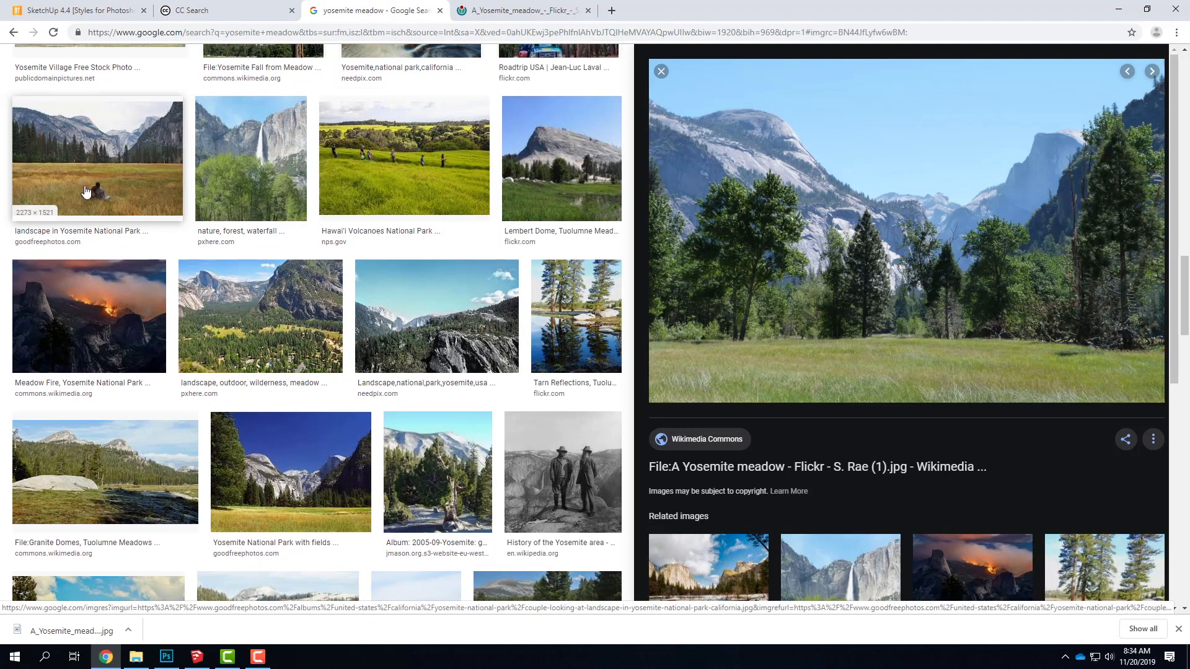
{"action": "scroll", "coordinate": [112, 185], "scroll_direction": "down", "scroll_amount": 2}
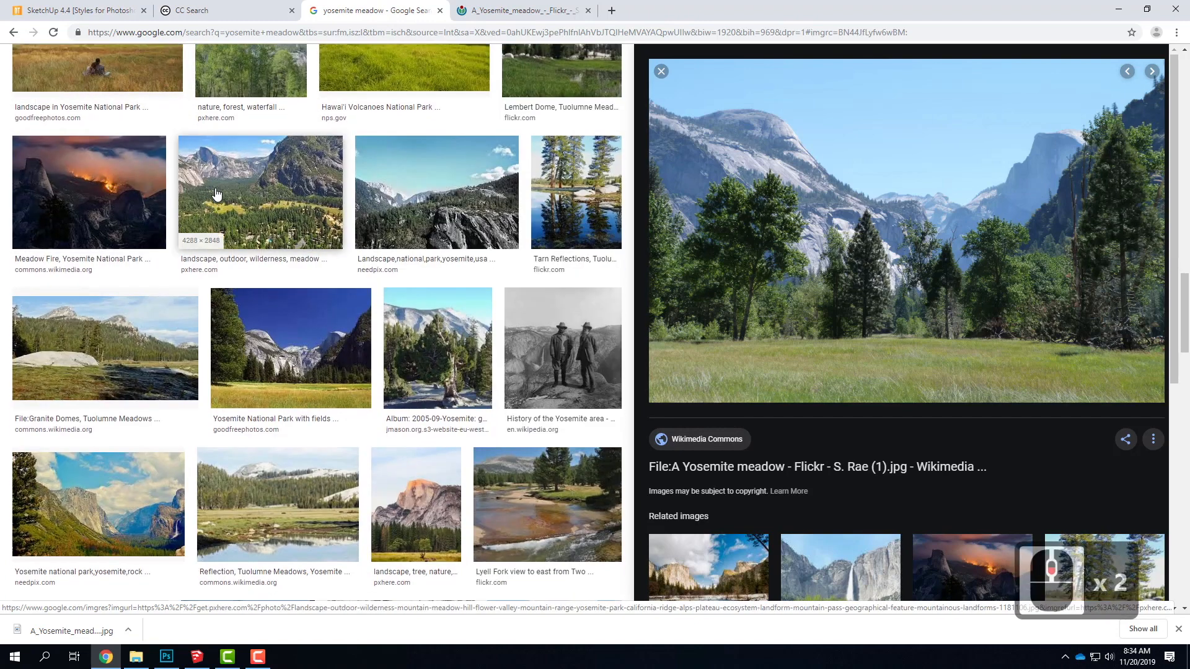
{"action": "scroll", "coordinate": [235, 472], "scroll_direction": "down", "scroll_amount": 3}
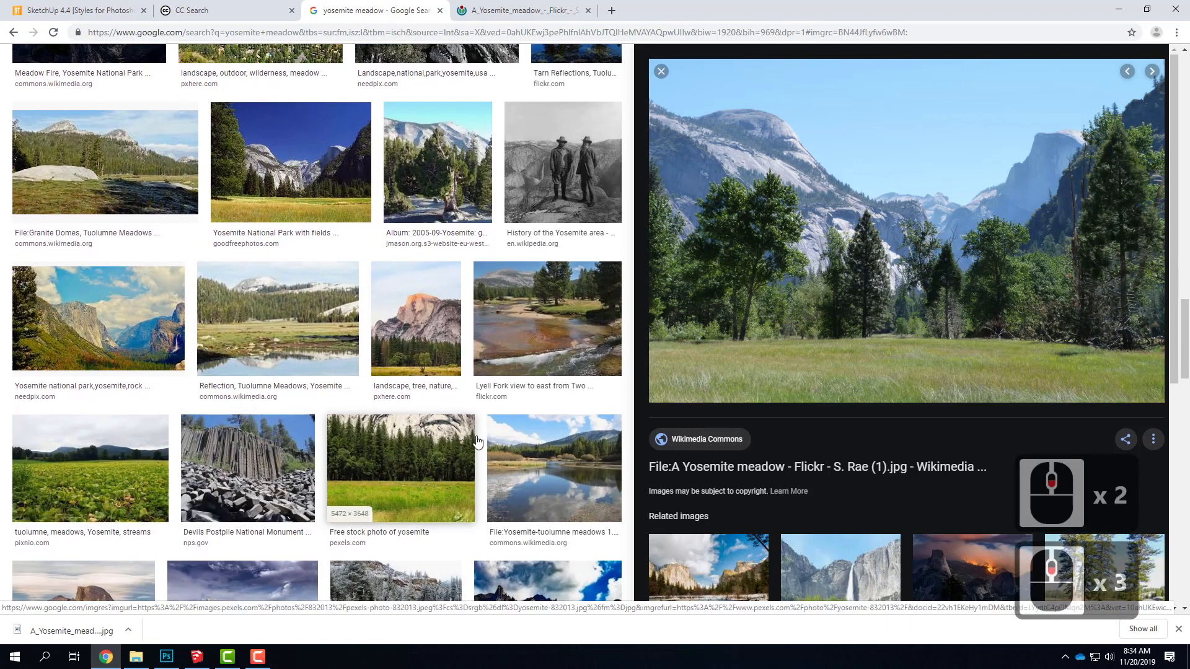
{"action": "scroll", "coordinate": [236, 472], "scroll_direction": "down", "scroll_amount": 5}
{"action": "scroll", "coordinate": [322, 466], "scroll_direction": "down", "scroll_amount": 6}
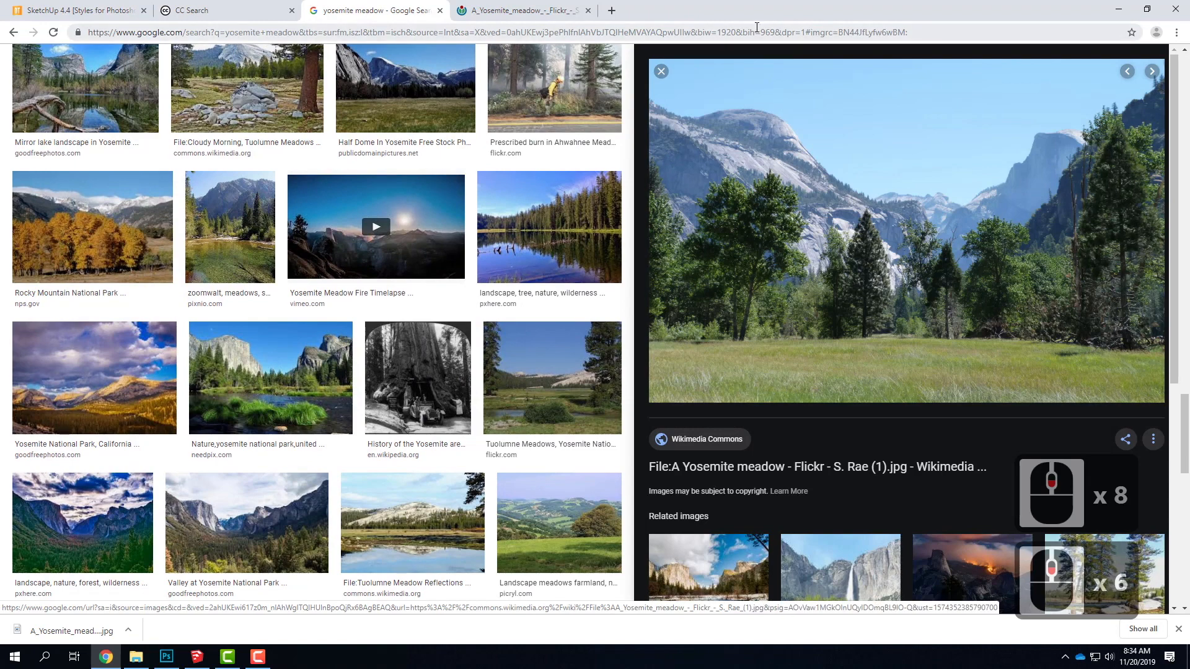
- Switch to Photoshop and extend the elevation's canvas upward to a height of 40 inches, anchored at bottom centre
{"action": "left_click", "coordinate": [1120, 12]}
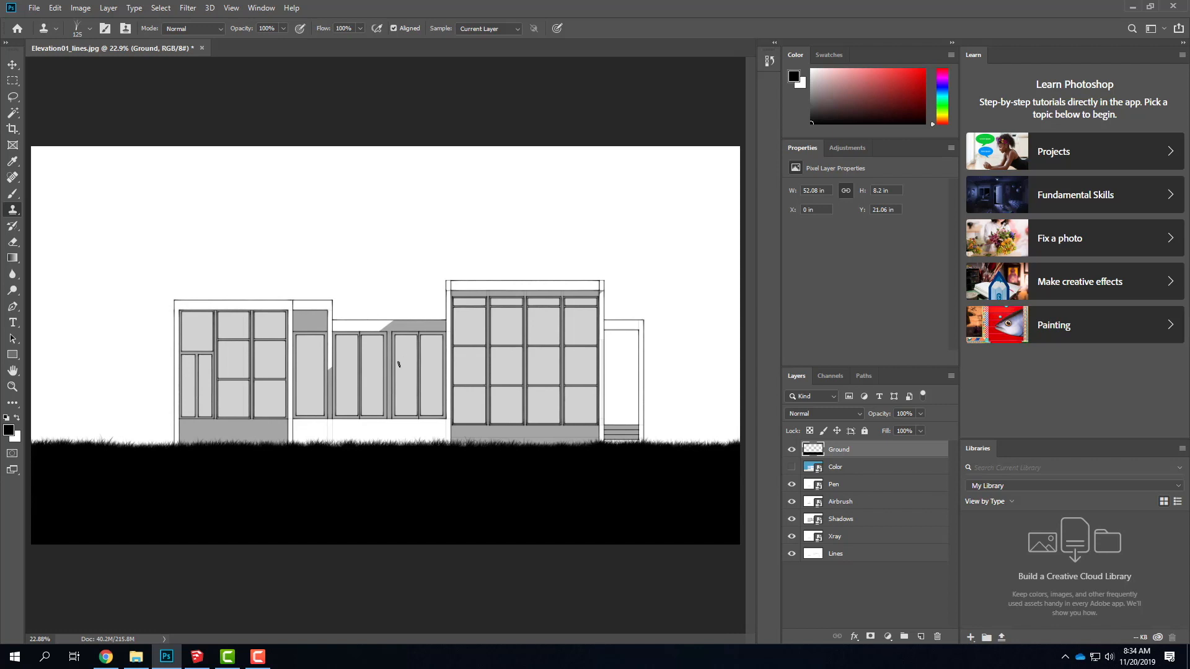
{"action": "left_click", "coordinate": [80, 8]}
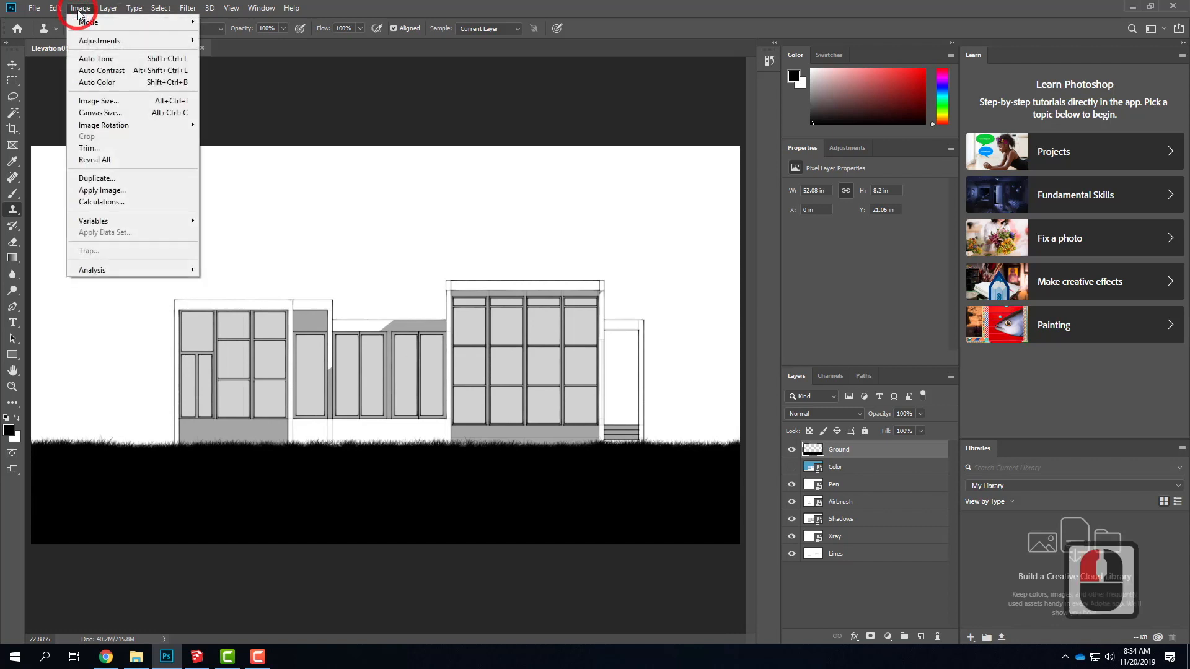
{"action": "left_click", "coordinate": [85, 113]}
{"action": "left_click_drag", "start_coordinate": [561, 127], "coordinate": [423, 115]}
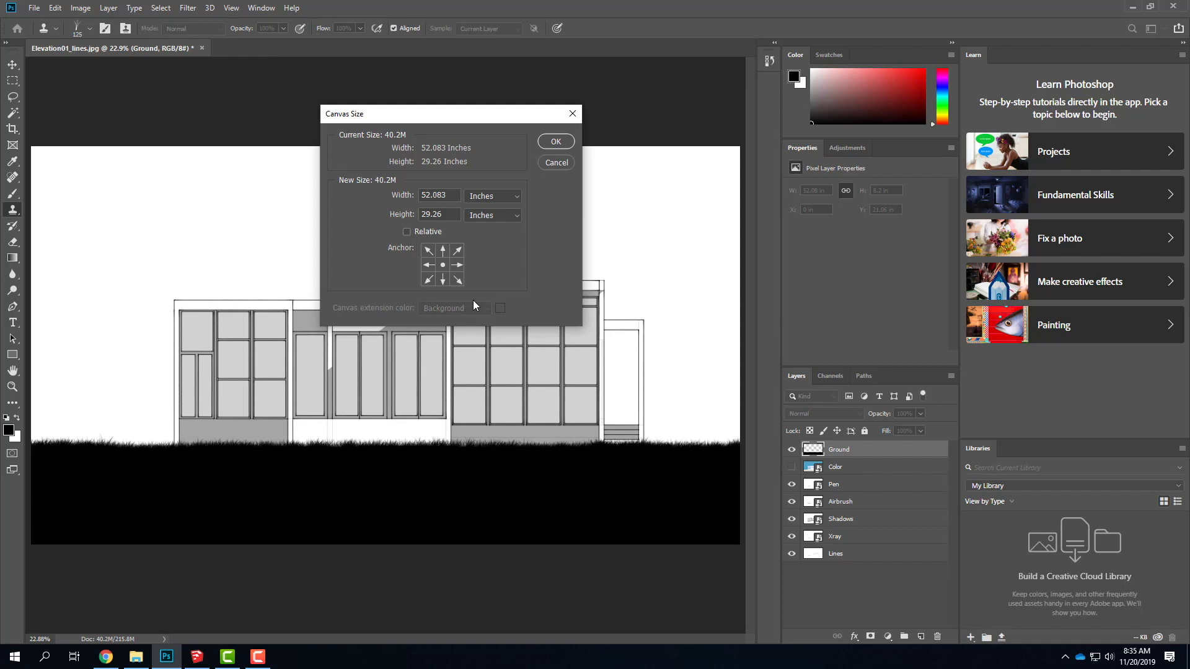
{"action": "left_click", "coordinate": [443, 280]}
{"action": "left_click", "coordinate": [388, 212]}
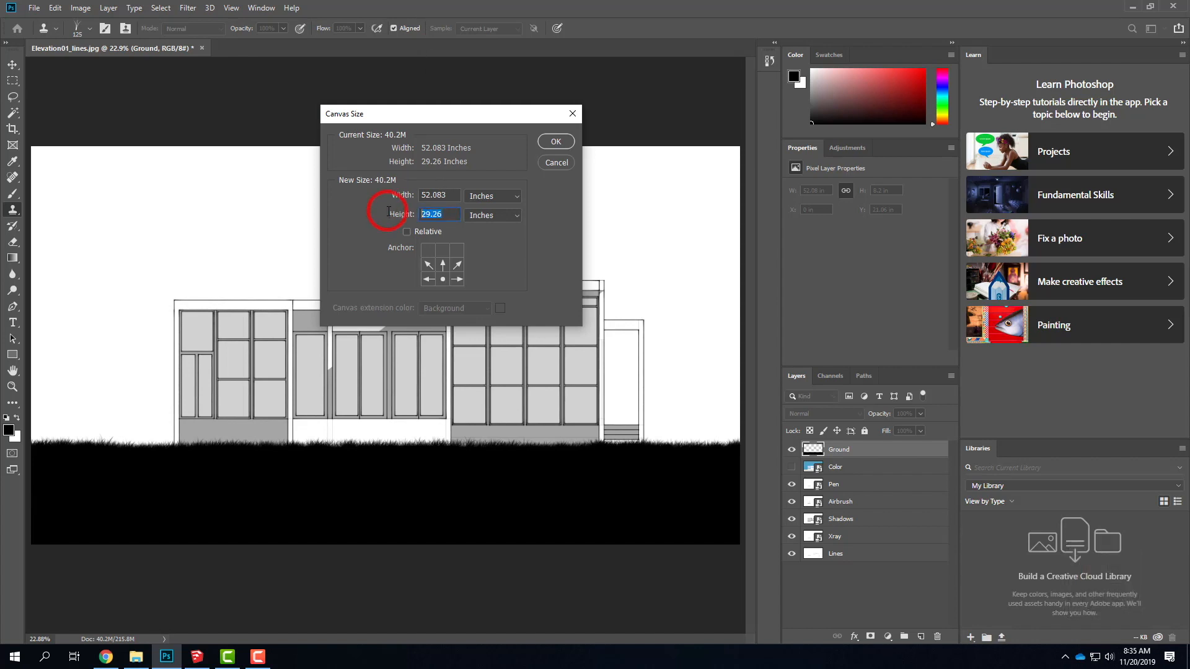
{"action": "type", "text": "40"}
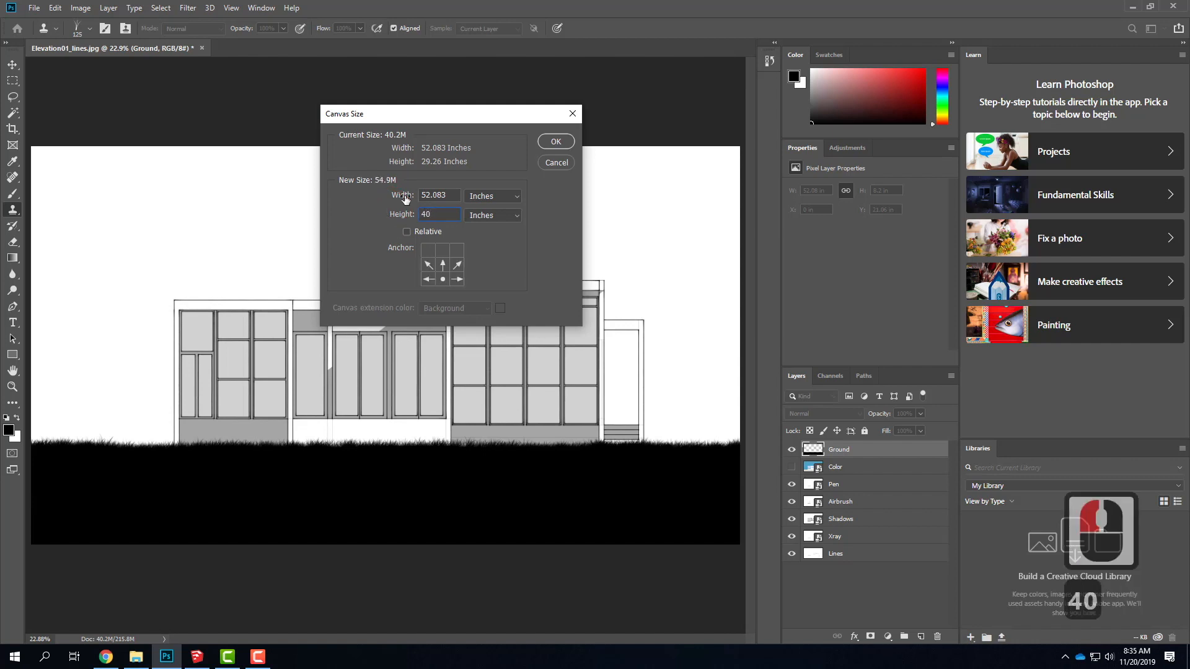
{"action": "key", "text": "Tab"}
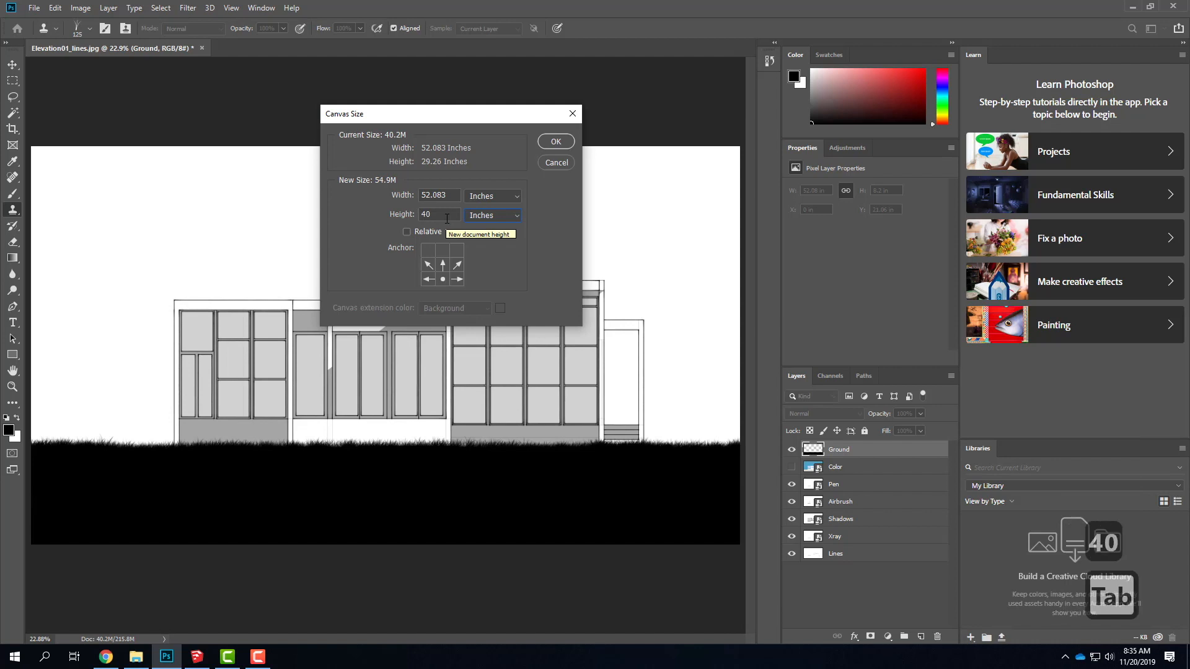
{"action": "left_click", "coordinate": [560, 142]}
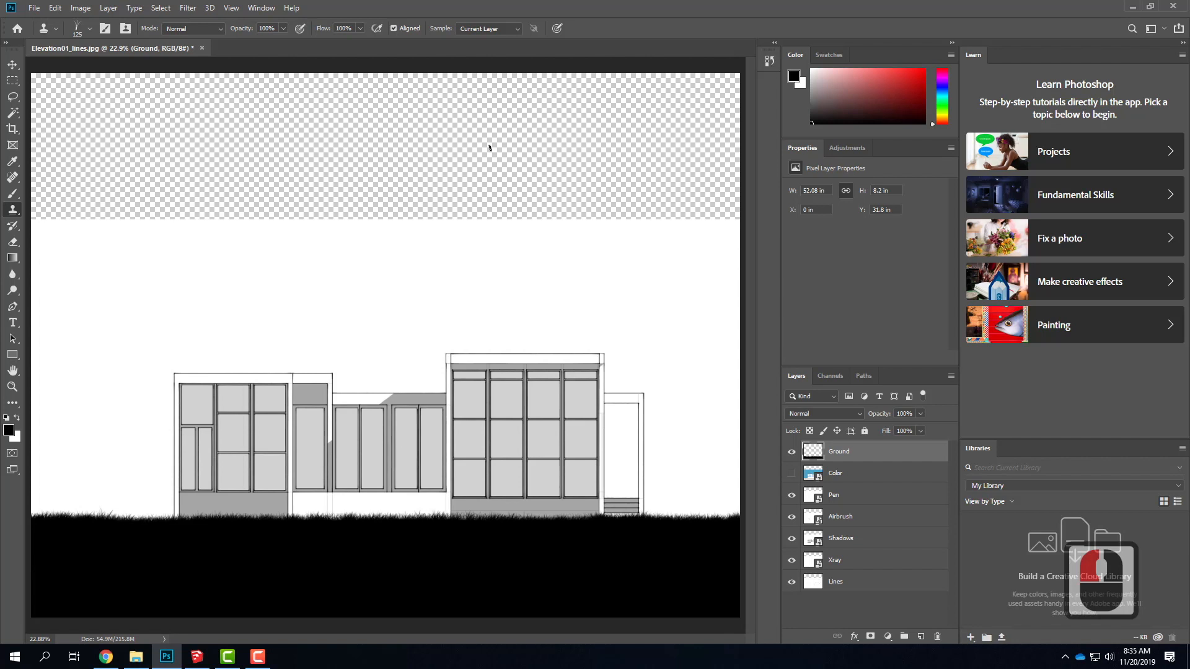
- Place the Yosemite meadow photo as an embedded image and scale it to about 219% so it spans the canvas width
{"action": "left_click", "coordinate": [34, 8]}
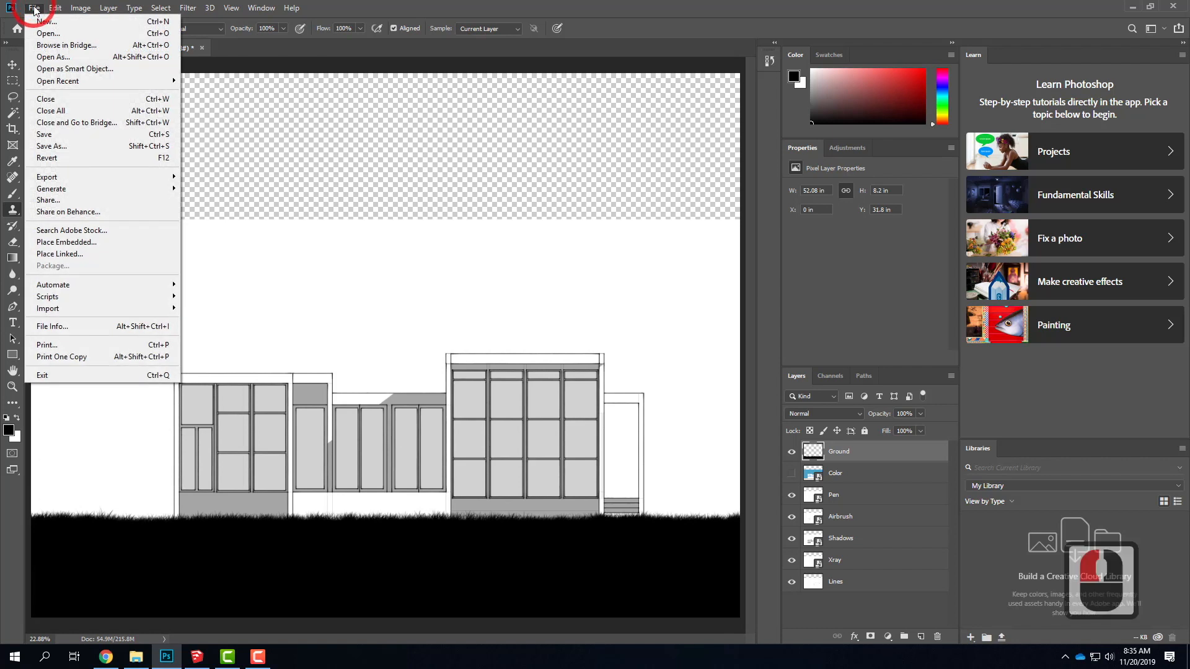
{"action": "left_click", "coordinate": [127, 245]}
{"action": "left_click", "coordinate": [134, 96]}
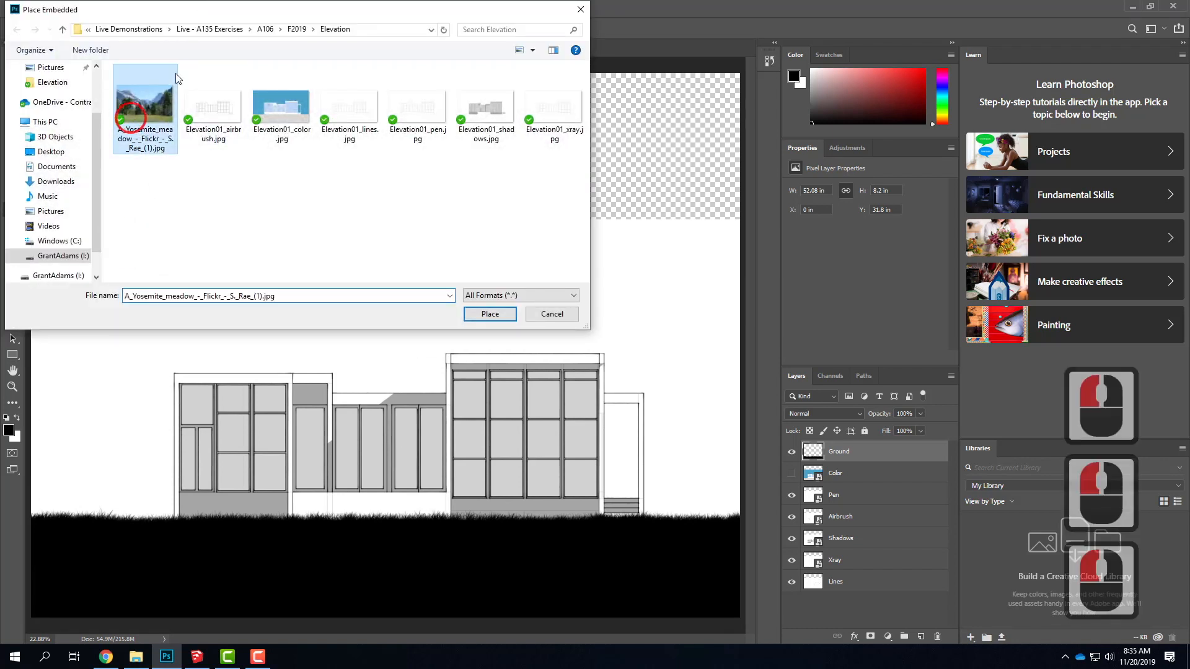
{"action": "left_click", "coordinate": [505, 314]}
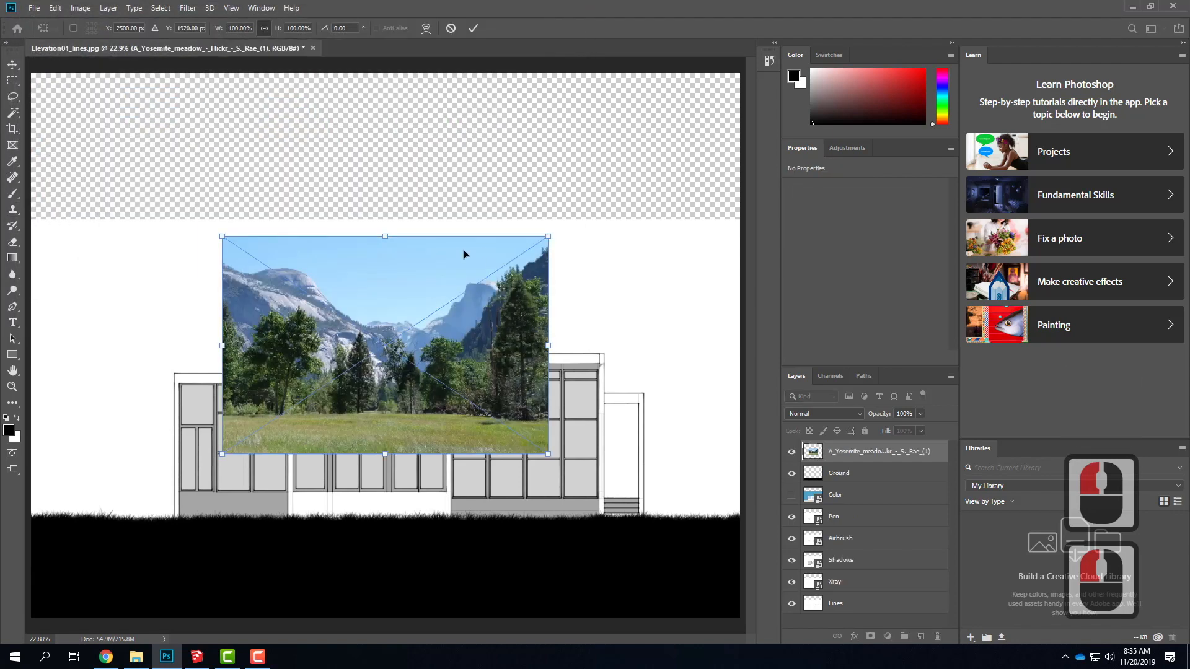
{"action": "left_click_drag", "start_coordinate": [548, 236], "coordinate": [760, 132]}
{"action": "left_click_drag", "start_coordinate": [221, 457], "coordinate": [36, 597]}
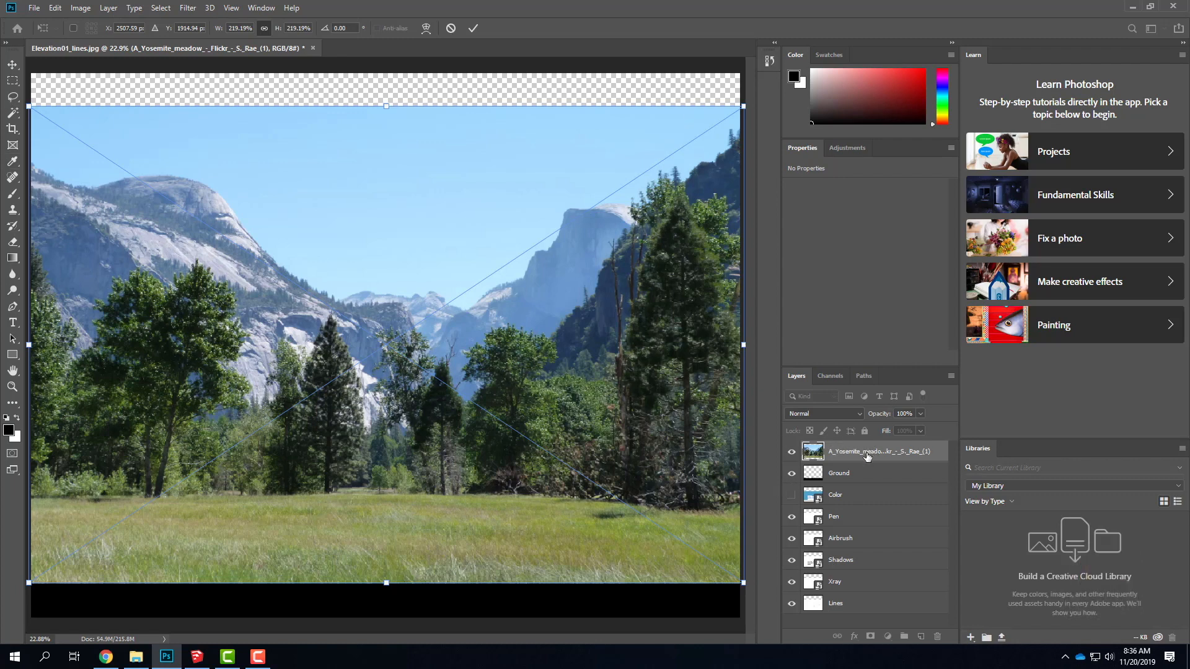
- Put the Yosemite photo layer directly beneath the Ground layer and align the photo's left edge with the canvas edge
{"action": "left_click_drag", "start_coordinate": [866, 456], "coordinate": [868, 488]}
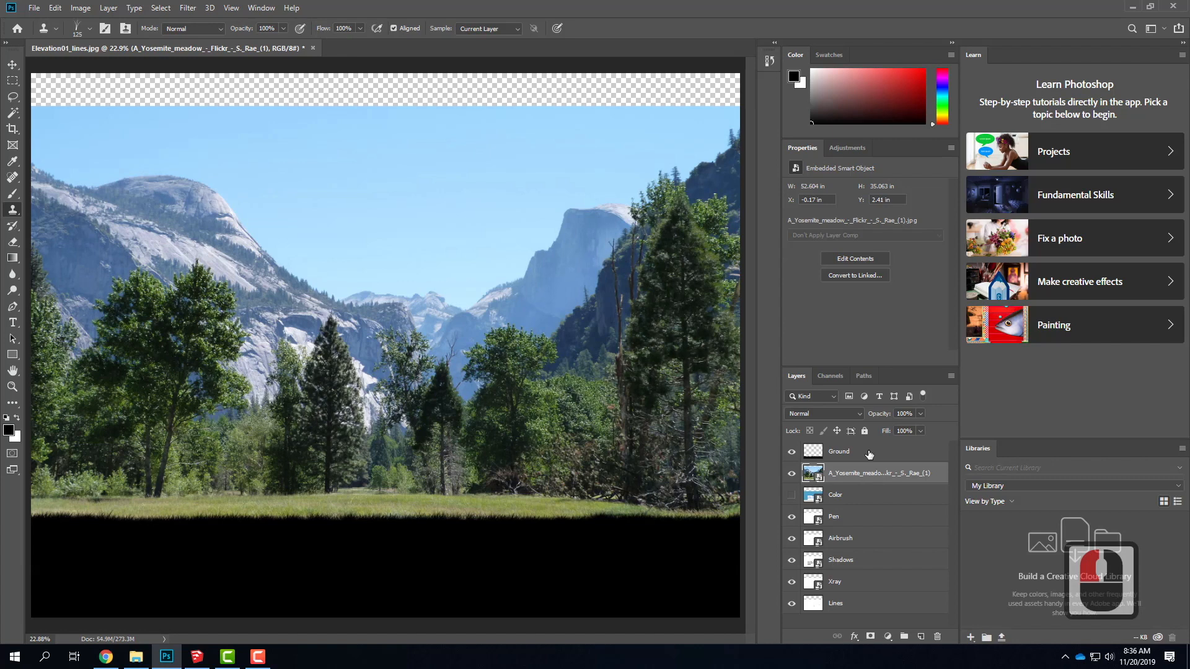
{"action": "left_click", "coordinate": [12, 64]}
{"action": "mouse_move", "coordinate": [297, 303]}
{"action": "left_mouse_down"}
{"action": "mouse_move", "coordinate": [306, 274]}
{"action": "mouse_move", "coordinate": [306, 308]}
{"action": "mouse_move", "coordinate": [309, 227]}
{"action": "mouse_move", "coordinate": [313, 345]}
{"action": "mouse_move", "coordinate": [310, 311]}
{"action": "left_mouse_up"}
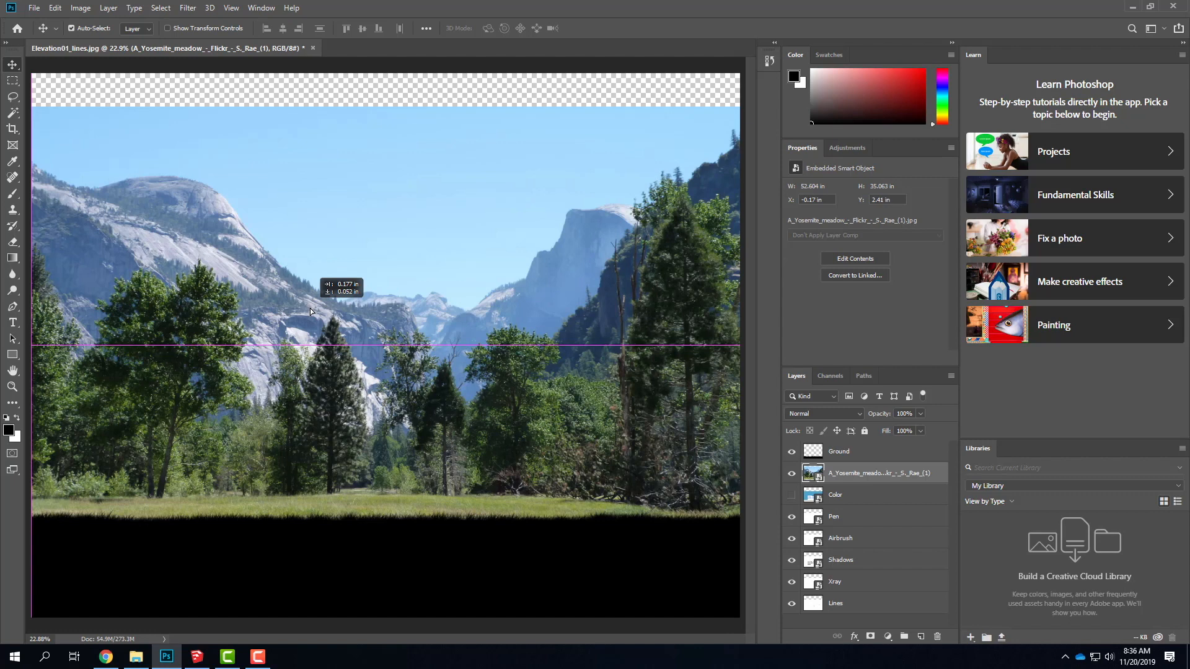
{"action": "left_click_drag", "start_coordinate": [310, 311], "coordinate": [309, 311]}
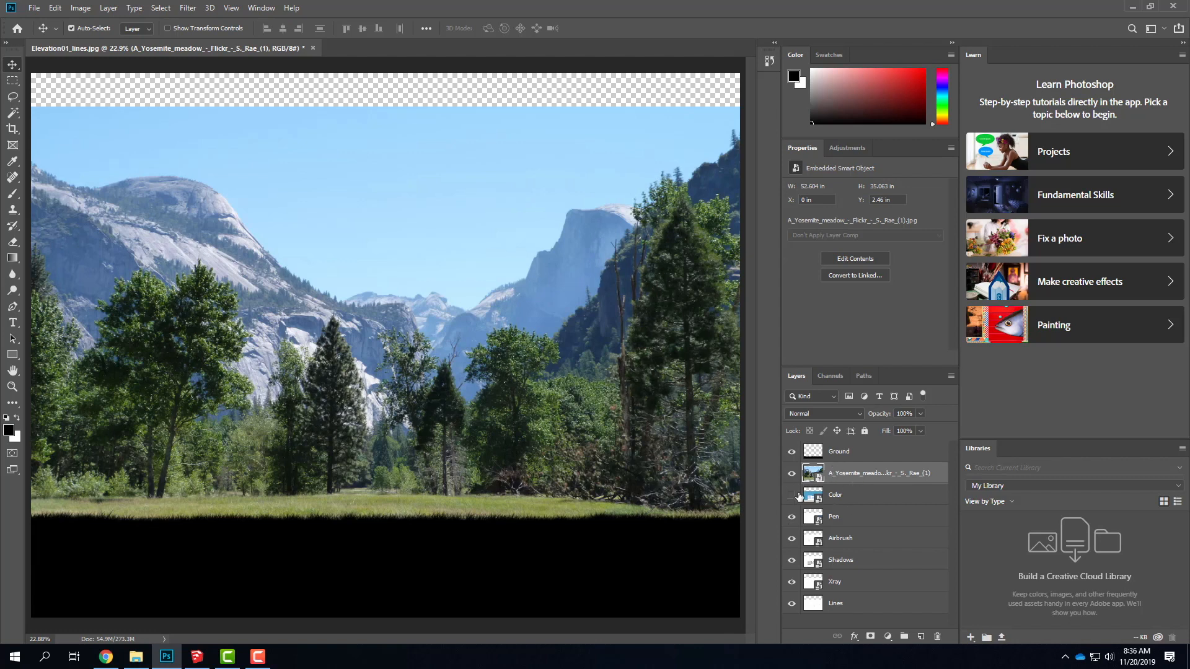
- Hide the Yosemite photo layer and show the Color layer
{"action": "left_click", "coordinate": [792, 474]}
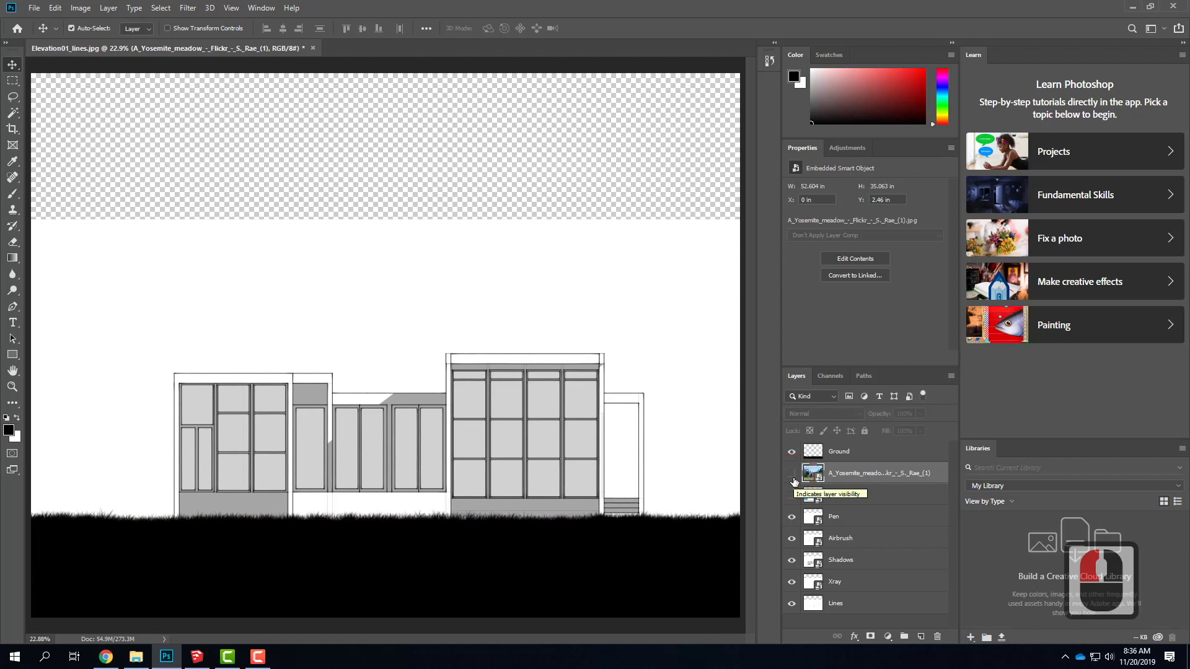
{"action": "left_click", "coordinate": [791, 474]}
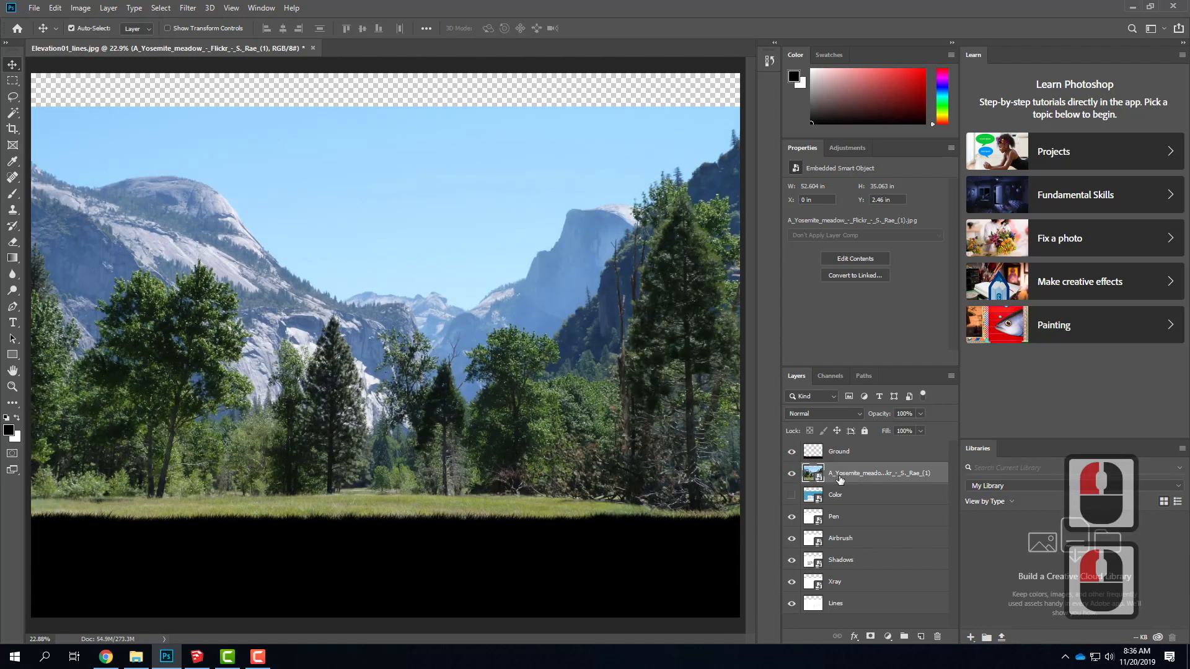
{"action": "left_click", "coordinate": [791, 476]}
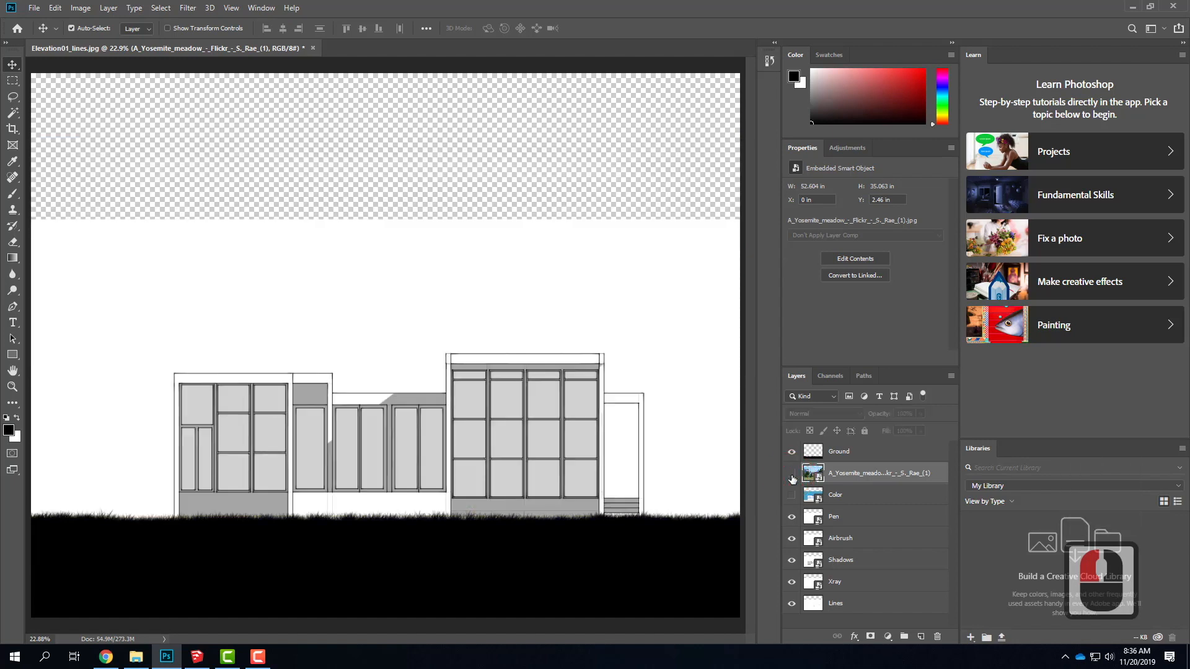
{"action": "left_click", "coordinate": [792, 496]}
{"action": "left_click", "coordinate": [472, 360]}
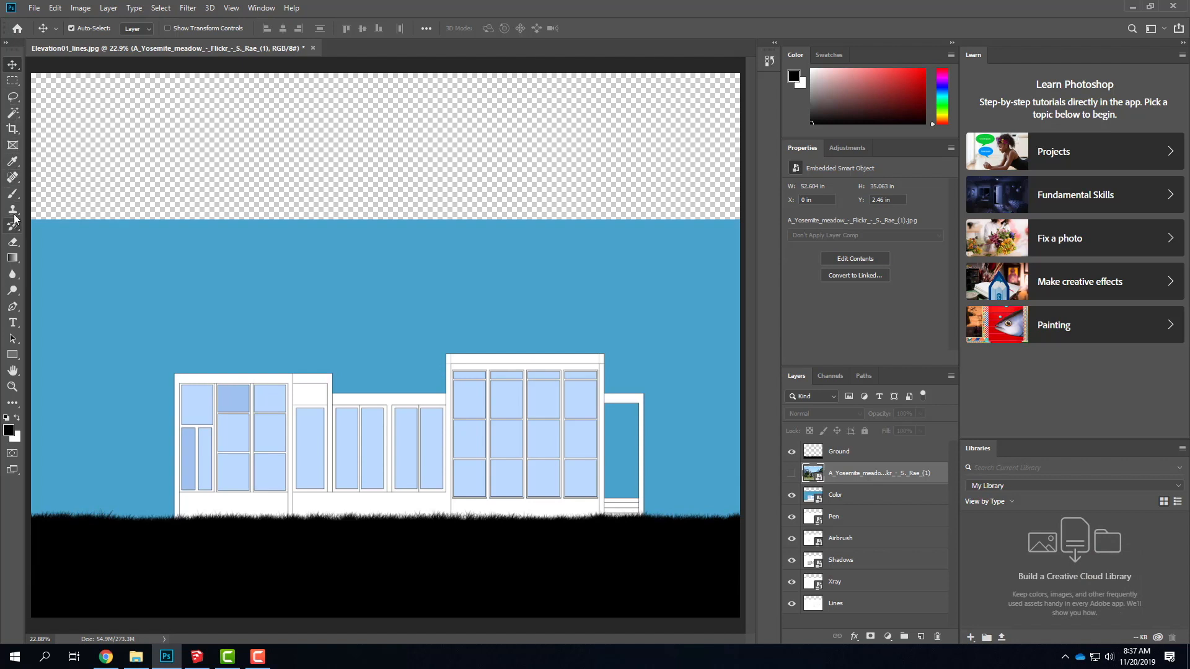
- Using the Magic Wand on the Color layer, select the blue sky, the transparent area above it and the opening in the side porch
{"action": "left_click", "coordinate": [12, 113]}
{"action": "left_click", "coordinate": [489, 394]}
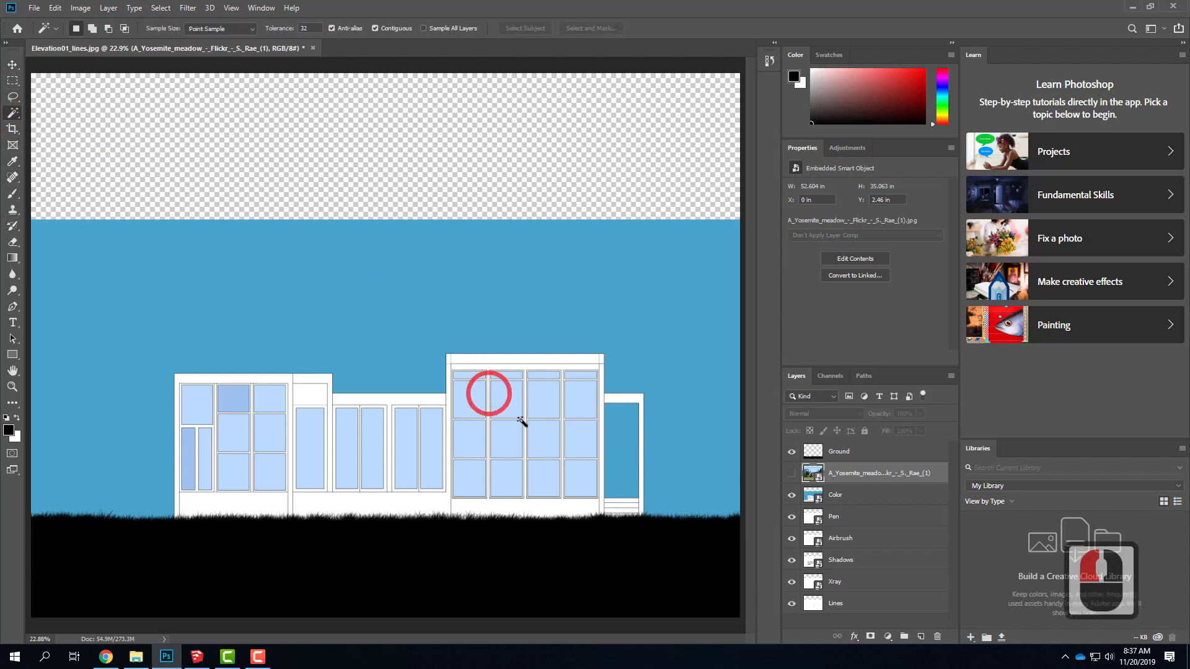
{"action": "left_click", "coordinate": [528, 286]}
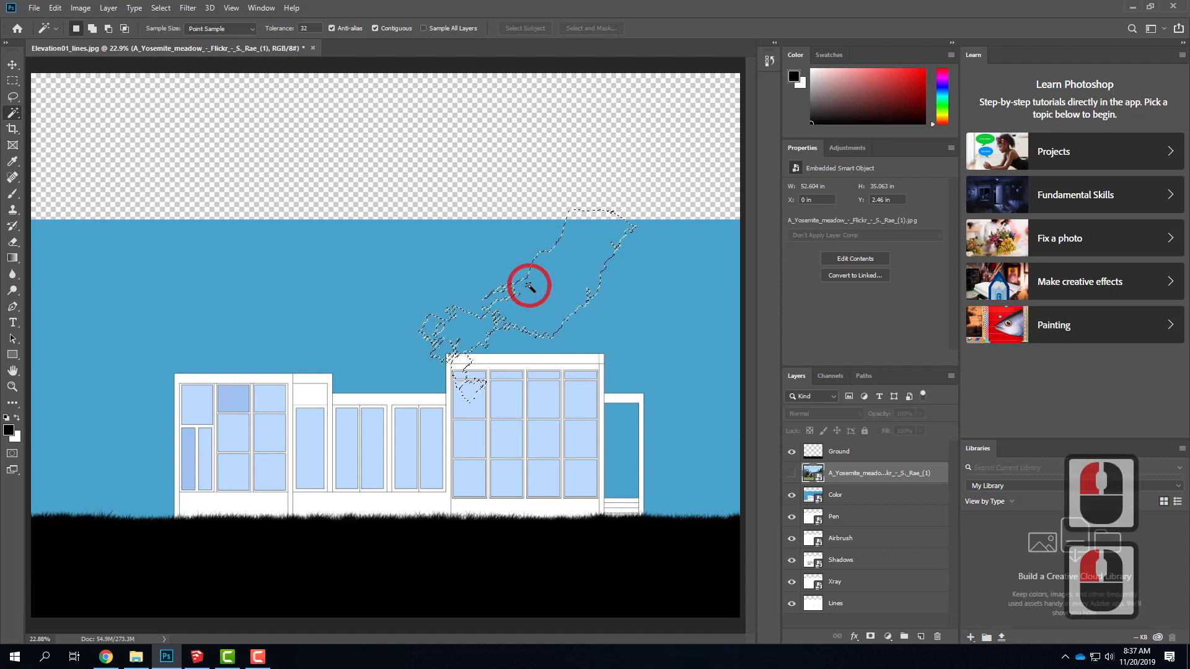
{"action": "left_click", "coordinate": [849, 495]}
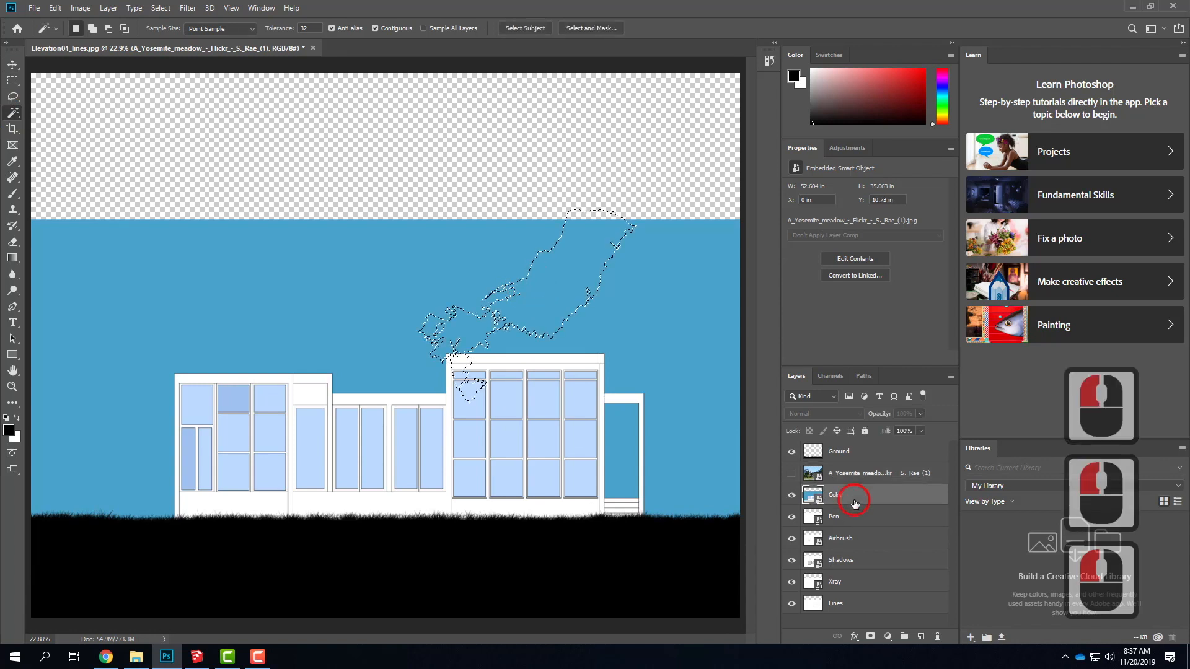
{"action": "left_click", "coordinate": [510, 281]}
{"action": "left_click", "coordinate": [378, 275]}
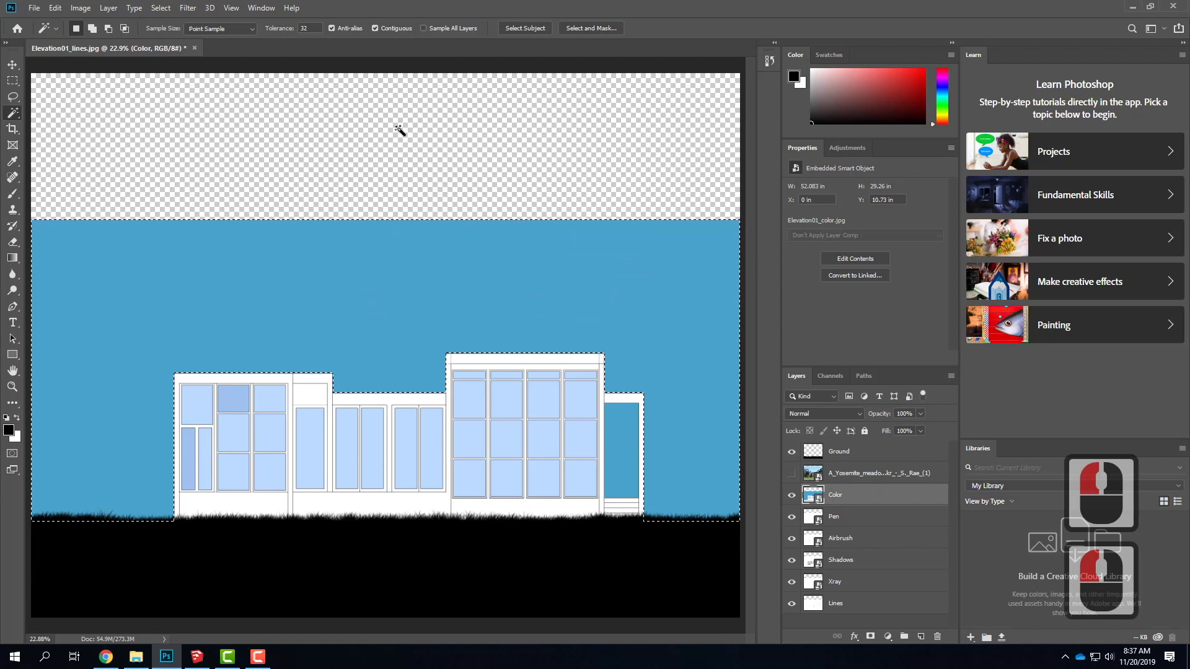
{"action": "left_click", "coordinate": [411, 146], "text": "shift"}
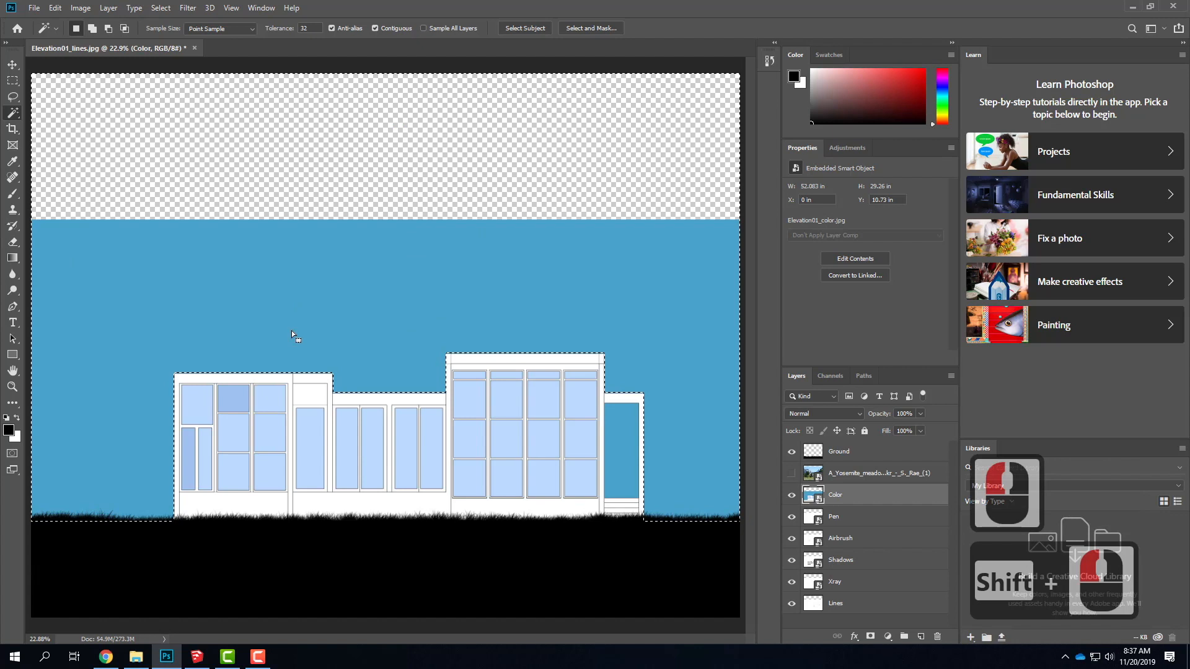
{"action": "left_click", "coordinate": [622, 458], "text": "shift"}
{"action": "left_click", "coordinate": [632, 447], "text": "shift"}
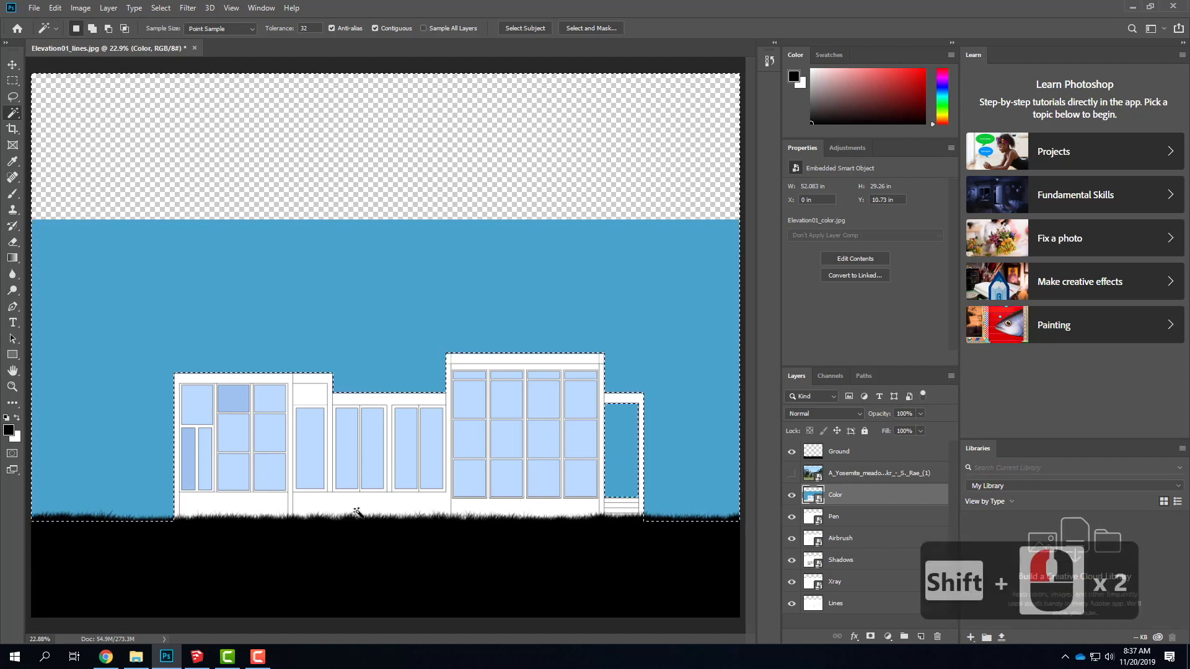
- Show the Yosemite photo layer, mask it with the sky selection, and hide the Color layer
{"action": "left_click", "coordinate": [791, 473]}
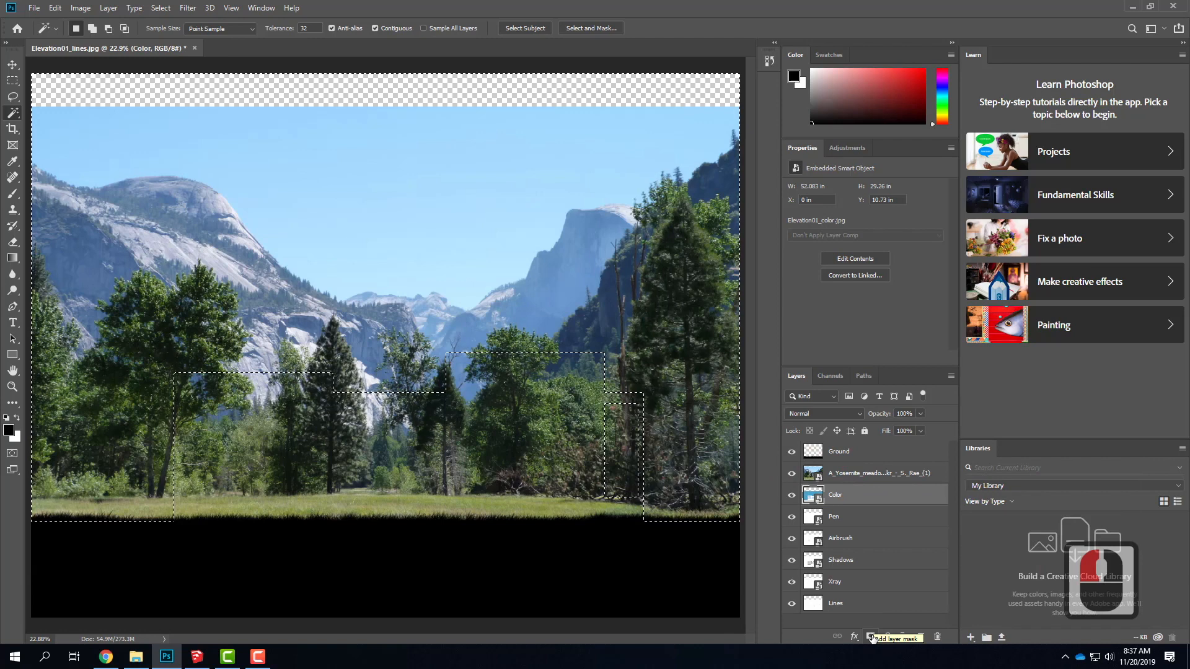
{"action": "left_click", "coordinate": [868, 471]}
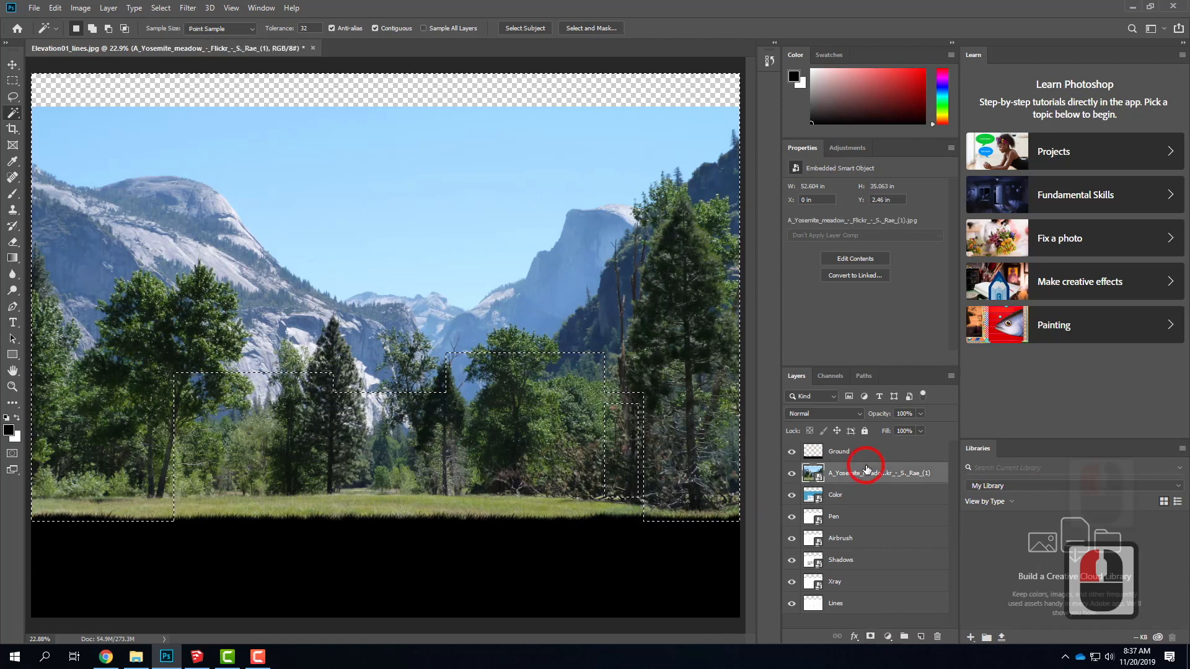
{"action": "left_click", "coordinate": [872, 637]}
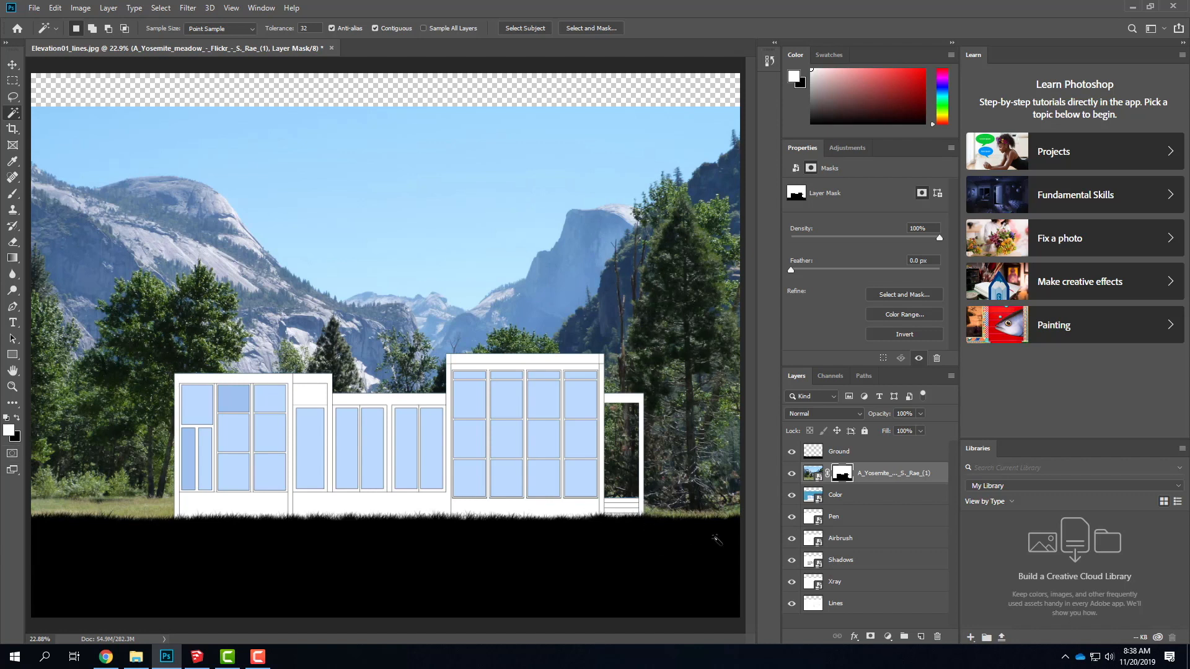
{"action": "left_click", "coordinate": [792, 495]}
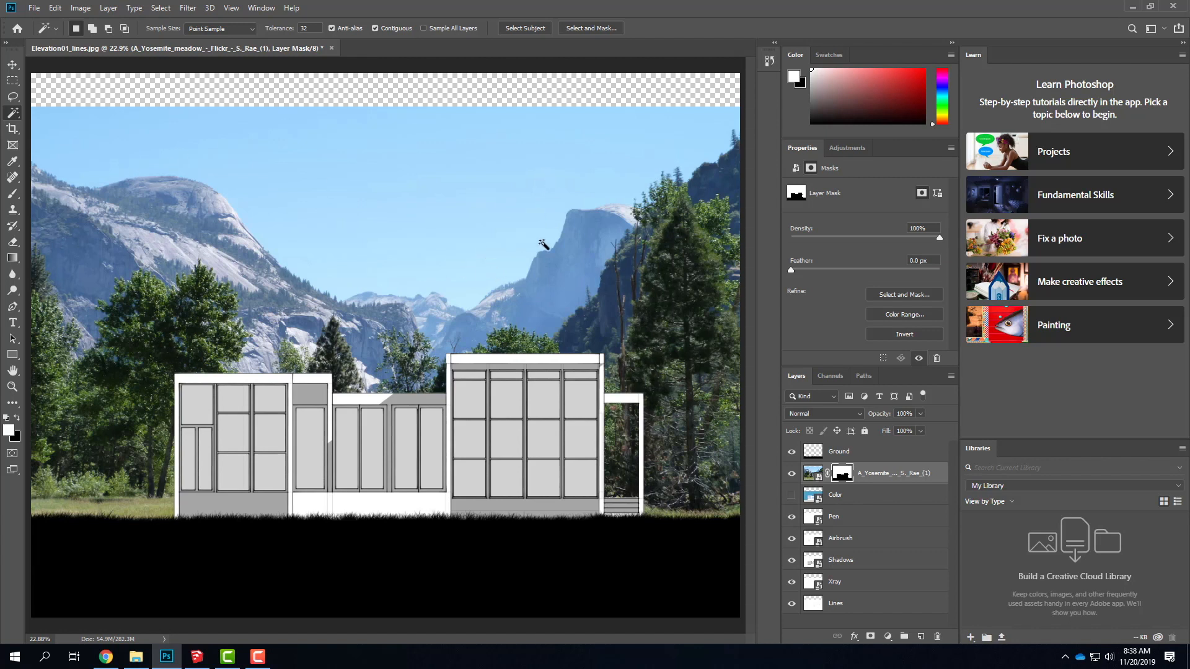
{"action": "left_click", "coordinate": [35, 8]}
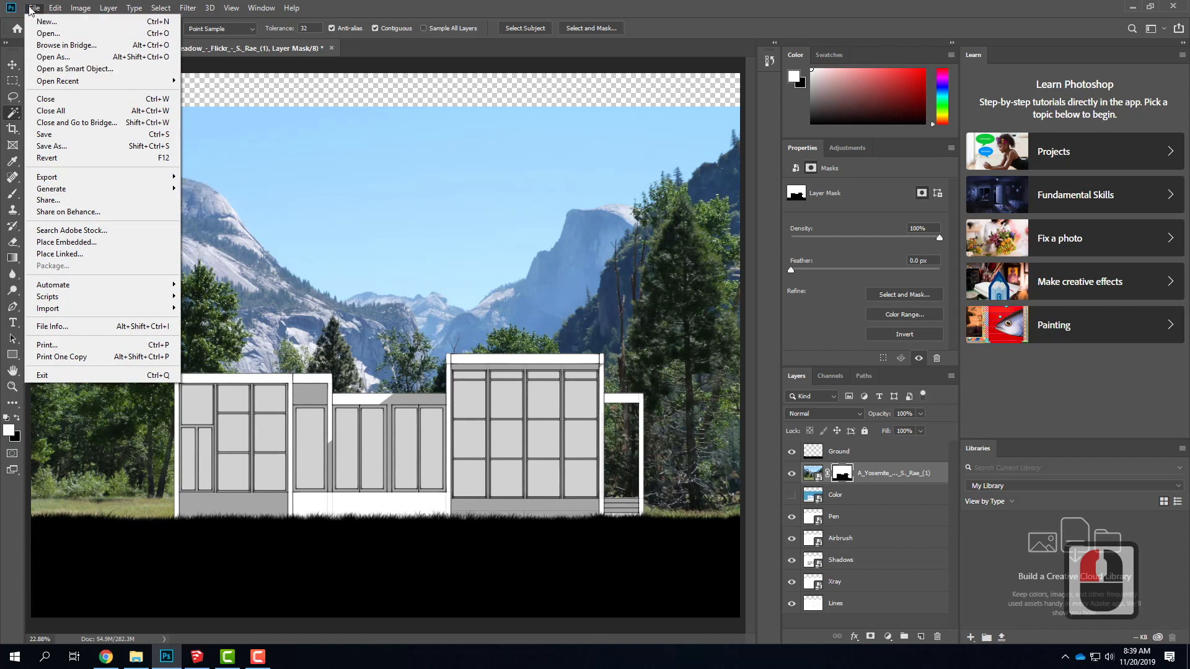
{"action": "left_click", "coordinate": [34, 8]}
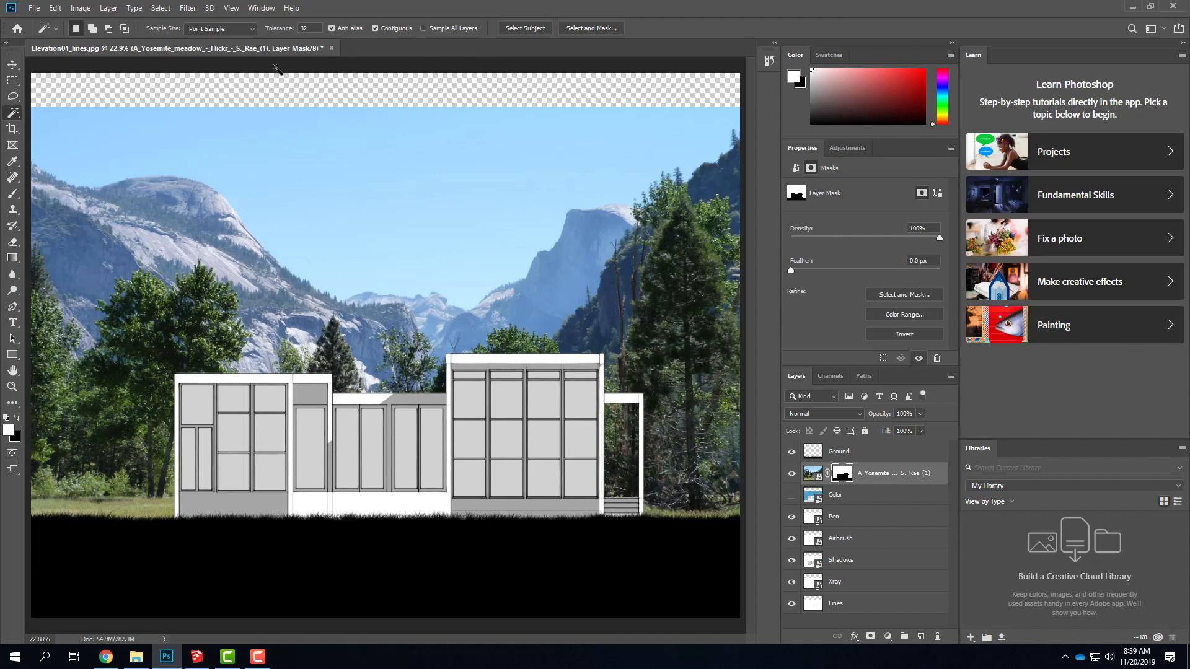
- Switch to Chrome and search Google Images for "wispy clouds"
{"action": "left_click", "coordinate": [106, 656]}
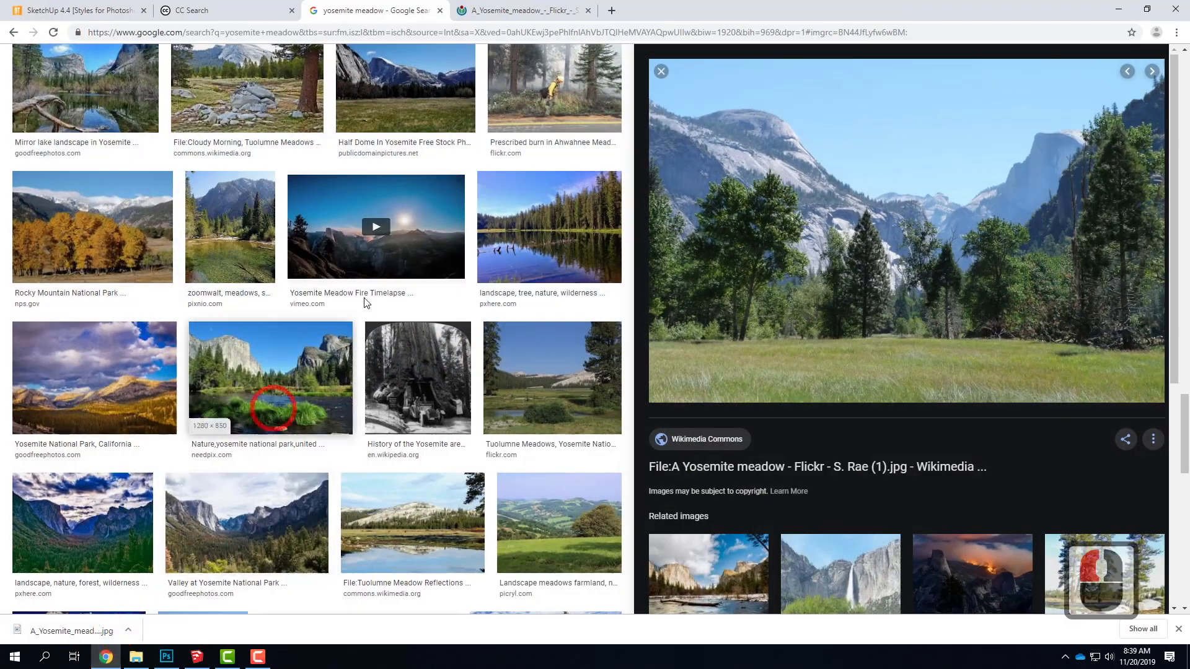
{"action": "scroll", "coordinate": [578, 299], "scroll_direction": "down", "scroll_amount": 20}
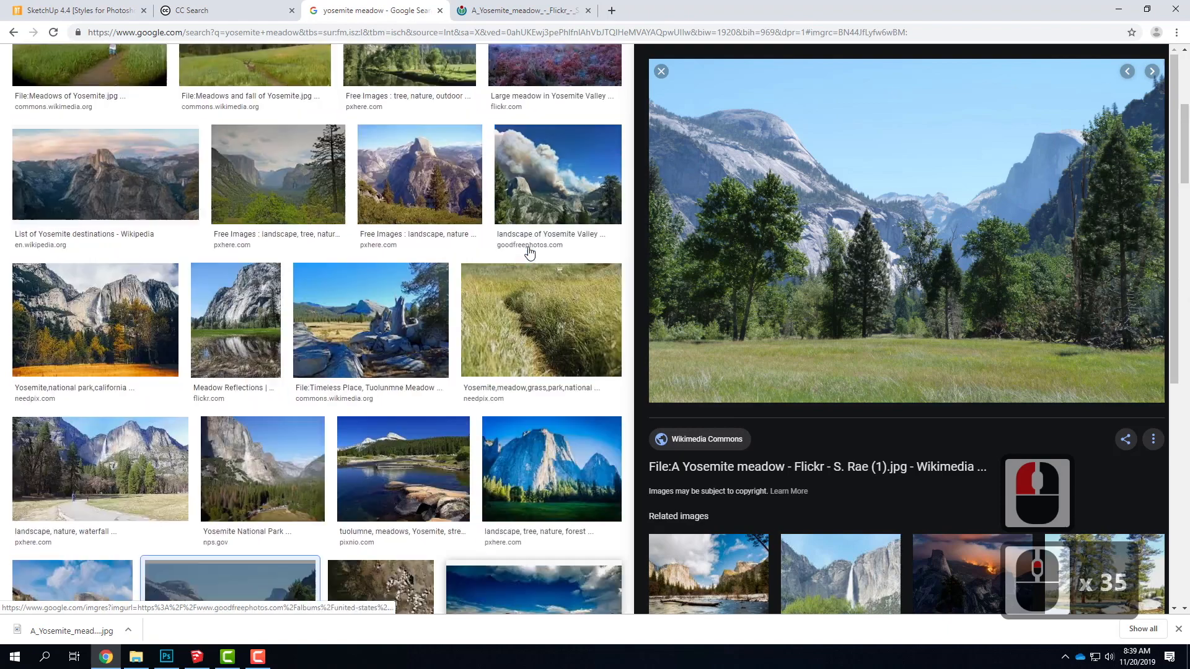
{"action": "scroll", "coordinate": [528, 251], "scroll_direction": "up", "scroll_amount": 20}
{"action": "left_click", "coordinate": [204, 69]}
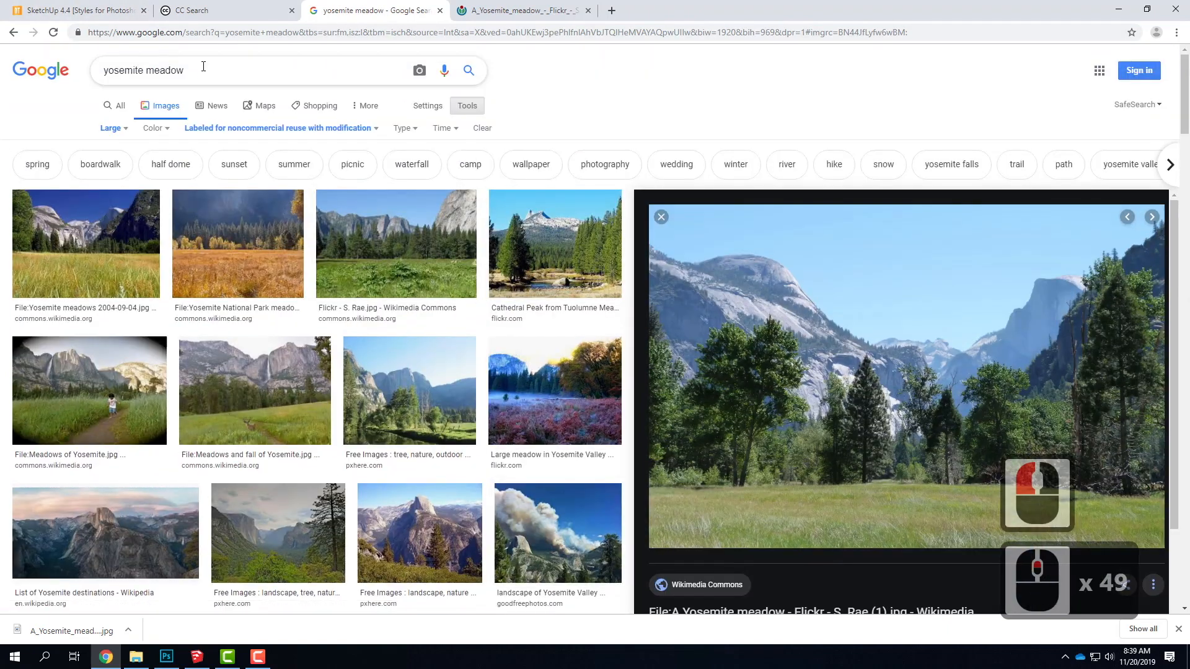
{"action": "type", "text": "wispy c"}
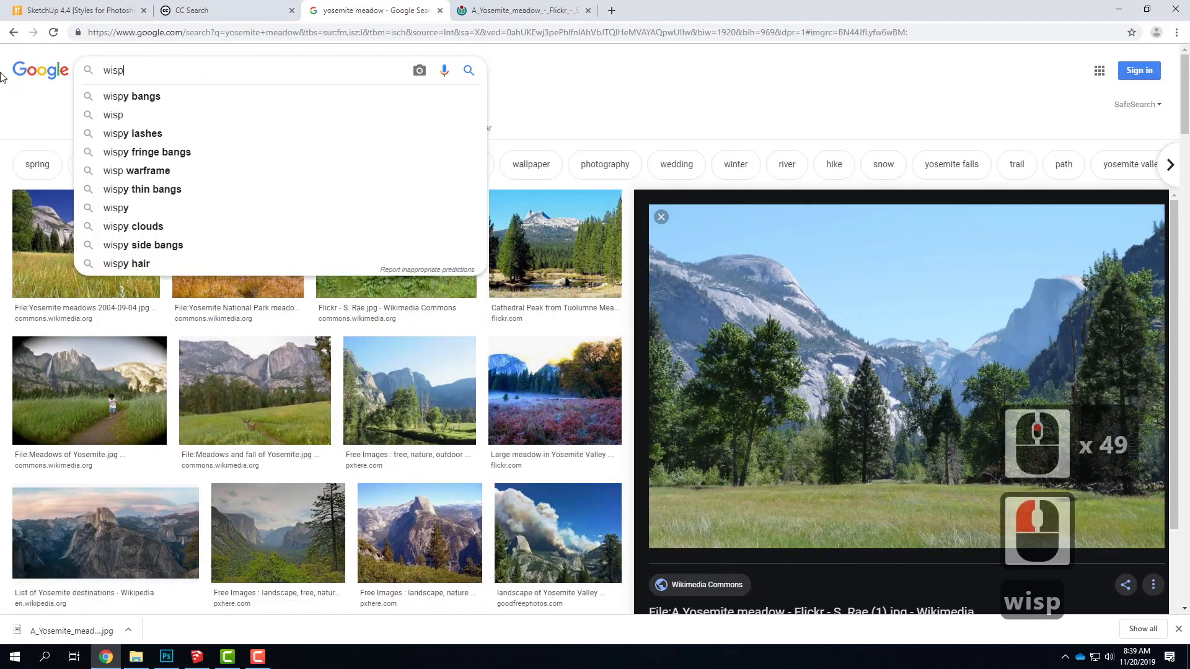
{"action": "type", "text": "louds"}
{"action": "key", "text": "Return"}
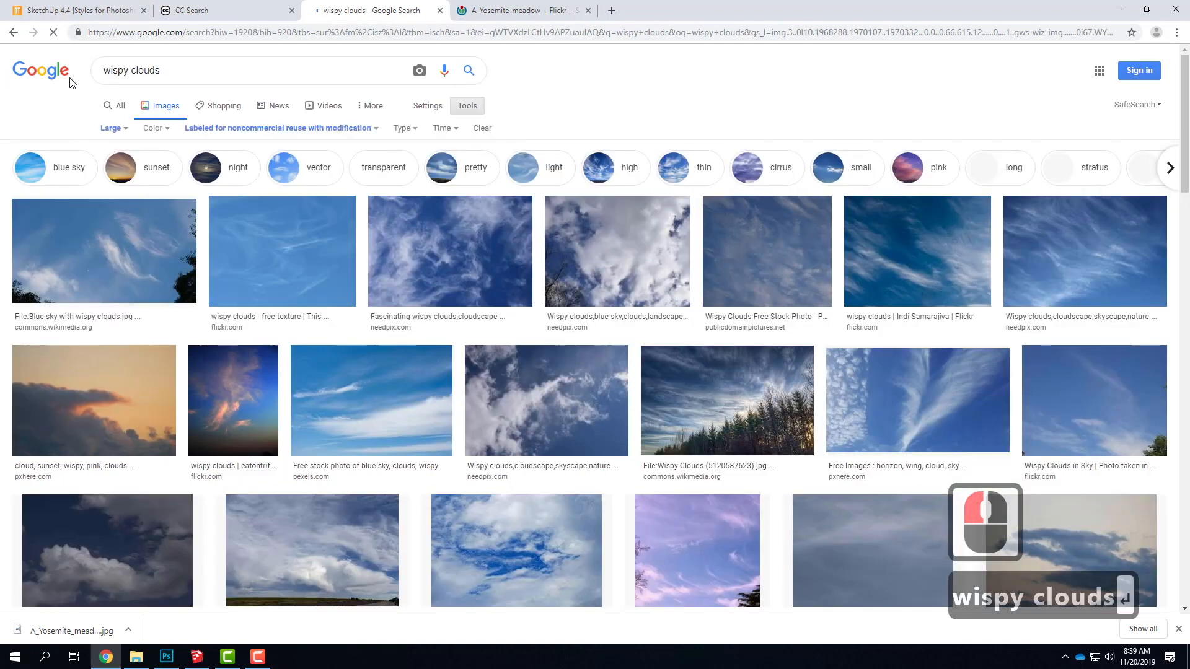
- Open the Flickr page of the "wispy clouds - free texture" photo and download its Original (1500 × 1125) size
{"action": "left_click", "coordinate": [306, 273]}
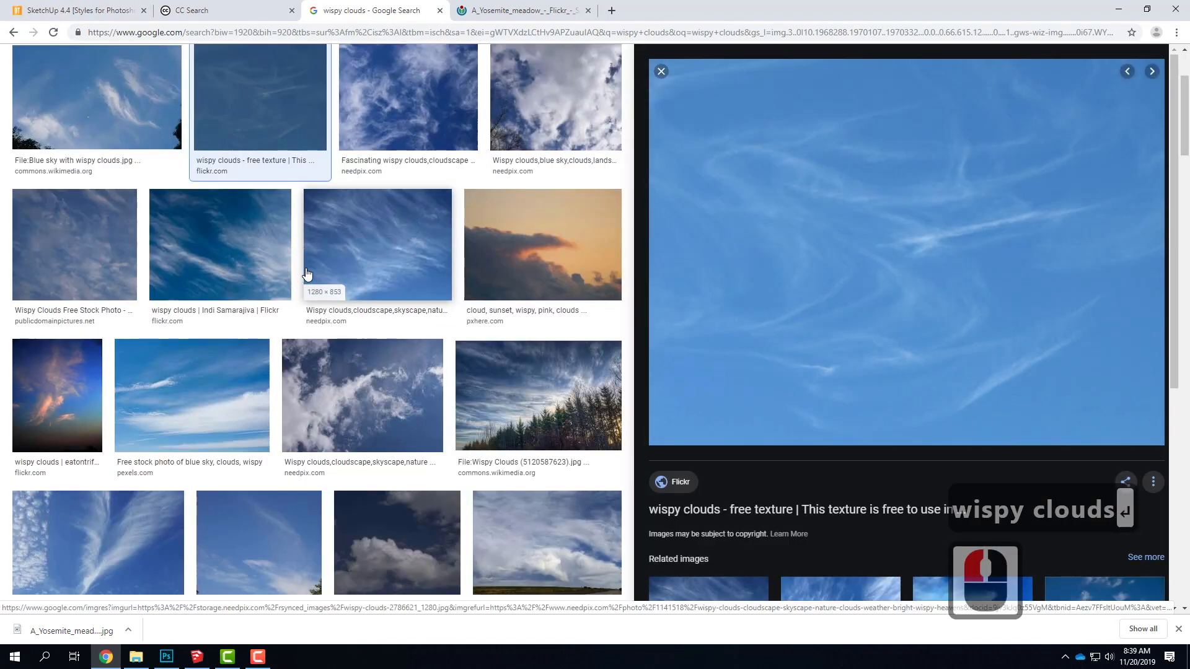
{"action": "left_click", "coordinate": [892, 321]}
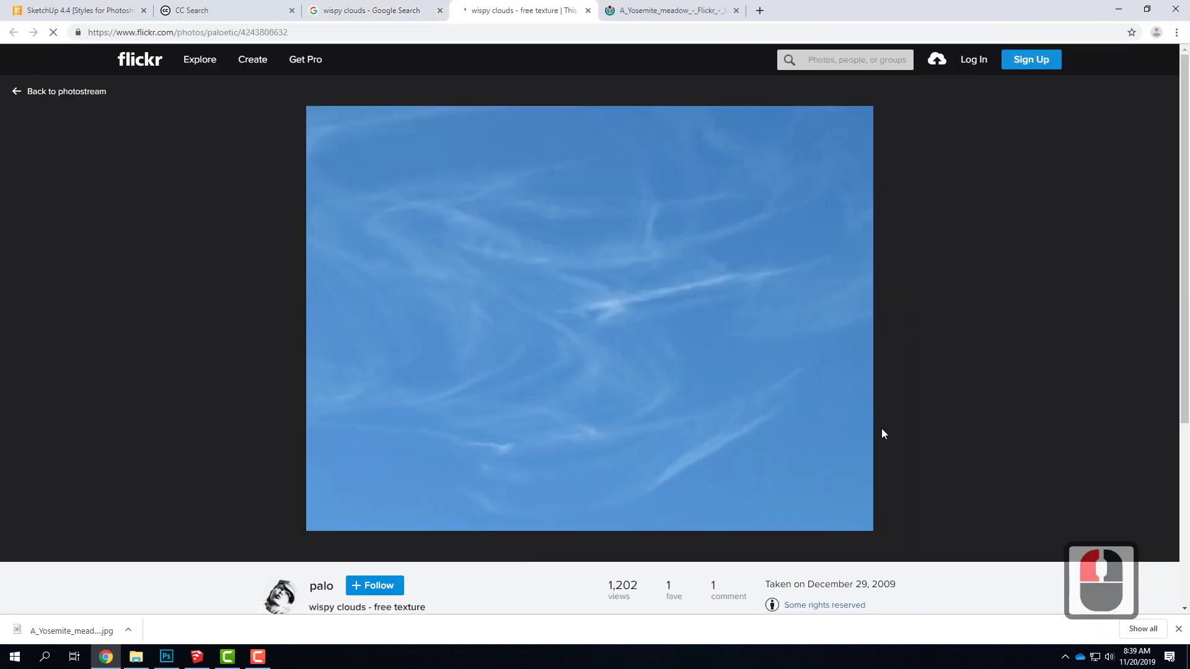
{"action": "scroll", "coordinate": [881, 396], "scroll_direction": "down", "scroll_amount": 5}
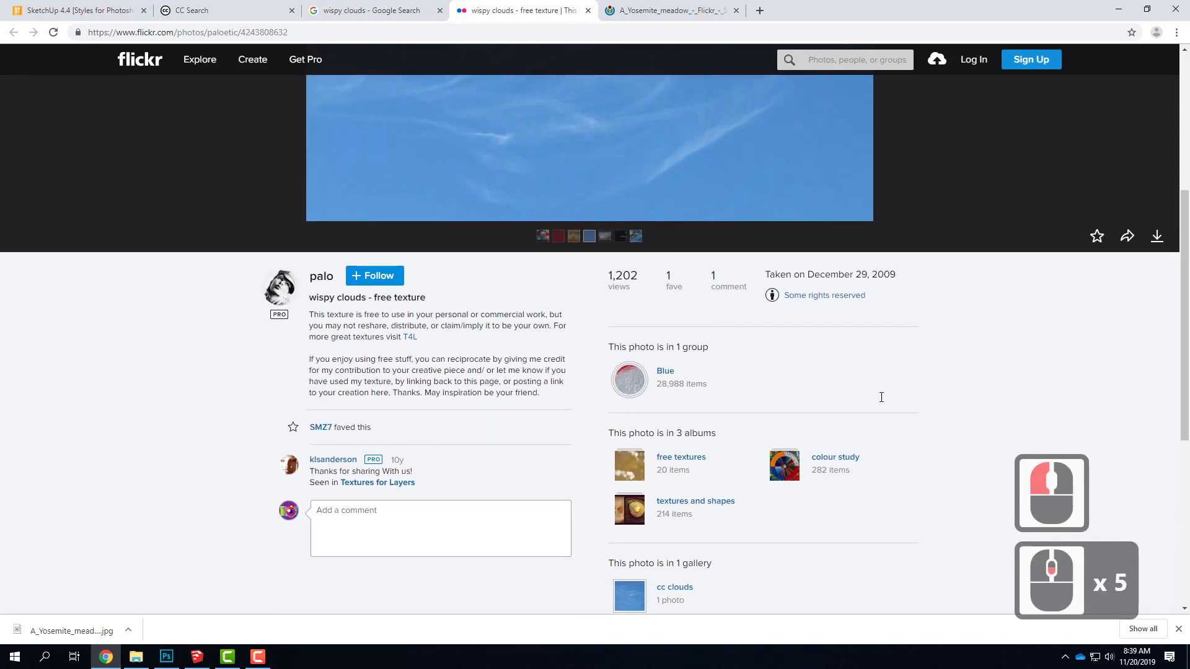
{"action": "scroll", "coordinate": [881, 397], "scroll_direction": "up", "scroll_amount": 2}
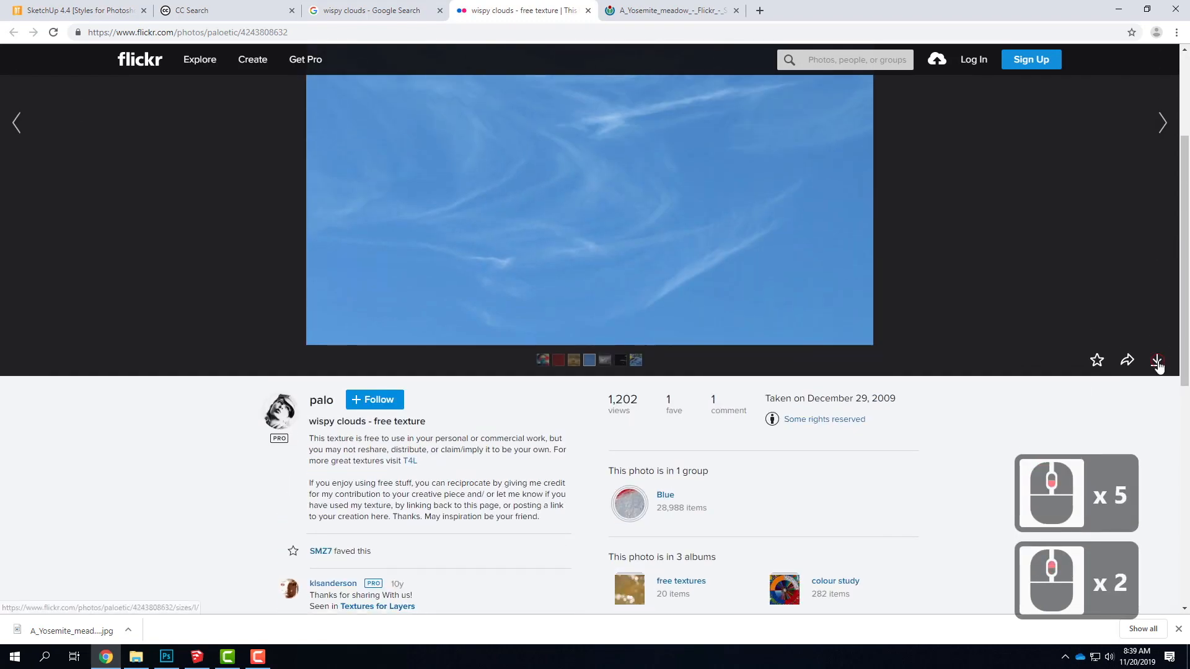
{"action": "left_click", "coordinate": [1156, 362]}
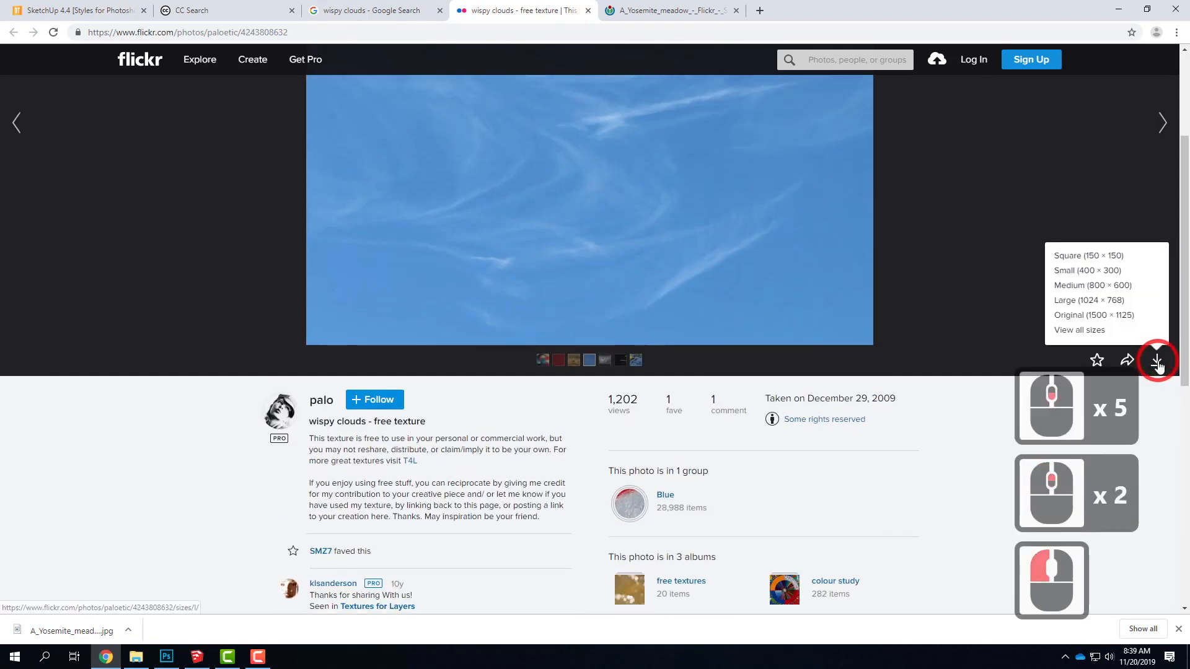
{"action": "left_click", "coordinate": [1129, 319]}
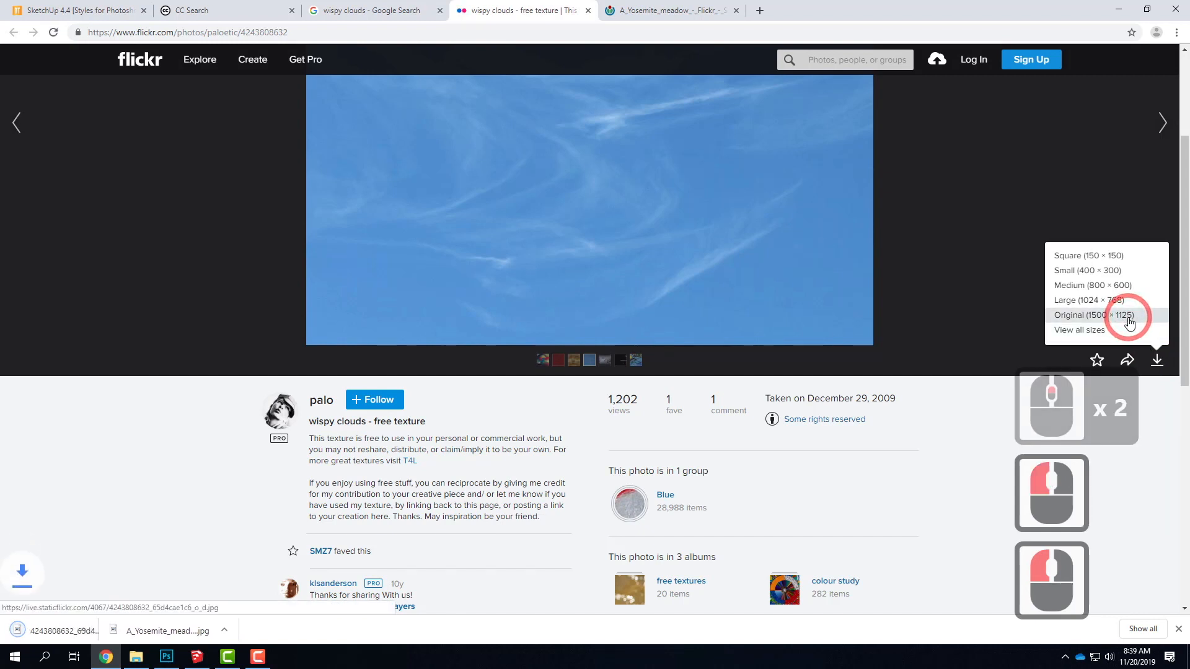
{"action": "left_click_drag", "start_coordinate": [1094, 307], "coordinate": [1094, 315]}
{"action": "double_click", "coordinate": [1093, 315]}
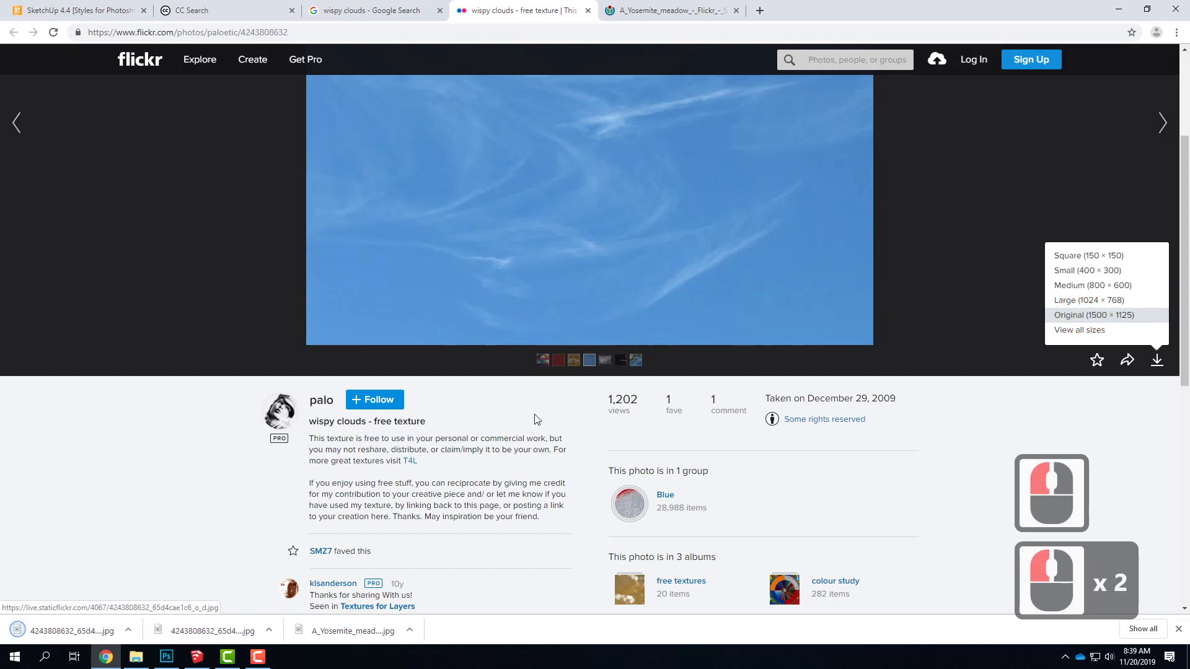
{"action": "left_click", "coordinate": [128, 630]}
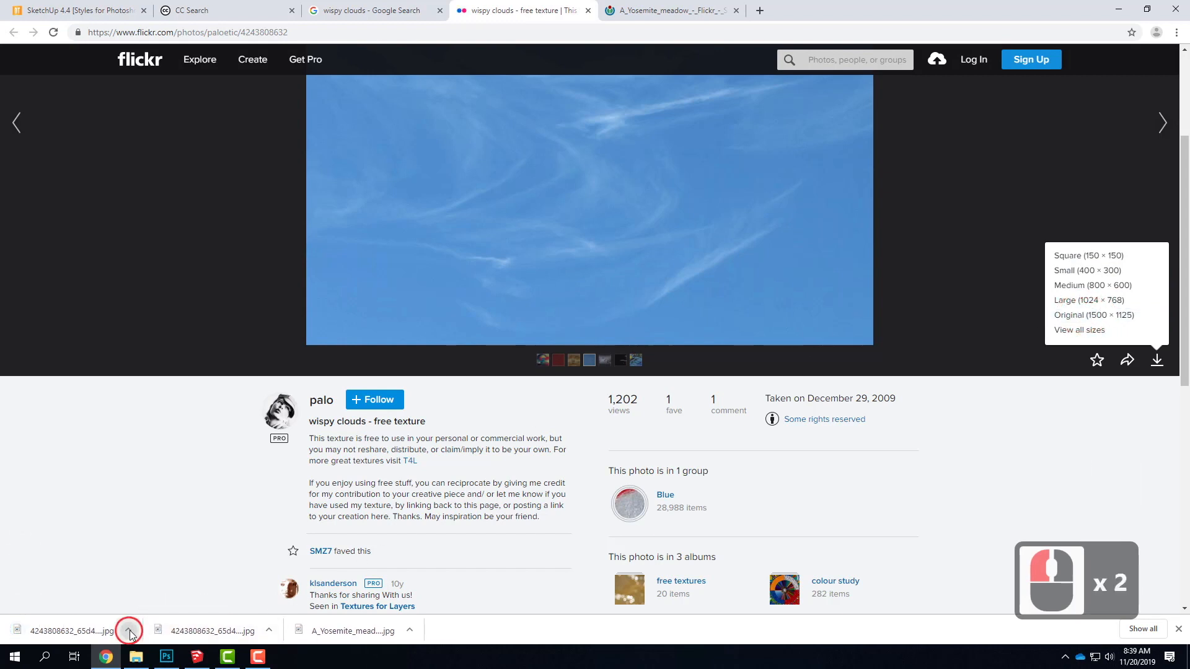
{"action": "left_click", "coordinate": [175, 587]}
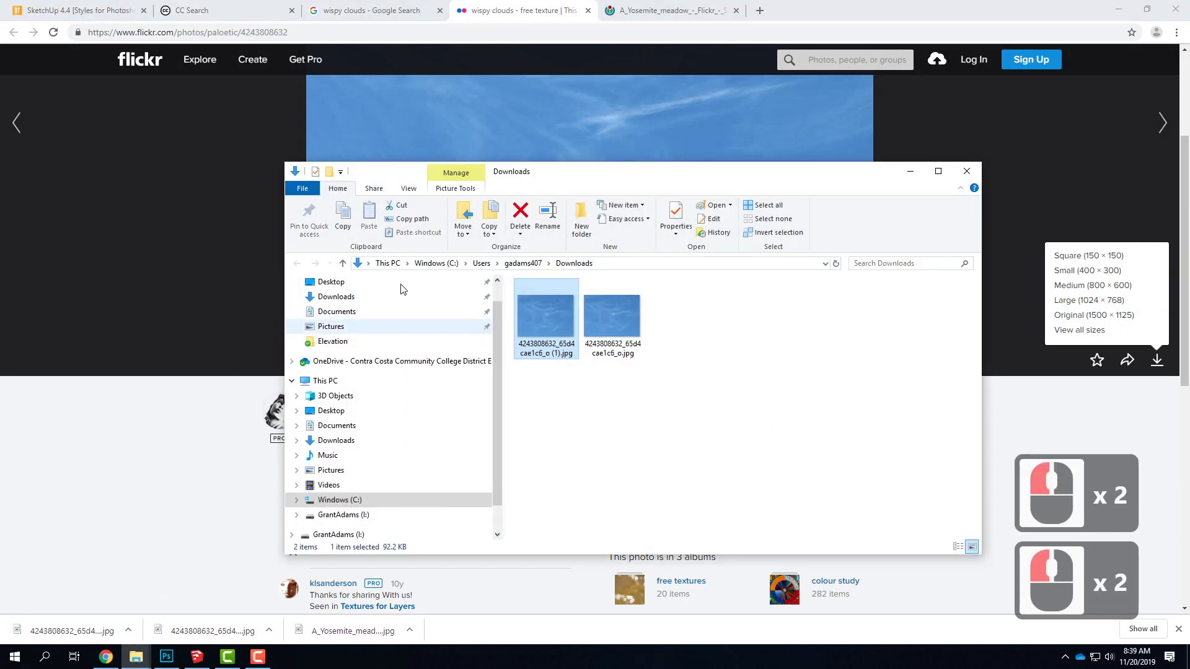
{"action": "right_click", "coordinate": [547, 313]}
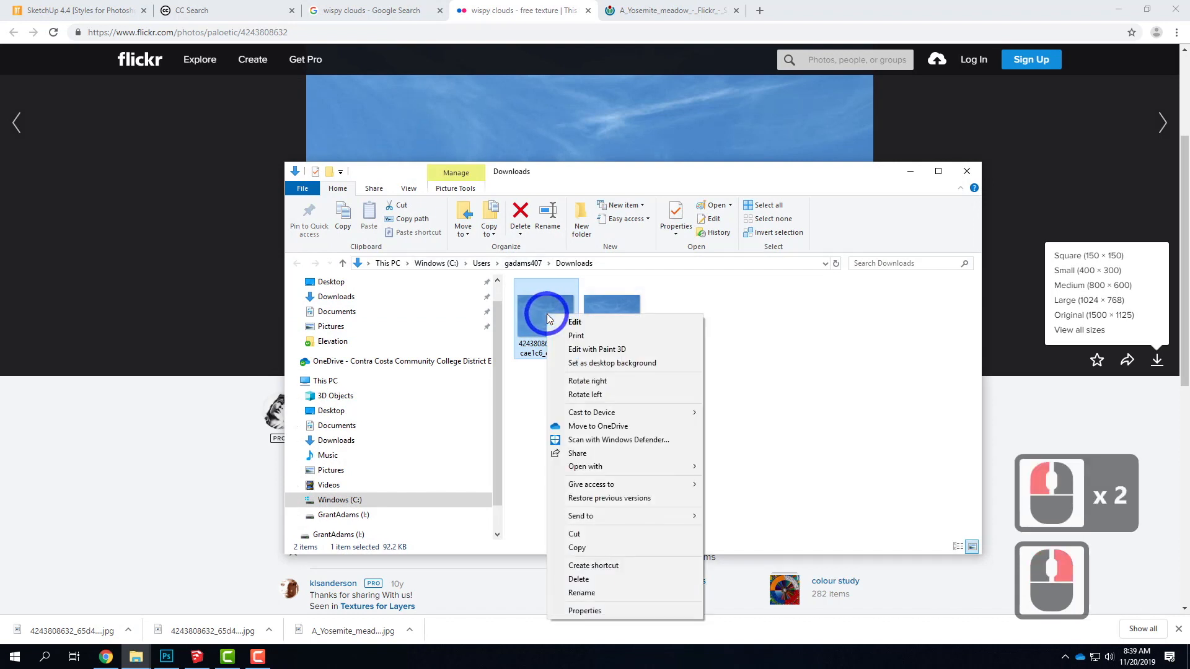
{"action": "left_click", "coordinate": [576, 548]}
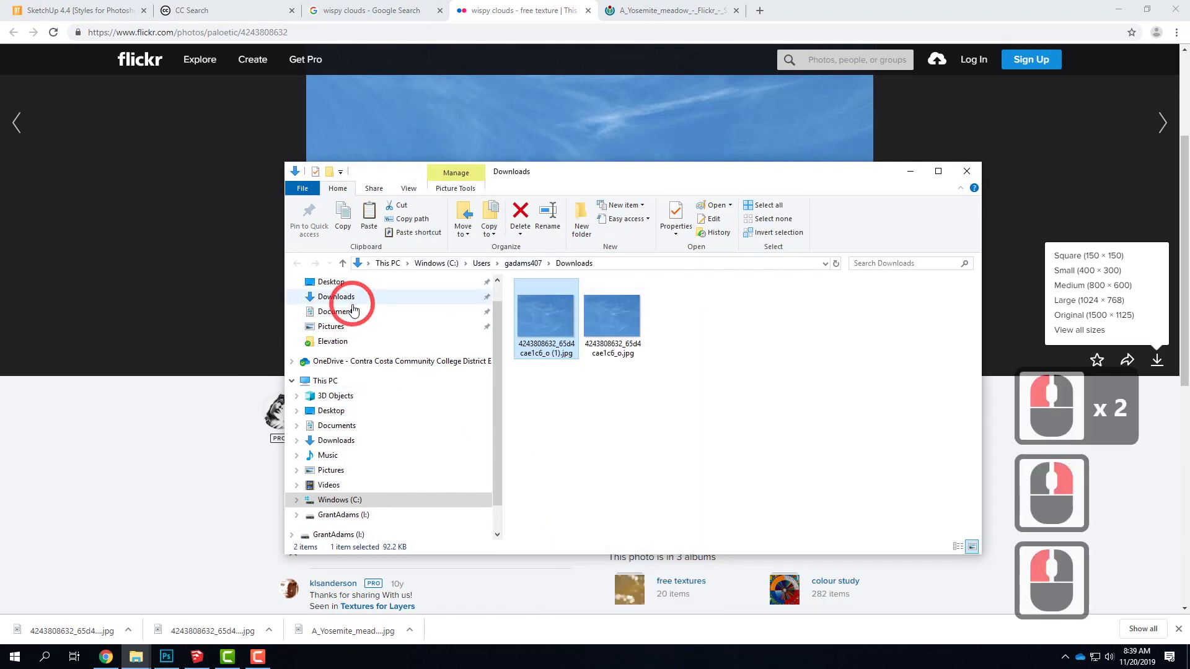
- Paste the copied clouds image into the OneDrive folder Live Demonstrations > Live - A135 Exercises > A106 > F2019 > Elevation
{"action": "left_click", "coordinate": [372, 361]}
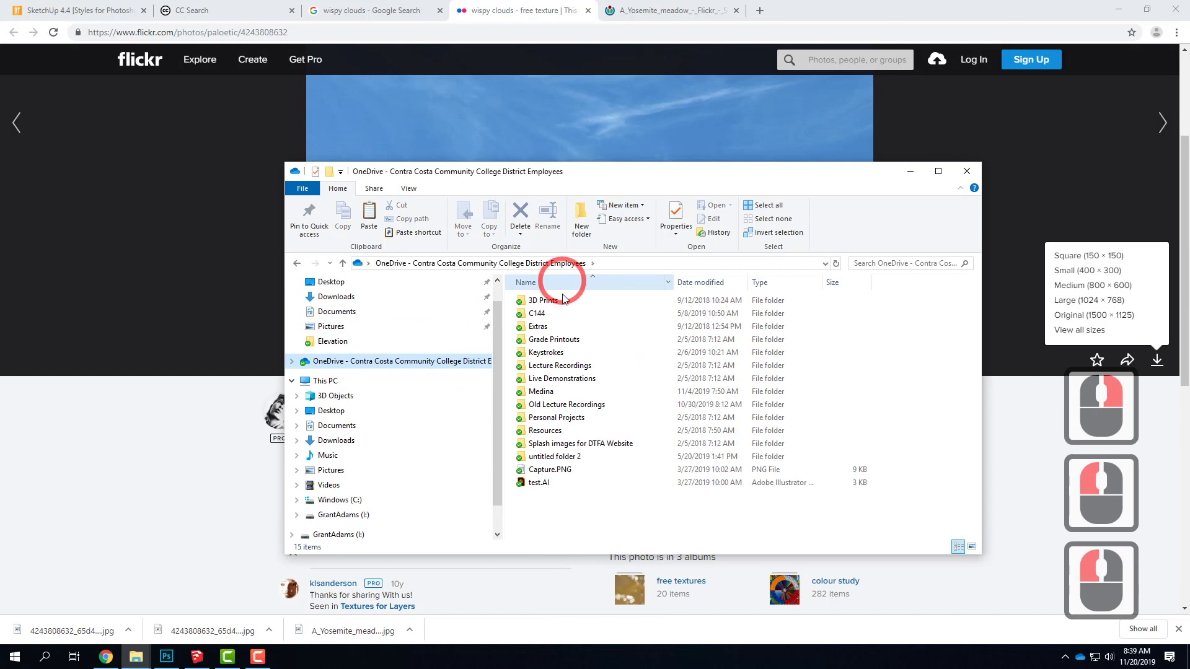
{"action": "double_click", "coordinate": [563, 378]}
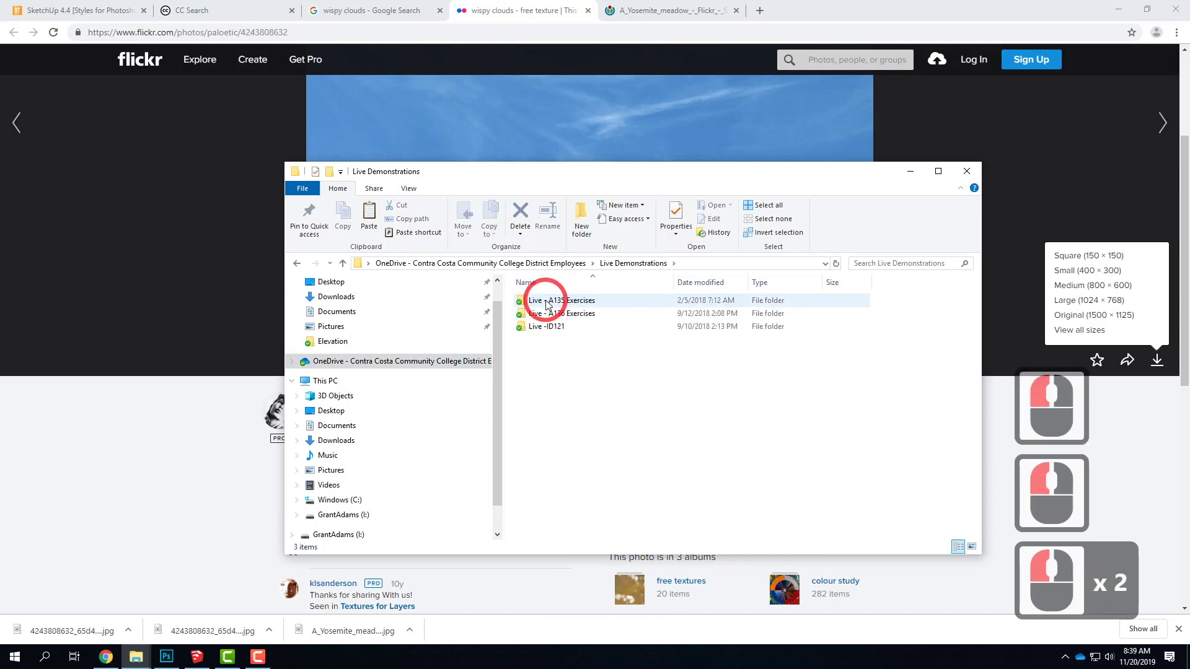
{"action": "double_click", "coordinate": [545, 304]}
{"action": "double_click", "coordinate": [546, 304]}
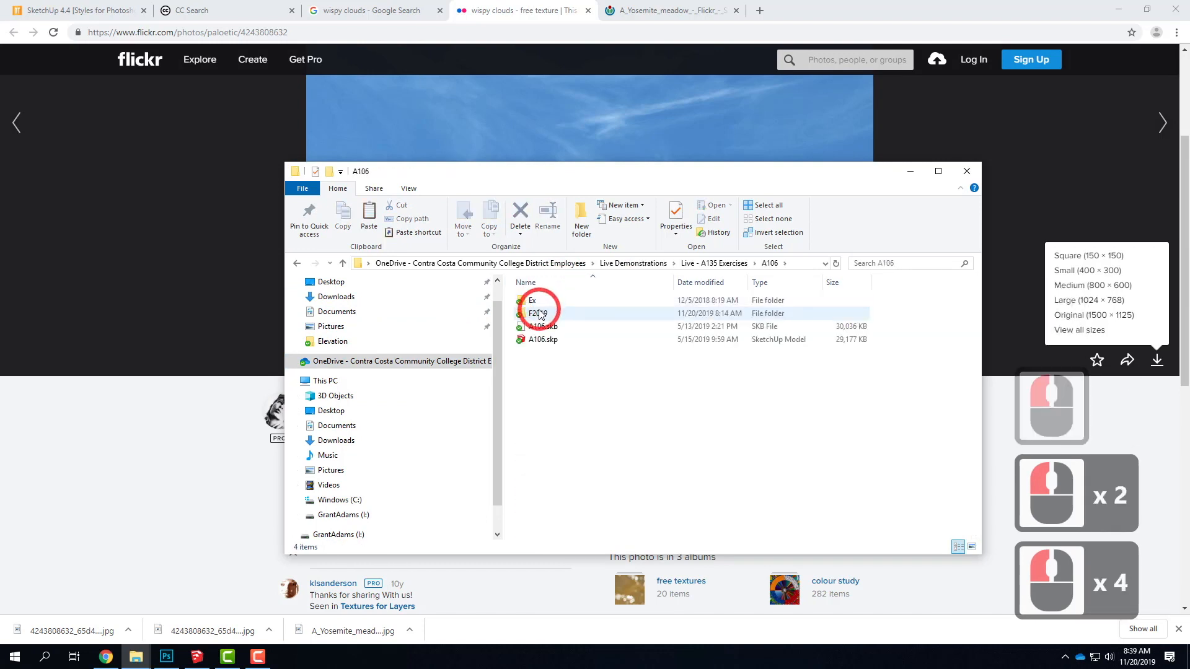
{"action": "double_click", "coordinate": [543, 308]}
{"action": "double_click", "coordinate": [540, 302]}
{"action": "right_click", "coordinate": [595, 421]}
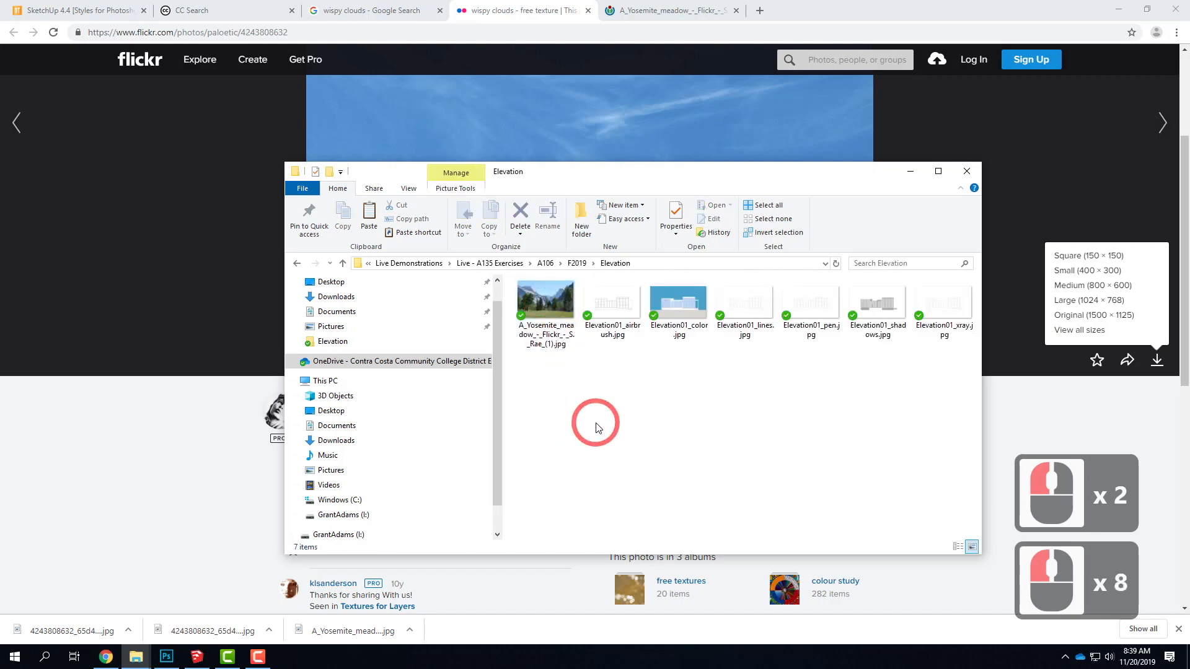
{"action": "left_click", "coordinate": [626, 274]}
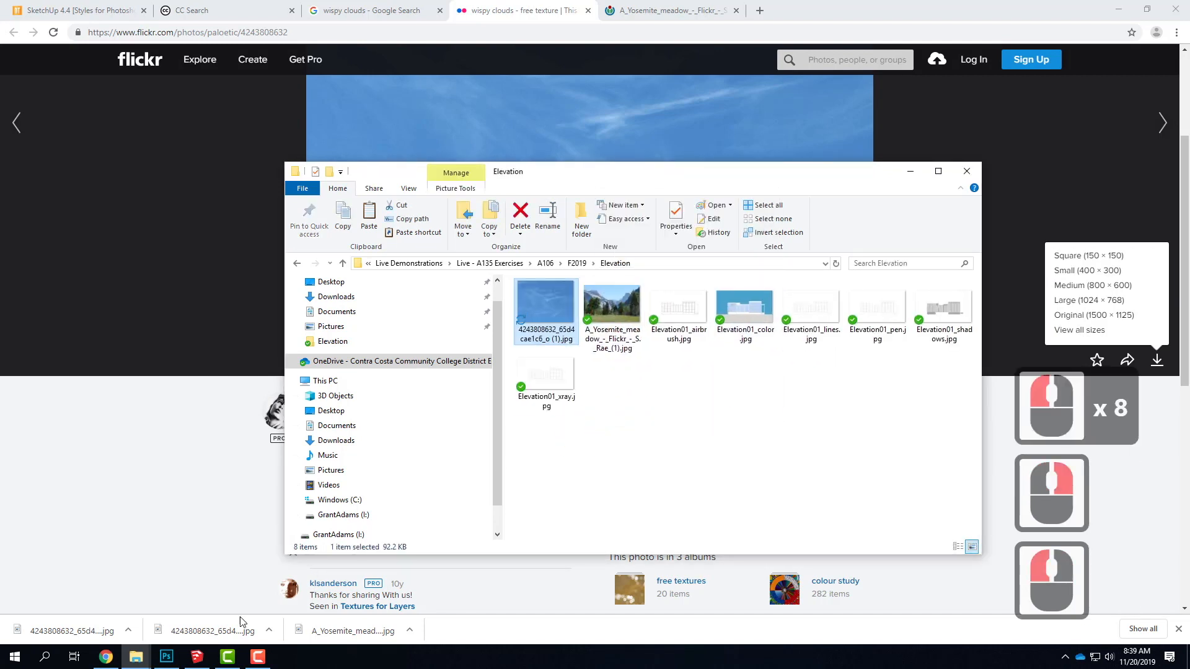
{"action": "left_click", "coordinate": [167, 656]}
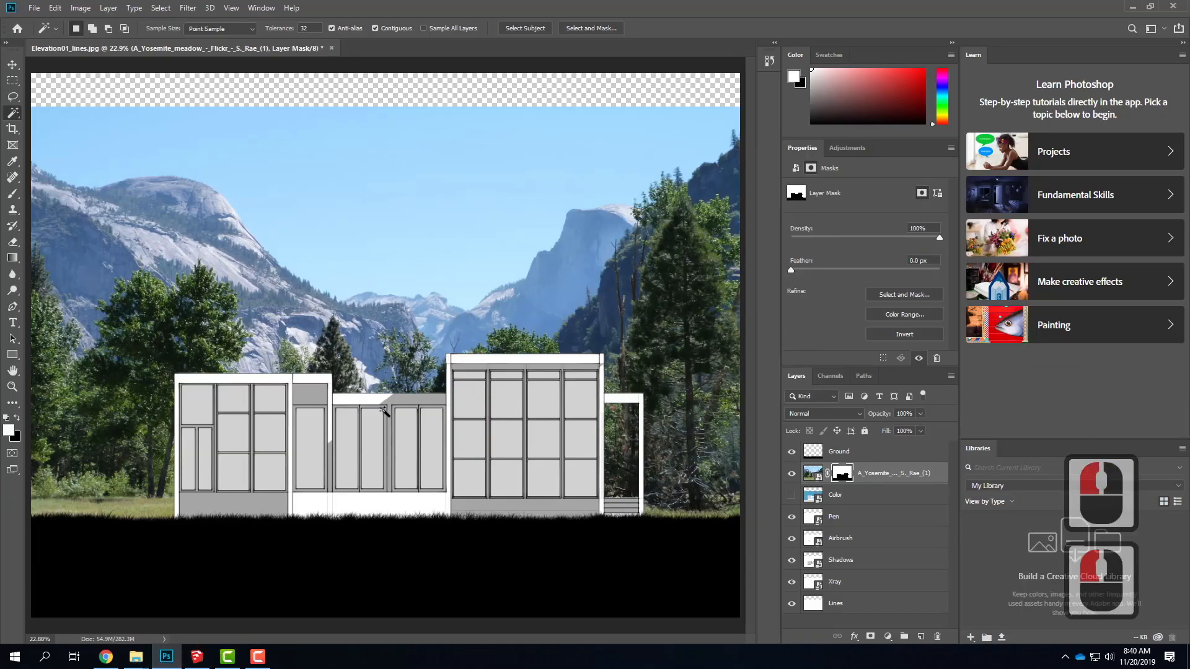
{"action": "left_click", "coordinate": [34, 8]}
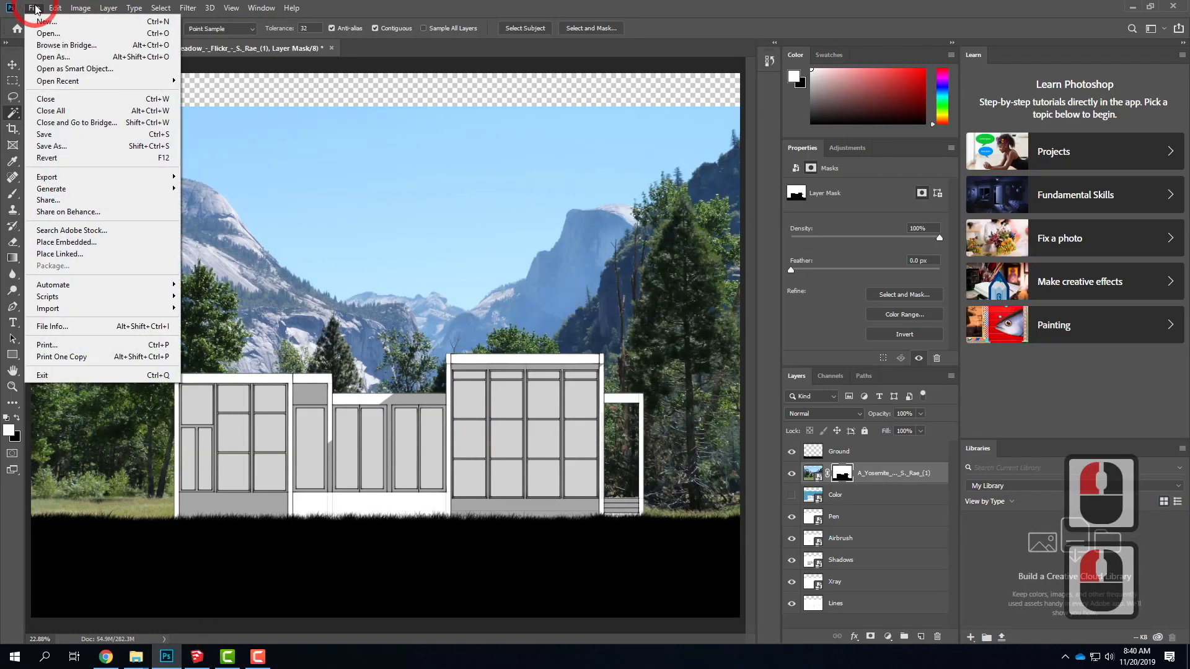
{"action": "left_click", "coordinate": [426, 229]}
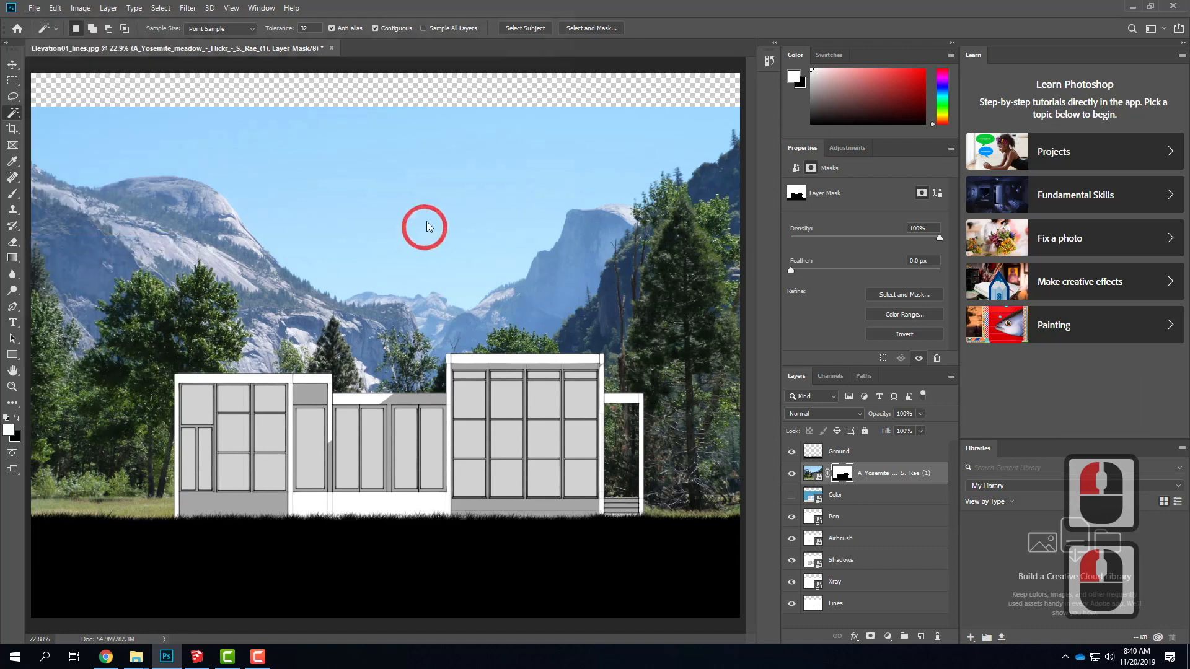
{"action": "left_click", "coordinate": [144, 93]}
{"action": "left_click", "coordinate": [489, 314]}
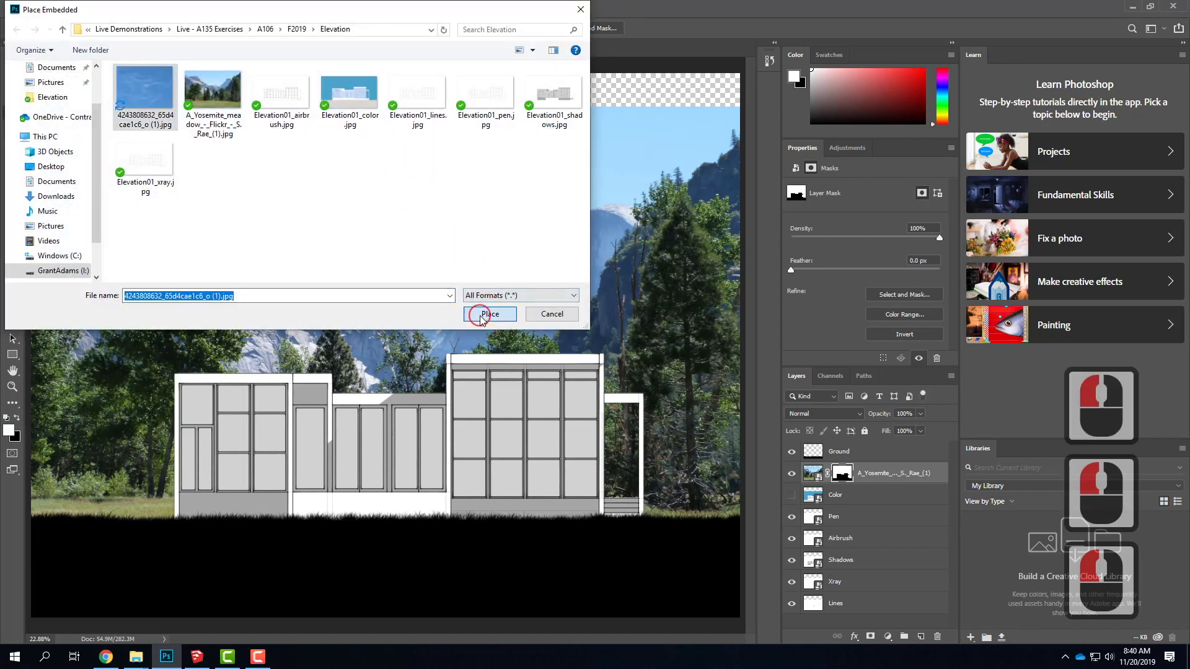
{"action": "left_click", "coordinate": [493, 343]}
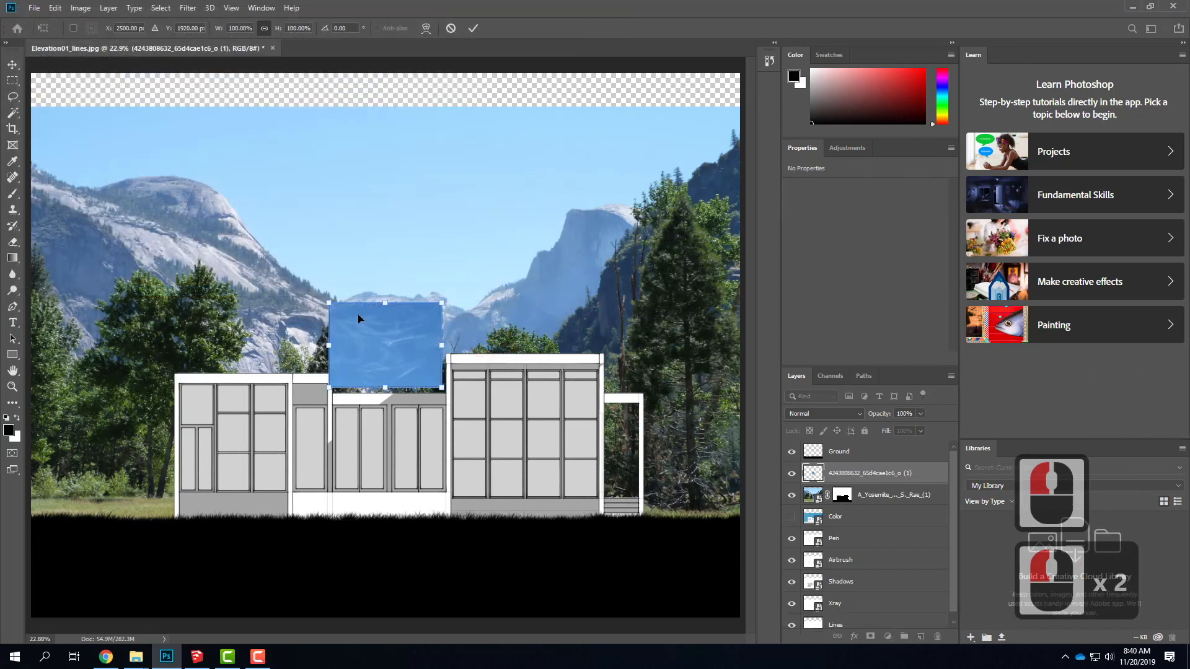
- Scale the placed clouds image to about 397%, move it down so it covers the building's windows, and commit the transform
{"action": "left_click_drag", "start_coordinate": [331, 303], "coordinate": [111, 216]}
{"action": "left_click_drag", "start_coordinate": [443, 384], "coordinate": [607, 512]}
{"action": "left_click_drag", "start_coordinate": [512, 375], "coordinate": [514, 430]}
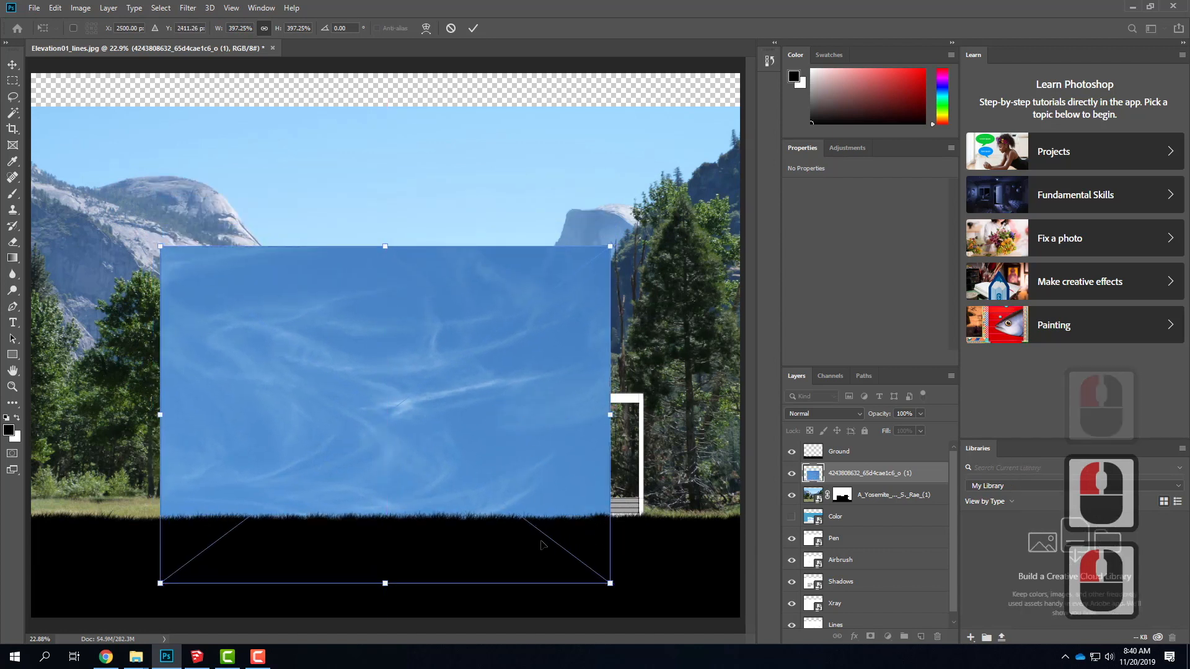
{"action": "left_click", "coordinate": [473, 28]}
- Hide the clouds and Yosemite photo layers and show the Color layer, with the Magic Wand tool active
{"action": "key", "text": "w"}
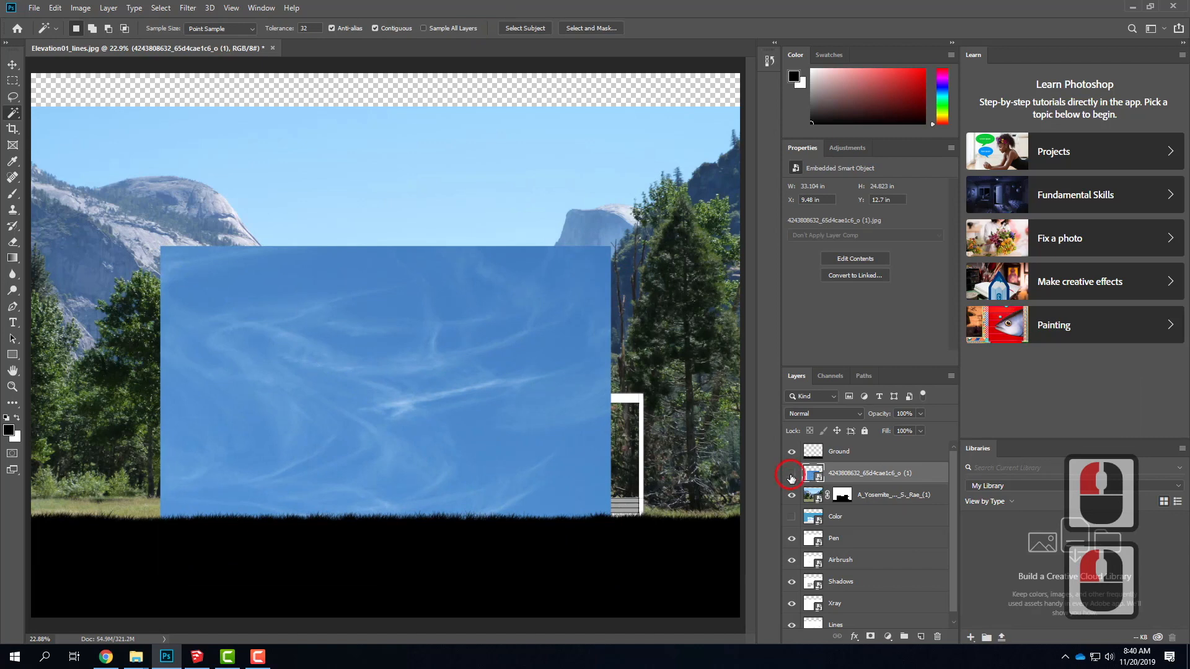
{"action": "left_click", "coordinate": [792, 474]}
{"action": "left_click", "coordinate": [793, 495]}
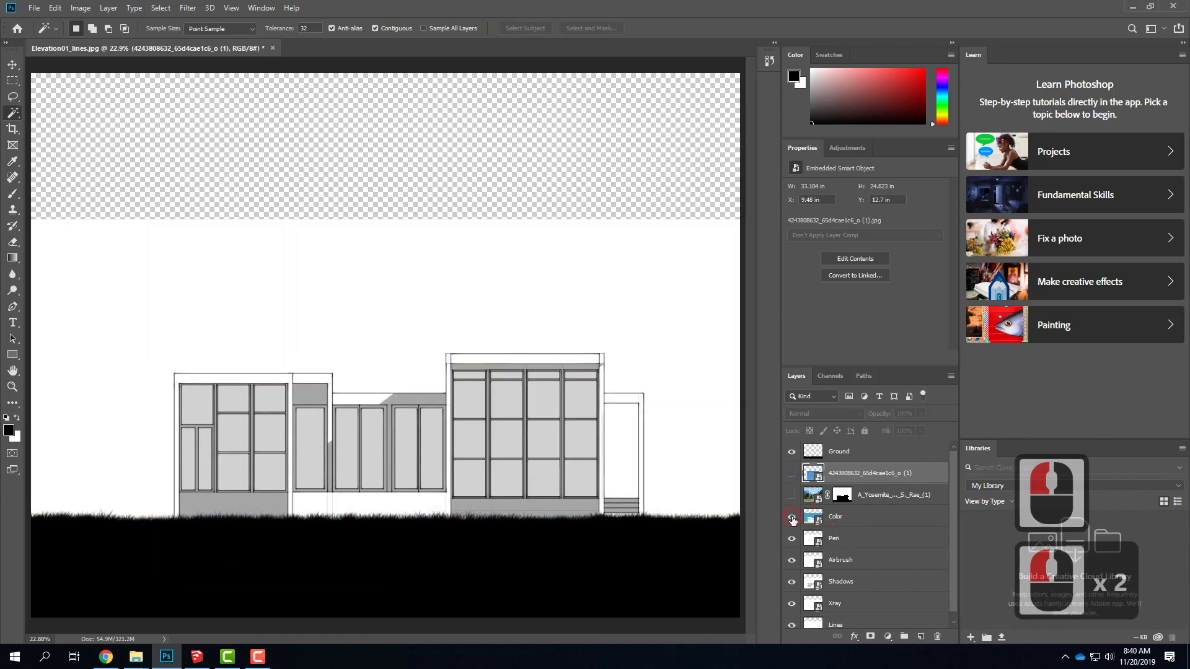
{"action": "left_click", "coordinate": [792, 517]}
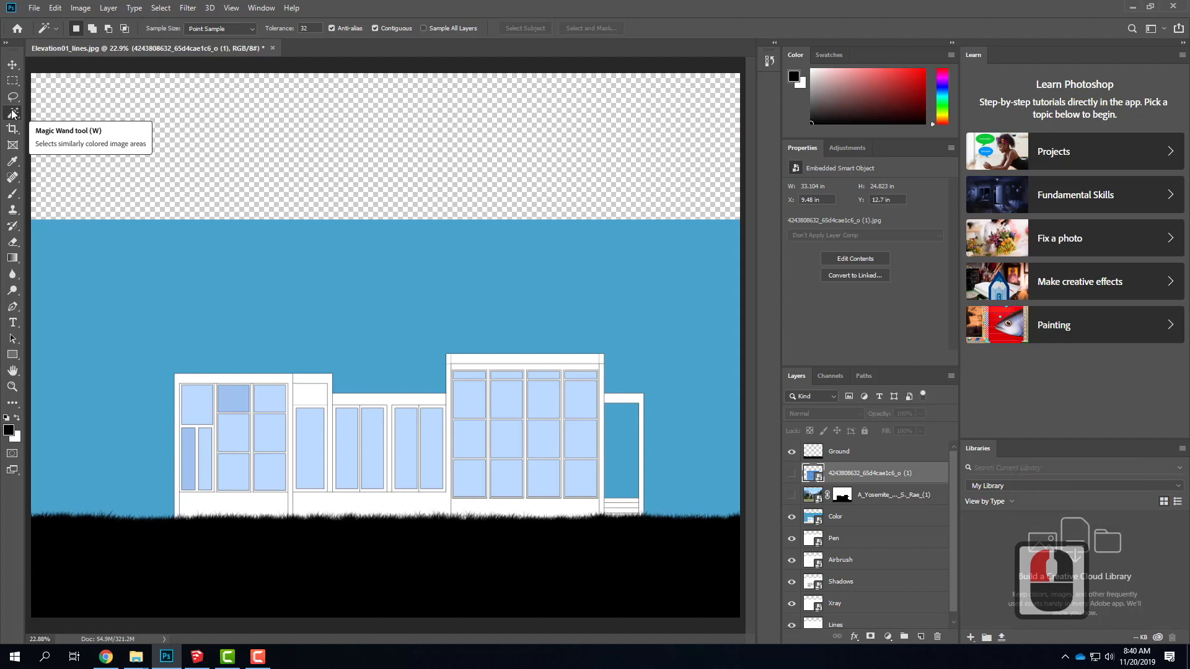
- Select all the window glass with Color Range by sampling the light blue panes and adding the darker blue panes
{"action": "left_click", "coordinate": [160, 8]}
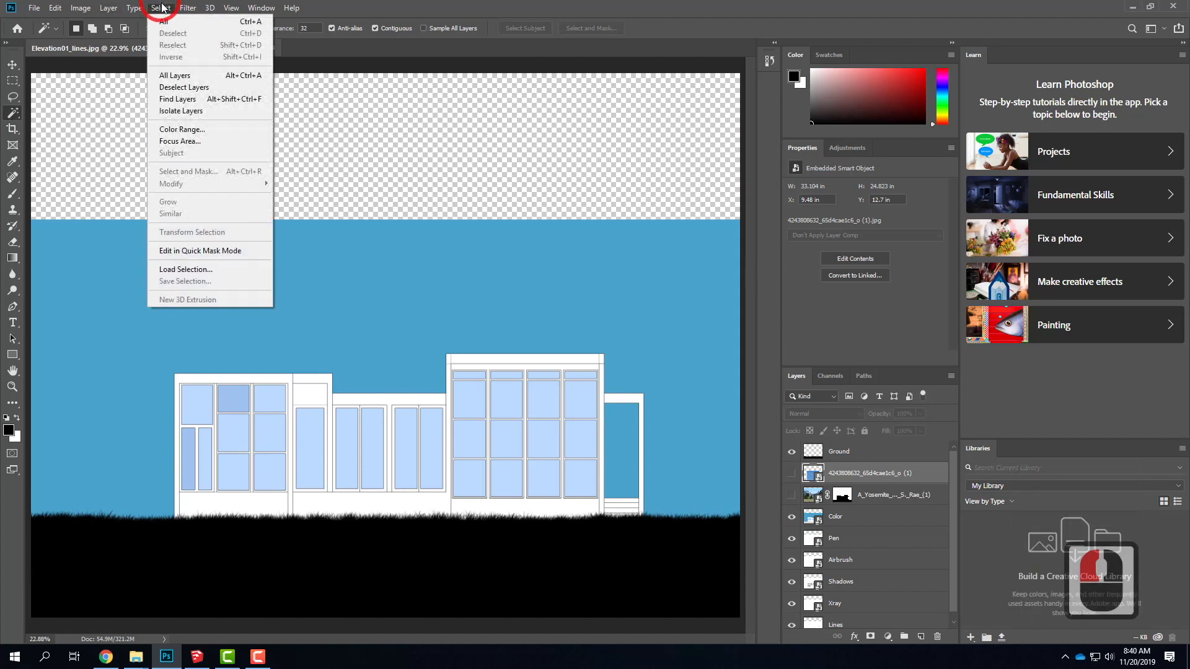
{"action": "left_click", "coordinate": [168, 128]}
{"action": "left_click", "coordinate": [206, 394]}
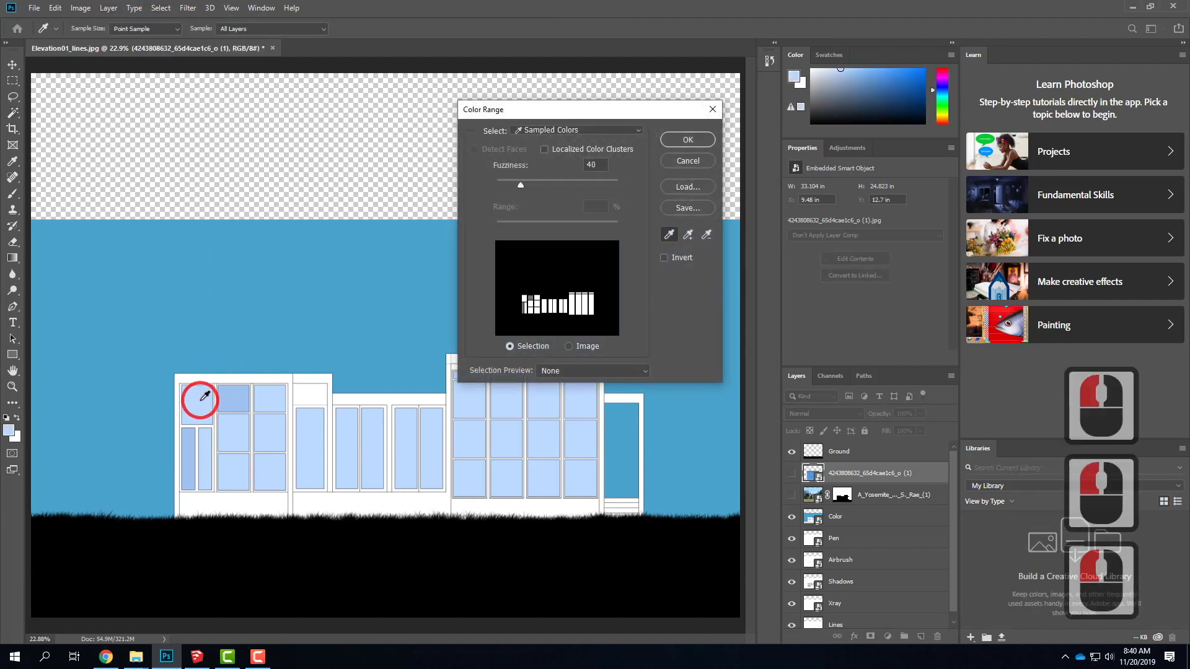
{"action": "left_click", "coordinate": [234, 400], "text": "shift"}
{"action": "left_click", "coordinate": [207, 419], "text": "shift"}
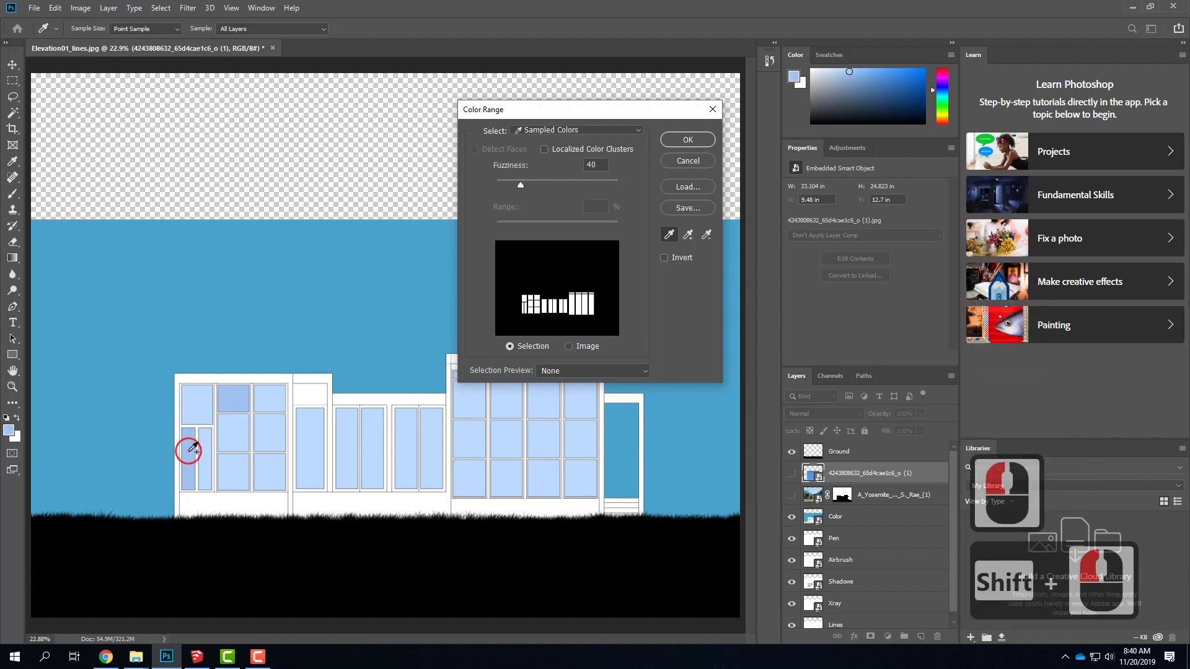
{"action": "left_click", "coordinate": [433, 361], "text": "shift"}
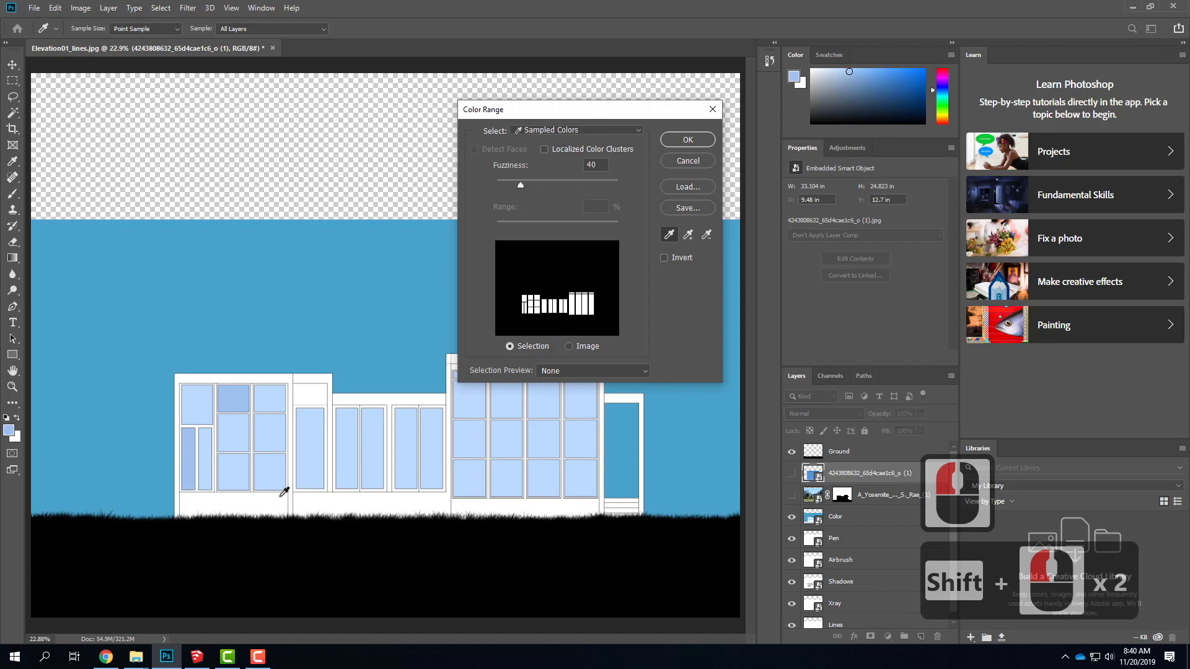
{"action": "left_click", "coordinate": [687, 140]}
{"action": "left_click", "coordinate": [571, 412], "text": "shift"}
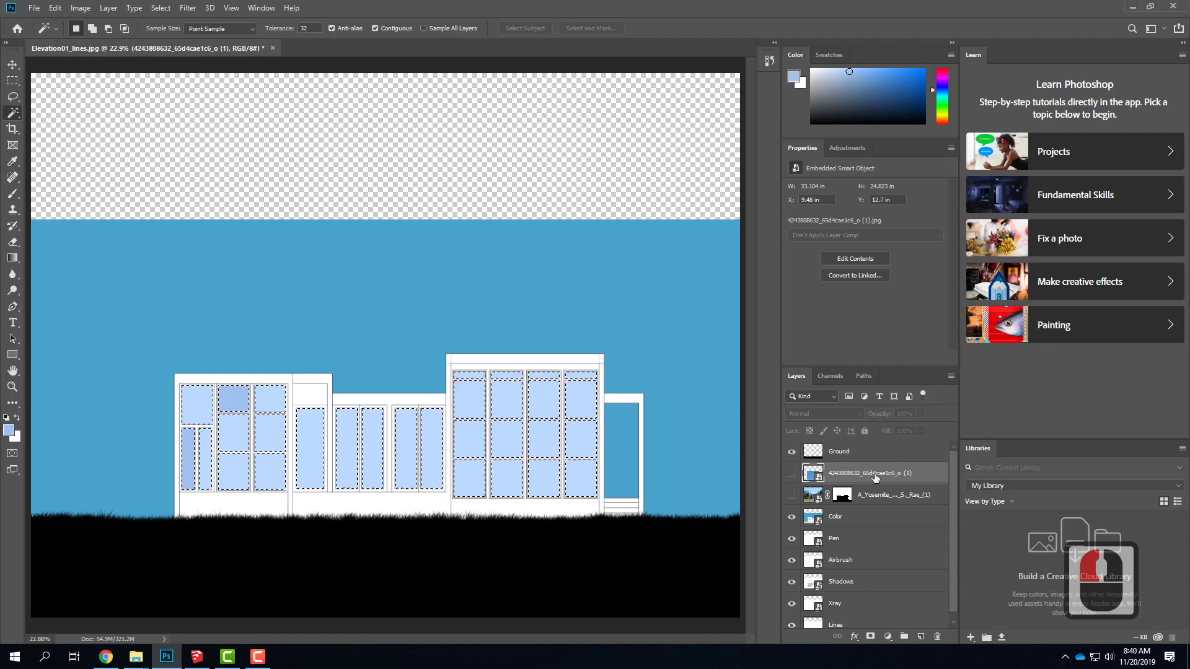
- Mask the clouds layer to the window selection, with the Yosemite photo layer shown and the Color layer hidden
{"action": "left_click", "coordinate": [850, 474]}
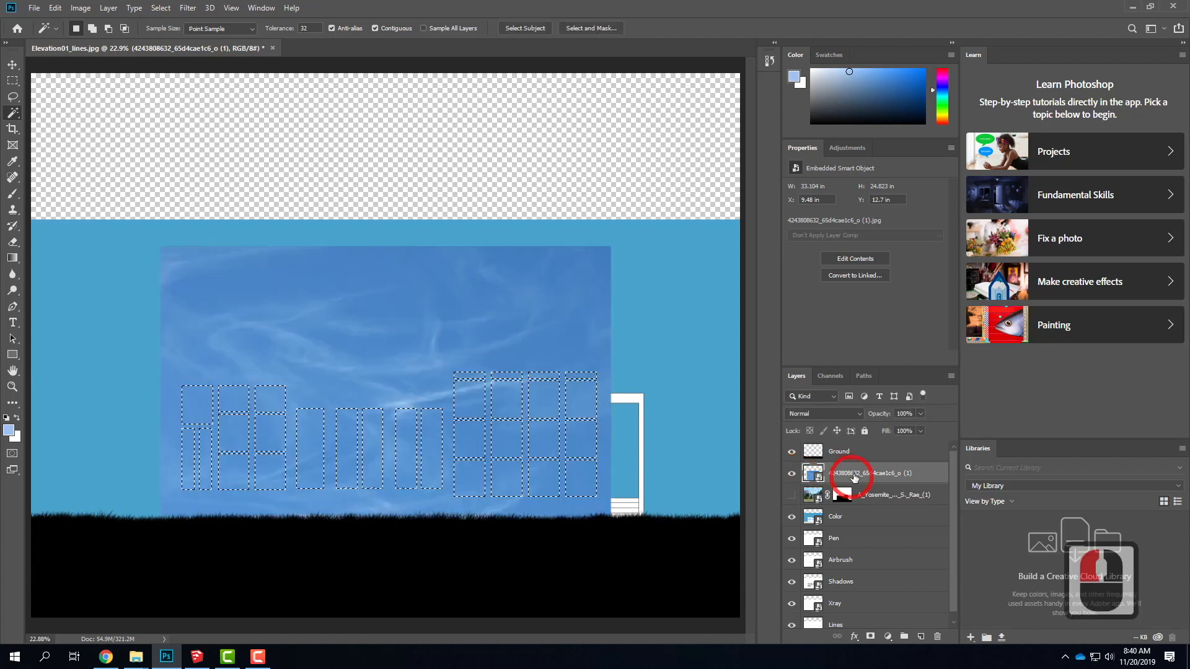
{"action": "left_click", "coordinate": [870, 636]}
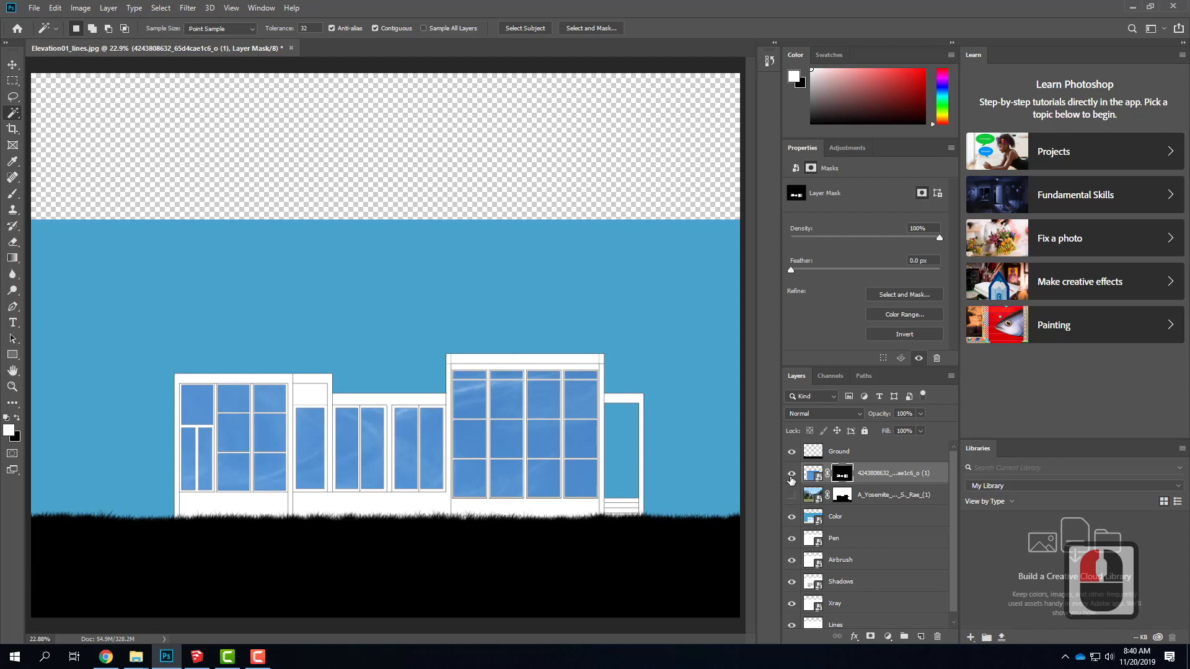
{"action": "left_click", "coordinate": [791, 495]}
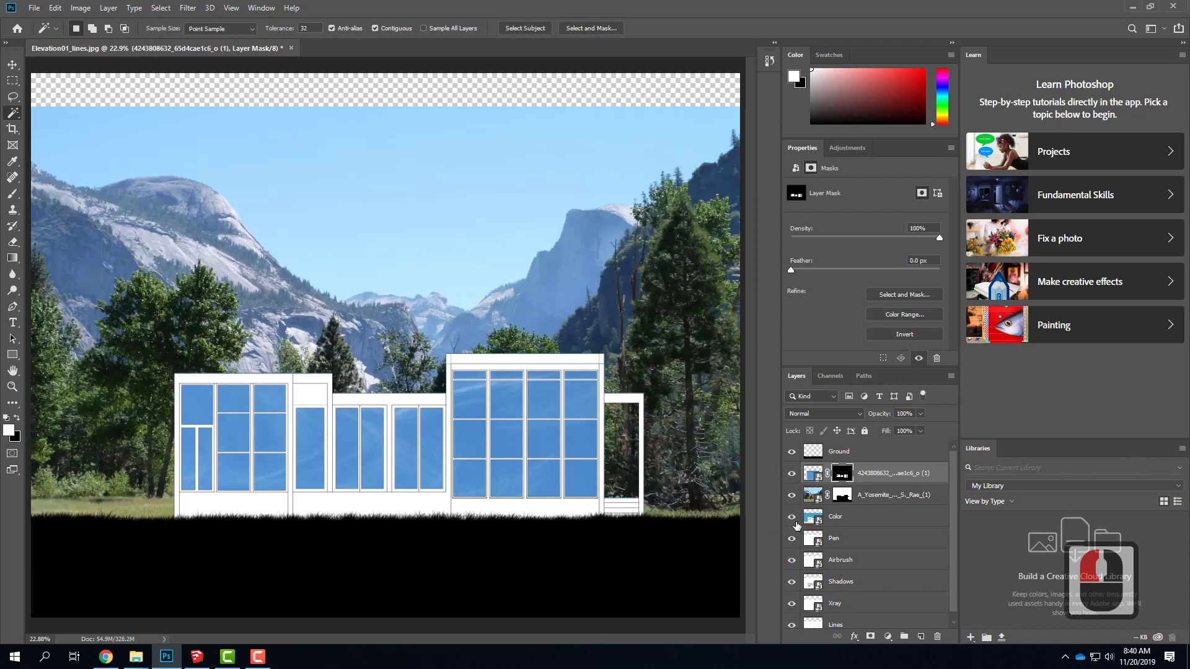
{"action": "left_click", "coordinate": [791, 517]}
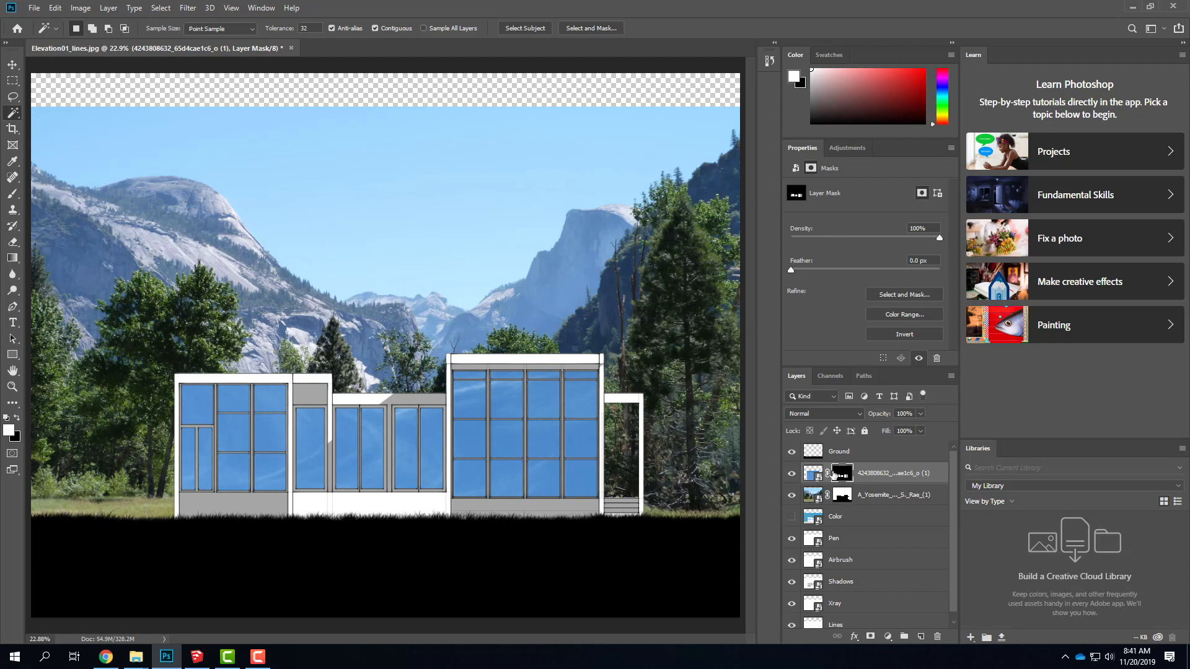
- Add a Levels adjustment layer directly above the Yosemite photo layer, keeping the default name
{"action": "left_click", "coordinate": [810, 496]}
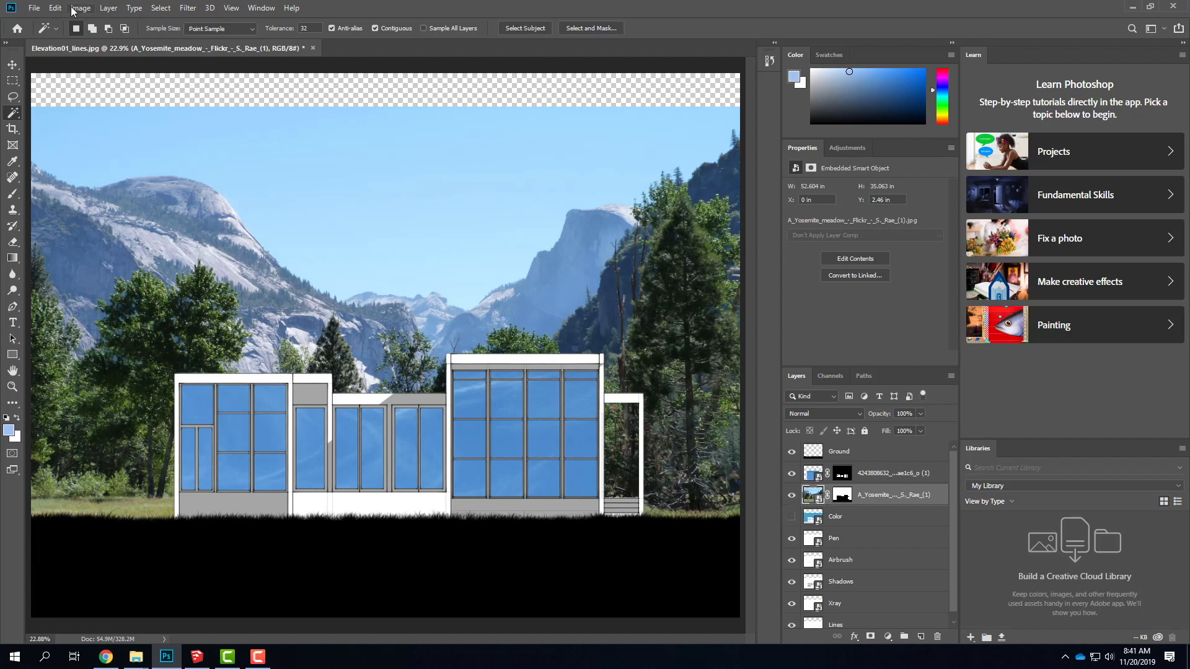
{"action": "left_click", "coordinate": [108, 7]}
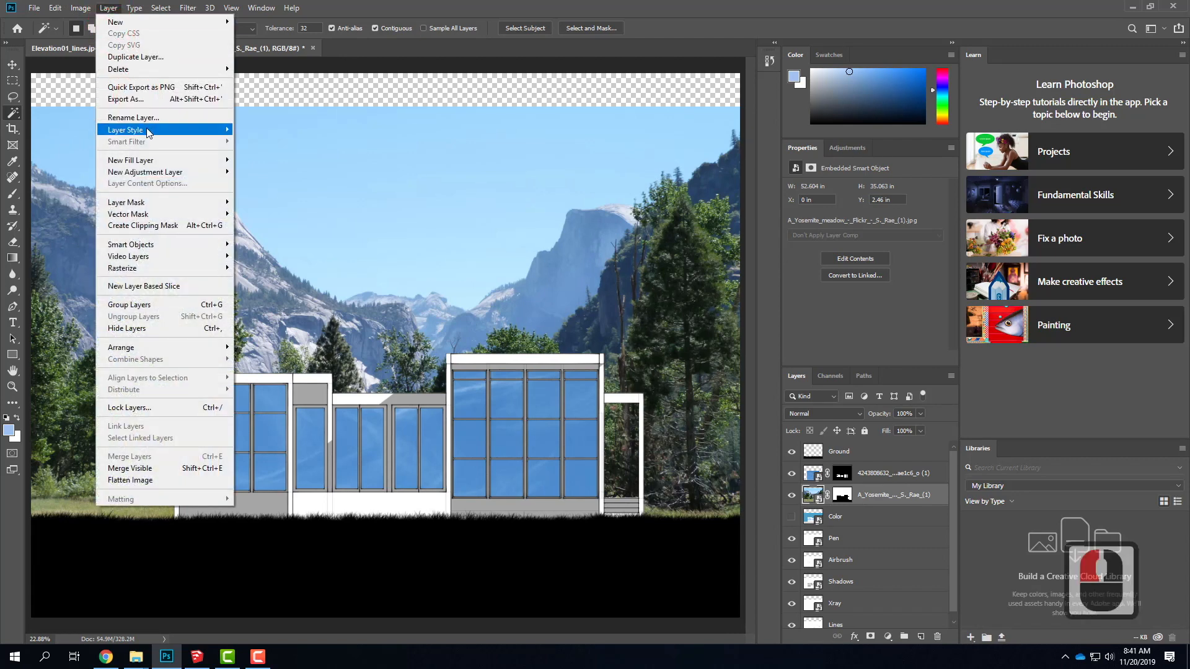
{"action": "mouse_move", "coordinate": [148, 172]}
{"action": "left_click", "coordinate": [266, 185]}
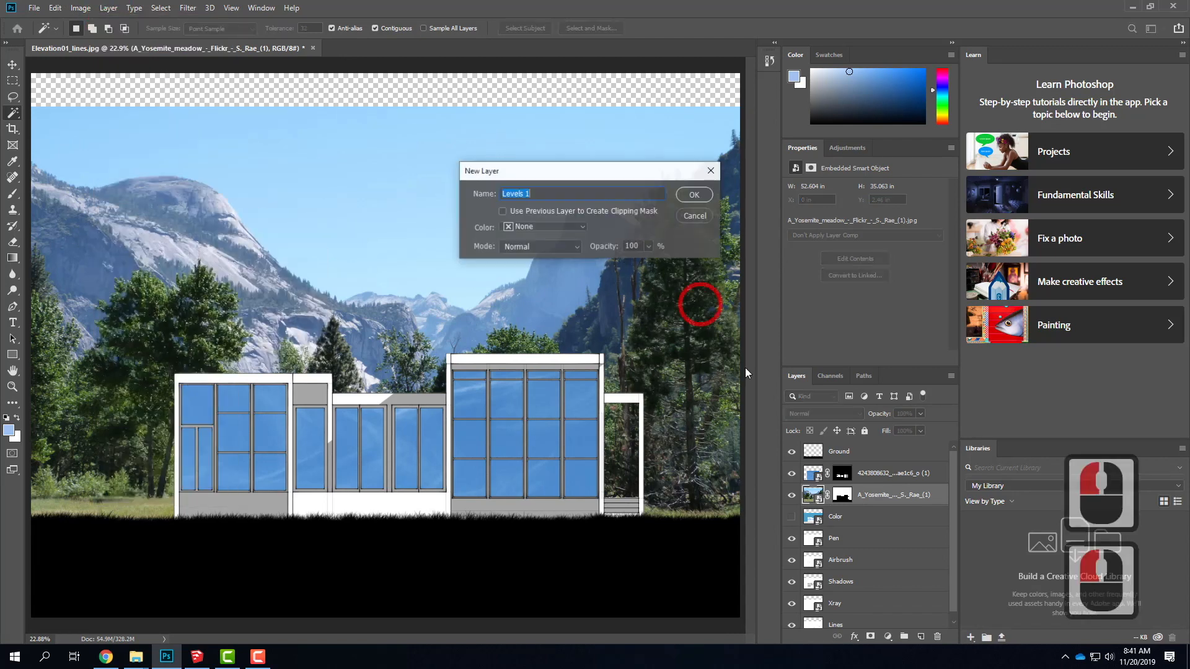
{"action": "left_click", "coordinate": [694, 194]}
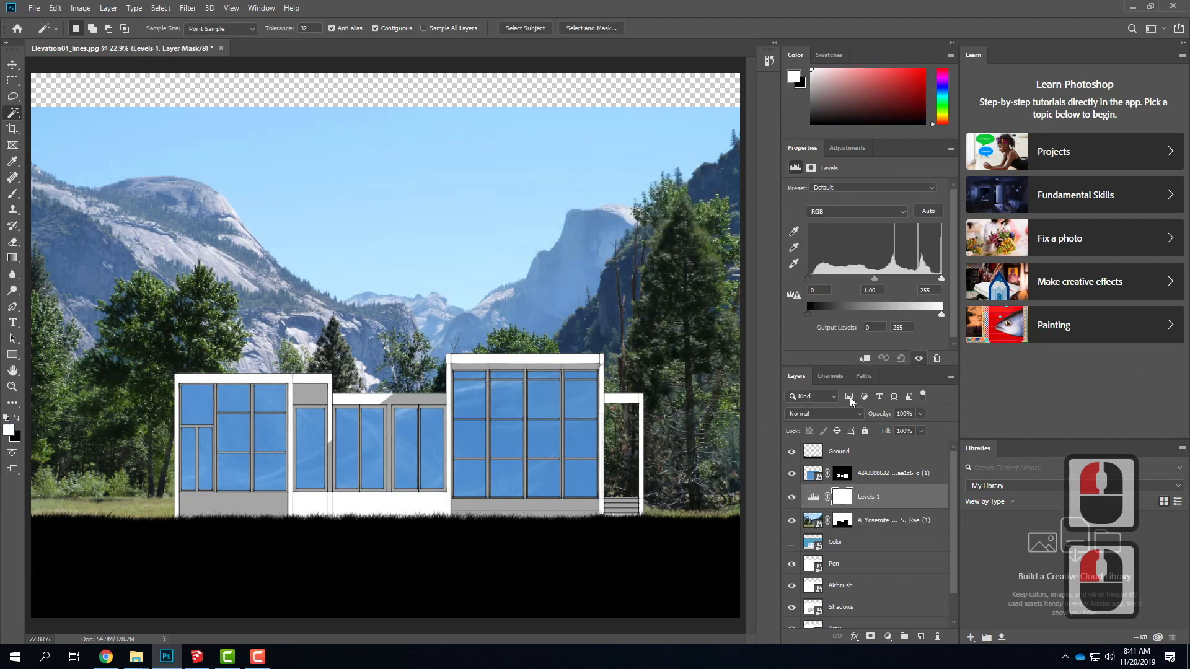
- Set the Yosemite Levels adjustment's black input to 12 and clip the adjustment to the Yosemite photo layer
{"action": "left_click_drag", "start_coordinate": [809, 282], "coordinate": [816, 282]}
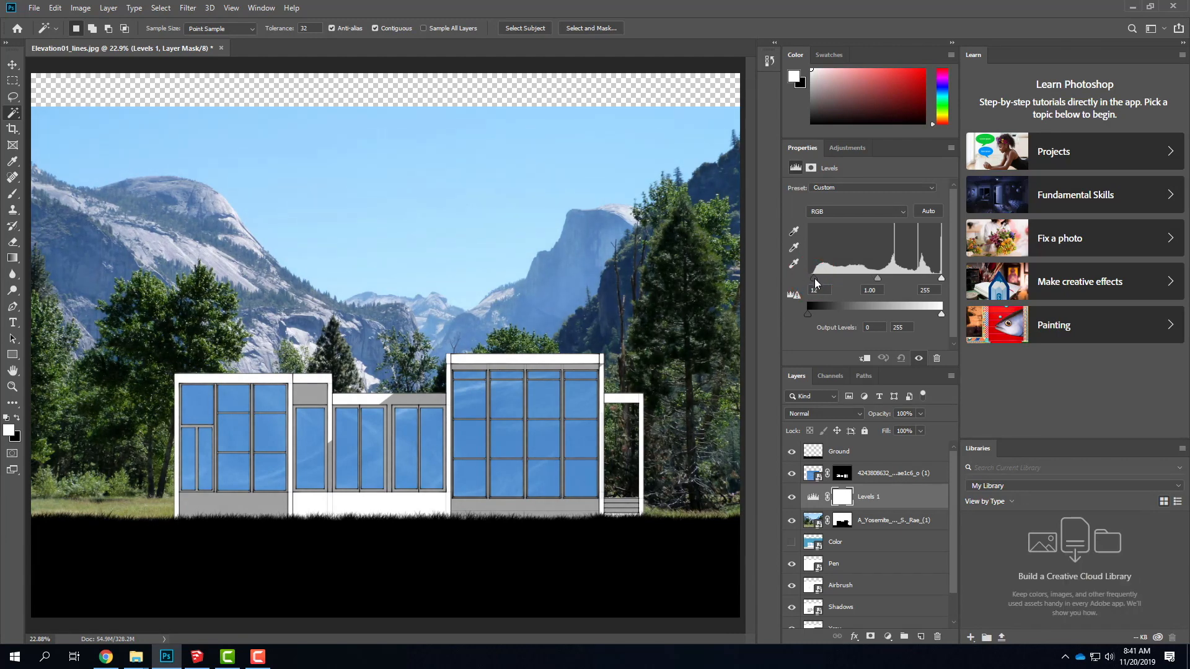
{"action": "left_click_drag", "start_coordinate": [815, 279], "coordinate": [815, 280]}
{"action": "left_click", "coordinate": [826, 497]}
{"action": "key", "text": "ctrl+alt+g"}
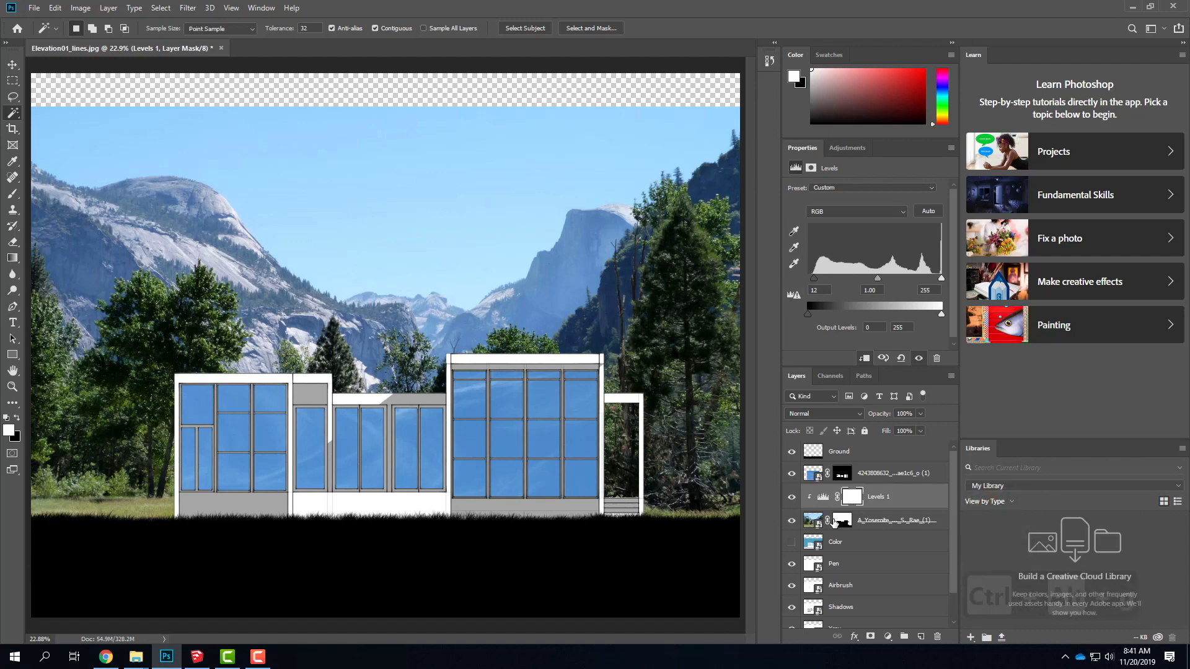
- Add a Levels adjustment clipped to the clouds layer, with the midtone input at 1.50 and the white input at 230
{"action": "left_click", "coordinate": [808, 474]}
{"action": "left_click", "coordinate": [81, 7]}
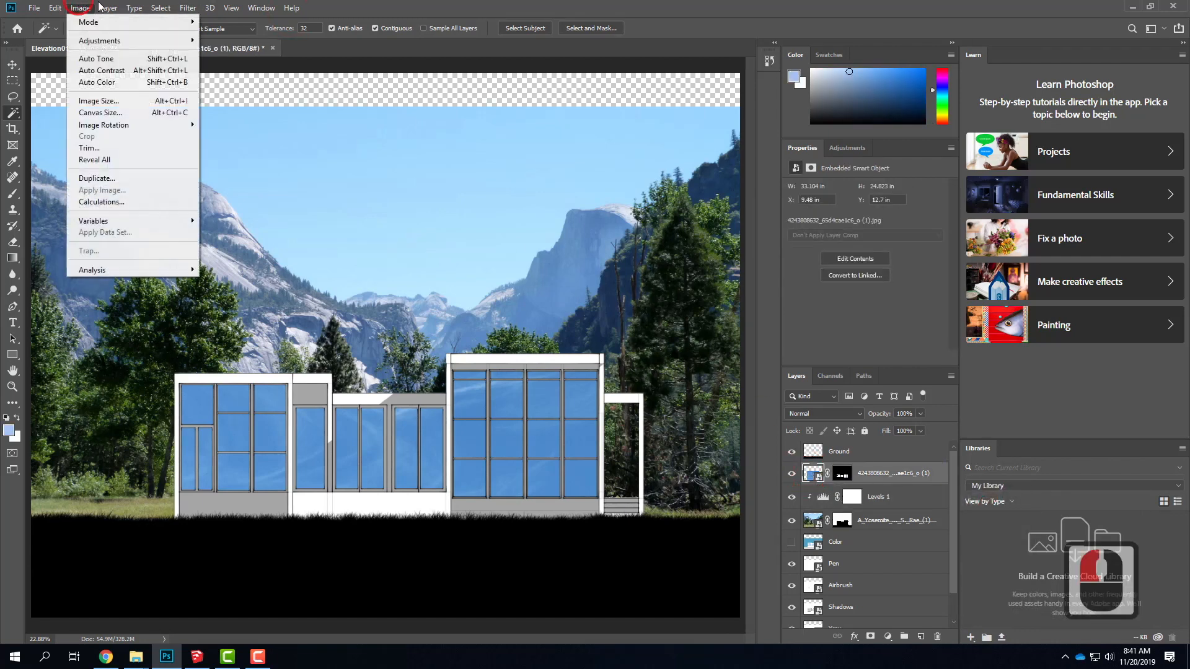
{"action": "mouse_move", "coordinate": [109, 8]}
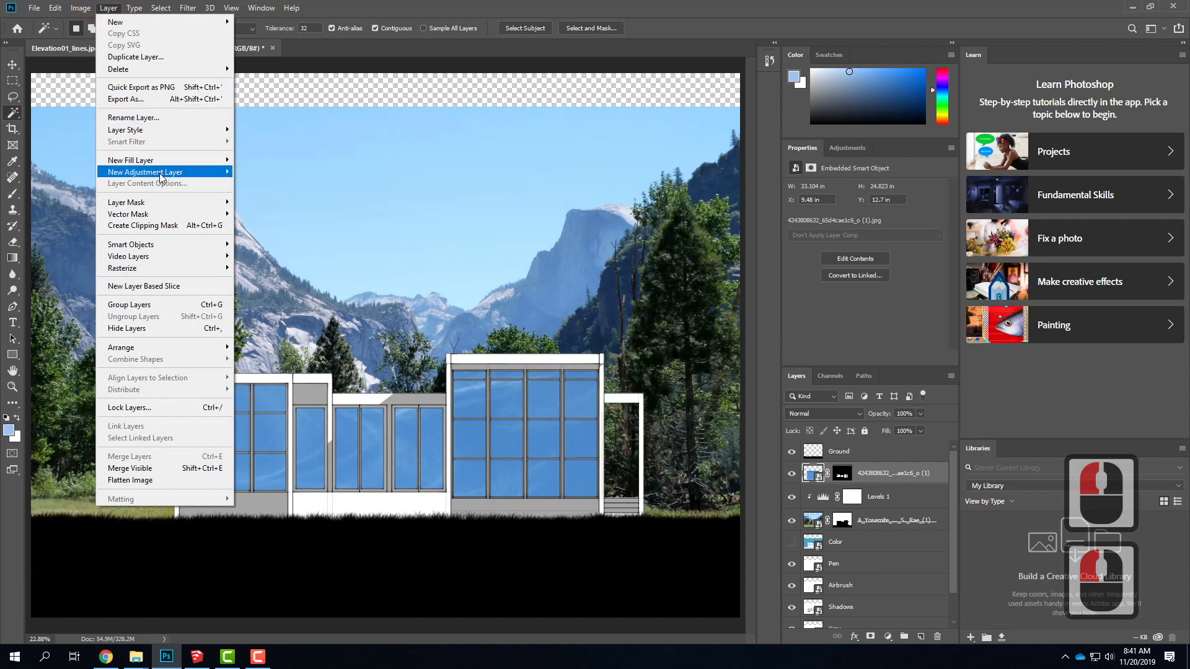
{"action": "mouse_move", "coordinate": [159, 173]}
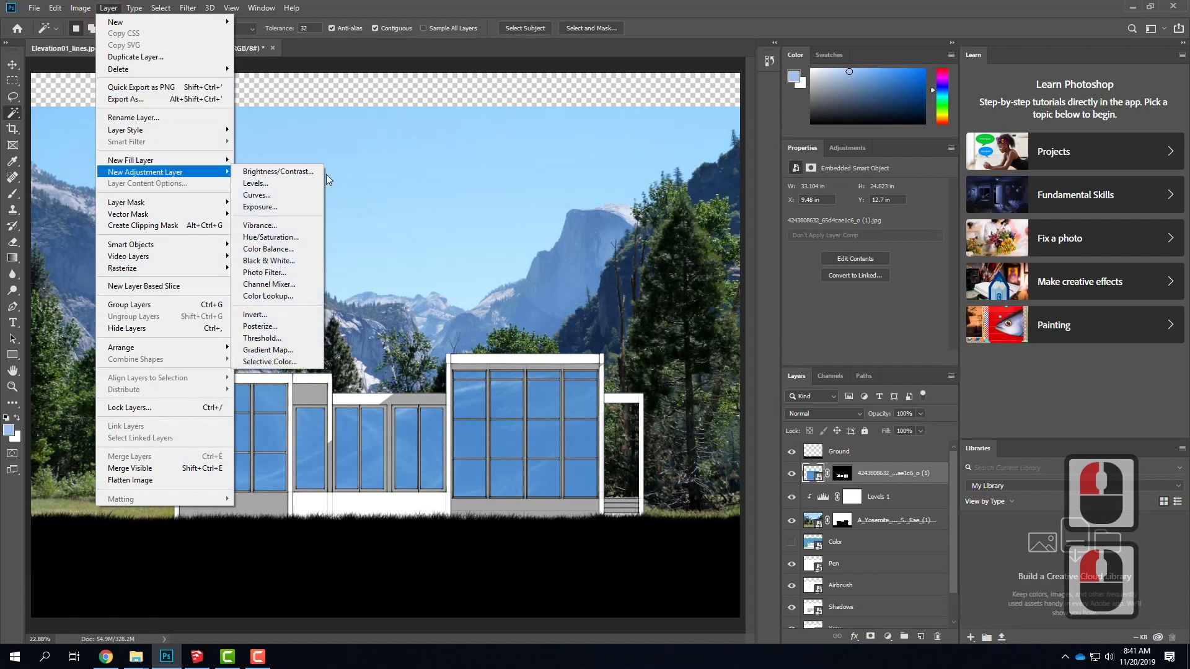
{"action": "left_click", "coordinate": [287, 186]}
{"action": "left_click", "coordinate": [695, 195]}
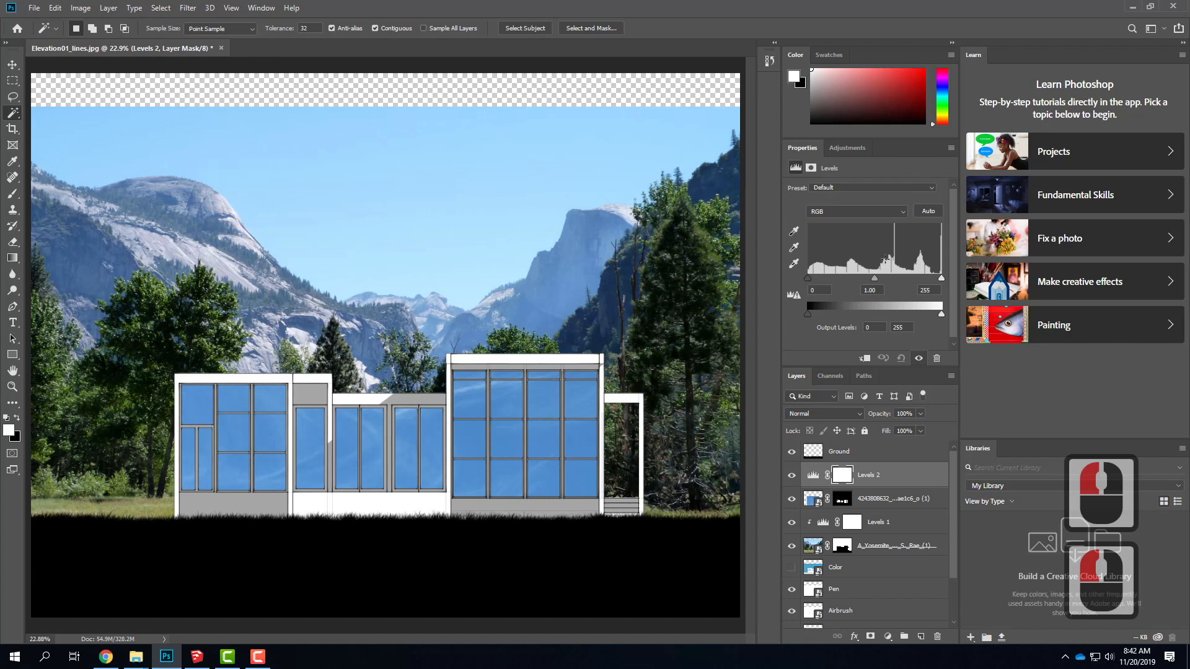
{"action": "key", "text": "ctrl+alt+g"}
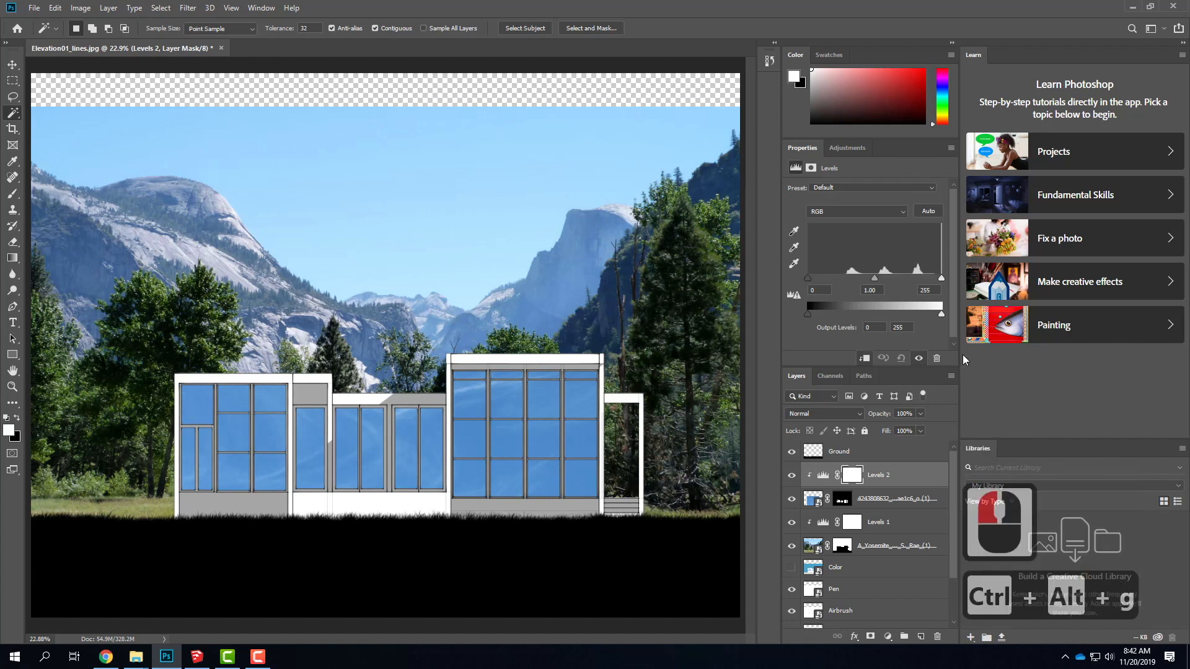
{"action": "left_click_drag", "start_coordinate": [809, 278], "coordinate": [1071, 272]}
{"action": "left_click_drag", "start_coordinate": [941, 278], "coordinate": [850, 278]}
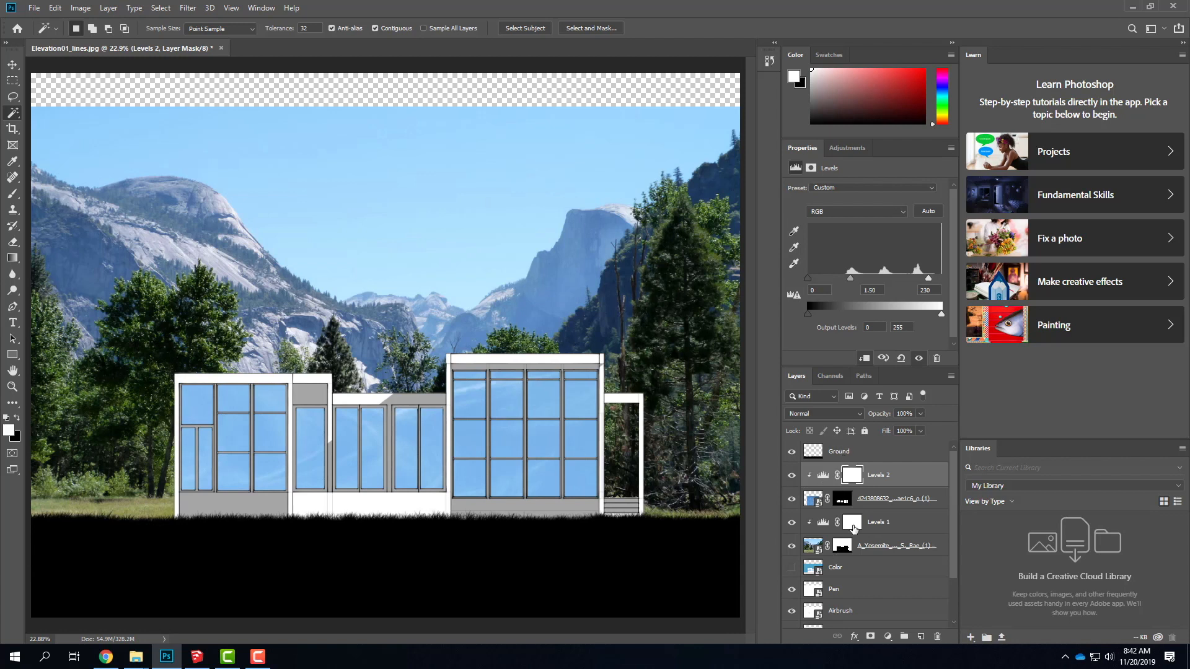
- Group the clouds layer with its Levels adjustment and name the group Windows
{"action": "scroll", "coordinate": [858, 560], "scroll_direction": "down", "scroll_amount": 5}
{"action": "scroll", "coordinate": [856, 593], "scroll_direction": "up", "scroll_amount": 6}
{"action": "left_click", "coordinate": [906, 499], "text": "shift"}
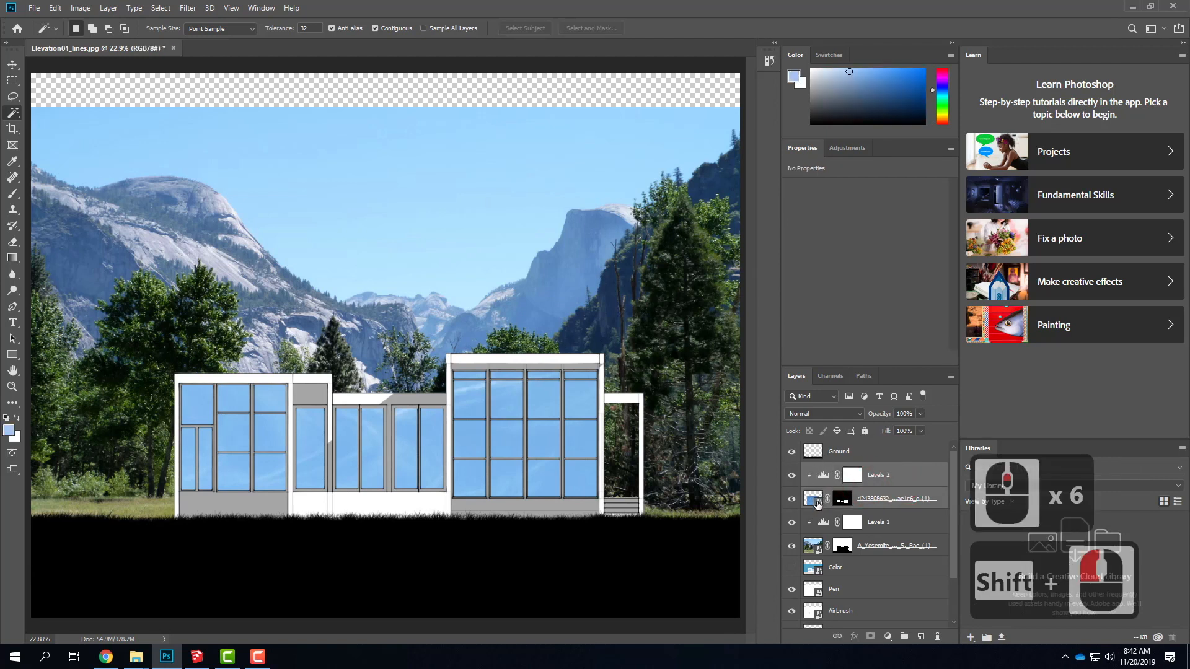
{"action": "left_click", "coordinate": [903, 638], "text": "shift"}
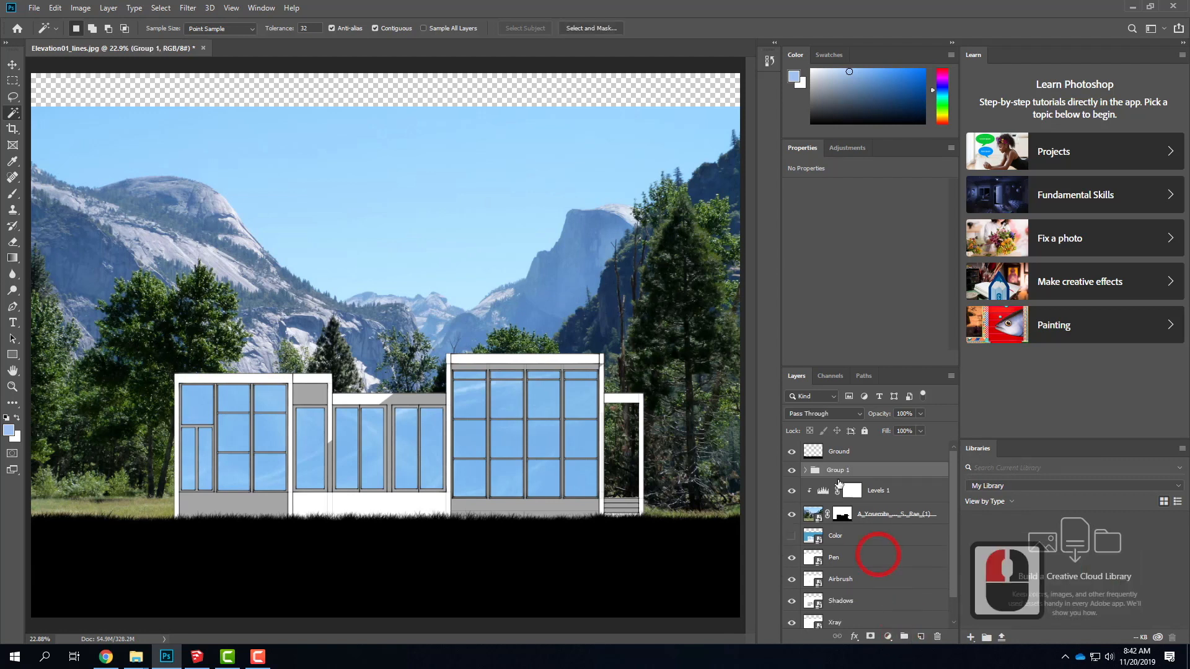
{"action": "left_click", "coordinate": [843, 473]}
{"action": "left_click", "coordinate": [844, 475]}
{"action": "left_click", "coordinate": [844, 474]}
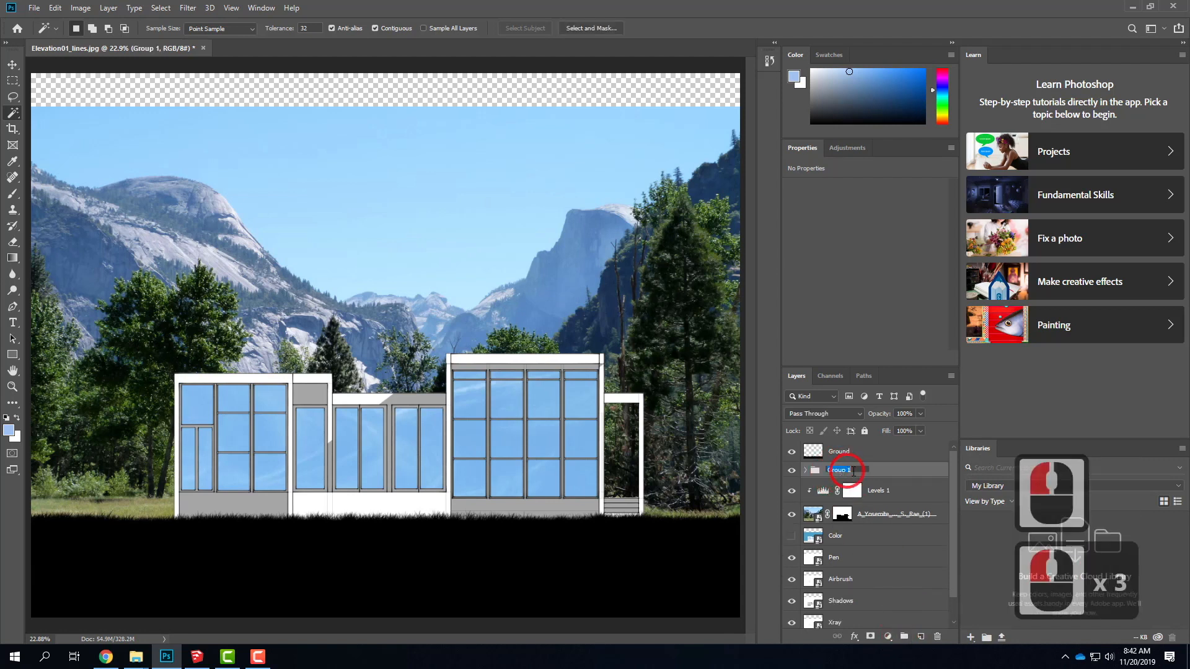
{"action": "type", "text": "Windows"}
{"action": "key", "text": "Return"}
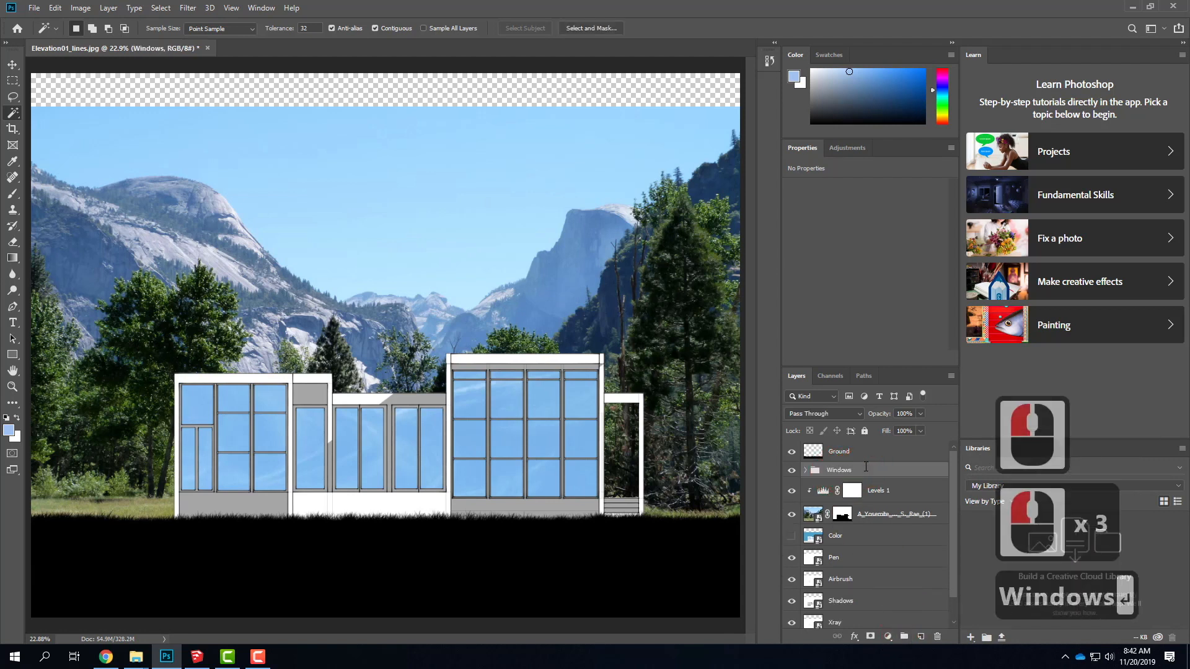
- Group the Yosemite photo layer with its Levels adjustment and name the group Background Image
{"action": "left_click", "coordinate": [876, 490]}
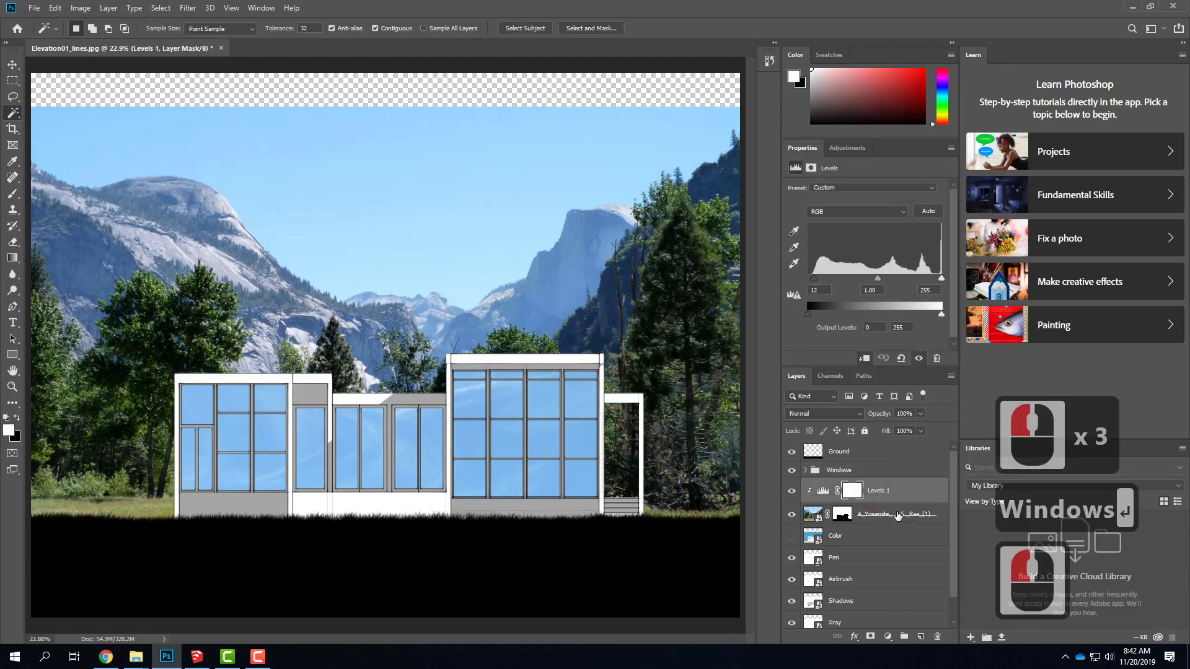
{"action": "left_click", "coordinate": [896, 514], "text": "shift"}
{"action": "left_click", "coordinate": [904, 636]}
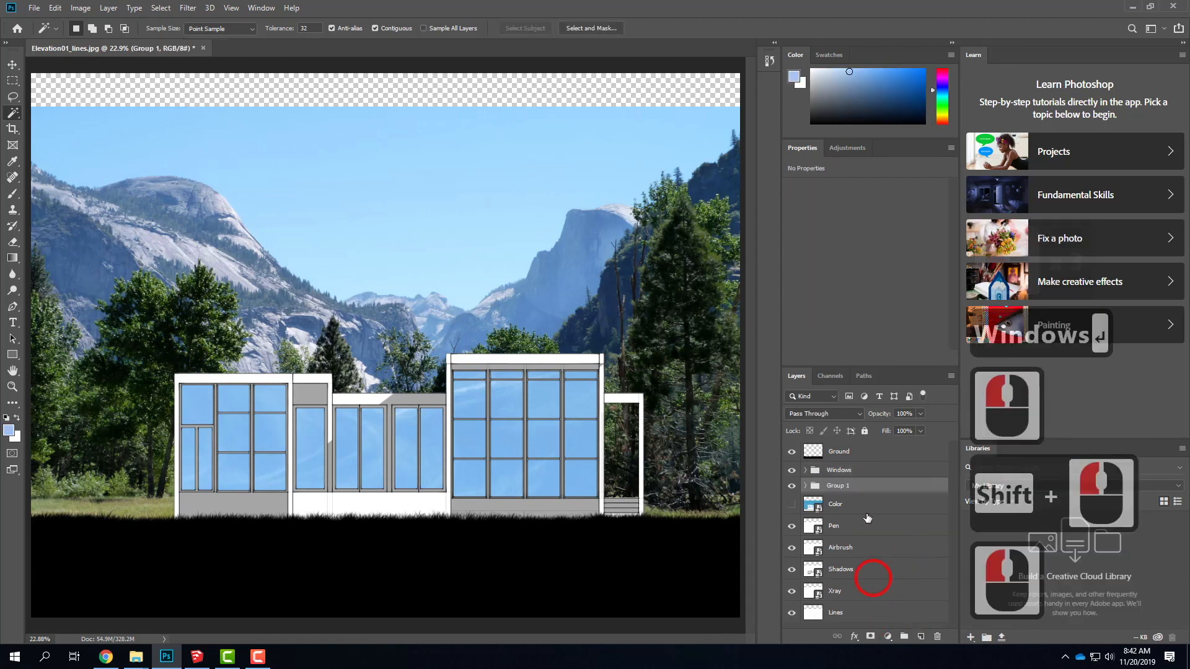
{"action": "double_click", "coordinate": [843, 488]}
{"action": "left_click", "coordinate": [929, 491]}
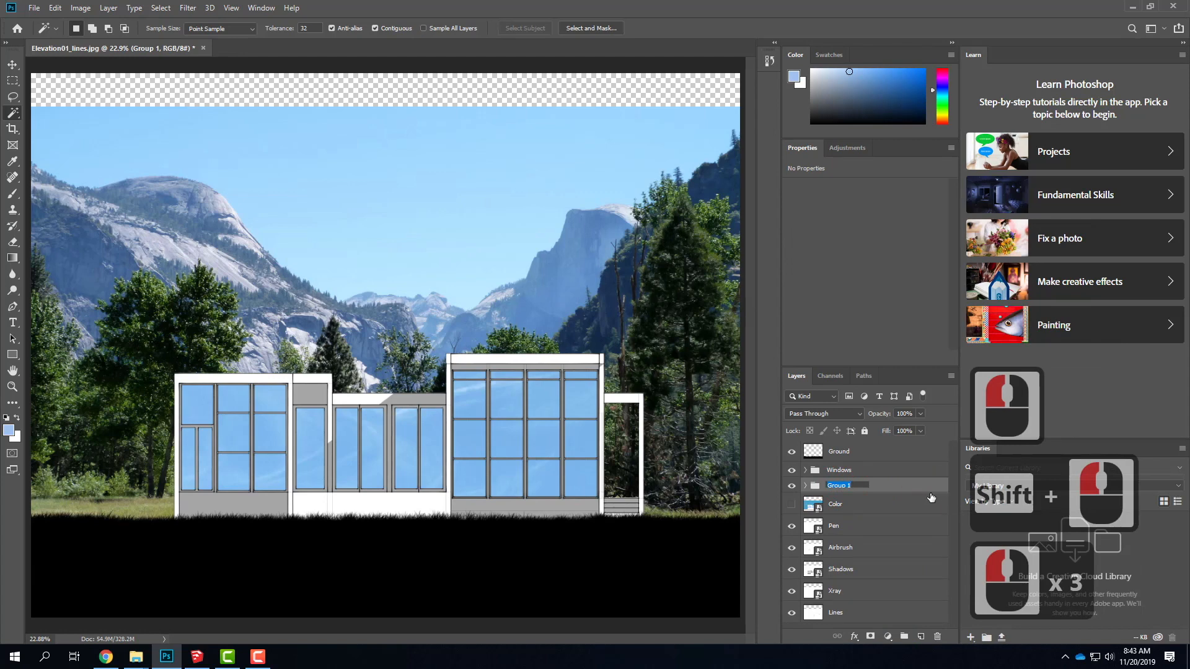
{"action": "type", "text": "Background I"}
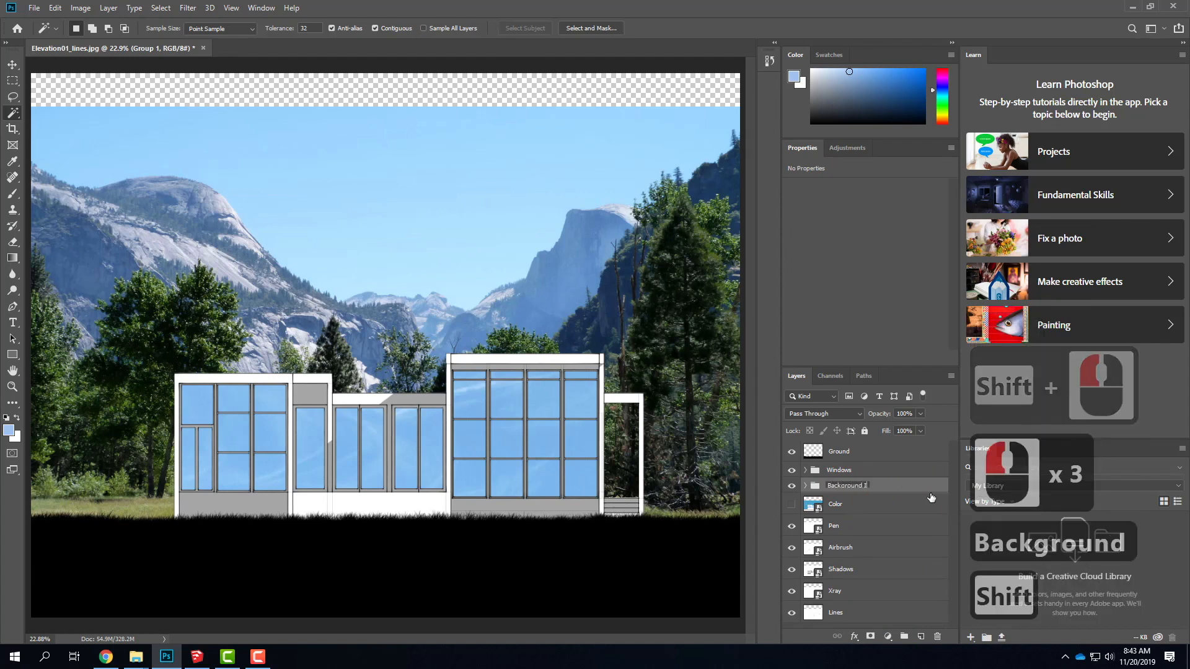
{"action": "type", "text": "mage"}
{"action": "key", "text": "Return"}
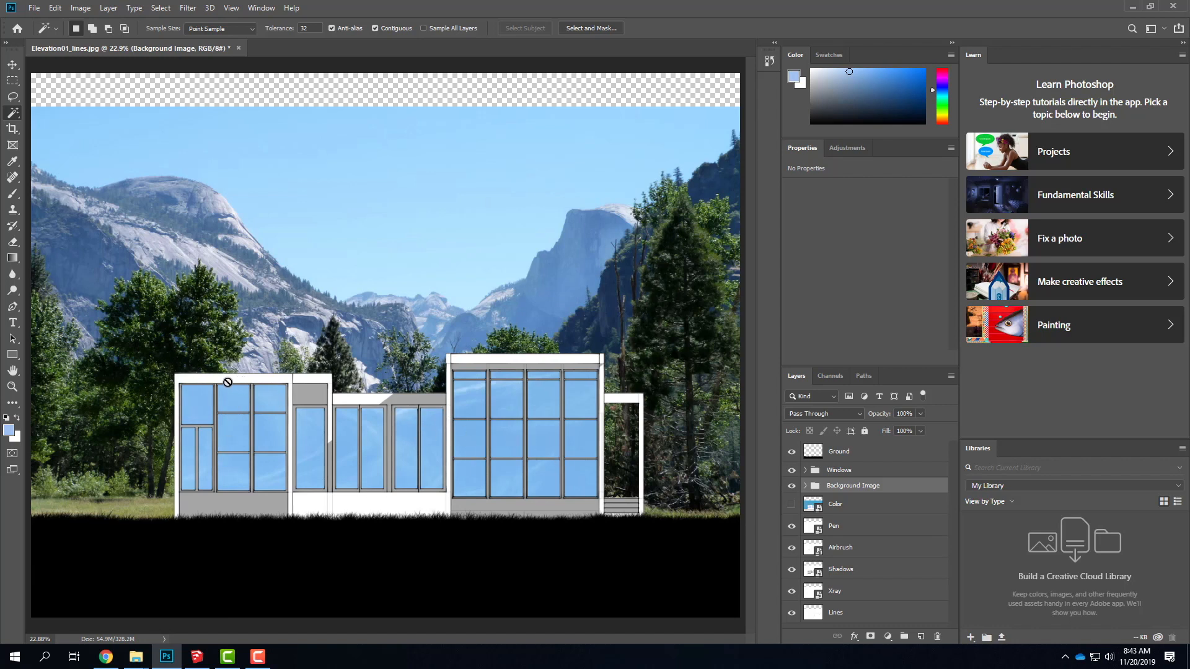
- Switch to Chrome, search Creative Commons Search for "concrete texture tiling", and look through the results for a suitable wall texture
{"action": "left_click", "coordinate": [106, 657]}
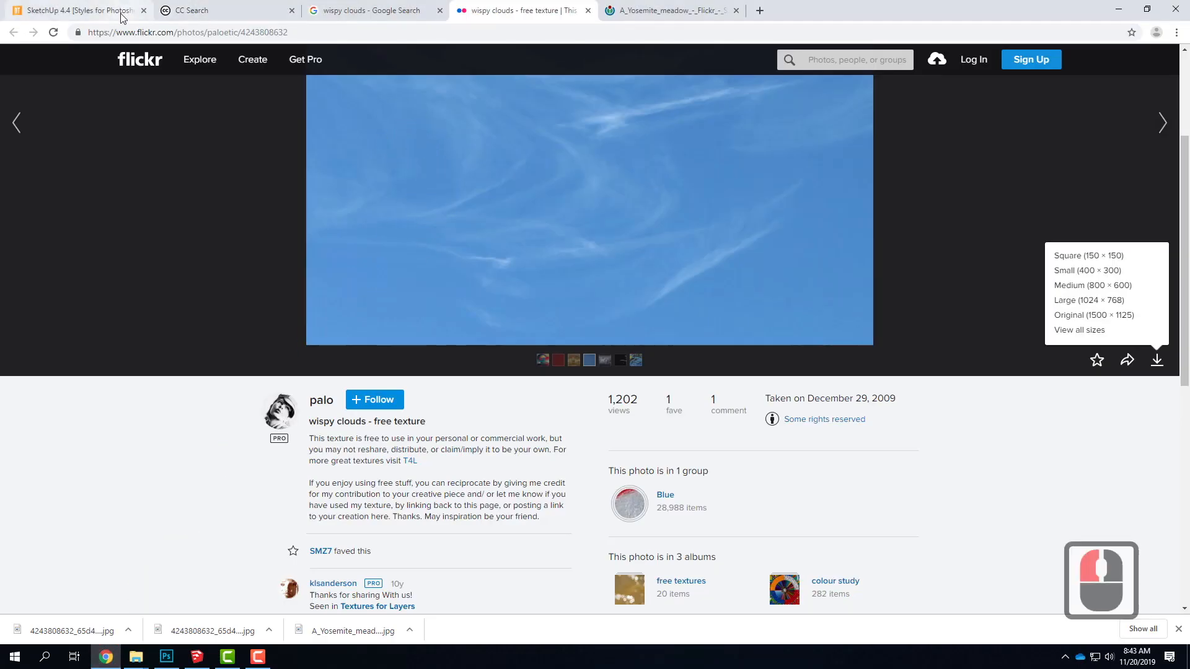
{"action": "left_click", "coordinate": [212, 7]}
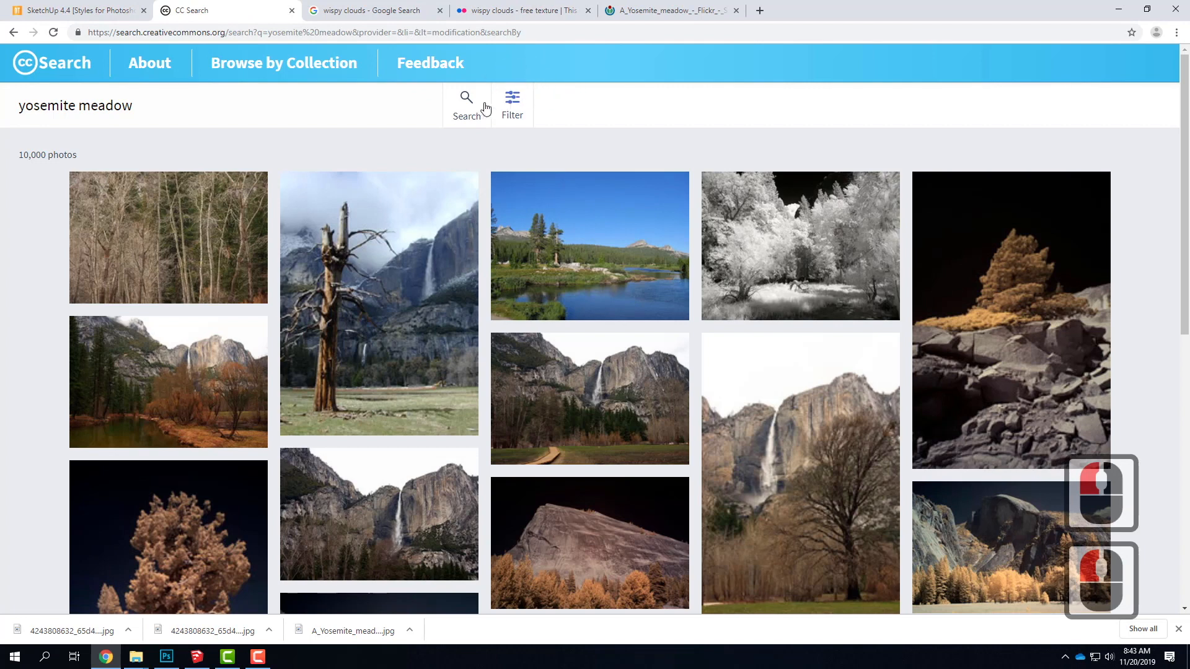
{"action": "left_click", "coordinate": [467, 104]}
{"action": "left_click_drag", "start_coordinate": [151, 104], "coordinate": [35, 118]}
{"action": "type", "text": "concre"}
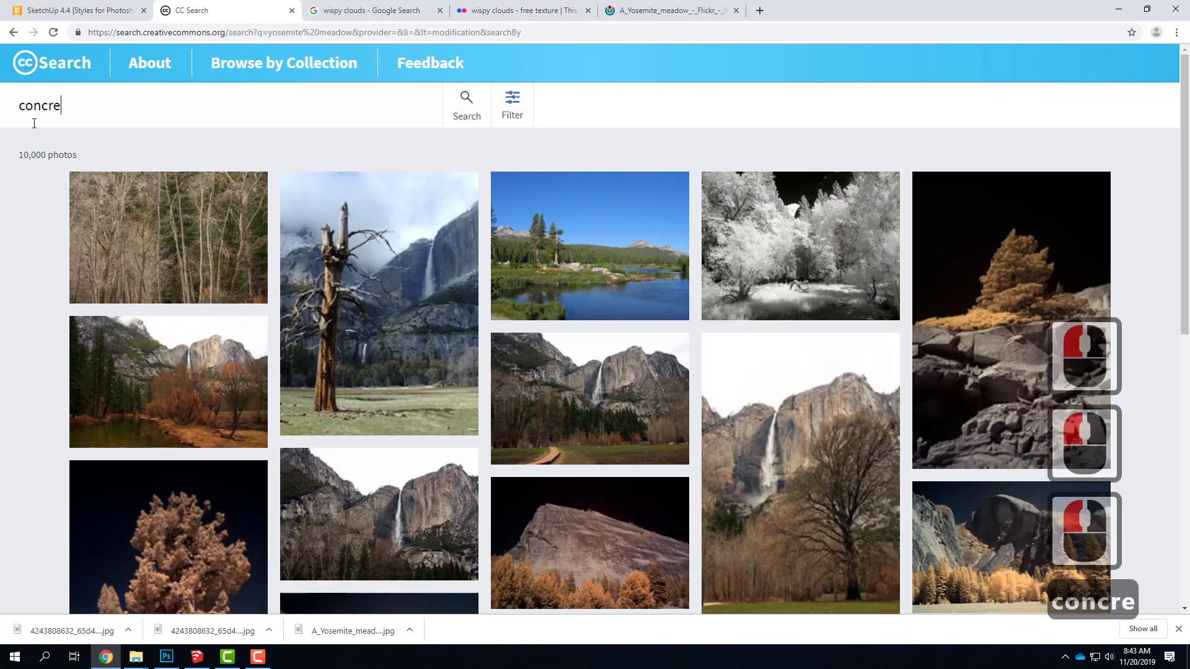
{"action": "type", "text": "te texture tiling"}
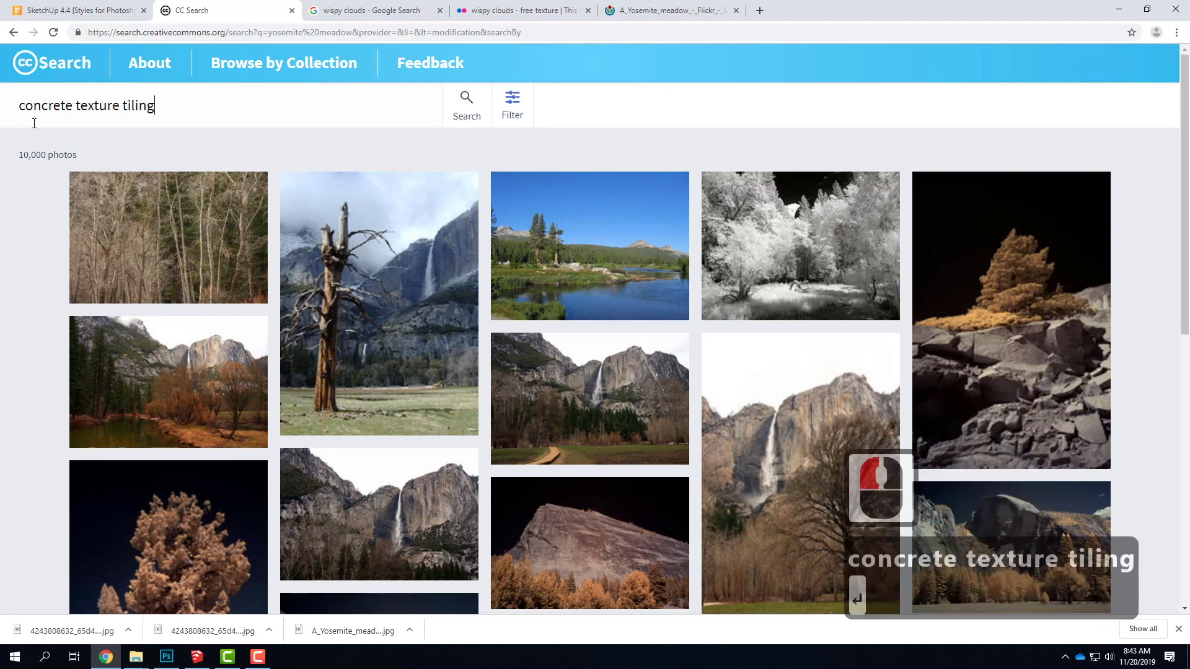
{"action": "key", "text": "Return"}
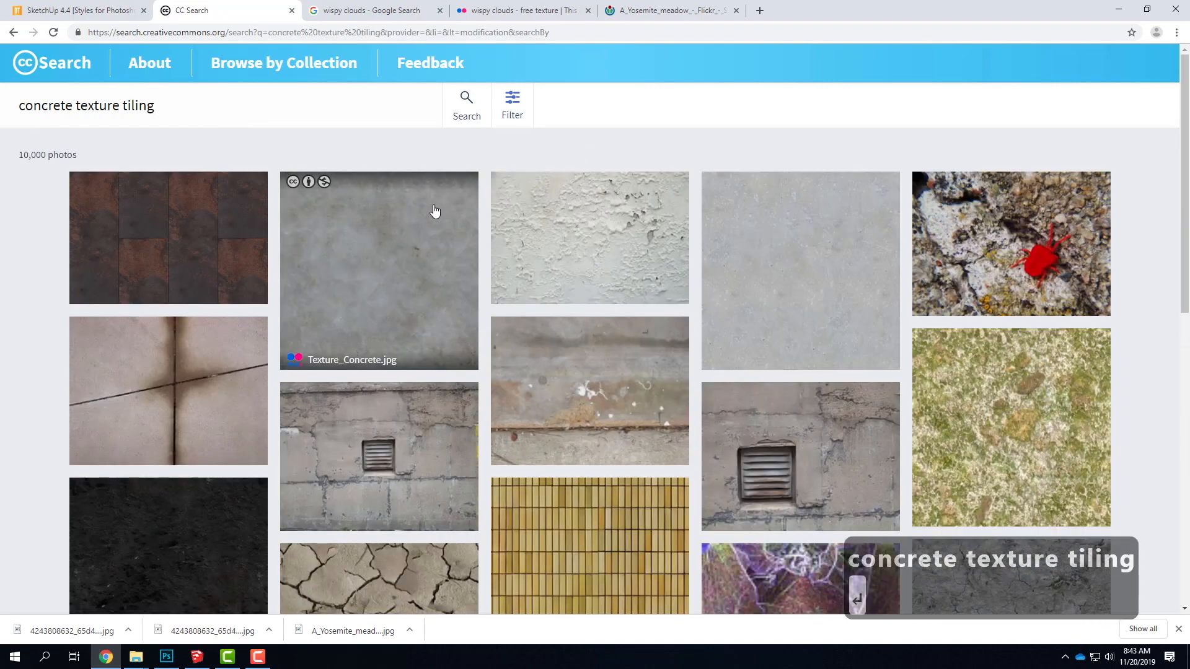
{"action": "scroll", "coordinate": [455, 228], "scroll_direction": "down", "scroll_amount": 3}
{"action": "scroll", "coordinate": [455, 227], "scroll_direction": "down", "scroll_amount": 8}
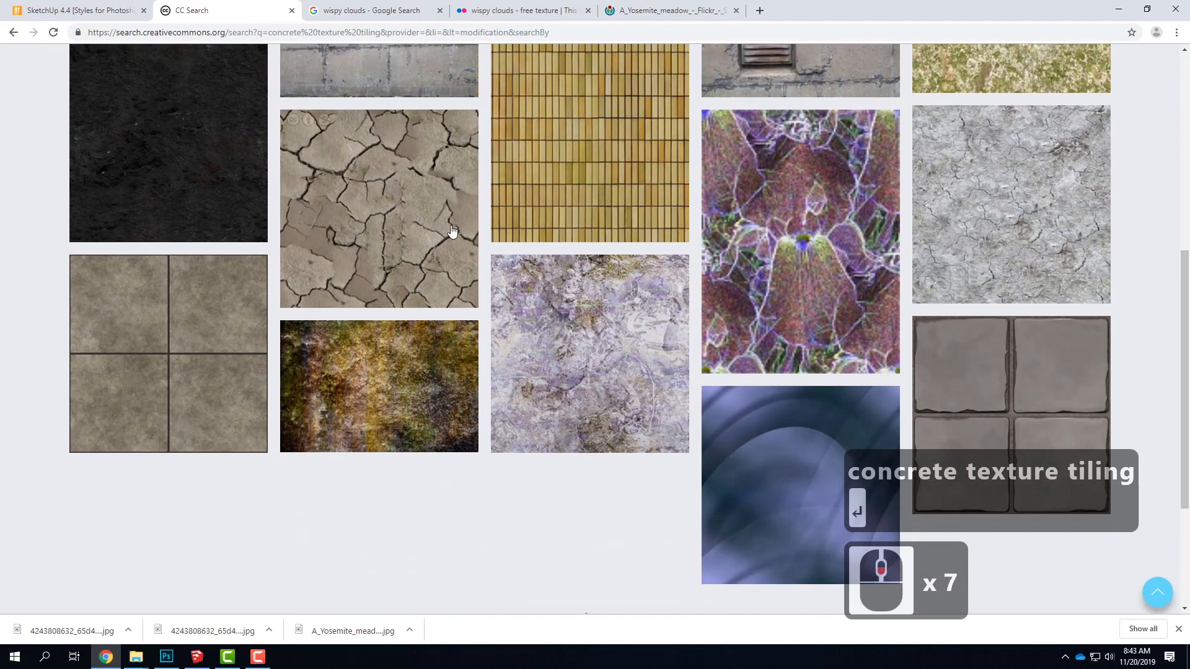
{"action": "scroll", "coordinate": [452, 233], "scroll_direction": "up", "scroll_amount": 13}
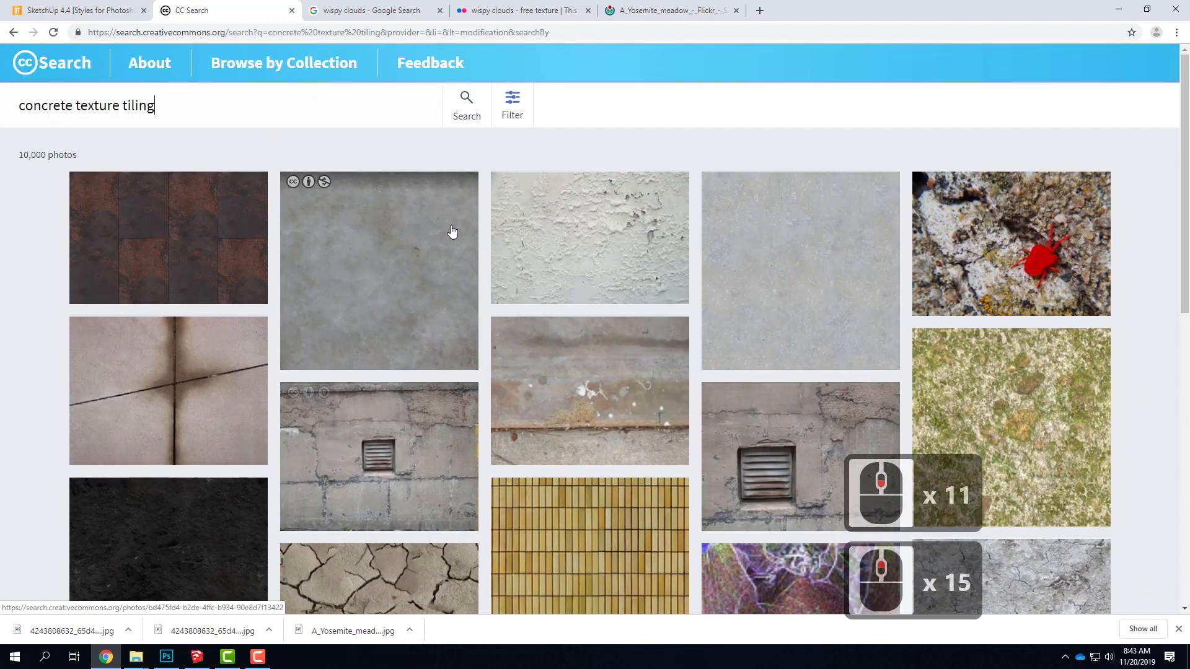
- Search Google Images for "concrete tiling texture" and look through the results for a tiled concrete or stone wall
{"action": "left_click", "coordinate": [353, 11]}
{"action": "scroll", "coordinate": [345, 287], "scroll_direction": "up", "scroll_amount": 12}
{"action": "left_click_drag", "start_coordinate": [191, 72], "coordinate": [22, 83]}
{"action": "type", "text": "concr"}
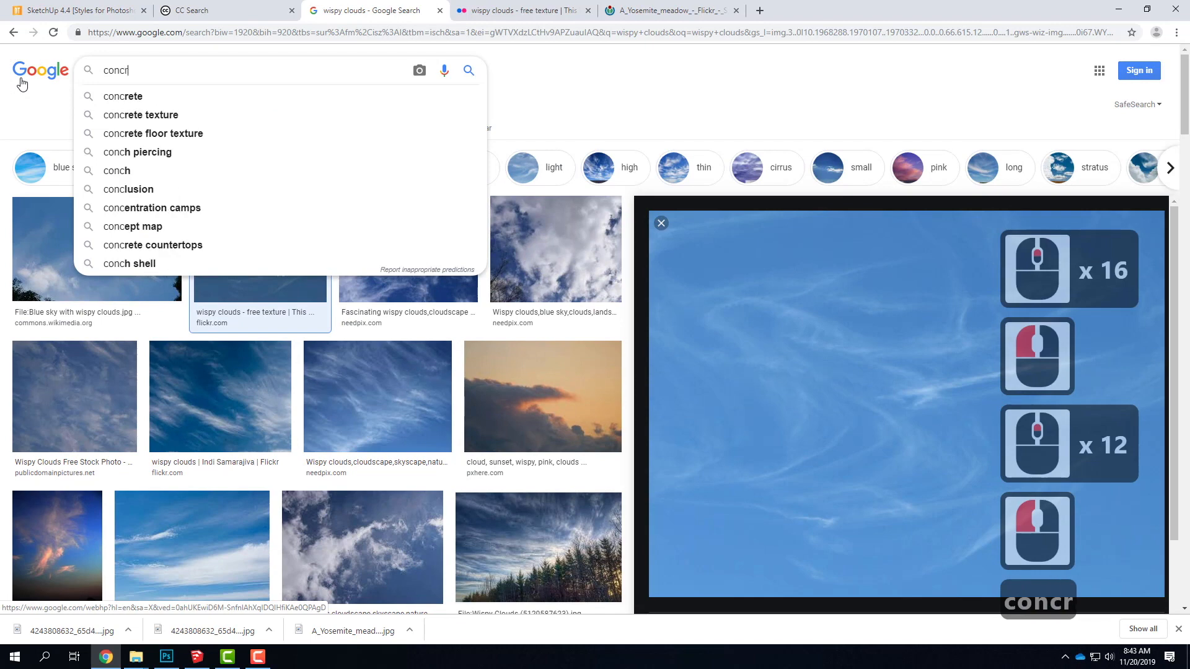
{"action": "type", "text": "ete tiling texture"}
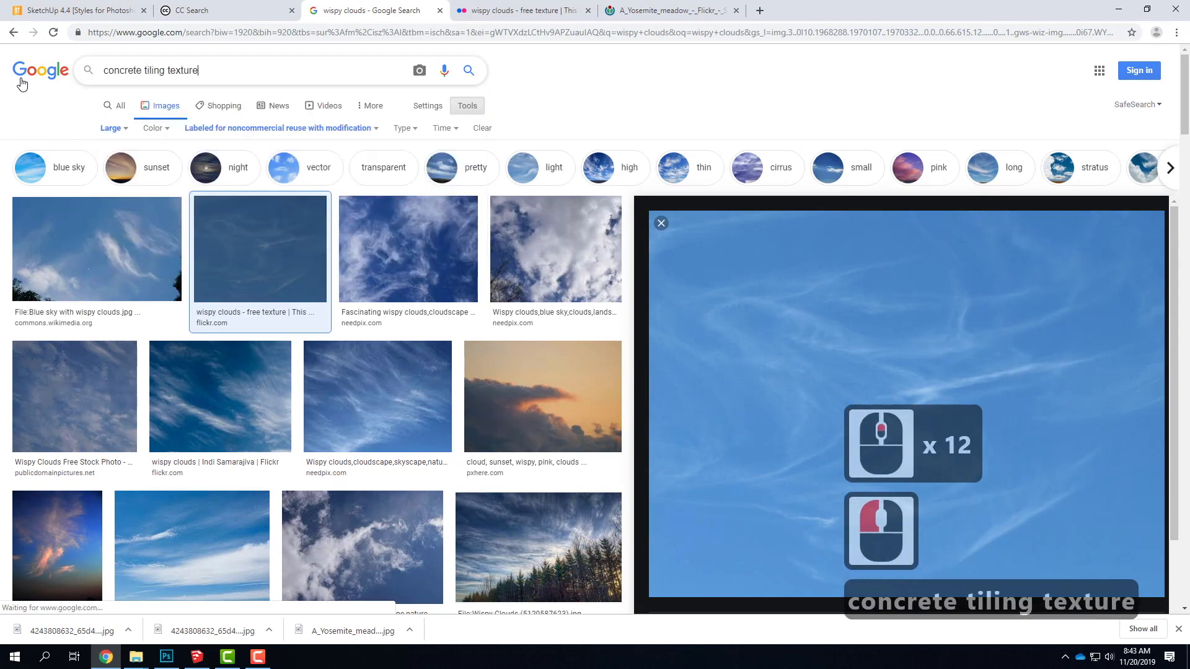
{"action": "key", "text": "Return"}
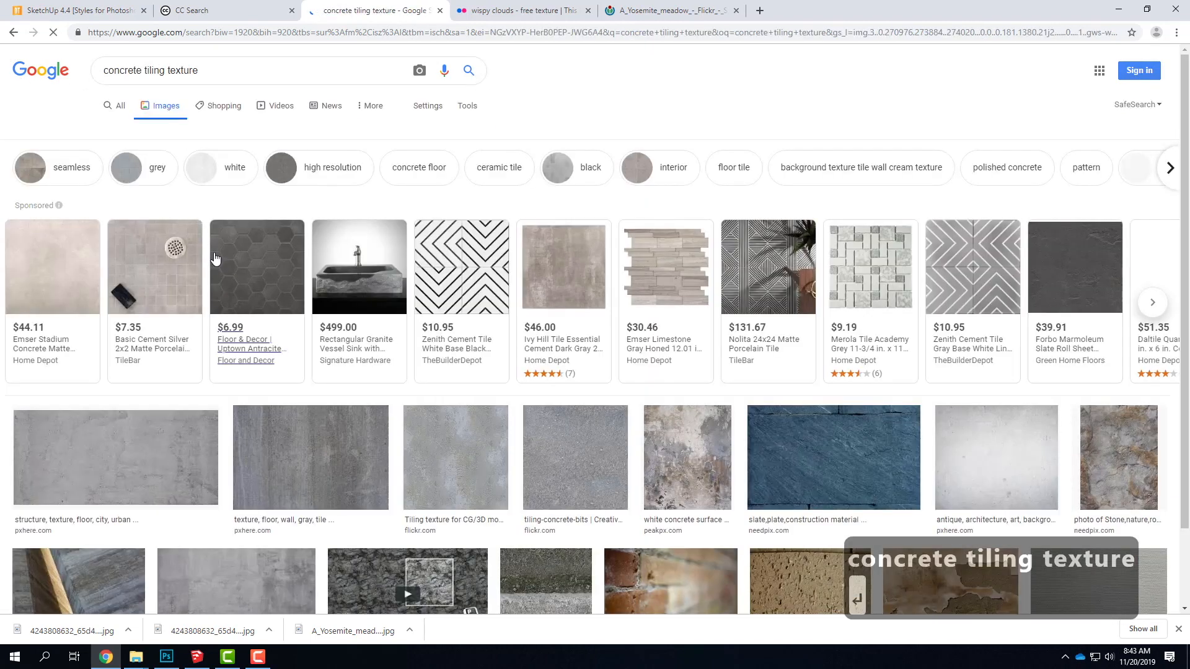
{"action": "scroll", "coordinate": [27, 470], "scroll_direction": "down", "scroll_amount": 3}
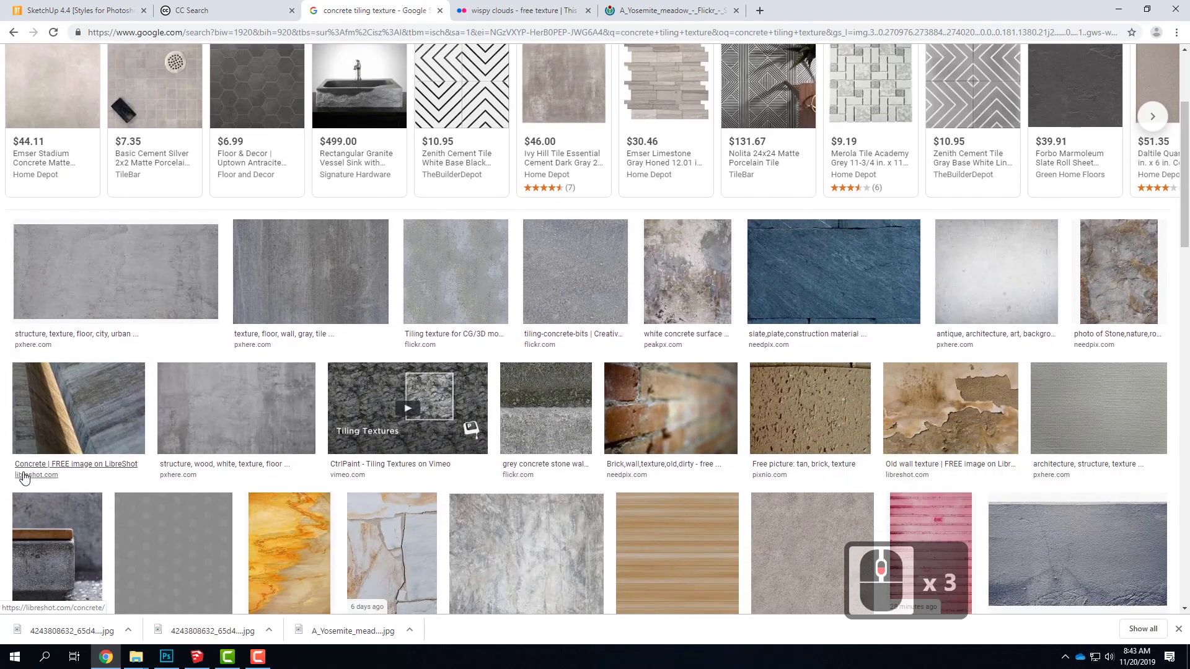
{"action": "scroll", "coordinate": [23, 478], "scroll_direction": "down", "scroll_amount": 3}
{"action": "scroll", "coordinate": [23, 477], "scroll_direction": "down", "scroll_amount": 5}
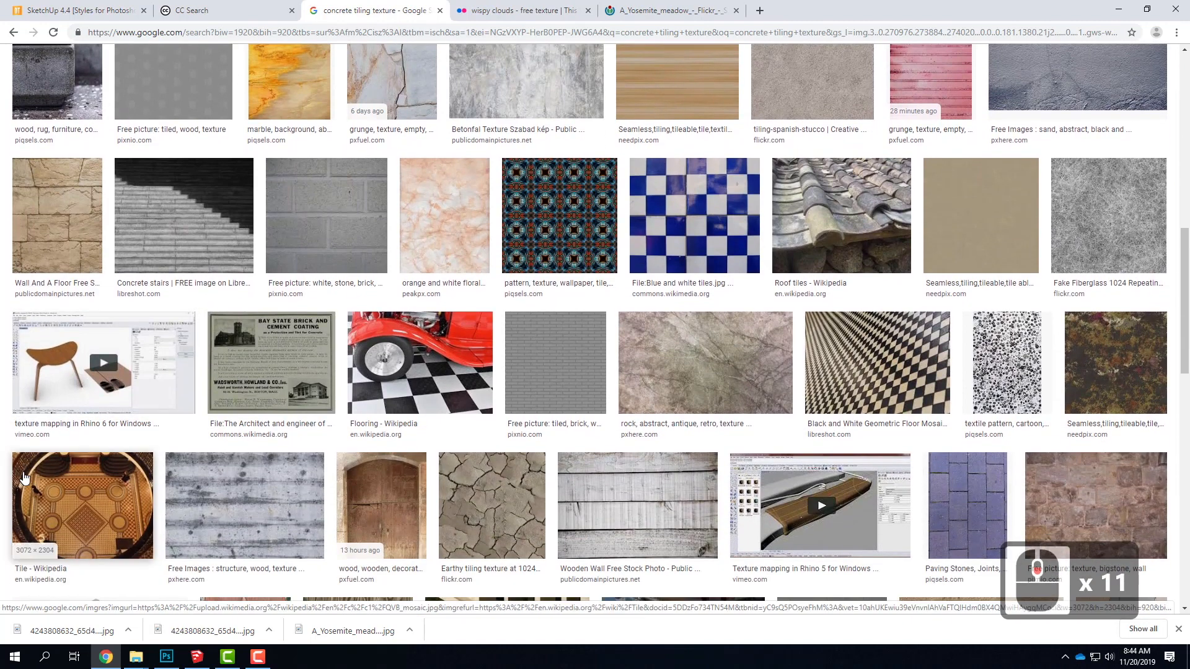
{"action": "scroll", "coordinate": [24, 477], "scroll_direction": "down", "scroll_amount": 2}
{"action": "scroll", "coordinate": [24, 477], "scroll_direction": "down", "scroll_amount": 2}
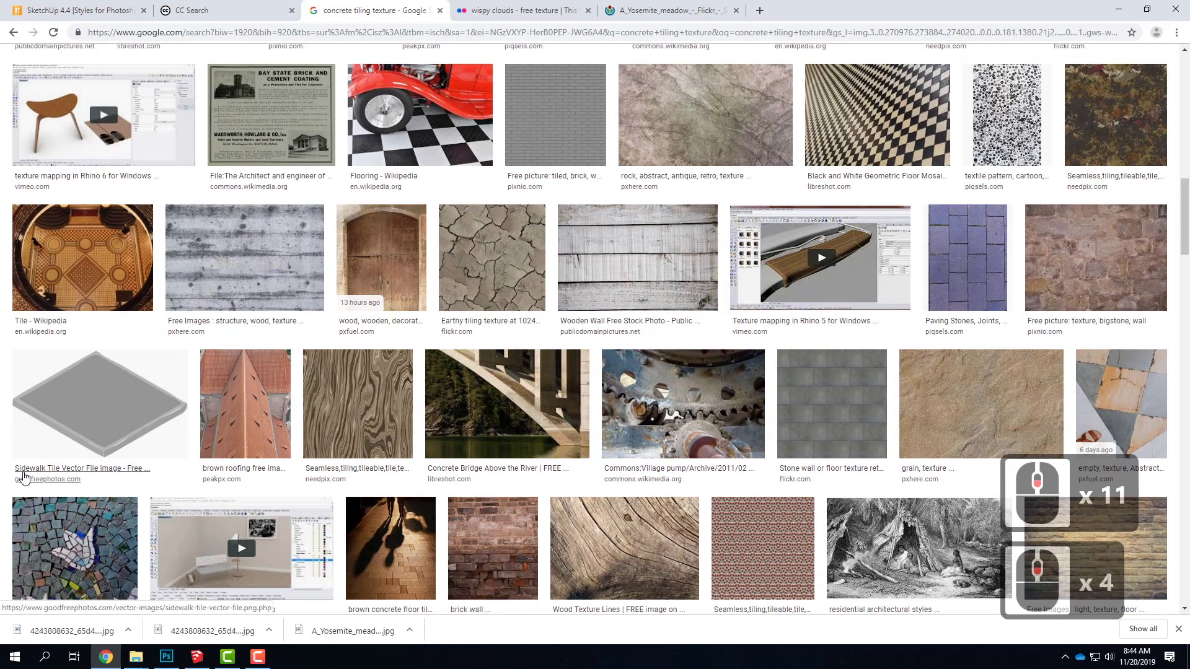
{"action": "scroll", "coordinate": [24, 477], "scroll_direction": "down", "scroll_amount": 1}
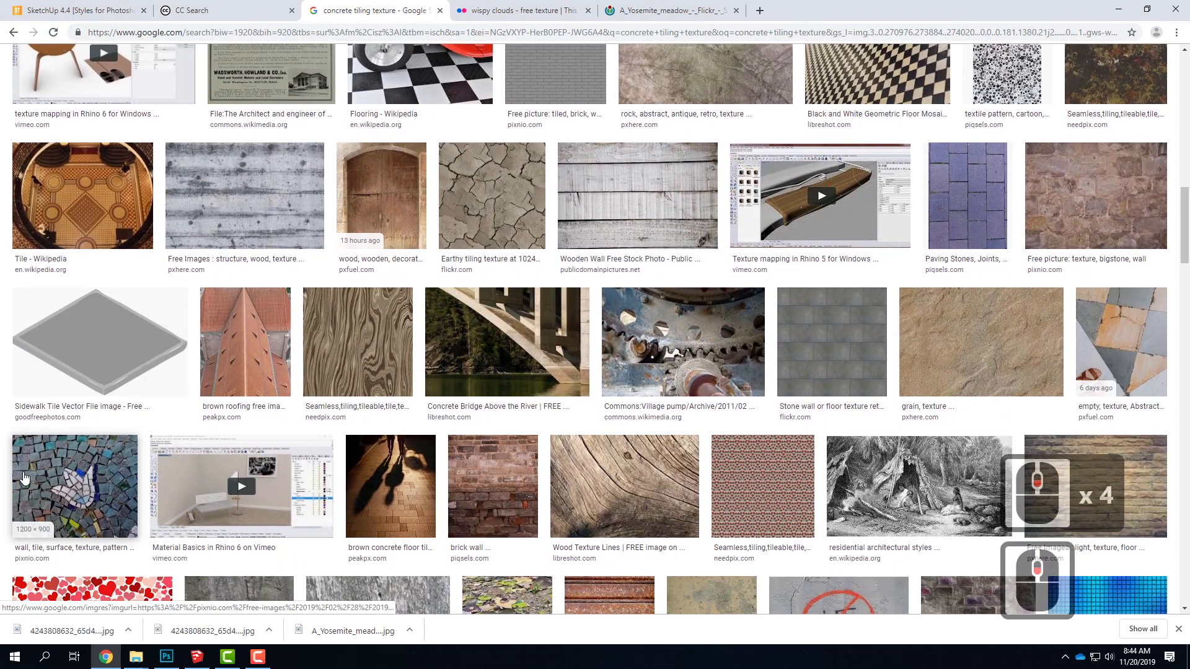
- Open the Flickr page of the "Stone wall or floor texture retry (3x tiled)" image and check its detail and licence
{"action": "left_click", "coordinate": [808, 335]}
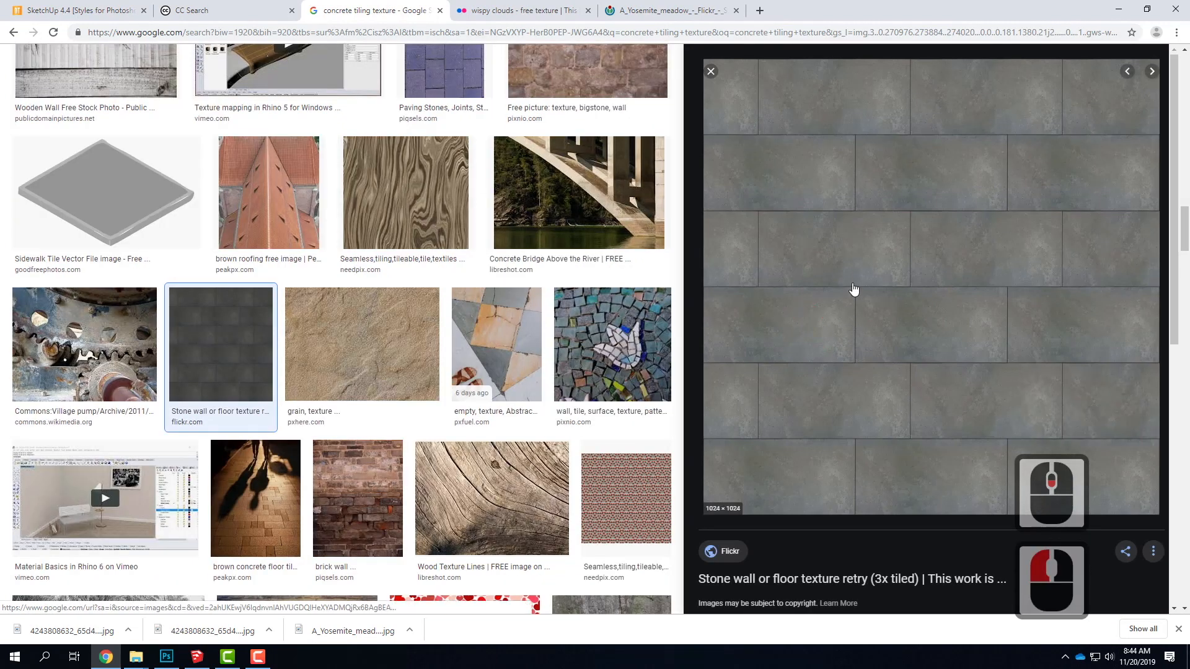
{"action": "left_click", "coordinate": [879, 349]}
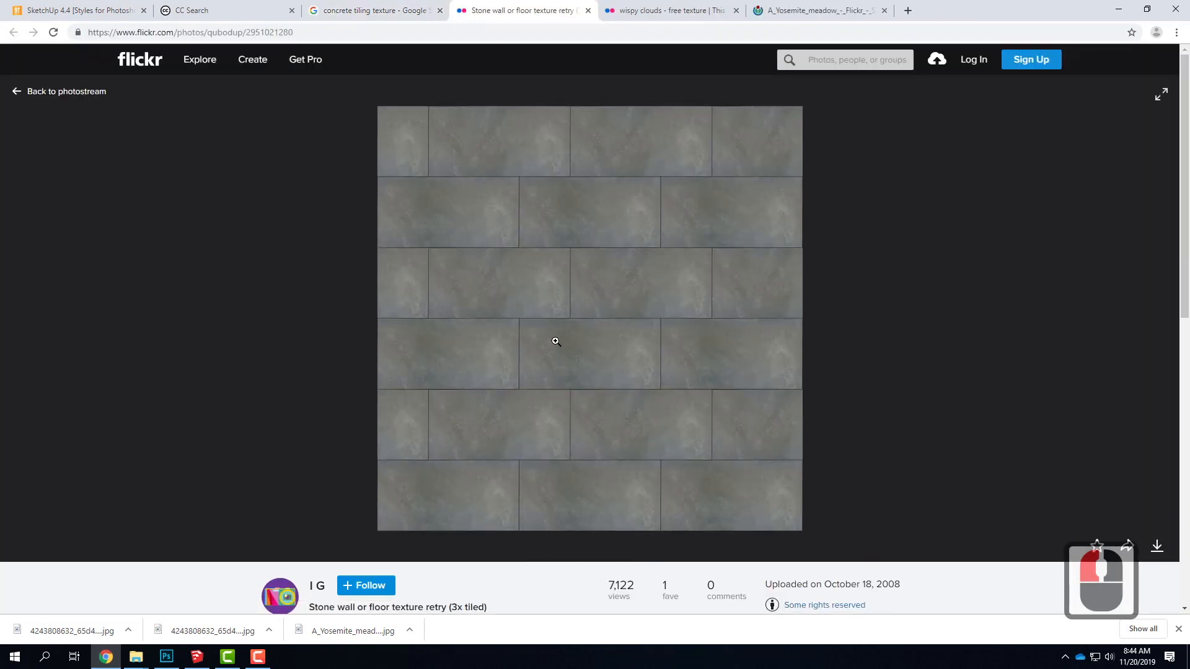
{"action": "left_click", "coordinate": [558, 355]}
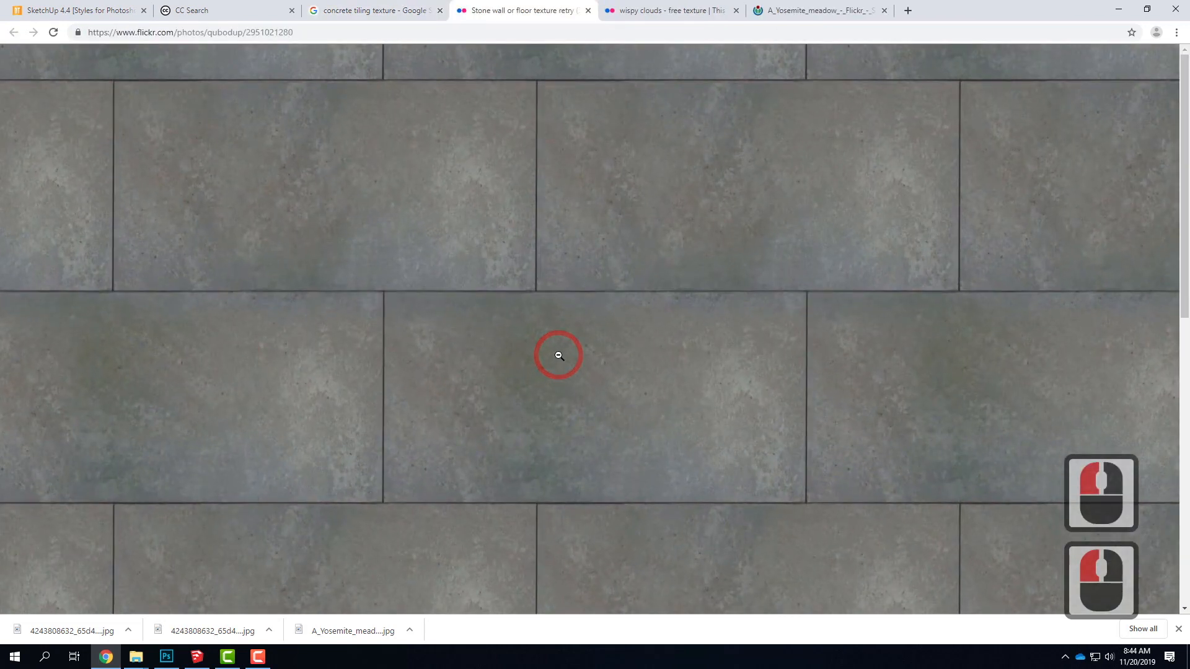
{"action": "left_click", "coordinate": [557, 354]}
{"action": "scroll", "coordinate": [689, 439], "scroll_direction": "down", "scroll_amount": 4}
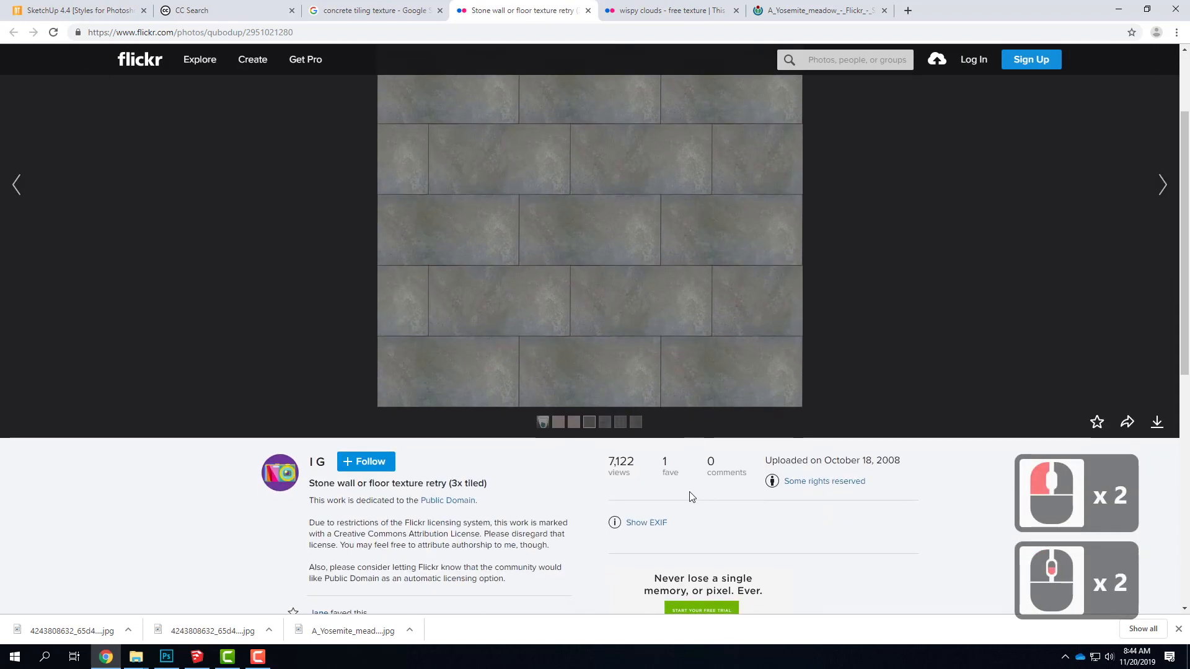
{"action": "scroll", "coordinate": [594, 504], "scroll_direction": "down", "scroll_amount": 2}
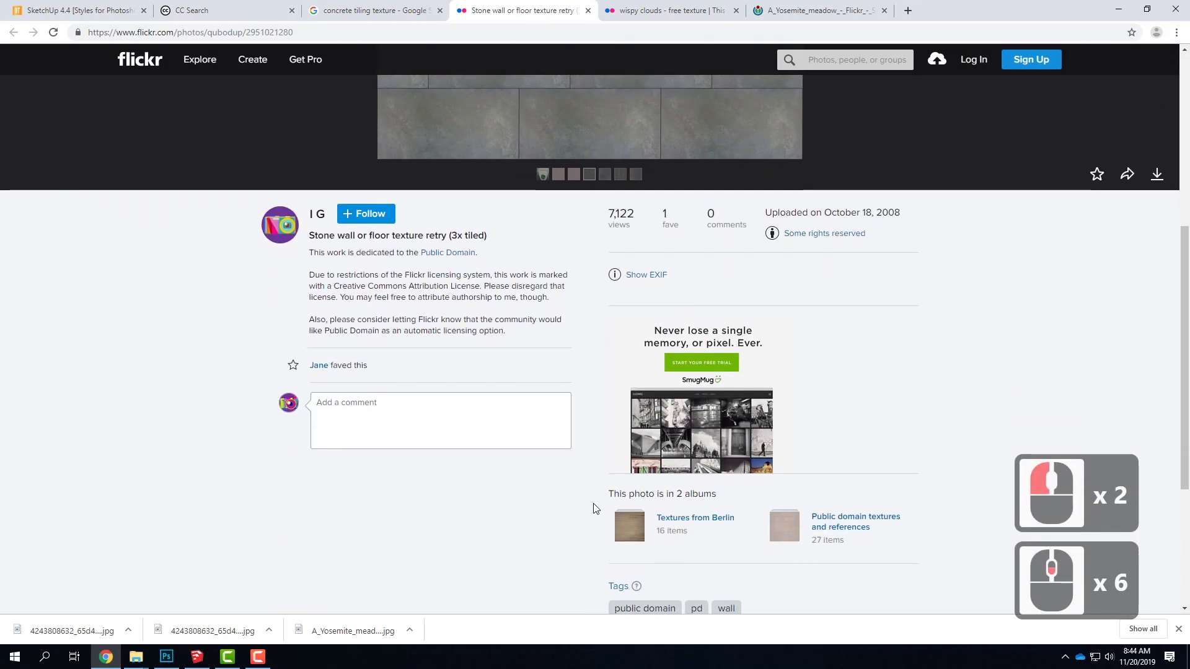
- Download the stone wall texture from Flickr in its Original (3072 × 3072) size
{"action": "scroll", "coordinate": [593, 504], "scroll_direction": "up", "scroll_amount": 3}
{"action": "left_click", "coordinate": [1156, 360]}
{"action": "left_click", "coordinate": [1114, 322]}
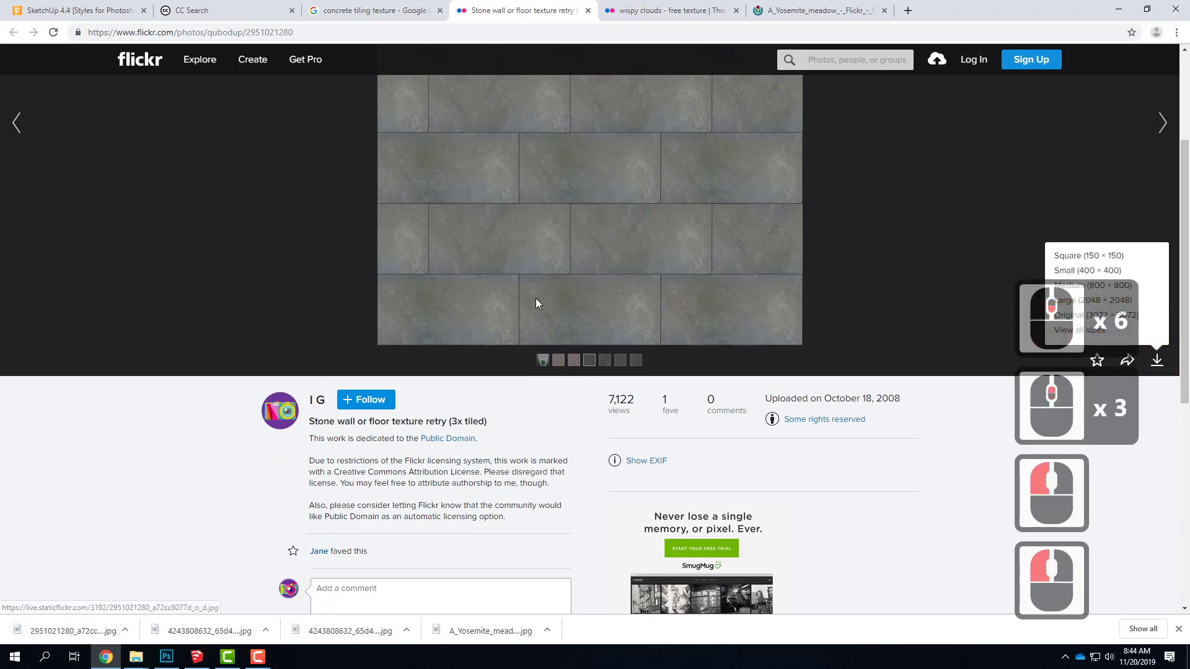
{"action": "left_click", "coordinate": [126, 632]}
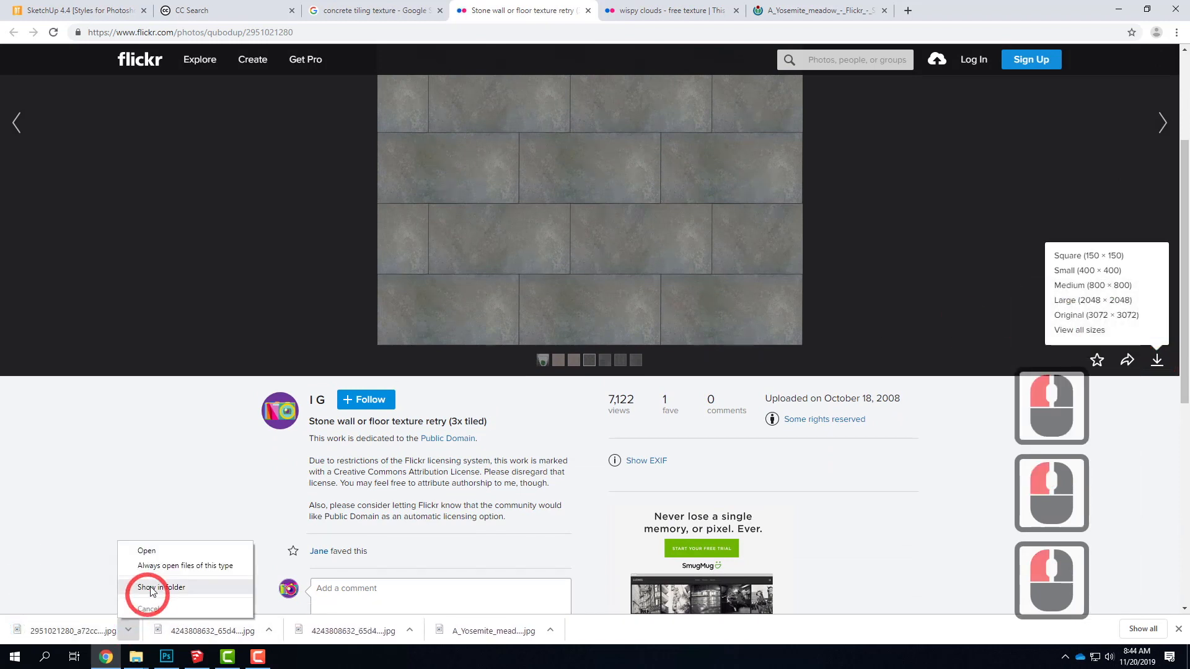
{"action": "left_click", "coordinate": [153, 582]}
{"action": "left_click", "coordinate": [339, 410]}
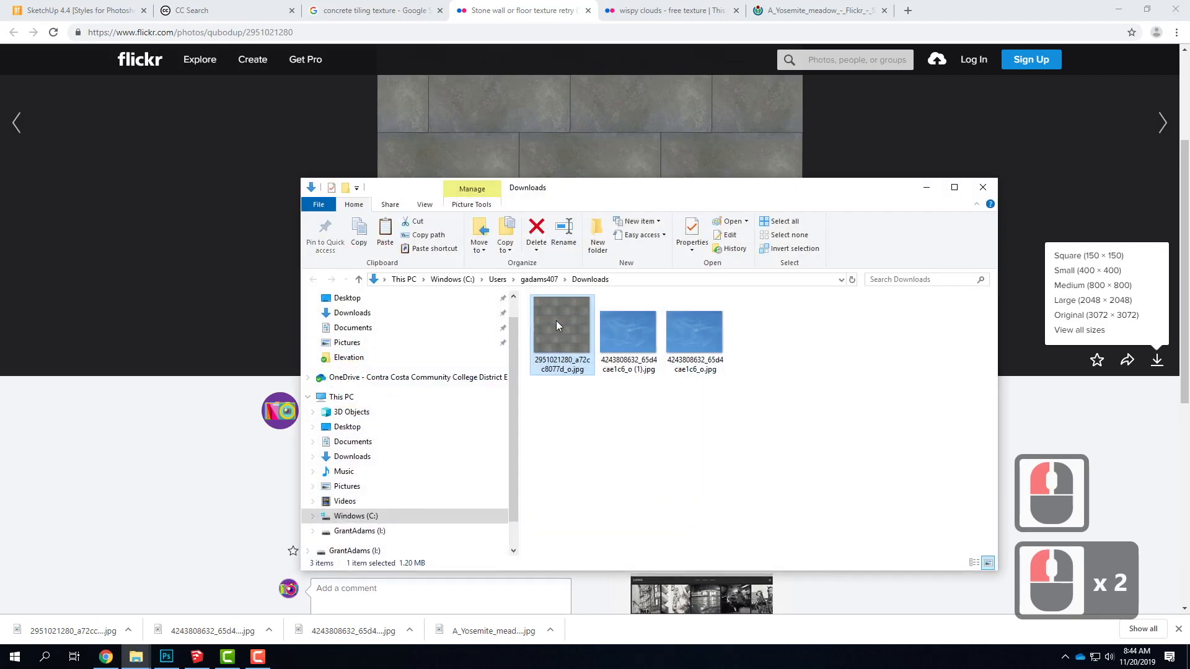
{"action": "right_click", "coordinate": [556, 322]}
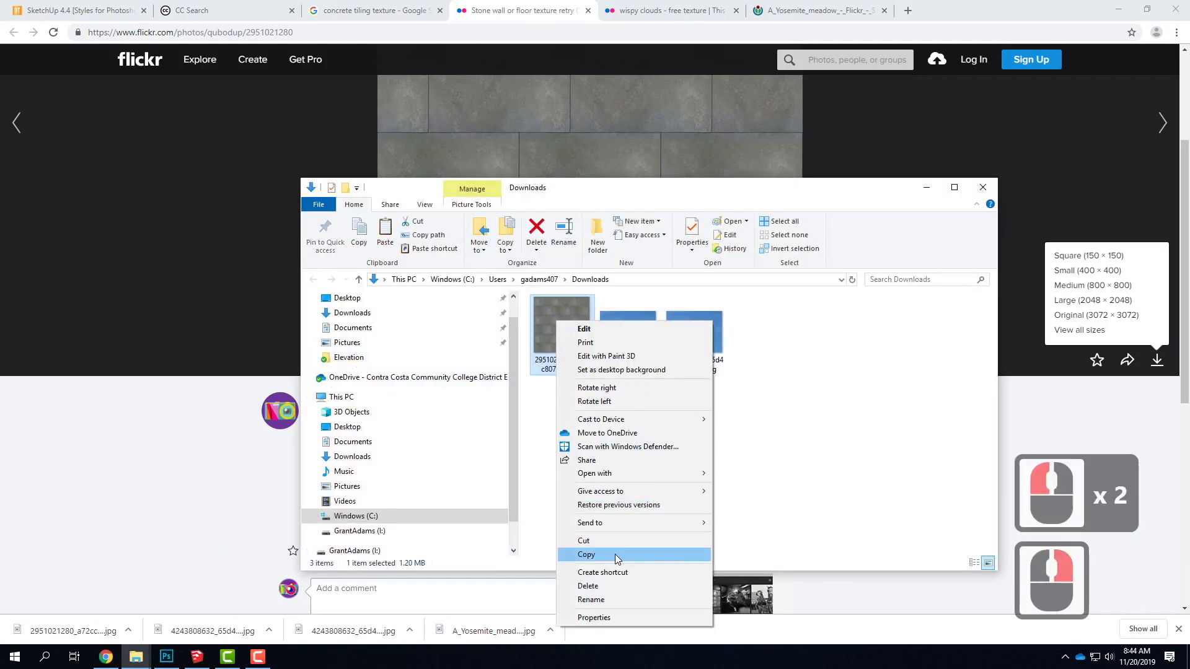
{"action": "left_click", "coordinate": [587, 554]}
- Paste the copied texture file into the OneDrive project folder Live Demonstrations > Live - A135 Exercises > A106 > F2019 > Elevation
{"action": "left_click", "coordinate": [384, 378]}
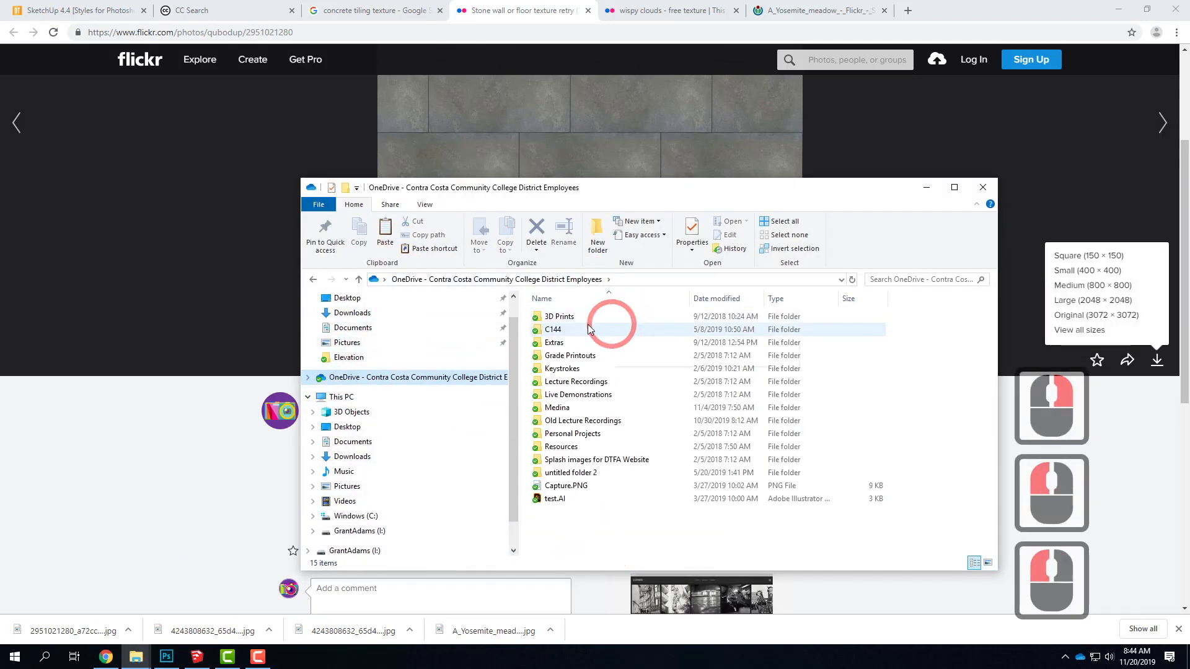
{"action": "double_click", "coordinate": [570, 395]}
{"action": "double_click", "coordinate": [566, 318]}
{"action": "double_click", "coordinate": [562, 318]}
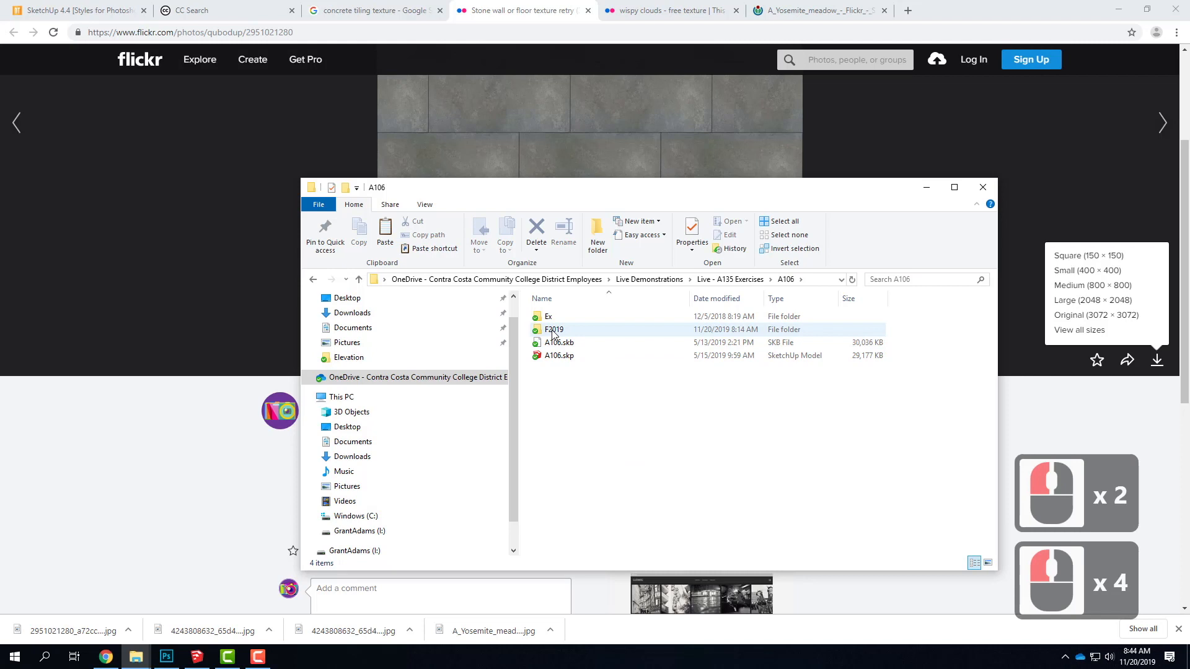
{"action": "double_click", "coordinate": [553, 331]}
{"action": "double_click", "coordinate": [550, 315]}
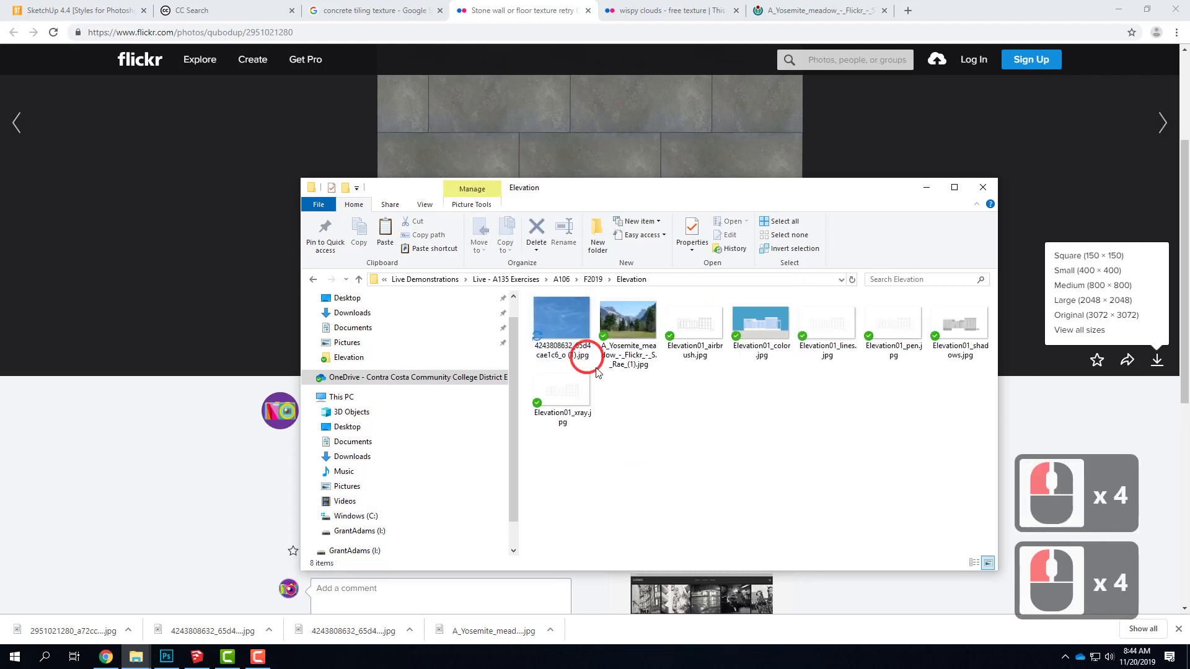
{"action": "right_click", "coordinate": [649, 419]}
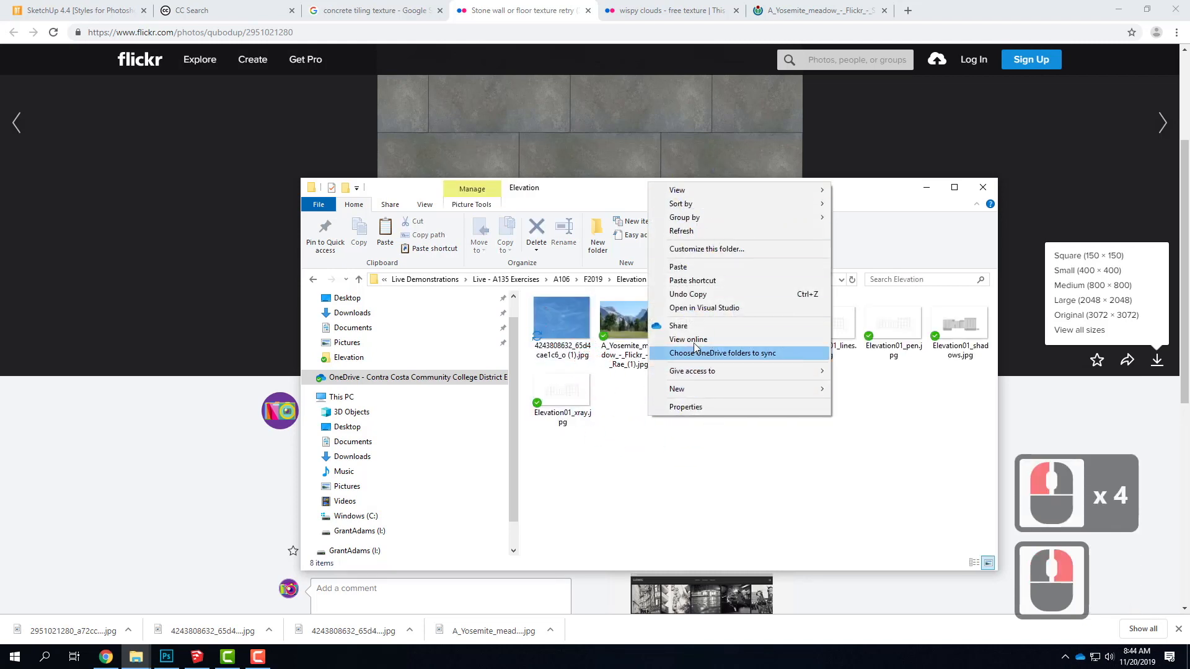
{"action": "left_click", "coordinate": [694, 266]}
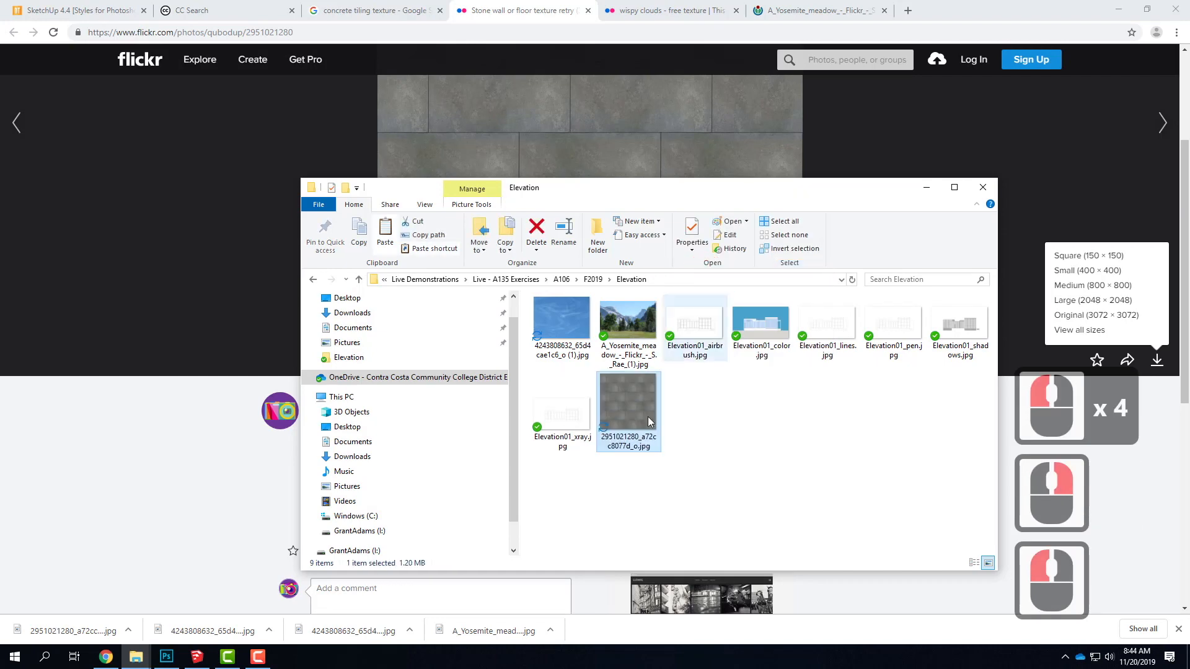
{"action": "left_click", "coordinate": [746, 458]}
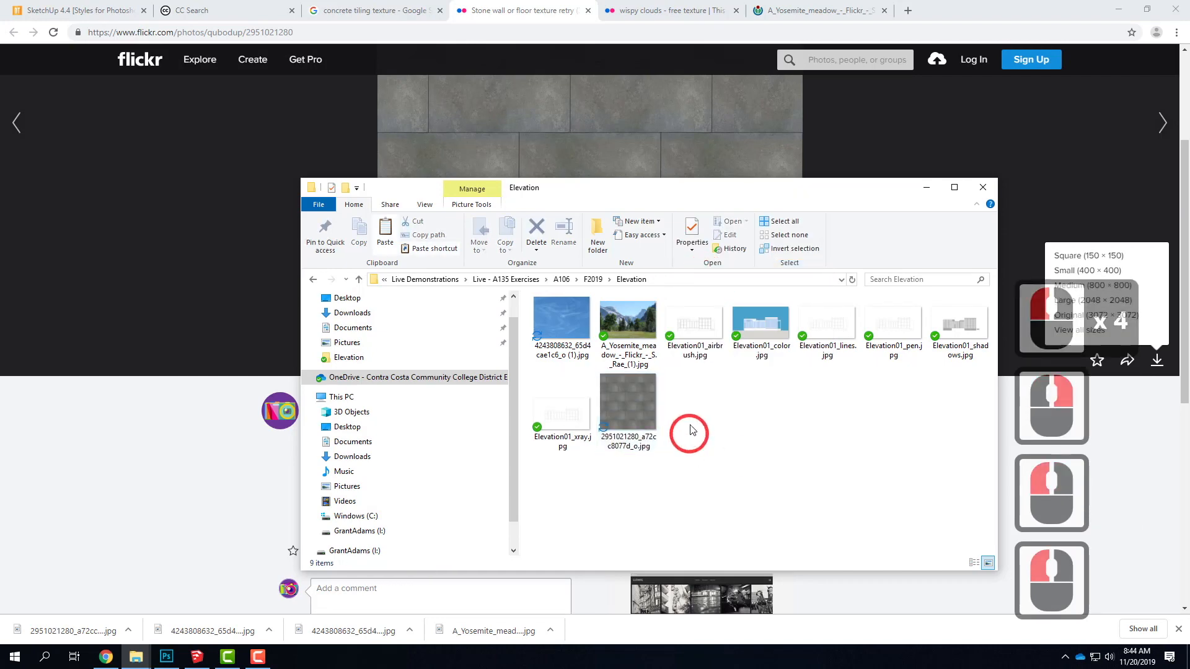
{"action": "left_click", "coordinate": [166, 656]}
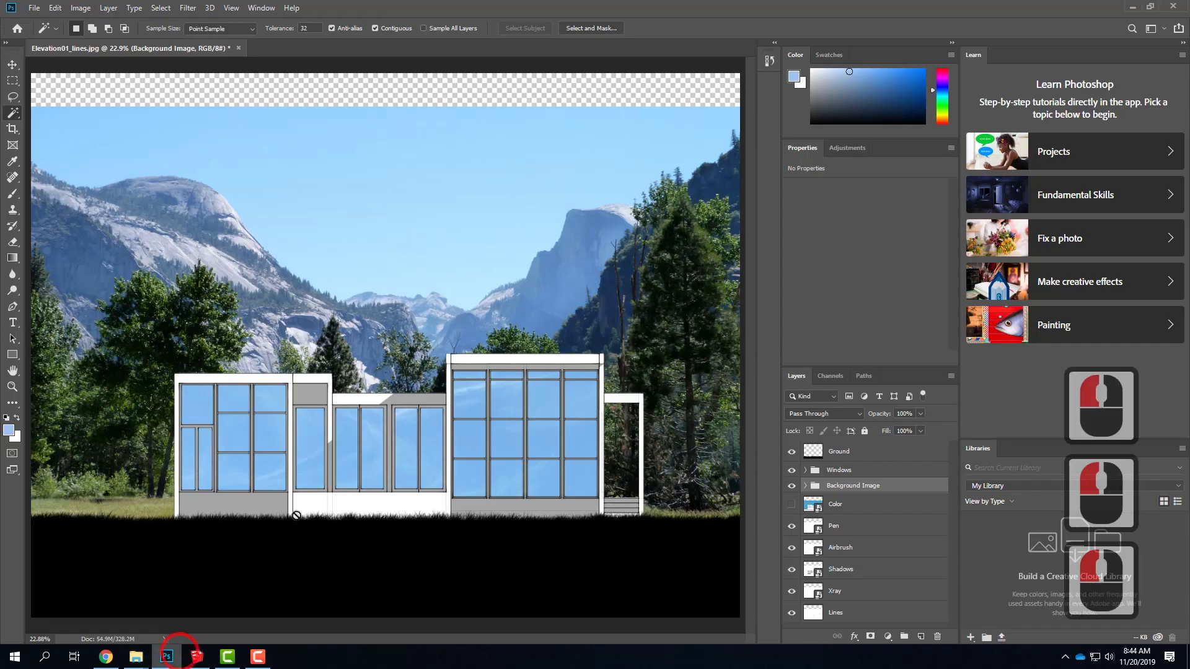
{"action": "left_click", "coordinate": [34, 8]}
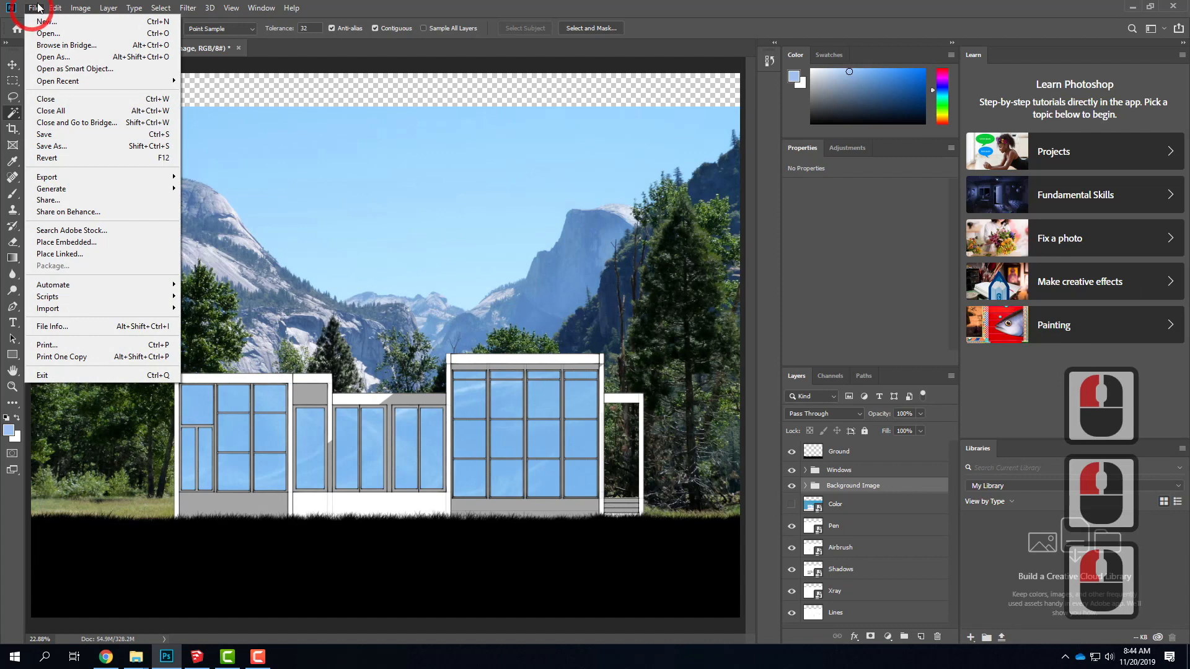
{"action": "left_click", "coordinate": [66, 242]}
{"action": "left_click", "coordinate": [149, 99]}
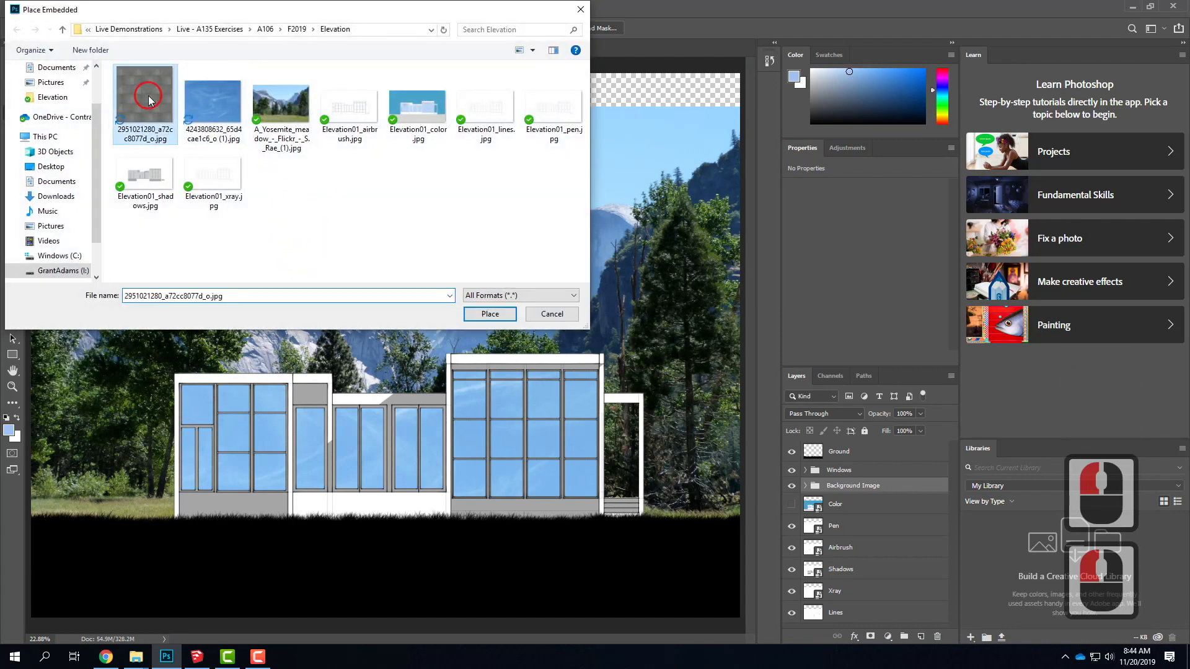
{"action": "left_click", "coordinate": [480, 315]}
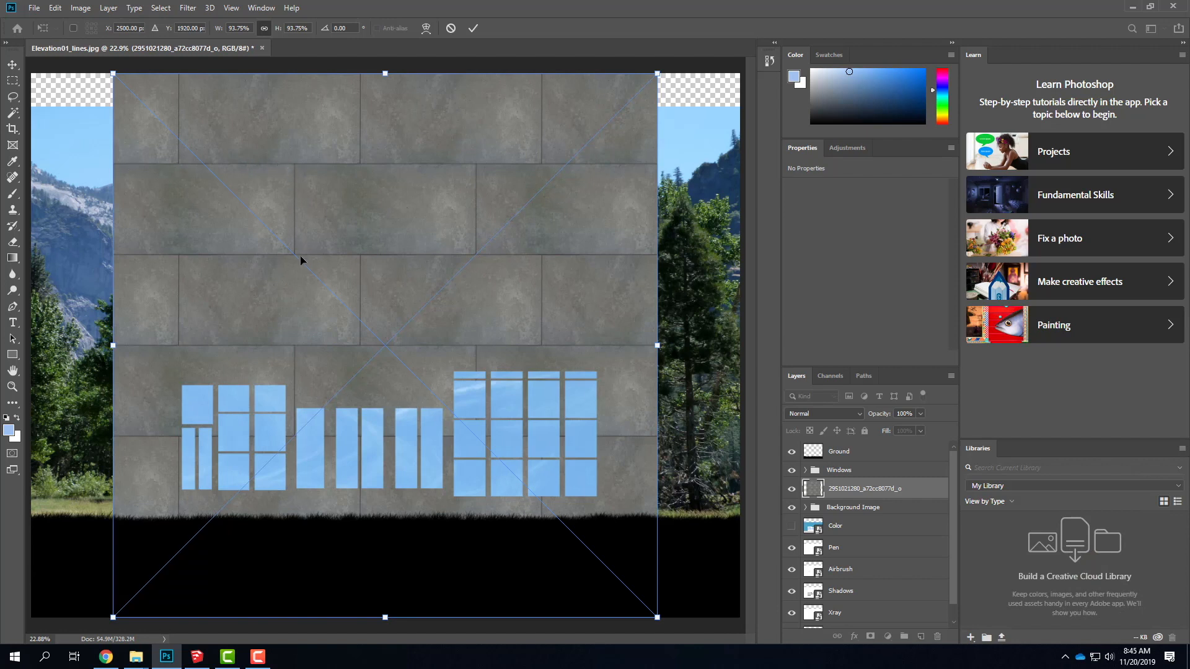
- Scale the placed stone texture to about 11.12% and commit it over the upper-left corner of the building's left wing
{"action": "left_click", "coordinate": [658, 73]}
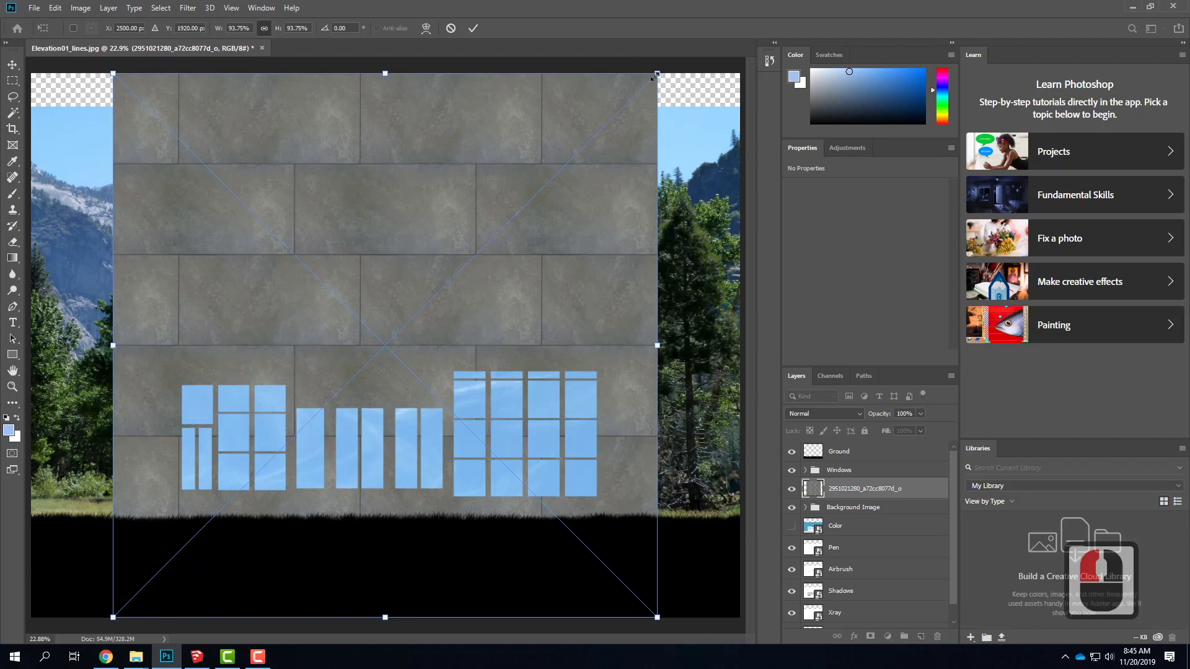
{"action": "left_click_drag", "start_coordinate": [654, 75], "coordinate": [173, 502]}
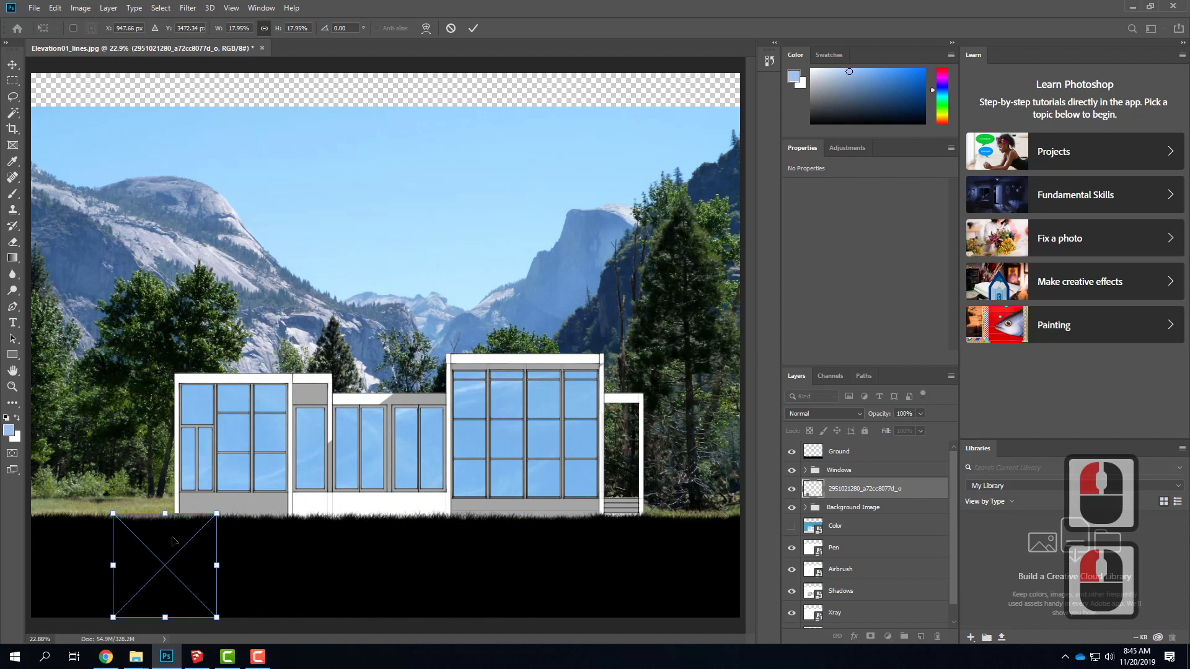
{"action": "left_click_drag", "start_coordinate": [181, 554], "coordinate": [228, 402]}
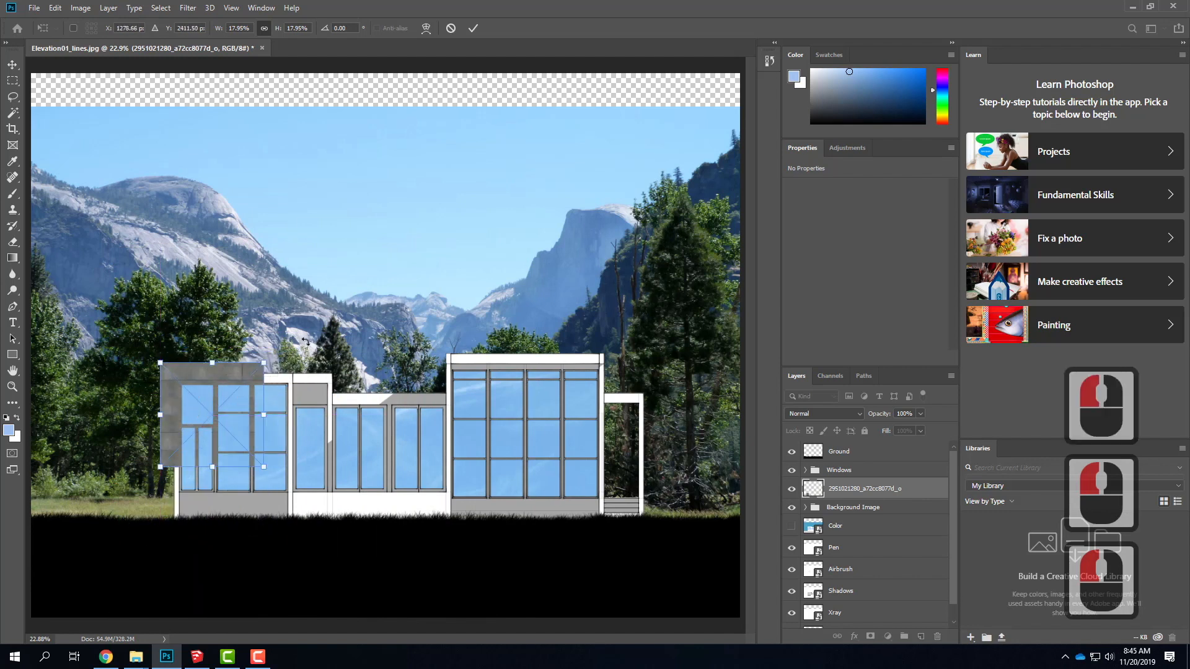
{"action": "left_click_drag", "start_coordinate": [266, 362], "coordinate": [189, 404]}
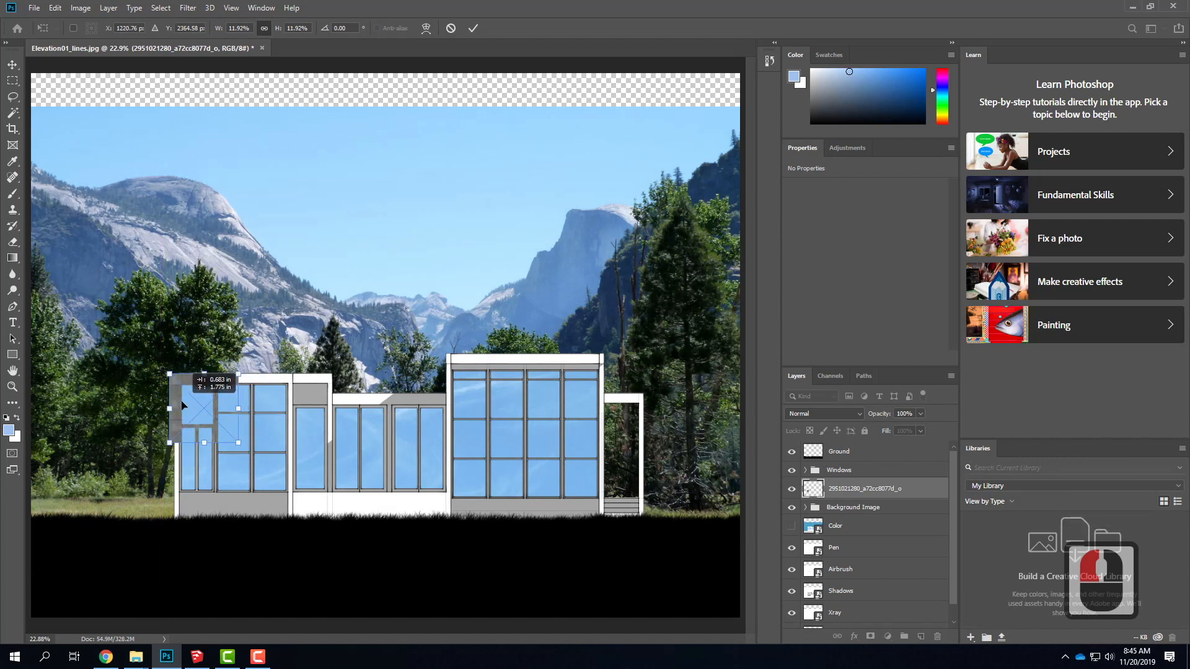
{"action": "left_click_drag", "start_coordinate": [185, 404], "coordinate": [184, 403]}
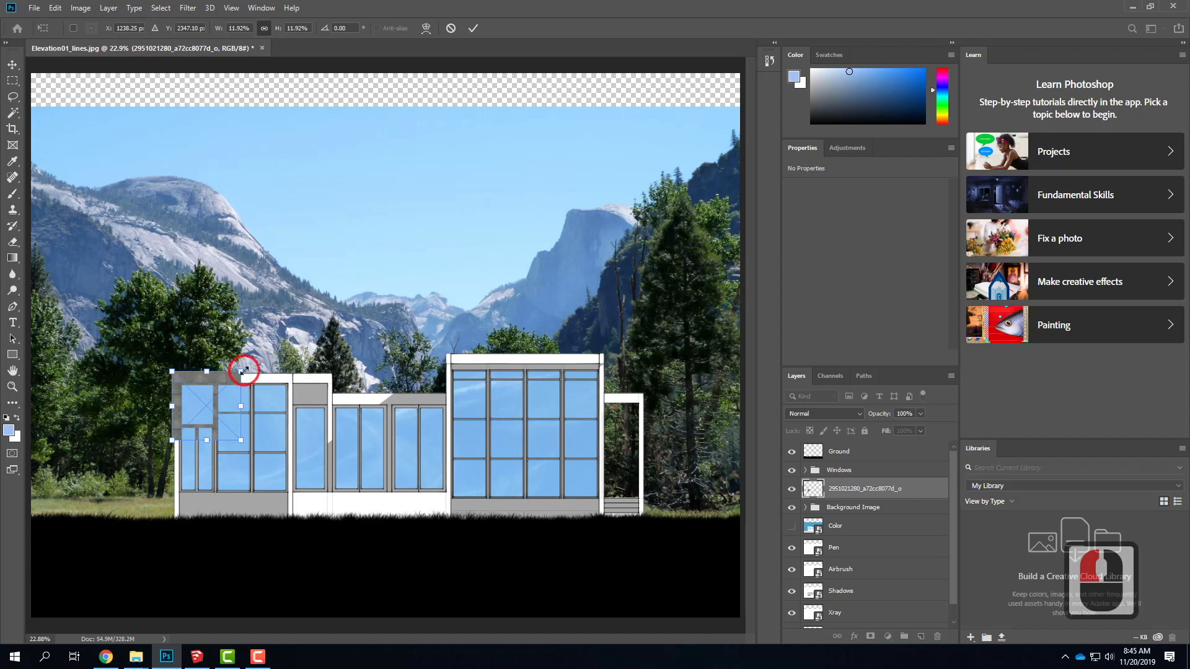
{"action": "left_click_drag", "start_coordinate": [238, 375], "coordinate": [230, 377]}
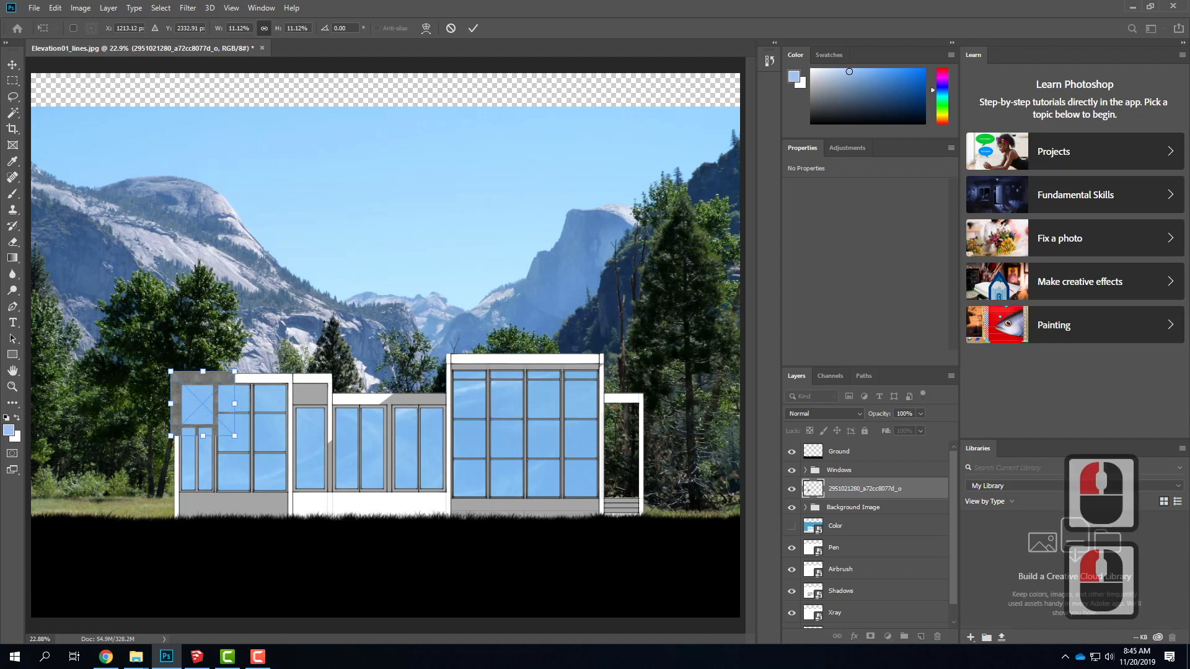
{"action": "left_click", "coordinate": [471, 28]}
- Select the area around the stone tile with the Rectangular Marquee, then copy and paste the tile as a new layer
{"action": "key", "text": "w"}
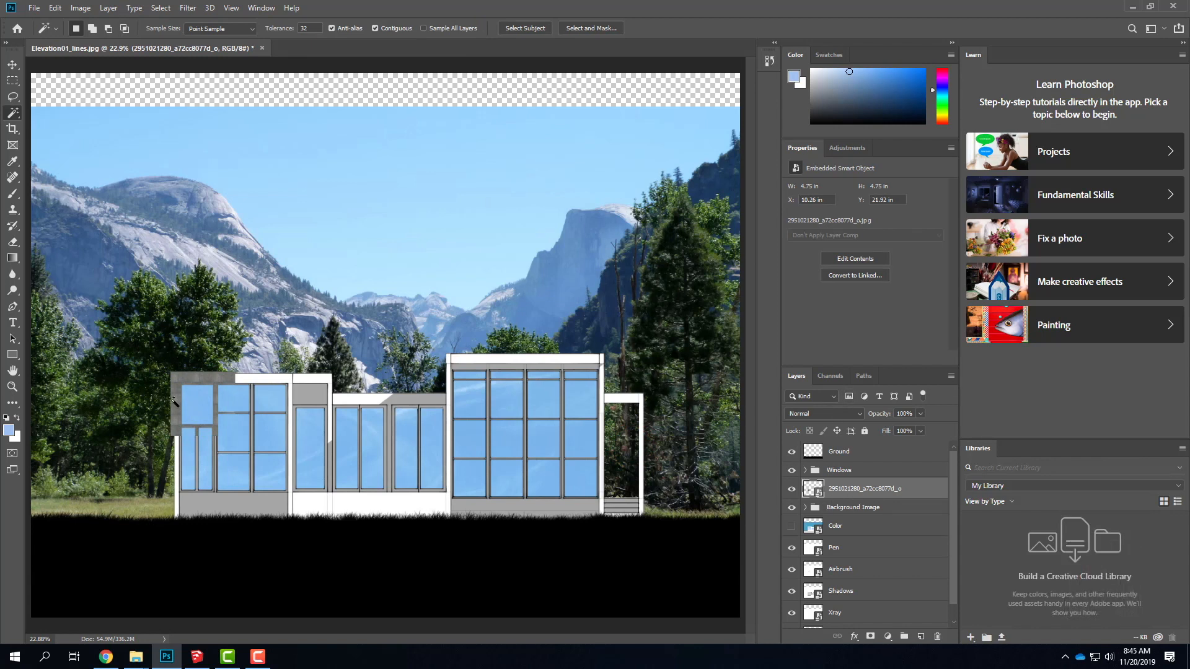
{"action": "left_click", "coordinate": [12, 82]}
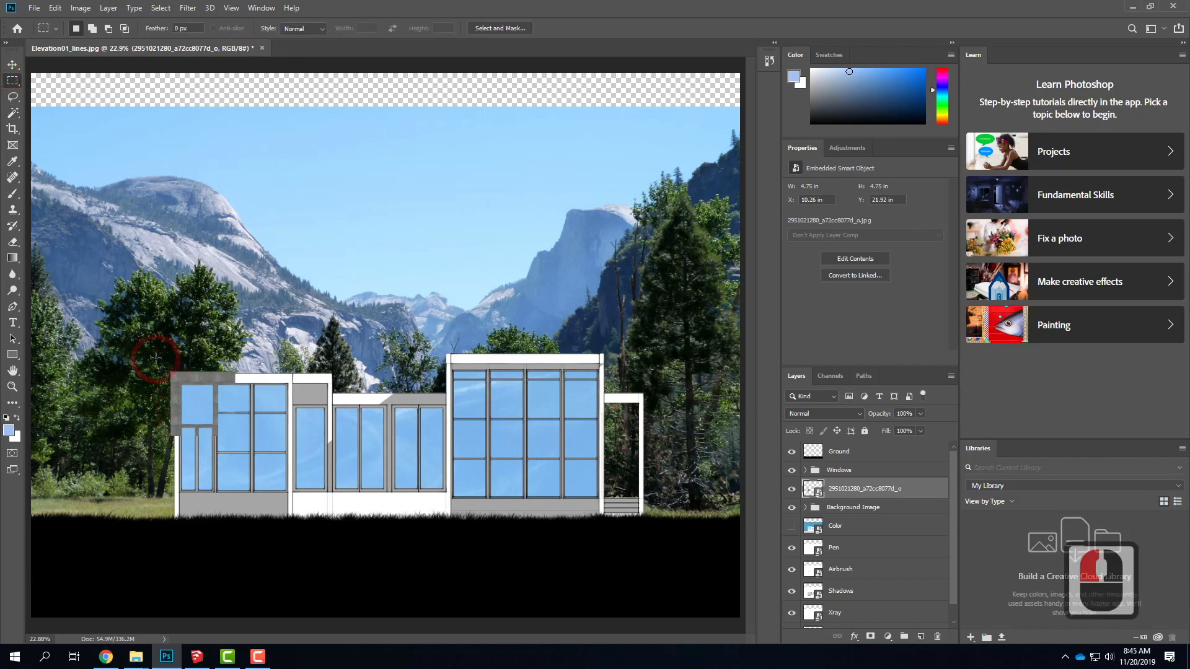
{"action": "left_click_drag", "start_coordinate": [254, 453], "coordinate": [254, 452]}
{"action": "left_click", "coordinate": [263, 444]}
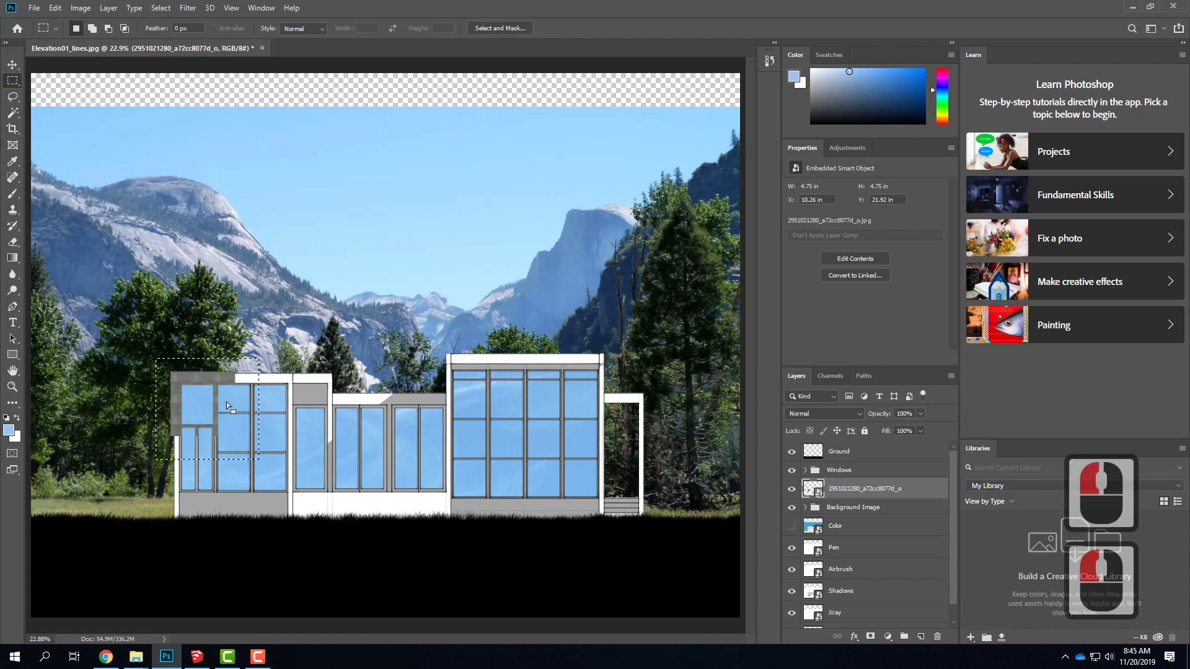
{"action": "left_click", "coordinate": [55, 9]}
{"action": "left_click", "coordinate": [66, 94]}
{"action": "left_click", "coordinate": [59, 8]}
{"action": "left_click", "coordinate": [66, 117]}
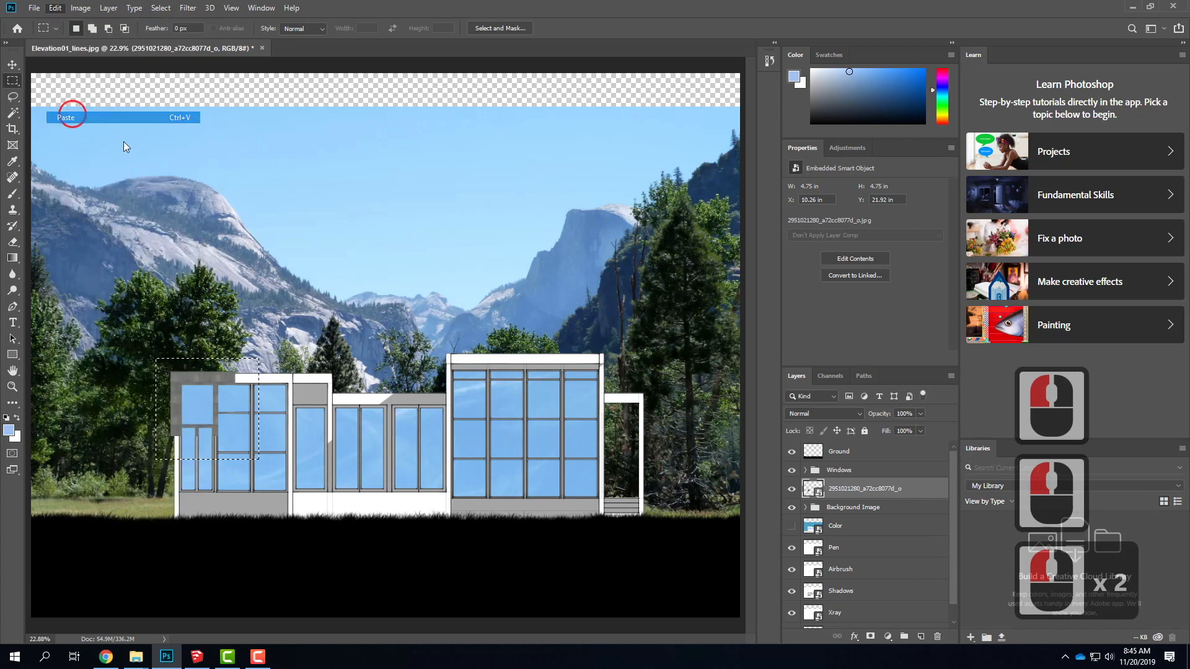
- Move the pasted tile flush against the original tile's right edge and hide the Windows group
{"action": "left_click", "coordinate": [11, 65]}
{"action": "left_click", "coordinate": [218, 398]}
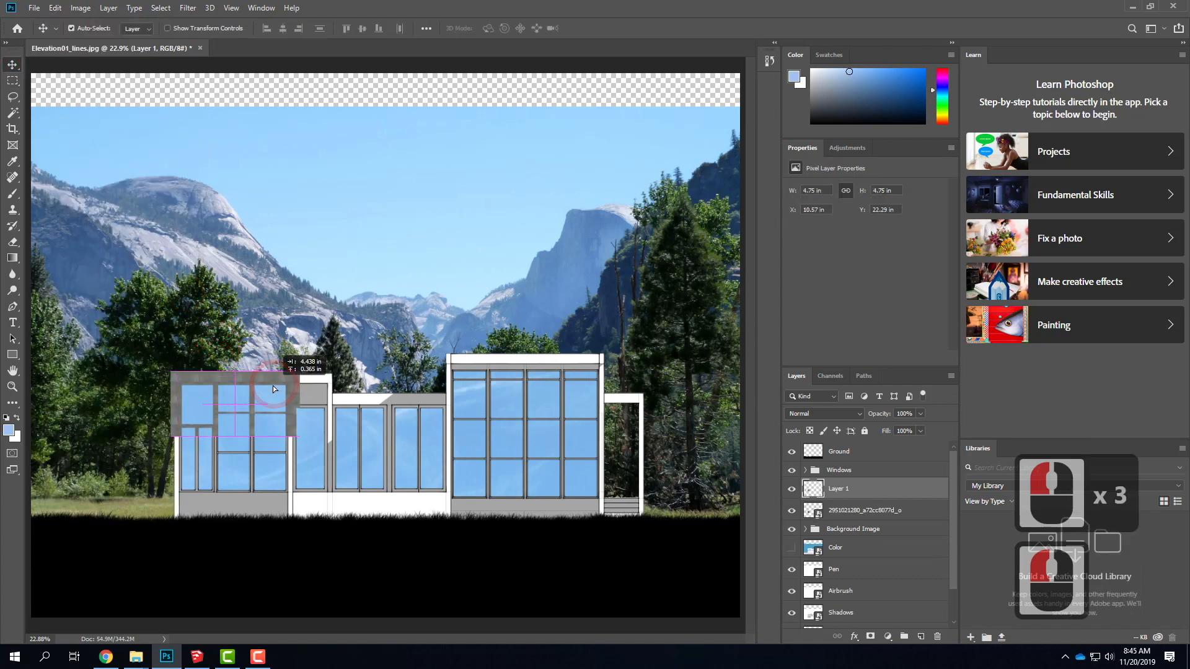
{"action": "left_click_drag", "start_coordinate": [274, 389], "coordinate": [276, 389]}
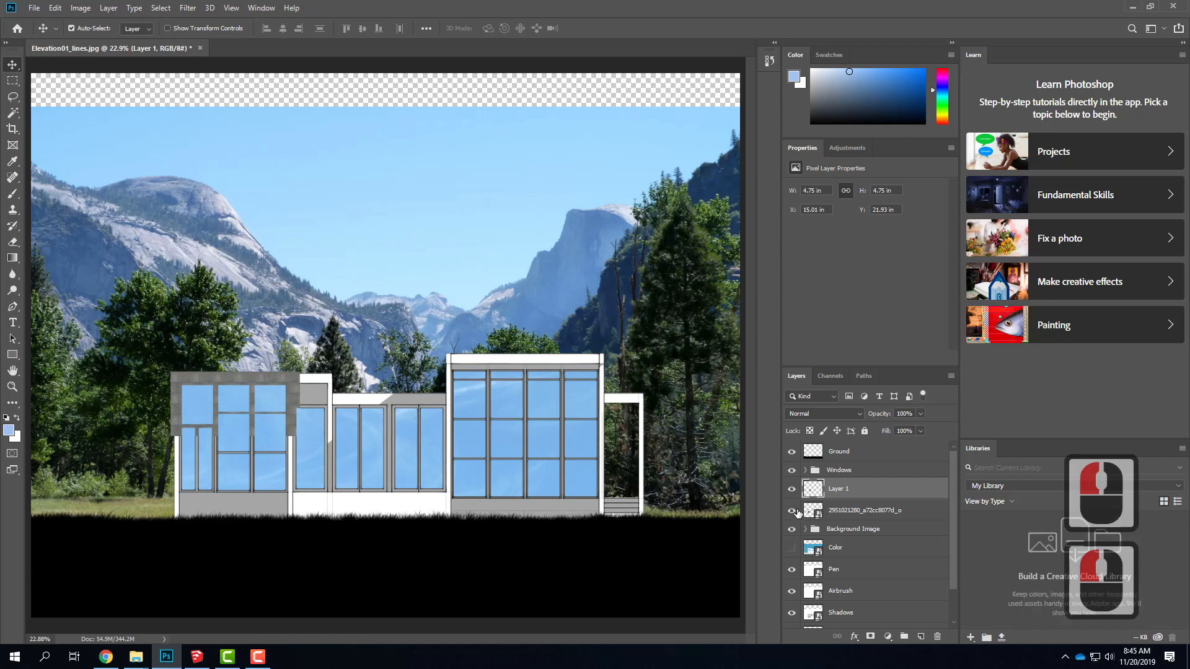
{"action": "left_click", "coordinate": [793, 470]}
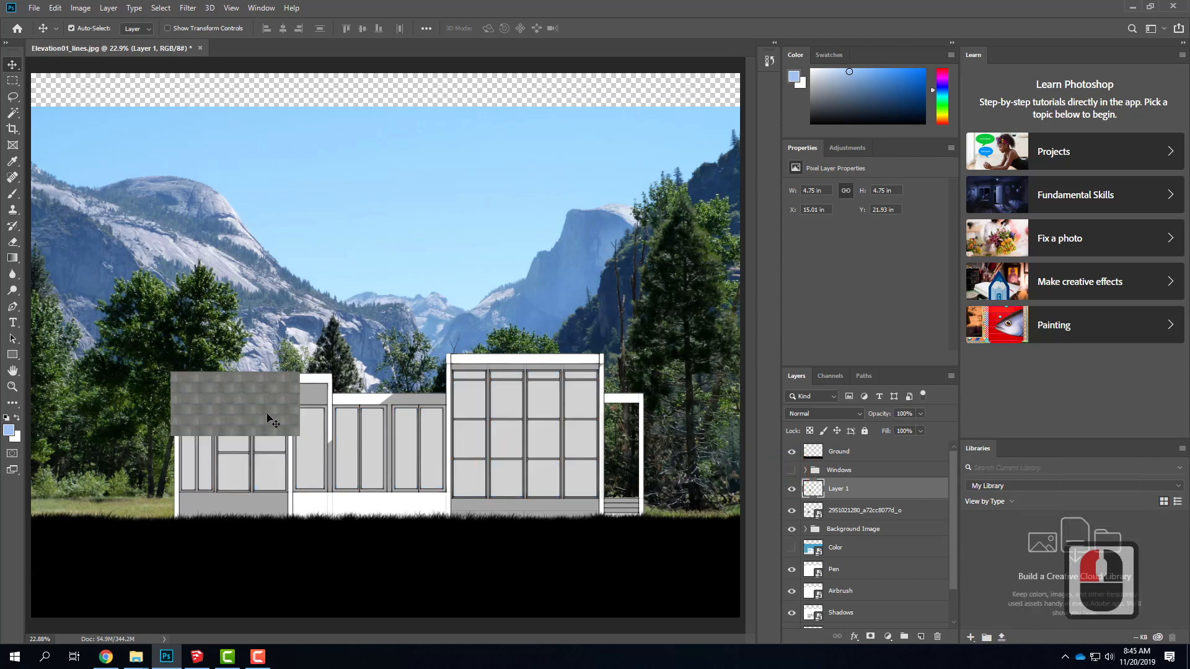
- Paste five more stone tiles and line them up edge to edge, extending the row past the tall block's right edge
{"action": "key", "text": "ctrl+v"}
{"action": "left_click_drag", "start_coordinate": [380, 347], "coordinate": [328, 406]}
{"action": "key", "text": "ctrl+v"}
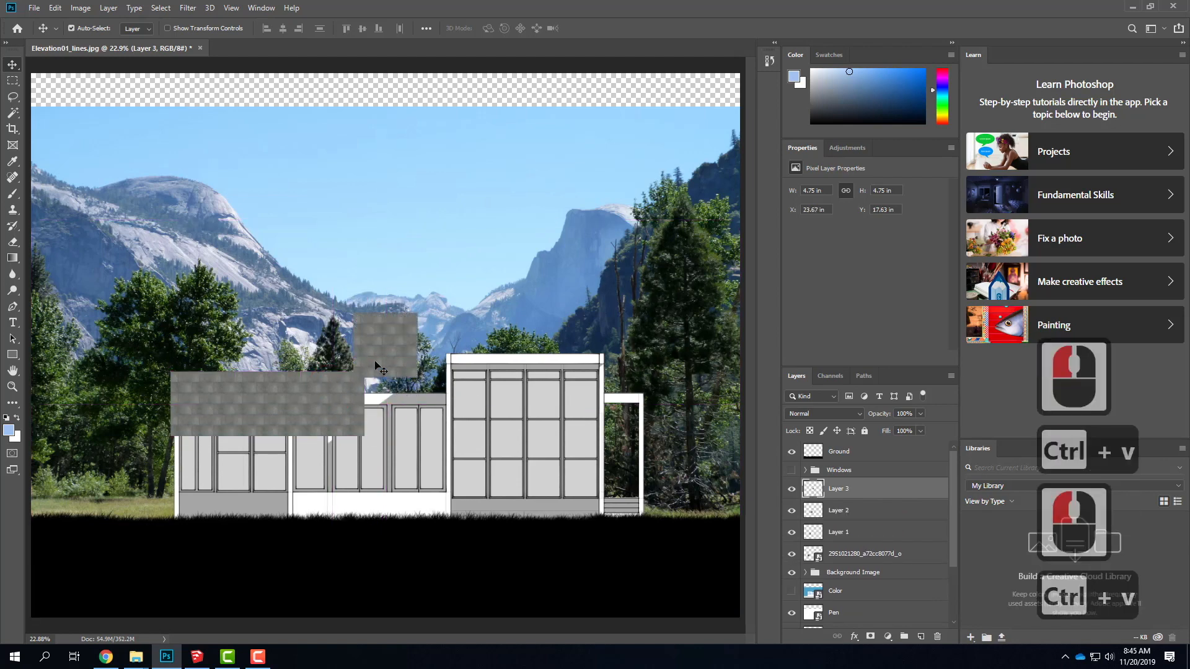
{"action": "left_click_drag", "start_coordinate": [407, 388], "coordinate": [395, 407]}
{"action": "key", "text": "ctrl+v"}
{"action": "left_click_drag", "start_coordinate": [399, 344], "coordinate": [465, 402]}
{"action": "key", "text": "ctrl+v"}
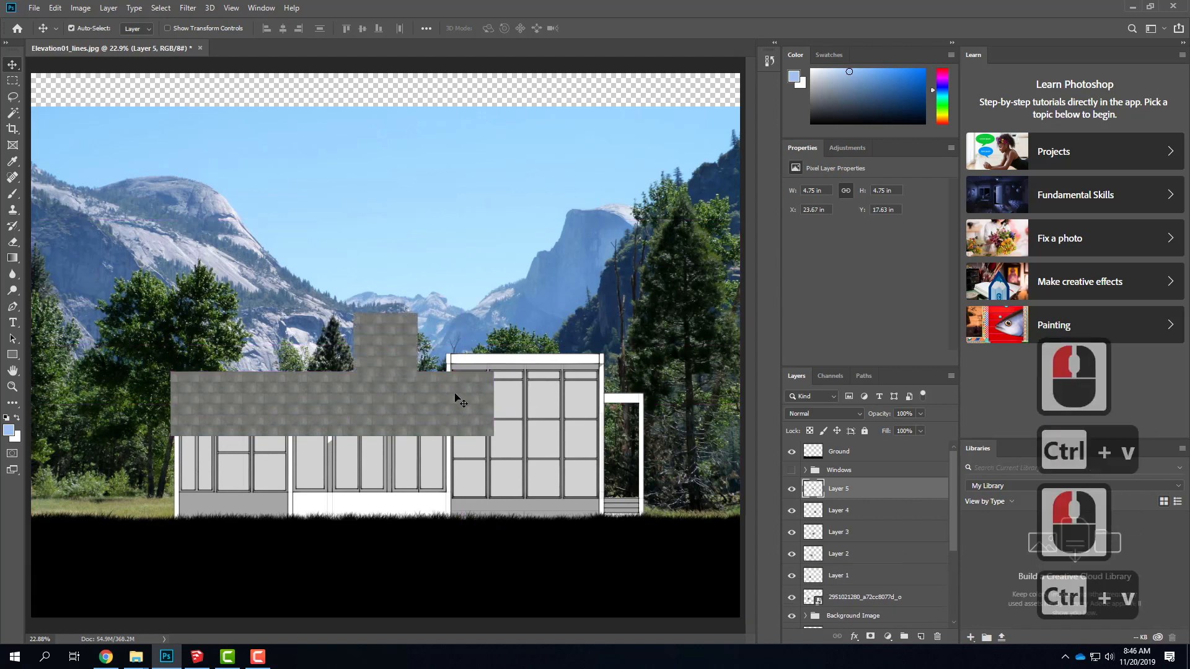
{"action": "left_click_drag", "start_coordinate": [401, 340], "coordinate": [541, 400]}
{"action": "key", "text": "ctrl+v"}
{"action": "left_click_drag", "start_coordinate": [376, 351], "coordinate": [583, 406]}
- Paste three stone tiles side by side above the first row to cover the top of the tall right block
{"action": "key", "text": "ctrl+v"}
{"action": "left_click_drag", "start_coordinate": [414, 343], "coordinate": [596, 338]}
{"action": "key", "text": "ctrl+v"}
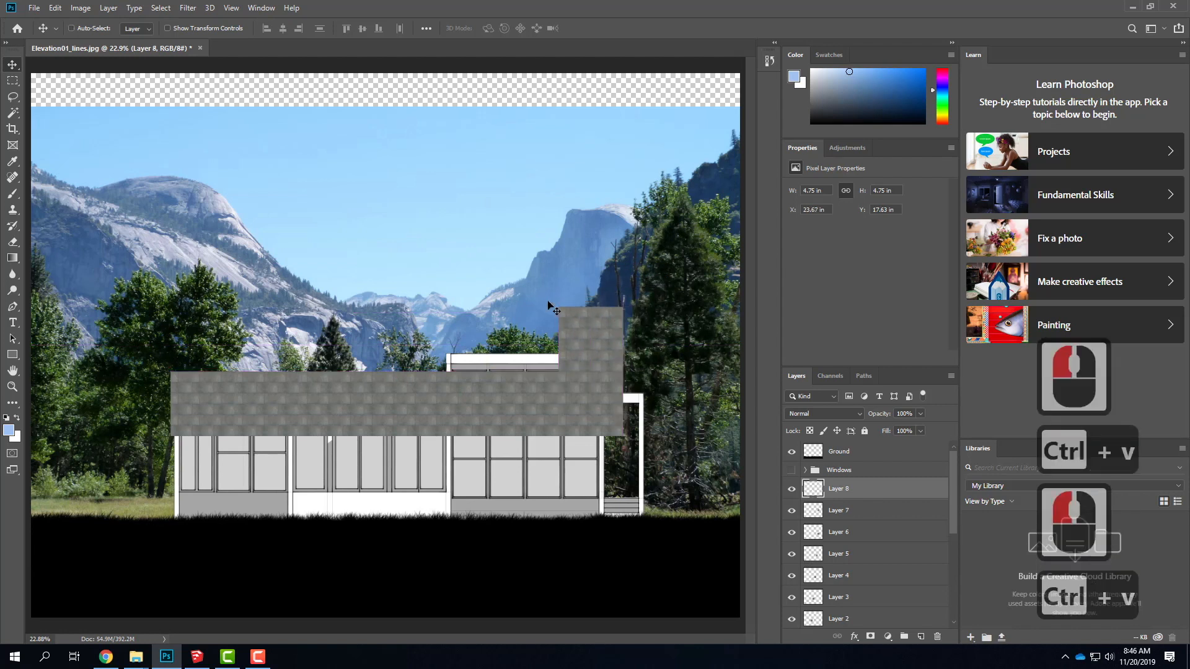
{"action": "left_click_drag", "start_coordinate": [375, 331], "coordinate": [508, 310]}
{"action": "left_click_drag", "start_coordinate": [393, 338], "coordinate": [468, 331]}
- Paste seven stone tiles directly beneath the first full row, working from the tall block back to the building's left edge
{"action": "key", "text": "ctrl+v"}
{"action": "left_click_drag", "start_coordinate": [399, 345], "coordinate": [605, 469]}
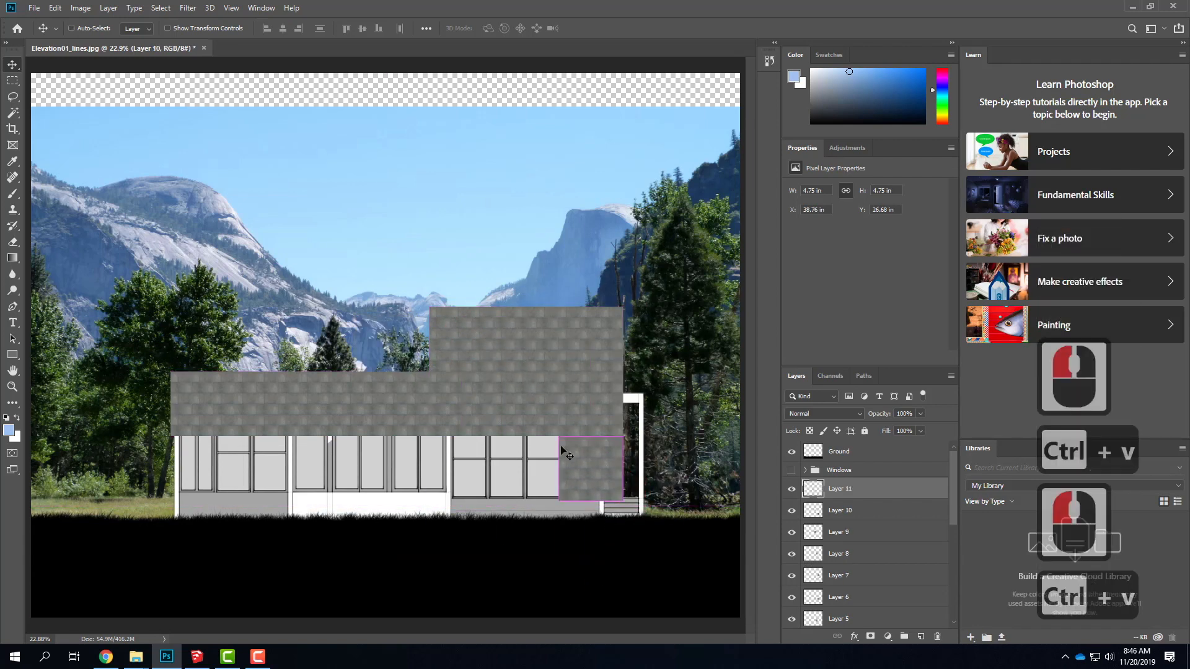
{"action": "key", "text": "ctrl+v"}
{"action": "left_click_drag", "start_coordinate": [393, 340], "coordinate": [534, 462]}
{"action": "key", "text": "ctrl+v"}
{"action": "left_click_drag", "start_coordinate": [382, 349], "coordinate": [458, 471]}
{"action": "key", "text": "ctrl+v"}
{"action": "left_click_drag", "start_coordinate": [391, 355], "coordinate": [401, 476]}
{"action": "key", "text": "ctrl+v"}
{"action": "left_click_drag", "start_coordinate": [381, 354], "coordinate": [329, 470]}
{"action": "key", "text": "ctrl+v"}
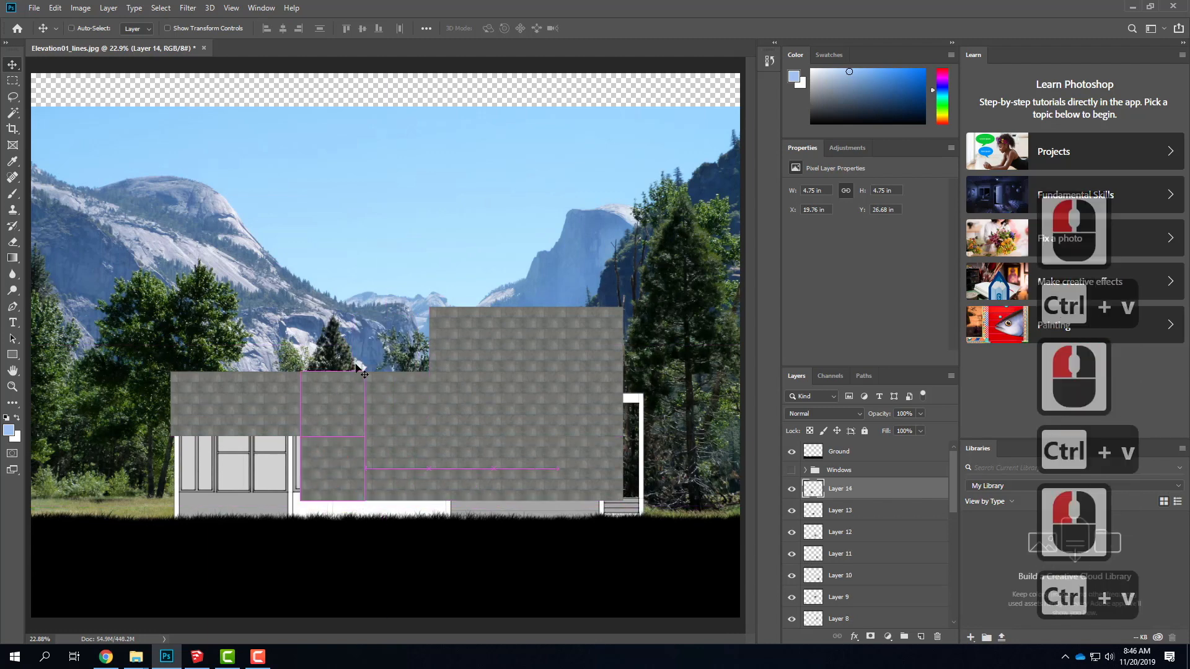
{"action": "left_click_drag", "start_coordinate": [378, 347], "coordinate": [247, 460]}
{"action": "key", "text": "ctrl+v"}
{"action": "left_click_drag", "start_coordinate": [385, 341], "coordinate": [210, 468]}
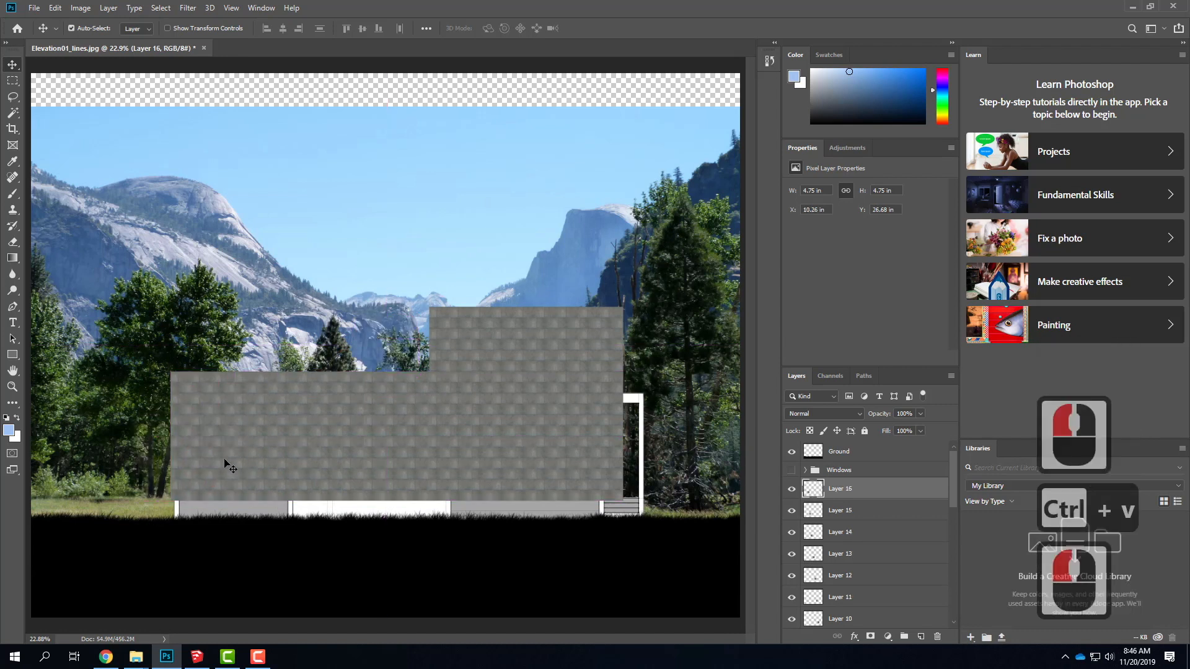
- Paste a bottom row of seven stone tiles from the building's left edge to the tall block, covering the wall base
{"action": "key", "text": "ctrl+v"}
{"action": "left_click_drag", "start_coordinate": [343, 355], "coordinate": [191, 516]}
{"action": "left_click", "coordinate": [187, 518]}
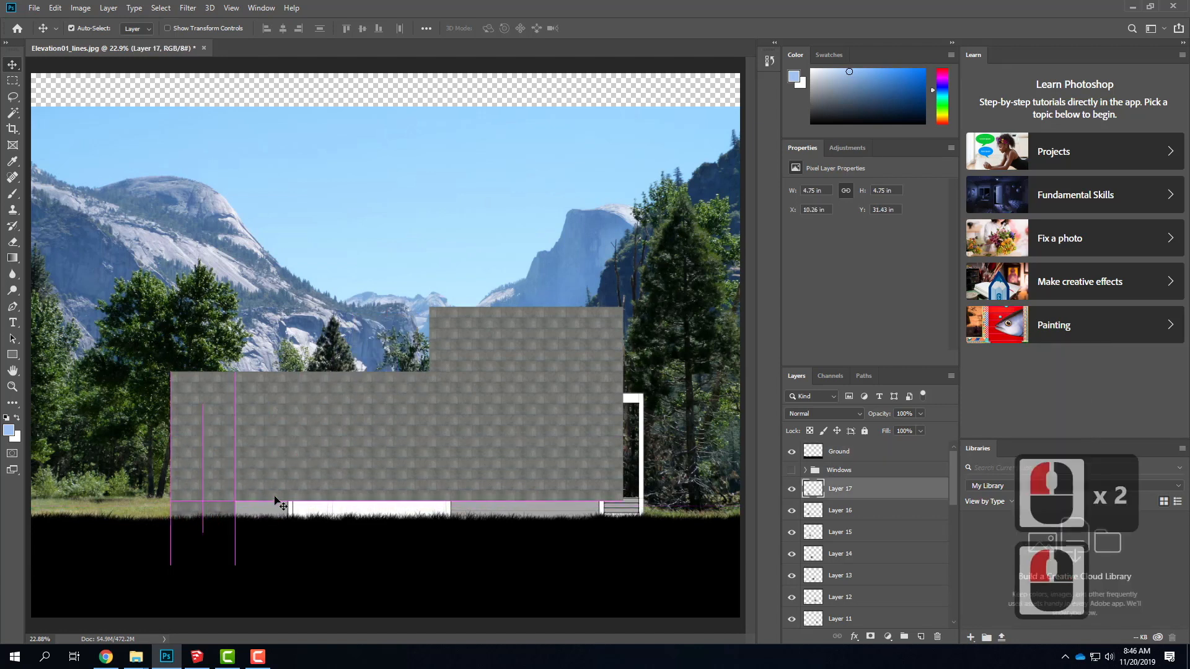
{"action": "key", "text": "ctrl+v"}
{"action": "left_click_drag", "start_coordinate": [397, 343], "coordinate": [284, 527]}
{"action": "key", "text": "ctrl+v"}
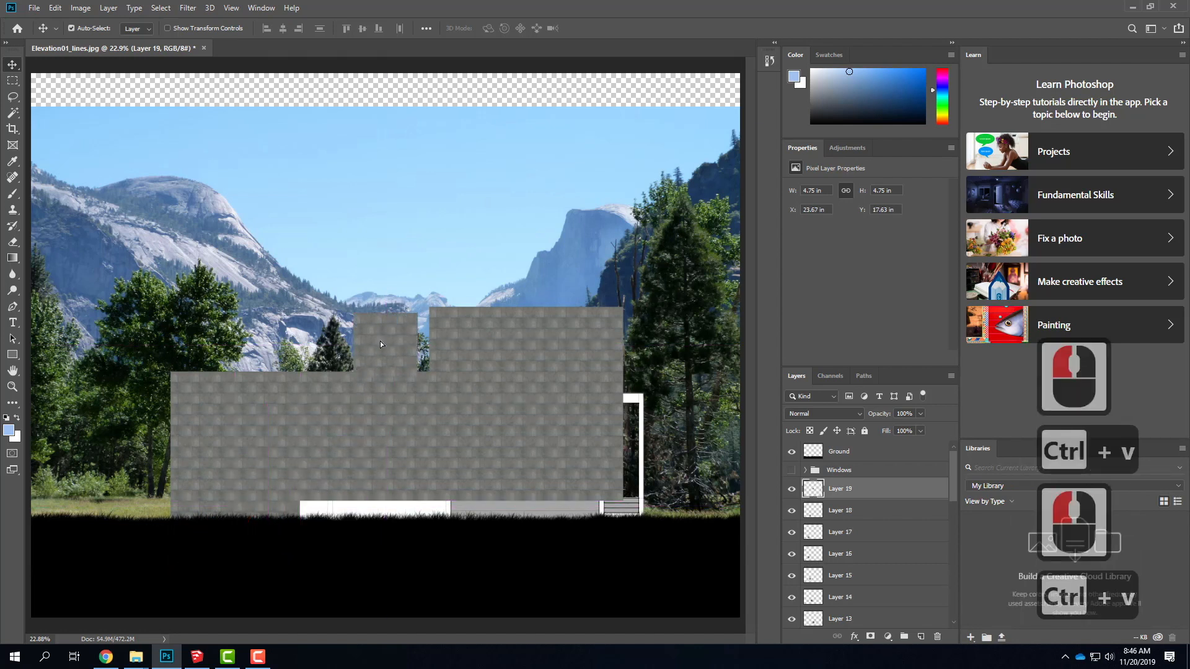
{"action": "left_click_drag", "start_coordinate": [381, 345], "coordinate": [327, 528]}
{"action": "key", "text": "ctrl+v"}
{"action": "left_click_drag", "start_coordinate": [403, 341], "coordinate": [415, 531]}
{"action": "key", "text": "ctrl+v"}
{"action": "left_click_drag", "start_coordinate": [440, 382], "coordinate": [479, 526]}
{"action": "key", "text": "ctrl+v"}
{"action": "left_click_drag", "start_coordinate": [387, 341], "coordinate": [531, 526]}
{"action": "key", "text": "ctrl+v"}
{"action": "left_click_drag", "start_coordinate": [412, 335], "coordinate": [593, 527]}
- Stack three pasted stone tiles in a column over the porch at the building's right end, aligned with the existing rows
{"action": "key", "text": "ctrl+v"}
{"action": "left_click_drag", "start_coordinate": [384, 344], "coordinate": [649, 522]}
{"action": "key", "text": "ctrl+v"}
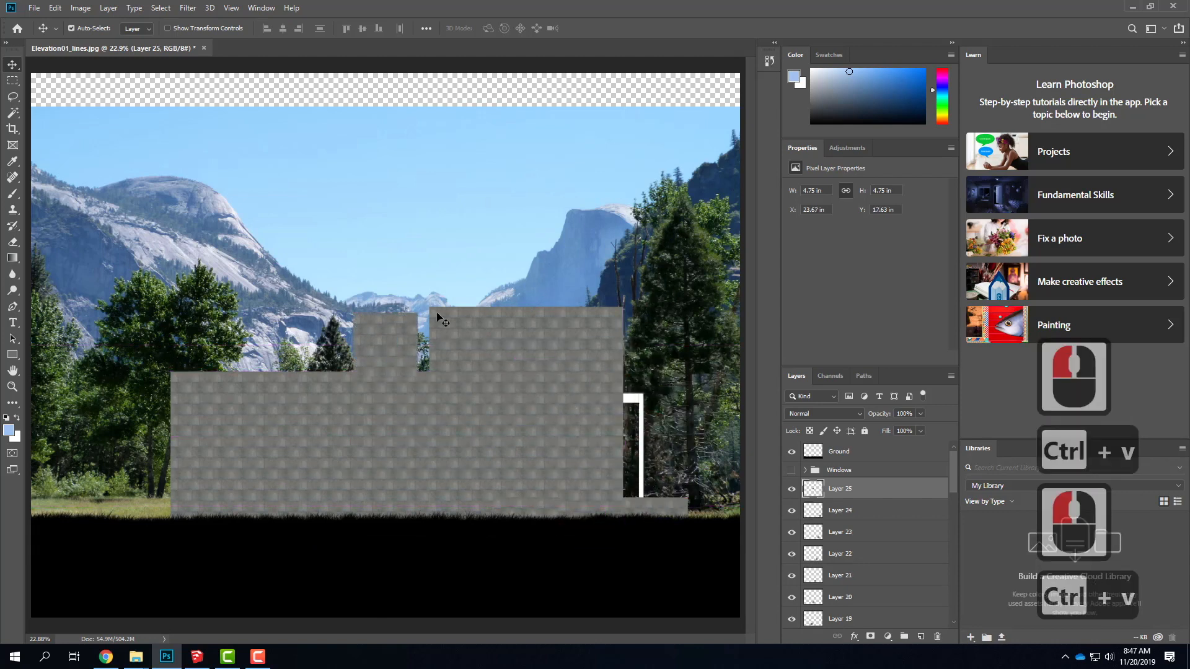
{"action": "left_click_drag", "start_coordinate": [425, 364], "coordinate": [657, 469]}
{"action": "key", "text": "ctrl+v"}
{"action": "left_click_drag", "start_coordinate": [382, 347], "coordinate": [652, 403]}
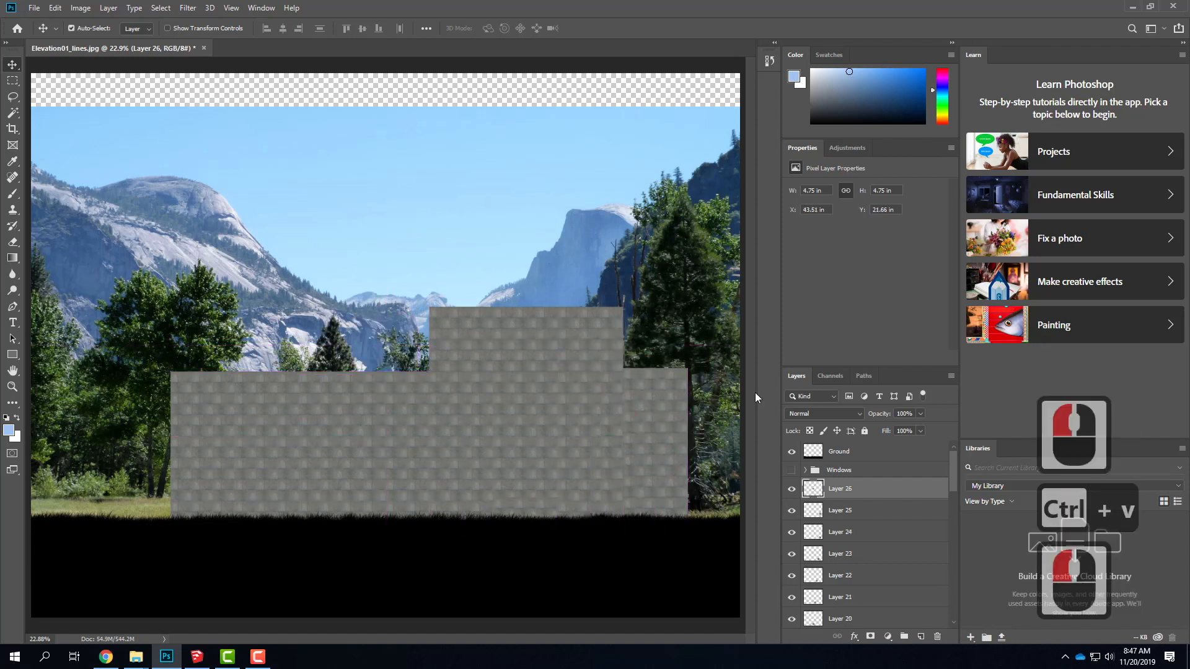
{"action": "left_click_drag", "start_coordinate": [652, 399], "coordinate": [652, 402]}
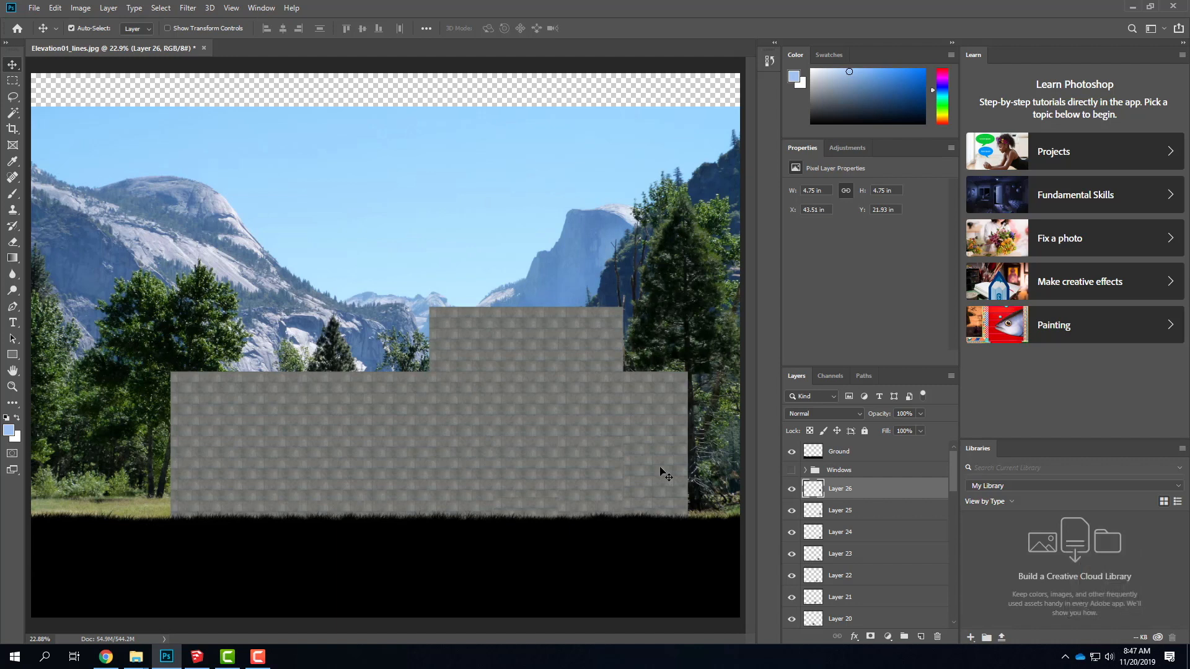
{"action": "scroll", "coordinate": [897, 555], "scroll_direction": "down", "scroll_amount": 16}
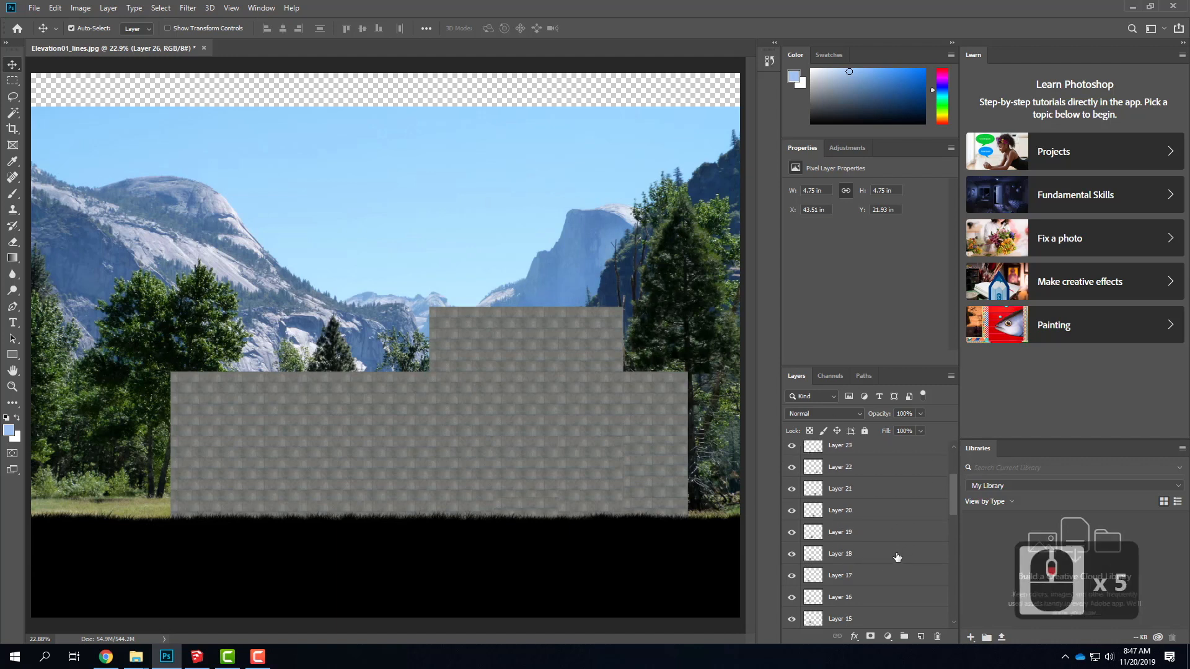
{"action": "scroll", "coordinate": [897, 559], "scroll_direction": "down", "scroll_amount": 6}
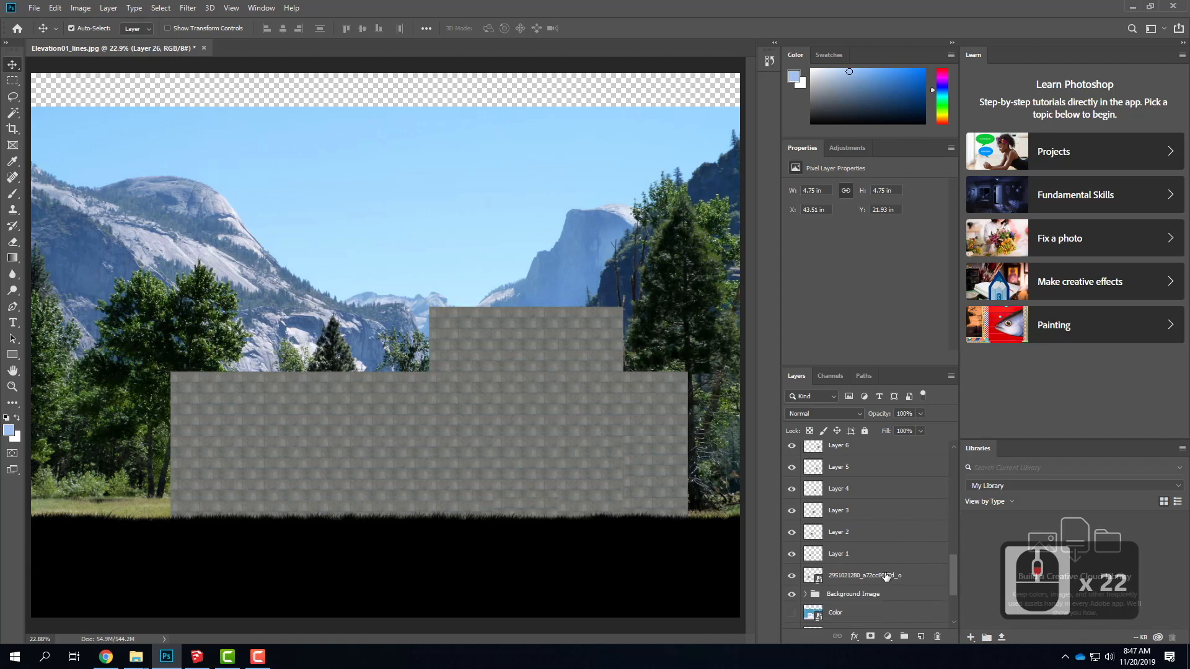
{"action": "left_click", "coordinate": [853, 578]}
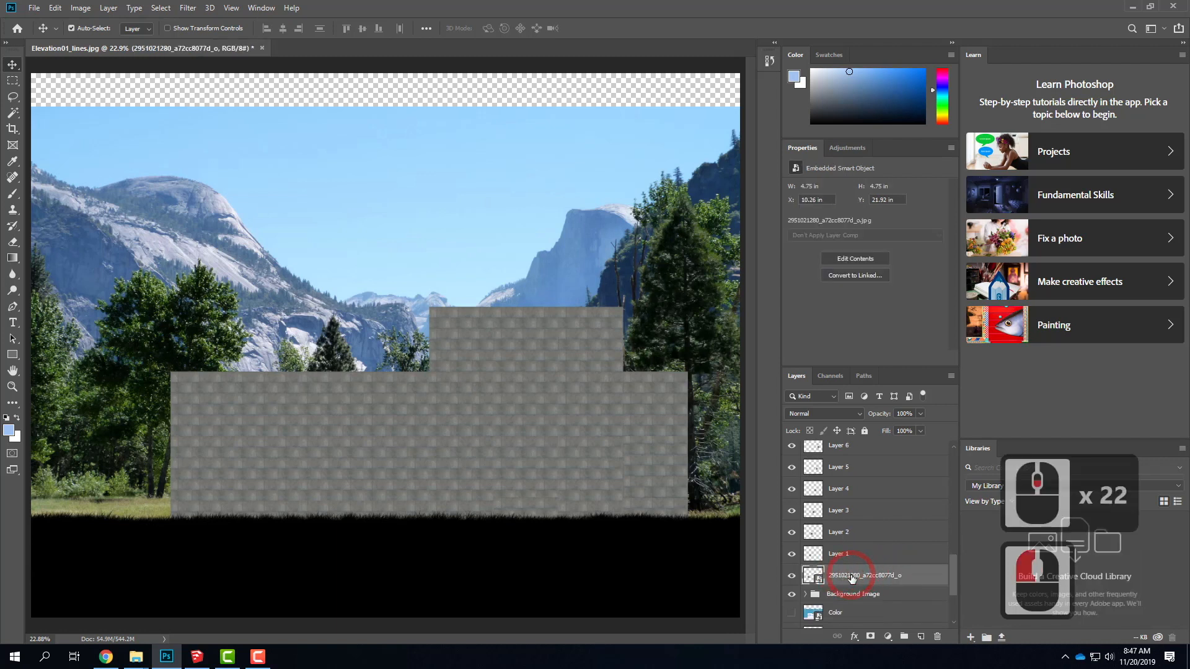
{"action": "left_click", "coordinate": [792, 576]}
{"action": "left_click", "coordinate": [792, 576]}
{"action": "left_click", "coordinate": [906, 580]}
{"action": "scroll", "coordinate": [908, 581], "scroll_direction": "up", "scroll_amount": 13}
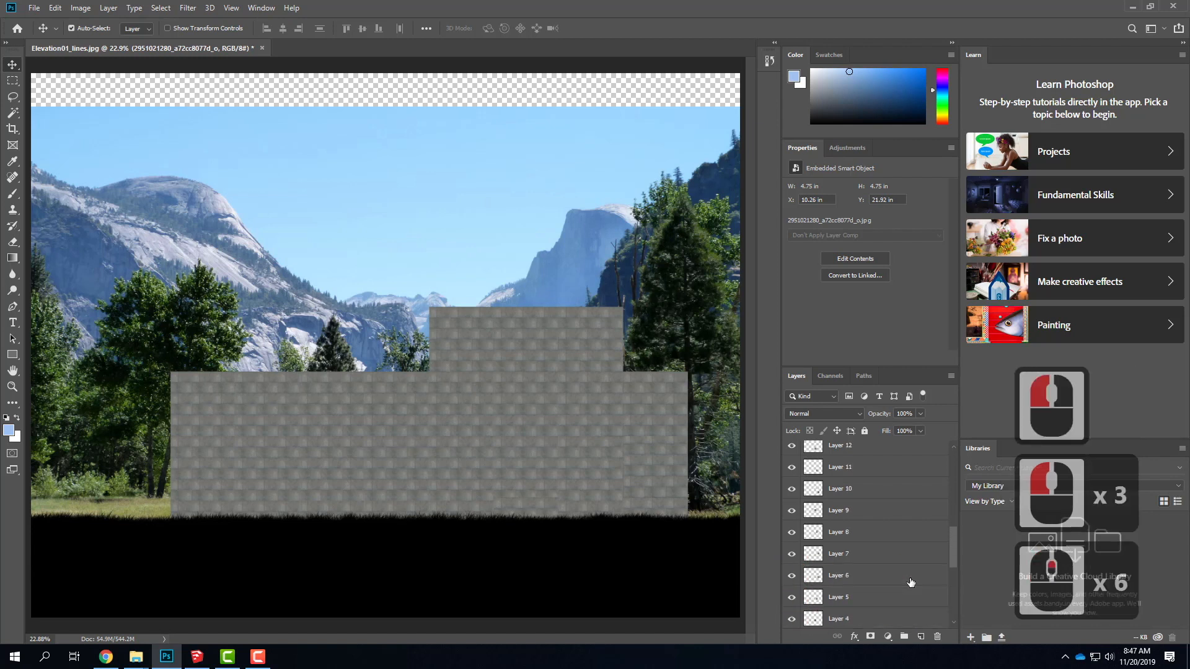
{"action": "scroll", "coordinate": [910, 579], "scroll_direction": "up", "scroll_amount": 9}
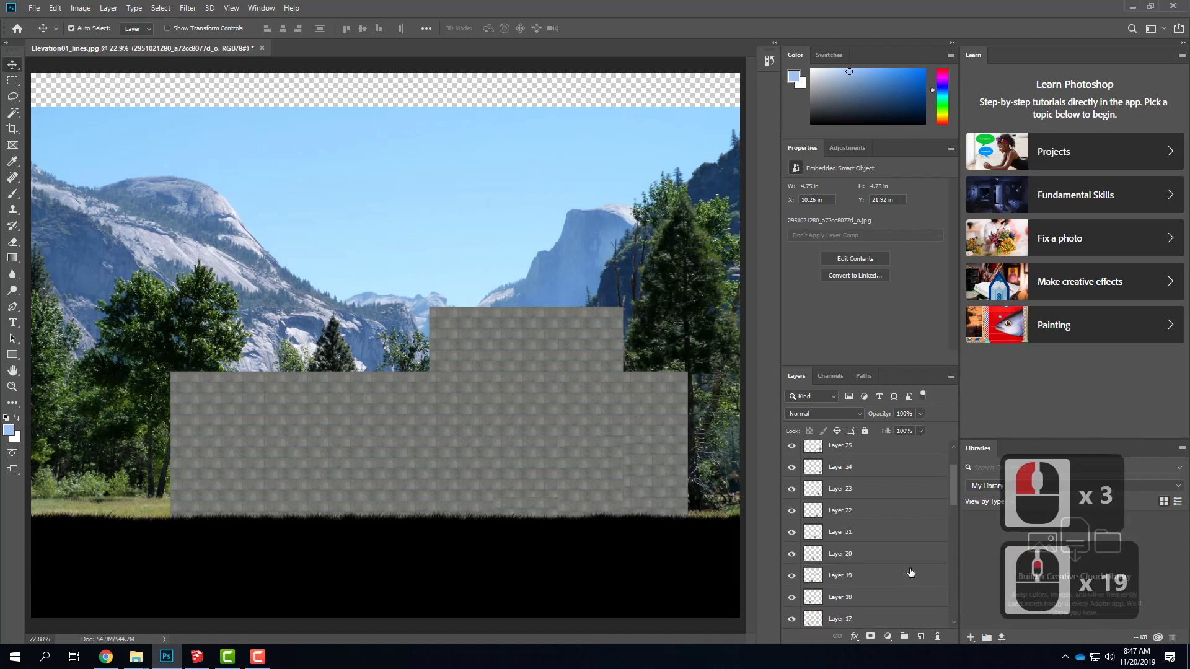
{"action": "left_click", "coordinate": [863, 488], "text": "shift"}
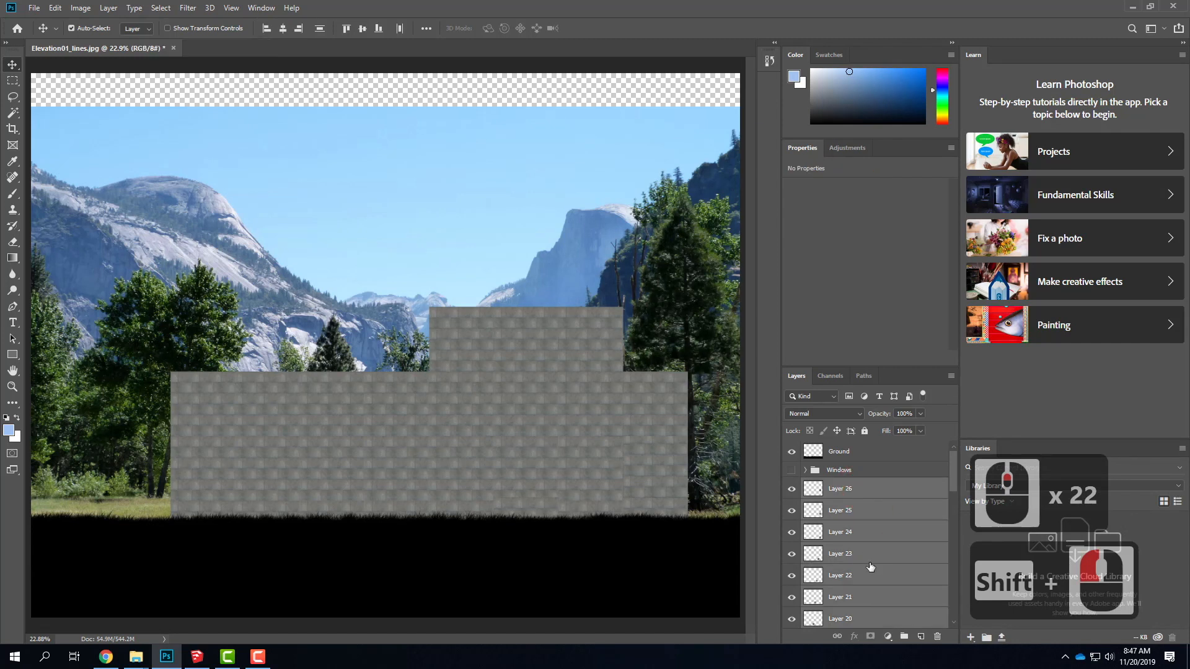
{"action": "left_click", "coordinate": [108, 8]}
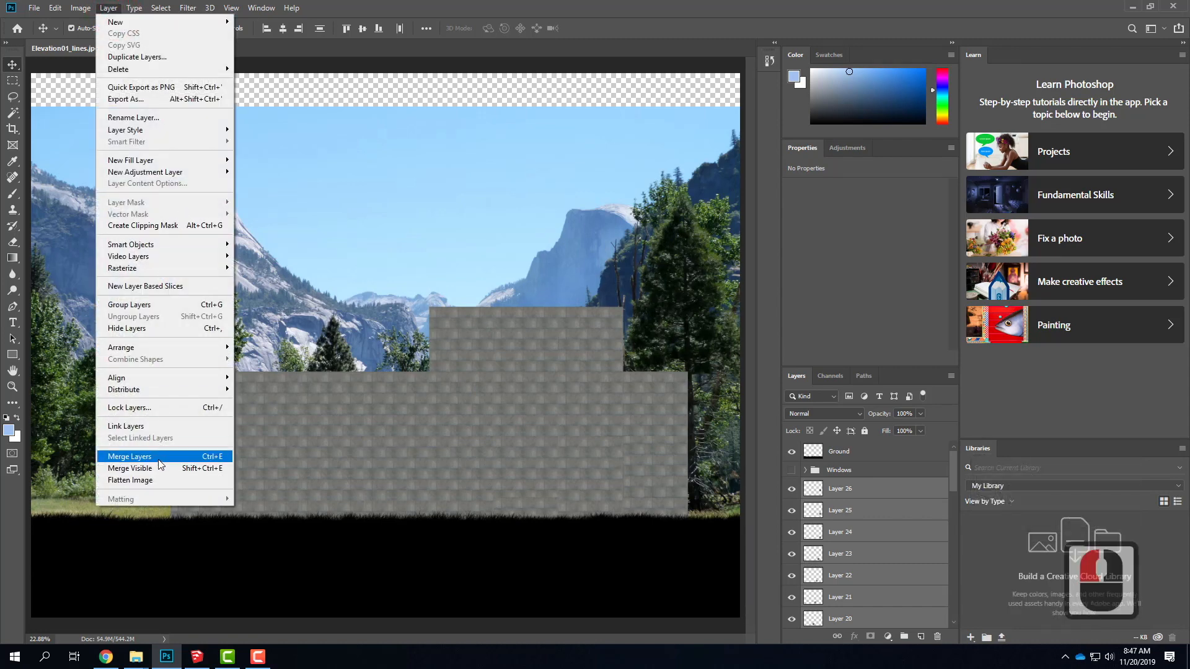
{"action": "left_click", "coordinate": [133, 456]}
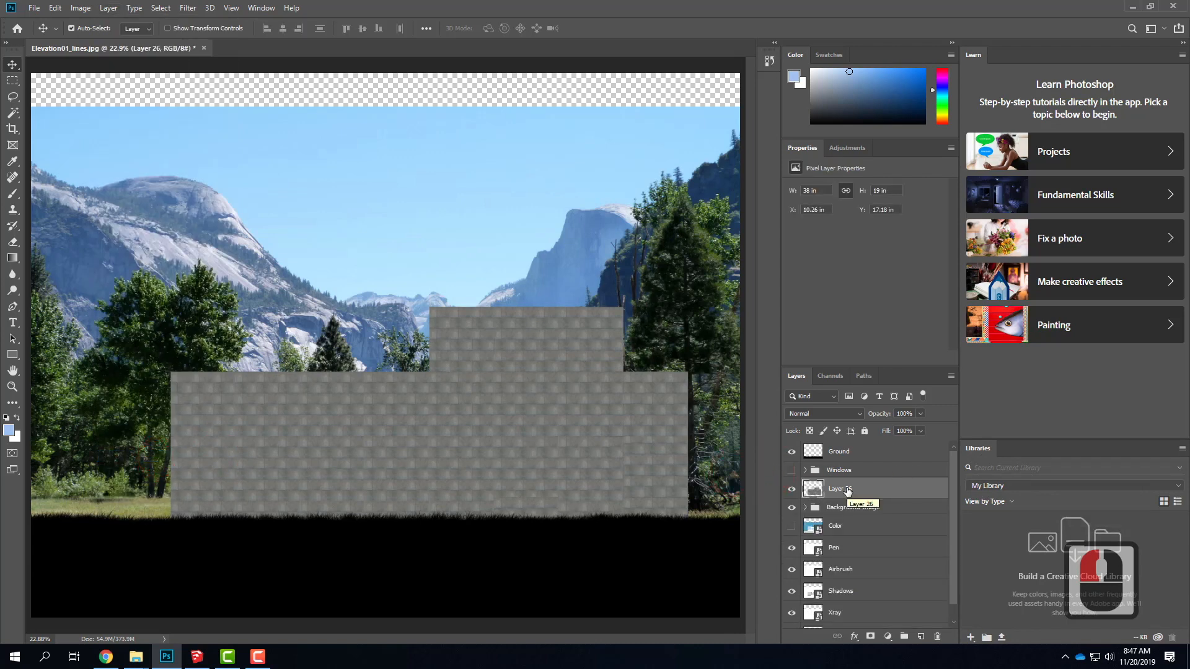
- Rename the merged stone layer as Concrete Texture
{"action": "double_click", "coordinate": [849, 489]}
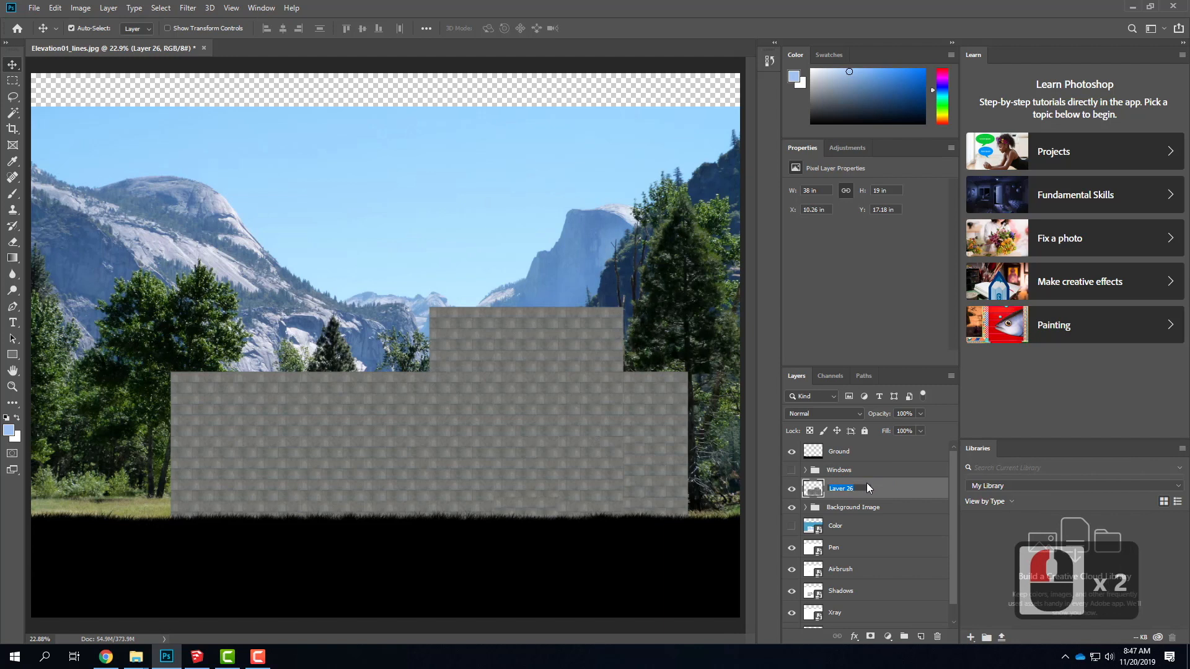
{"action": "type", "text": "Concrete Texture"}
{"action": "key", "text": "Return"}
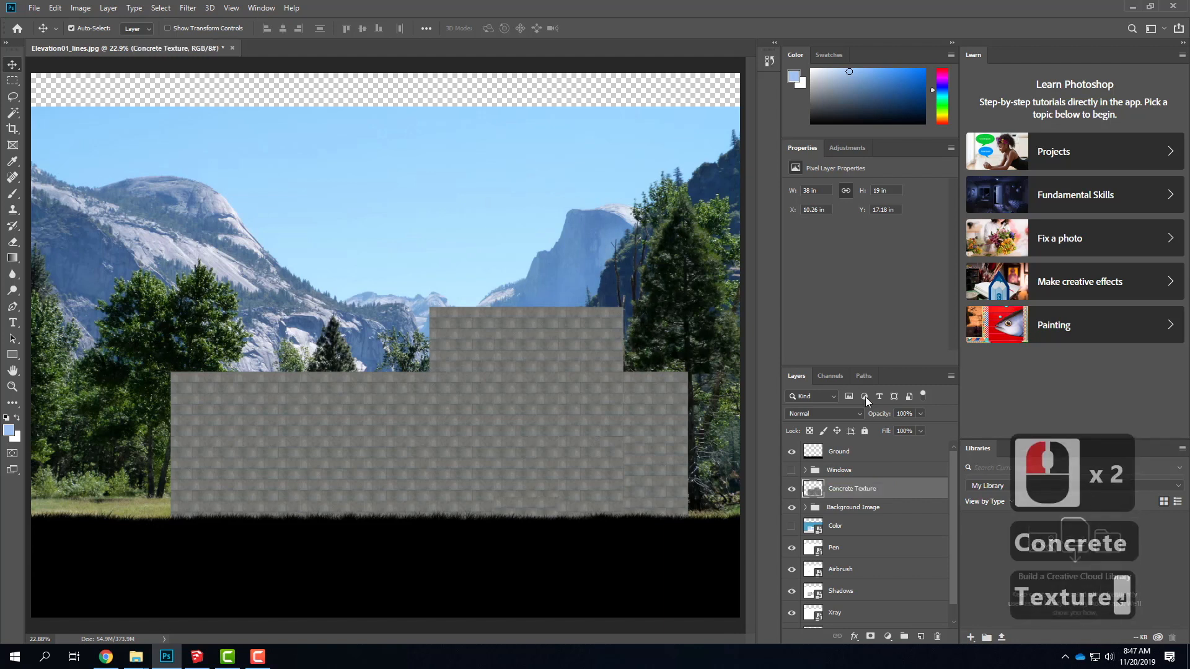
- Show the Color layer and hide the Concrete Texture layer
{"action": "left_click", "coordinate": [792, 526]}
{"action": "left_click", "coordinate": [791, 489]}
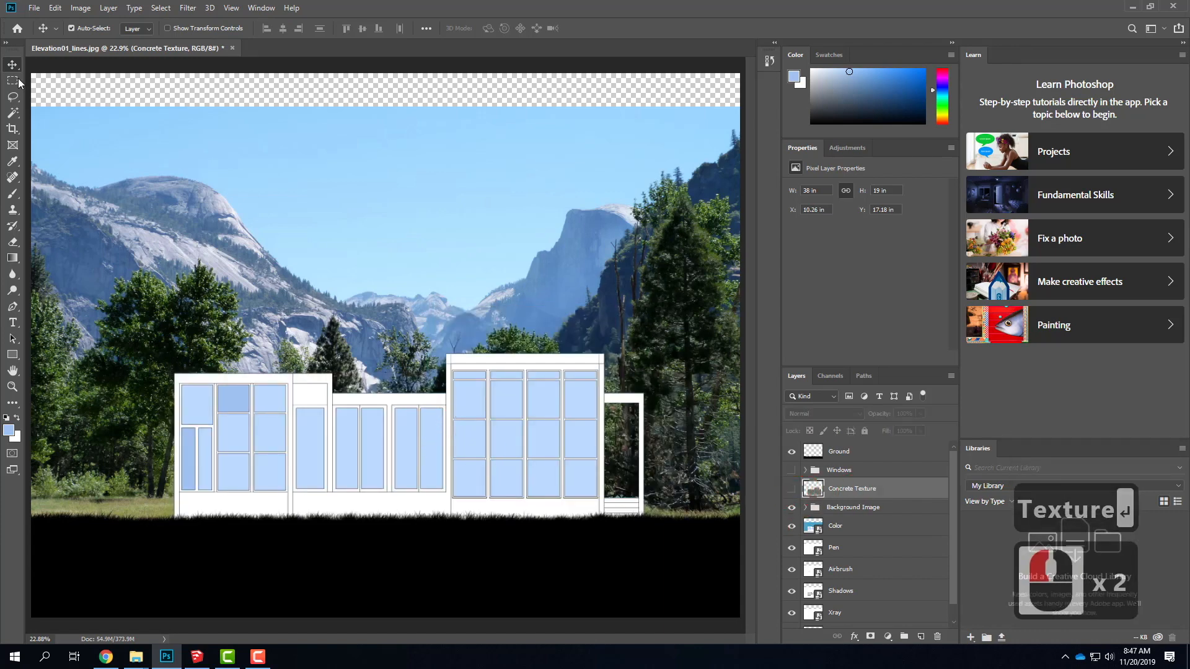
- Try to select the white walls of the building's left block on the Color layer with the Magic Wand
{"action": "left_click", "coordinate": [12, 114]}
{"action": "left_click", "coordinate": [212, 380]}
{"action": "left_click", "coordinate": [211, 380]}
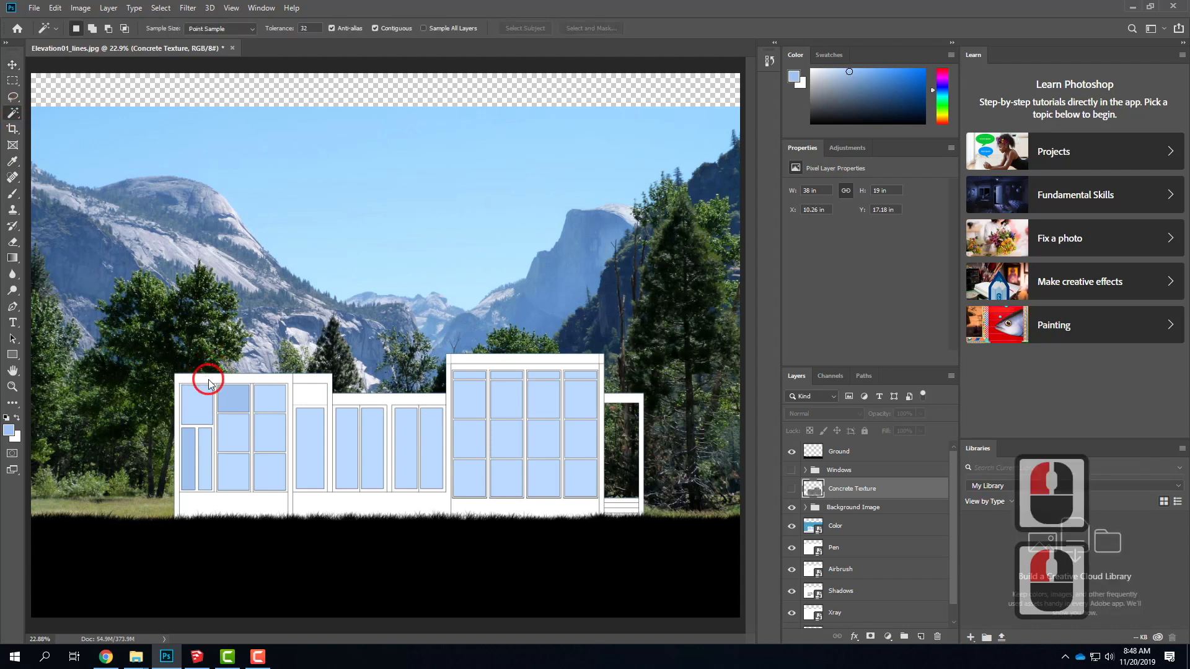
{"action": "left_click", "coordinate": [876, 526]}
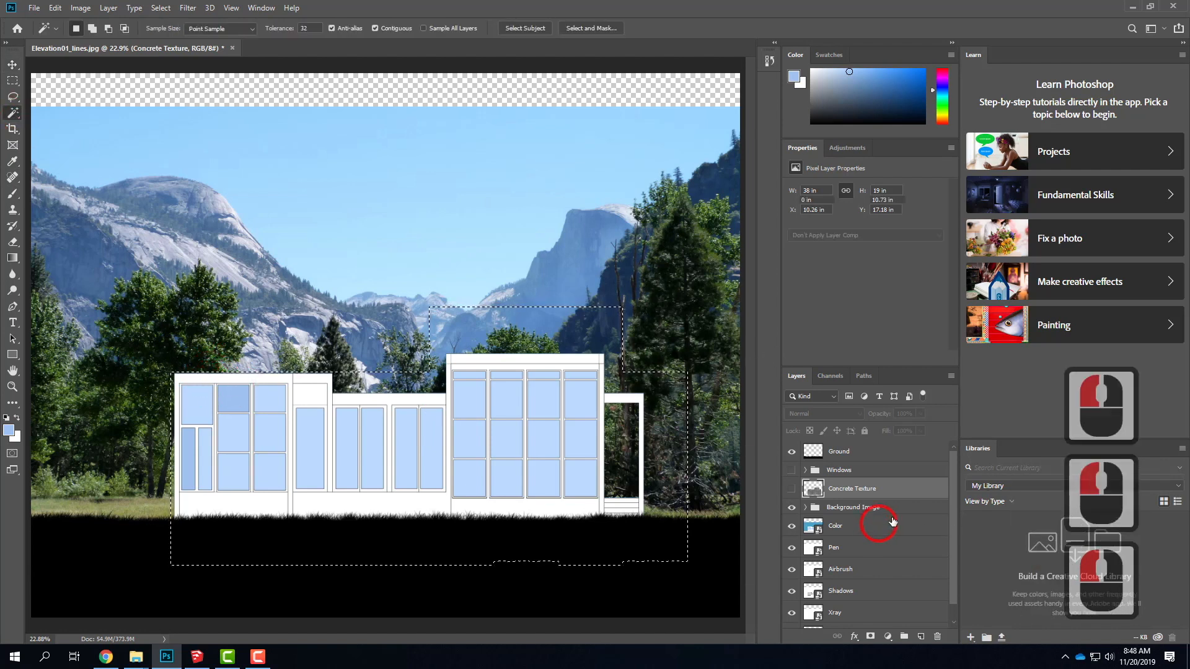
{"action": "left_click", "coordinate": [260, 380]}
{"action": "left_click", "coordinate": [259, 380]}
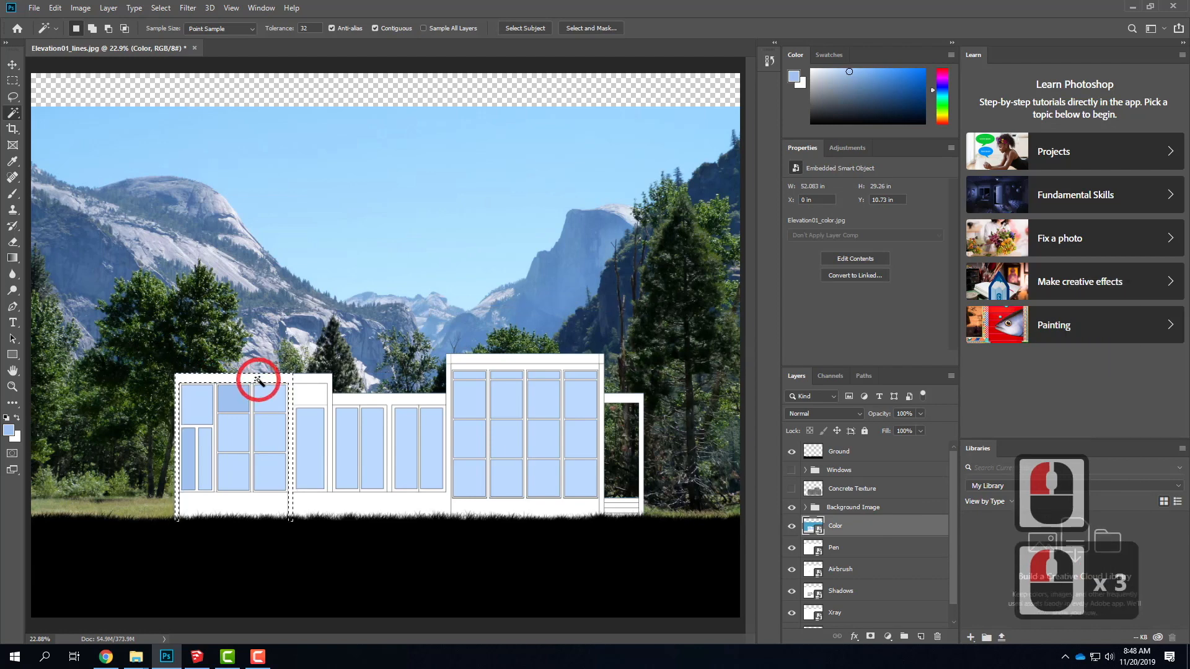
{"action": "left_click", "coordinate": [168, 8]}
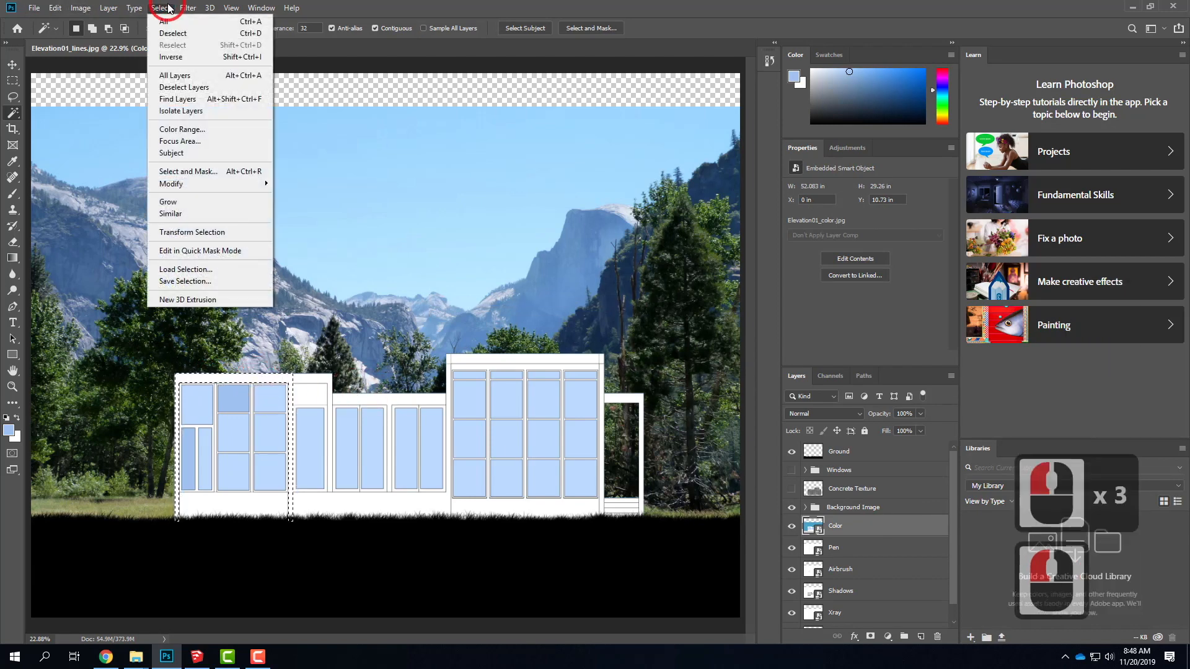
{"action": "left_click", "coordinate": [182, 128]}
{"action": "left_click", "coordinate": [411, 345]}
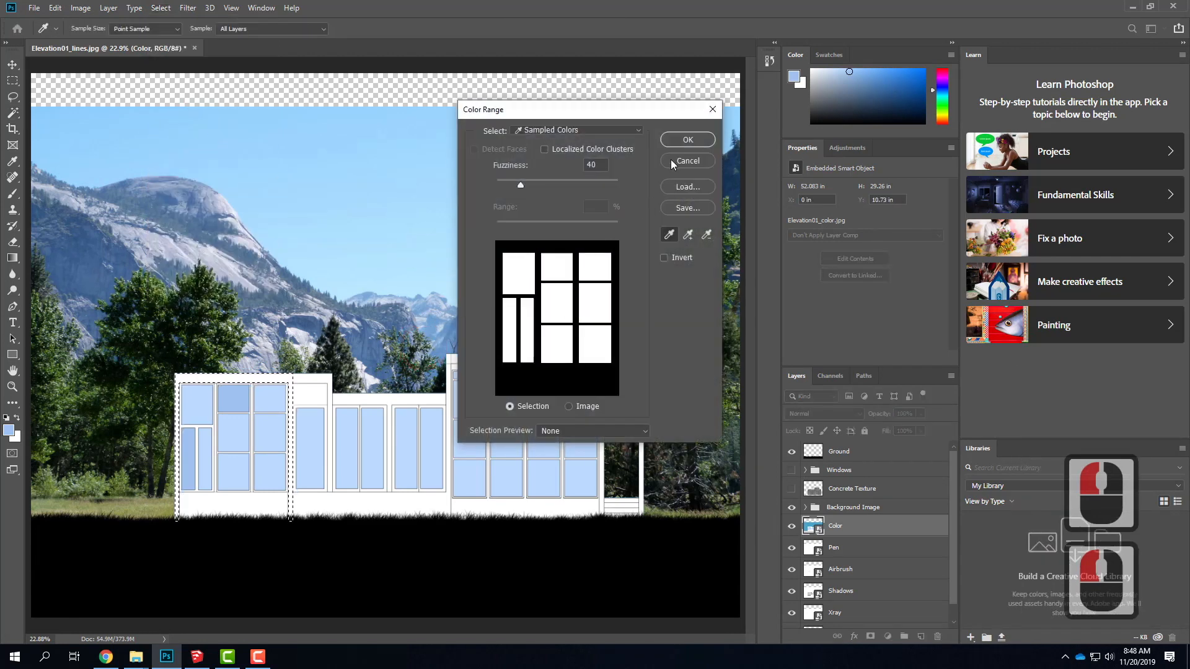
{"action": "key", "text": "Escape"}
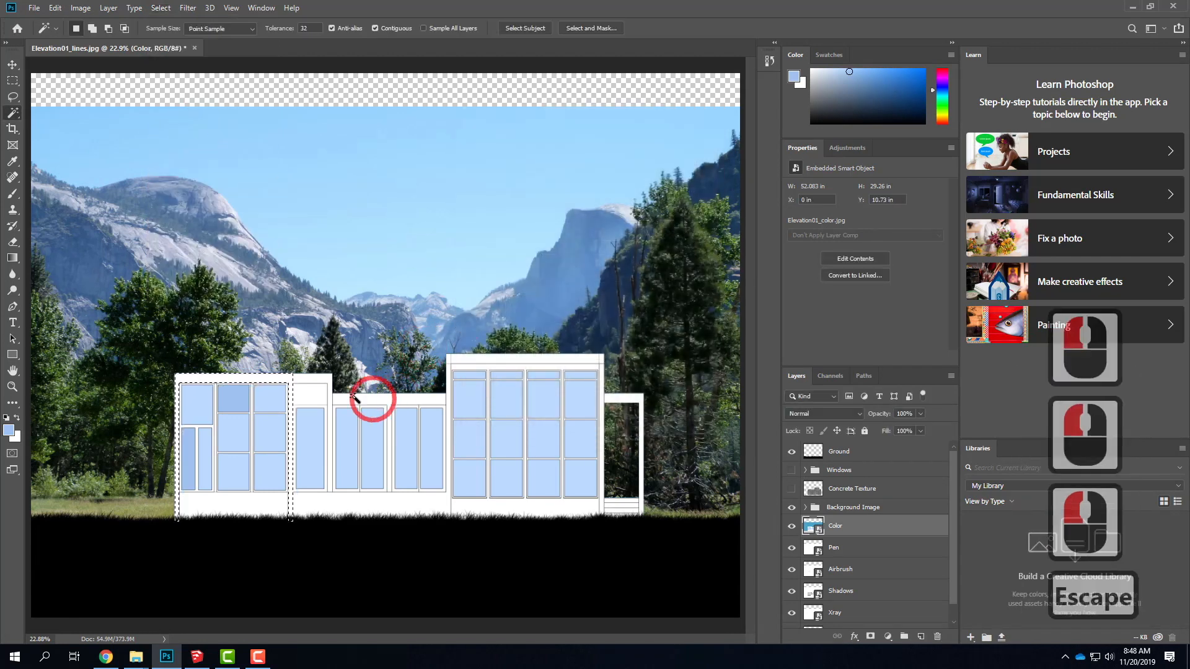
{"action": "left_click", "coordinate": [13, 80]}
{"action": "left_click", "coordinate": [273, 199]}
- Try to sample the white building walls with Color Range while the Background Image group is shown, and cancel it
{"action": "left_click", "coordinate": [175, 8]}
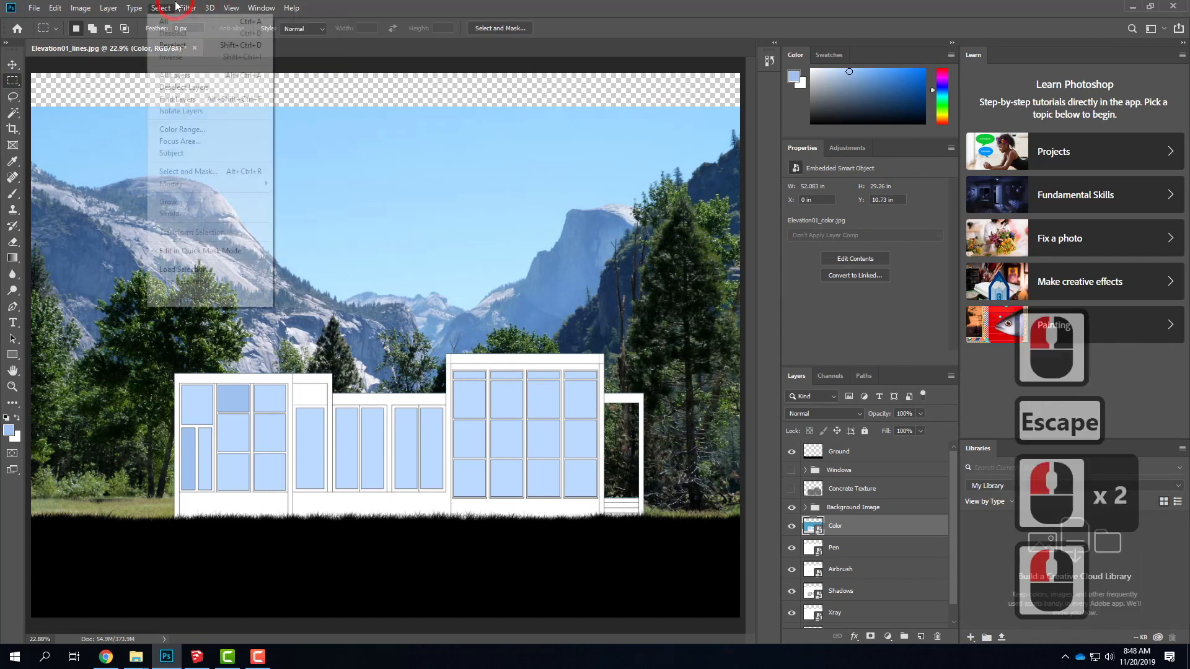
{"action": "left_click", "coordinate": [182, 129]}
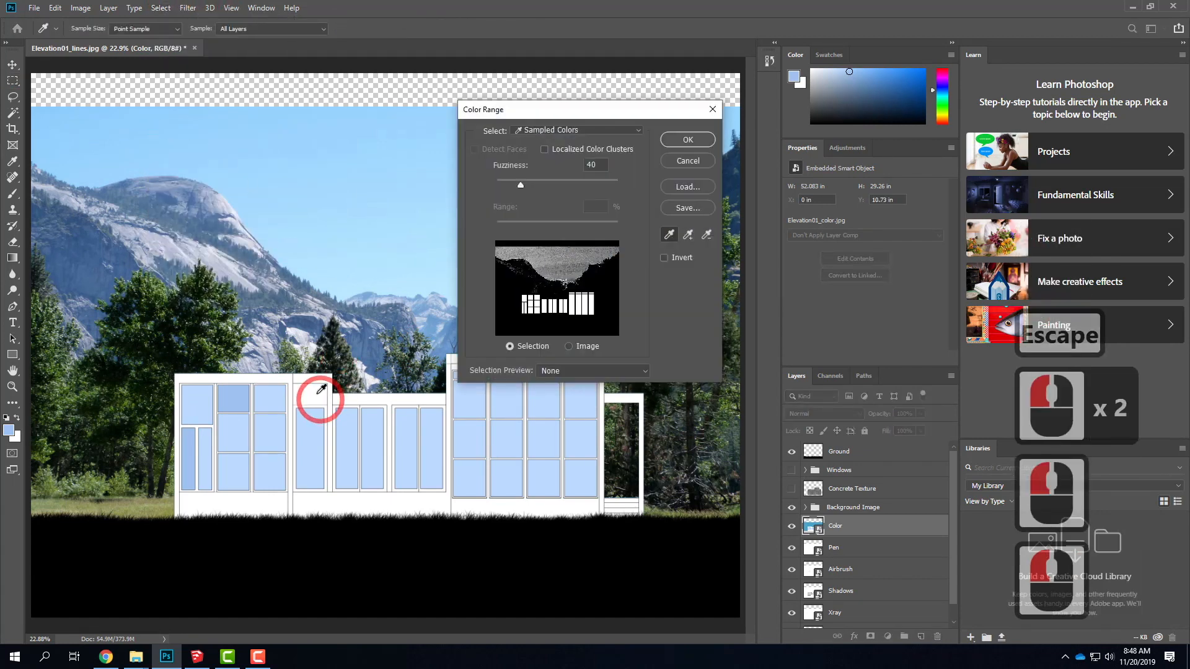
{"action": "left_click", "coordinate": [320, 390]}
{"action": "left_click", "coordinate": [280, 462], "text": "shift"}
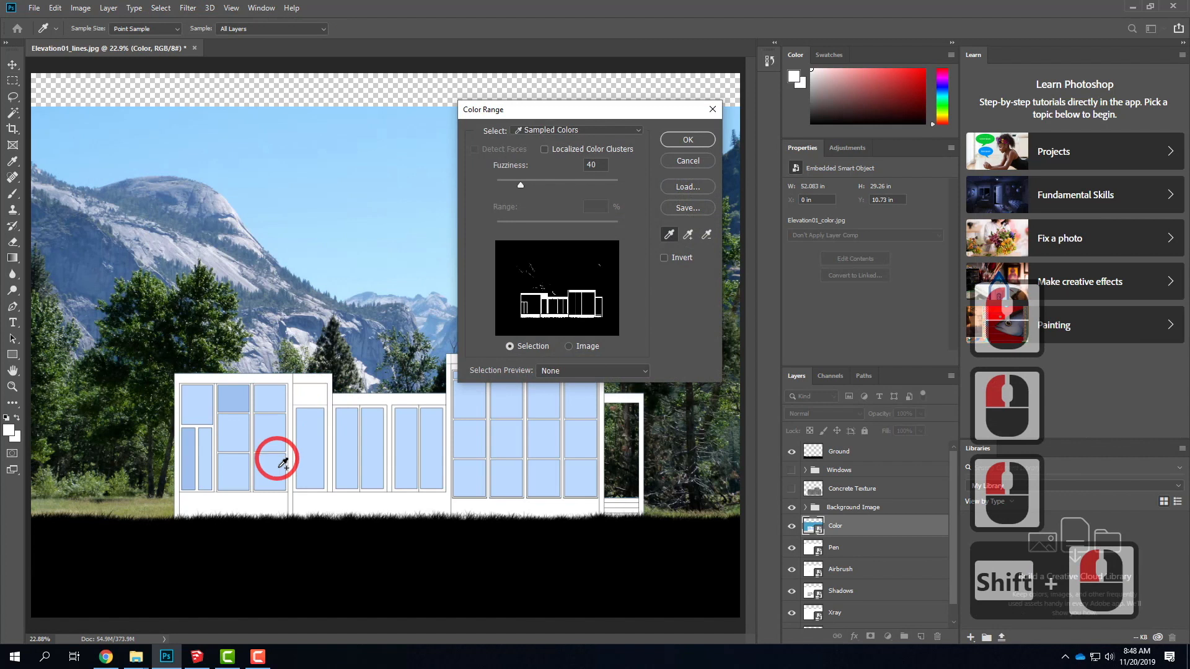
{"action": "left_click", "coordinate": [329, 495], "text": "shift"}
{"action": "left_click", "coordinate": [340, 498], "text": "shift"}
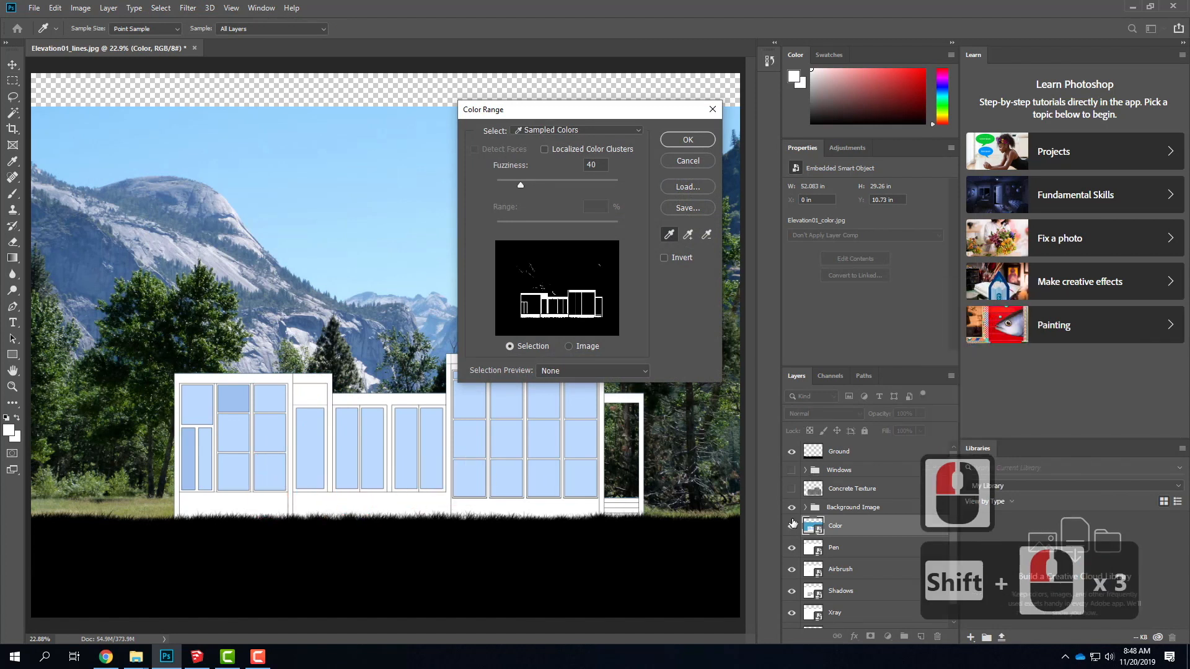
{"action": "left_click", "coordinate": [792, 454]}
{"action": "left_click", "coordinate": [793, 509]}
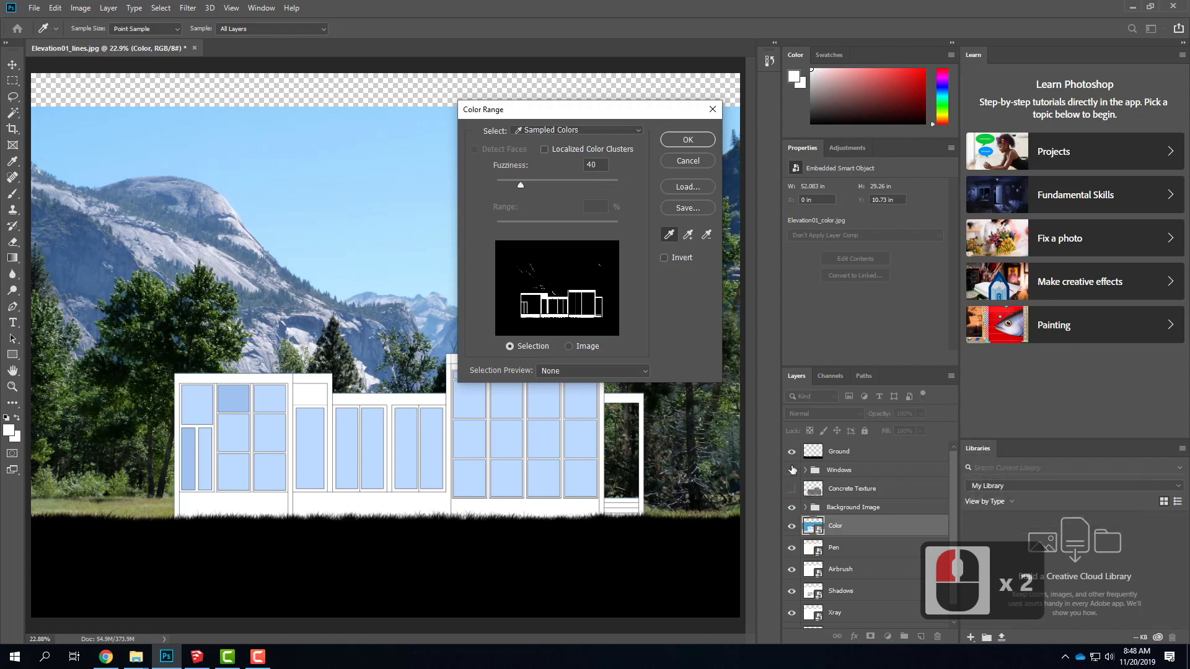
{"action": "left_click", "coordinate": [792, 510]}
{"action": "left_click", "coordinate": [690, 163]}
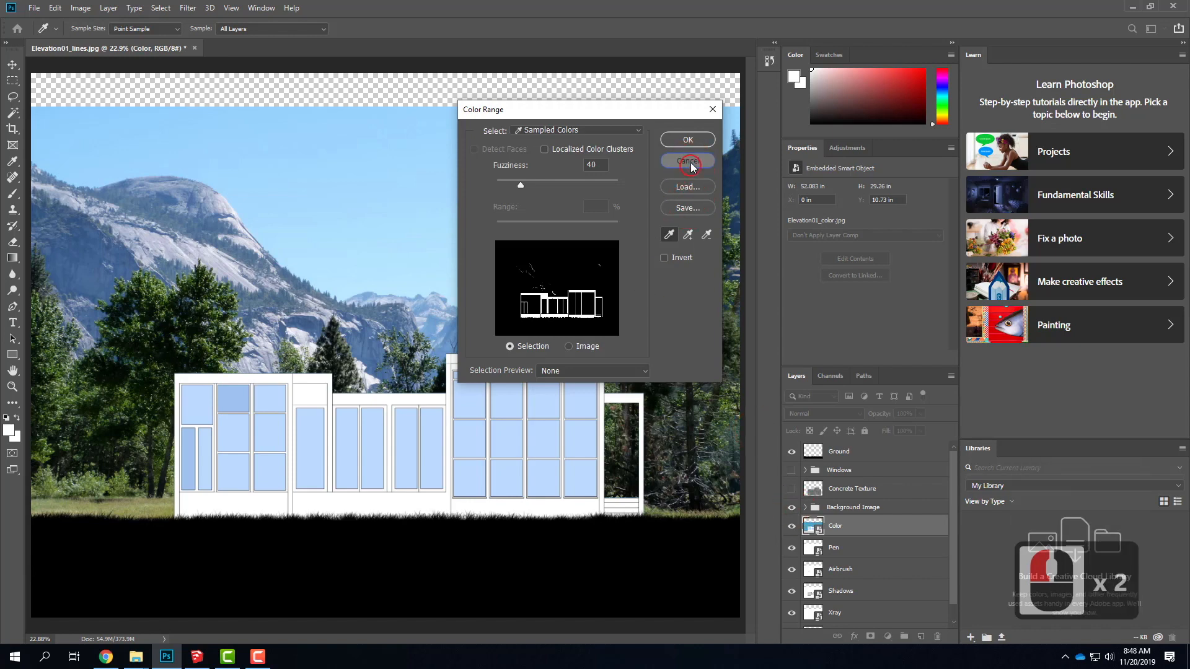
- Hide the Background Image group and select the building's white walls on the Color layer with Color Range at fuzziness 40
{"action": "left_click", "coordinate": [792, 508]}
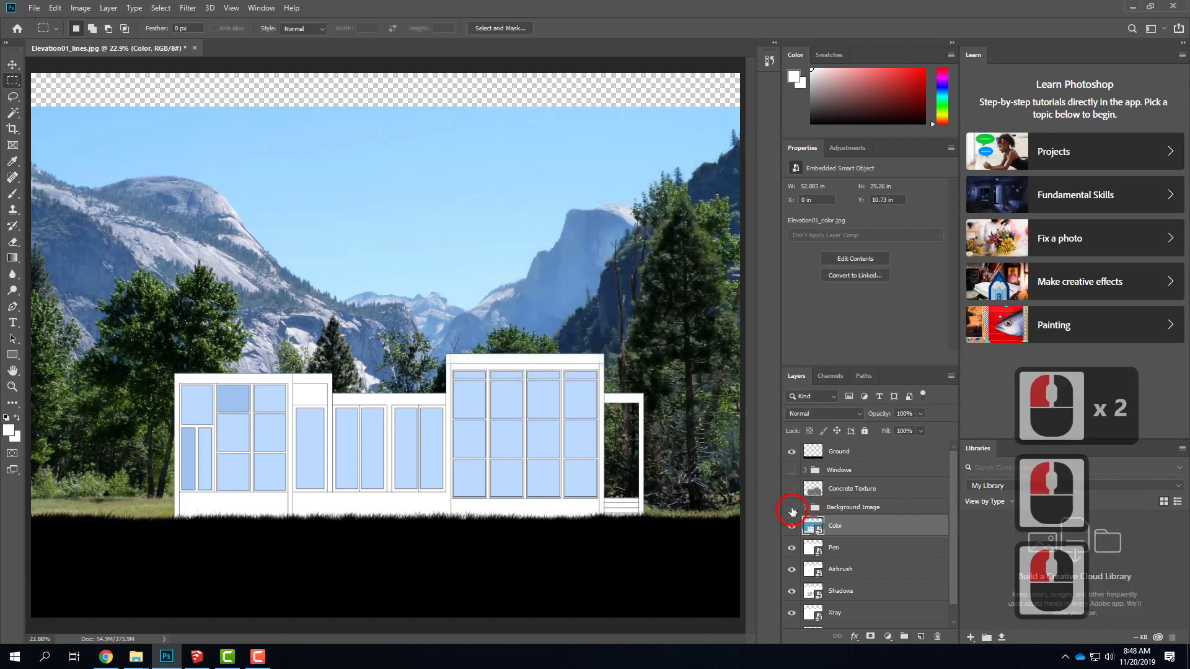
{"action": "left_click", "coordinate": [81, 7]}
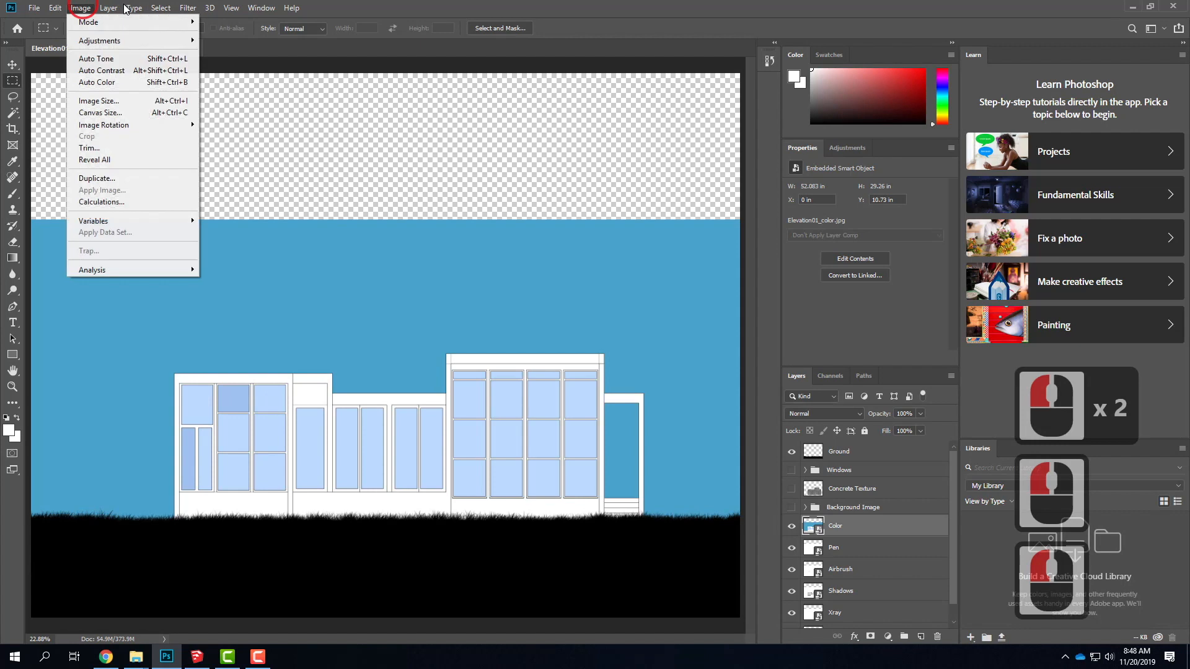
{"action": "left_click", "coordinate": [122, 9]}
{"action": "left_click", "coordinate": [161, 7]}
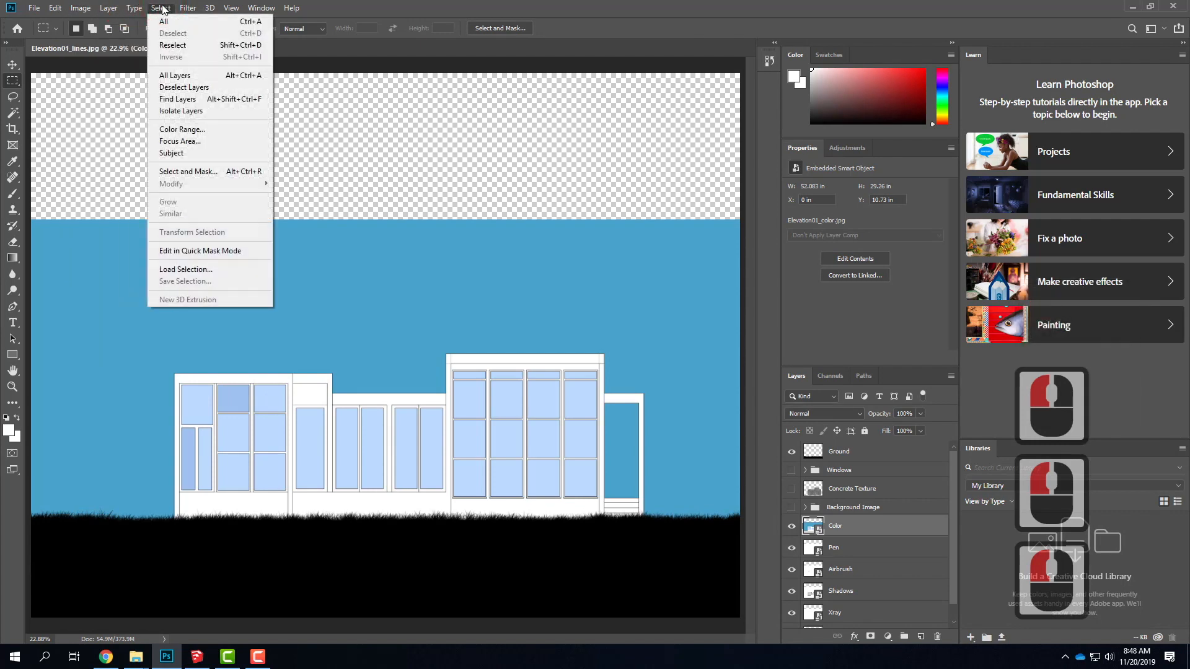
{"action": "left_click", "coordinate": [185, 129]}
{"action": "left_click", "coordinate": [219, 432]}
{"action": "left_click", "coordinate": [257, 503]}
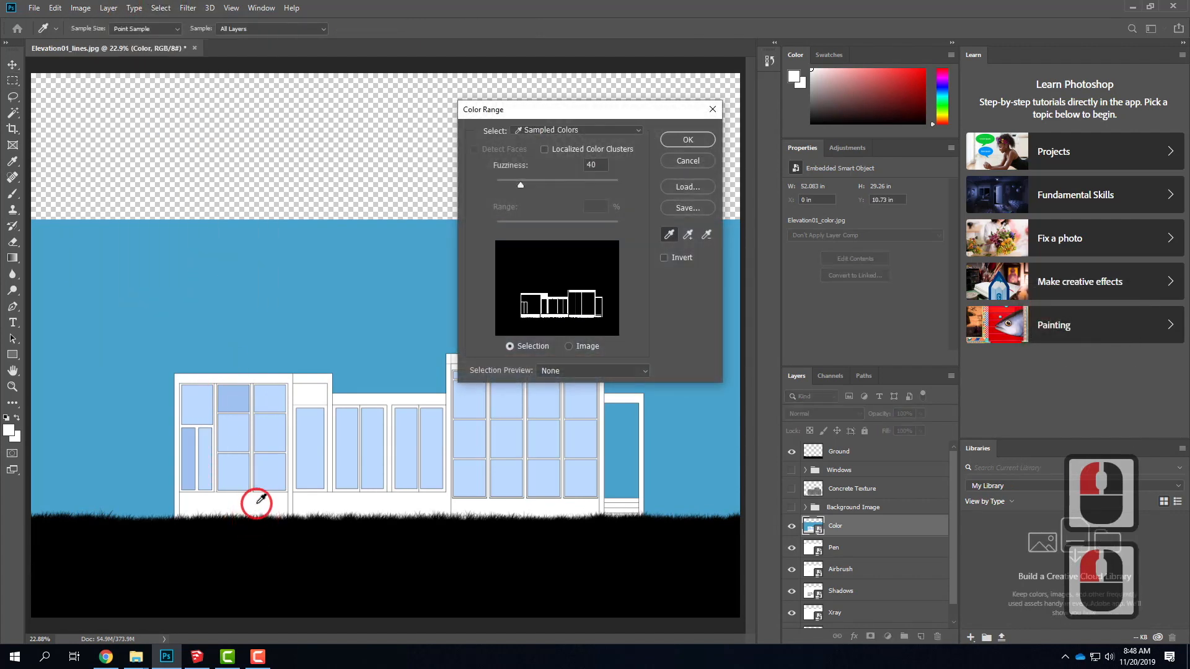
{"action": "left_click", "coordinate": [256, 503], "text": "shift"}
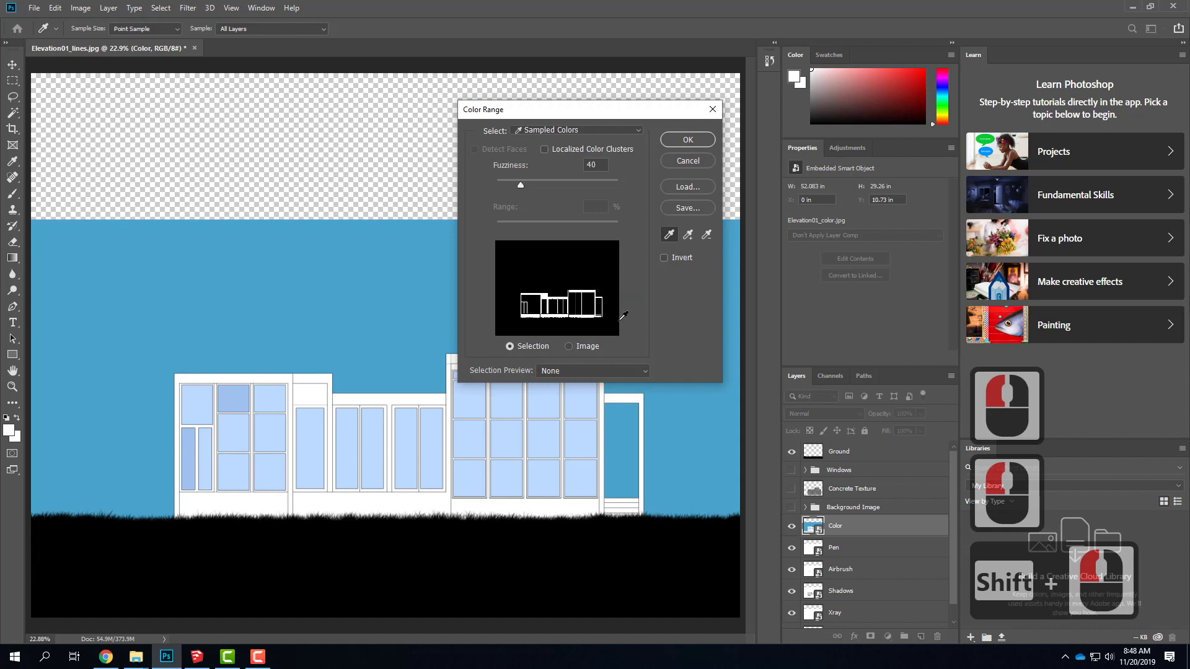
{"action": "left_click", "coordinate": [688, 139]}
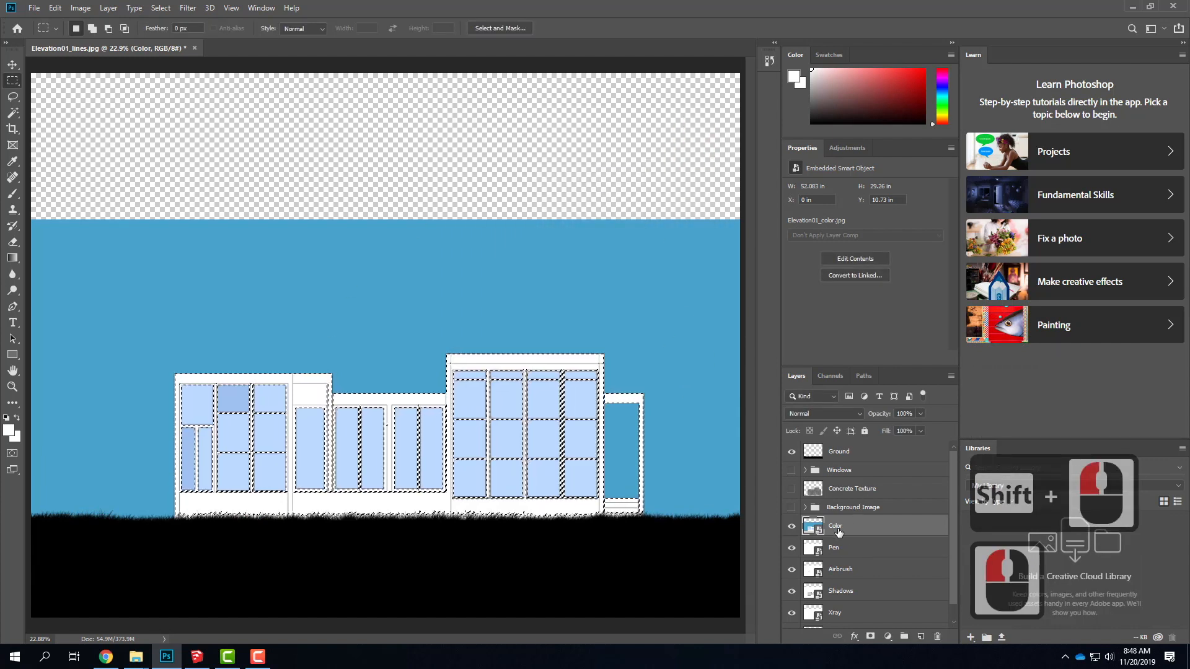
- Show the Concrete Texture layer and add a layer mask to it from the wall selection
{"action": "left_click", "coordinate": [852, 488]}
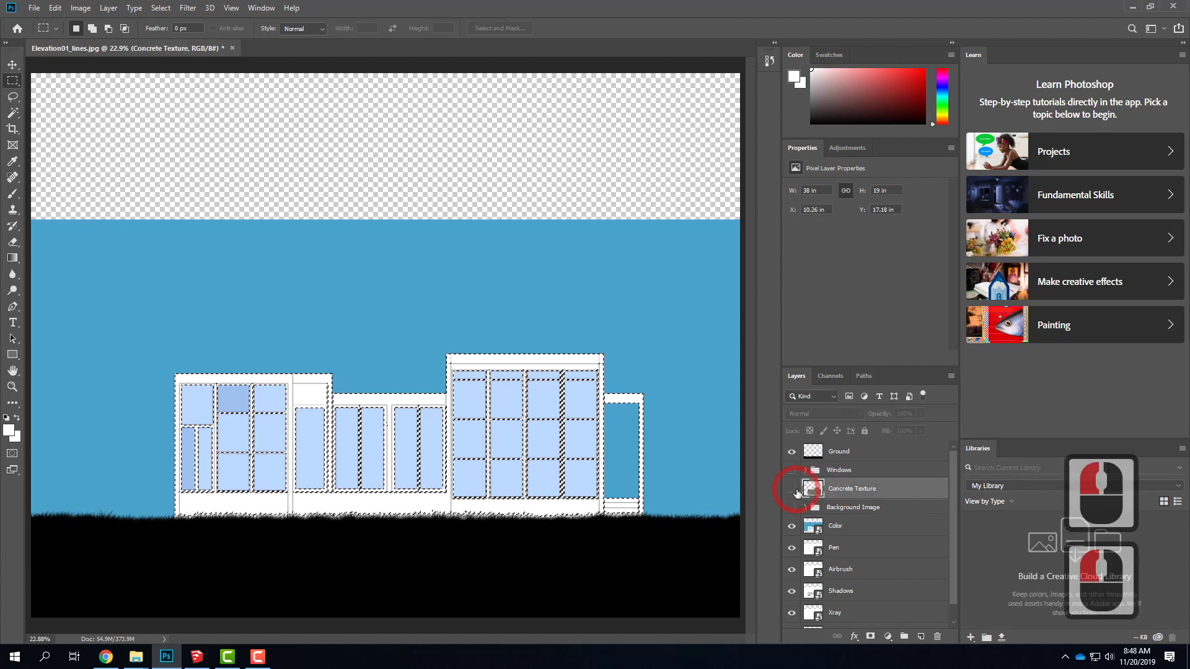
{"action": "left_click", "coordinate": [791, 488]}
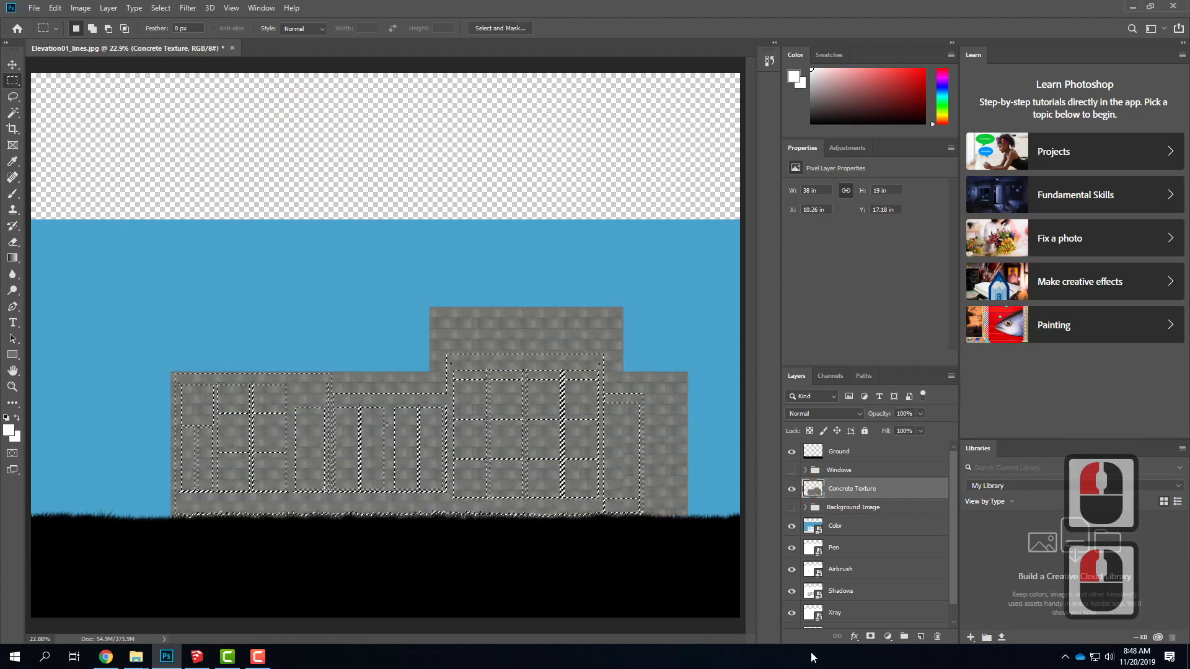
{"action": "left_click", "coordinate": [870, 637]}
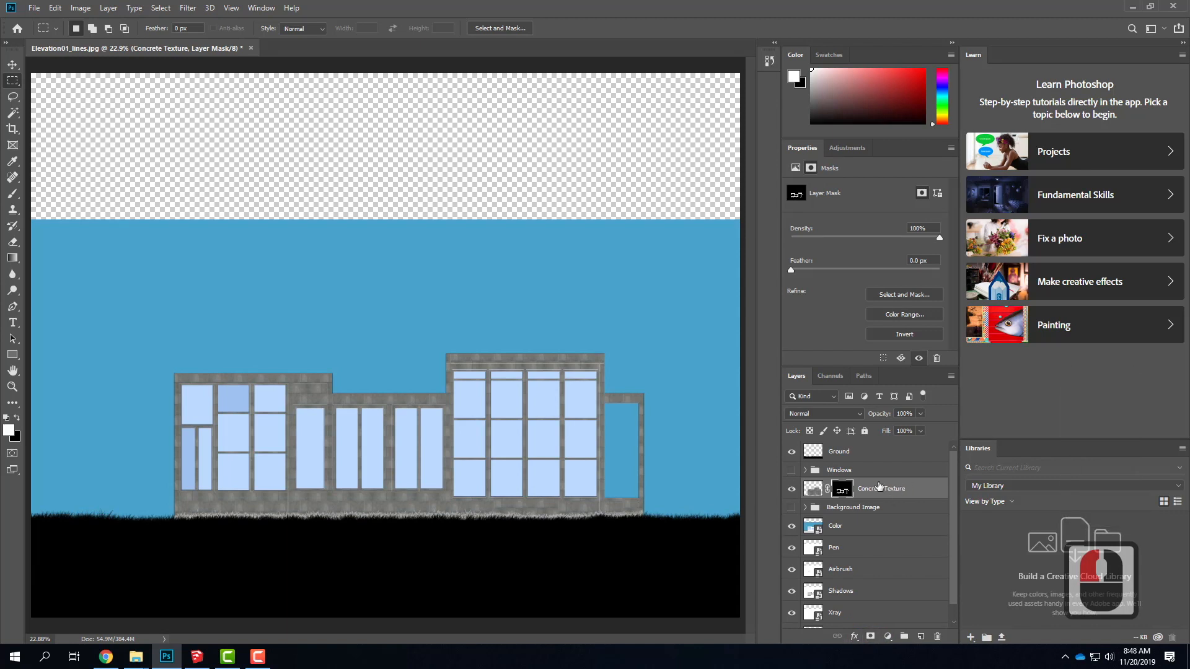
- Move the Concrete Texture layer below Xray, directly above the Lines layer
{"action": "scroll", "coordinate": [881, 506], "scroll_direction": "down", "scroll_amount": 3}
{"action": "left_click_drag", "start_coordinate": [881, 473], "coordinate": [885, 606]}
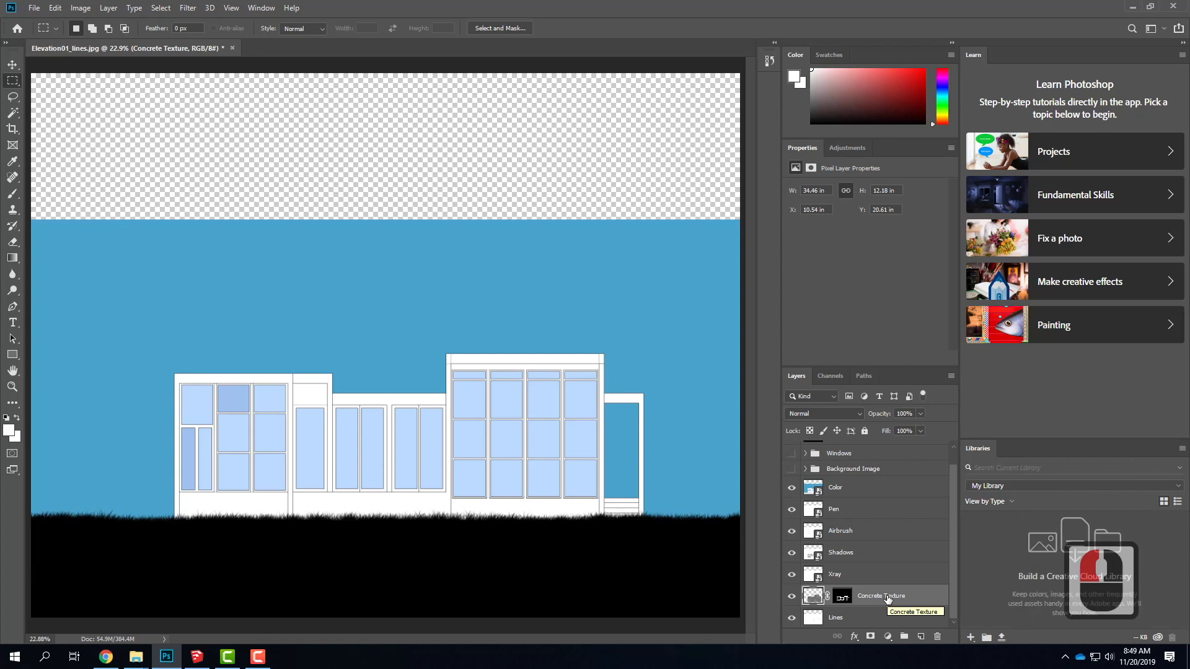
- Try the Multiply blend mode on Concrete Texture with the Color layer hidden, and restore Normal mode and the Color layer
{"action": "left_click", "coordinate": [833, 413]}
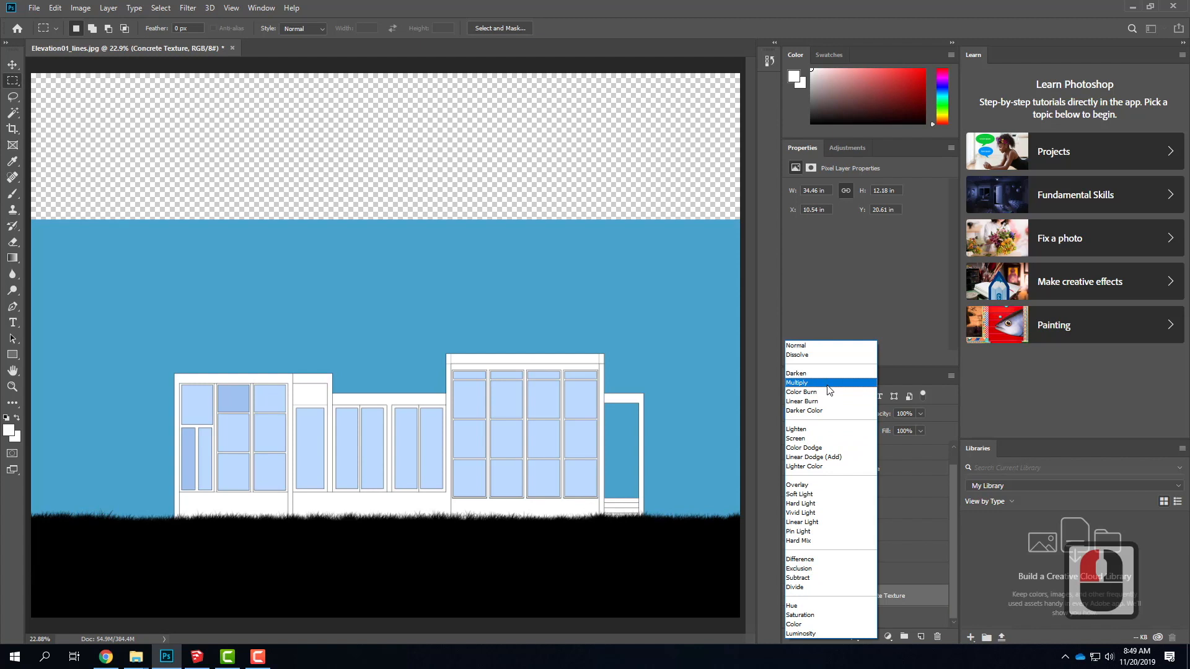
{"action": "left_click", "coordinate": [830, 382]}
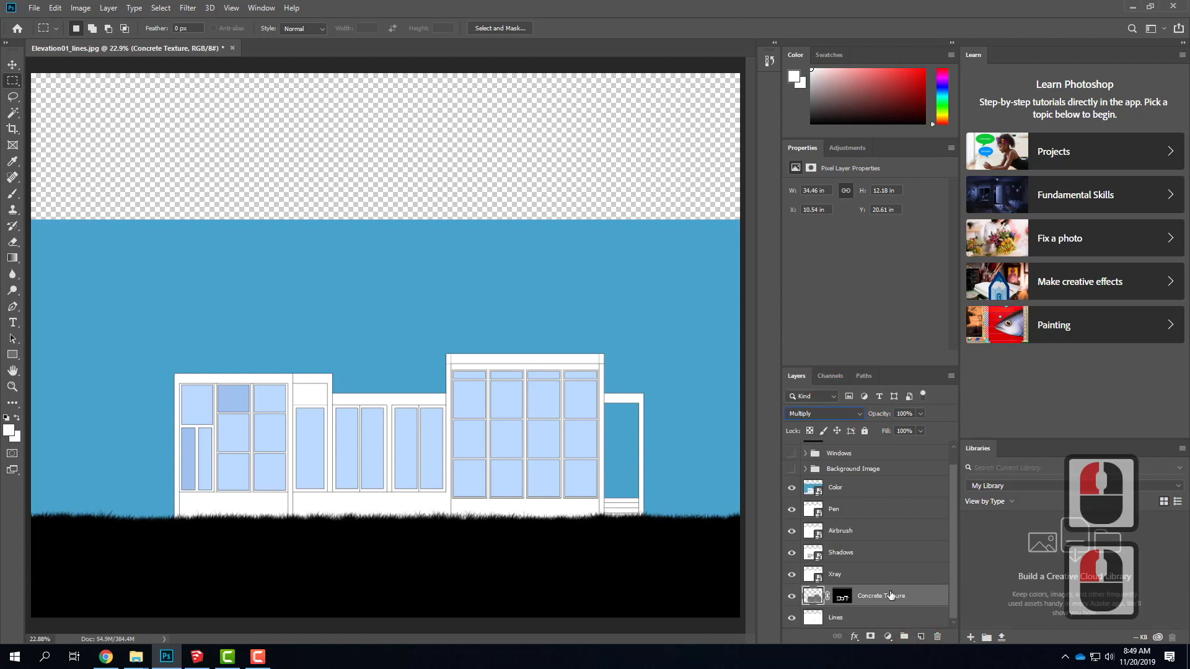
{"action": "left_click", "coordinate": [791, 487]}
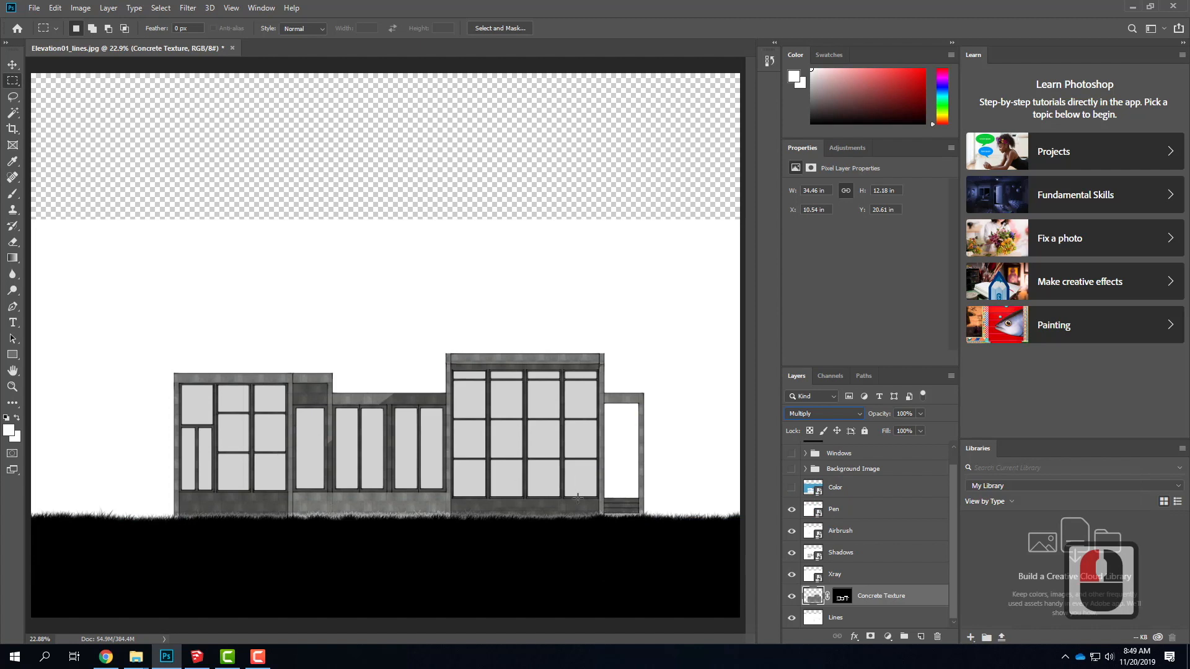
{"action": "left_click", "coordinate": [815, 414]}
{"action": "left_click", "coordinate": [801, 349]}
{"action": "left_click", "coordinate": [792, 487]}
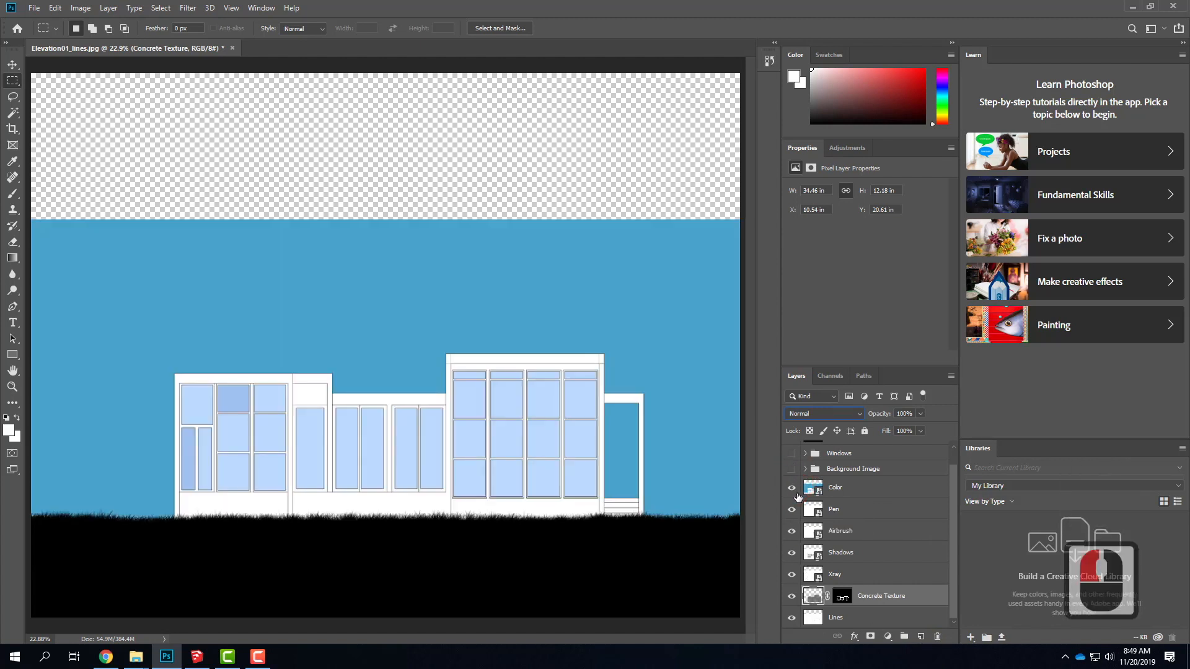
- Hide the Color layer and show the Background Image and Windows groups
{"action": "left_click", "coordinate": [791, 487]}
{"action": "left_click", "coordinate": [791, 469]}
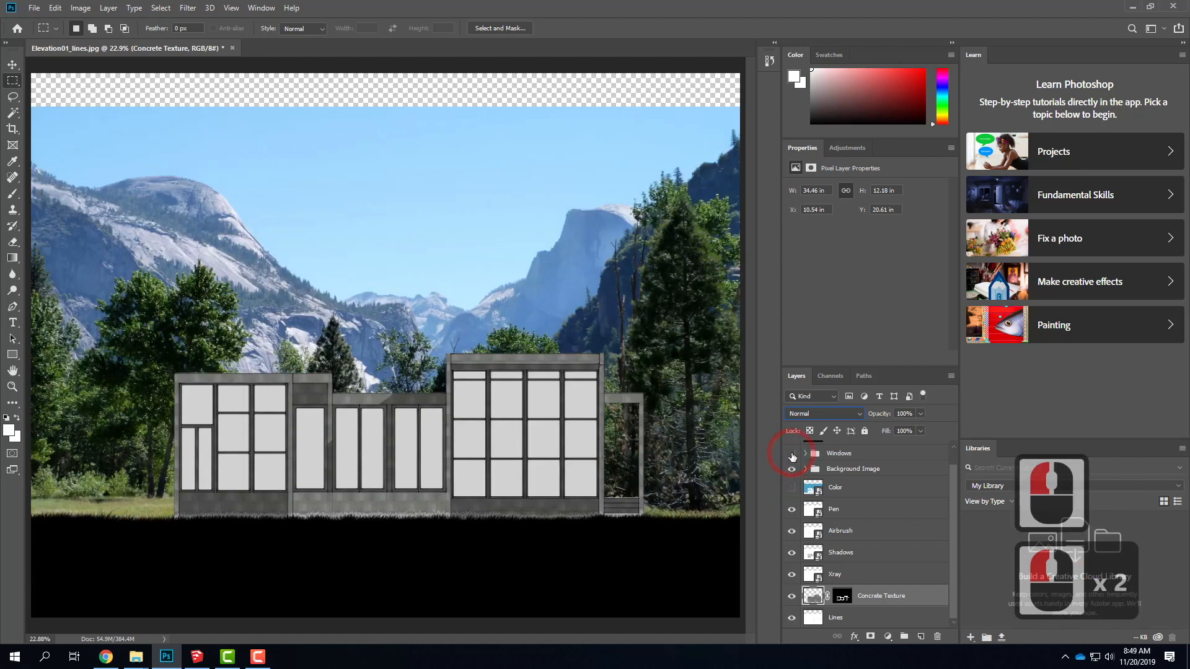
{"action": "scroll", "coordinate": [797, 500], "scroll_direction": "up", "scroll_amount": 2}
{"action": "left_click", "coordinate": [790, 471]}
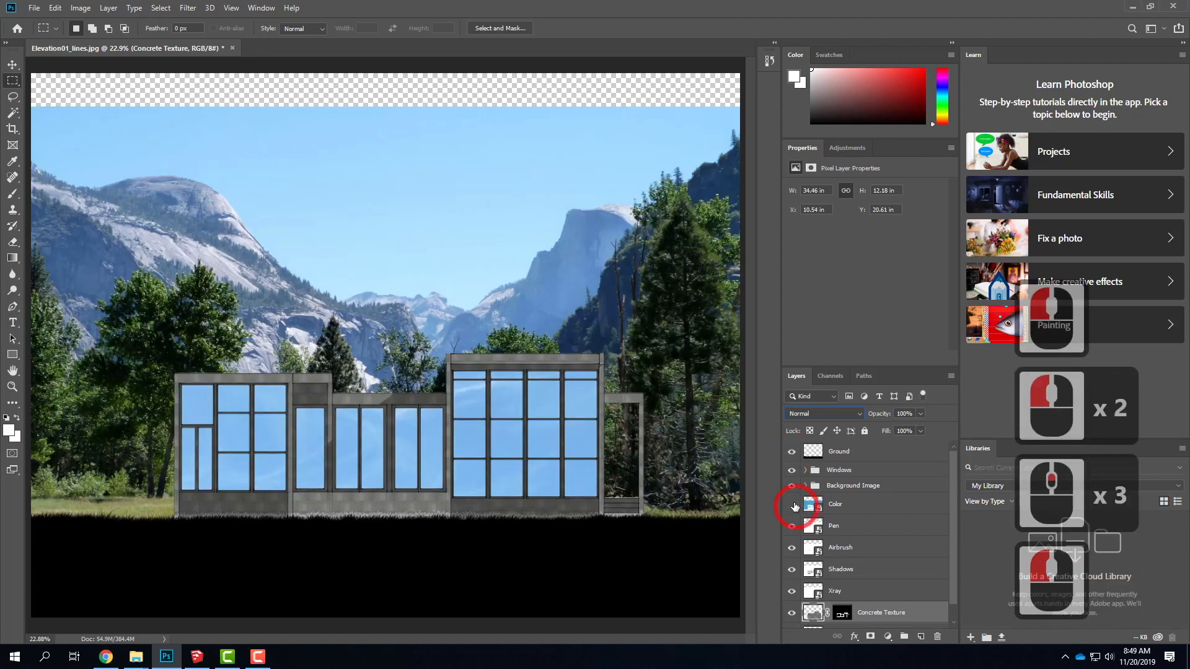
{"action": "left_click", "coordinate": [791, 504]}
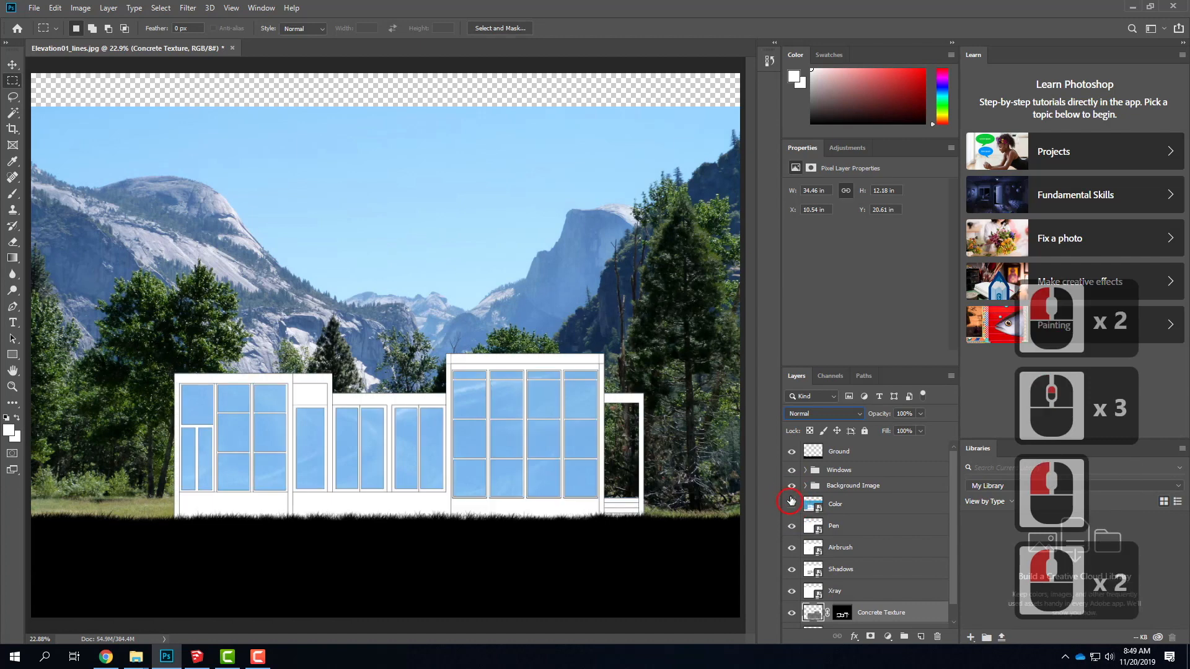
{"action": "left_click", "coordinate": [792, 503]}
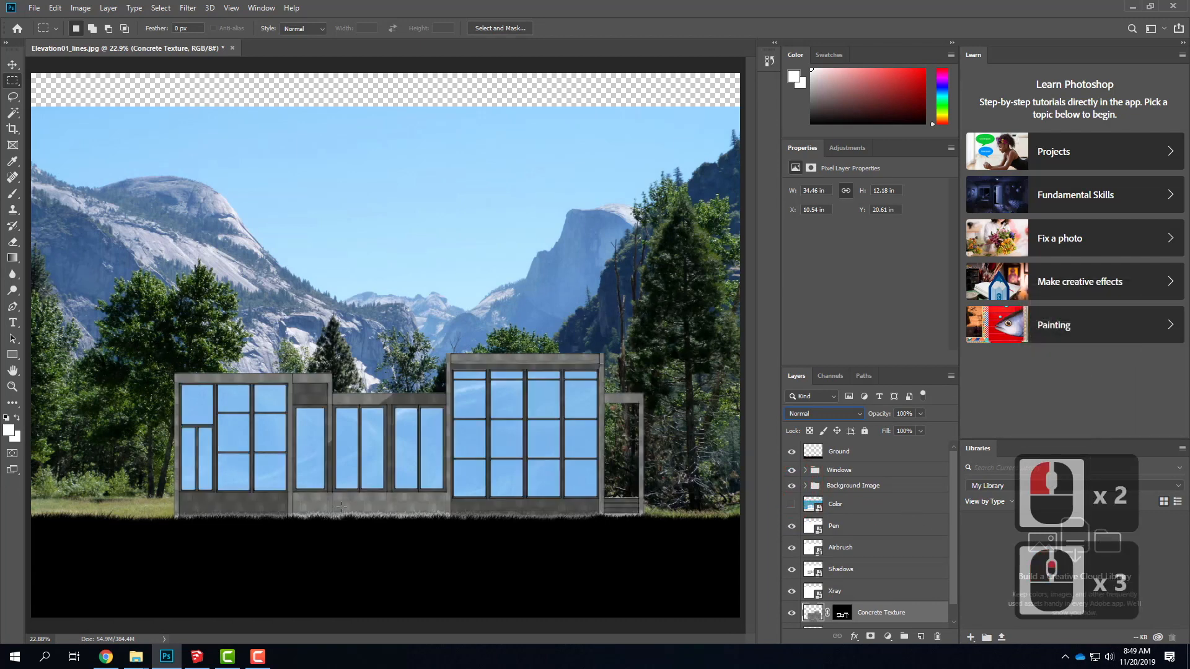
- Add a Hue/Saturation adjustment layer directly above the Concrete Texture layer, keeping the default name and Normal mode
{"action": "scroll", "coordinate": [813, 593], "scroll_direction": "down", "scroll_amount": 2}
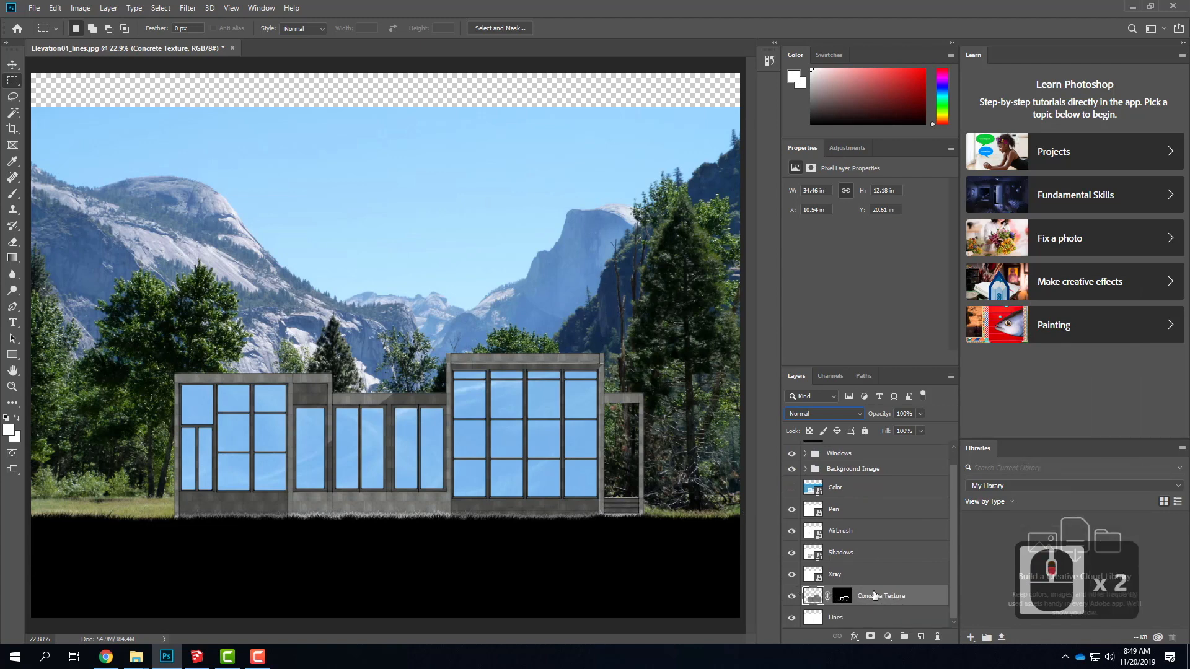
{"action": "left_click", "coordinate": [108, 7]}
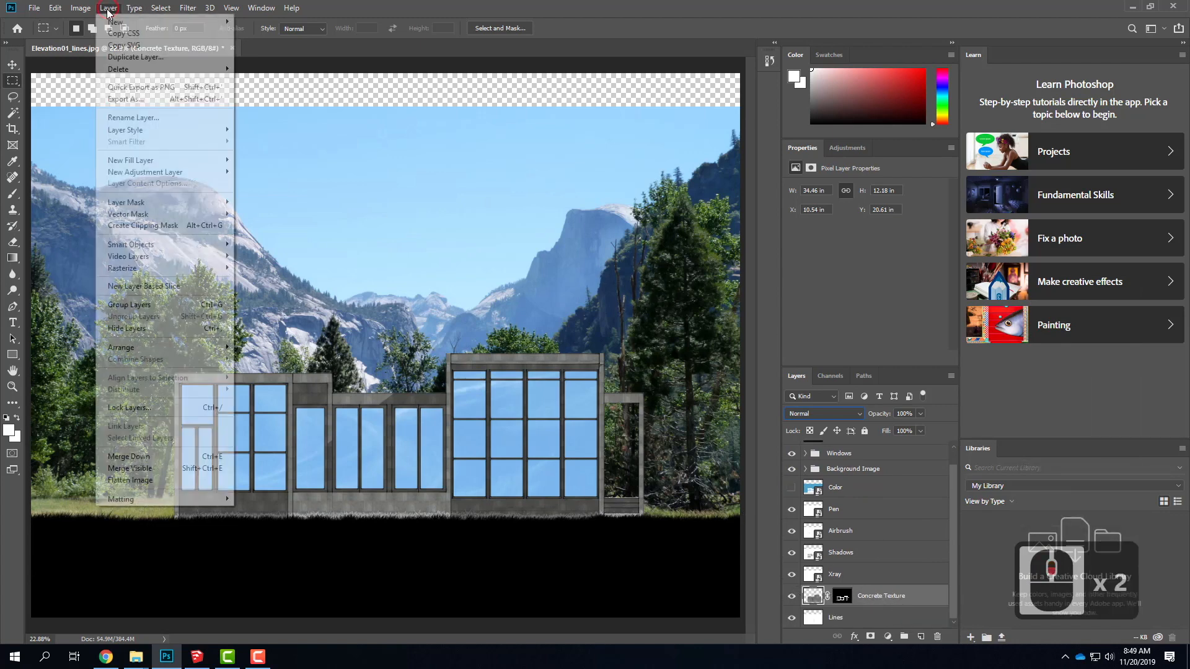
{"action": "mouse_move", "coordinate": [186, 173]}
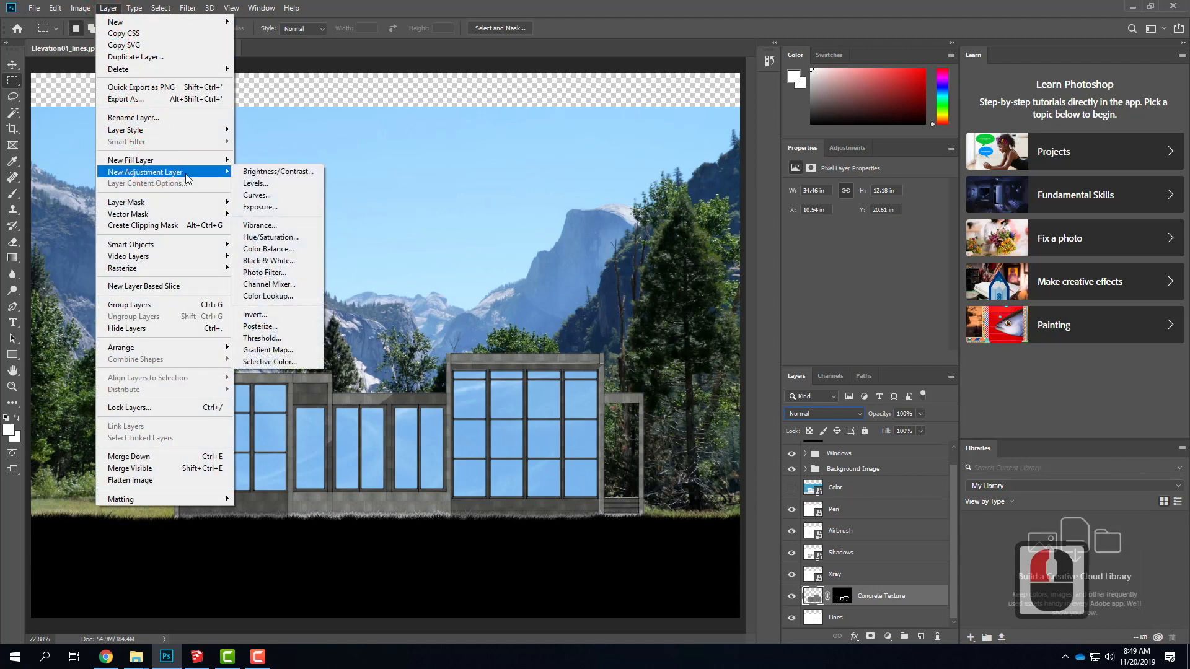
{"action": "left_click", "coordinate": [284, 243]}
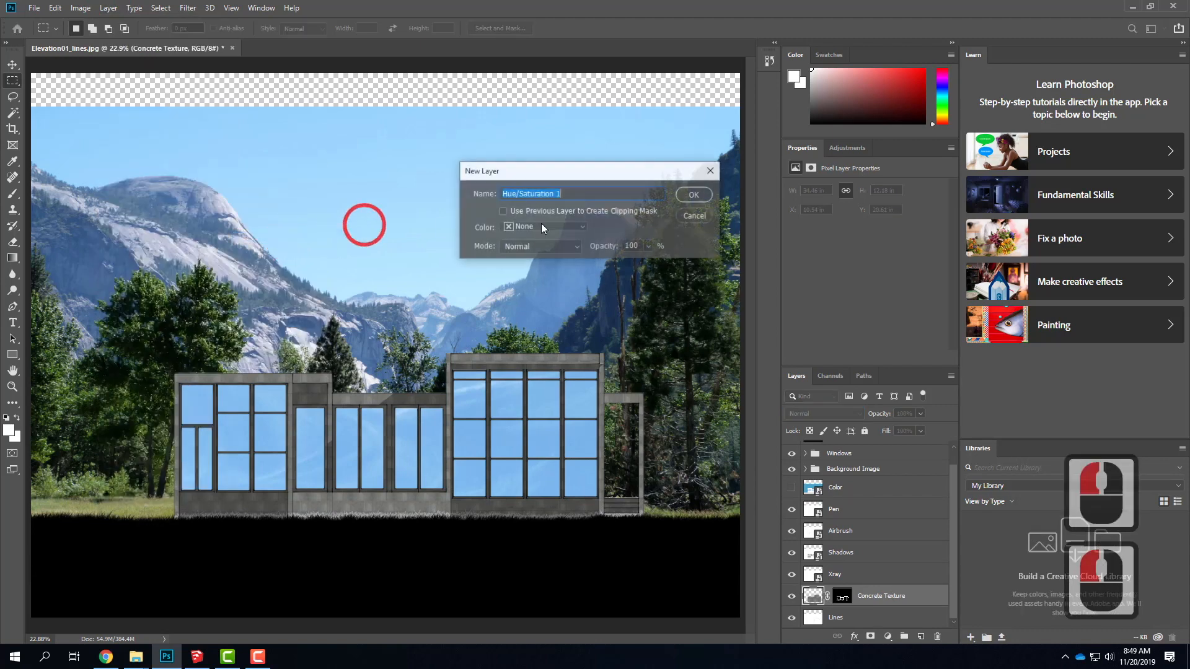
{"action": "left_click", "coordinate": [687, 194]}
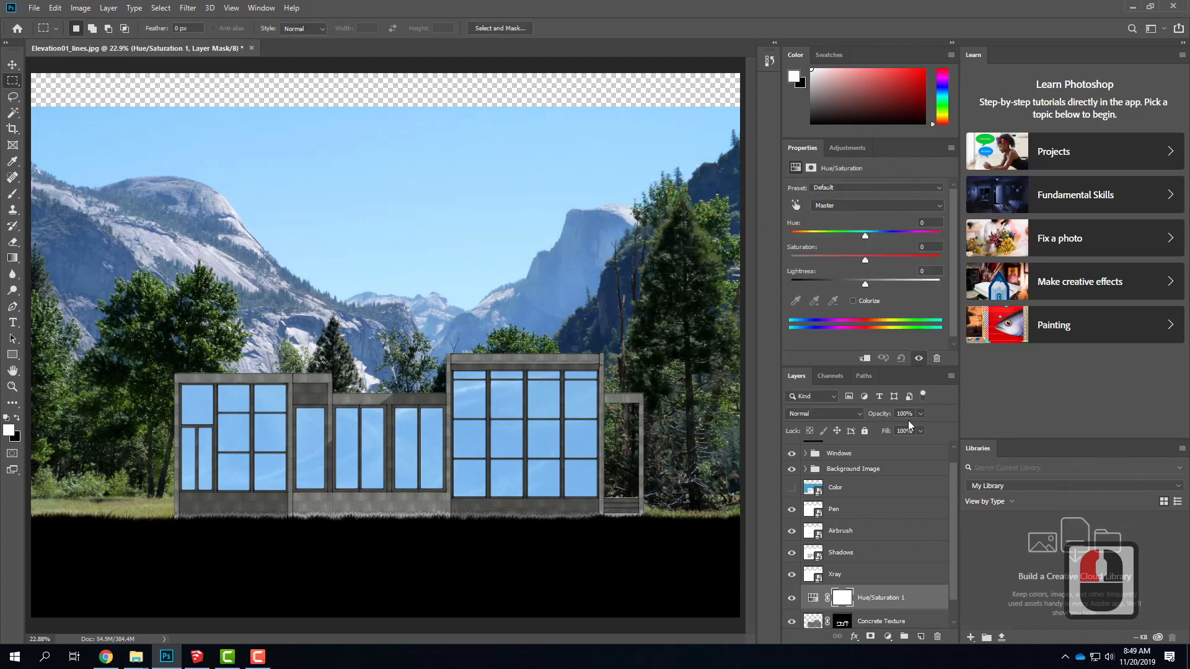
- Clip the Hue/Saturation adjustment to the Concrete Texture layer and raise its Lightness to +39
{"action": "key", "text": "ctrl+alt+g"}
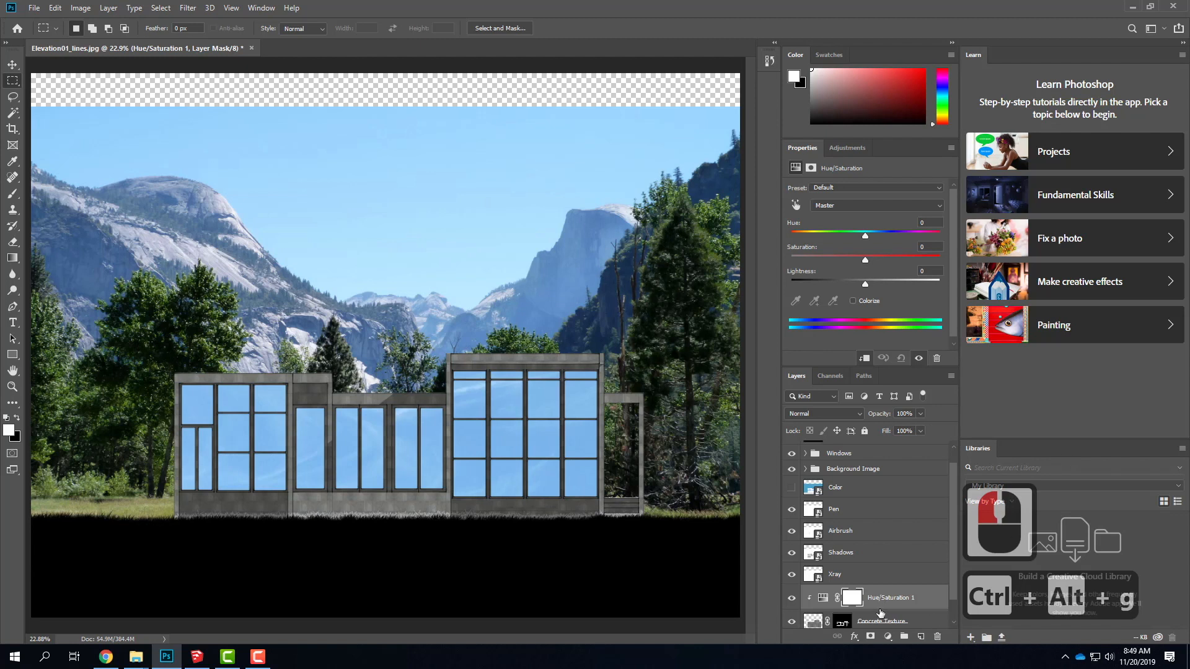
{"action": "left_click_drag", "start_coordinate": [867, 284], "coordinate": [898, 292]}
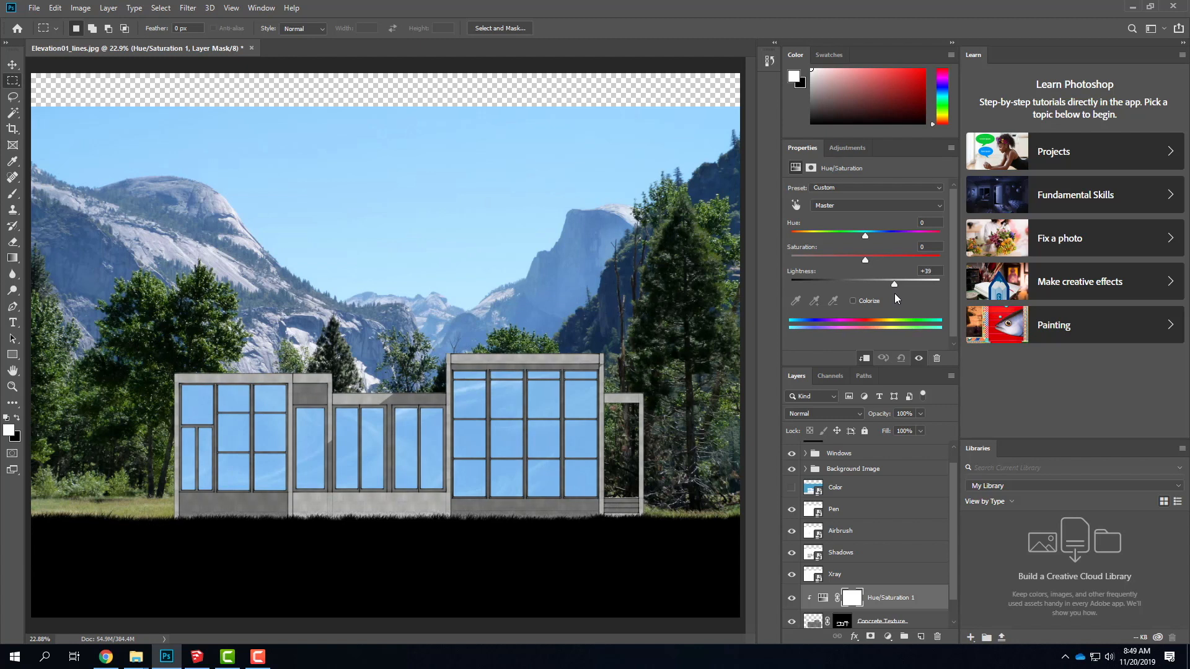
{"action": "left_click", "coordinate": [894, 293]}
- Show the Color layer and Magic Wand-select the white frame around the right-hand pair of windows in the building's middle section
{"action": "key", "text": "ctrl+equal"}
{"action": "key", "text": "ctrl+equal"}
{"action": "key", "text": "ctrl+equal"}
{"action": "key", "text": "ctrl+equal"}
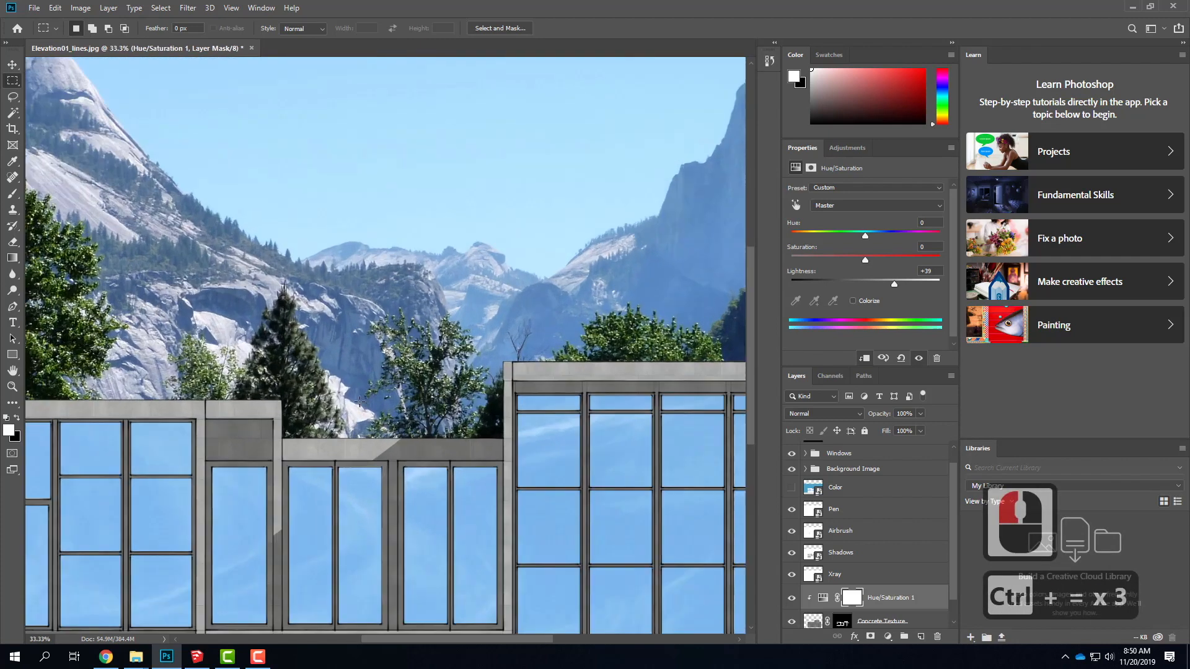
{"action": "left_click_drag", "start_coordinate": [599, 261], "coordinate": [465, 174]}
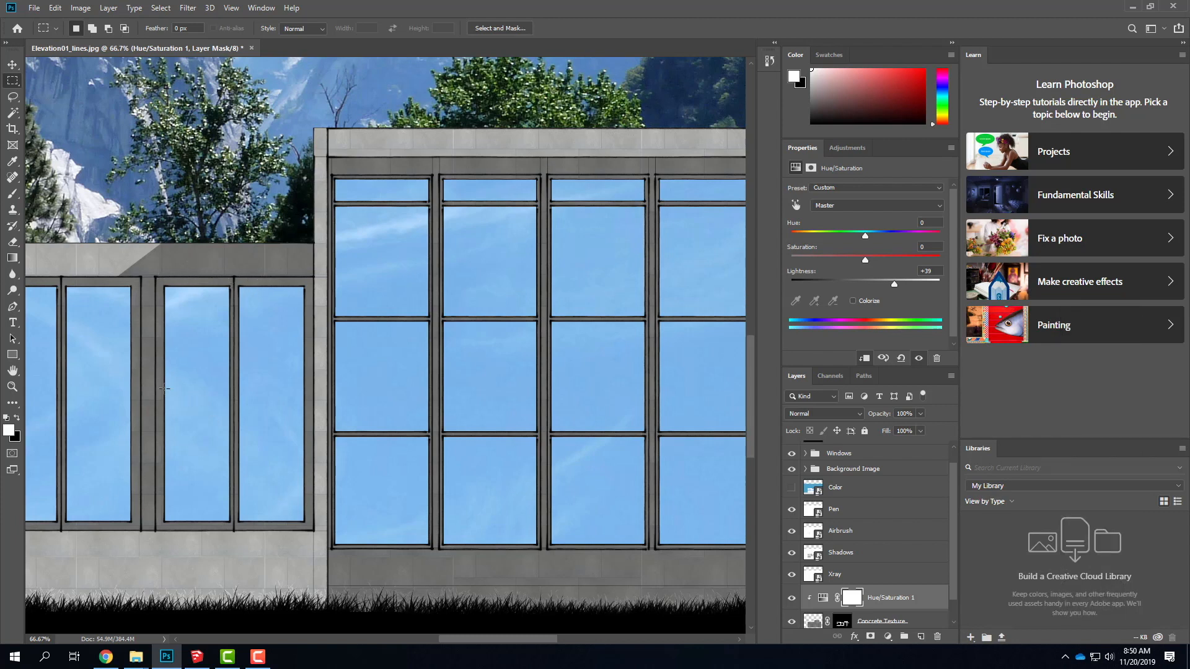
{"action": "left_click", "coordinate": [791, 488]}
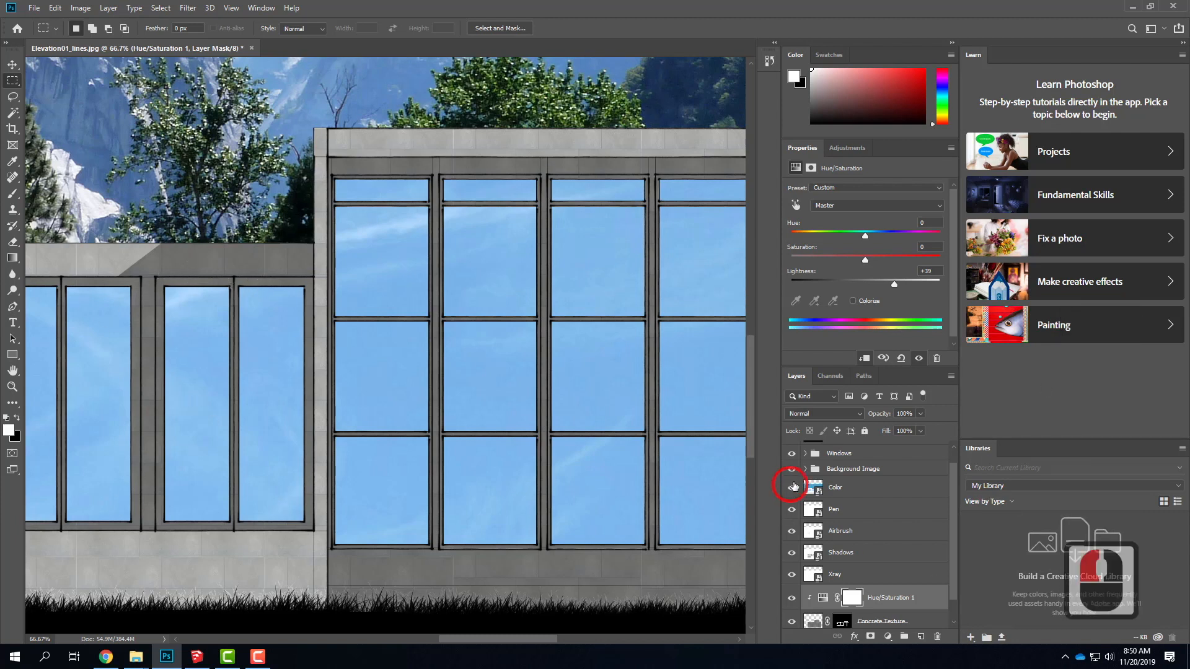
{"action": "left_click", "coordinate": [12, 112]}
{"action": "left_click", "coordinate": [138, 287]}
{"action": "left_click", "coordinate": [161, 292]}
{"action": "left_click", "coordinate": [250, 280], "text": "shift"}
{"action": "left_click", "coordinate": [246, 283], "text": "shift"}
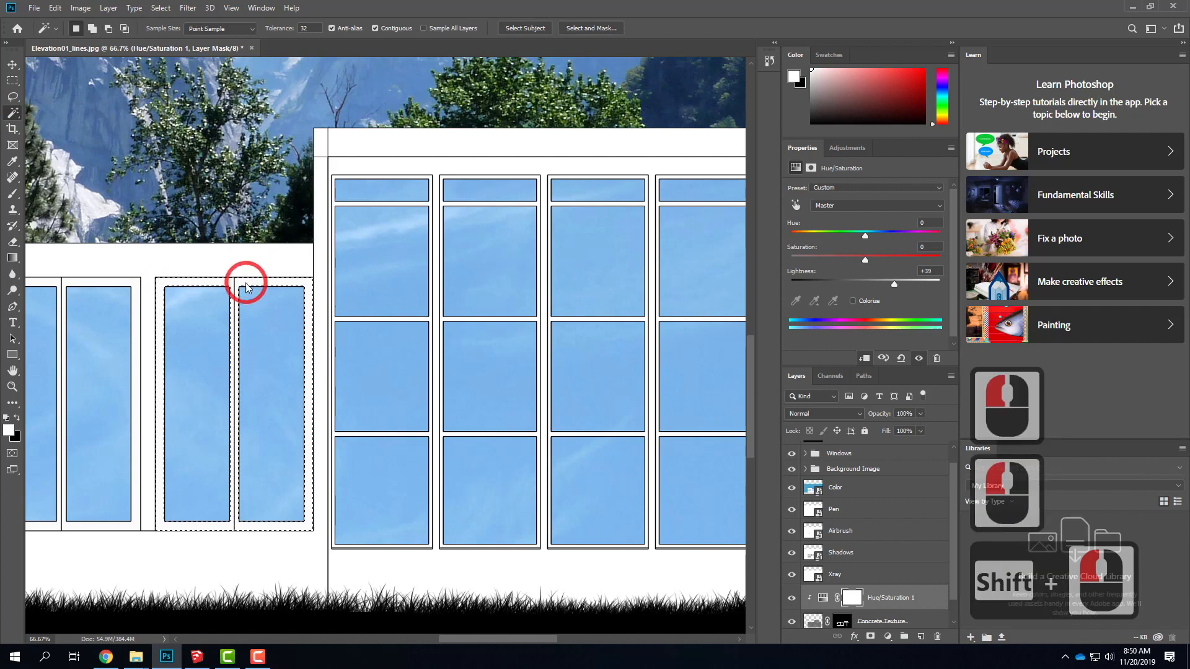
- Add the white frames of the neighbouring window pair and the single window further left to the selection
{"action": "left_click", "coordinate": [60, 282], "text": "shift"}
{"action": "left_click", "coordinate": [53, 275], "text": "shift"}
{"action": "left_click_drag", "start_coordinate": [159, 273], "coordinate": [436, 231]}
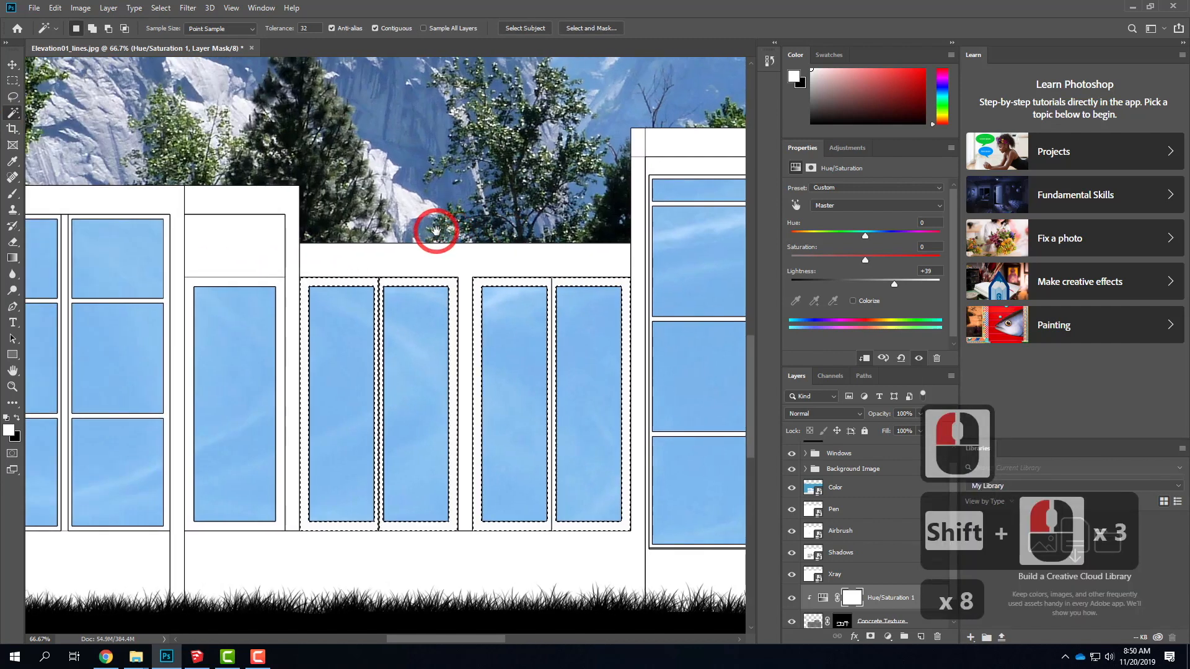
{"action": "left_click", "coordinate": [248, 282], "text": "shift"}
{"action": "mouse_move", "coordinate": [498, 335]}
{"action": "left_mouse_down"}
{"action": "mouse_move", "coordinate": [477, 342]}
{"action": "mouse_move", "coordinate": [484, 353]}
{"action": "left_mouse_up"}
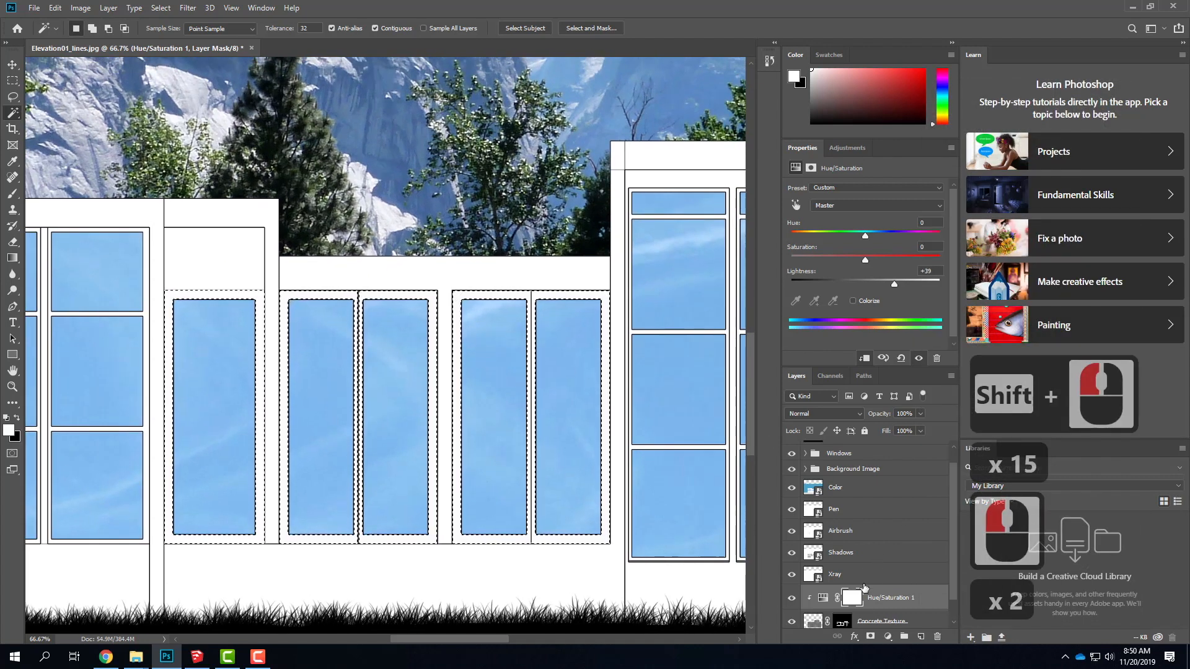
- Create a new layer named WindowFrames directly above the Hue/Saturation 1 adjustment layer
{"action": "left_click", "coordinate": [920, 637]}
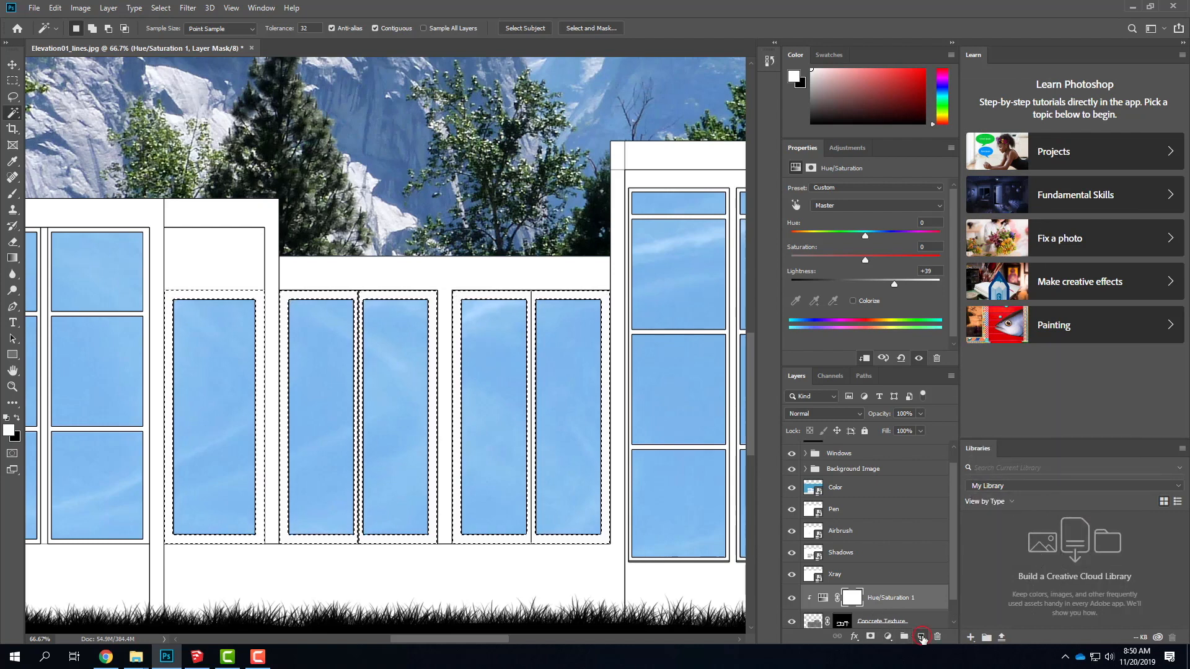
{"action": "double_click", "coordinate": [866, 594]}
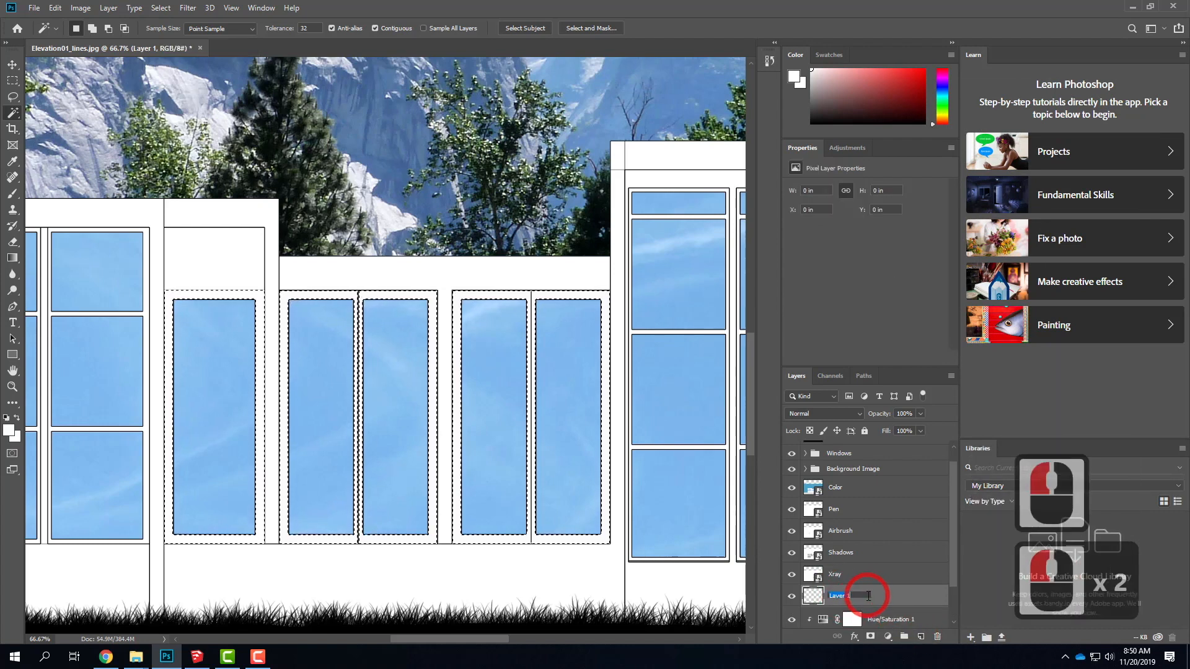
{"action": "type", "text": "Window"}
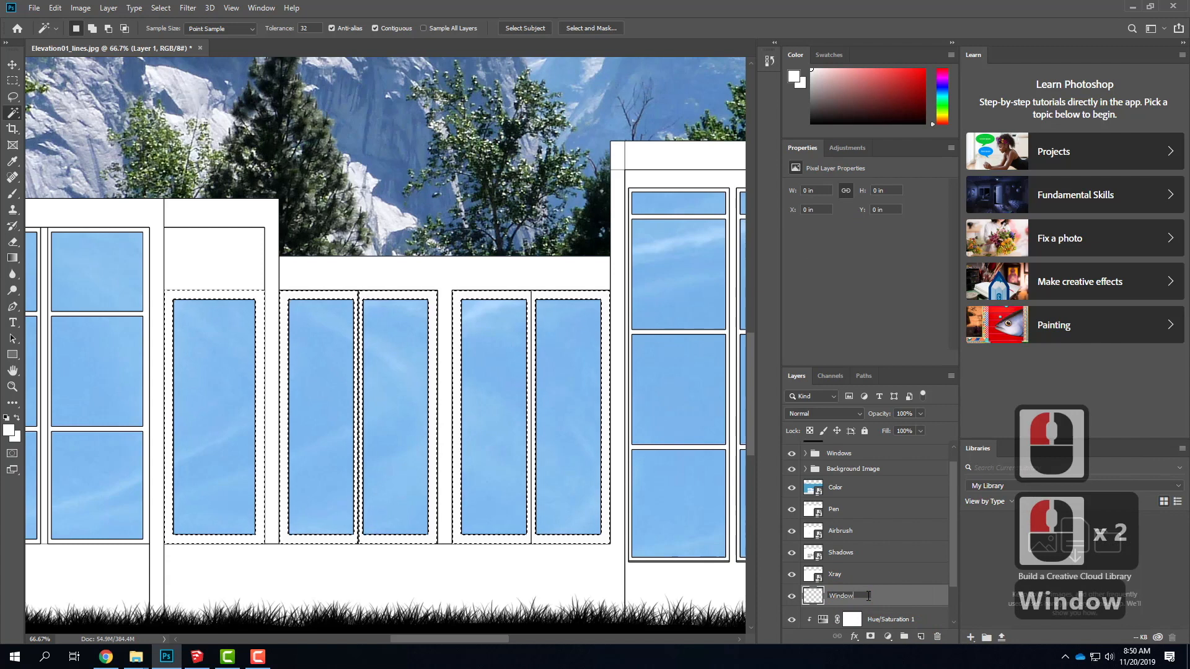
{"action": "type", "text": "Frames"}
{"action": "key", "text": "Return"}
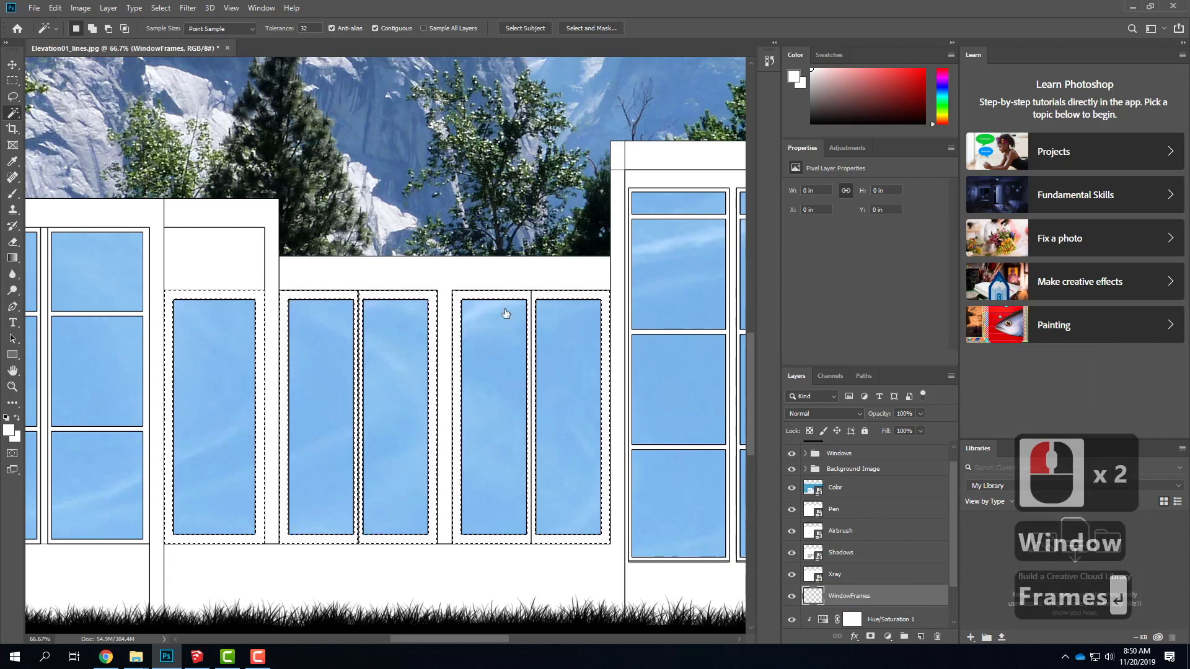
- Set the foreground color to a dark brown, hex 4b3623
{"action": "left_click", "coordinate": [14, 196]}
{"action": "double_click", "coordinate": [7, 431]}
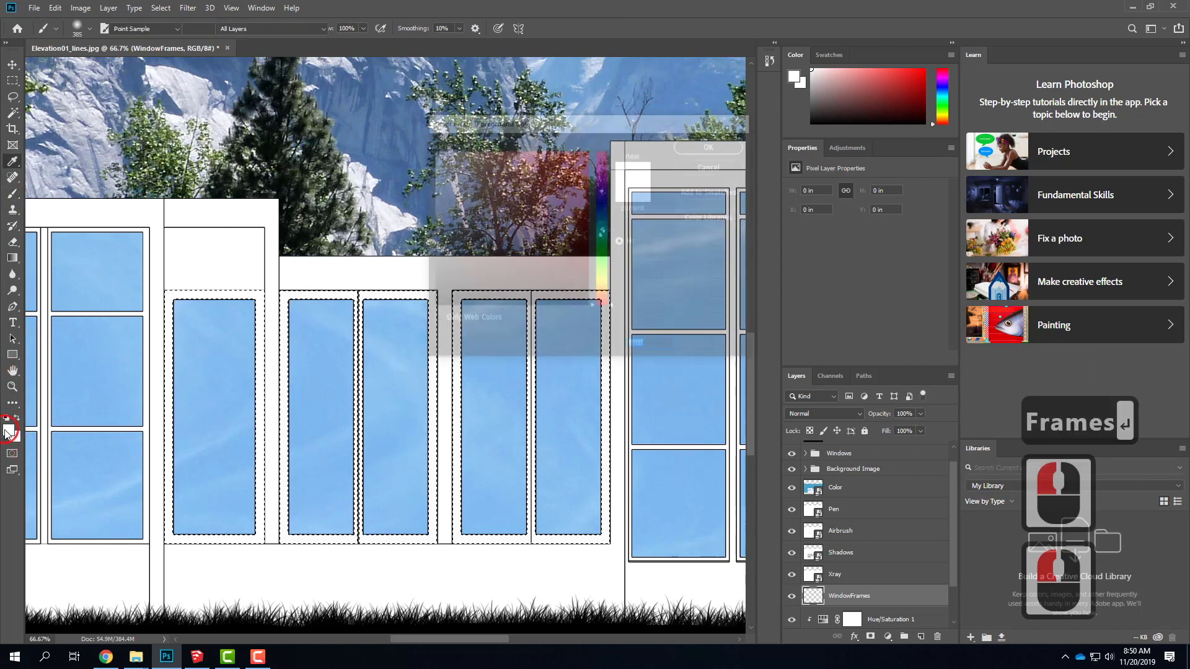
{"action": "left_click_drag", "start_coordinate": [546, 172], "coordinate": [477, 259]}
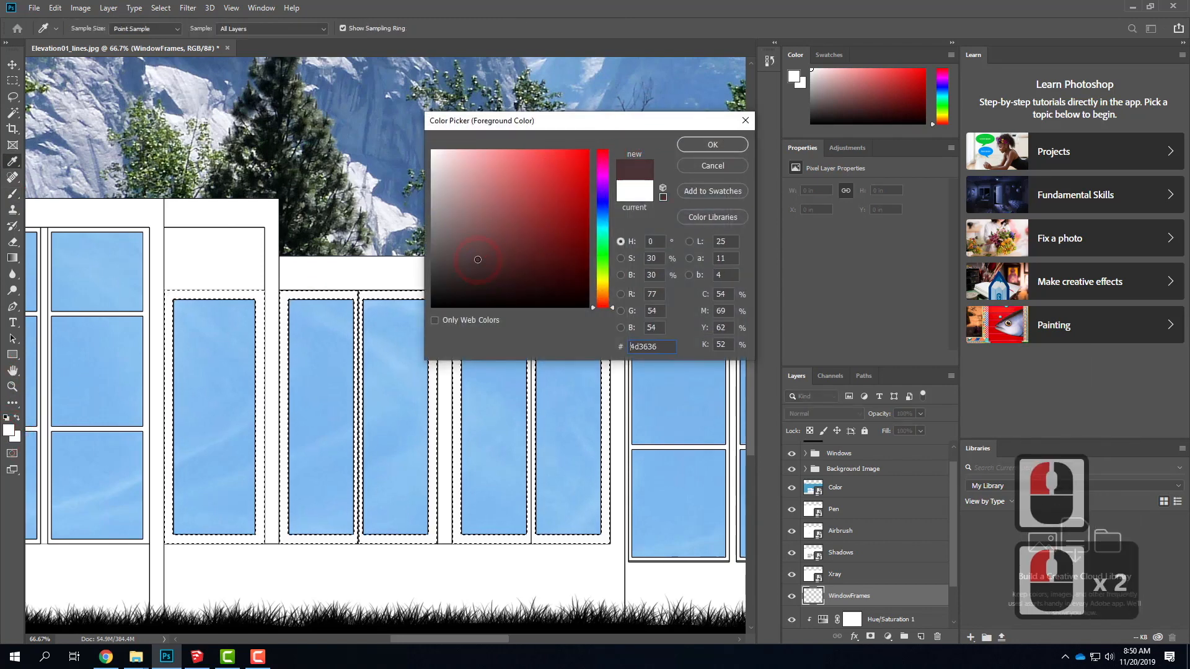
{"action": "left_click", "coordinate": [480, 260]}
{"action": "left_click_drag", "start_coordinate": [606, 305], "coordinate": [605, 295]}
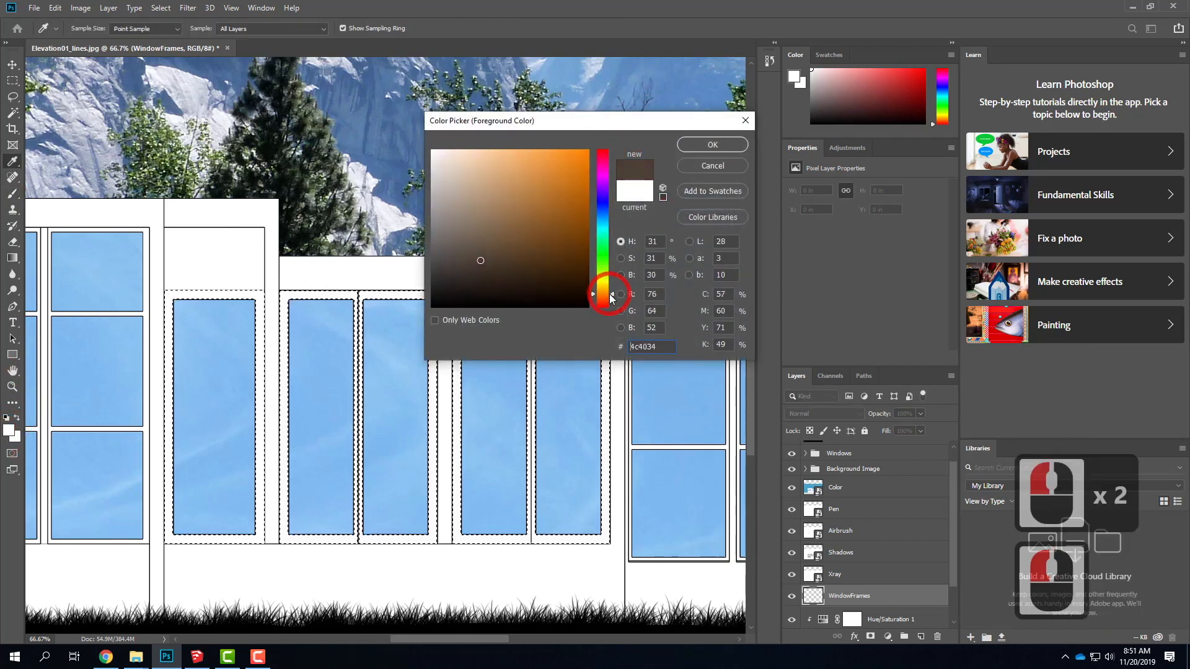
{"action": "left_click", "coordinate": [513, 283]}
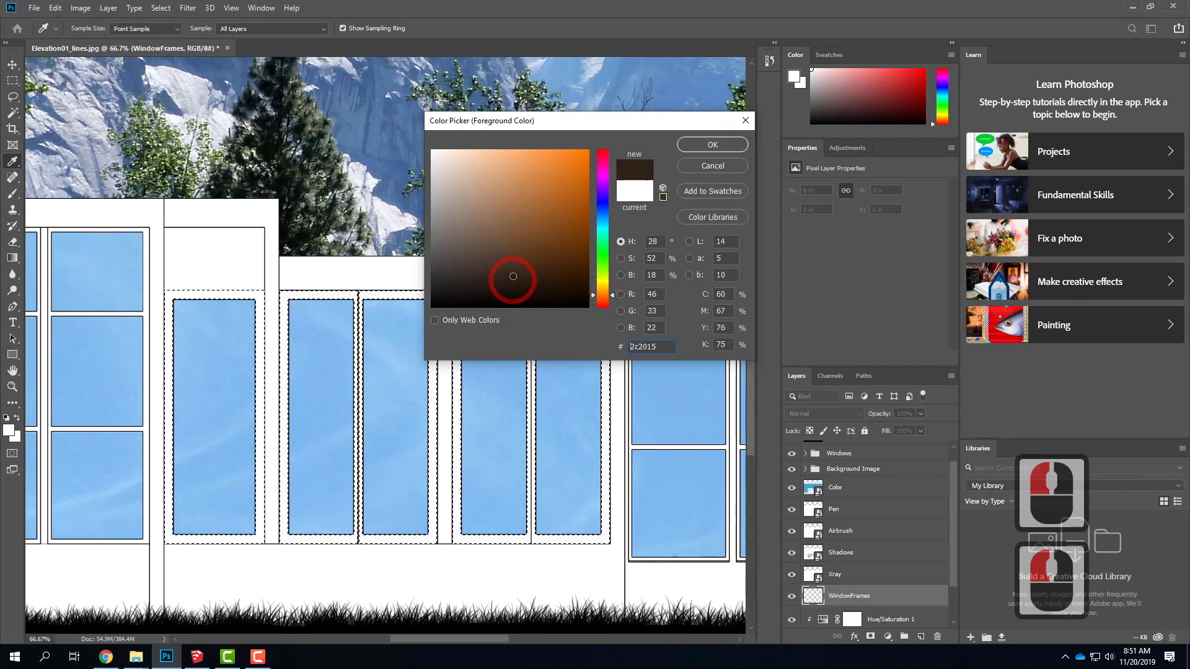
{"action": "left_click_drag", "start_coordinate": [513, 276], "coordinate": [511, 269]}
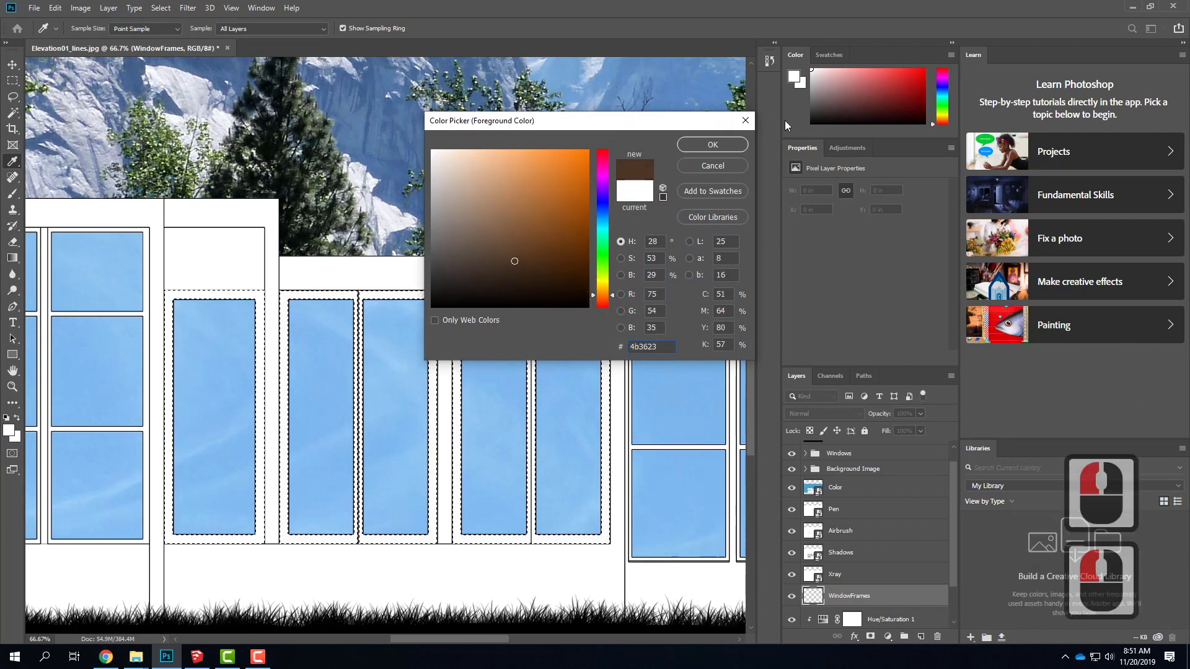
{"action": "left_click", "coordinate": [716, 142]}
- Brush the brown color over the selected window frames on the WindowFrames layer
{"action": "key", "text": "b"}
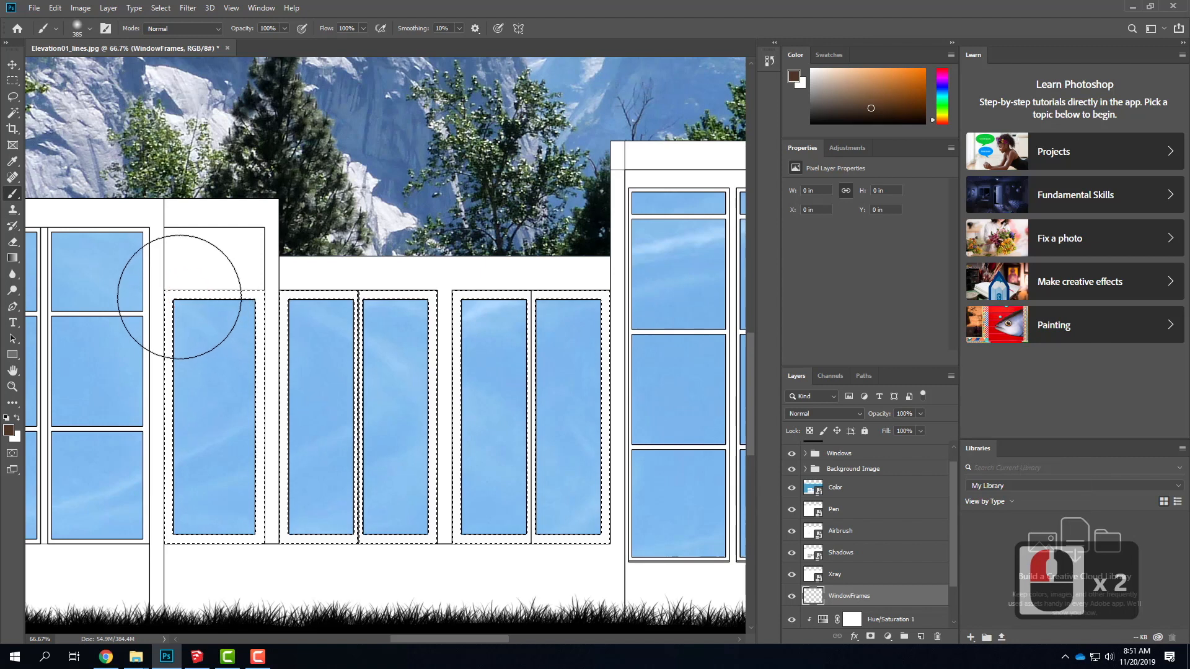
{"action": "left_click_drag", "start_coordinate": [222, 304], "coordinate": [263, 307]}
{"action": "left_click", "coordinate": [856, 595]}
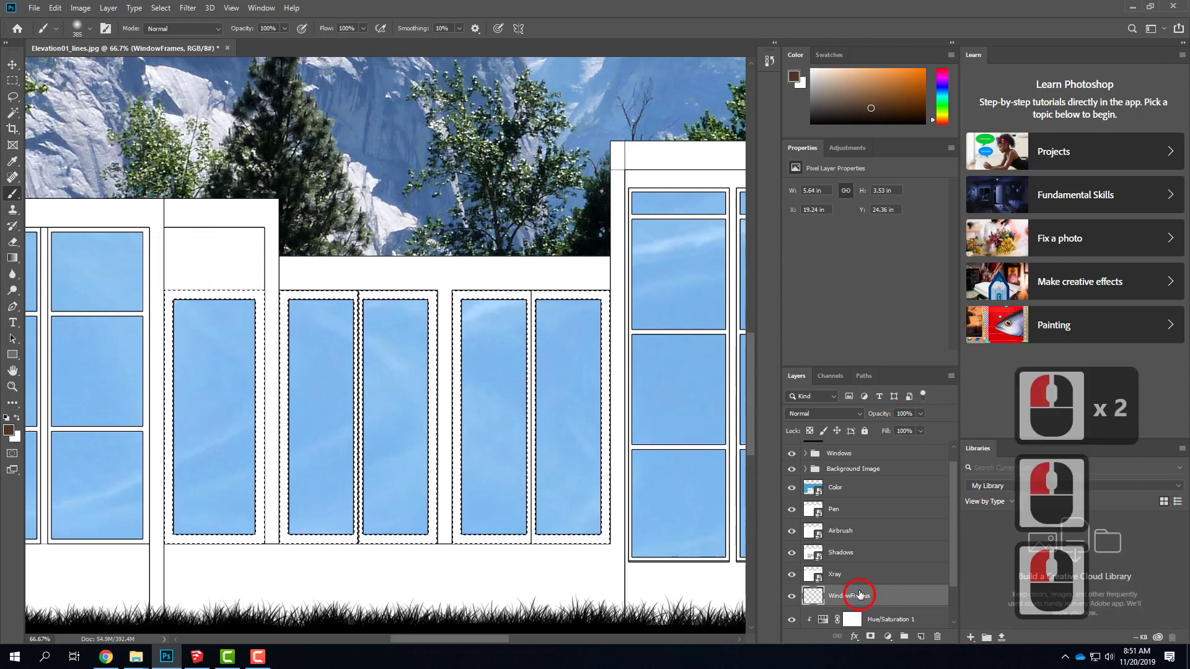
{"action": "mouse_move", "coordinate": [131, 304]}
{"action": "left_mouse_down"}
{"action": "mouse_move", "coordinate": [255, 300]}
{"action": "mouse_move", "coordinate": [197, 574]}
{"action": "mouse_move", "coordinate": [162, 522]}
{"action": "left_mouse_up"}
- Move the WindowFrames layer directly above the Color layer and hide Color
{"action": "left_click_drag", "start_coordinate": [850, 600], "coordinate": [856, 481]}
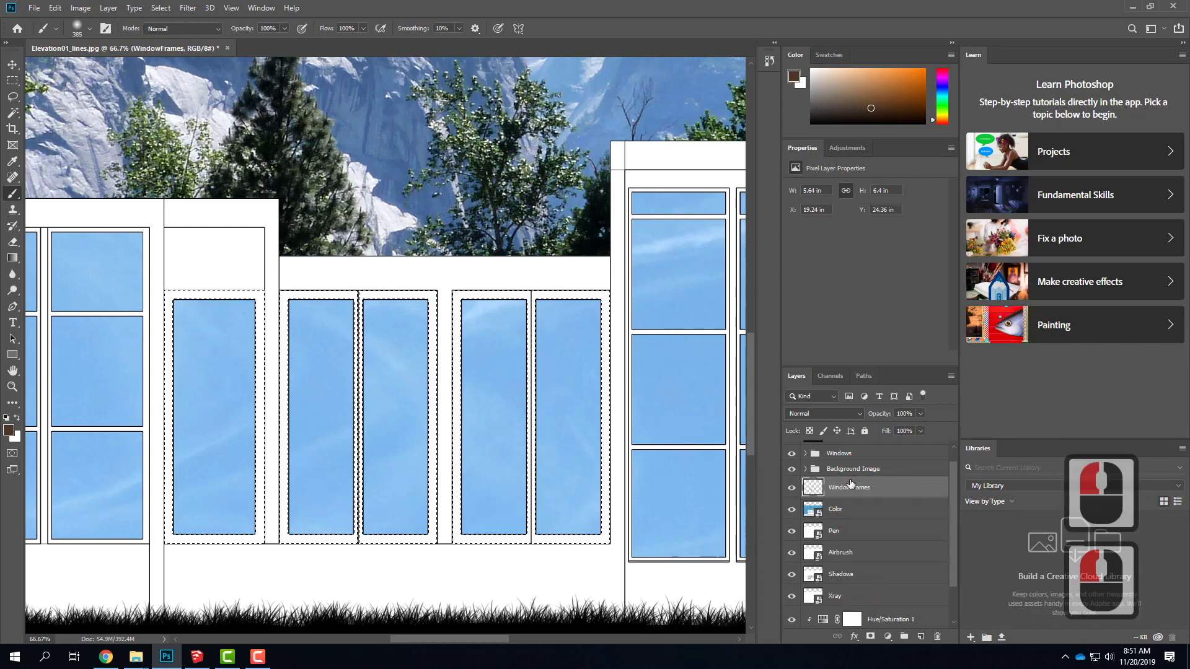
{"action": "left_click", "coordinate": [791, 509]}
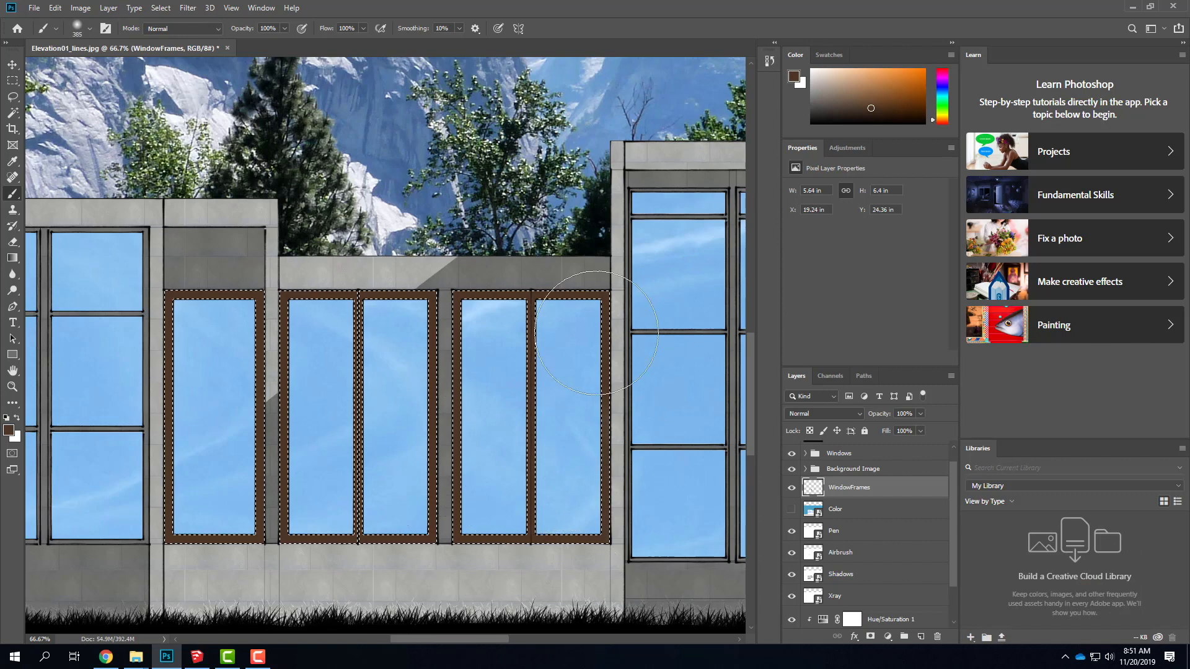
- Finish brushing brown over the selected middle window frames and clear the selection
{"action": "left_click", "coordinate": [172, 317]}
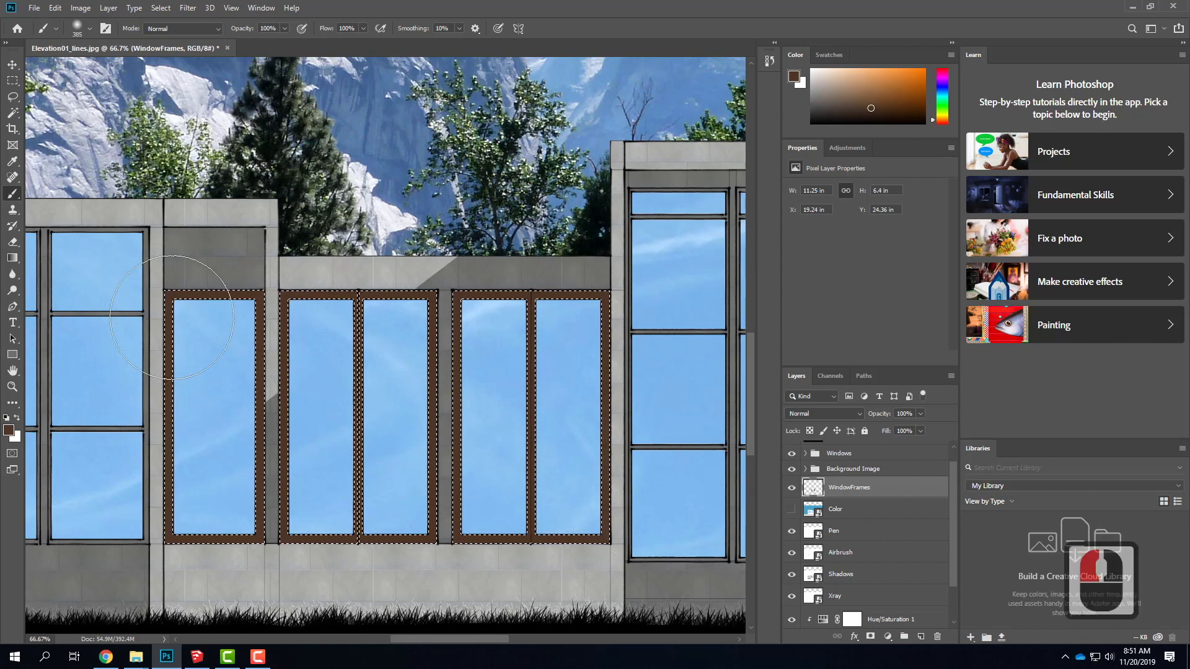
{"action": "left_click", "coordinate": [10, 81]}
{"action": "double_click", "coordinate": [362, 212]}
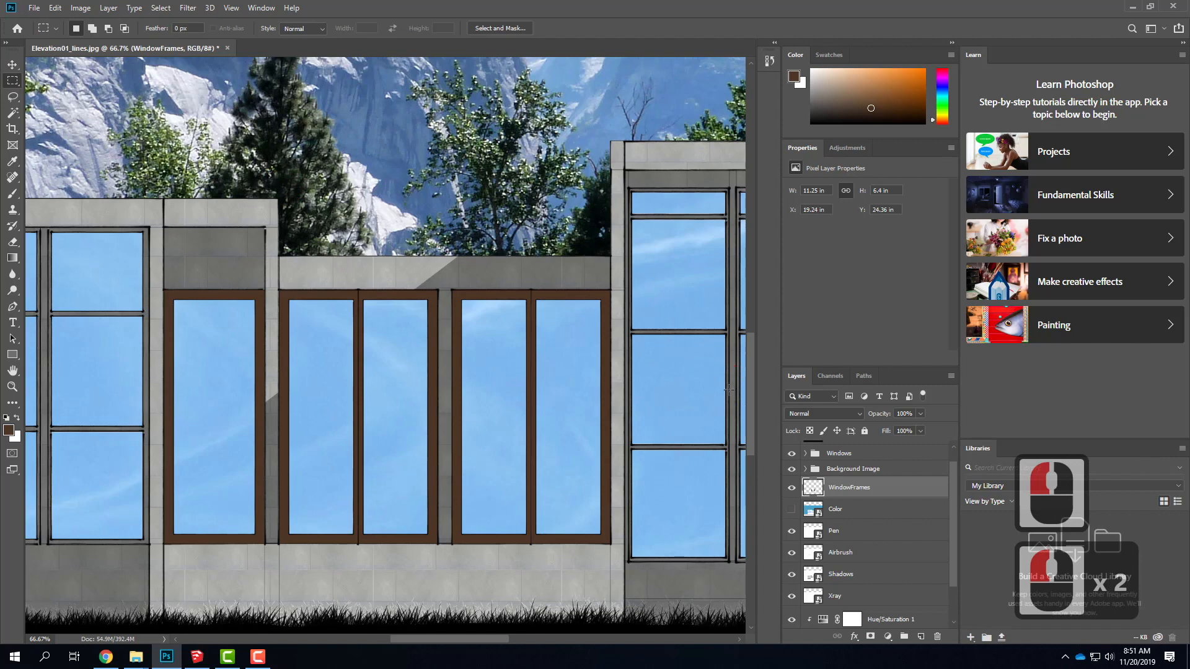
{"action": "key", "text": "ctrl+0"}
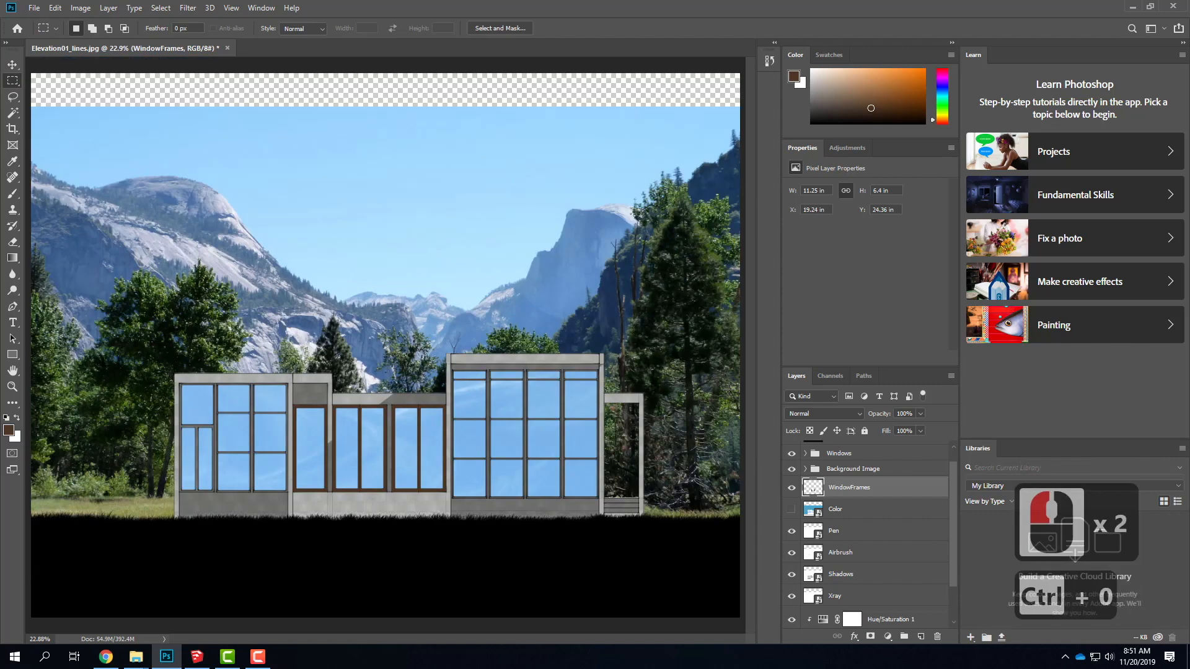
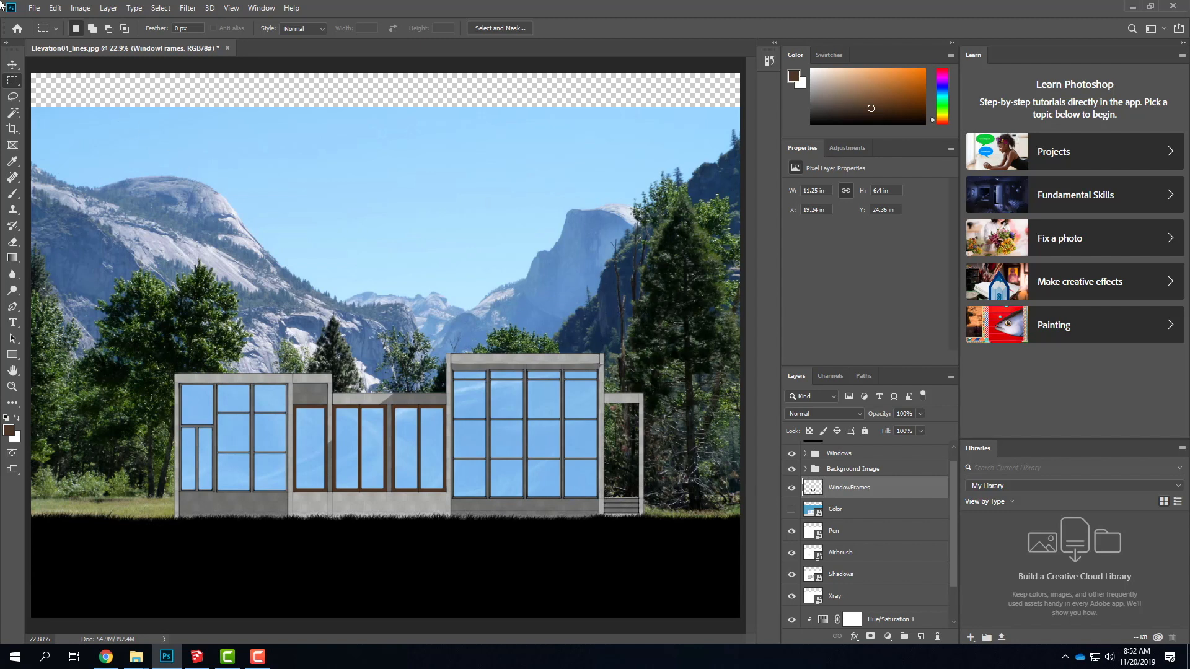
- Place Woman_Walking_gray.png from the Resources > Collage > People folder as an embedded image
{"action": "left_click", "coordinate": [34, 7]}
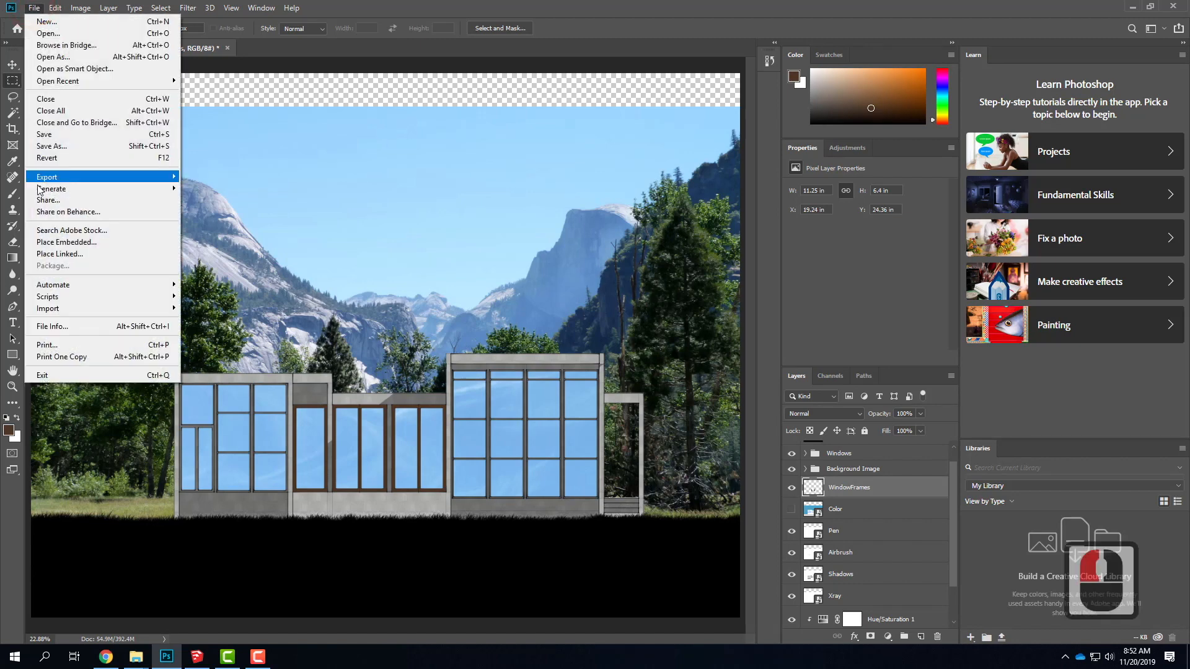
{"action": "left_click", "coordinate": [58, 242]}
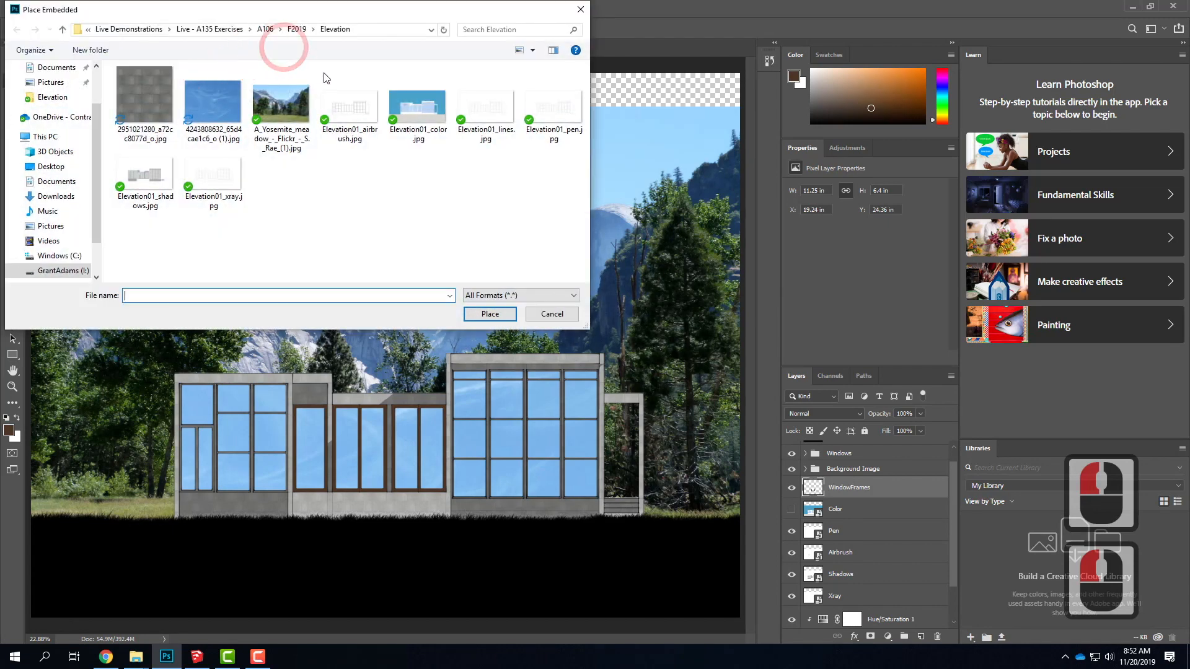
{"action": "left_click", "coordinate": [149, 30]}
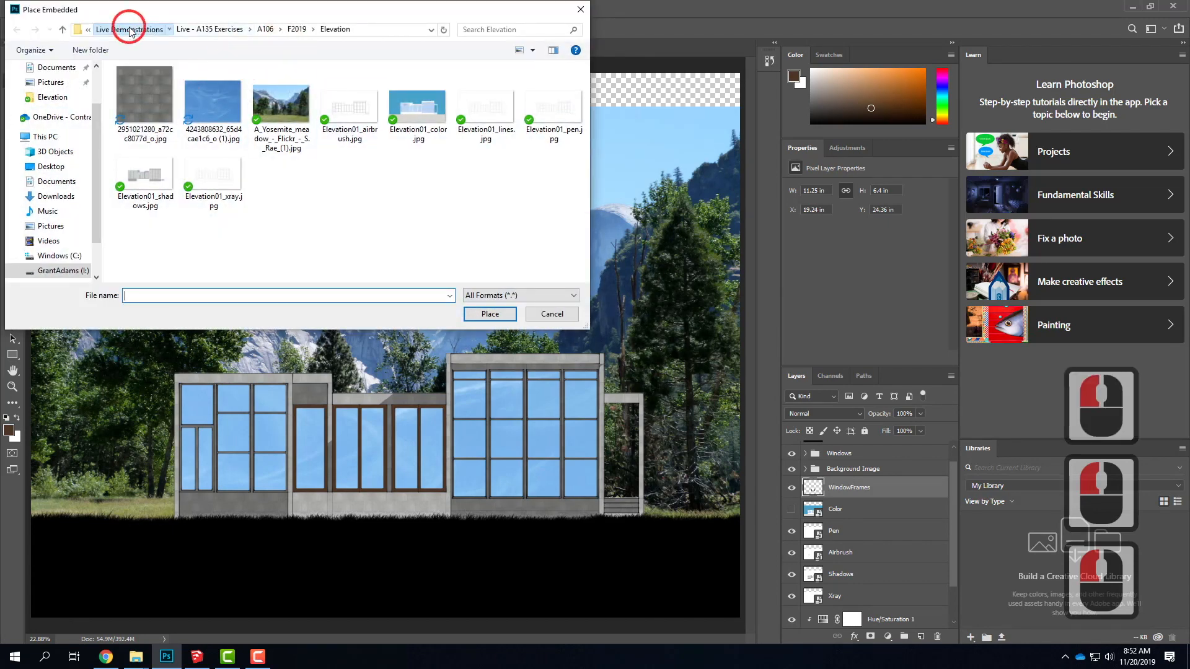
{"action": "left_click", "coordinate": [179, 29]}
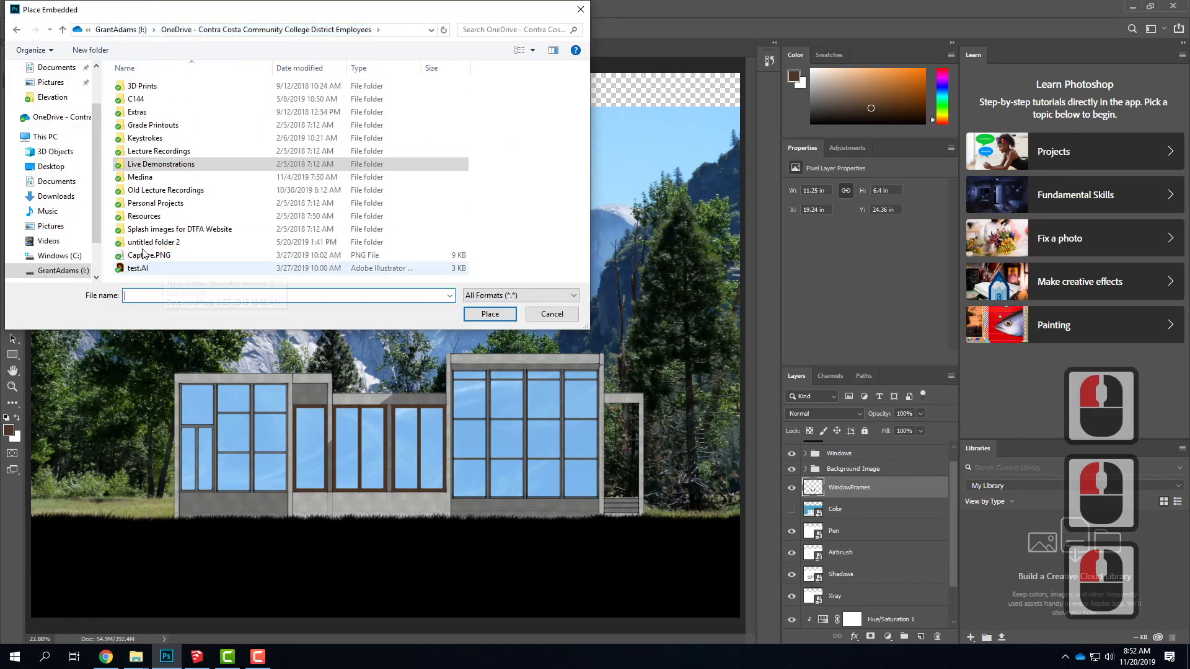
{"action": "double_click", "coordinate": [148, 216]}
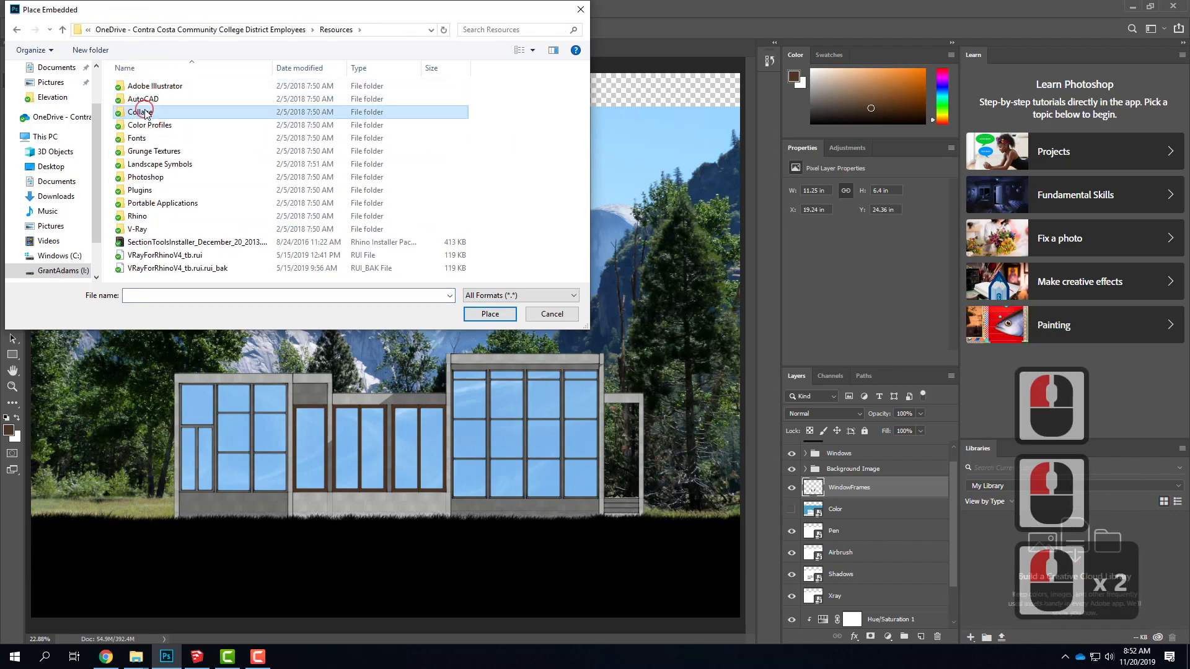
{"action": "double_click", "coordinate": [142, 112]}
{"action": "left_click", "coordinate": [139, 99]}
{"action": "double_click", "coordinate": [145, 99]}
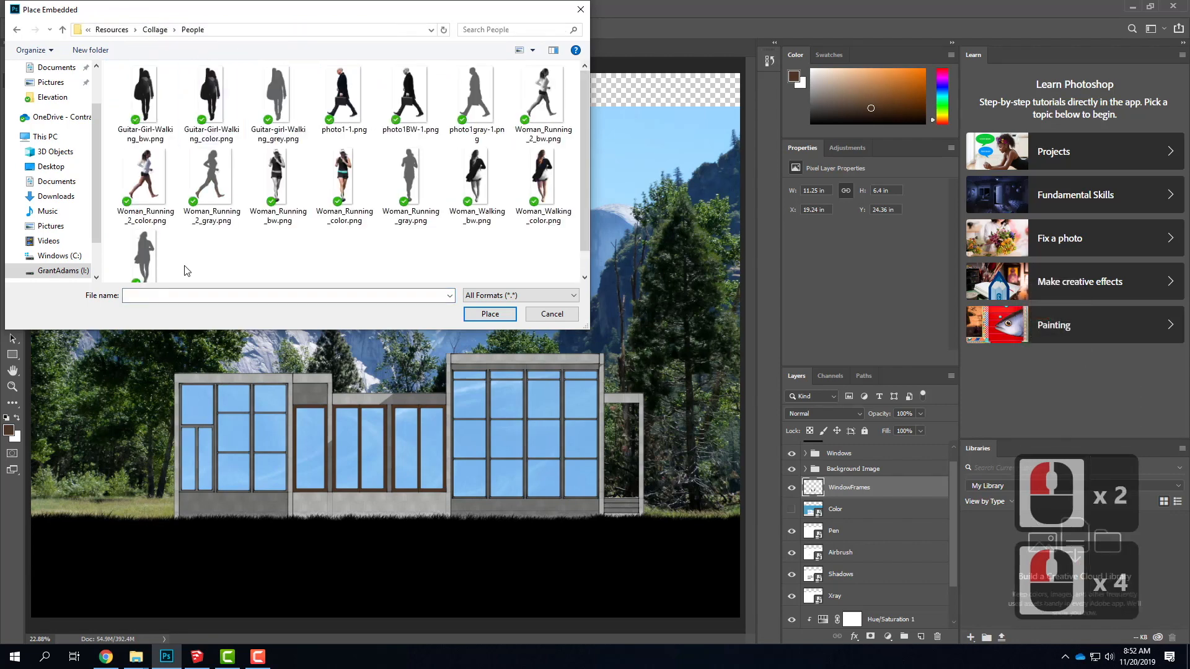
{"action": "left_click", "coordinate": [147, 265]}
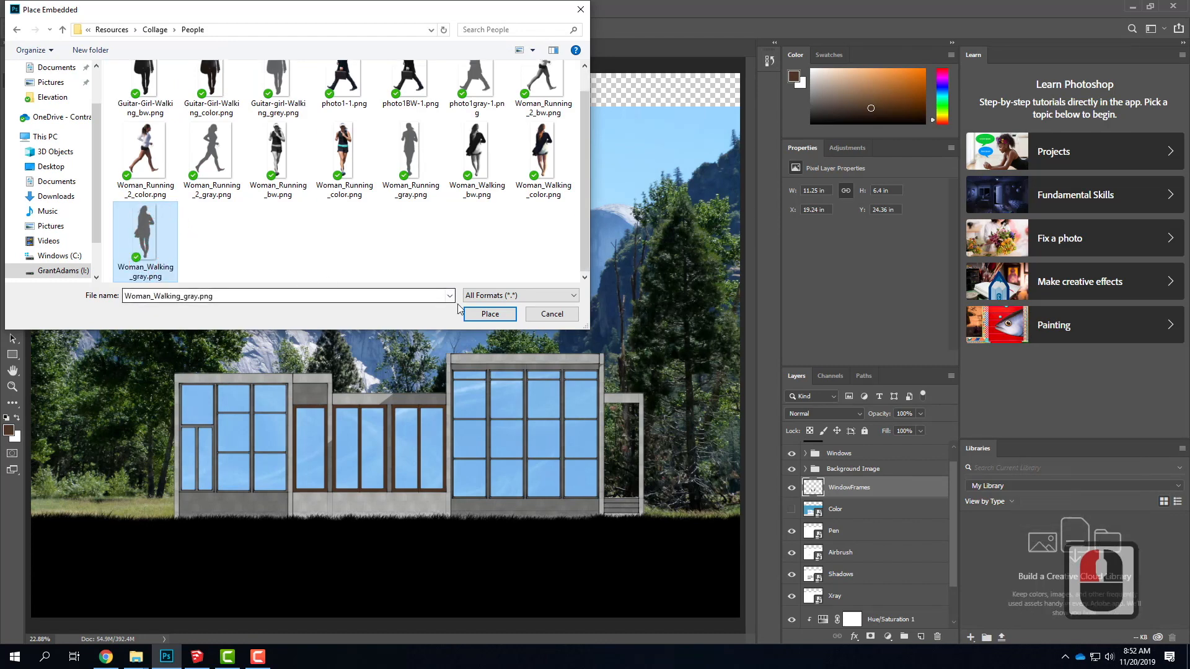
{"action": "left_click", "coordinate": [490, 314]}
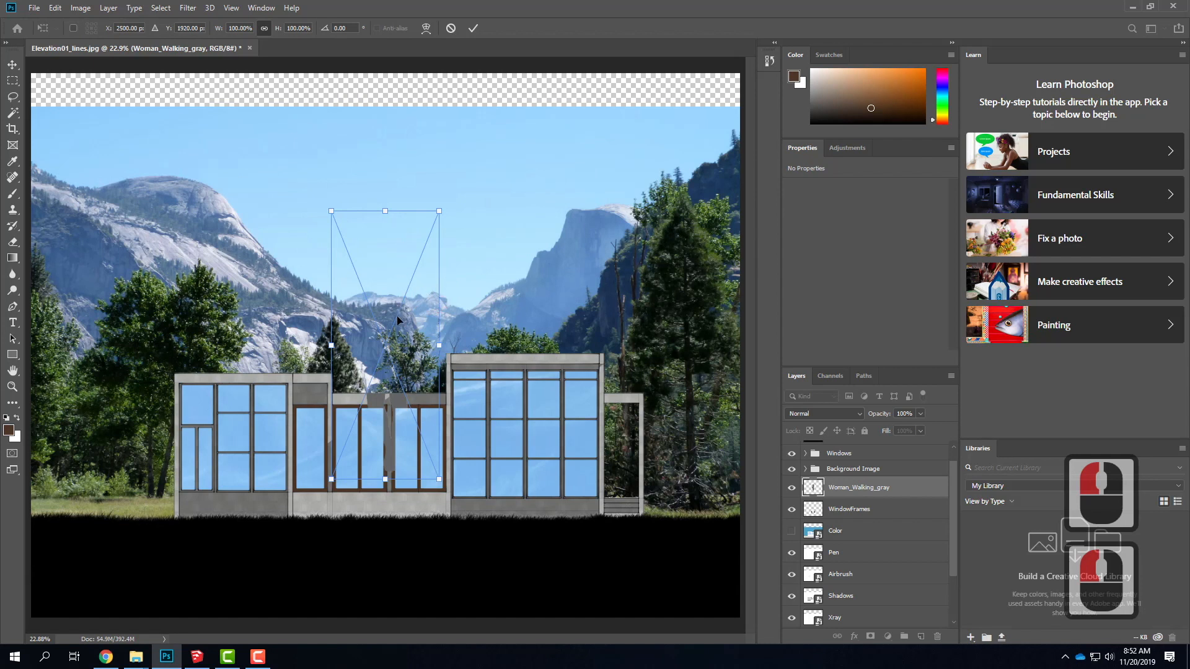
- Move the Woman_Walking_gray layer between Ground and the Windows group, and reposition the figure at the building's right end with her feet near ground level
{"action": "left_click_drag", "start_coordinate": [858, 490], "coordinate": [845, 458]}
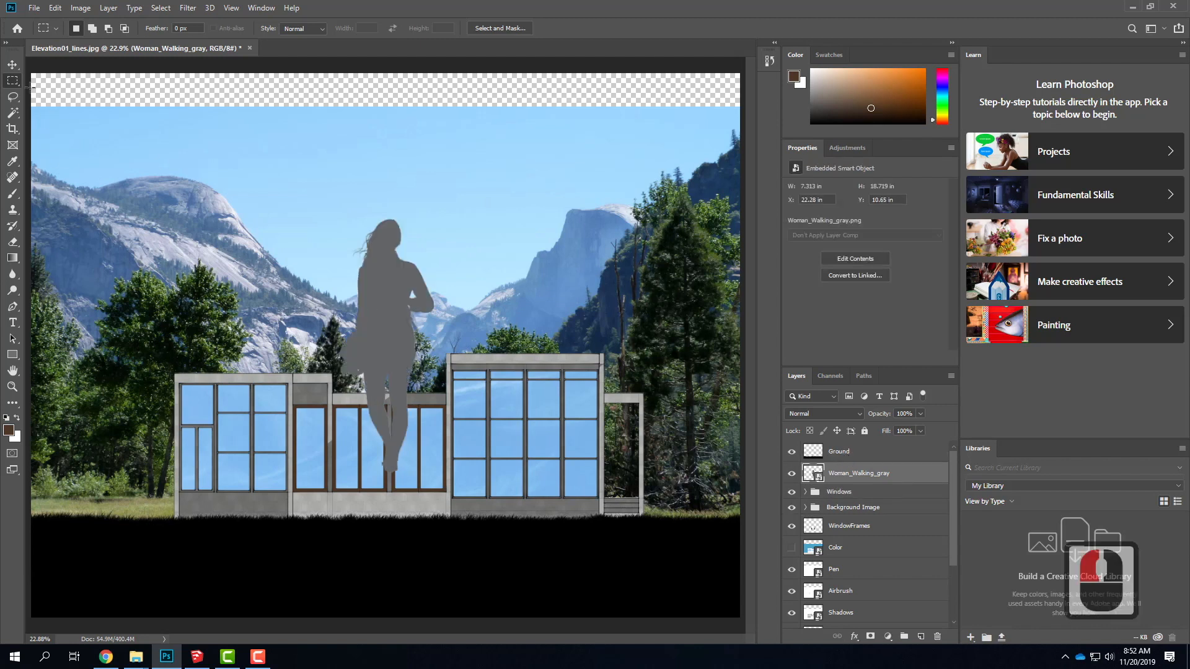
{"action": "left_click", "coordinate": [13, 63]}
{"action": "left_click_drag", "start_coordinate": [395, 322], "coordinate": [610, 364]}
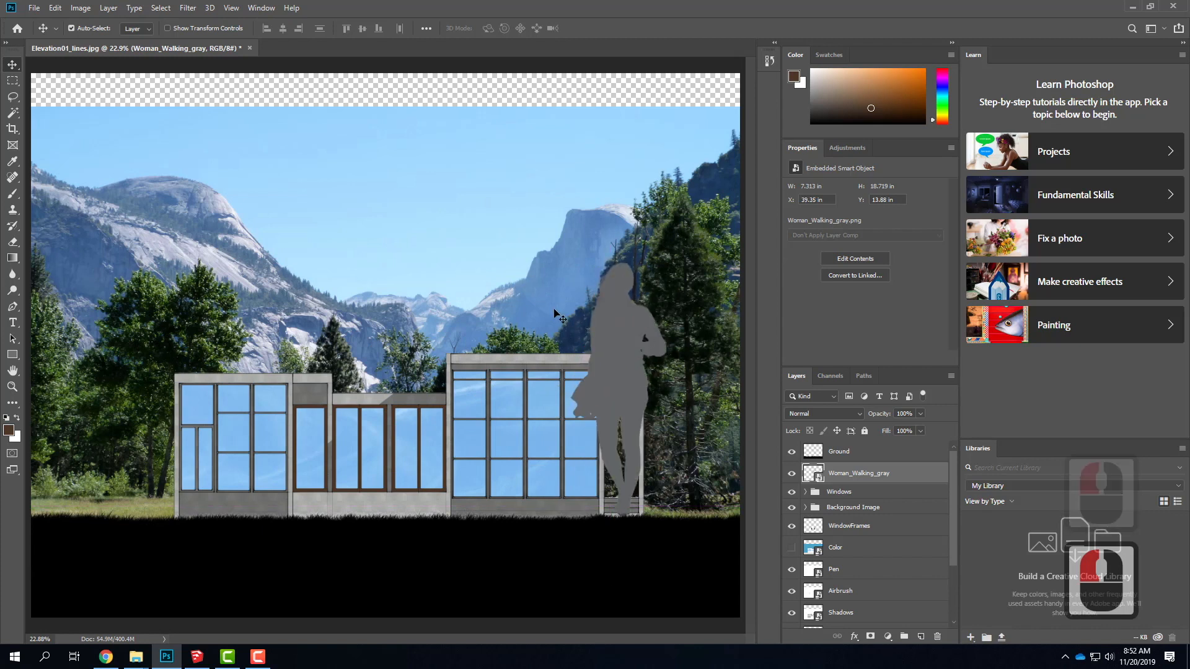
- Scale the walking woman figure down to about 20% with Free Transform and place it in the open frame at the building's right end
{"action": "left_click", "coordinate": [55, 9]}
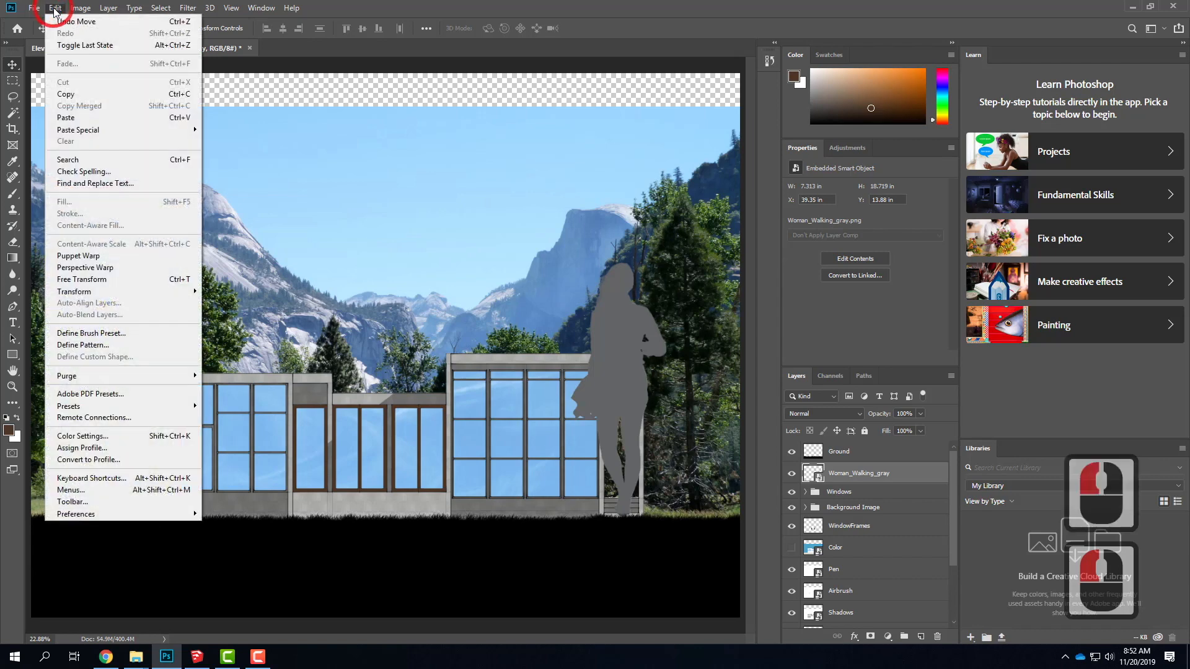
{"action": "left_click", "coordinate": [101, 278]}
{"action": "left_click_drag", "start_coordinate": [673, 254], "coordinate": [622, 475]}
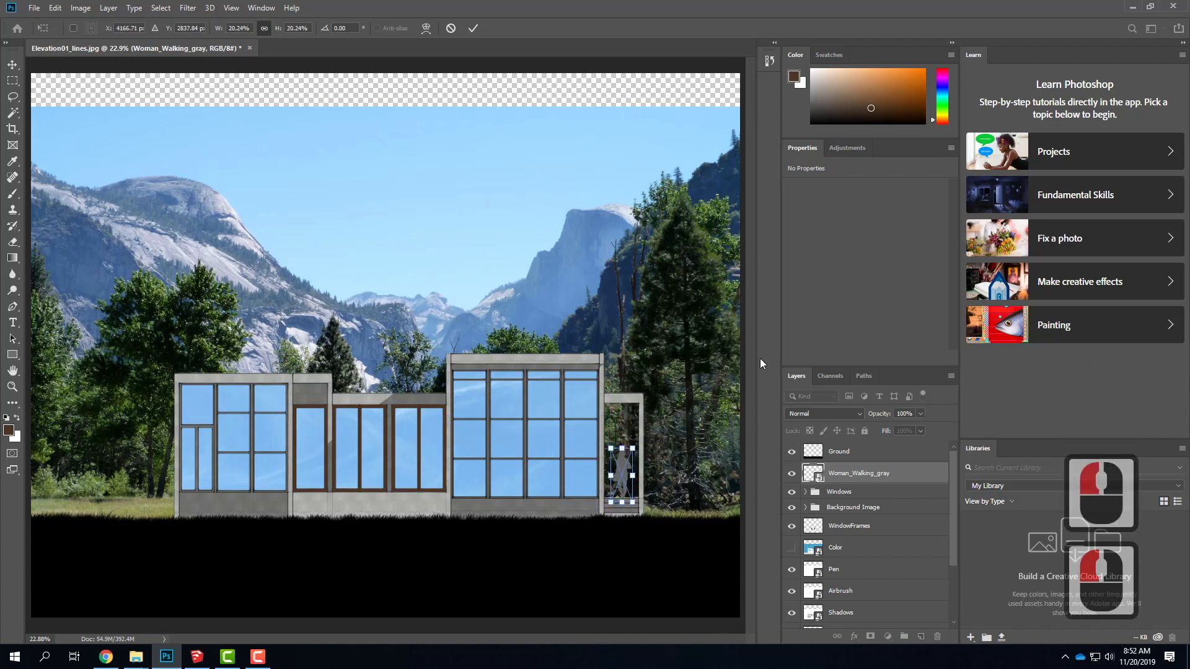
- Fine-tune the woman figure's scale to about 21.1%, stand her feet on the porch floor, and apply the transform
{"action": "key", "text": "ctrl+equal"}
{"action": "key", "text": "ctrl+equal"}
{"action": "key", "text": "ctrl+equal"}
{"action": "key", "text": "ctrl+equal"}
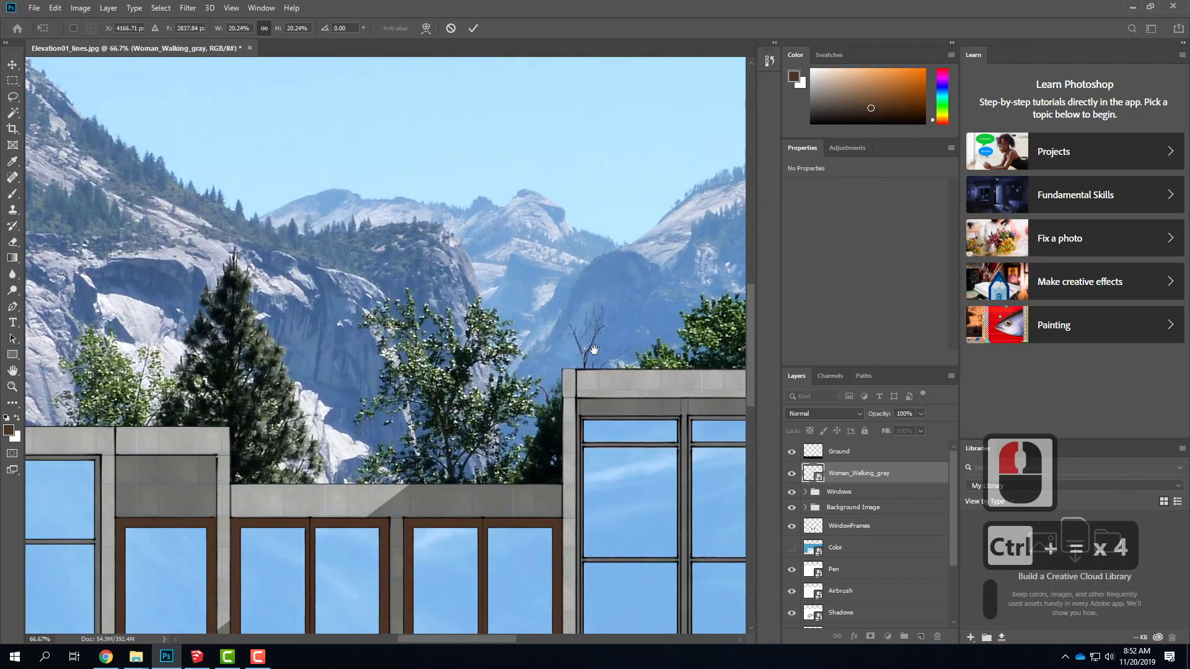
{"action": "left_click_drag", "start_coordinate": [596, 353], "coordinate": [202, 175]}
{"action": "left_click_drag", "start_coordinate": [626, 415], "coordinate": [380, 311]}
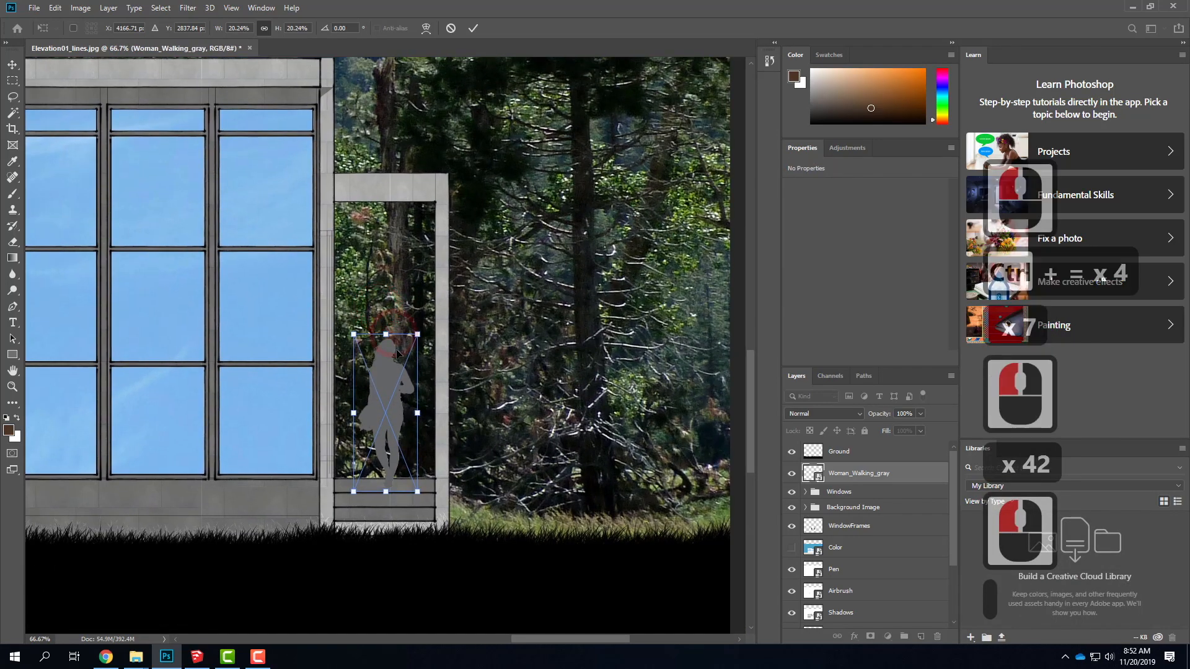
{"action": "mouse_move", "coordinate": [417, 334]}
{"action": "left_mouse_down"}
{"action": "mouse_move", "coordinate": [468, 284]}
{"action": "mouse_move", "coordinate": [432, 329]}
{"action": "left_mouse_up"}
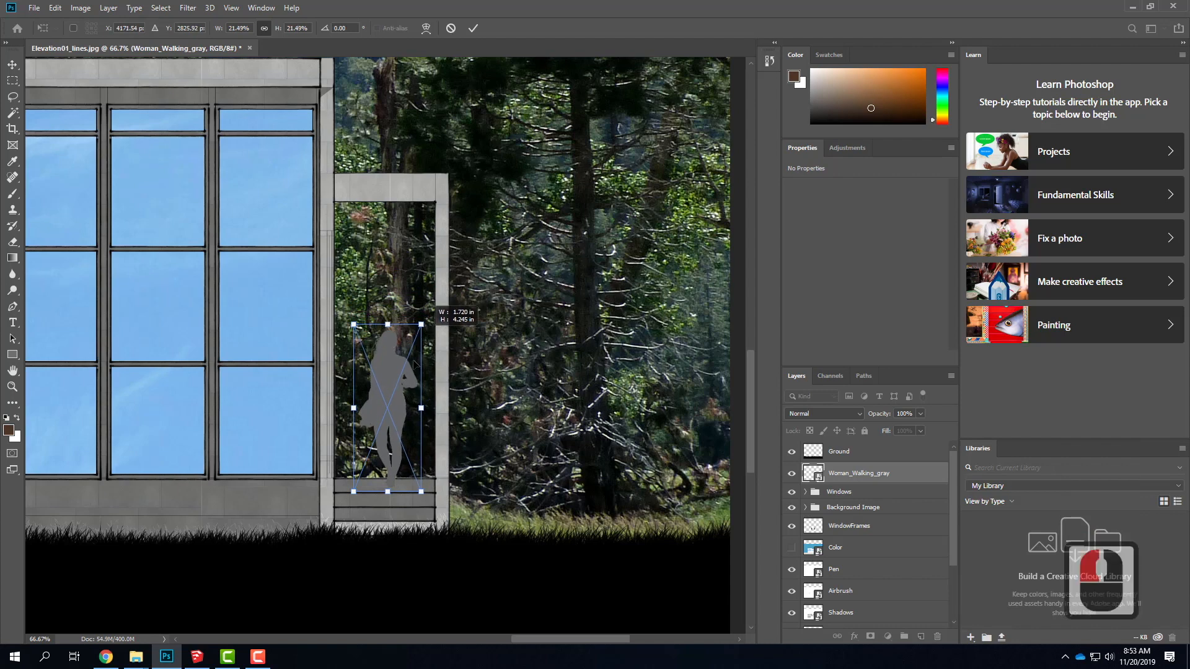
{"action": "left_click_drag", "start_coordinate": [394, 368], "coordinate": [392, 364]}
{"action": "left_click_drag", "start_coordinate": [421, 316], "coordinate": [392, 352]}
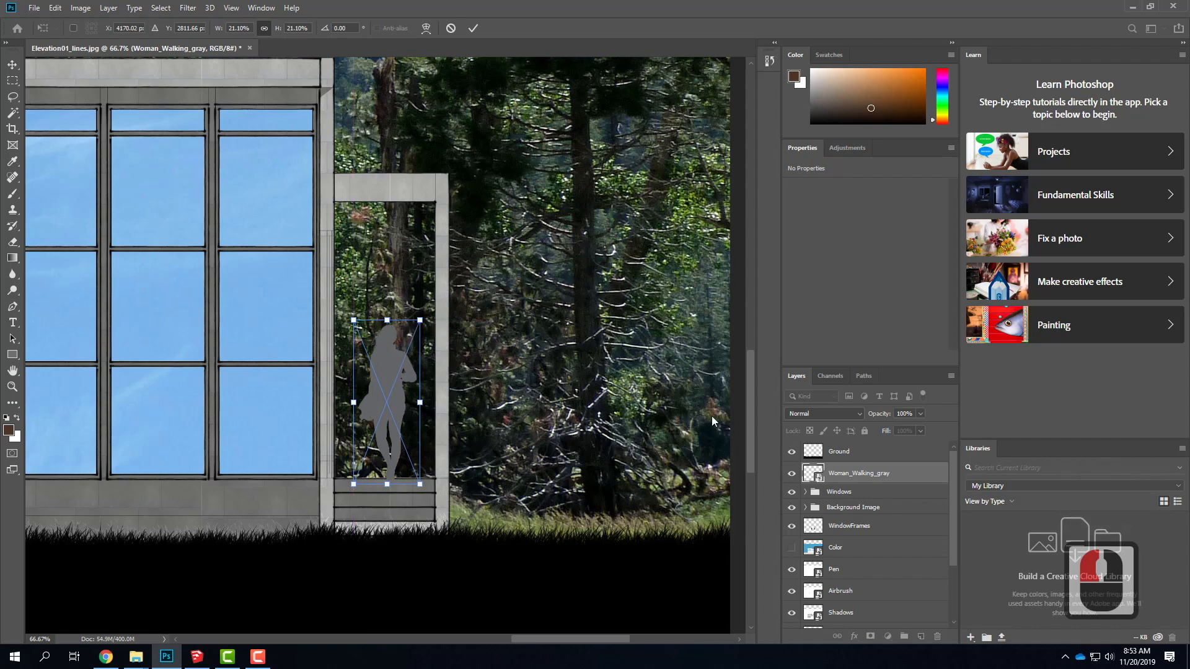
{"action": "key", "text": "ctrl+0"}
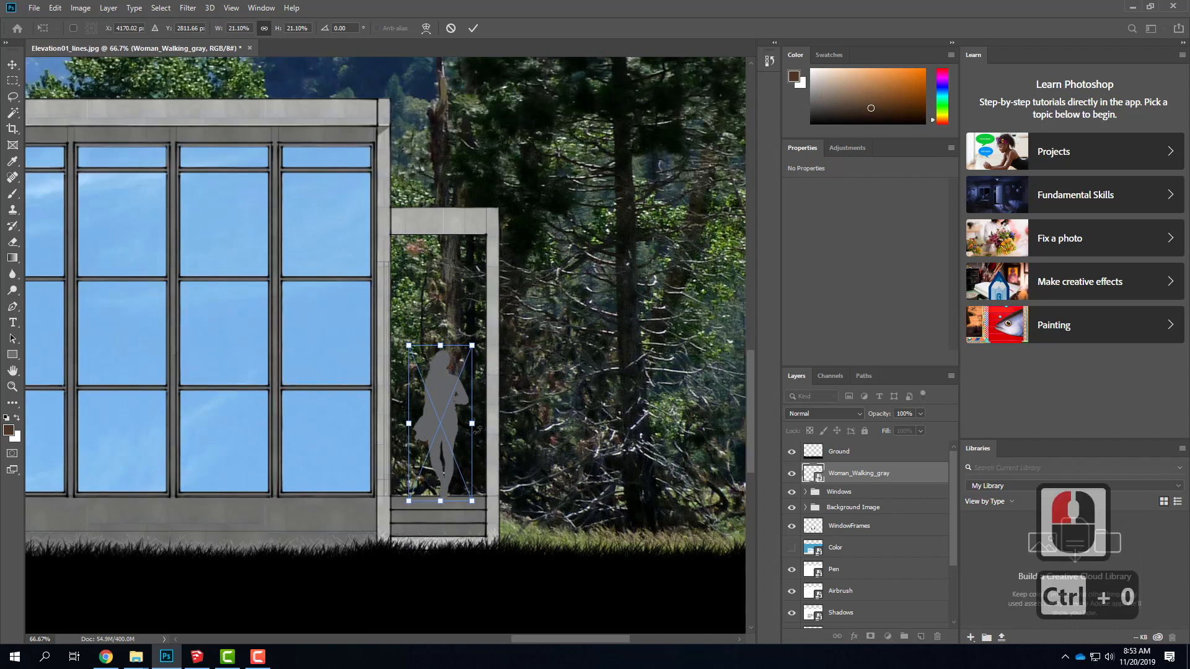
{"action": "left_click", "coordinate": [386, 93]}
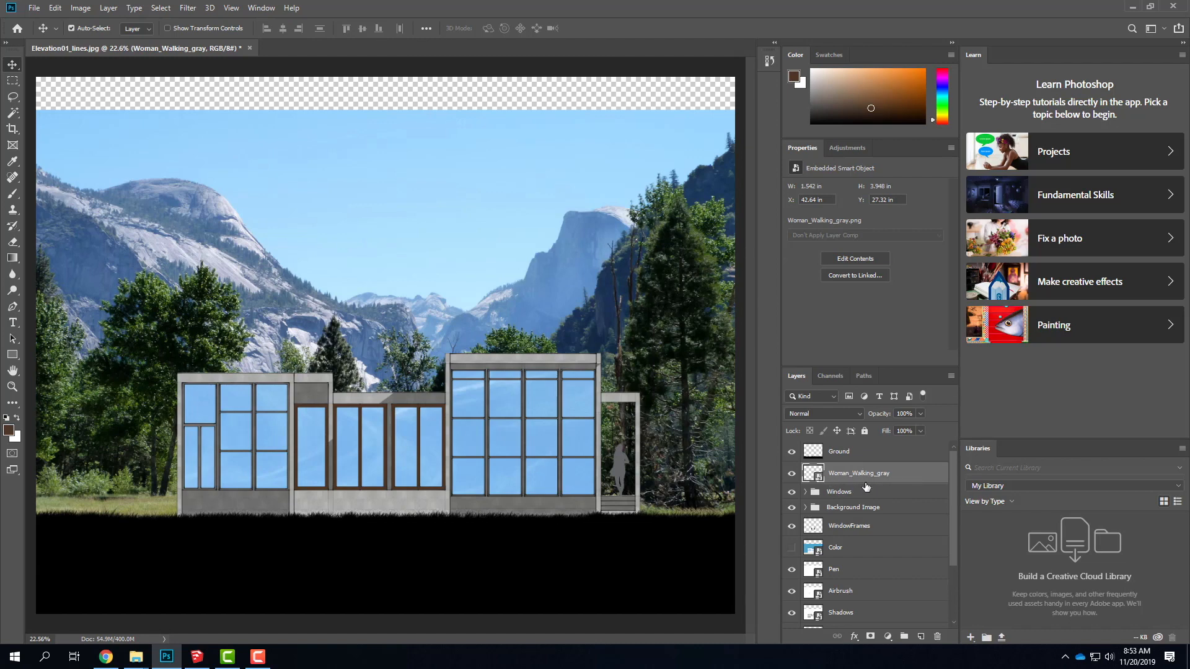
- Add a Levels adjustment layer above Woman_Walking_gray and clip it to that layer
{"action": "left_click", "coordinate": [109, 8]}
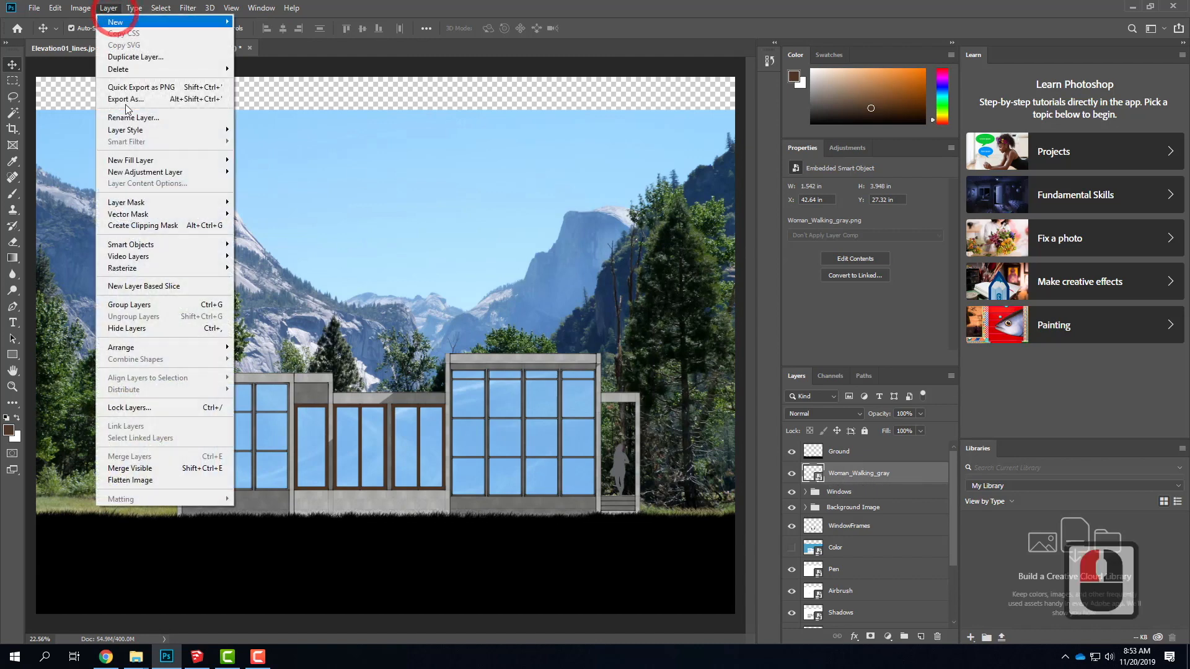
{"action": "mouse_move", "coordinate": [161, 172]}
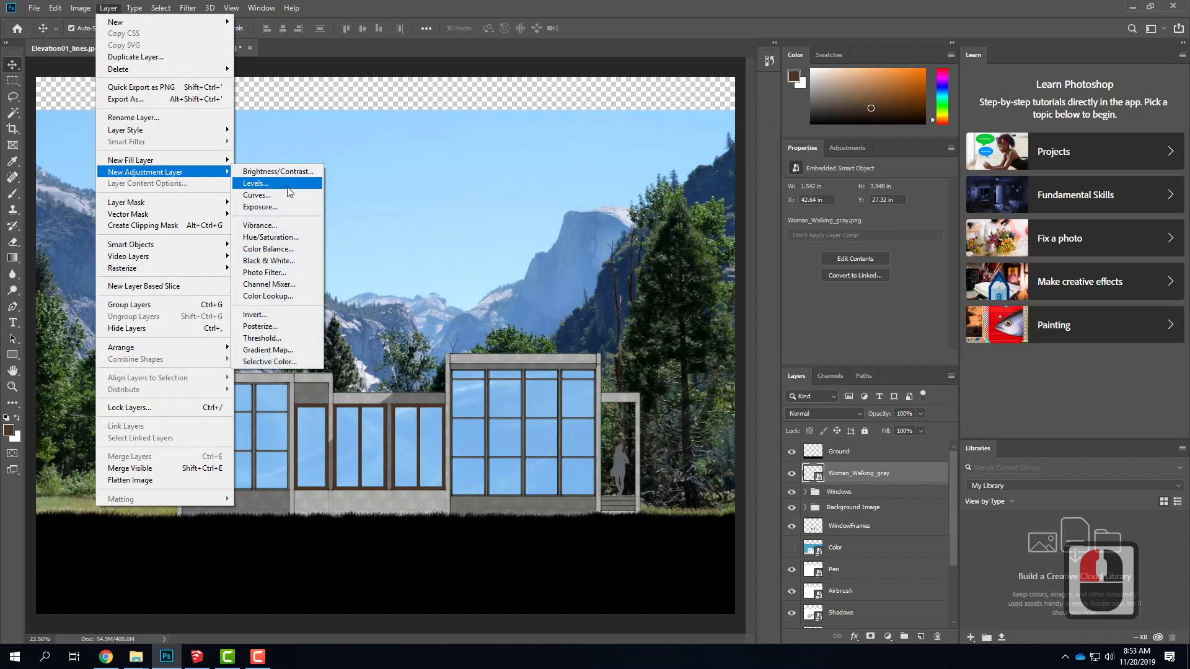
{"action": "left_click", "coordinate": [289, 192]}
{"action": "left_click", "coordinate": [696, 194]}
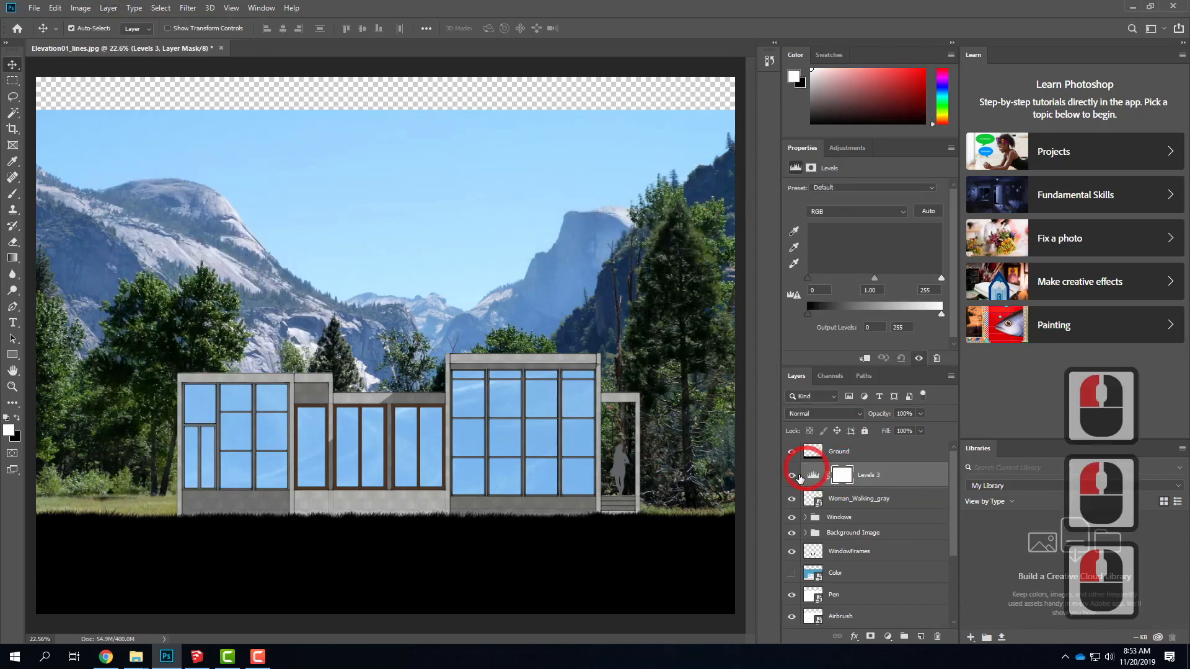
{"action": "key", "text": "ctrl+alt+g"}
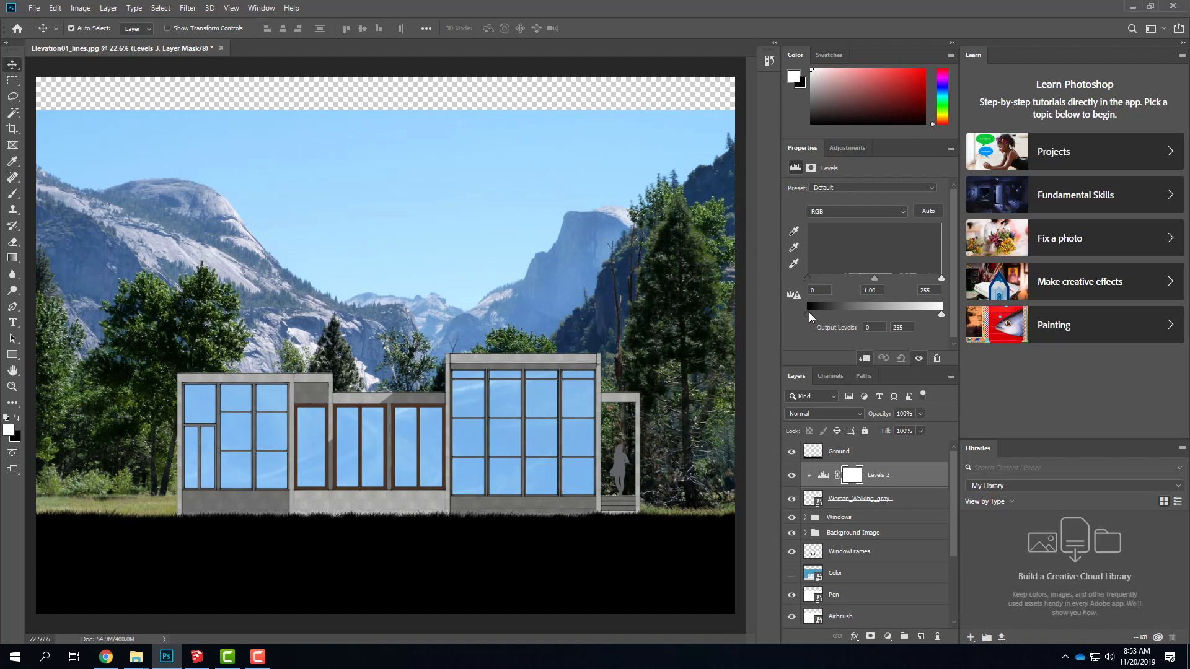
- Test white and black silhouettes with the output levels of the woman's Levels adjustment, leaving both output levels at 255
{"action": "left_click_drag", "start_coordinate": [838, 314], "coordinate": [967, 314]}
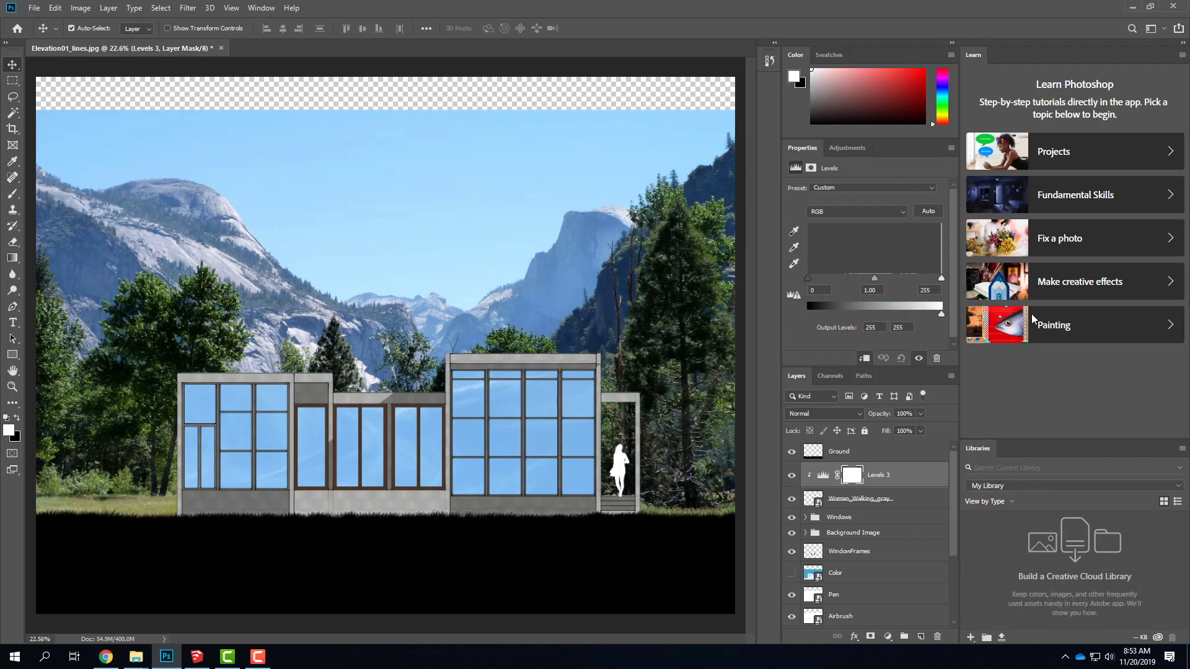
{"action": "left_click_drag", "start_coordinate": [941, 314], "coordinate": [788, 320]}
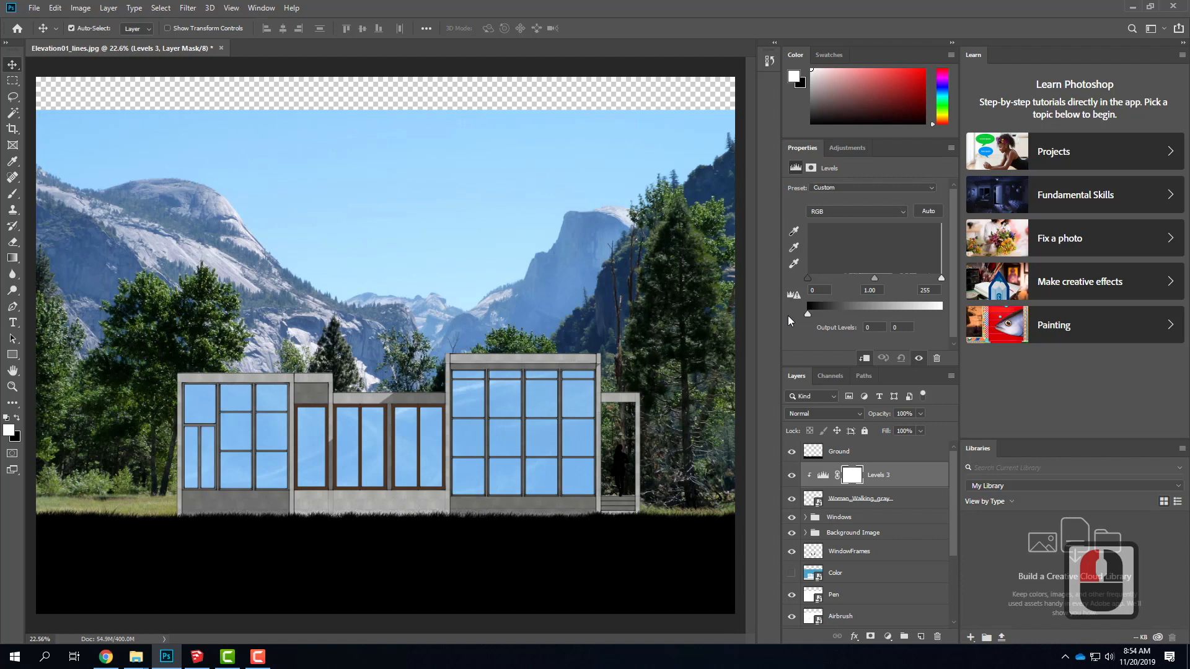
{"action": "left_click_drag", "start_coordinate": [807, 314], "coordinate": [941, 314]}
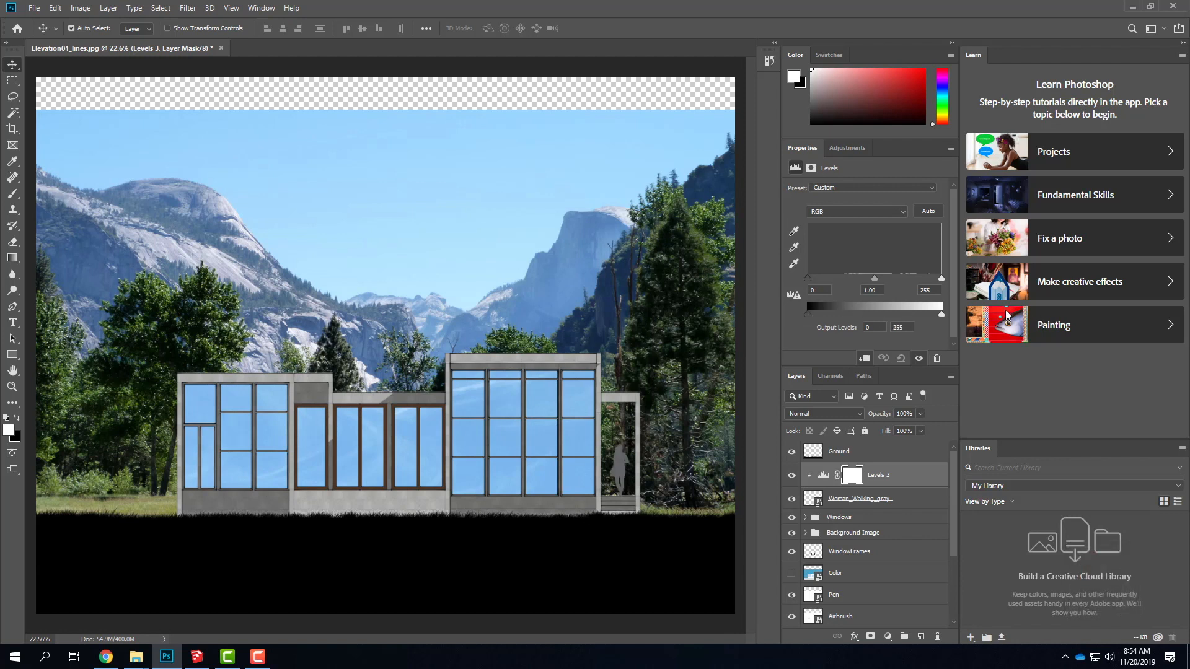
{"action": "left_click_drag", "start_coordinate": [811, 313], "coordinate": [952, 319]}
{"action": "left_click", "coordinate": [966, 316]}
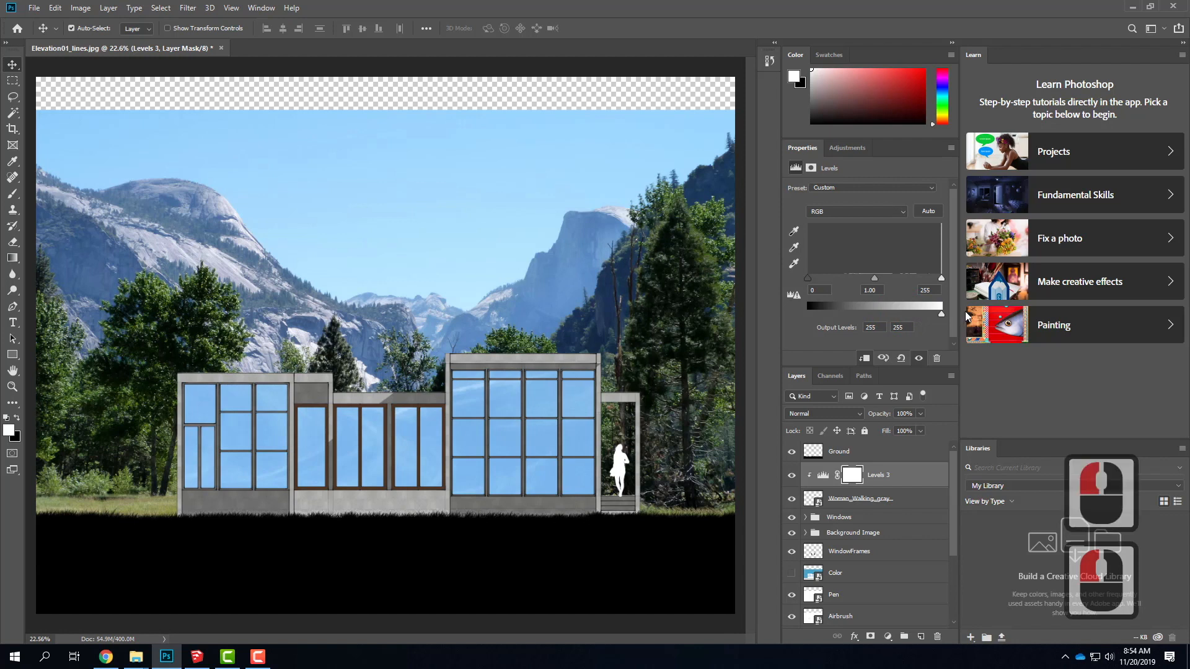
- Add a Levels adjustment layer above the Ground layer and clip it to Ground
{"action": "left_click", "coordinate": [858, 454]}
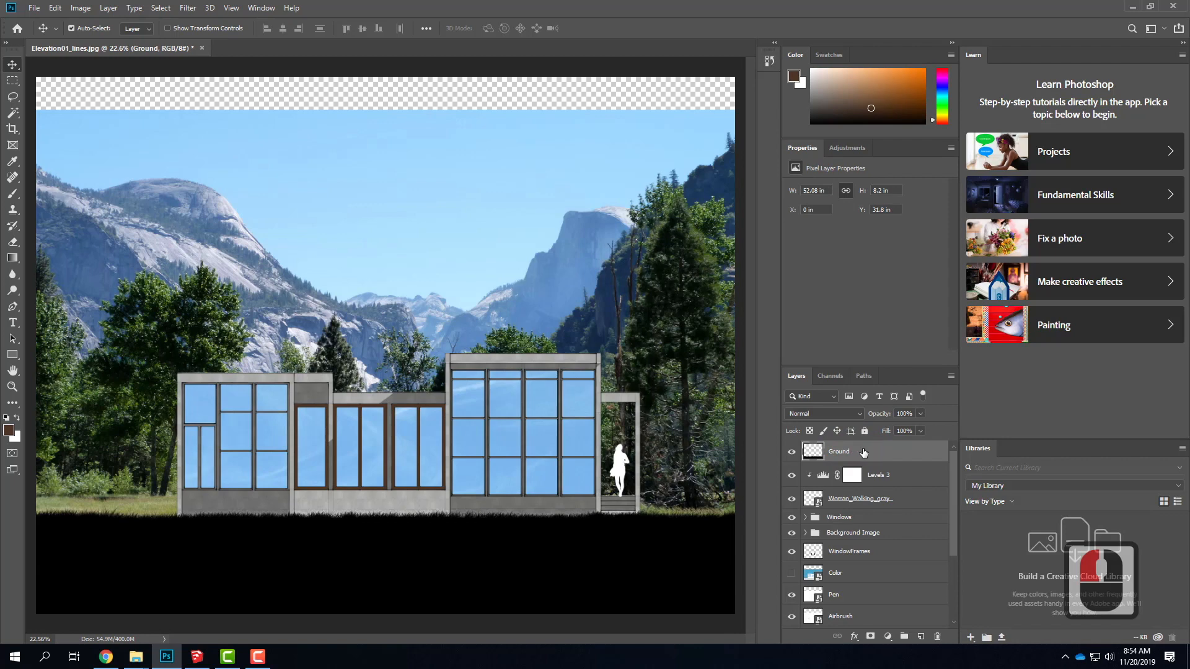
{"action": "left_click", "coordinate": [56, 8]}
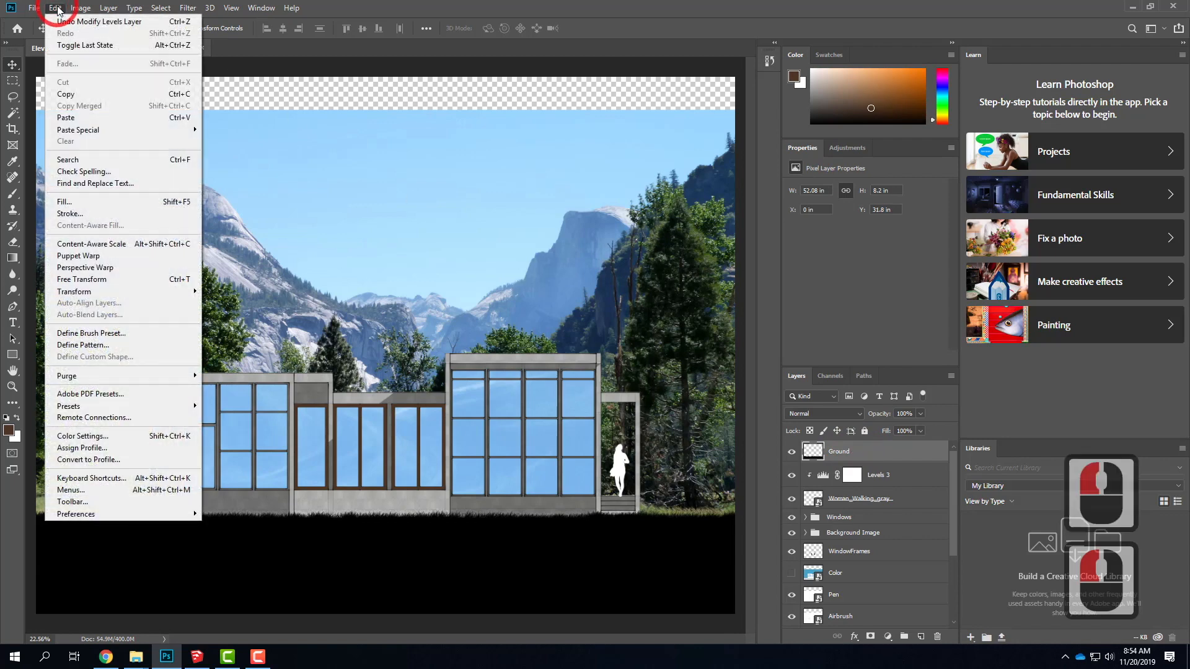
{"action": "mouse_move", "coordinate": [109, 8]}
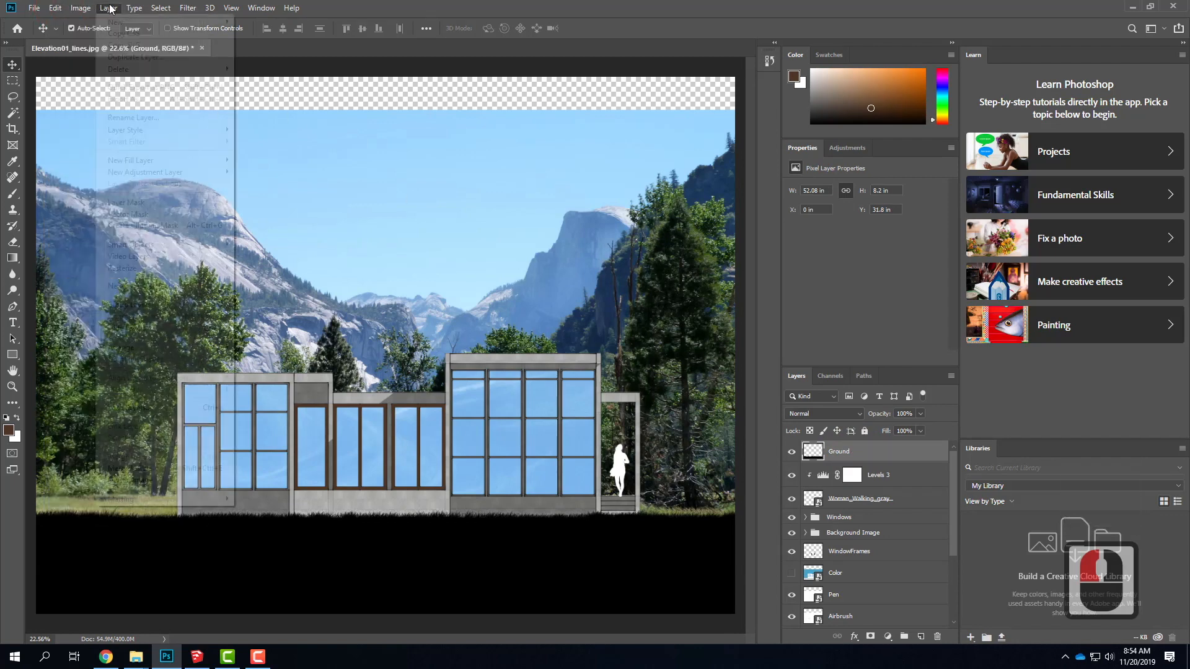
{"action": "mouse_move", "coordinate": [181, 174]}
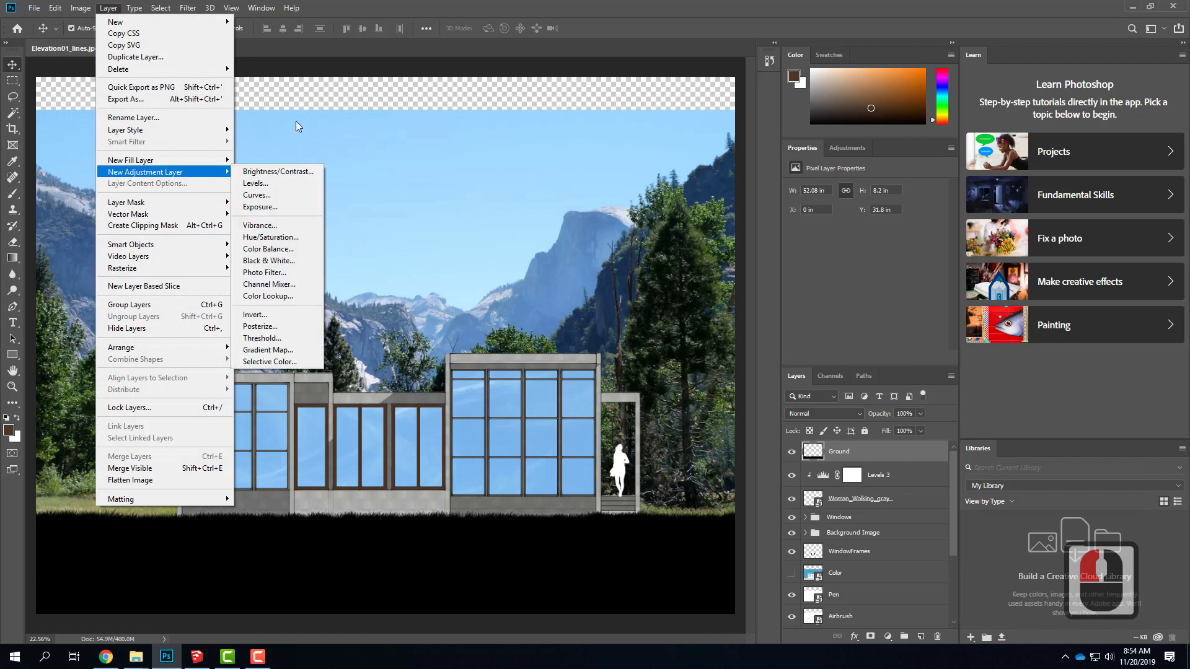
{"action": "left_click", "coordinate": [277, 187]}
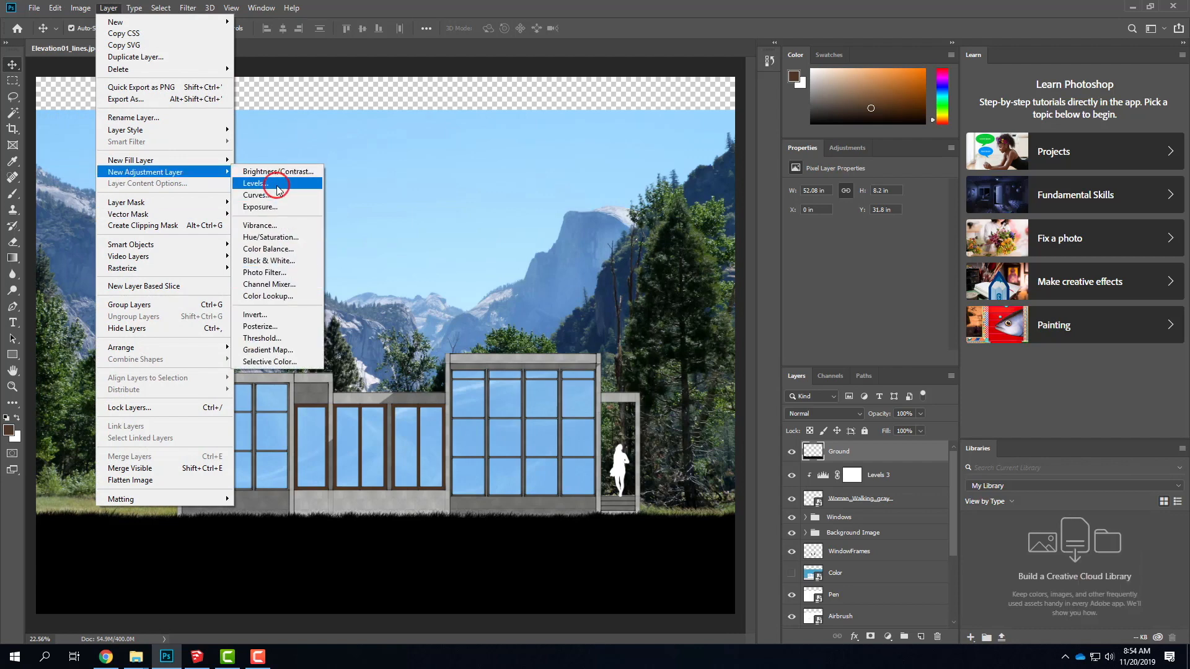
{"action": "left_click", "coordinate": [693, 195]}
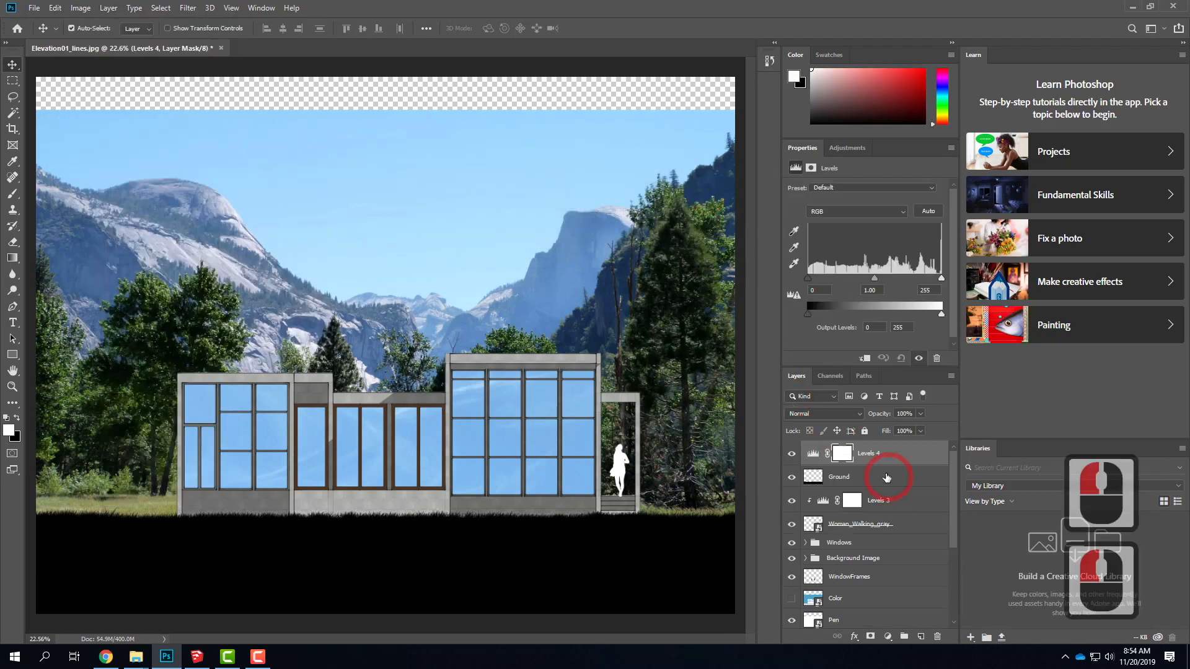
{"action": "key", "text": "ctrl+alt+g"}
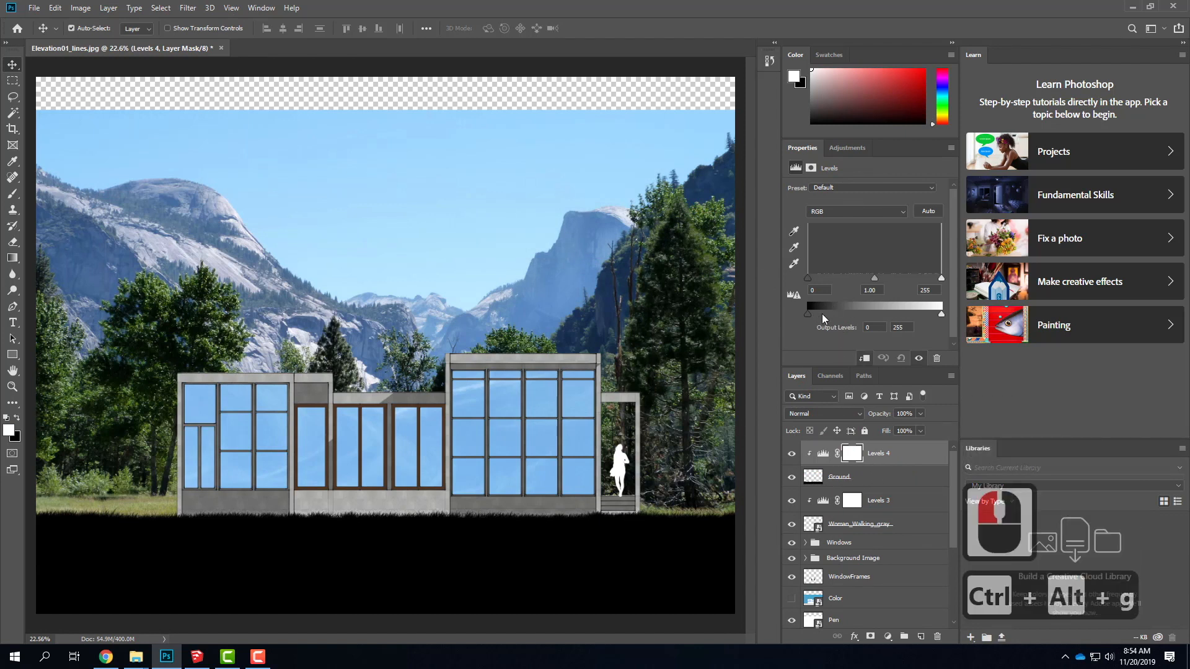
- Try a white ground by changing the output levels of its clipped Levels adjustment, and return the ground to black
{"action": "left_click_drag", "start_coordinate": [808, 314], "coordinate": [942, 313]}
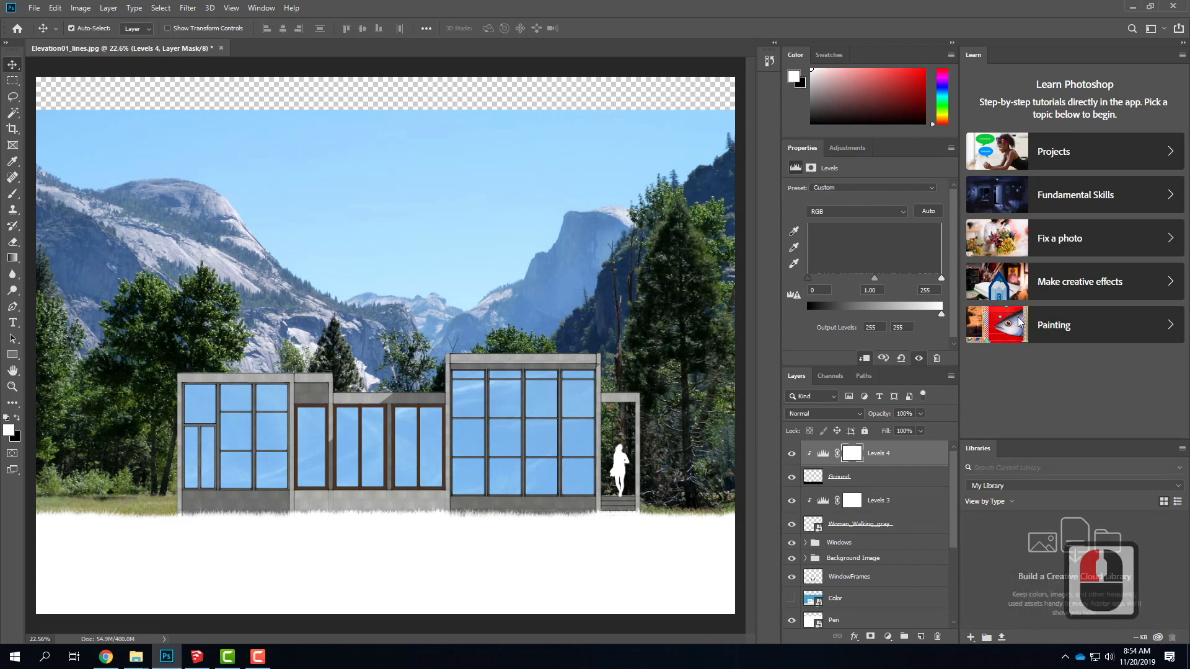
{"action": "left_click_drag", "start_coordinate": [940, 313], "coordinate": [741, 310]}
{"action": "left_click", "coordinate": [832, 314]}
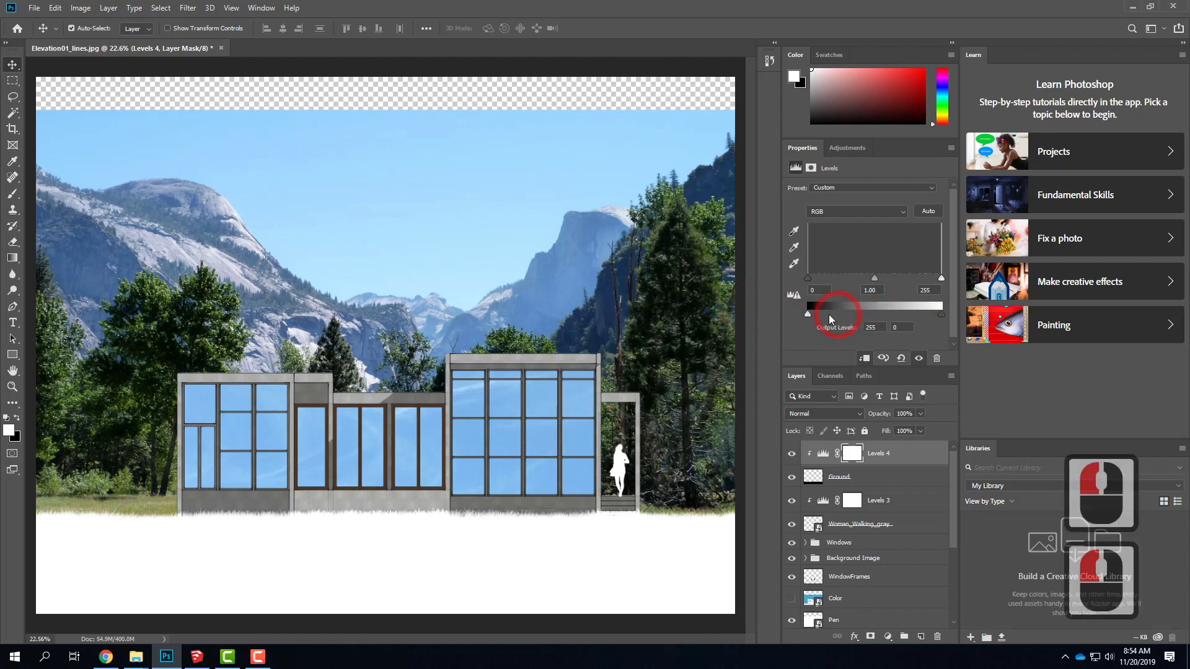
{"action": "left_click_drag", "start_coordinate": [810, 314], "coordinate": [957, 315]}
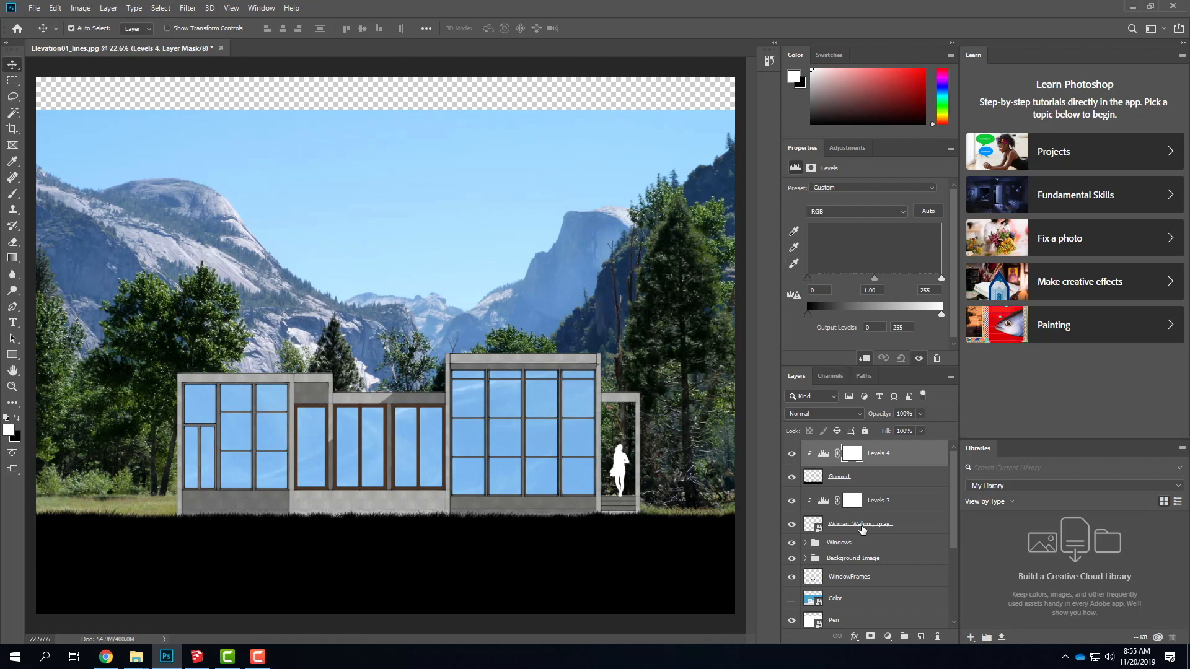
- Expand the Background Image group and select the Yosemite photo layer's image instead of its layer mask
{"action": "scroll", "coordinate": [908, 513], "scroll_direction": "down", "scroll_amount": 1}
{"action": "scroll", "coordinate": [907, 513], "scroll_direction": "down", "scroll_amount": 2}
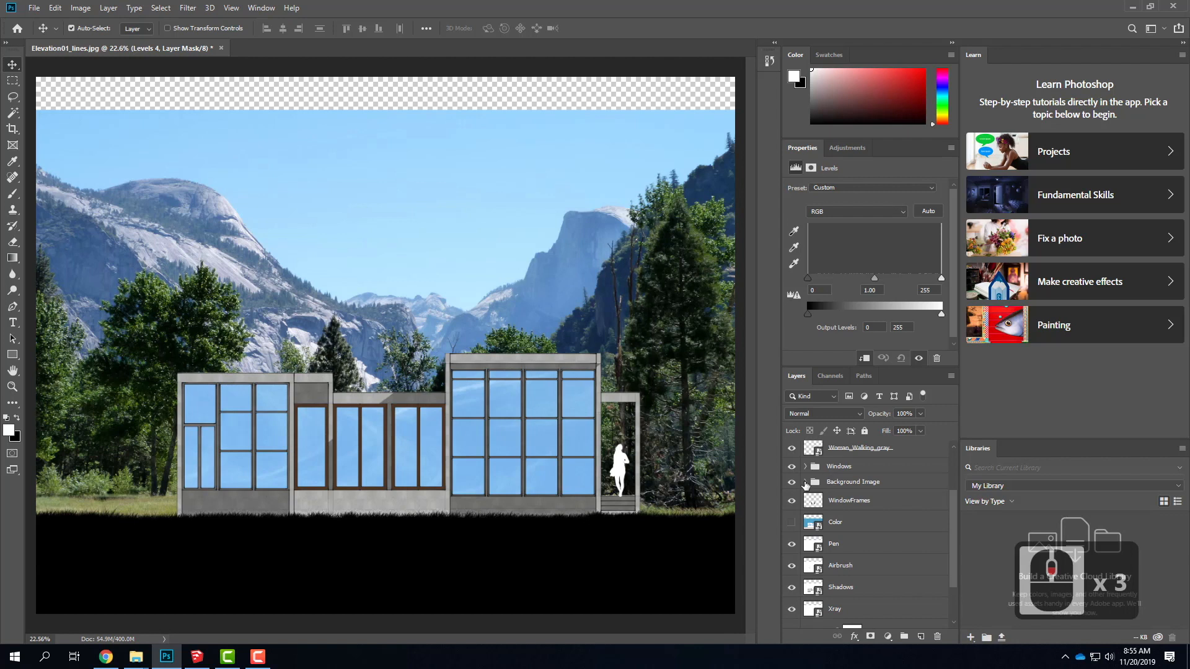
{"action": "left_click", "coordinate": [805, 482]}
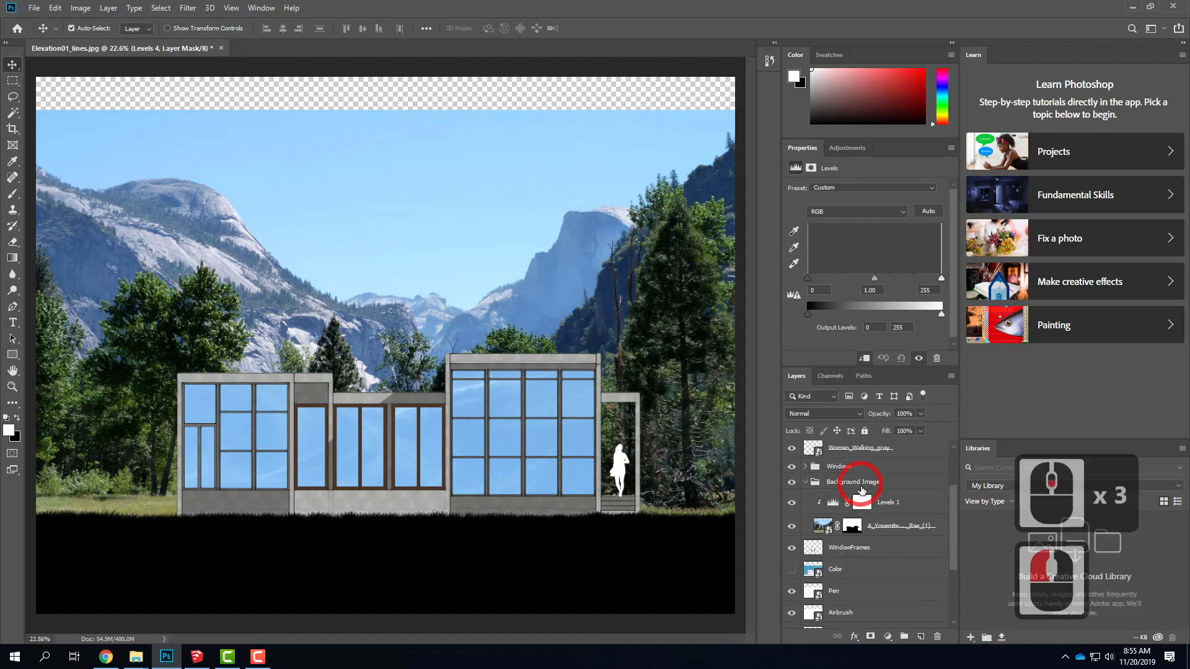
{"action": "left_click", "coordinate": [854, 528]}
{"action": "left_click", "coordinate": [846, 528]}
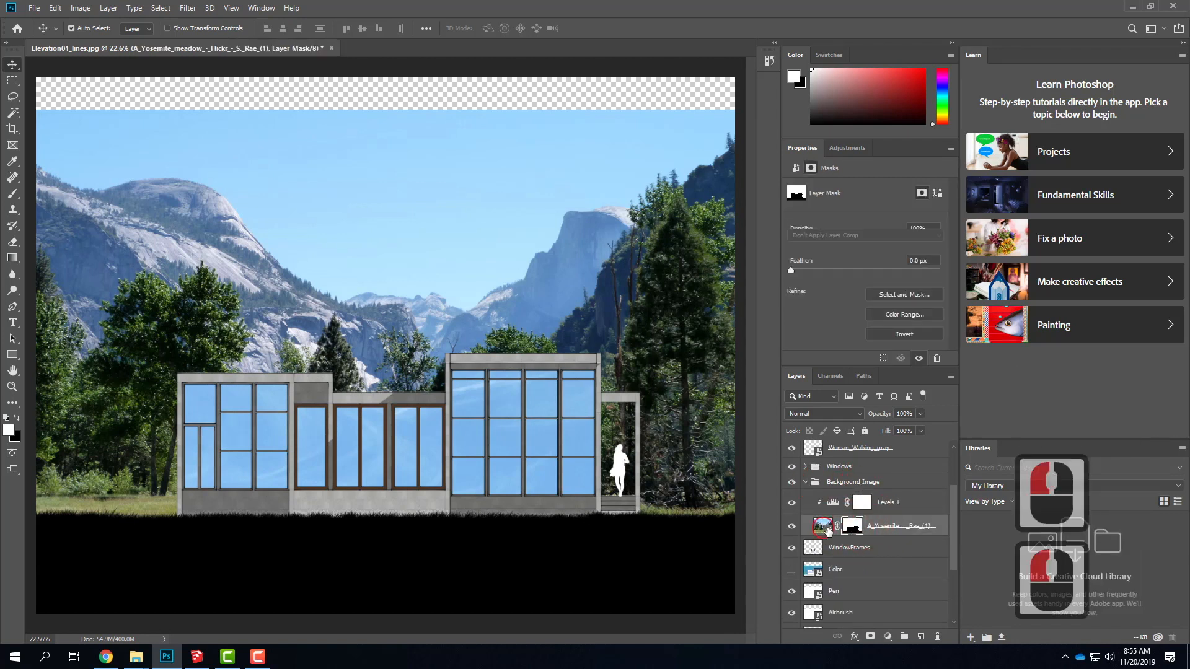
{"action": "right_click", "coordinate": [848, 528]}
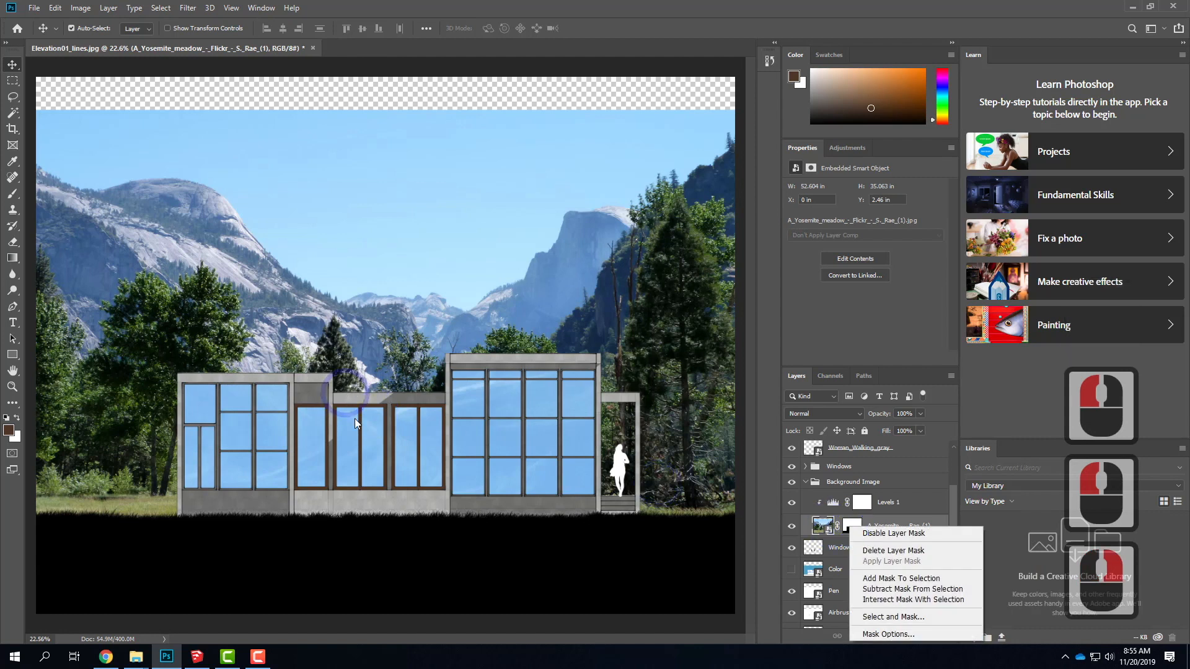
{"action": "left_click", "coordinate": [928, 514]}
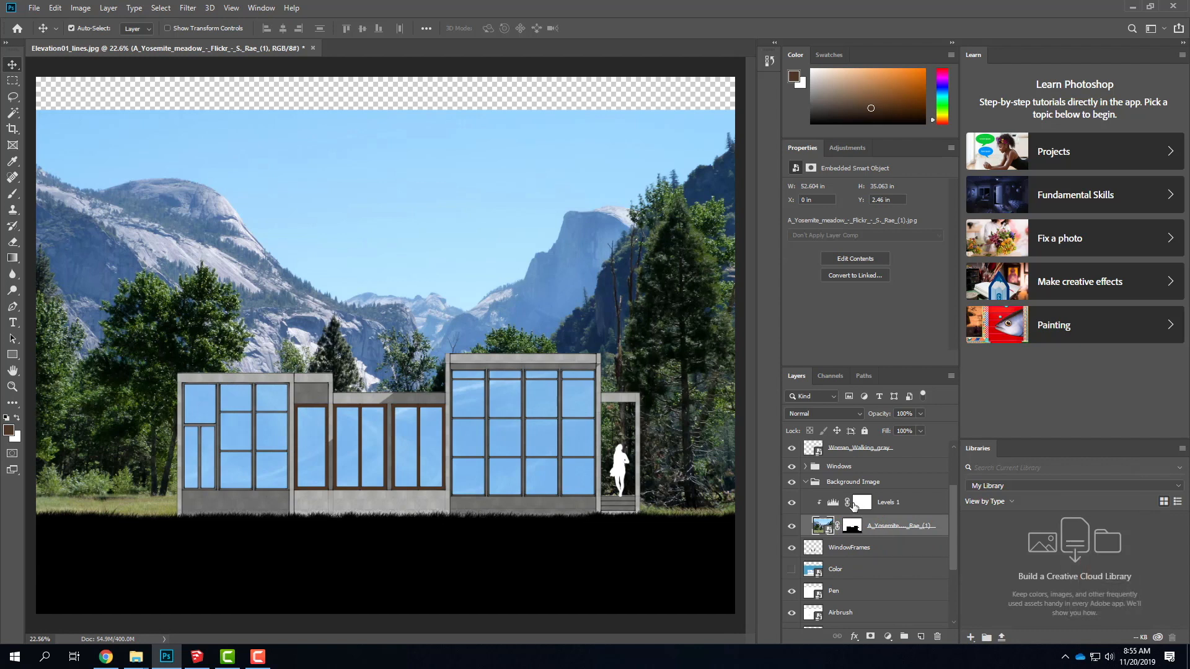
- Draw a rectangular marquee selection of about 52.1 × 18.7 in over the full canvas width, from the top edge down past the mountains
{"action": "left_click", "coordinate": [13, 81]}
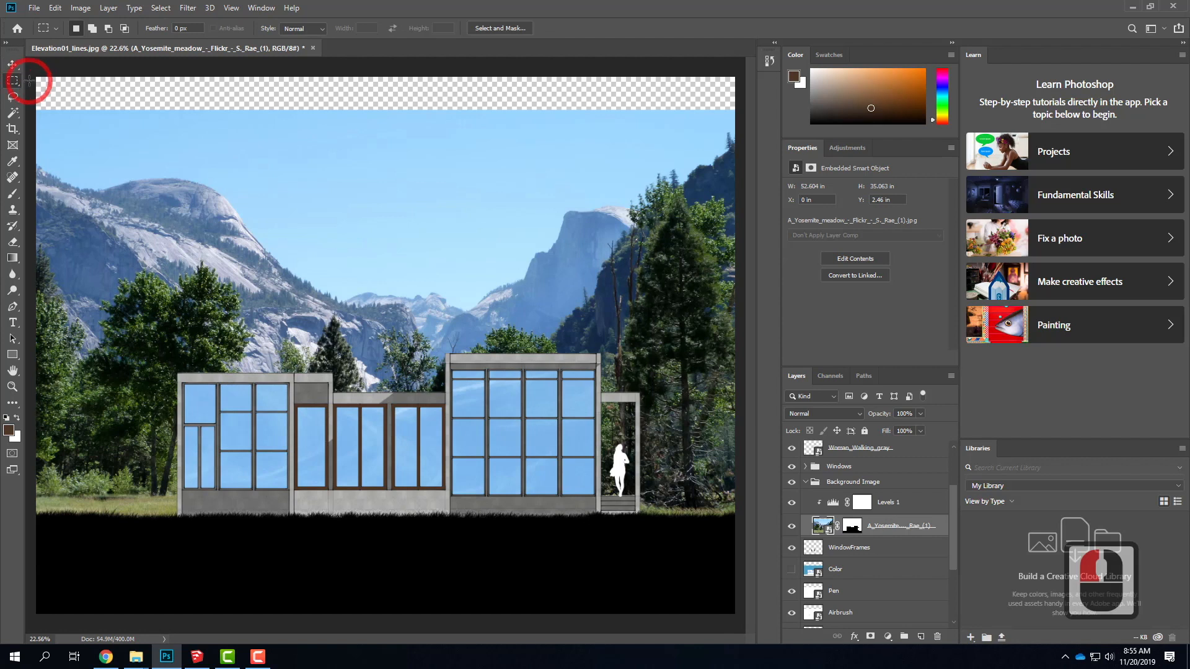
{"action": "left_click_drag", "start_coordinate": [36, 77], "coordinate": [747, 327]}
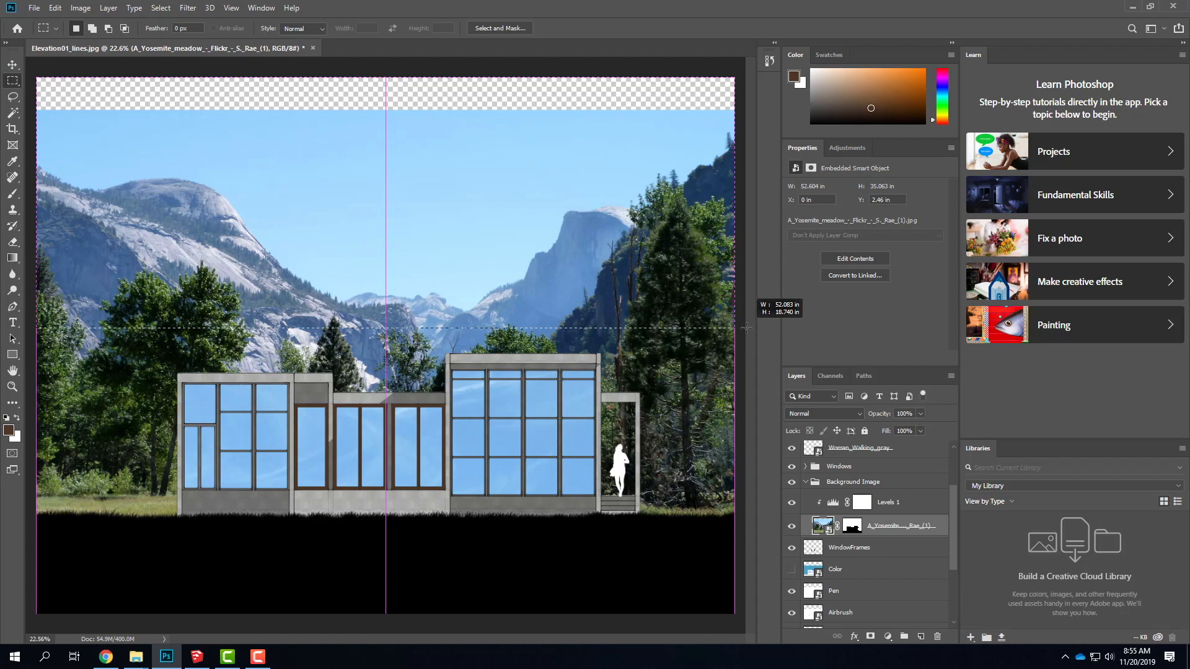
{"action": "left_click_drag", "start_coordinate": [747, 327], "coordinate": [747, 327]}
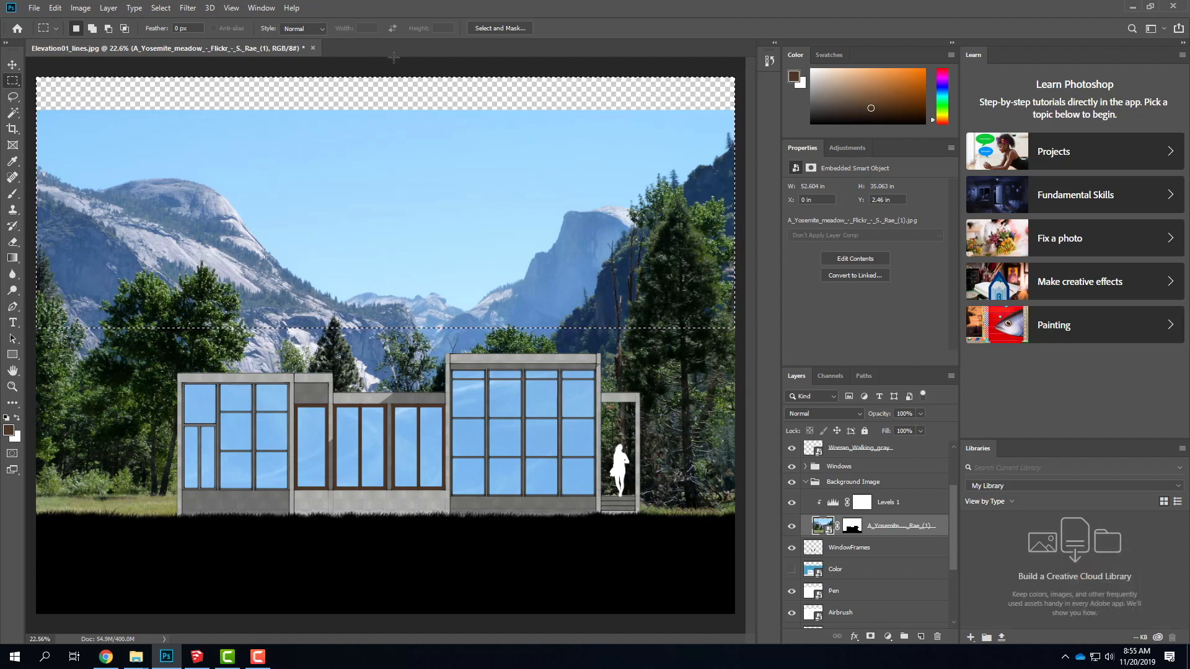
- Choose the Gradient tool and set the foreground colour to black (000000)
{"action": "left_click", "coordinate": [13, 258]}
{"action": "left_click", "coordinate": [11, 431]}
{"action": "left_click", "coordinate": [11, 431]}
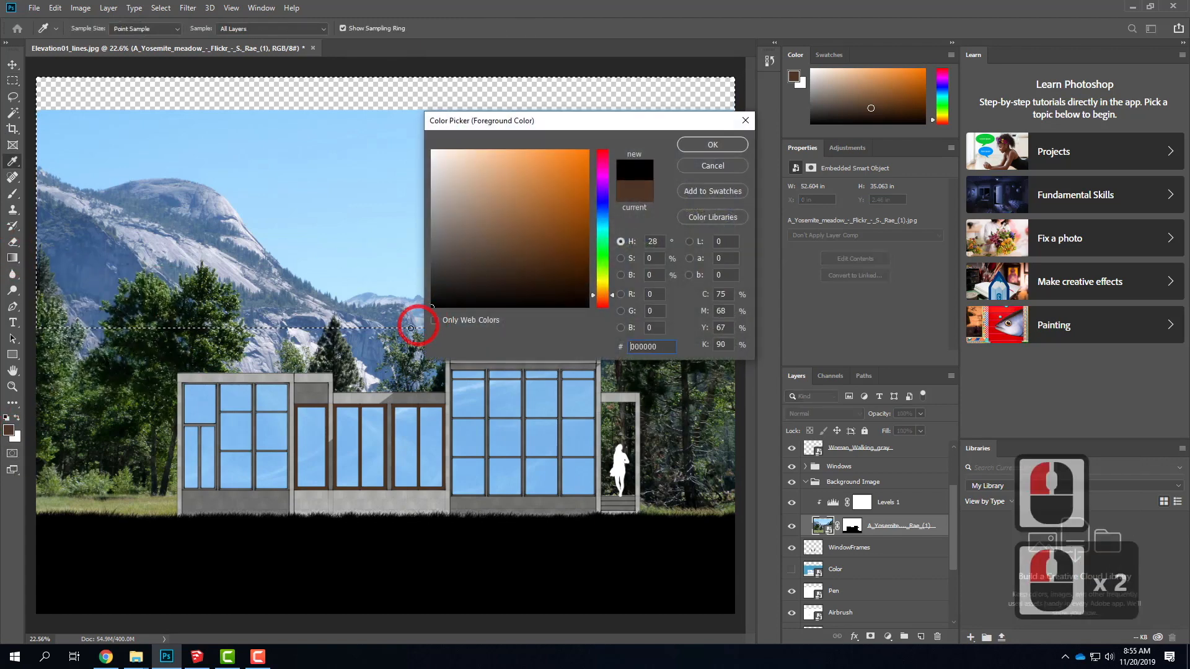
{"action": "left_click_drag", "start_coordinate": [410, 328], "coordinate": [409, 329]}
{"action": "left_click", "coordinate": [701, 143]}
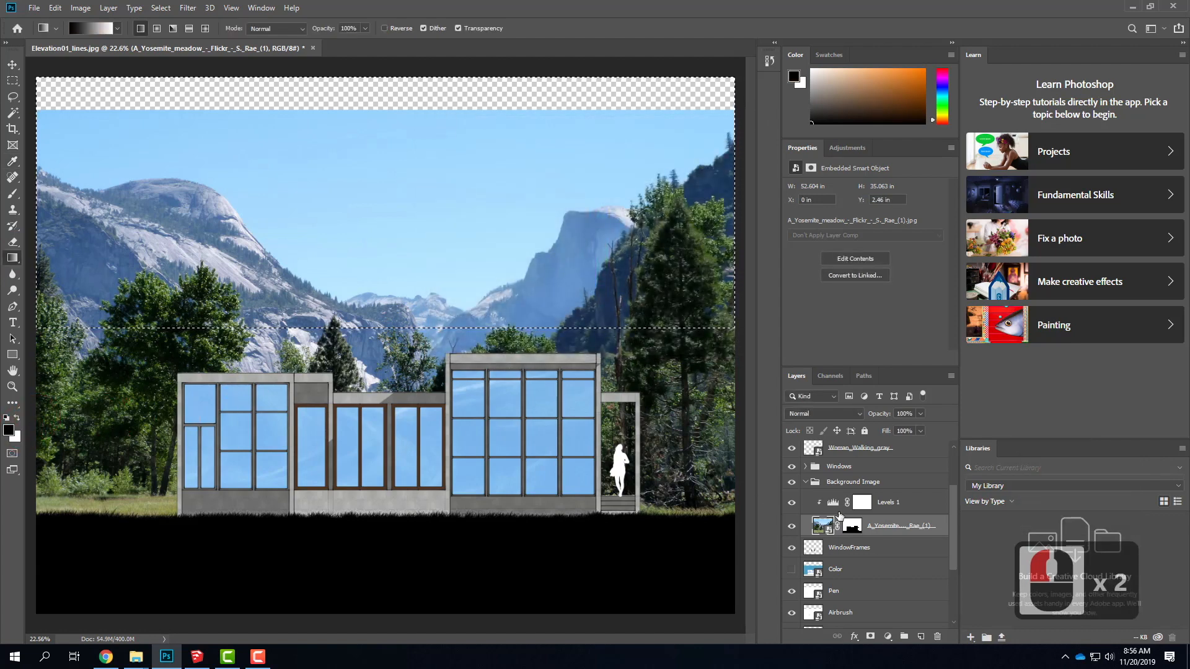
- Draw short vertical gradients on the Yosemite photo's layer mask until the upper sky fades to transparent above the mountains, and clear the selection
{"action": "left_click", "coordinate": [855, 527]}
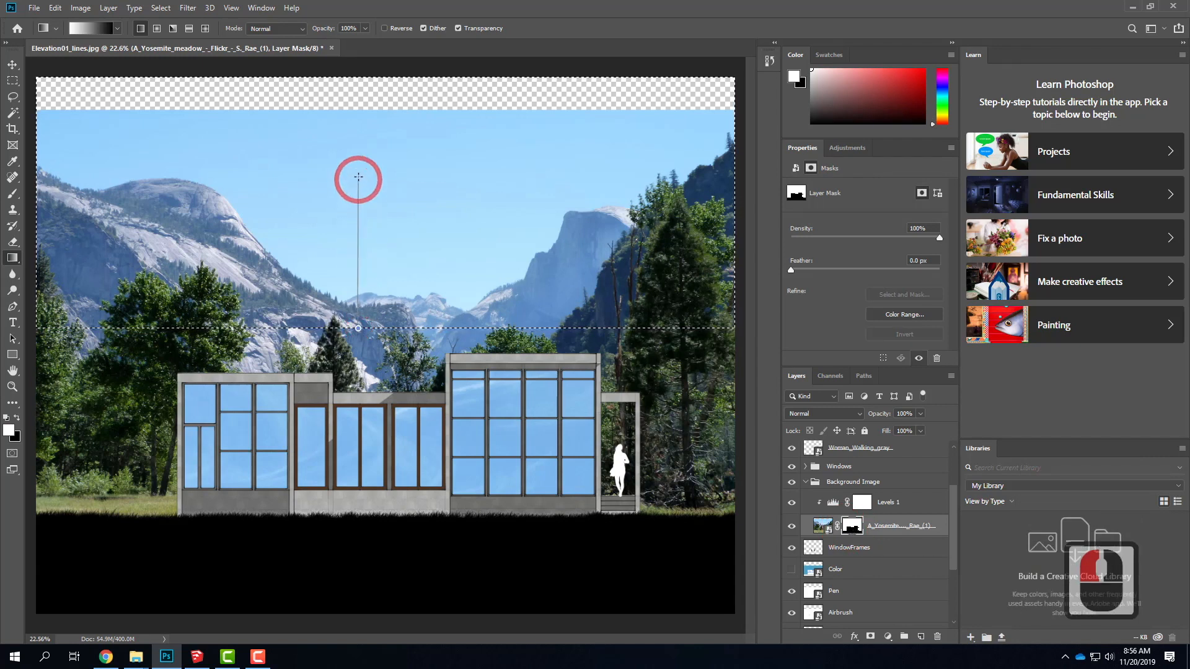
{"action": "left_click_drag", "start_coordinate": [357, 151], "coordinate": [356, 110]}
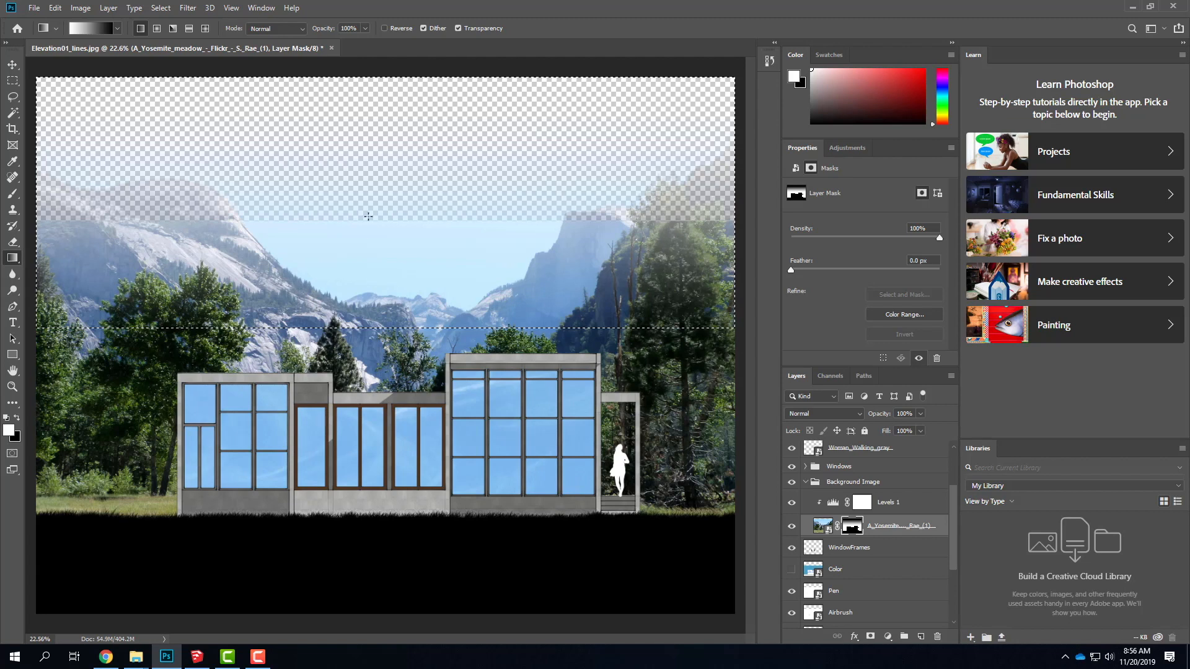
{"action": "left_click_drag", "start_coordinate": [373, 182], "coordinate": [383, 194]}
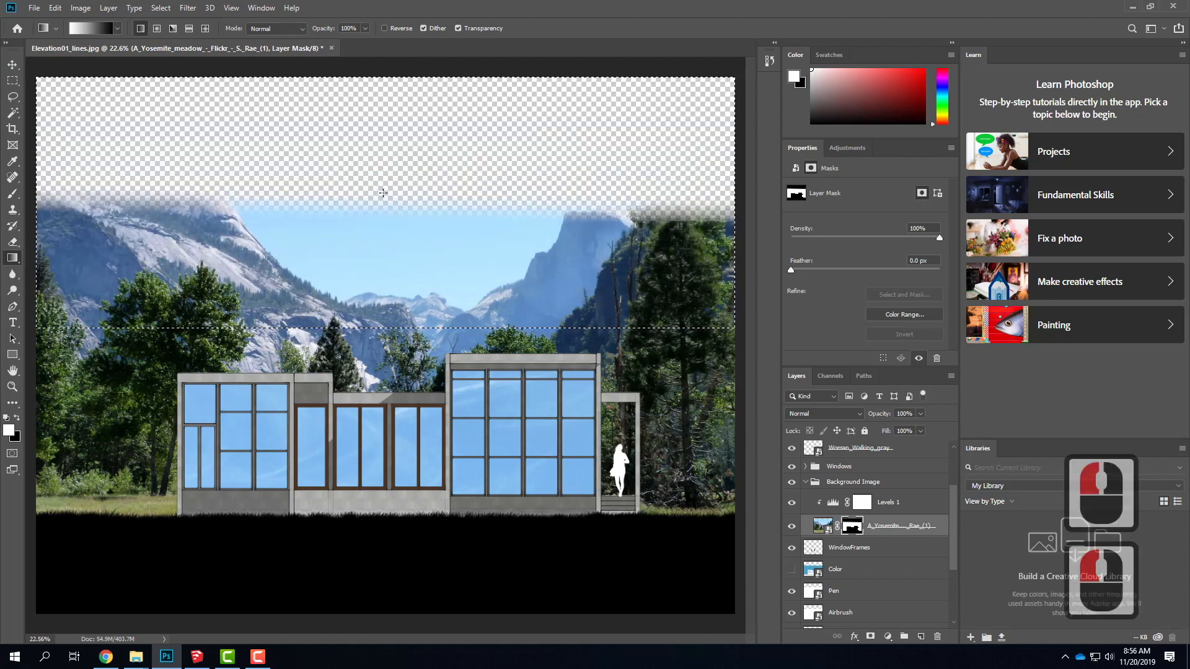
{"action": "left_click_drag", "start_coordinate": [379, 170], "coordinate": [379, 171]}
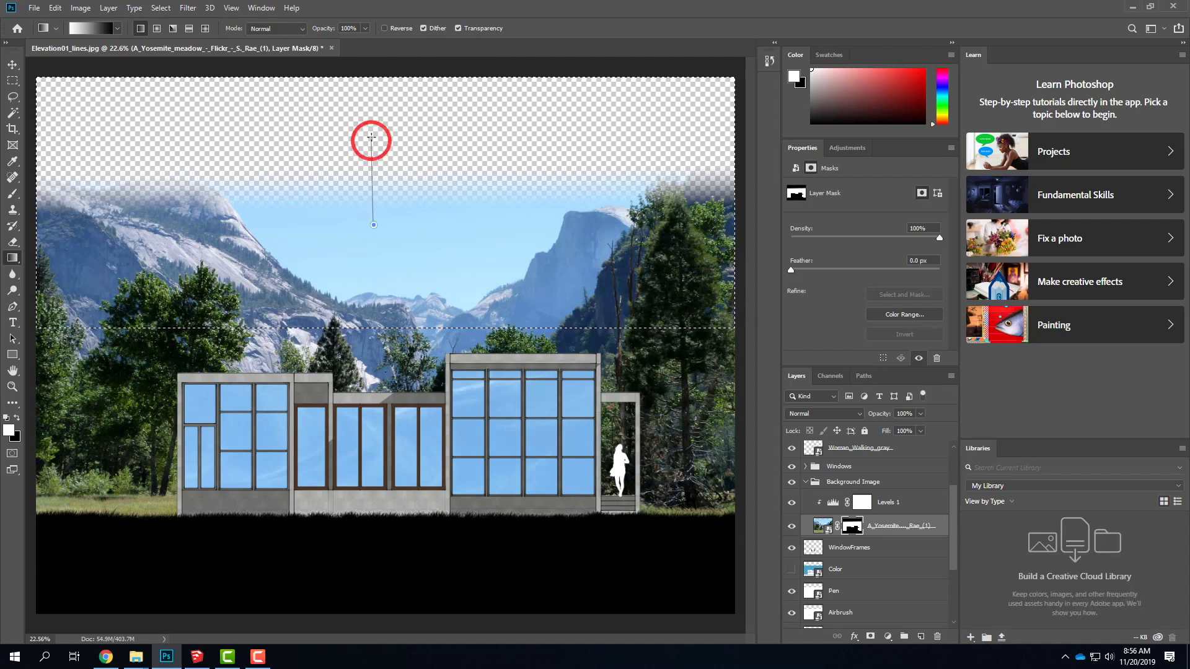
{"action": "left_click_drag", "start_coordinate": [372, 137], "coordinate": [372, 134]}
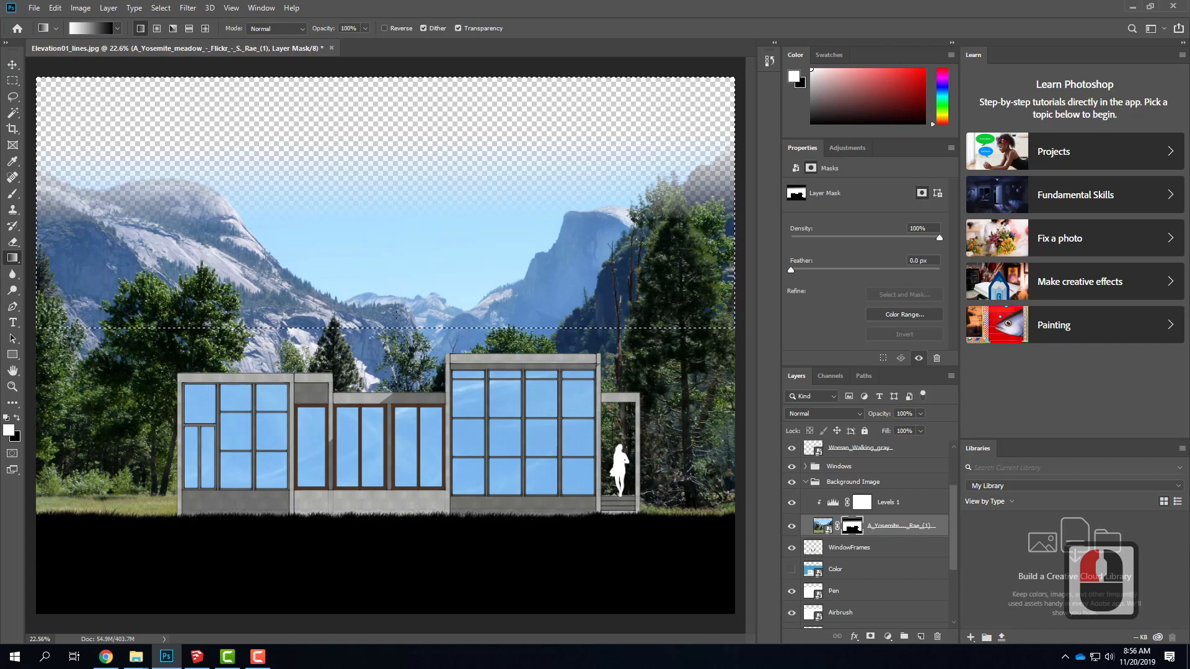
{"action": "left_click_drag", "start_coordinate": [389, 202], "coordinate": [388, 159]}
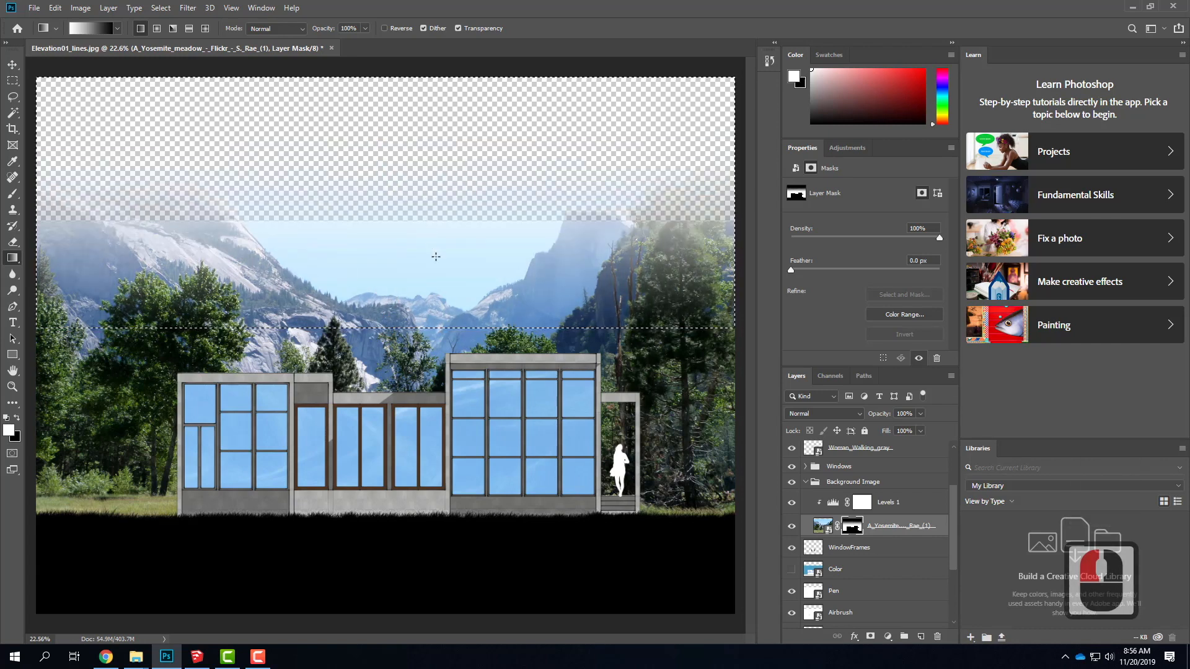
{"action": "left_click_drag", "start_coordinate": [407, 152], "coordinate": [407, 153]}
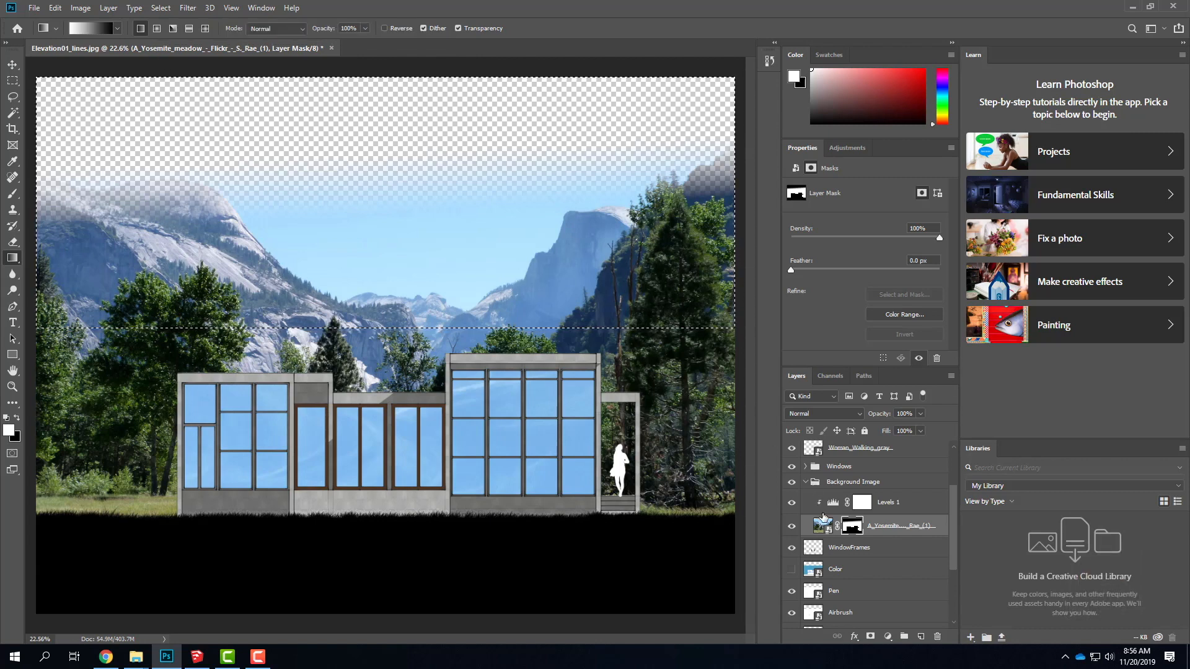
{"action": "left_click", "coordinate": [13, 81]}
{"action": "double_click", "coordinate": [144, 121]}
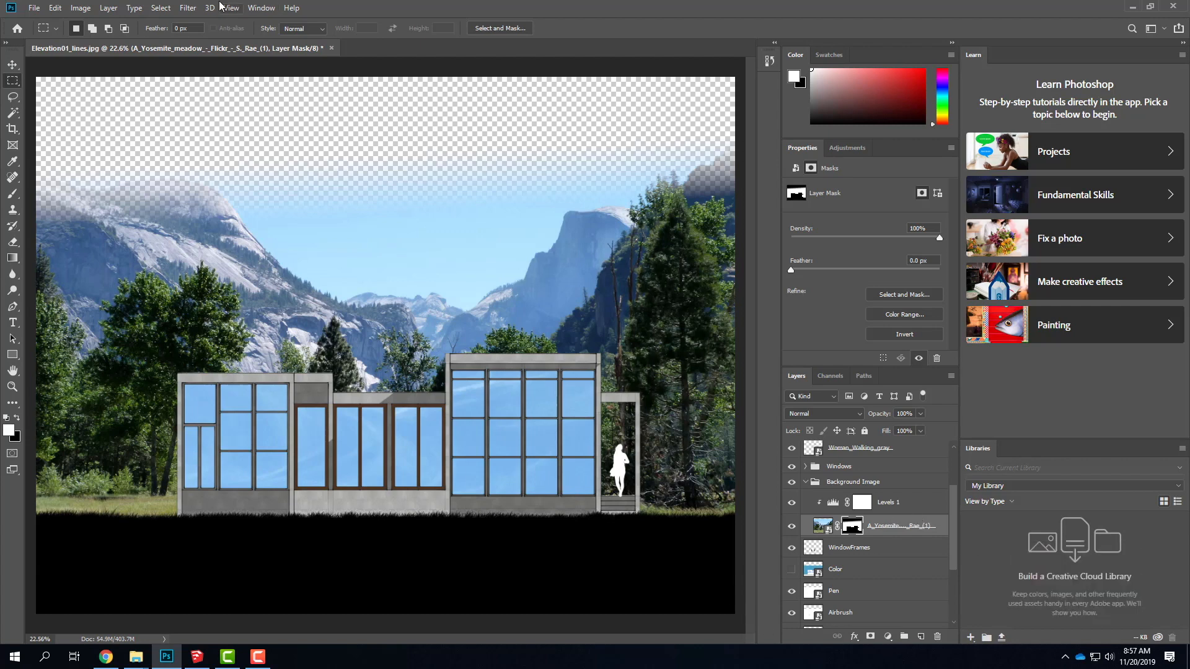
- Add a Channel Mixer adjustment layer directly above the Yosemite photo layer, clipped to it
{"action": "left_click", "coordinate": [114, 7]}
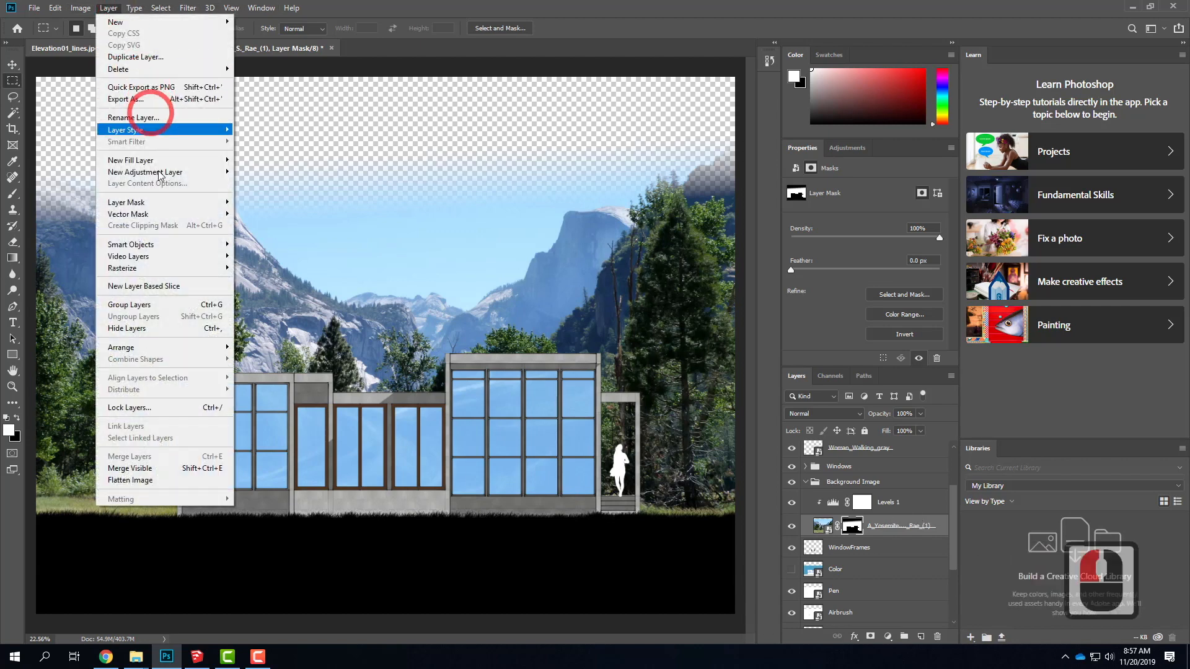
{"action": "mouse_move", "coordinate": [161, 173]}
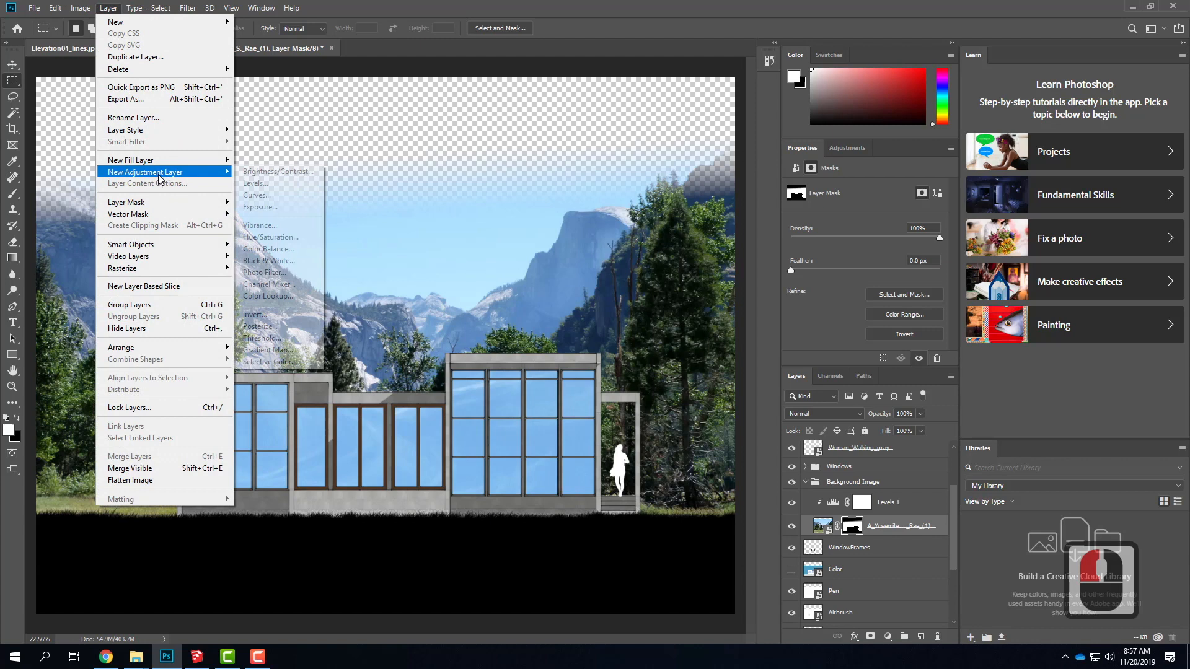
{"action": "left_click", "coordinate": [279, 285]}
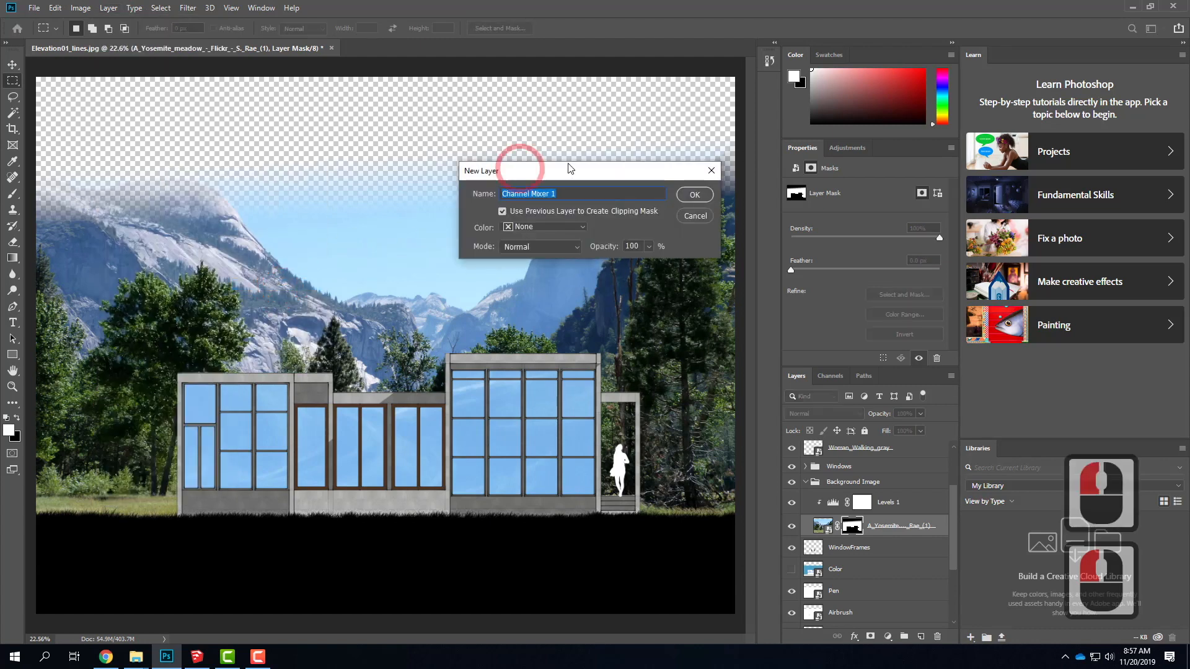
{"action": "left_click", "coordinate": [696, 193]}
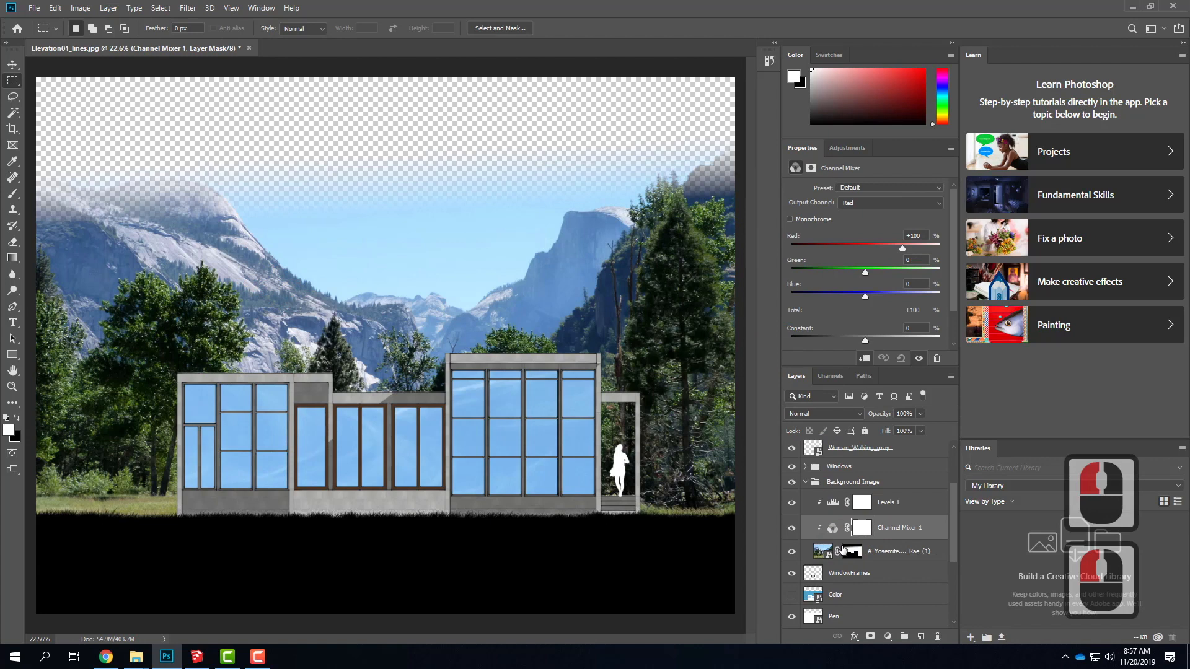
- Release the clipping of the Channel Mixer and Levels adjustments, and clip both to the Yosemite photo again
{"action": "key", "text": "ctrl+alt+g"}
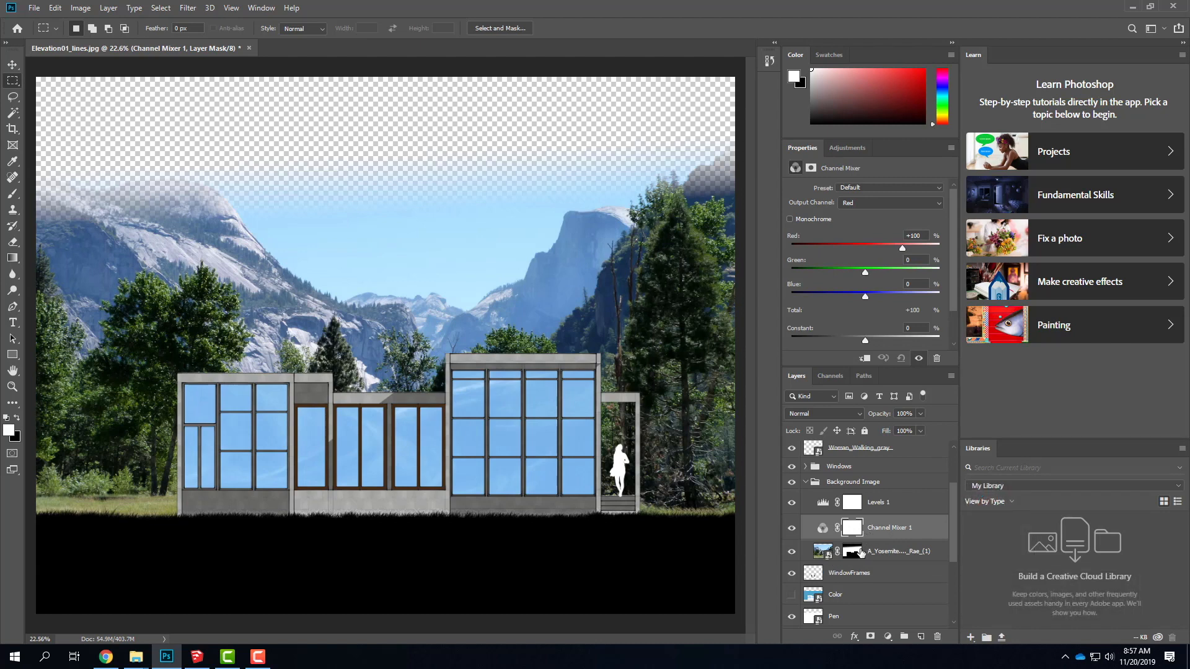
{"action": "key", "text": "ctrl+alt+g"}
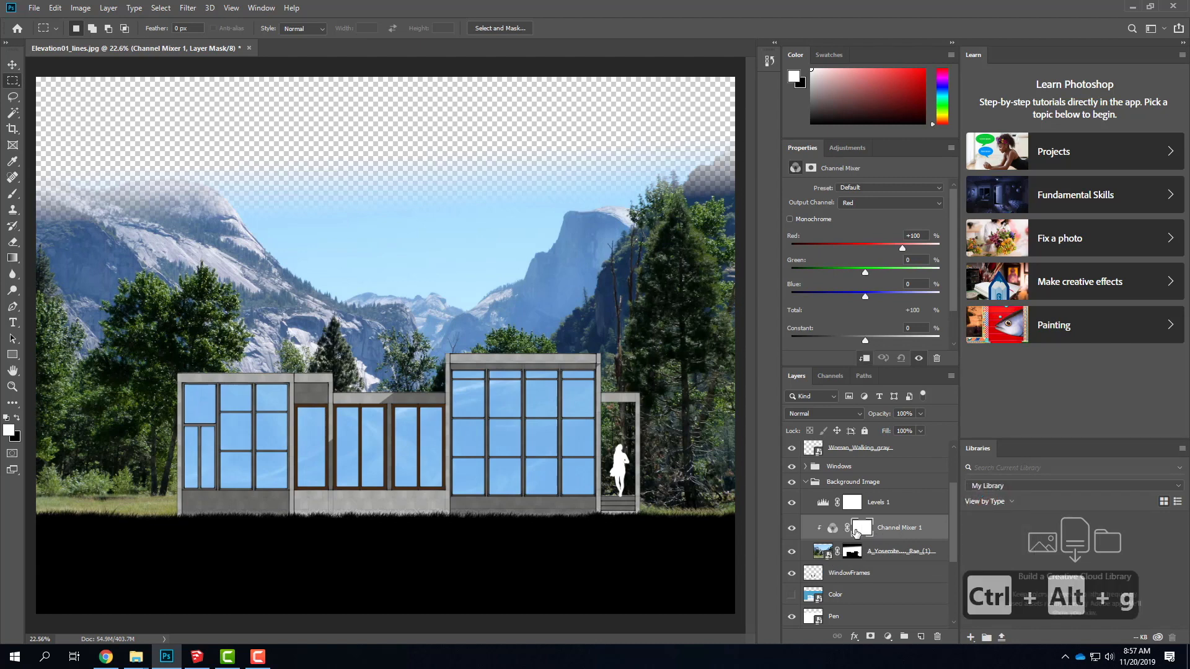
{"action": "left_click", "coordinate": [907, 507]}
{"action": "key", "text": "ctrl+alt+g"}
{"action": "left_click", "coordinate": [906, 528]}
{"action": "left_click", "coordinate": [473, 336]}
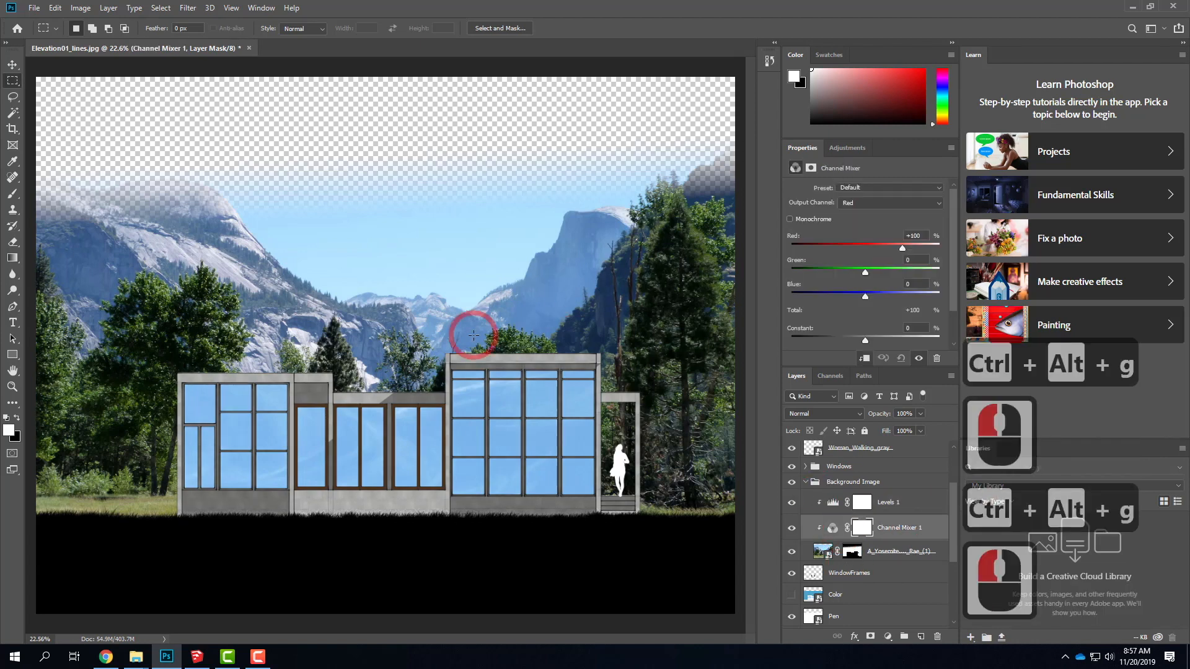
- Make the Channel Mixer adjustment monochrome and apply the Black & White Infrared (RGB) preset
{"action": "left_click", "coordinate": [832, 529]}
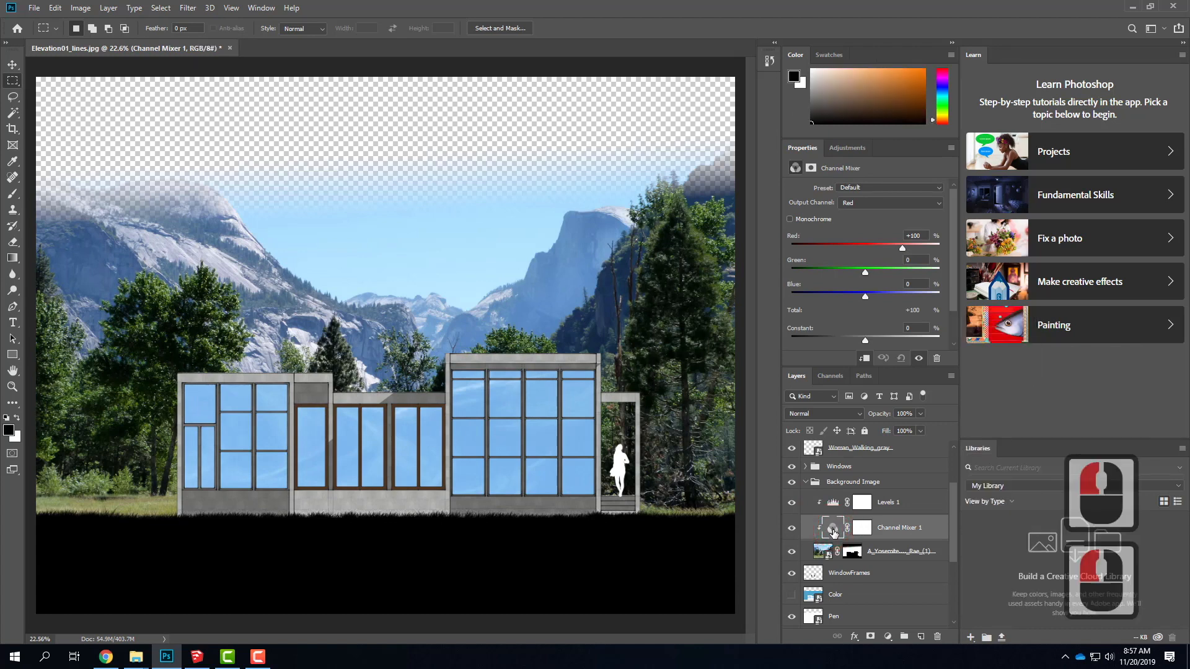
{"action": "double_click", "coordinate": [832, 528]}
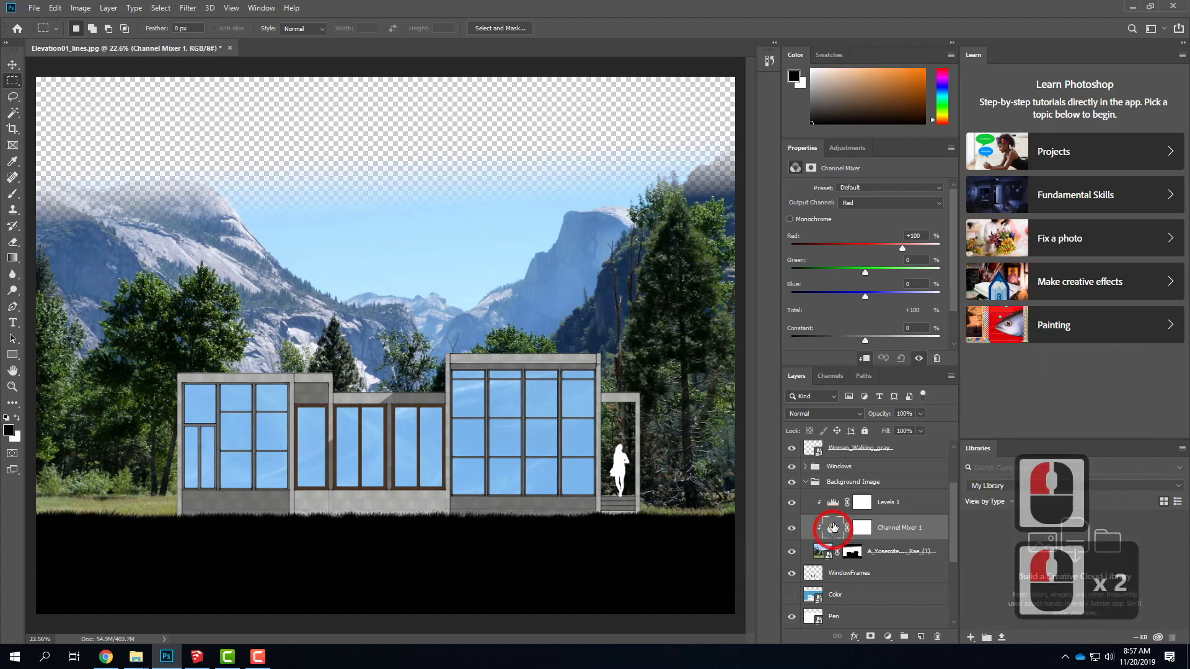
{"action": "left_click", "coordinate": [811, 167]}
{"action": "left_click", "coordinate": [796, 168]}
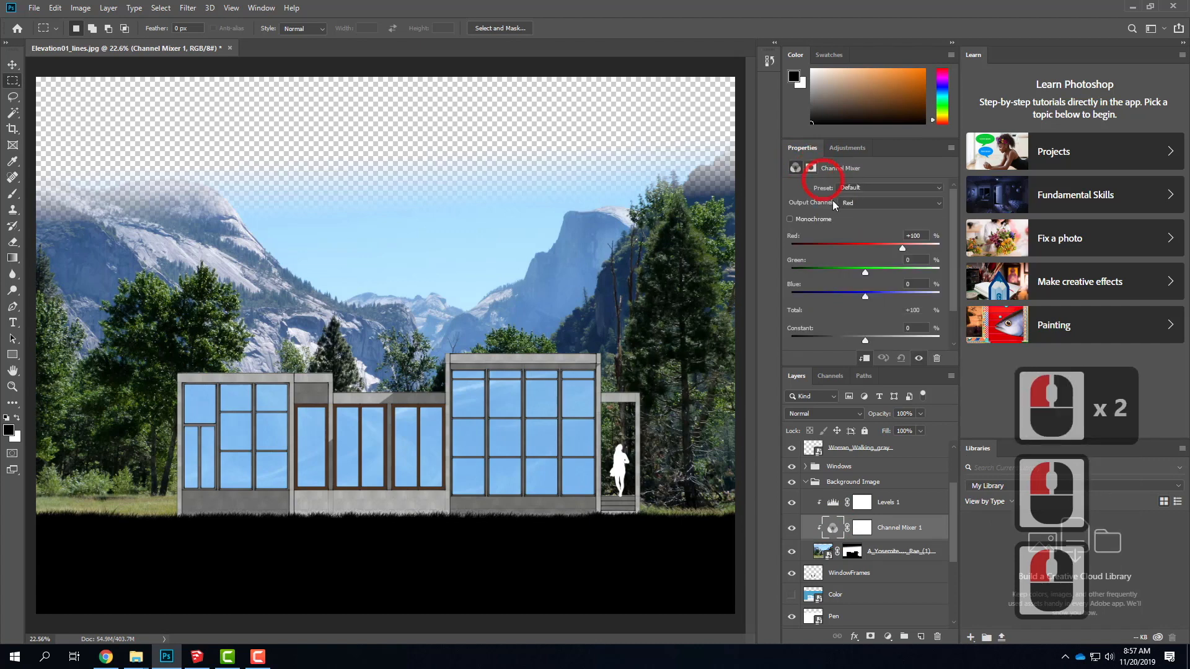
{"action": "left_click", "coordinate": [790, 219]}
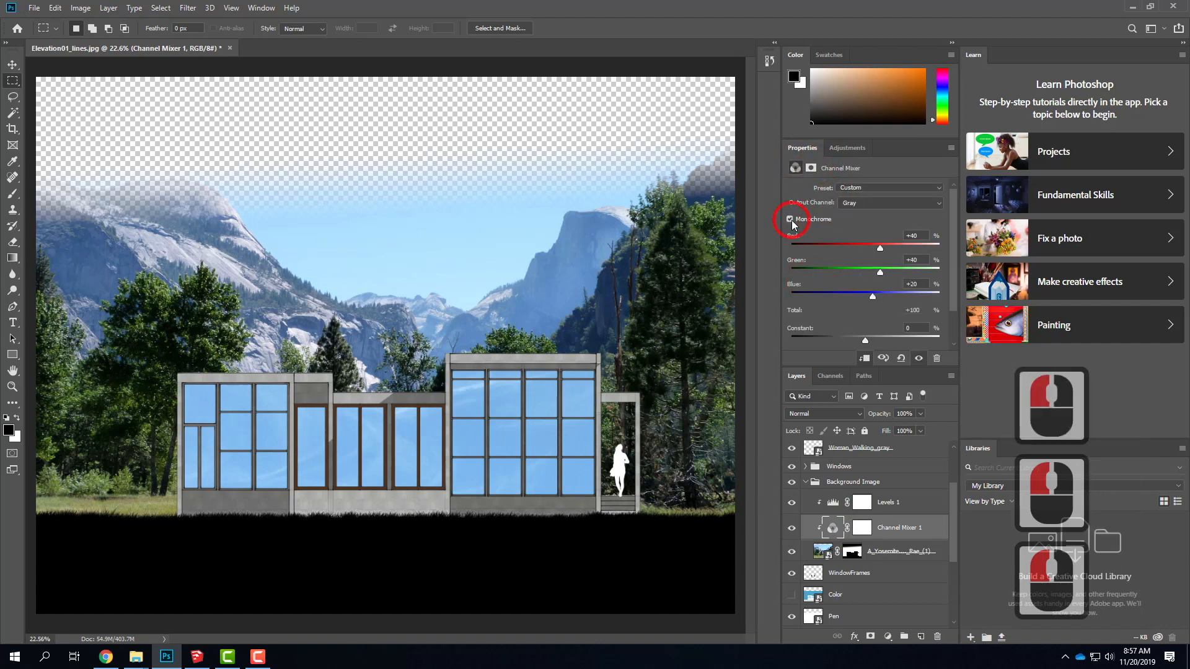
{"action": "left_click", "coordinate": [865, 204]}
{"action": "left_click", "coordinate": [861, 212]}
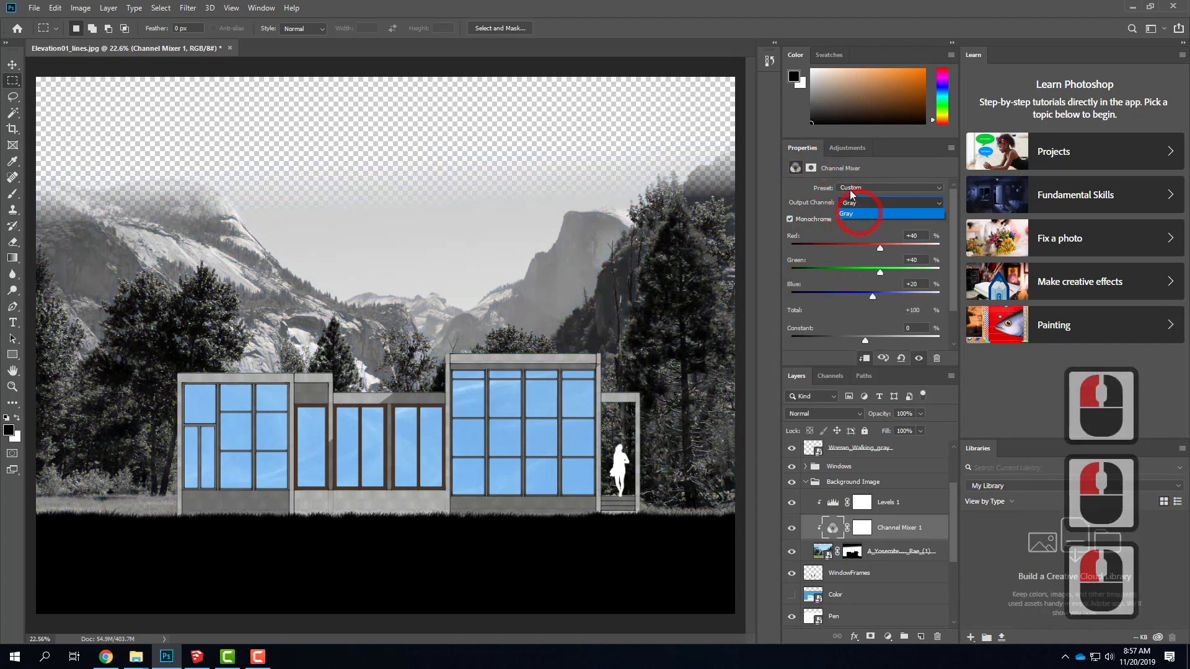
{"action": "left_click", "coordinate": [865, 187]}
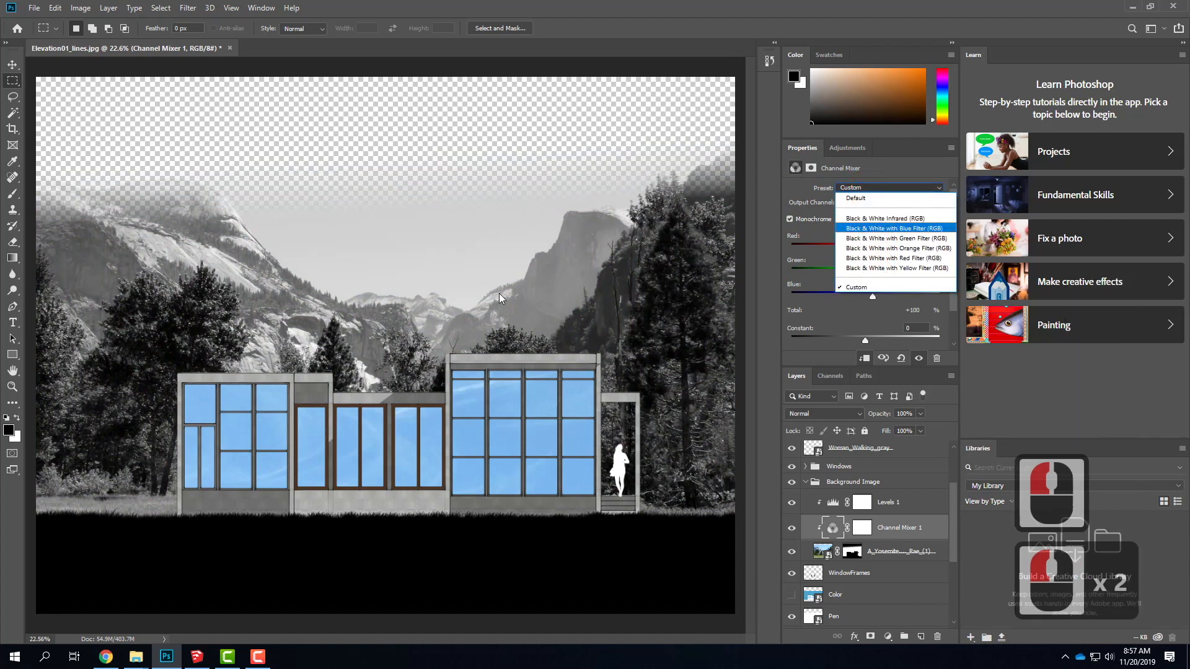
{"action": "left_click", "coordinate": [901, 218]}
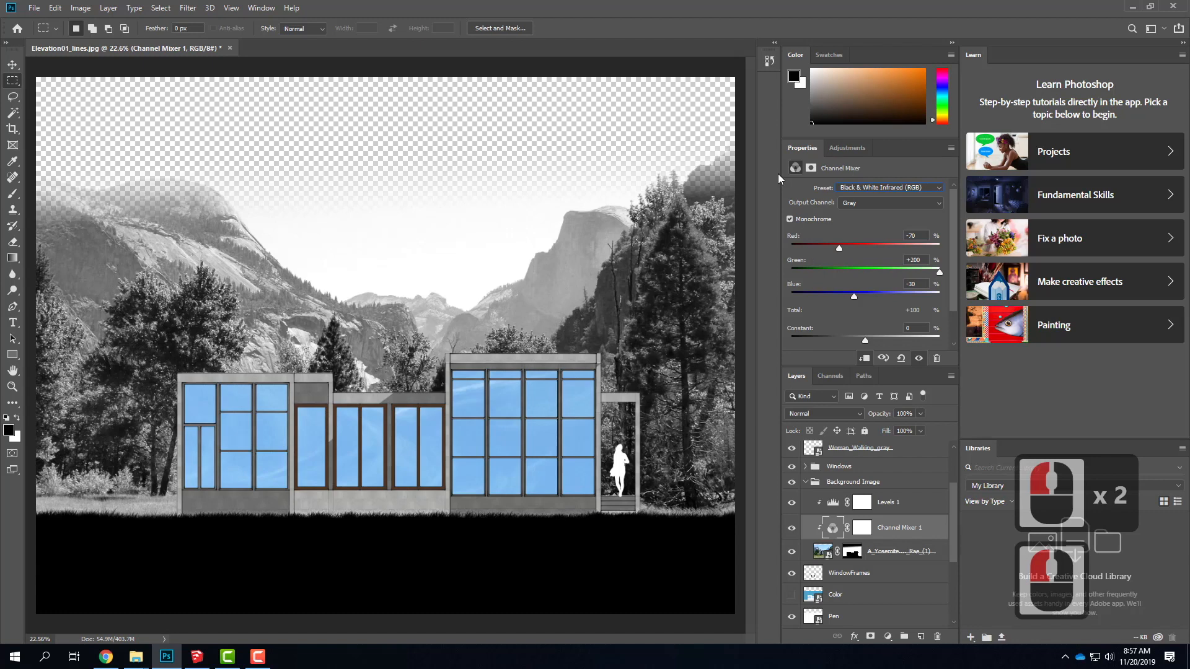
{"action": "left_click", "coordinate": [772, 202]}
{"action": "left_click", "coordinate": [818, 291]}
{"action": "left_click", "coordinate": [813, 344]}
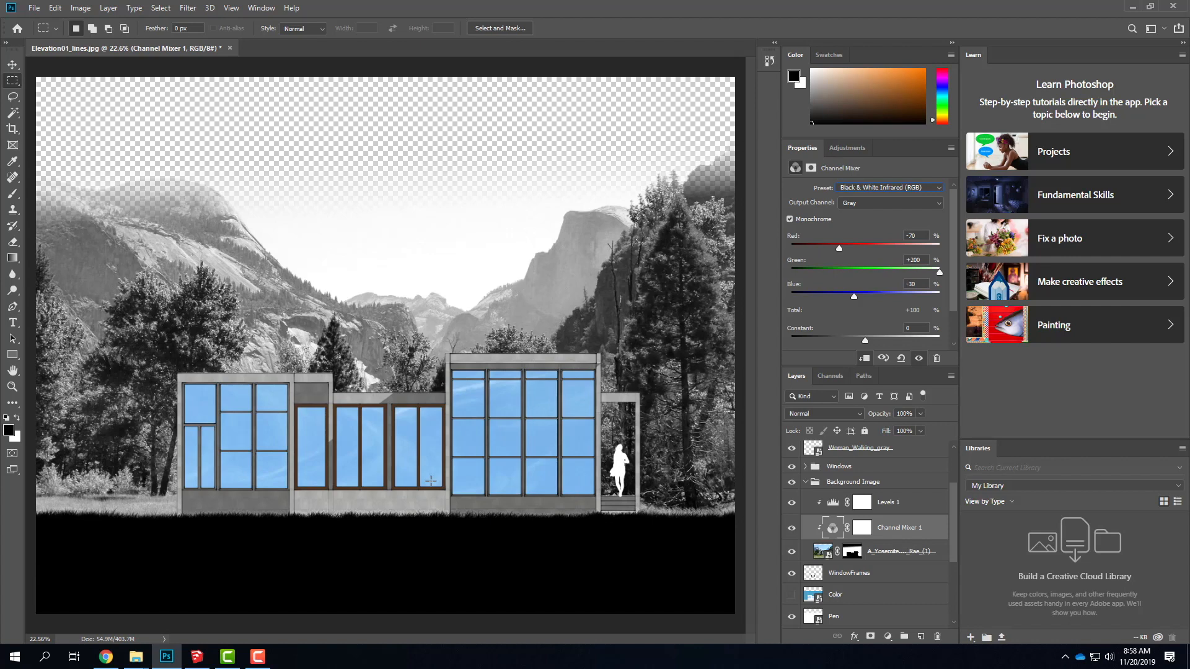
- Switch to Chrome and open the Assembly 10.4 [SketchUp to Photoshop (Elevations)] tutorial page on the Digital Tools site
{"action": "left_click", "coordinate": [106, 656]}
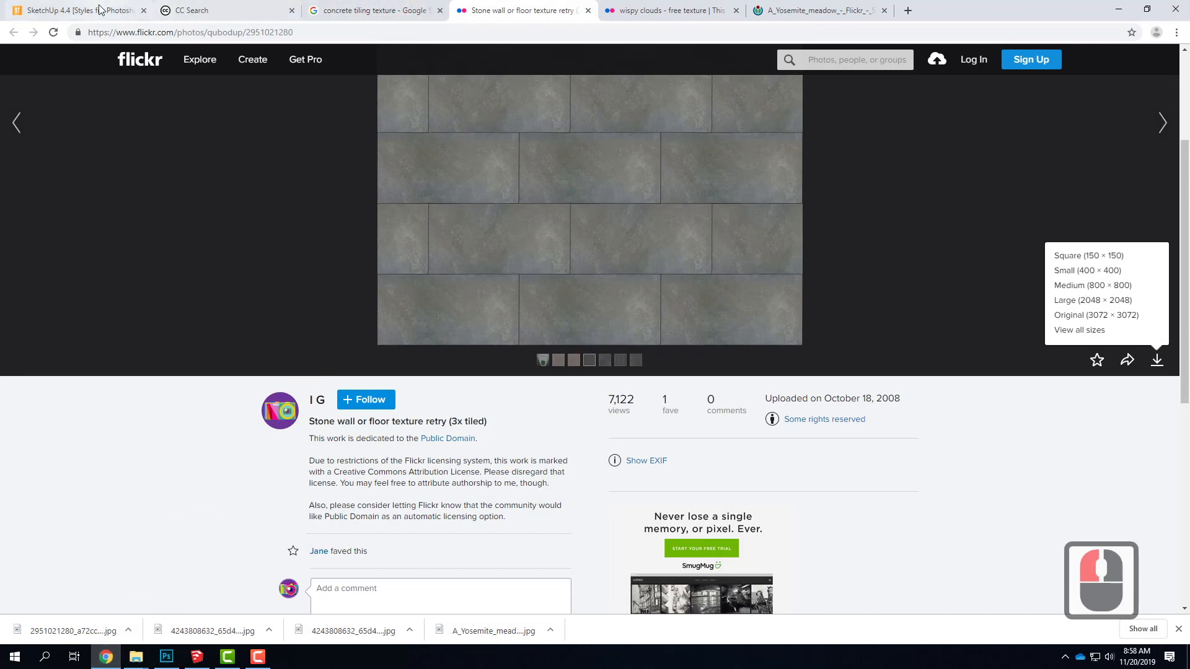
{"action": "left_click", "coordinate": [74, 10]}
{"action": "scroll", "coordinate": [522, 152], "scroll_direction": "up", "scroll_amount": 5}
{"action": "scroll", "coordinate": [522, 152], "scroll_direction": "up", "scroll_amount": 6}
{"action": "mouse_move", "coordinate": [643, 189]}
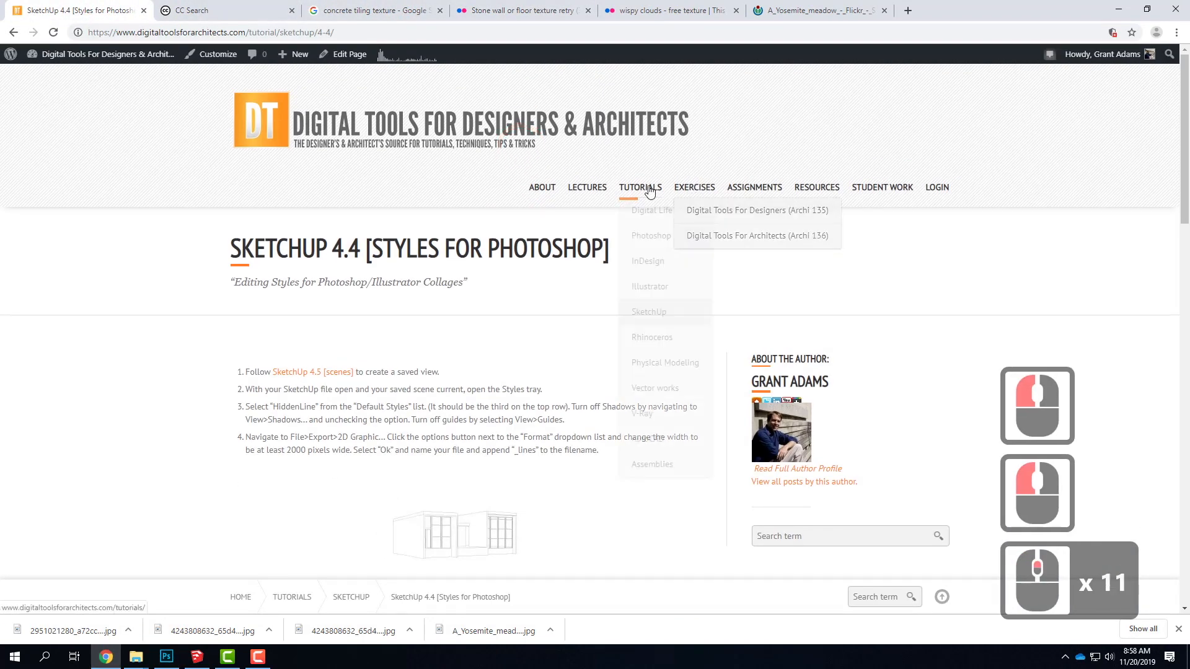
{"action": "mouse_move", "coordinate": [659, 463]}
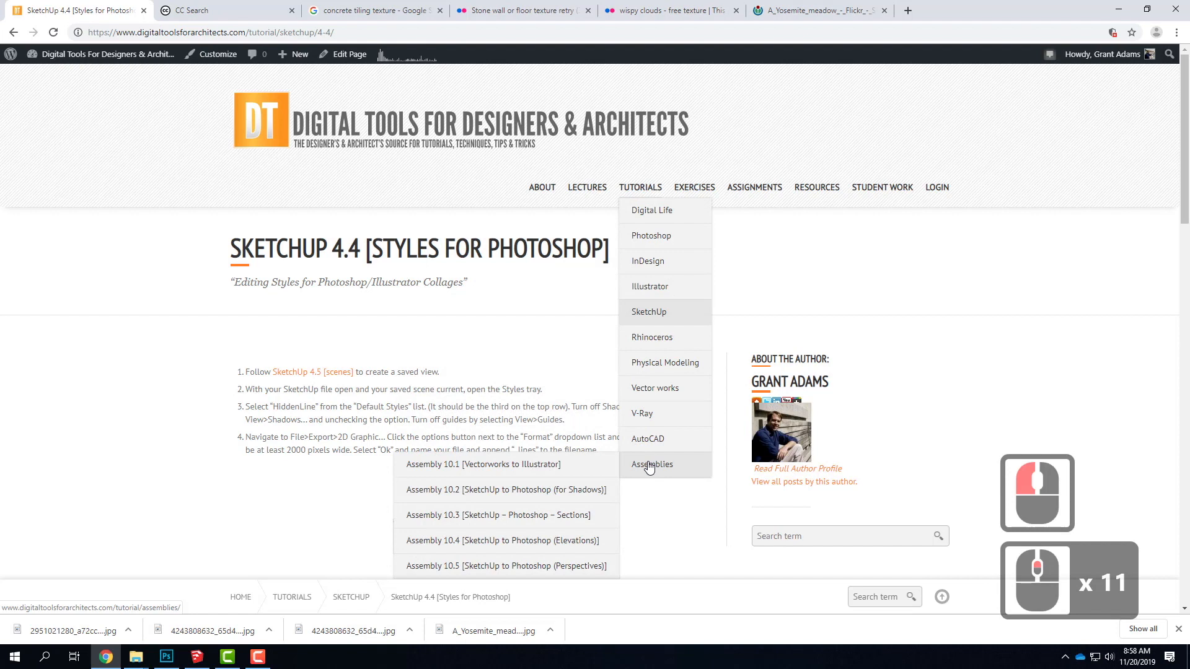
{"action": "scroll", "coordinate": [590, 466], "scroll_direction": "down", "scroll_amount": 1}
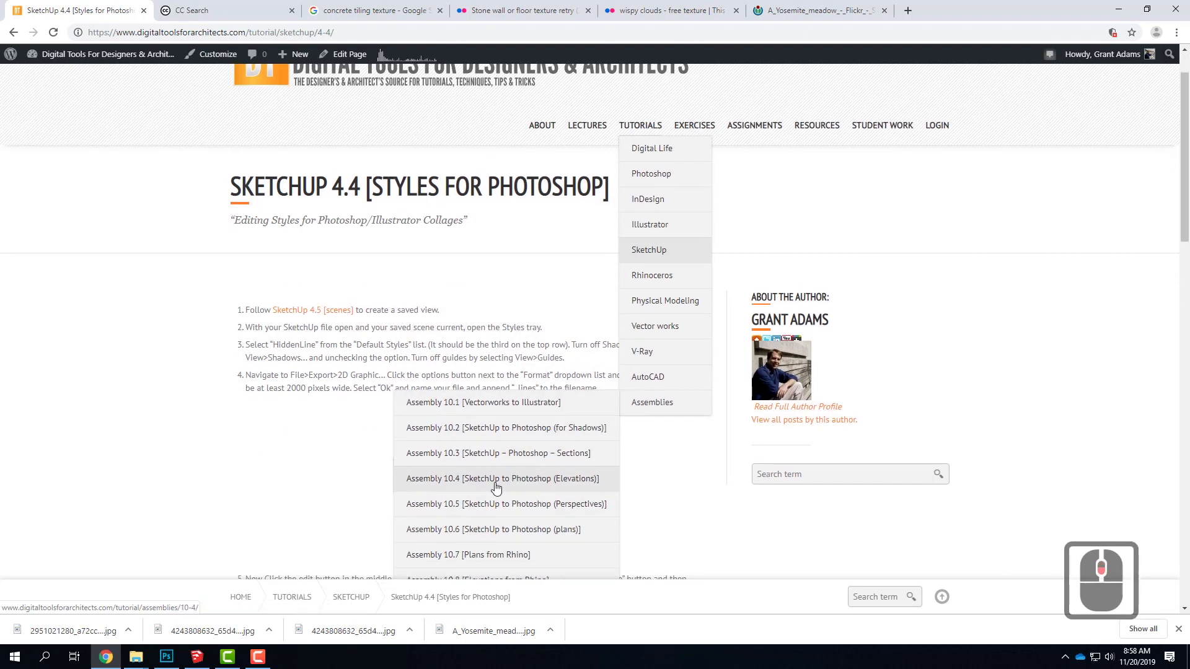
{"action": "left_click", "coordinate": [545, 490]}
{"action": "scroll", "coordinate": [548, 443], "scroll_direction": "down", "scroll_amount": 4}
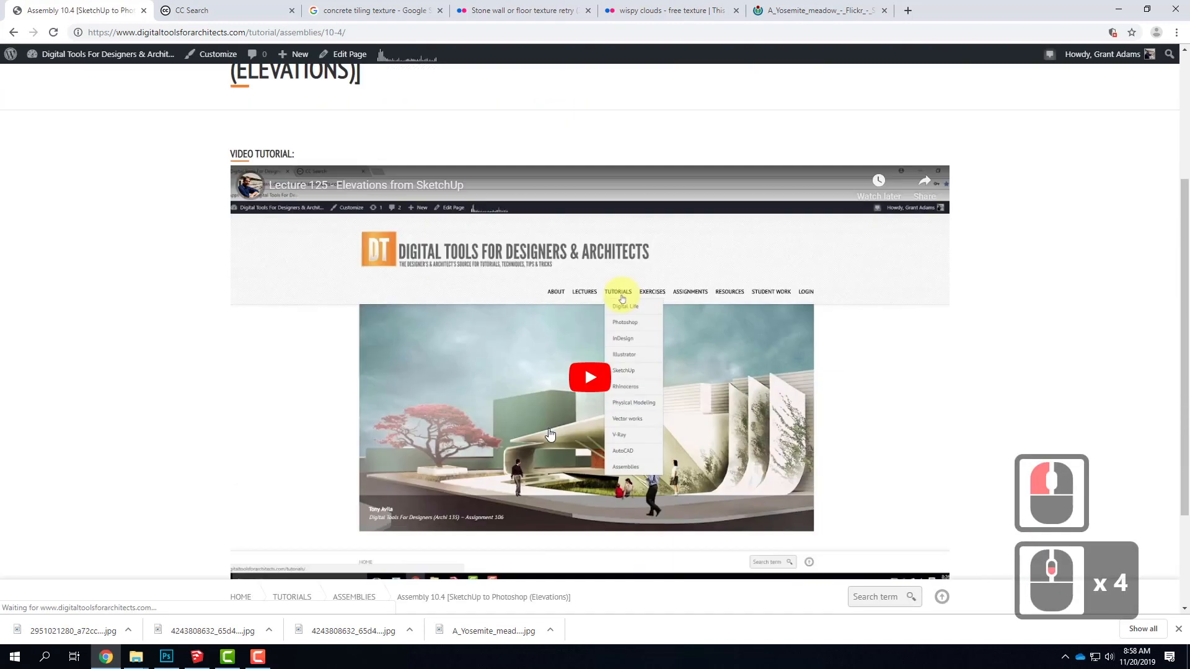
- Open the Assembly 10.3 [SketchUp – Photoshop – Sections] tutorial and look through its written steps and example images
{"action": "scroll", "coordinate": [548, 372], "scroll_direction": "up", "scroll_amount": 5}
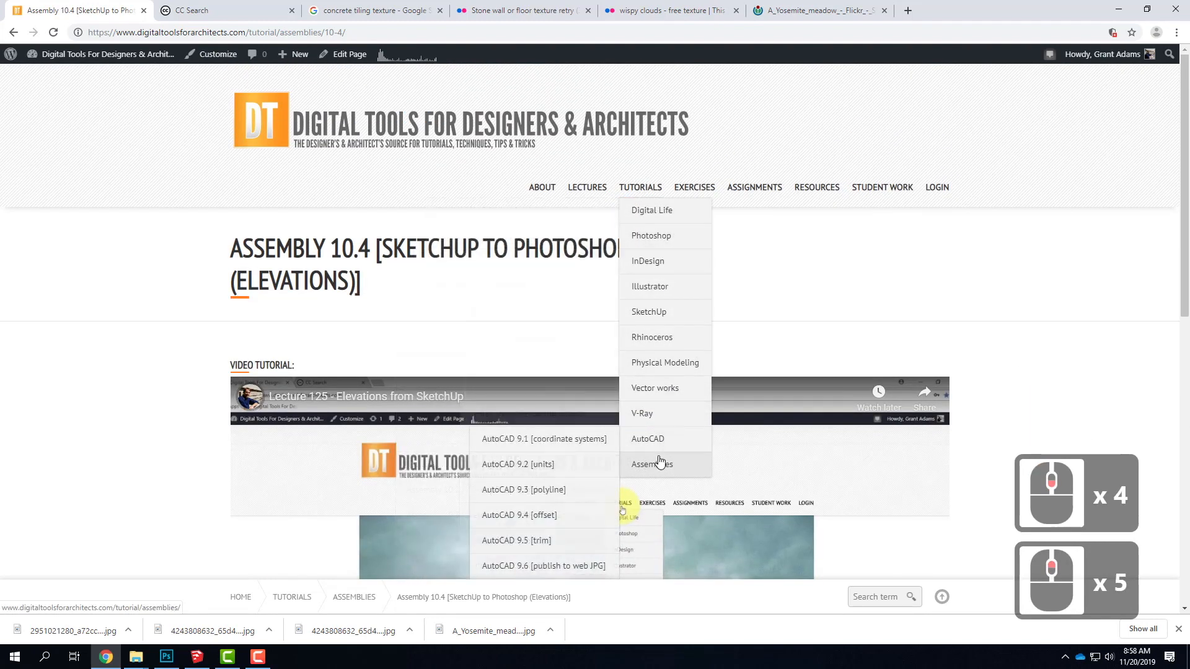
{"action": "scroll", "coordinate": [517, 521], "scroll_direction": "down", "scroll_amount": 1}
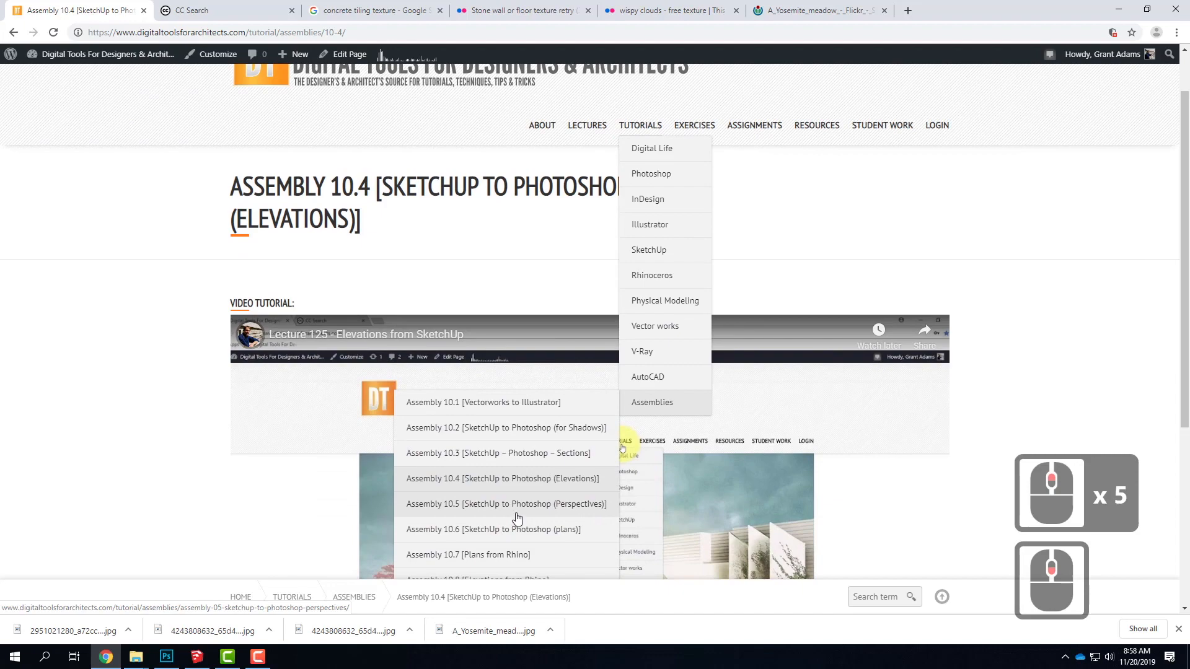
{"action": "left_click", "coordinate": [518, 453]}
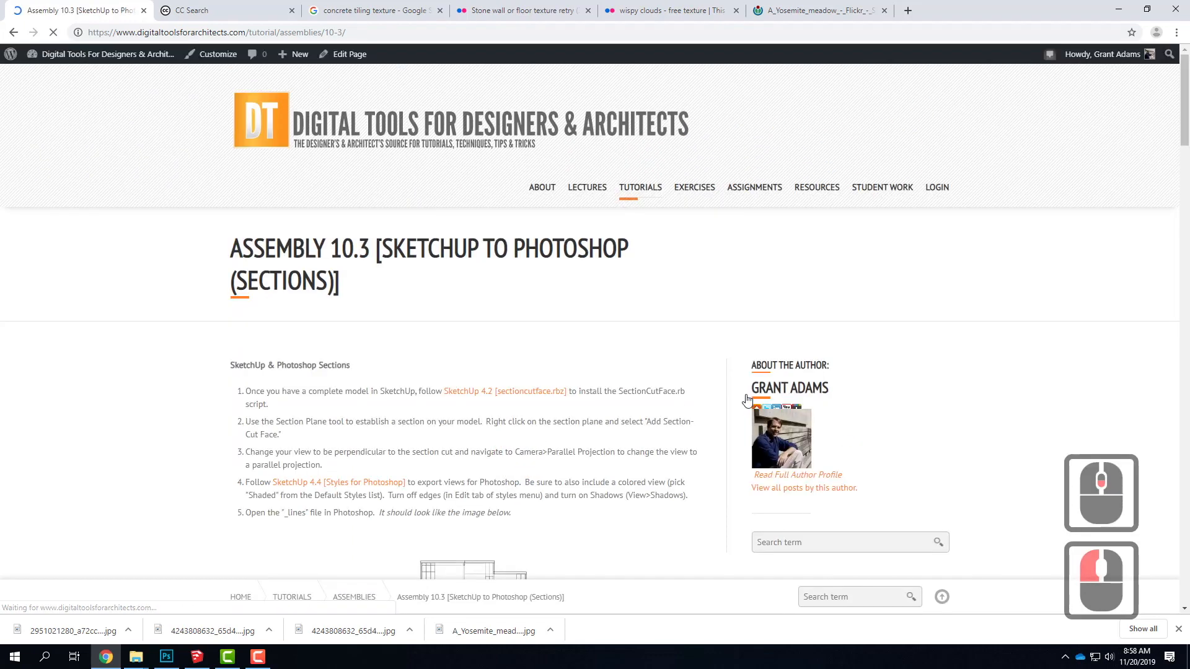
{"action": "scroll", "coordinate": [775, 391], "scroll_direction": "down", "scroll_amount": 16}
{"action": "scroll", "coordinate": [775, 391], "scroll_direction": "down", "scroll_amount": 20}
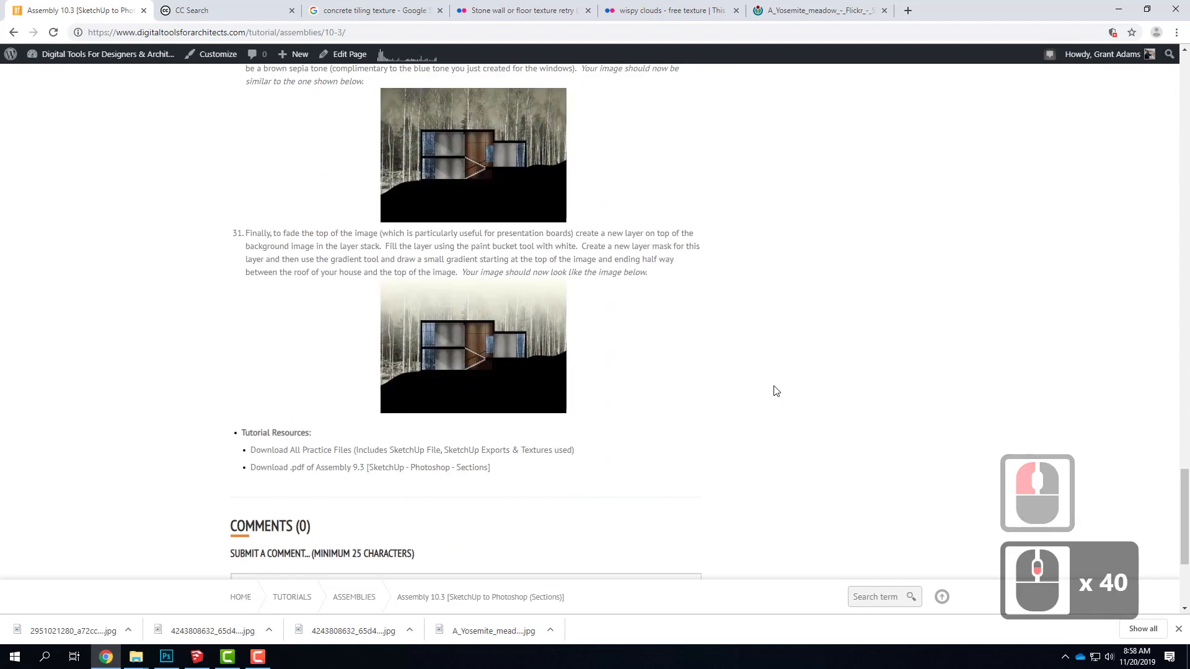
{"action": "scroll", "coordinate": [774, 391], "scroll_direction": "down", "scroll_amount": 12}
{"action": "scroll", "coordinate": [774, 391], "scroll_direction": "up", "scroll_amount": 13}
{"action": "scroll", "coordinate": [774, 391], "scroll_direction": "up", "scroll_amount": 20}
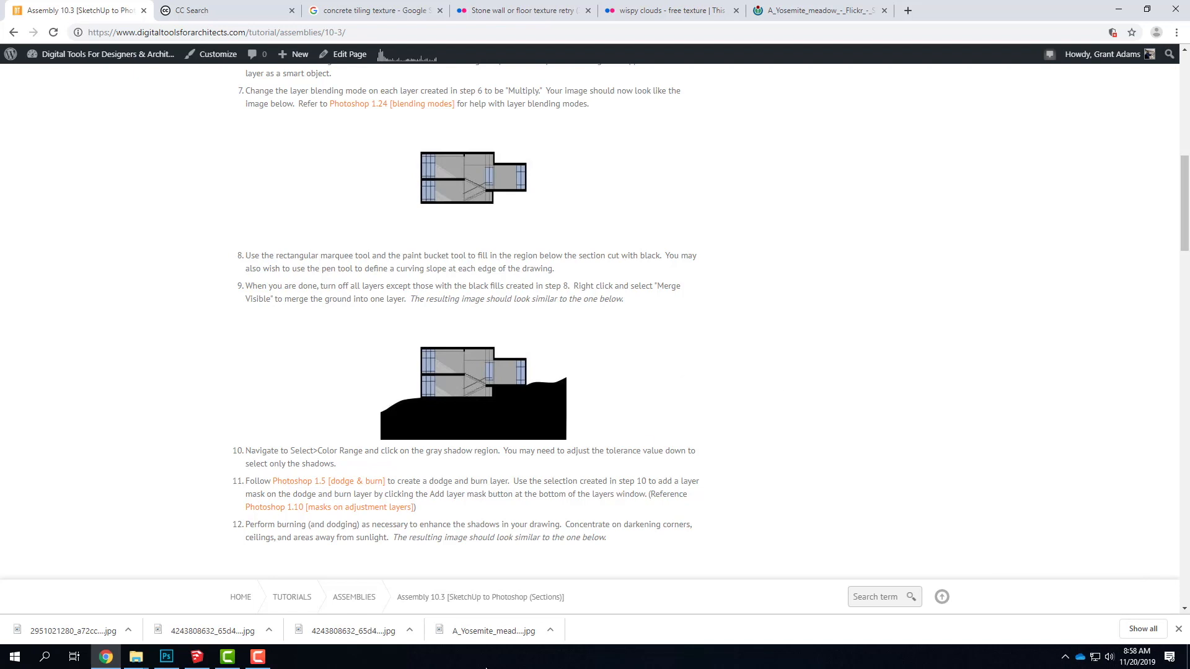
{"action": "left_click", "coordinate": [257, 656]}
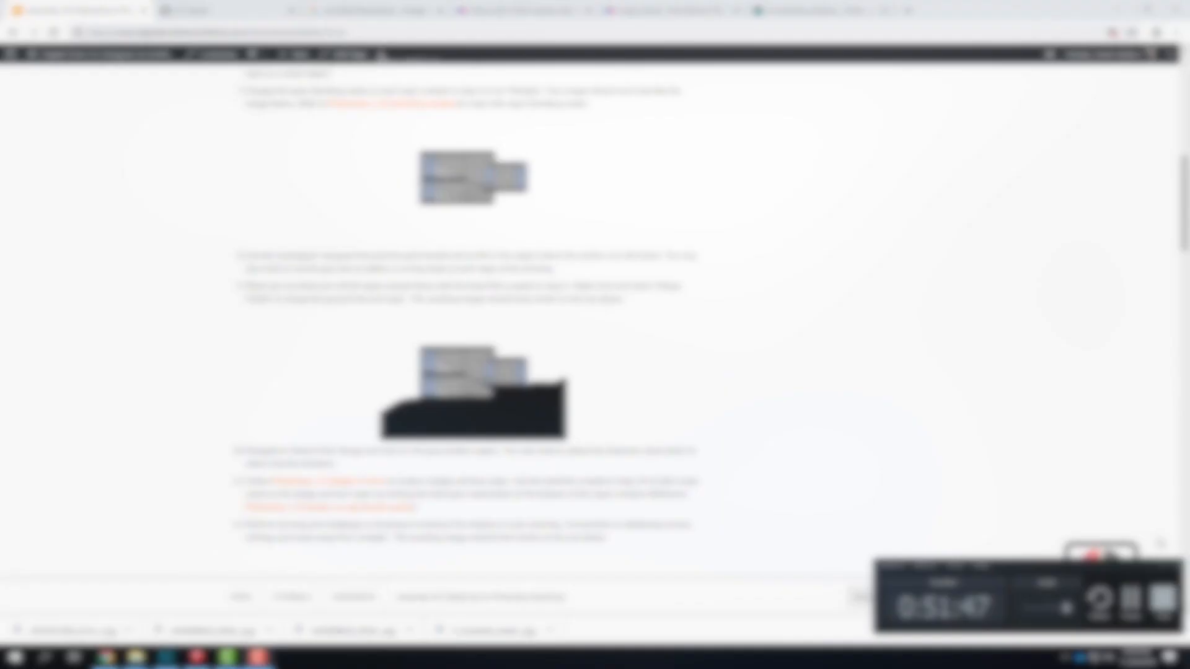